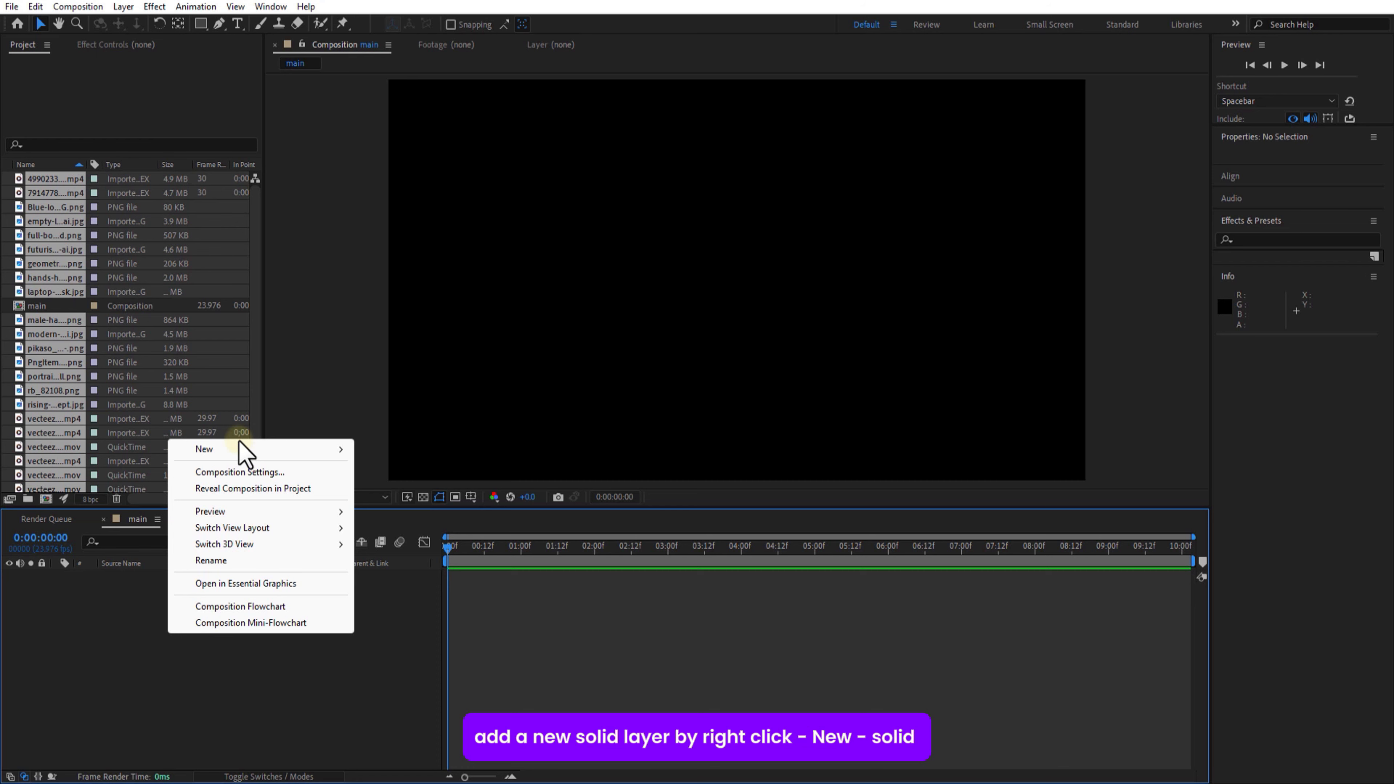
Create a 1920 x 1080 solid layer filled with bright royal blue and name it bg
{"action": "left_click", "coordinate": [244, 446]}
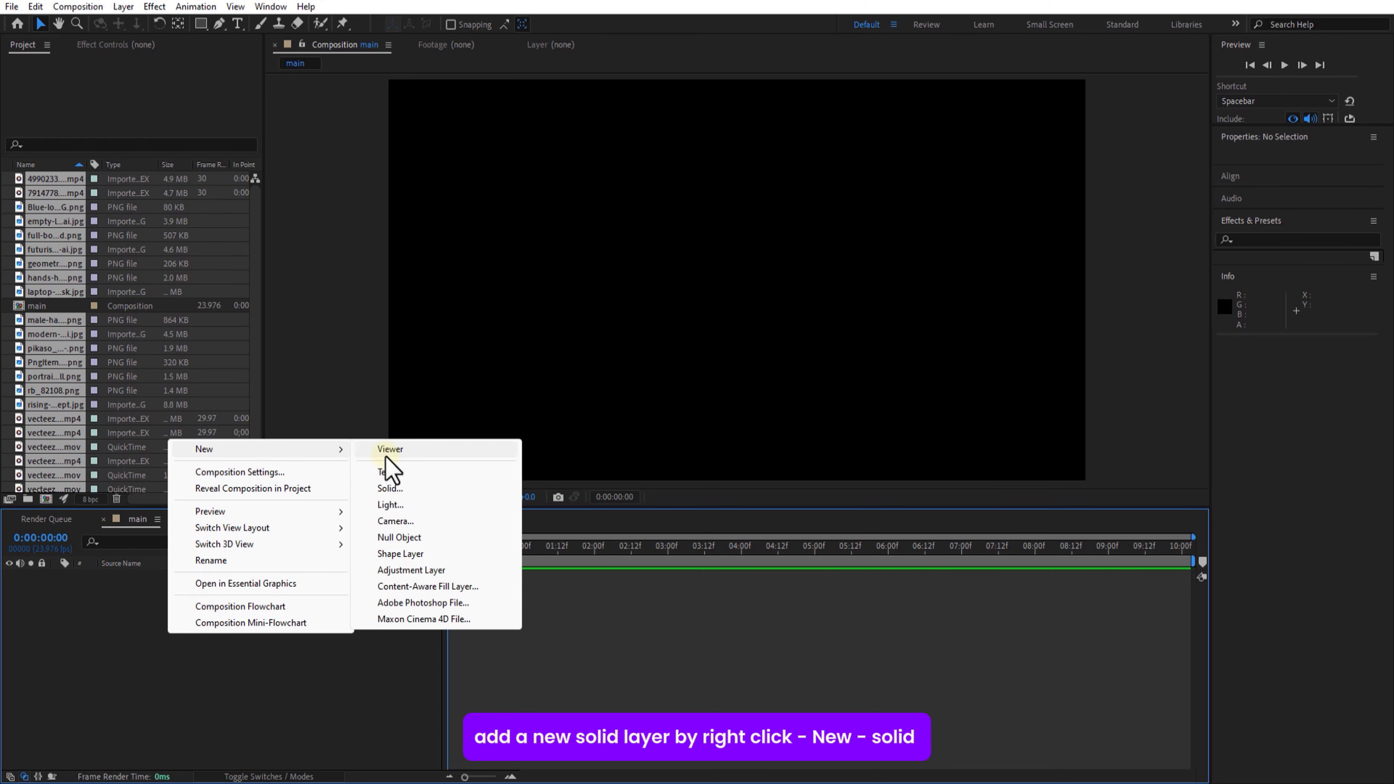
{"action": "left_click", "coordinate": [392, 488]}
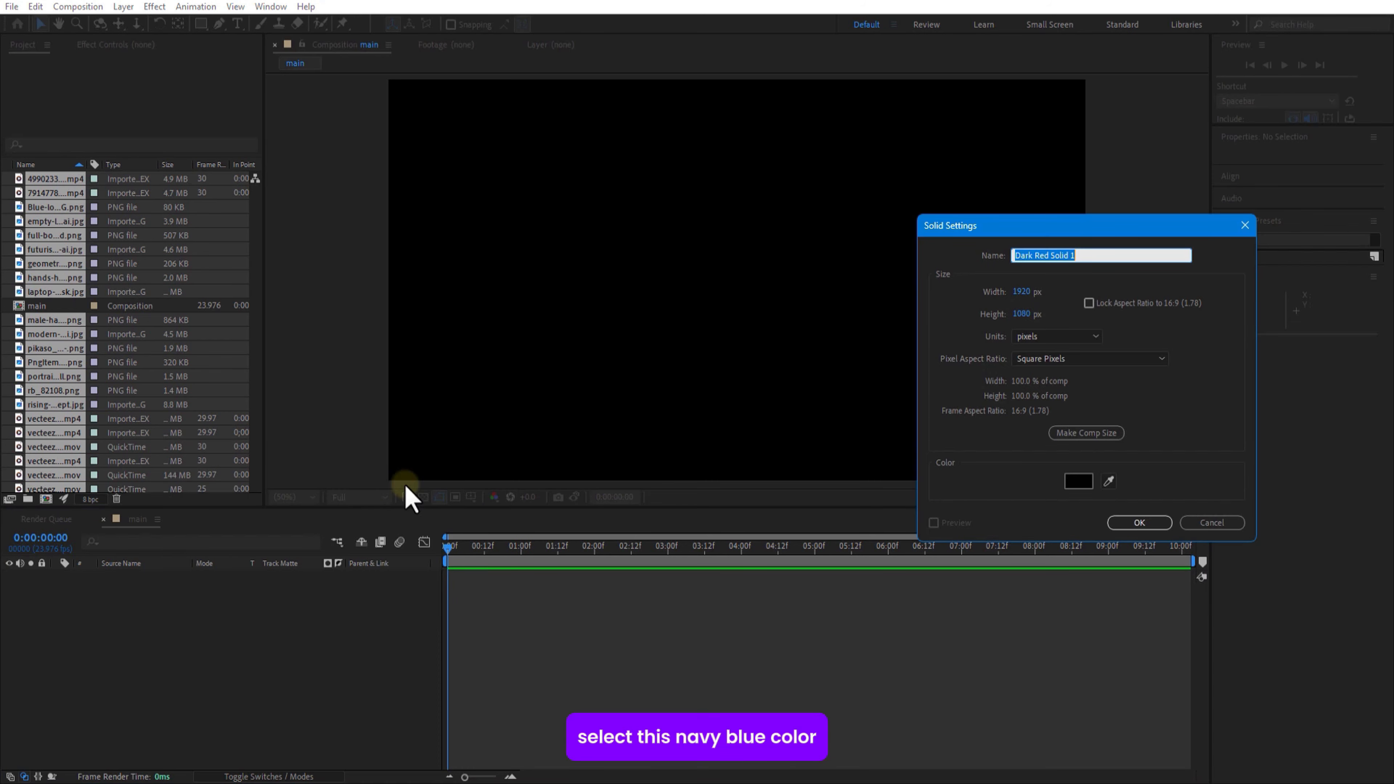
{"action": "left_click", "coordinate": [1066, 482]}
{"action": "left_click_drag", "start_coordinate": [392, 391], "coordinate": [387, 368]}
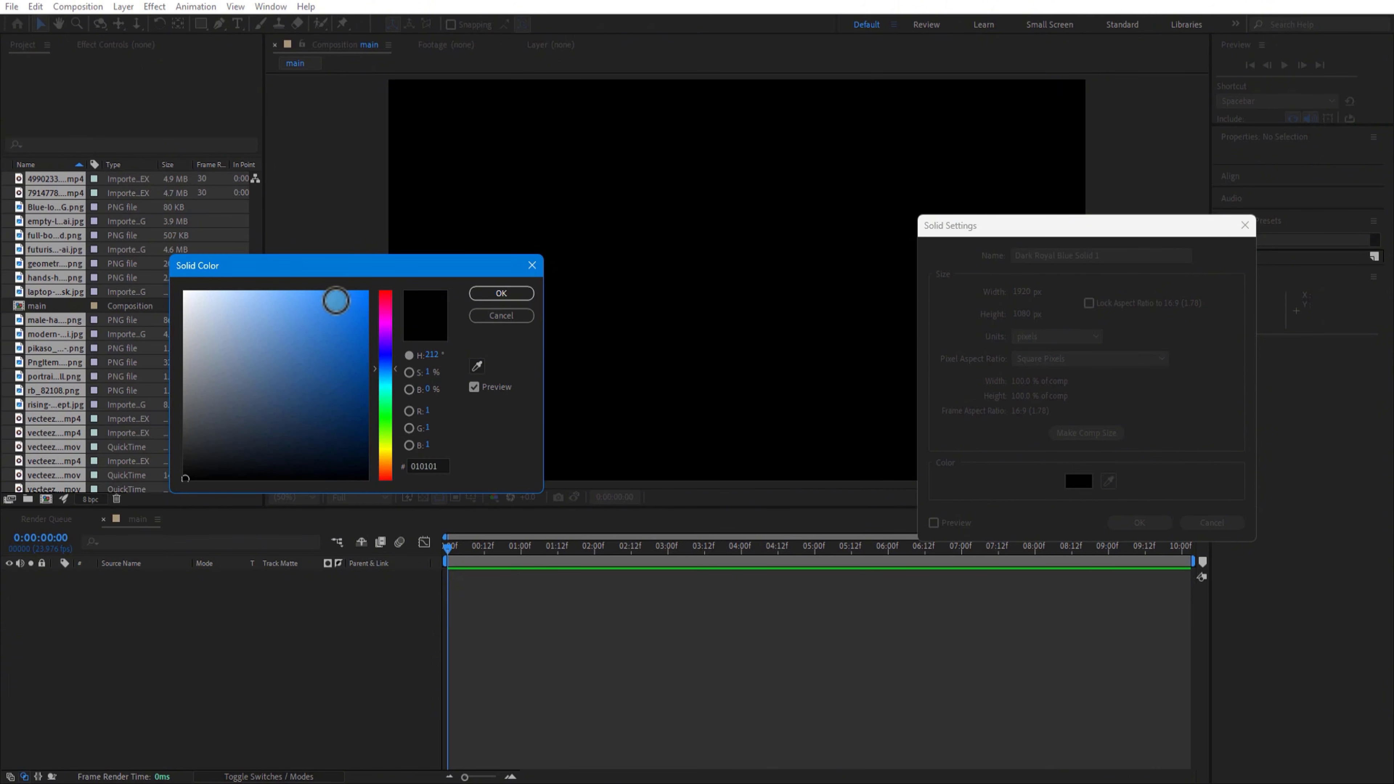
{"action": "left_click", "coordinate": [501, 293]}
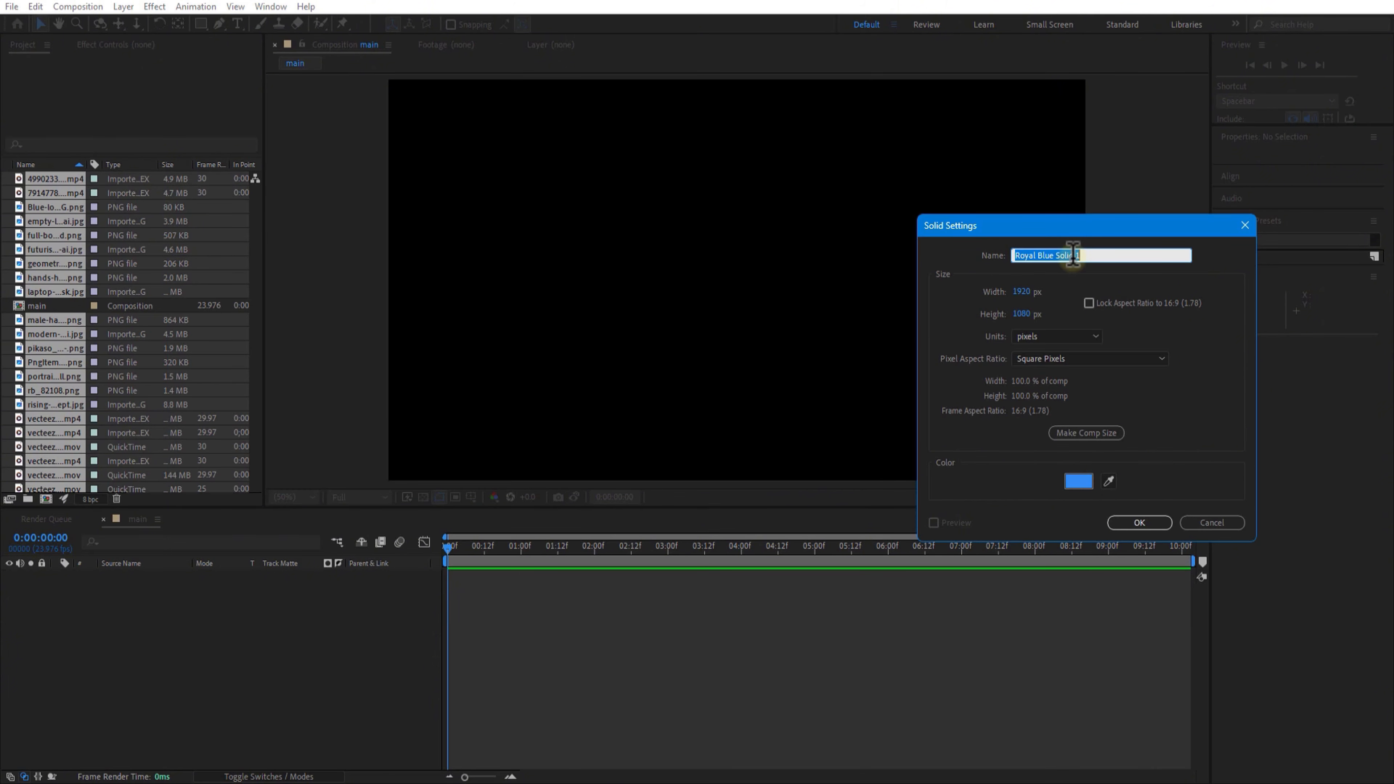
{"action": "type", "text": "bg"}
{"action": "left_click", "coordinate": [1138, 523]}
Add the vecteezy abstract water-waves background video to the main composition above the bg layer
{"action": "left_click", "coordinate": [50, 183]}
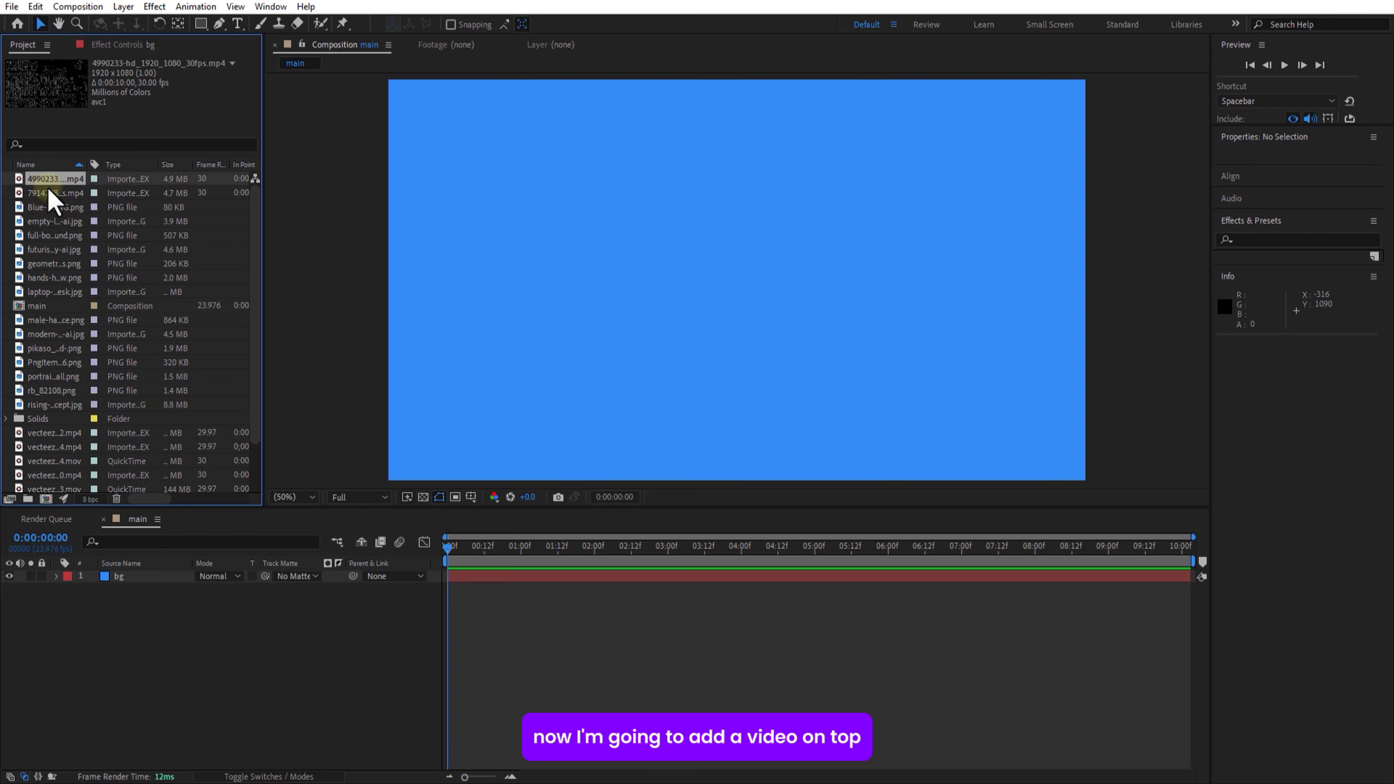
{"action": "scroll", "coordinate": [25, 198], "scroll_direction": "down", "scroll_amount": 4}
{"action": "left_click_drag", "start_coordinate": [60, 378], "coordinate": [121, 590]}
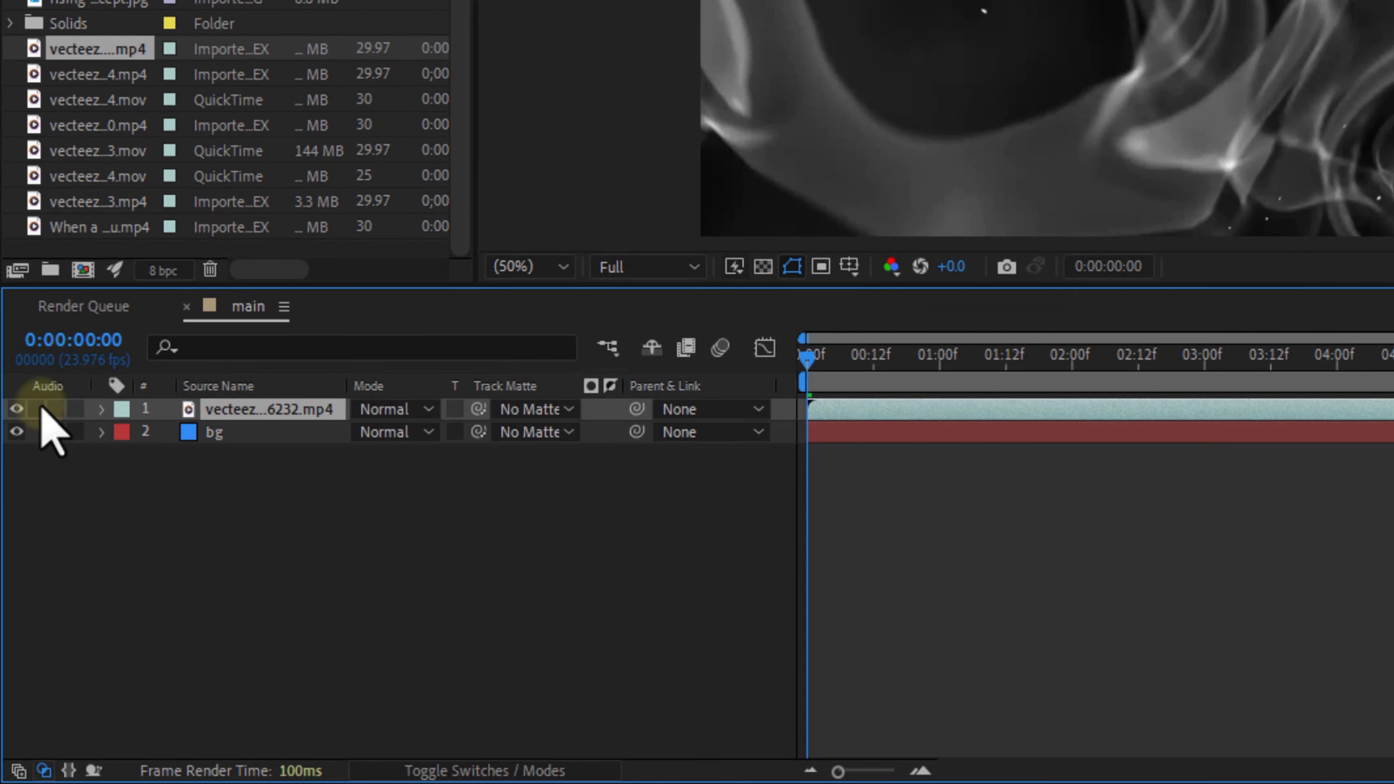
Make both the water-waves video layer and the bg layer 3D
{"action": "key", "text": "F4"}
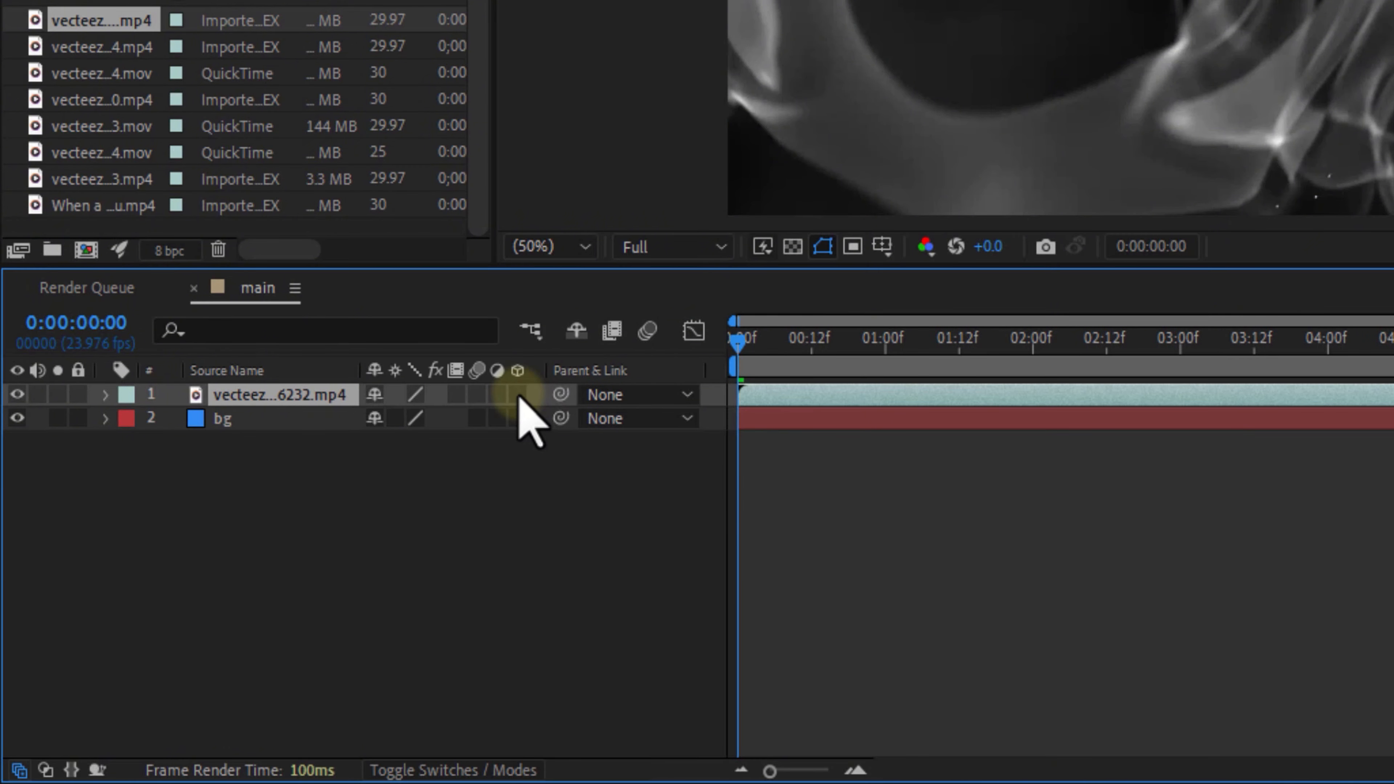
{"action": "left_click", "coordinate": [513, 399]}
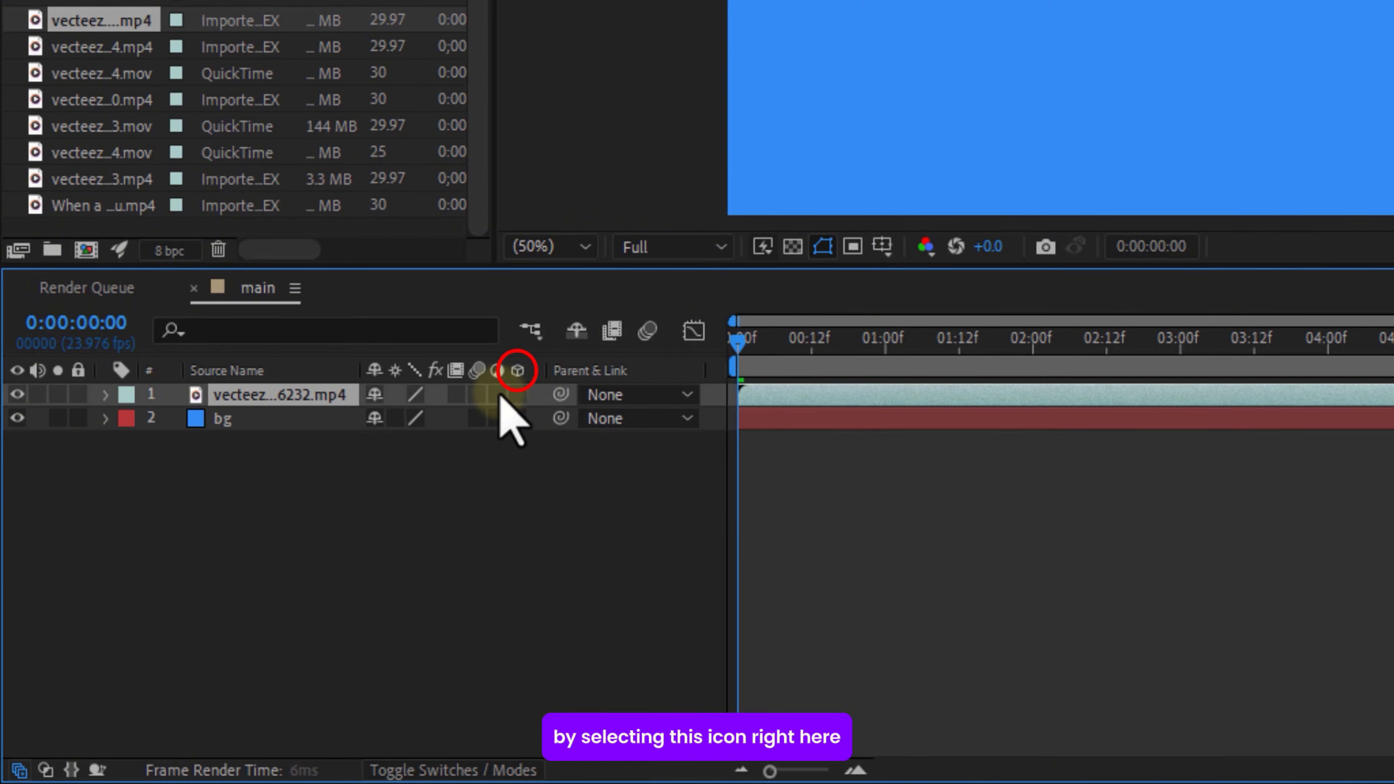
{"action": "left_click", "coordinate": [506, 637]}
{"action": "left_click", "coordinate": [303, 396]}
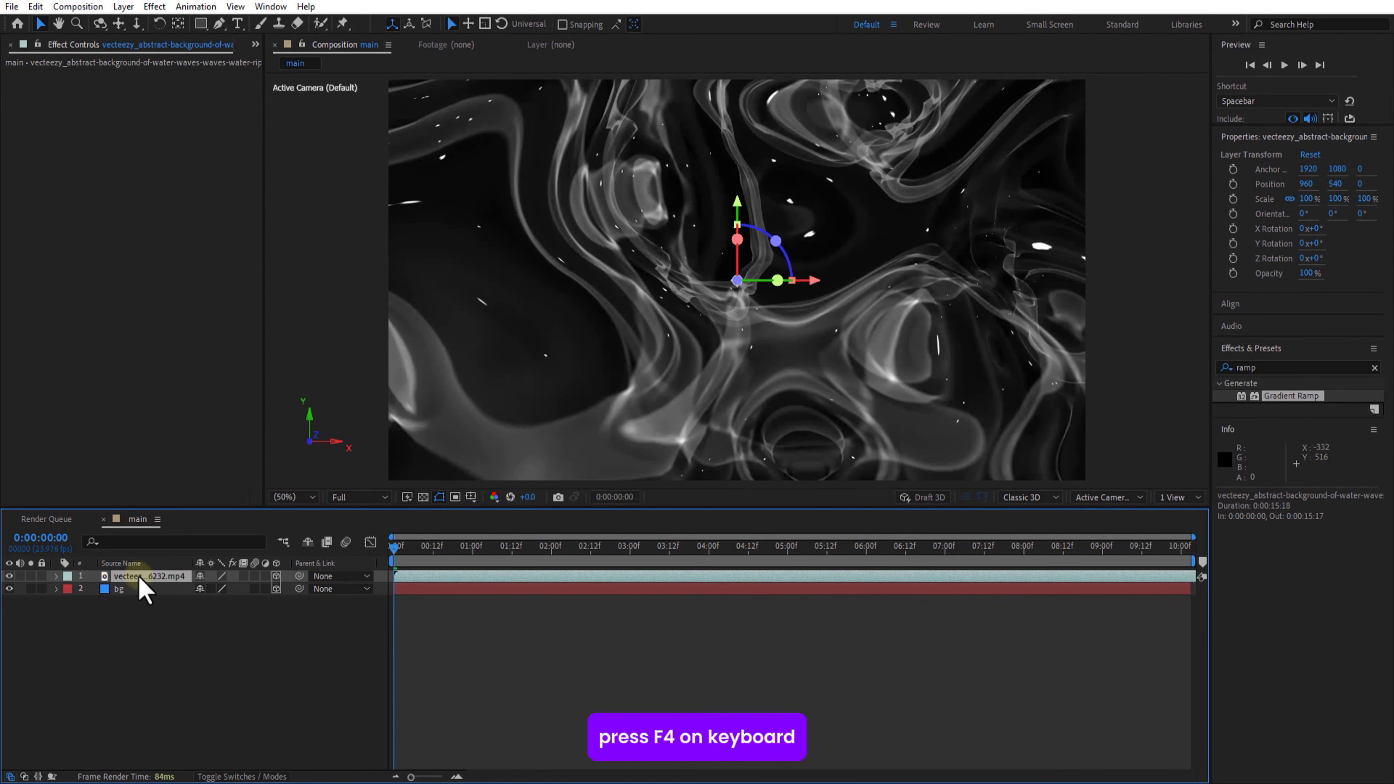
Set the water-waves video layer's blending mode to Multiply
{"action": "key", "text": "F4"}
{"action": "left_click", "coordinate": [214, 576]}
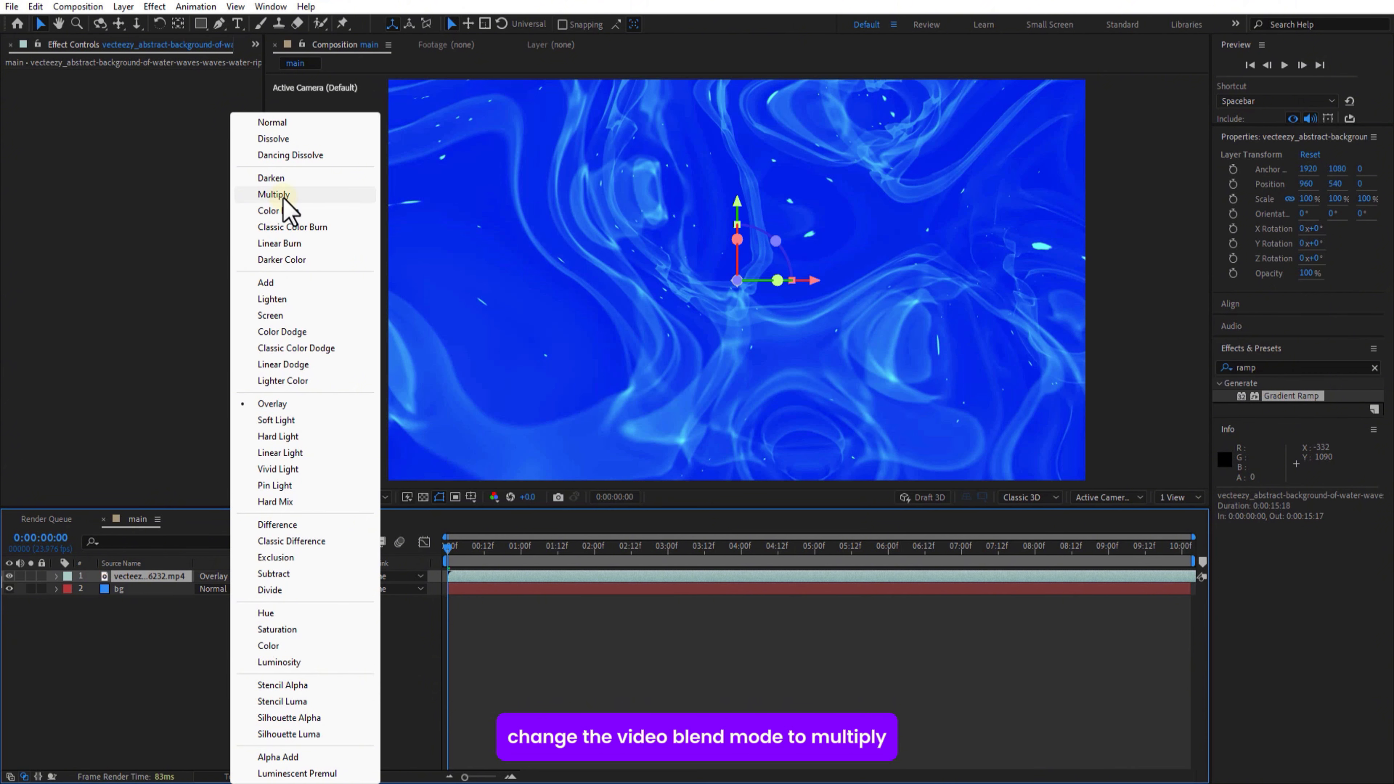
{"action": "left_click", "coordinate": [284, 198]}
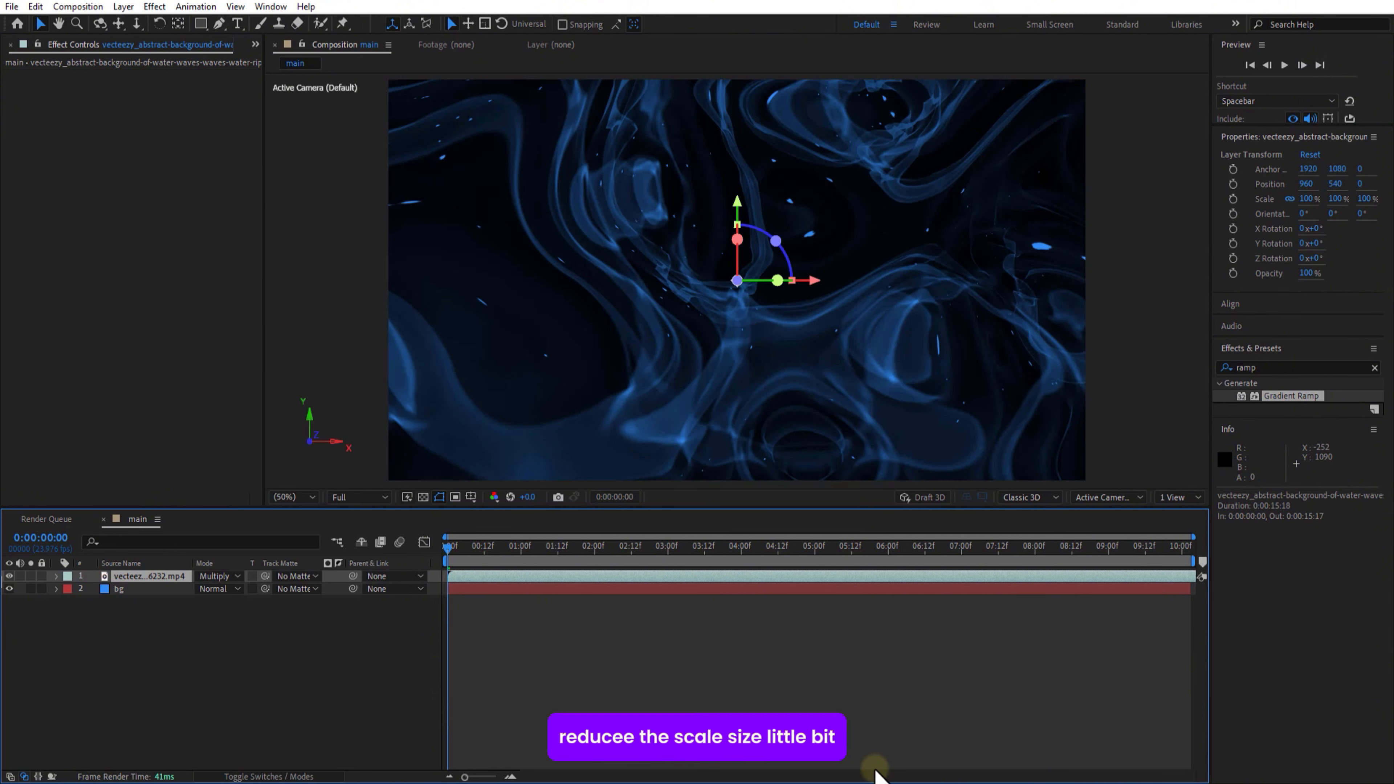
Scale the water-waves video layer down uniformly until it is only slightly larger than the composition frame
{"action": "key", "text": "F4"}
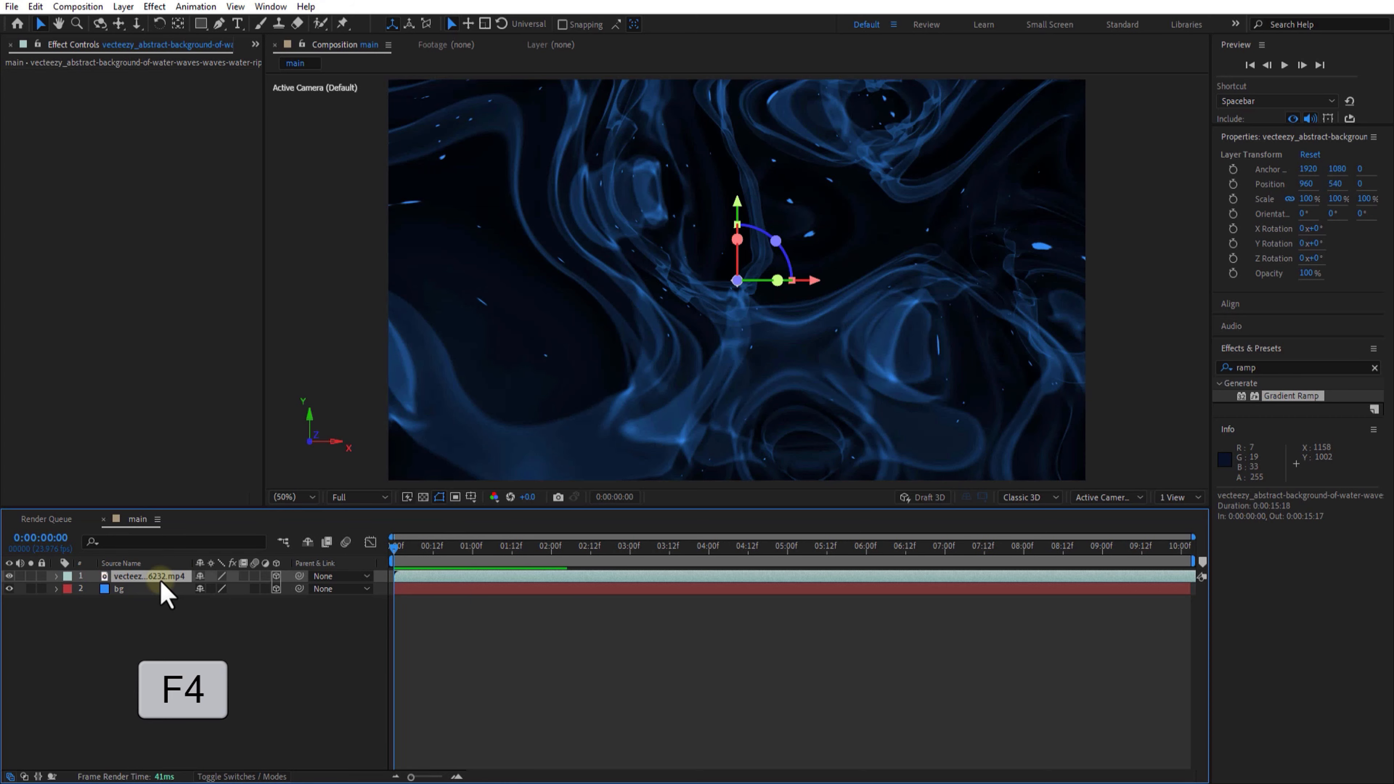
{"action": "key", "text": "s"}
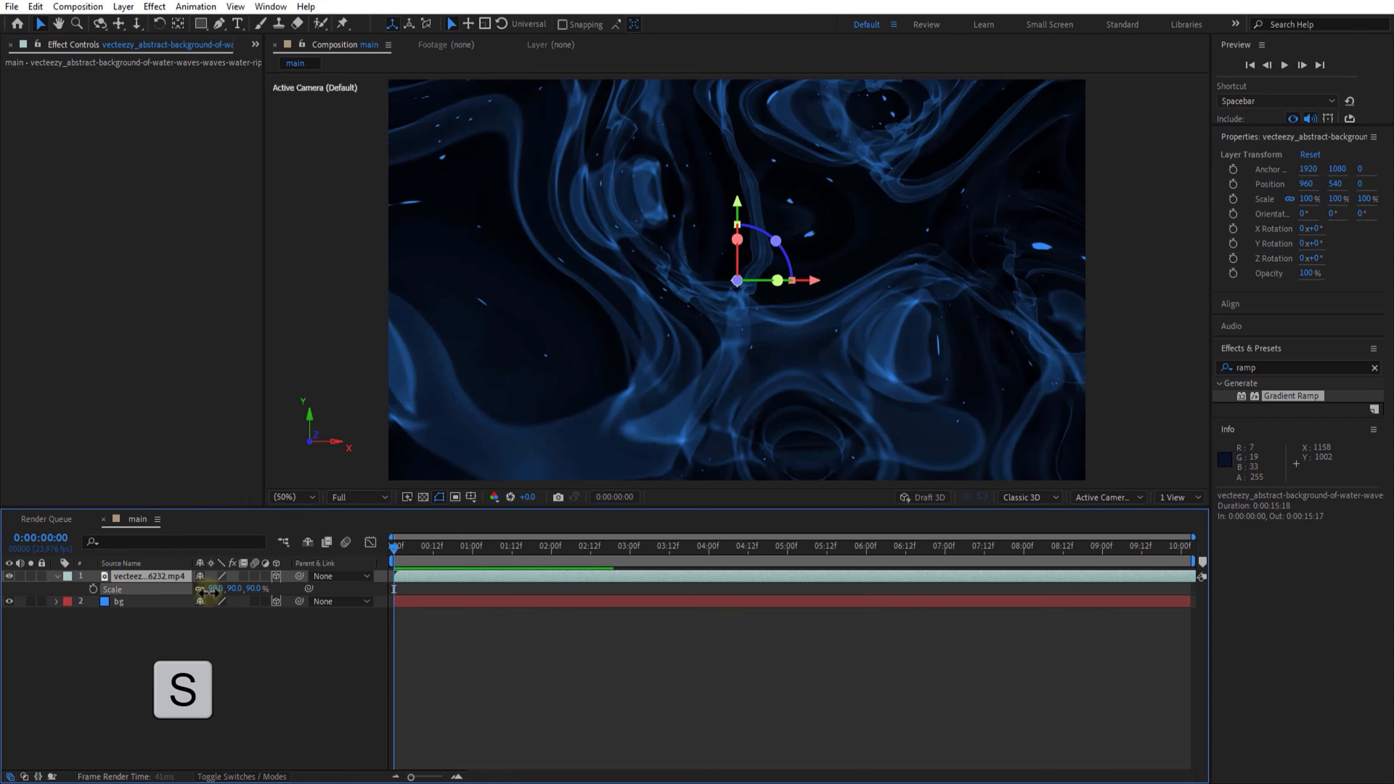
{"action": "left_click_drag", "start_coordinate": [208, 591], "coordinate": [192, 615]}
{"action": "left_click", "coordinate": [57, 577]}
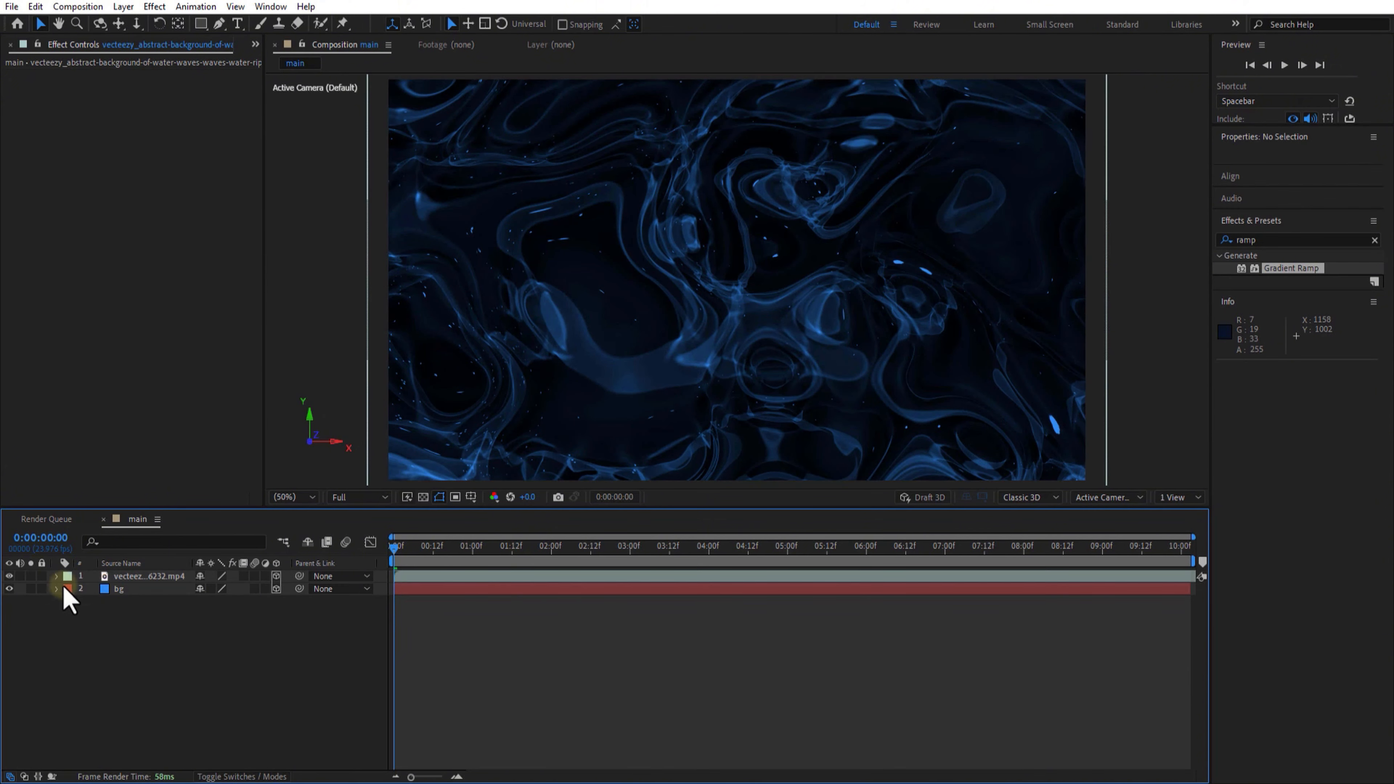
Add a new adjustment layer at the top of the main composition
{"action": "right_click", "coordinate": [257, 699]}
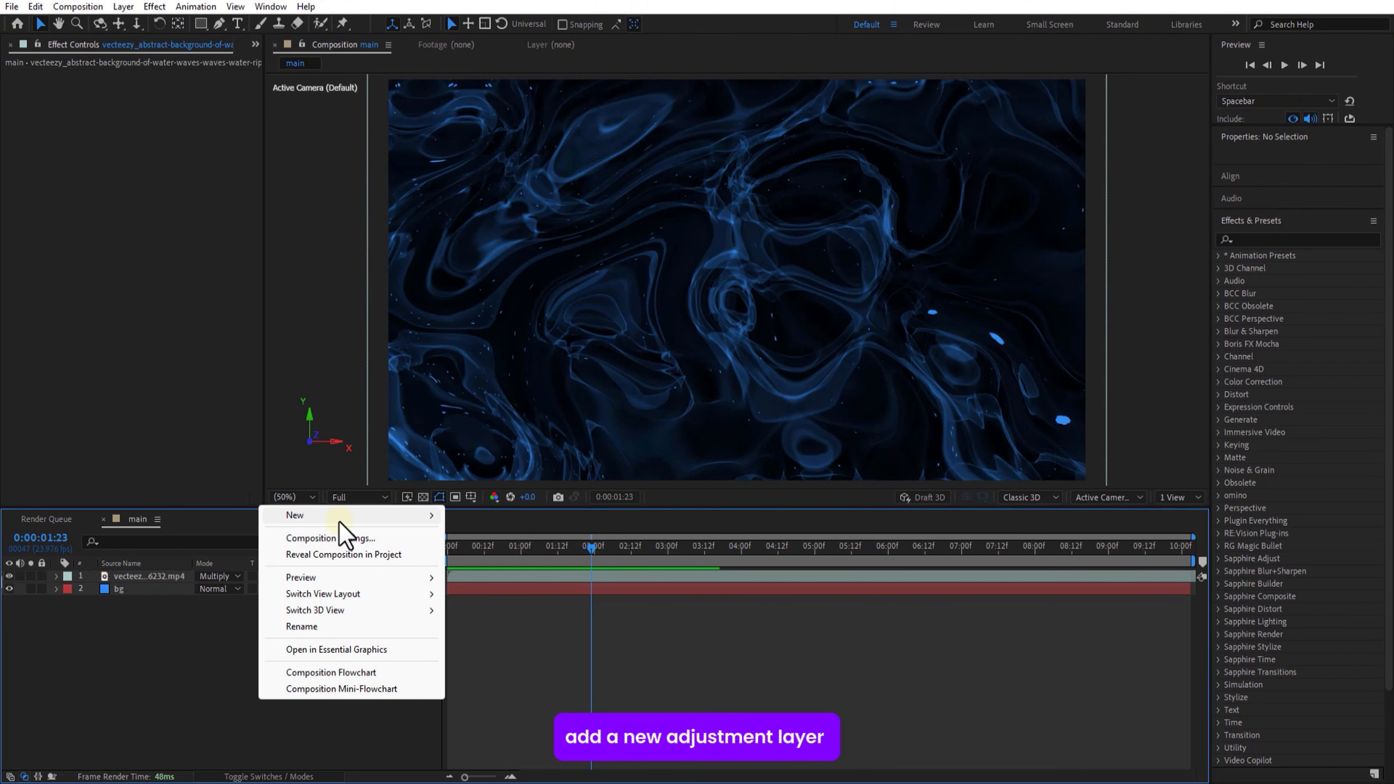
{"action": "mouse_move", "coordinate": [338, 519]}
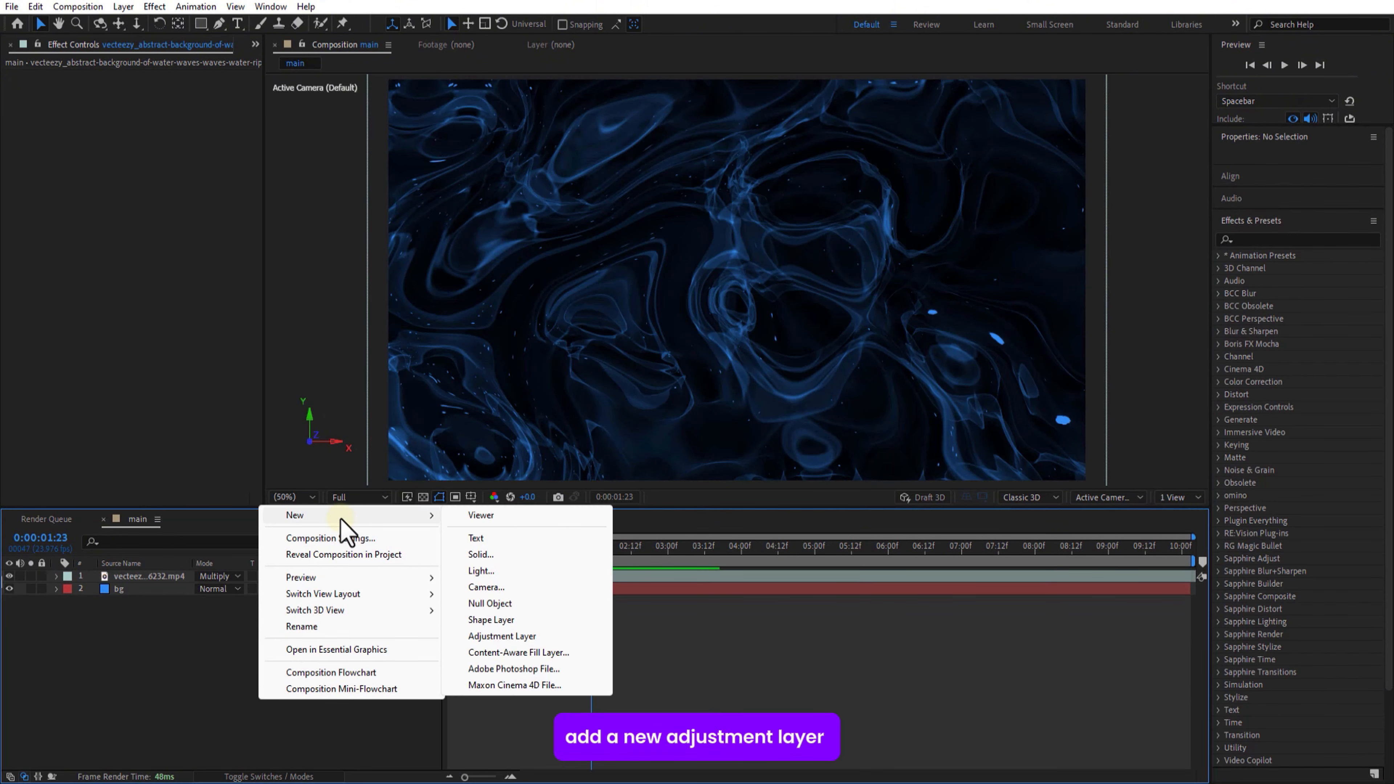
{"action": "left_click", "coordinate": [516, 638]}
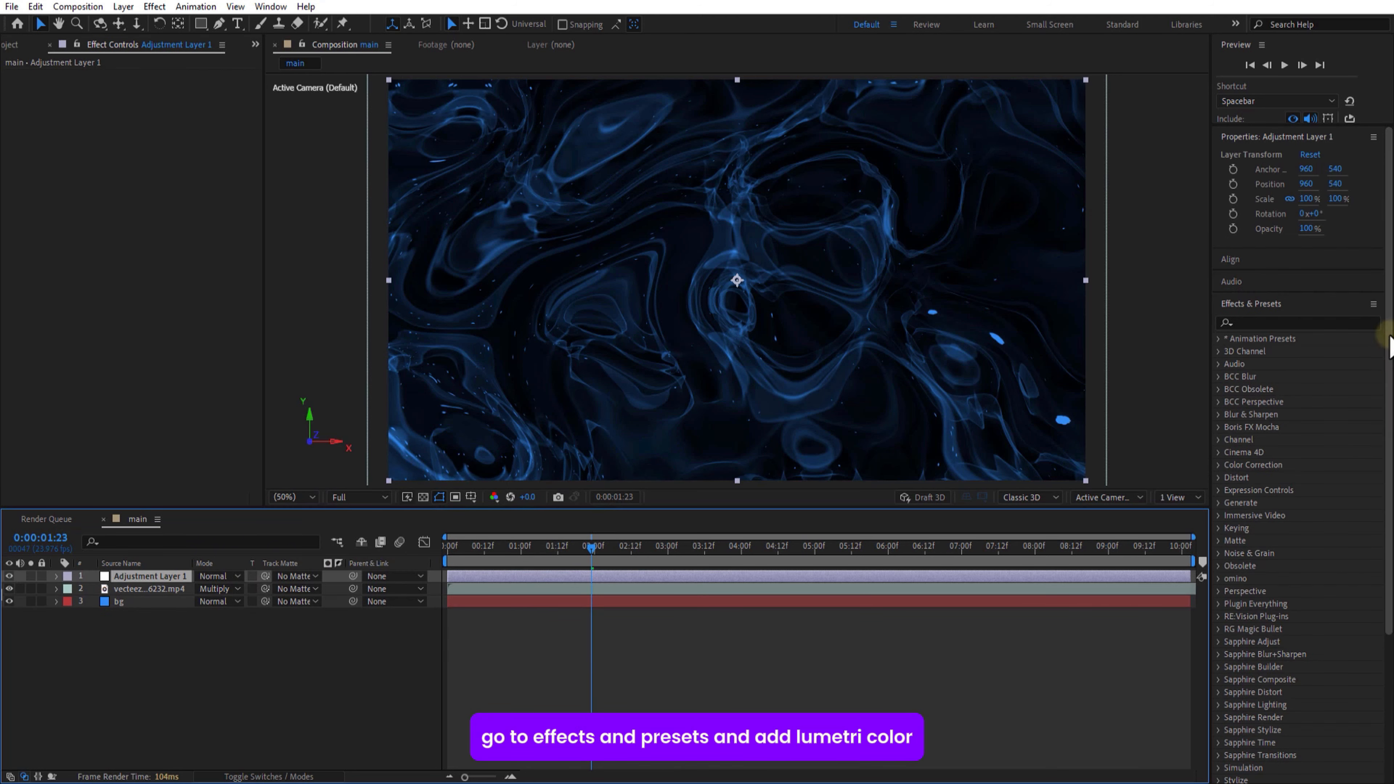
Apply Lumetri Color to the adjustment layer and set its Vignette Amount to -4.0
{"action": "left_click", "coordinate": [1311, 322]}
{"action": "type", "text": "lum"}
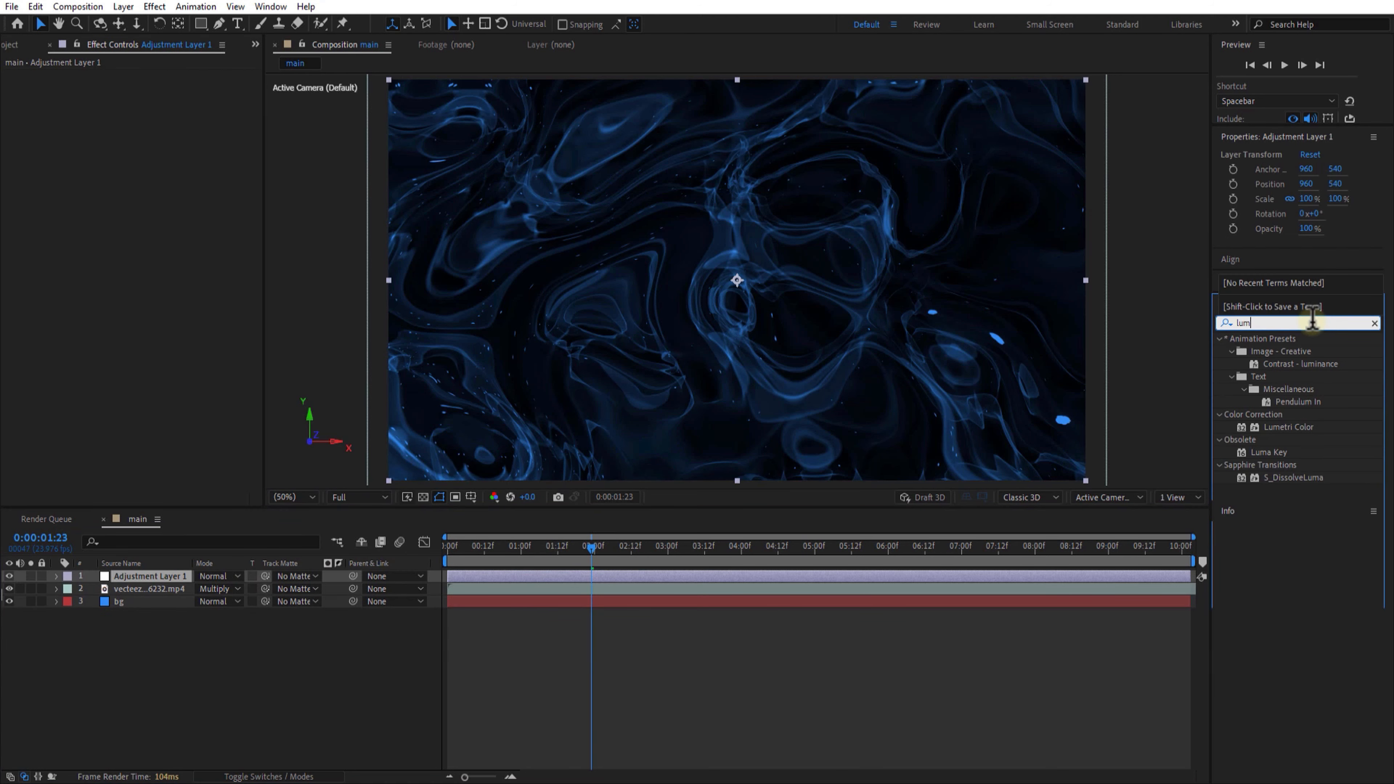
{"action": "type", "text": "etri"}
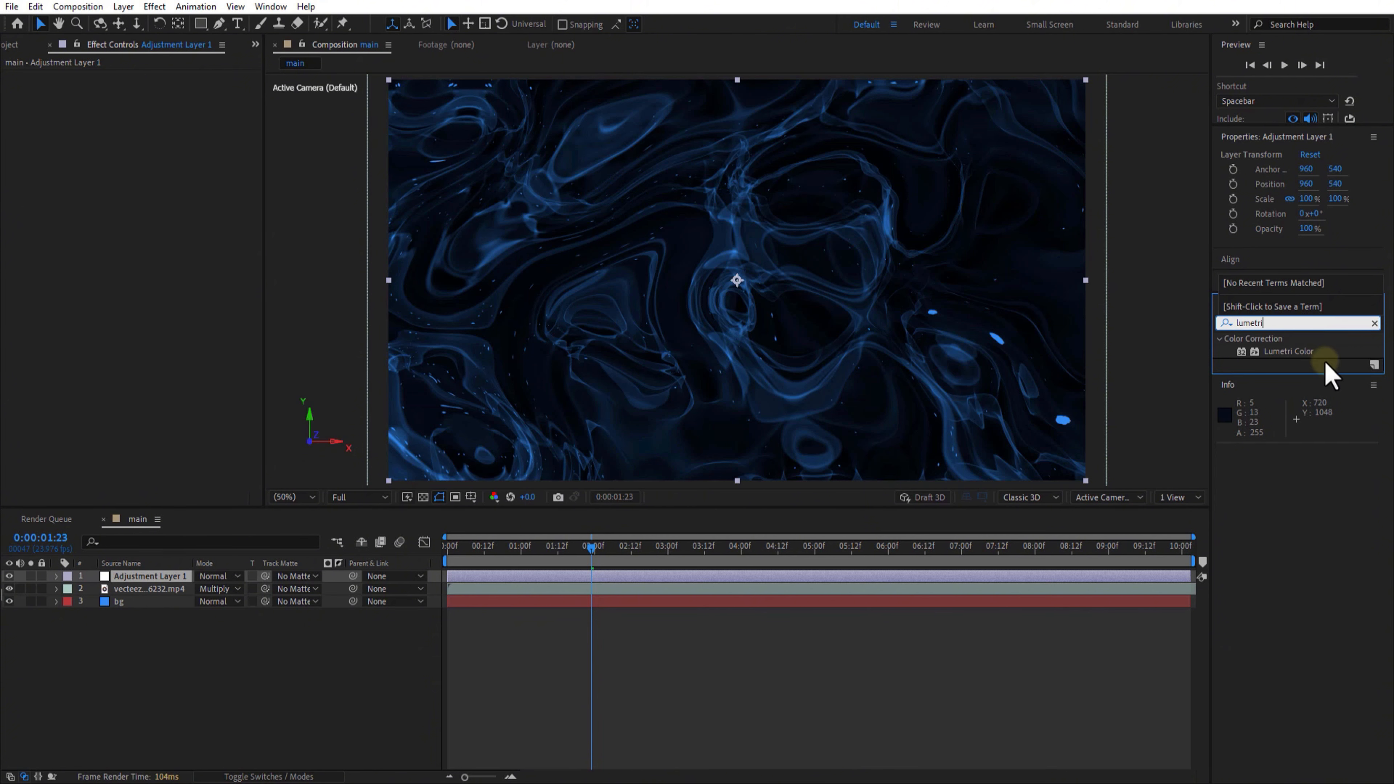
{"action": "left_click_drag", "start_coordinate": [1315, 352], "coordinate": [161, 576]}
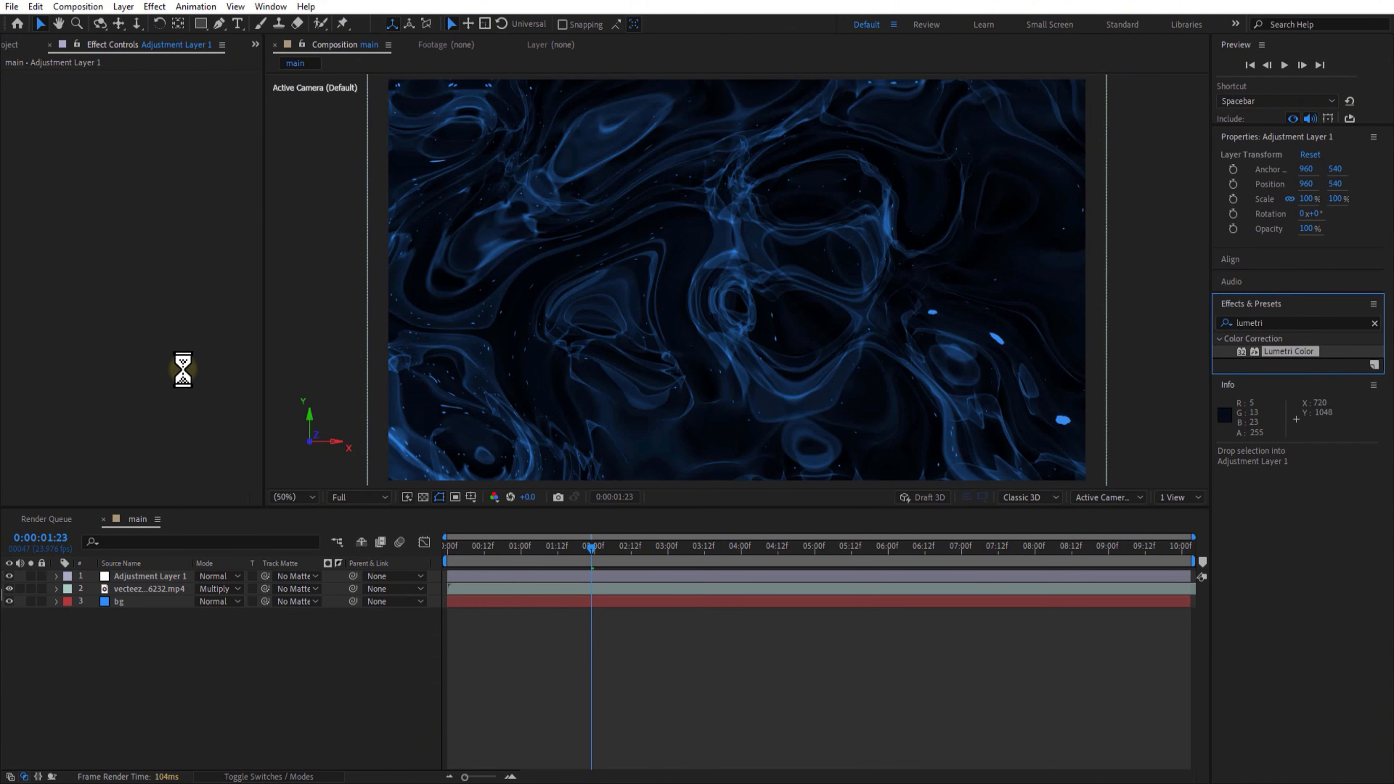
{"action": "left_click", "coordinate": [21, 151]}
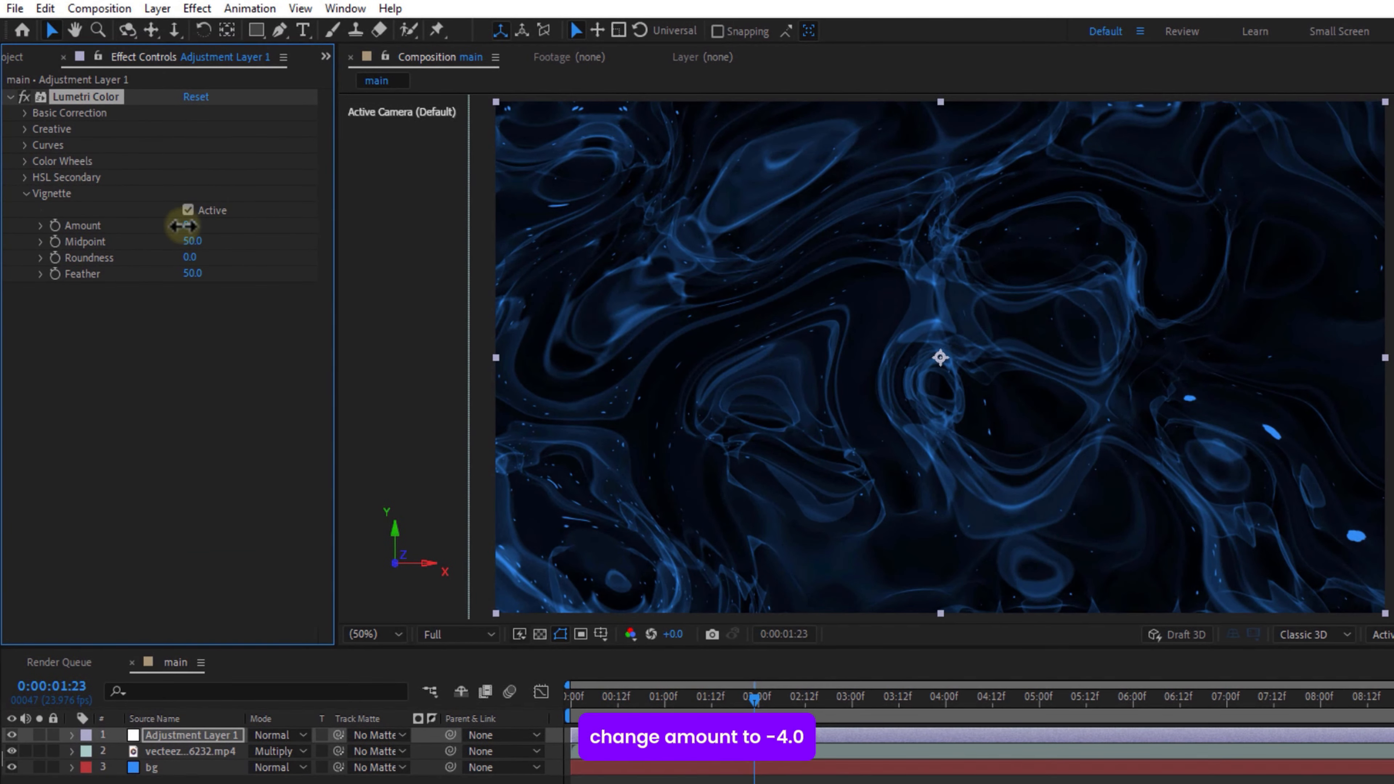
{"action": "left_click_drag", "start_coordinate": [183, 225], "coordinate": [156, 230]}
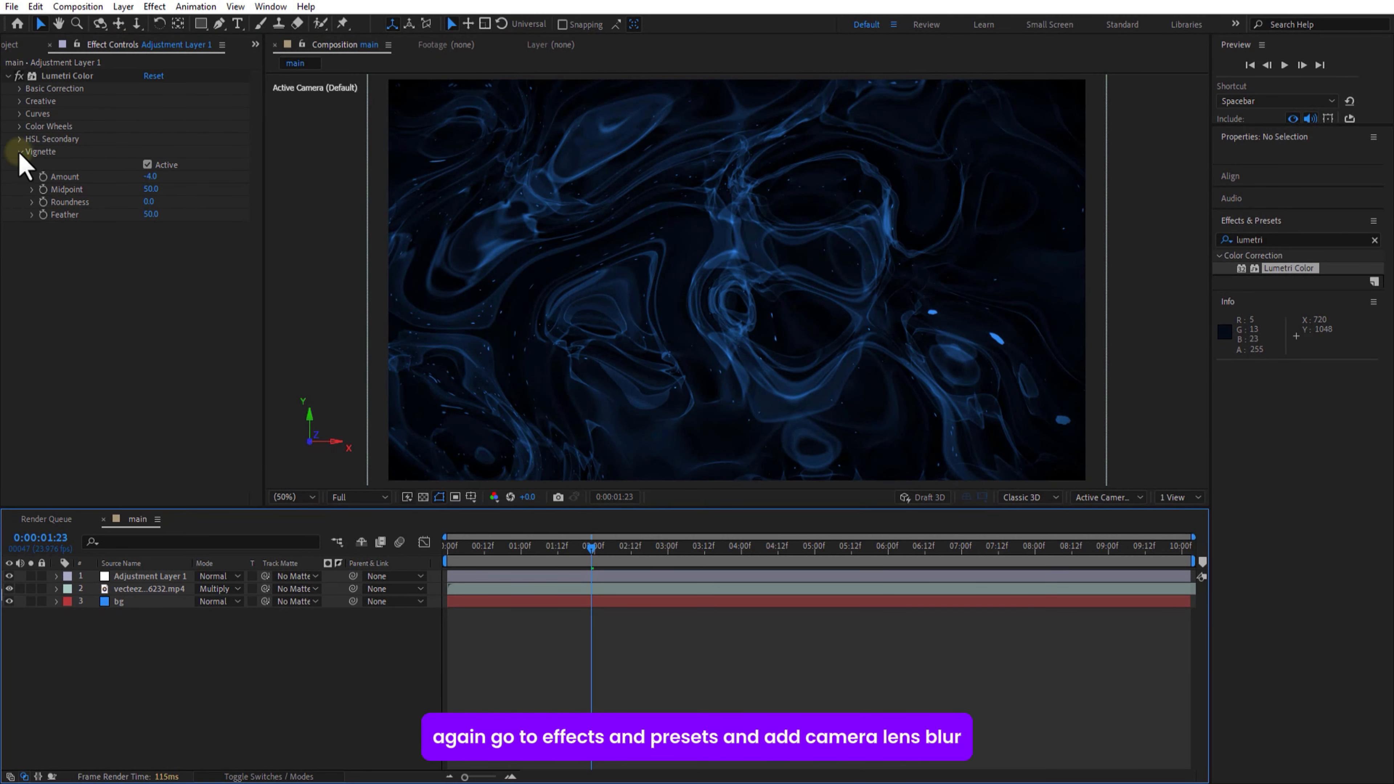
Apply Camera Lens Blur to the adjustment layer and set its Blur Radius to 2
{"action": "double_click", "coordinate": [1305, 238]}
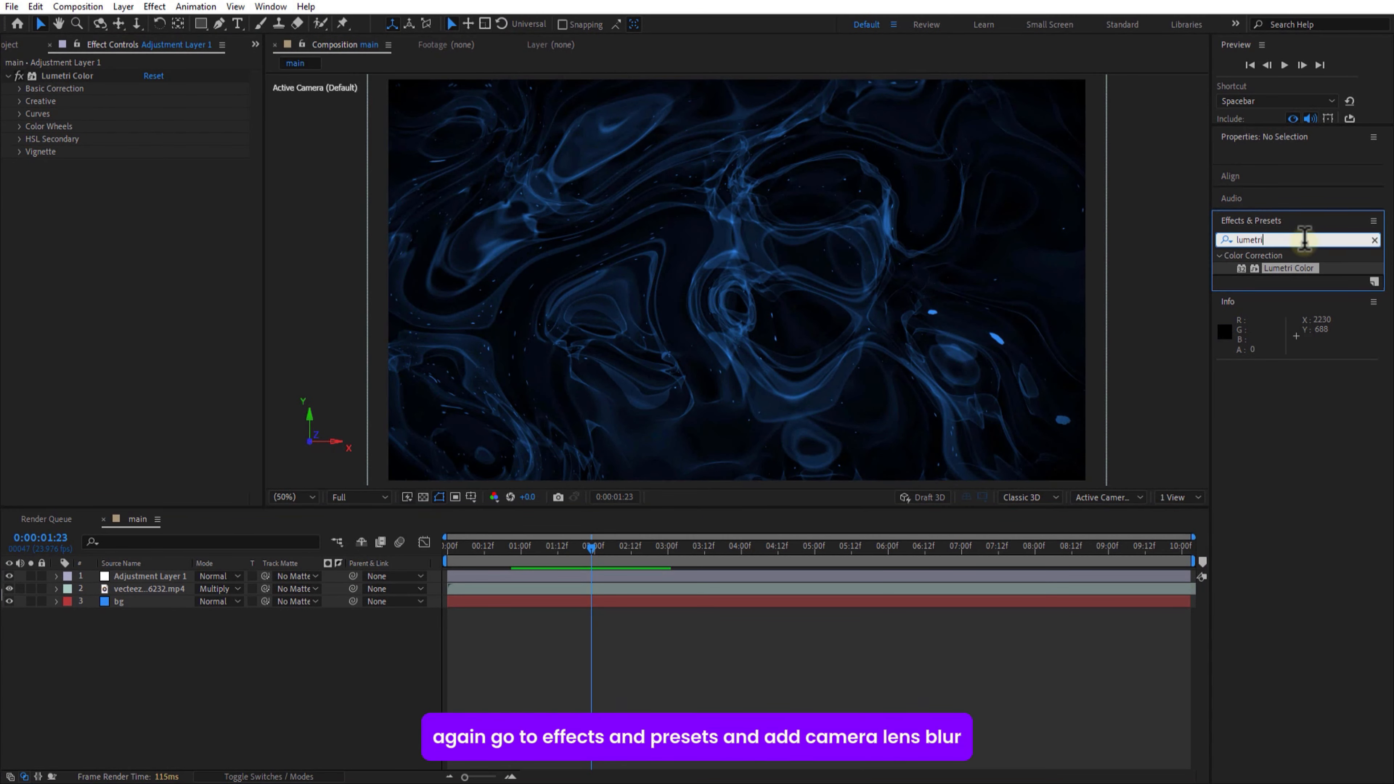
{"action": "type", "text": "blur"}
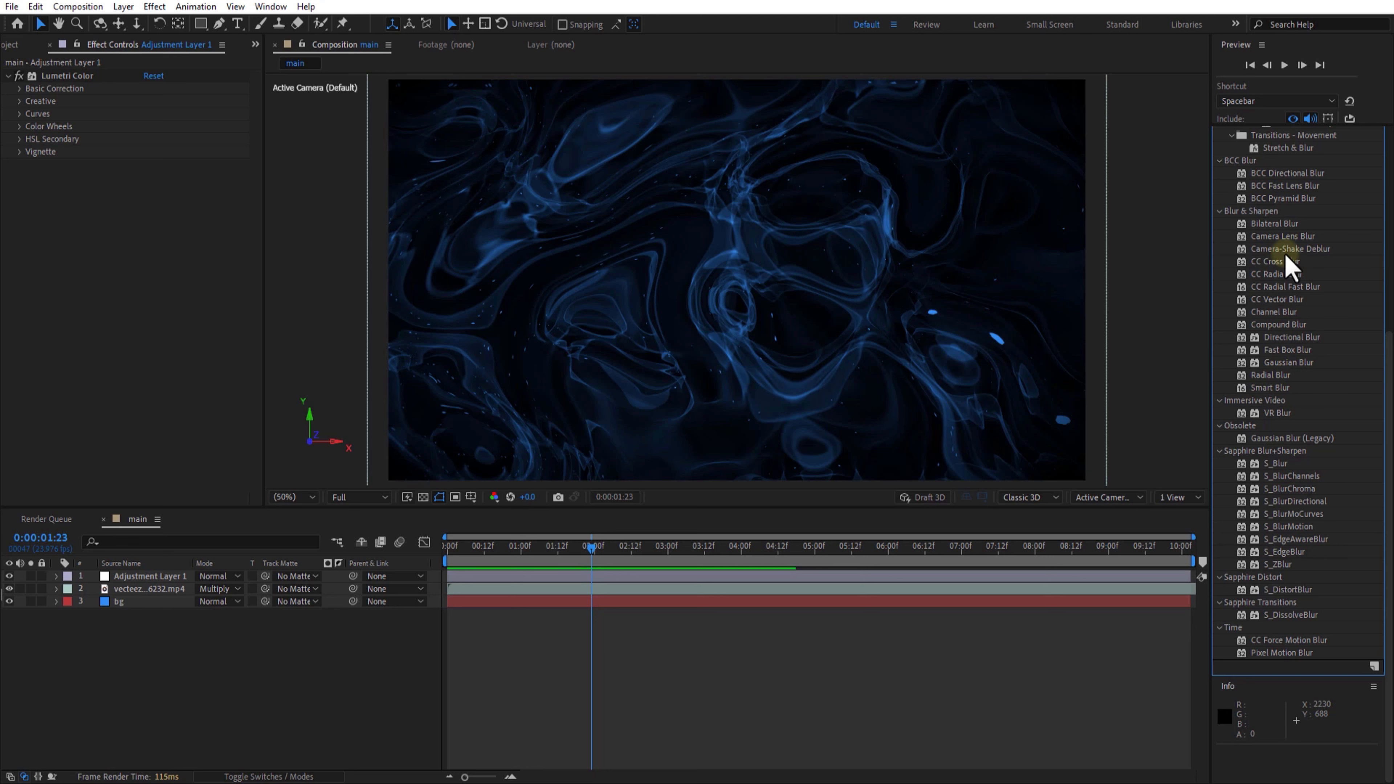
{"action": "left_click_drag", "start_coordinate": [1284, 244], "coordinate": [151, 576]}
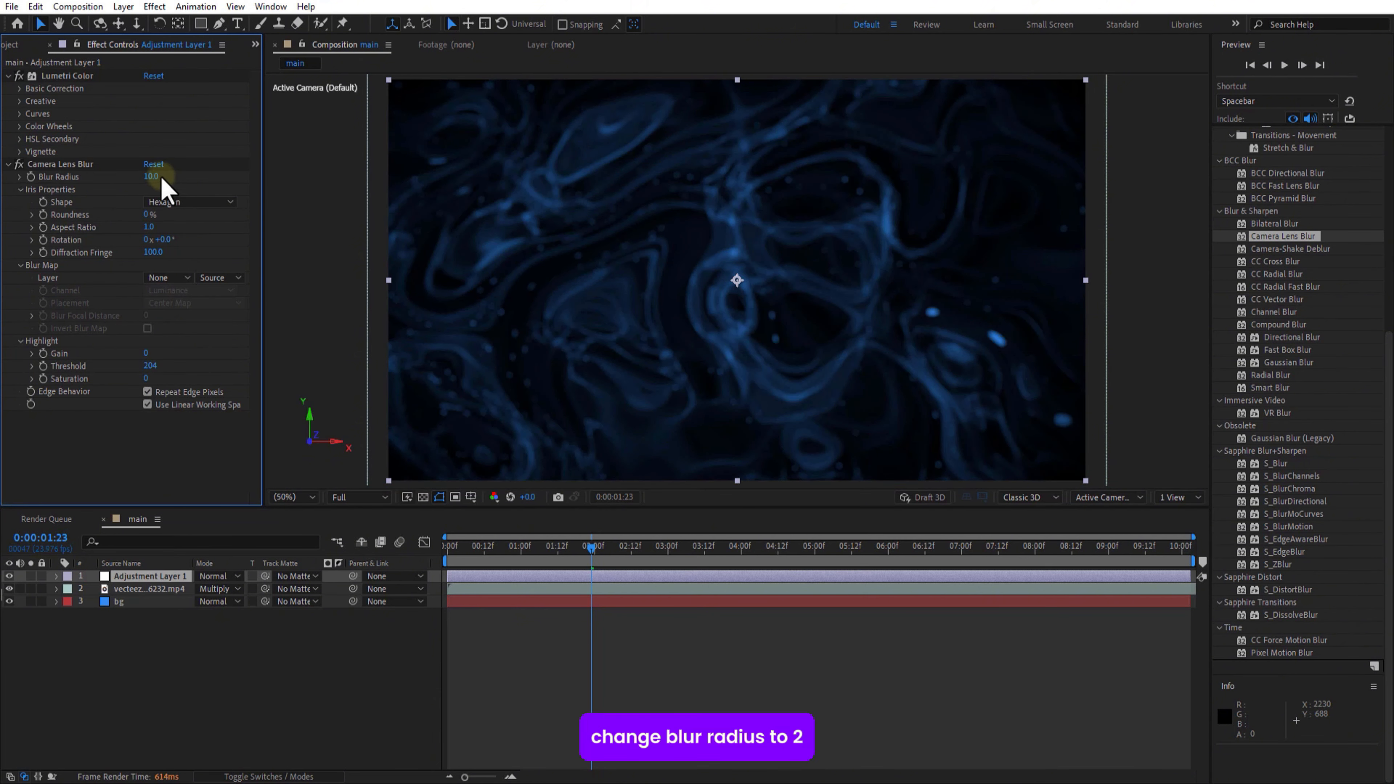
{"action": "left_click", "coordinate": [149, 176]}
{"action": "type", "text": "2"}
{"action": "key", "text": "Return"}
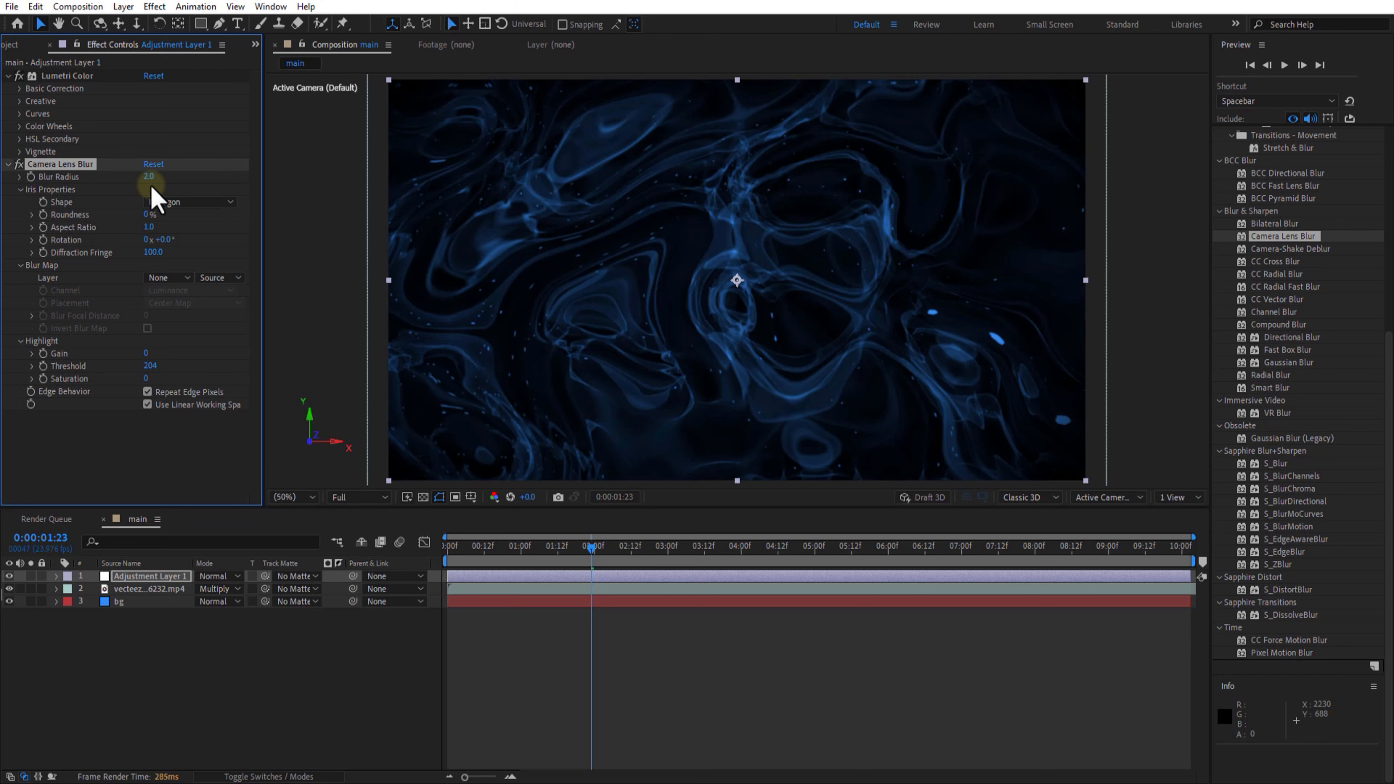
{"action": "left_click", "coordinate": [8, 164]}
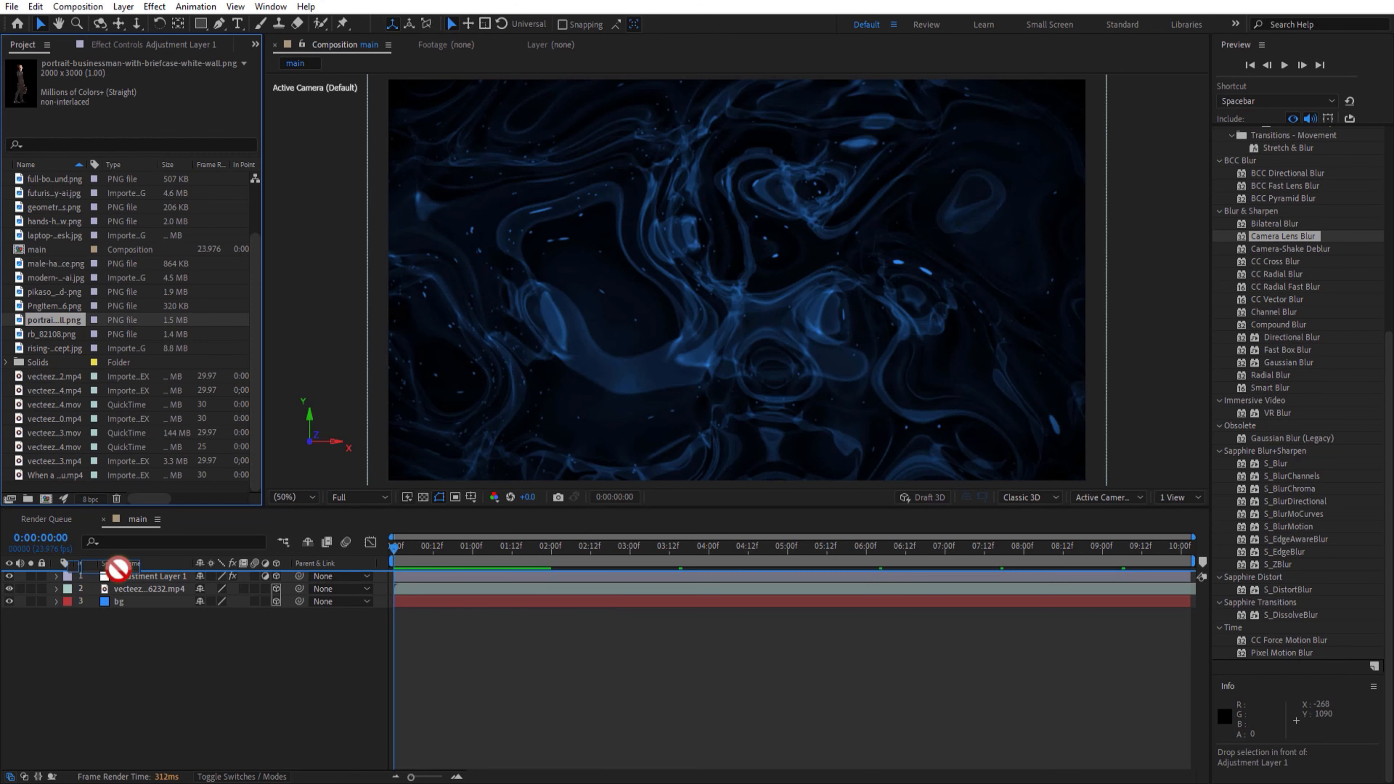
Place the businessman-with-briefcase portrait image above the adjustment layer as men 1 and make it a 3D layer
{"action": "left_click_drag", "start_coordinate": [118, 569], "coordinate": [127, 590]}
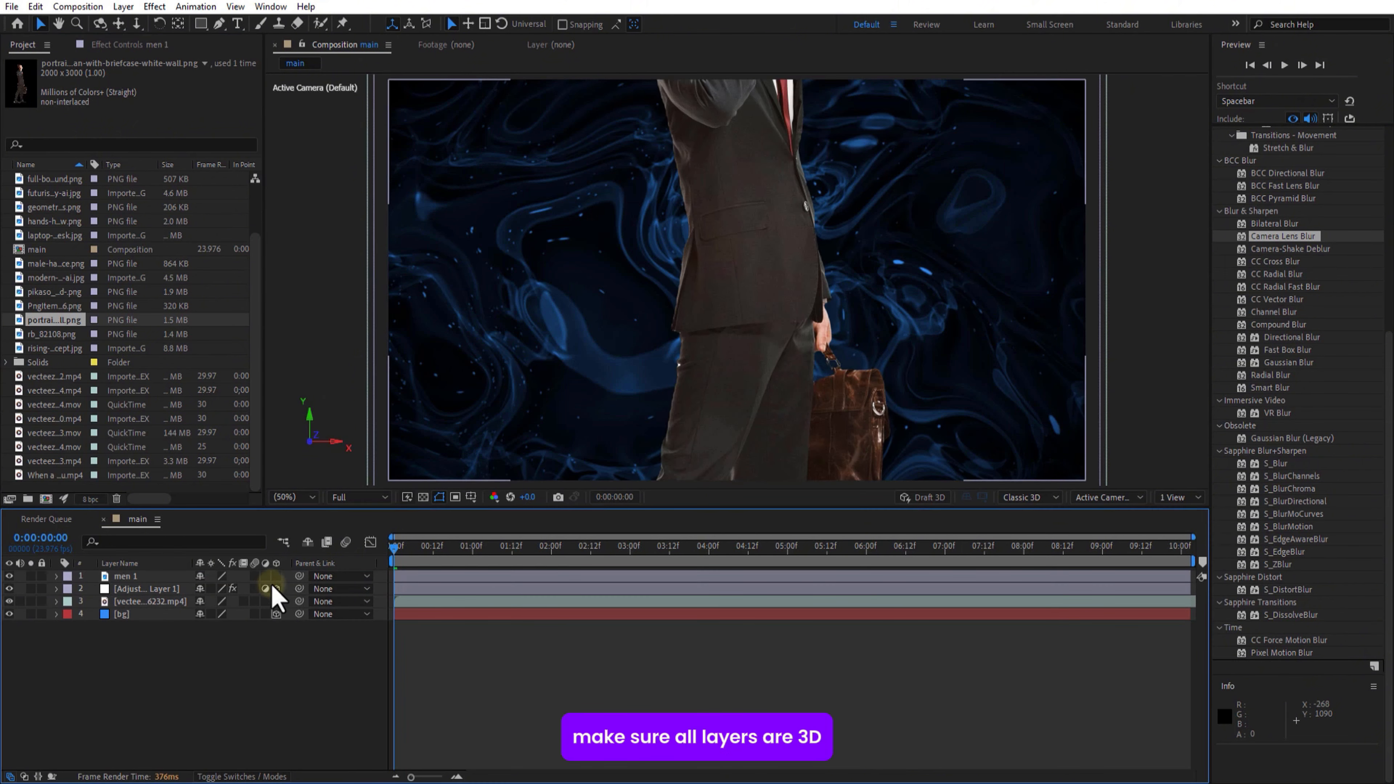
{"action": "left_click", "coordinate": [276, 576]}
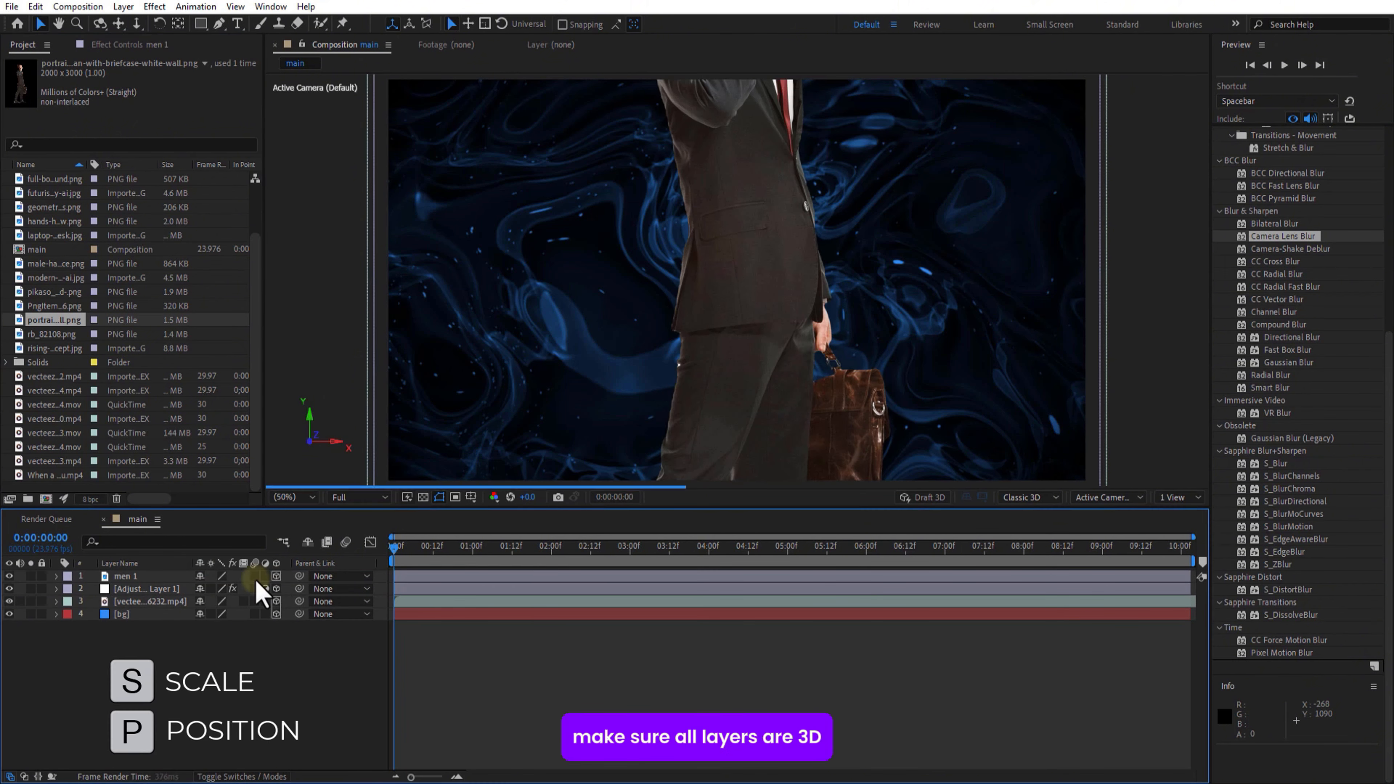
Scale down the men 1 layer and position it at 155, 865, 0 in the lower-left of the frame
{"action": "left_click", "coordinate": [129, 577]}
{"action": "key", "text": "s"}
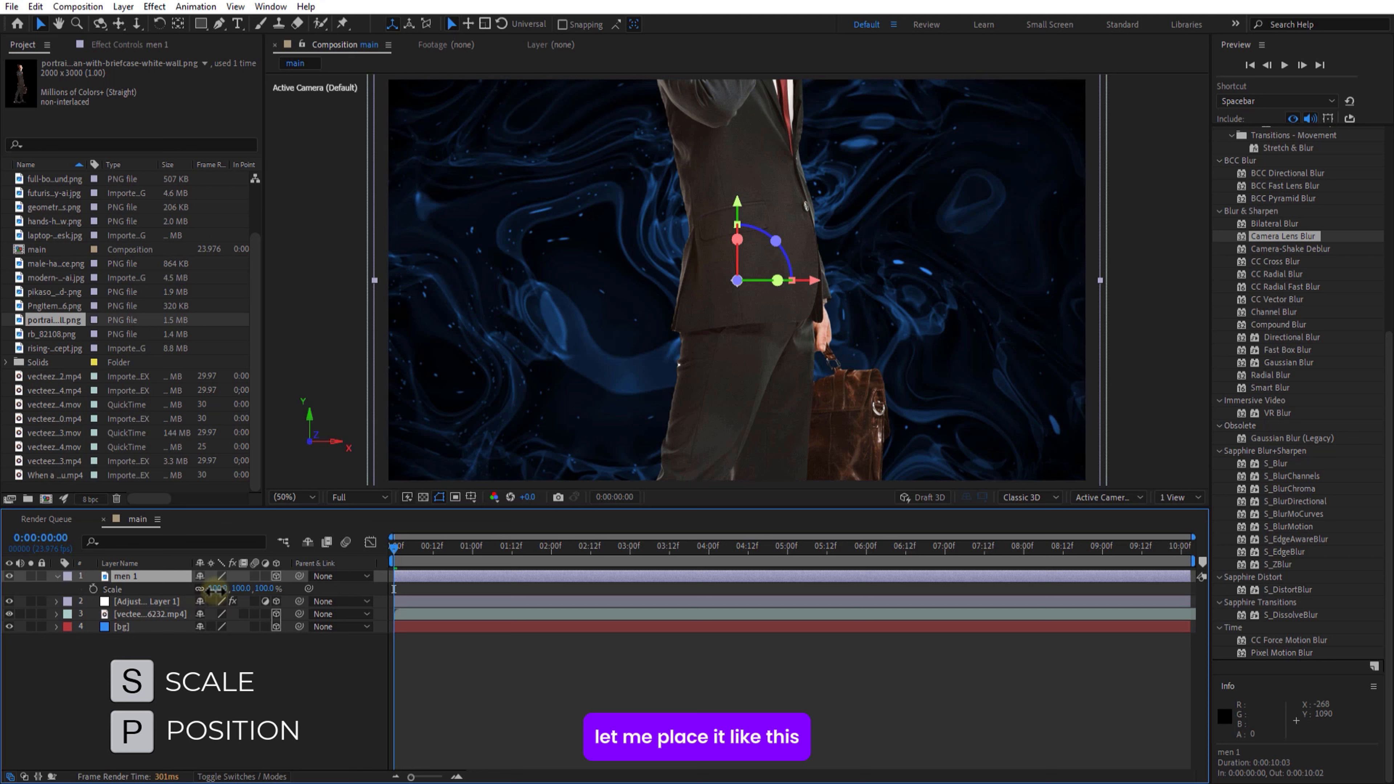
{"action": "left_click_drag", "start_coordinate": [215, 589], "coordinate": [83, 607]}
{"action": "left_click", "coordinate": [135, 580]}
{"action": "key", "text": "p"}
{"action": "left_click_drag", "start_coordinate": [227, 589], "coordinate": [141, 599]}
{"action": "left_click", "coordinate": [117, 642]}
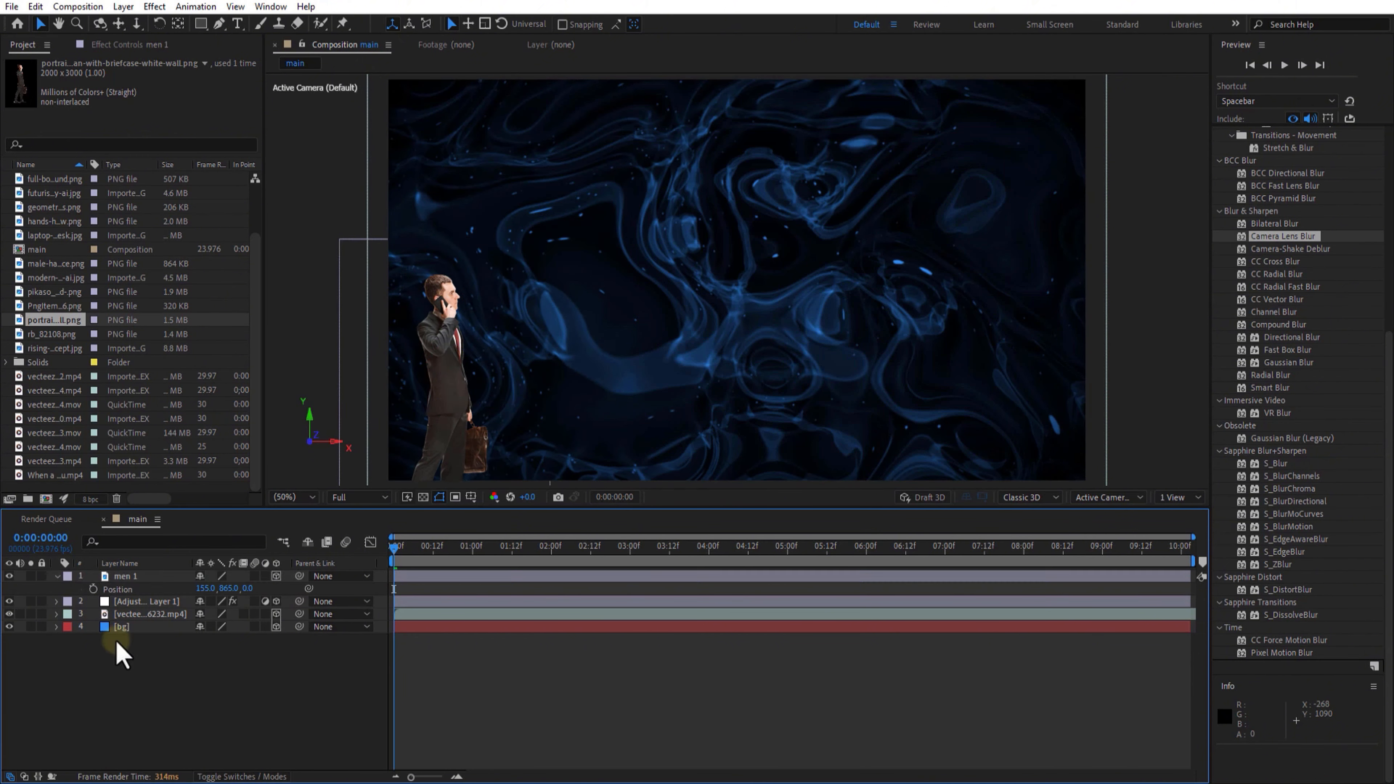
{"action": "left_click", "coordinate": [57, 577]}
Duplicate the men 1 layer and move the copy to the right of the original businessman
{"action": "left_click", "coordinate": [138, 577]}
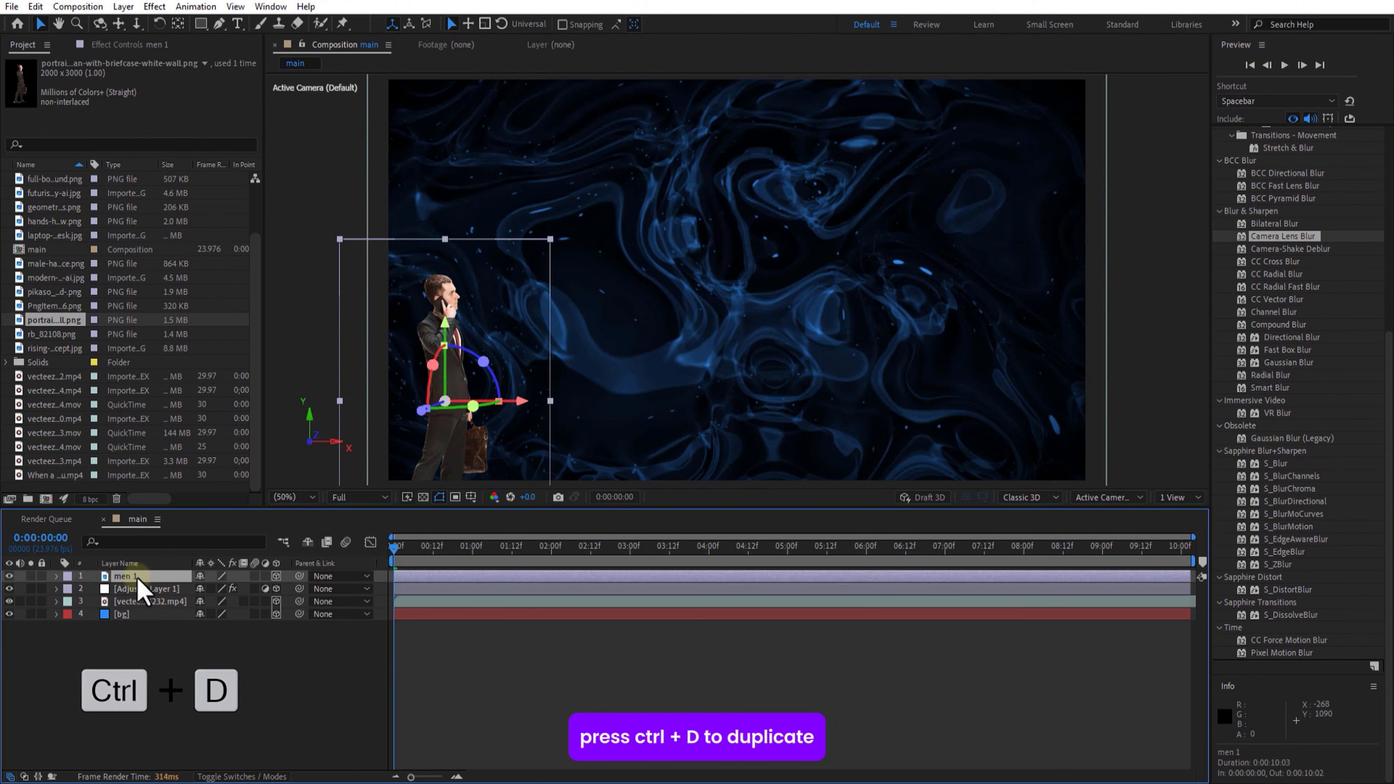
{"action": "key", "text": "ctrl+d"}
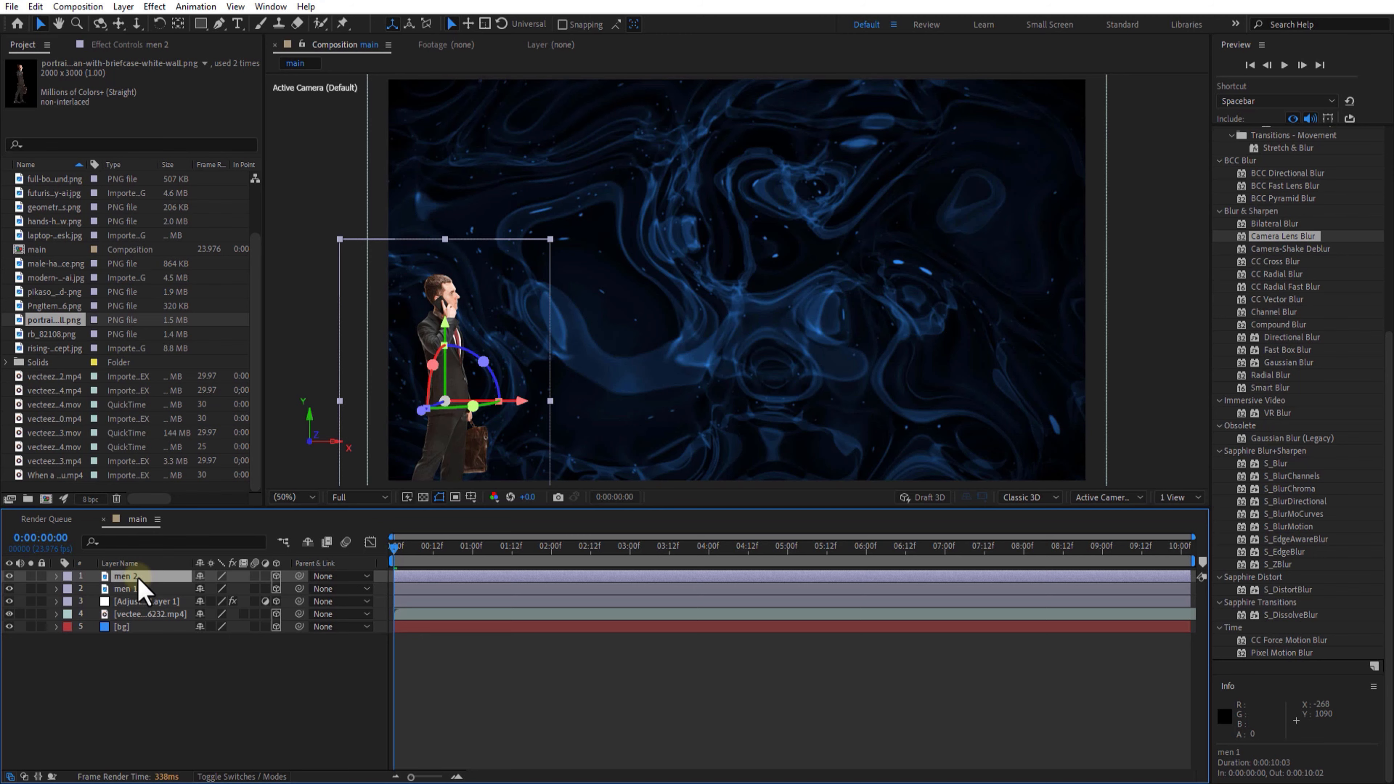
{"action": "key", "text": "p"}
{"action": "left_click_drag", "start_coordinate": [206, 589], "coordinate": [538, 591]}
{"action": "left_click_drag", "start_coordinate": [228, 589], "coordinate": [597, 591]}
Duplicate the businessman again and arrange the layers: men 3 at 1154, 710, men 2 at 614, 738, men 1 at 155, 892
{"action": "key", "text": "ctrl+d"}
{"action": "key", "text": "p"}
{"action": "left_click_drag", "start_coordinate": [228, 614], "coordinate": [248, 614]}
{"action": "left_click_drag", "start_coordinate": [227, 640], "coordinate": [247, 639]}
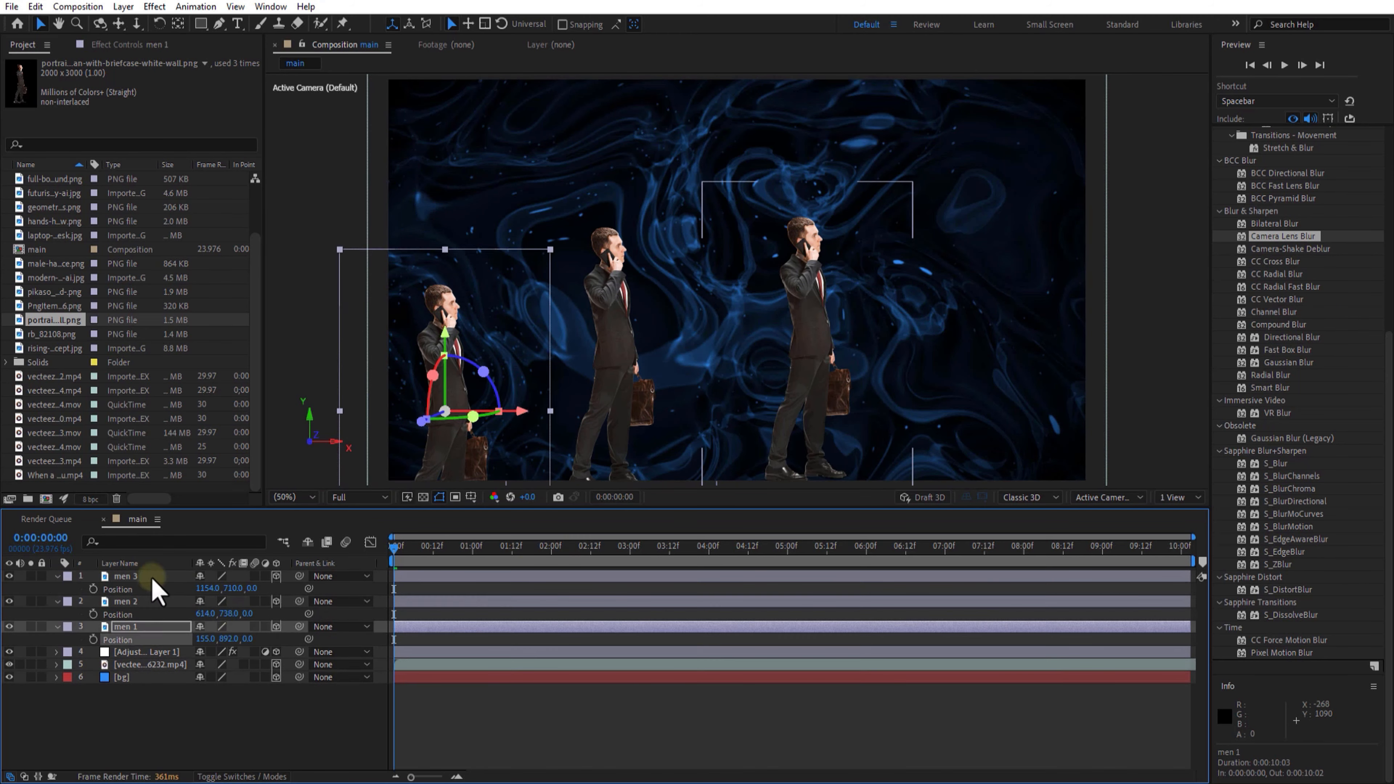
Enlarge the men 3 layer and raise its position so the tallest businessman stands at the frame's bottom edge
{"action": "left_click", "coordinate": [152, 577]}
{"action": "key", "text": "s"}
{"action": "mouse_move", "coordinate": [215, 589]}
{"action": "left_mouse_down"}
{"action": "mouse_move", "coordinate": [291, 586]}
{"action": "mouse_move", "coordinate": [242, 590]}
{"action": "left_mouse_up"}
{"action": "left_click", "coordinate": [193, 733]}
{"action": "left_click", "coordinate": [128, 602]}
{"action": "key", "text": "s"}
{"action": "key", "text": "p"}
{"action": "key", "text": "s"}
{"action": "key", "text": "p"}
{"action": "left_click_drag", "start_coordinate": [231, 589], "coordinate": [193, 594]}
{"action": "left_click", "coordinate": [176, 725]}
{"action": "left_click", "coordinate": [57, 576]}
{"action": "left_click", "coordinate": [57, 589]}
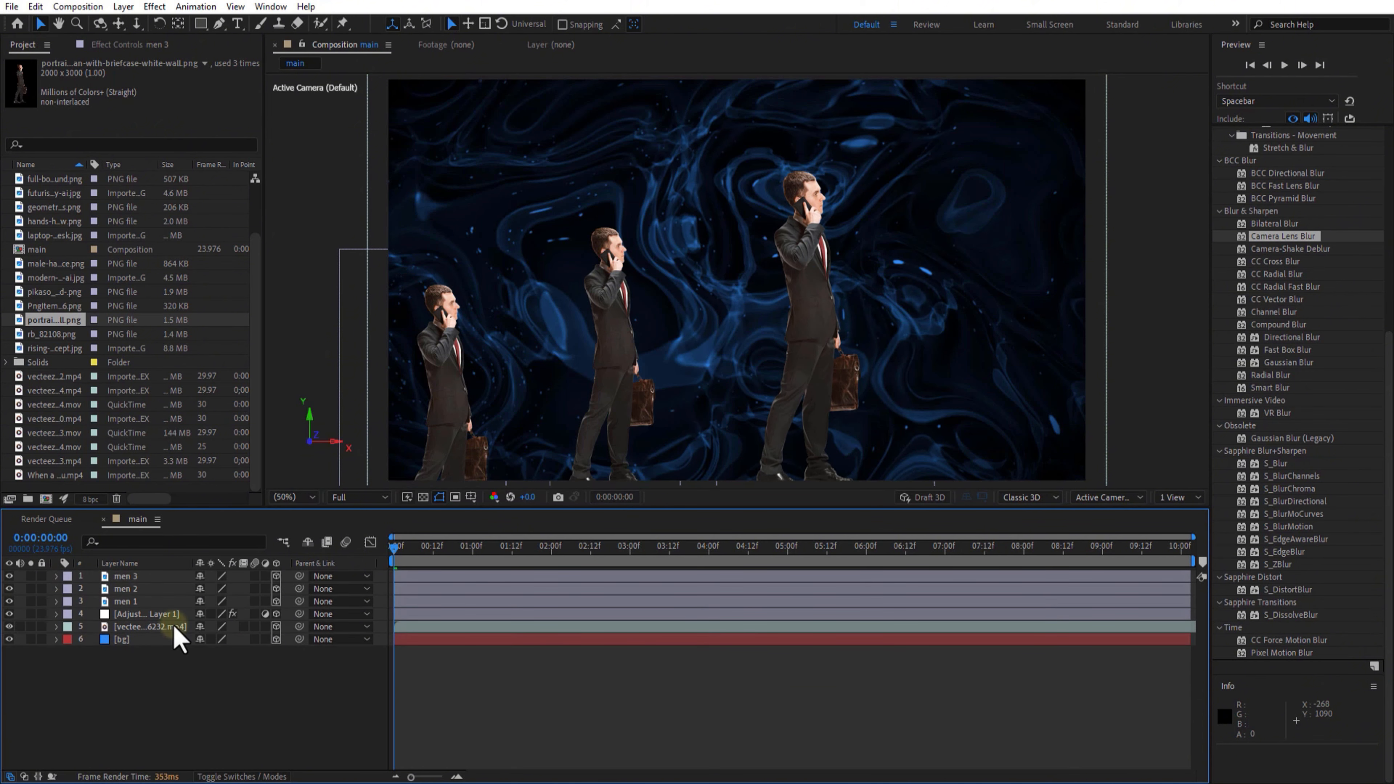
Add the geometric cube PNG to the composition above the men layers and position it in the frame's lower-right corner
{"action": "left_click", "coordinate": [52, 334]}
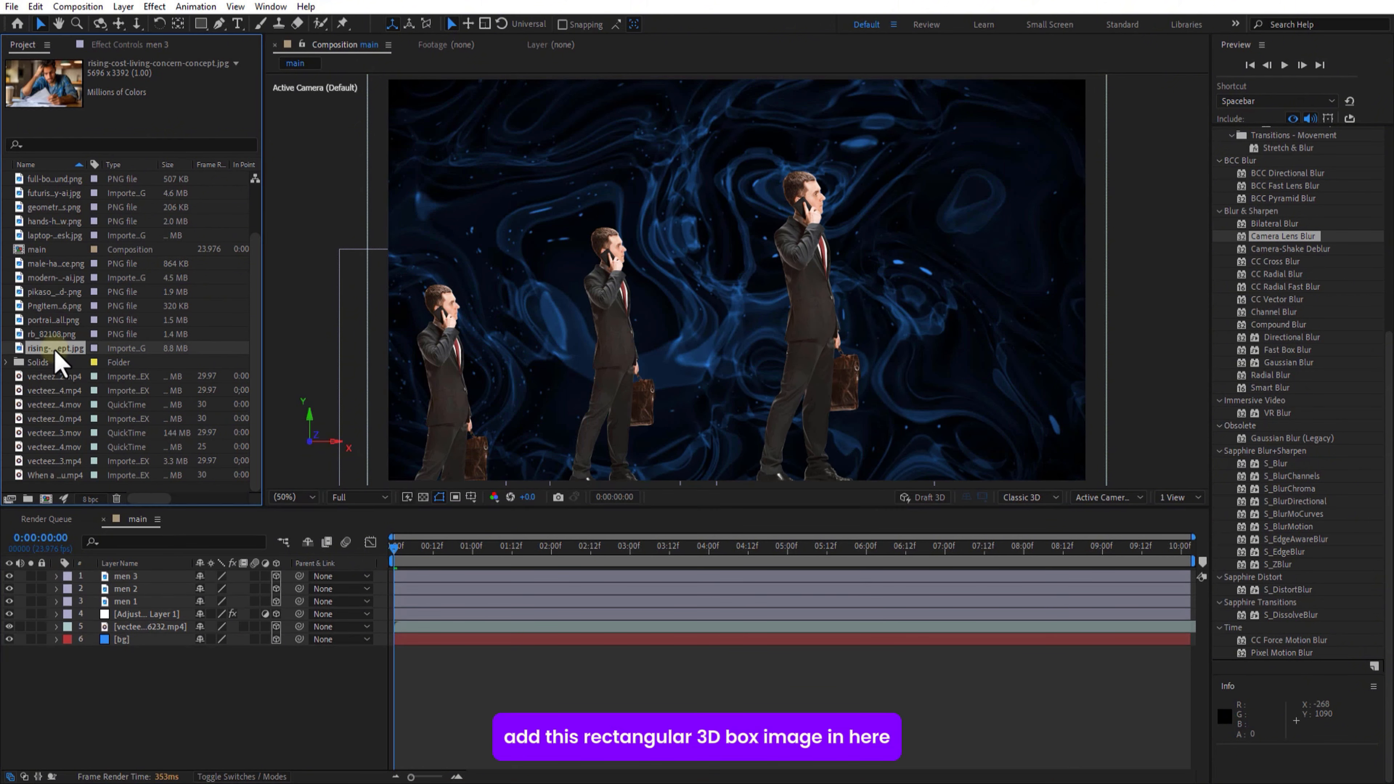
{"action": "left_click_drag", "start_coordinate": [55, 207], "coordinate": [741, 603]}
{"action": "key", "text": "p"}
{"action": "left_click_drag", "start_coordinate": [229, 589], "coordinate": [404, 596]}
{"action": "left_click_drag", "start_coordinate": [209, 588], "coordinate": [324, 586]}
{"action": "left_click", "coordinate": [57, 577]}
Find the full-body businessman PNG in the project footage and add it to the composition as the topmost 3D layer
{"action": "left_click", "coordinate": [54, 221]}
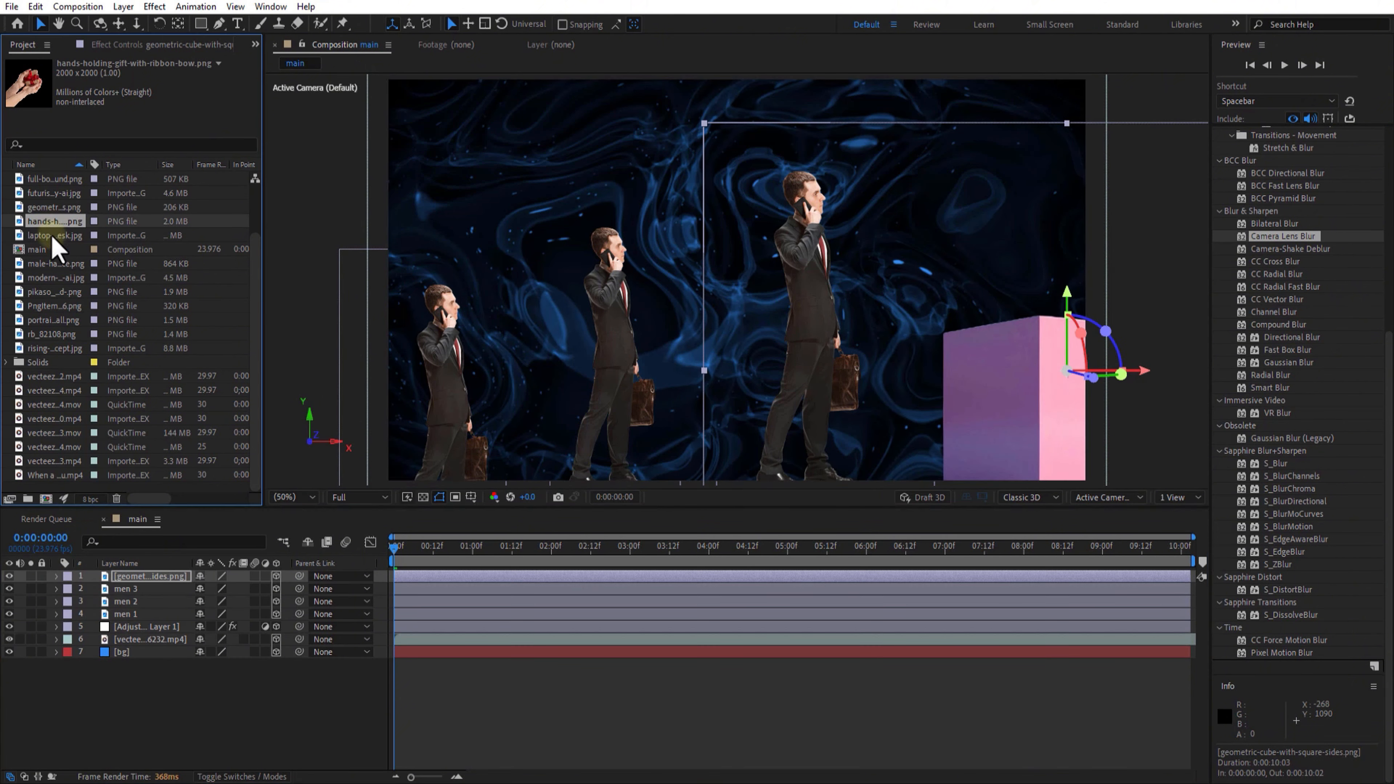
{"action": "left_click", "coordinate": [53, 236]}
{"action": "left_click", "coordinate": [53, 208]}
{"action": "left_click", "coordinate": [53, 193]}
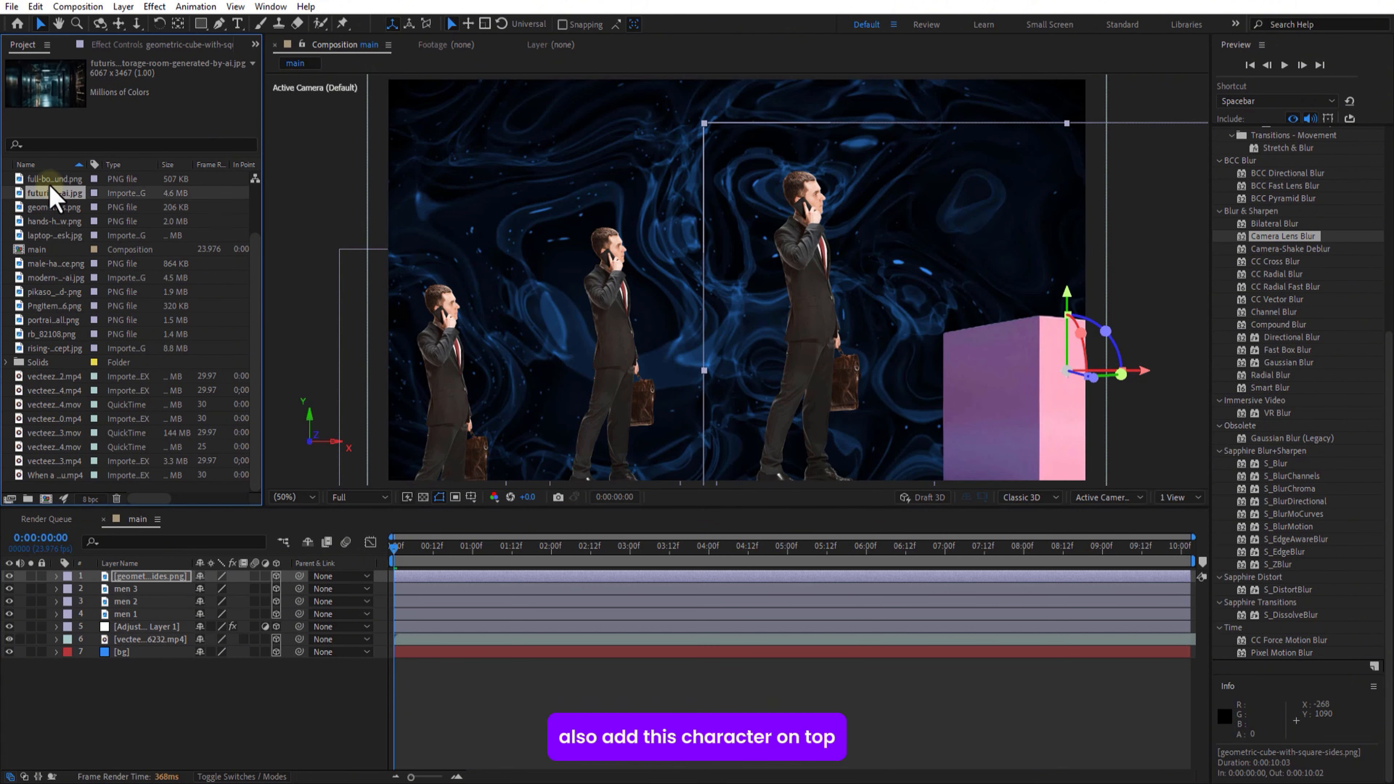
{"action": "left_click", "coordinate": [51, 184]}
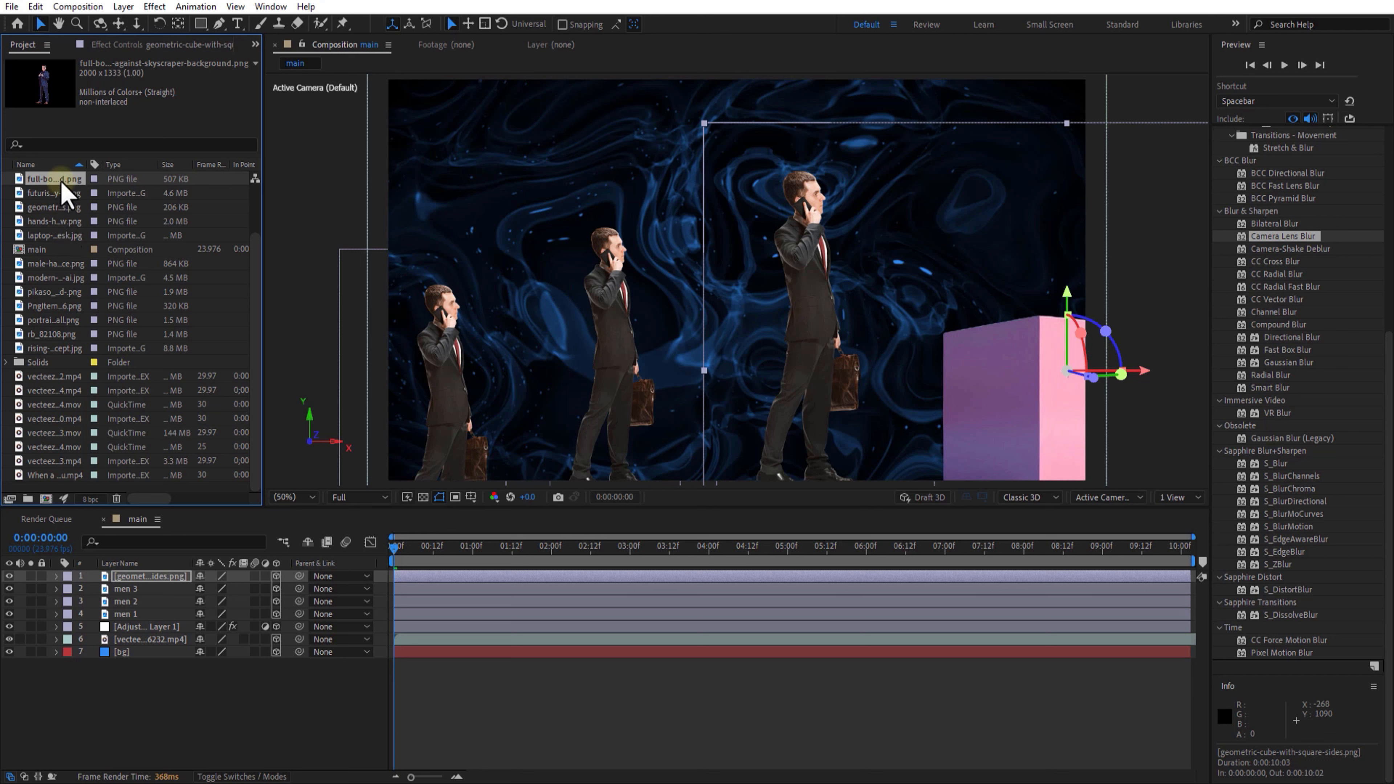
{"action": "left_click_drag", "start_coordinate": [62, 187], "coordinate": [747, 566]}
{"action": "left_click", "coordinate": [276, 576]}
Rename the new layer main guy, then scale and position it at about 1747, 267, 0 so he stands on the cube
{"action": "key", "text": "Return"}
{"action": "type", "text": "main guy"}
{"action": "key", "text": "Return"}
{"action": "key", "text": "p"}
{"action": "key", "text": "s"}
{"action": "left_click_drag", "start_coordinate": [216, 590], "coordinate": [188, 594]}
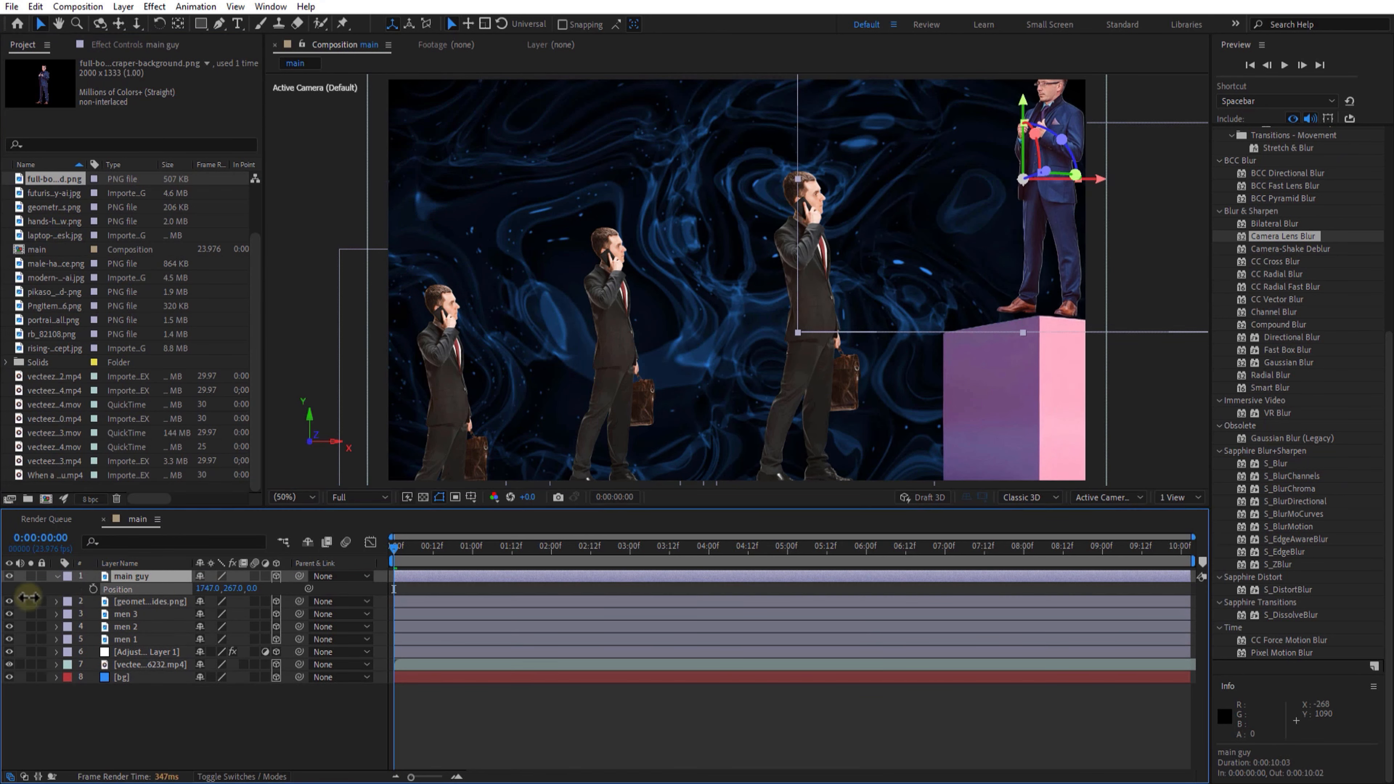
Add a one-node camera named Camera 1 with the default settings
{"action": "right_click", "coordinate": [141, 755]}
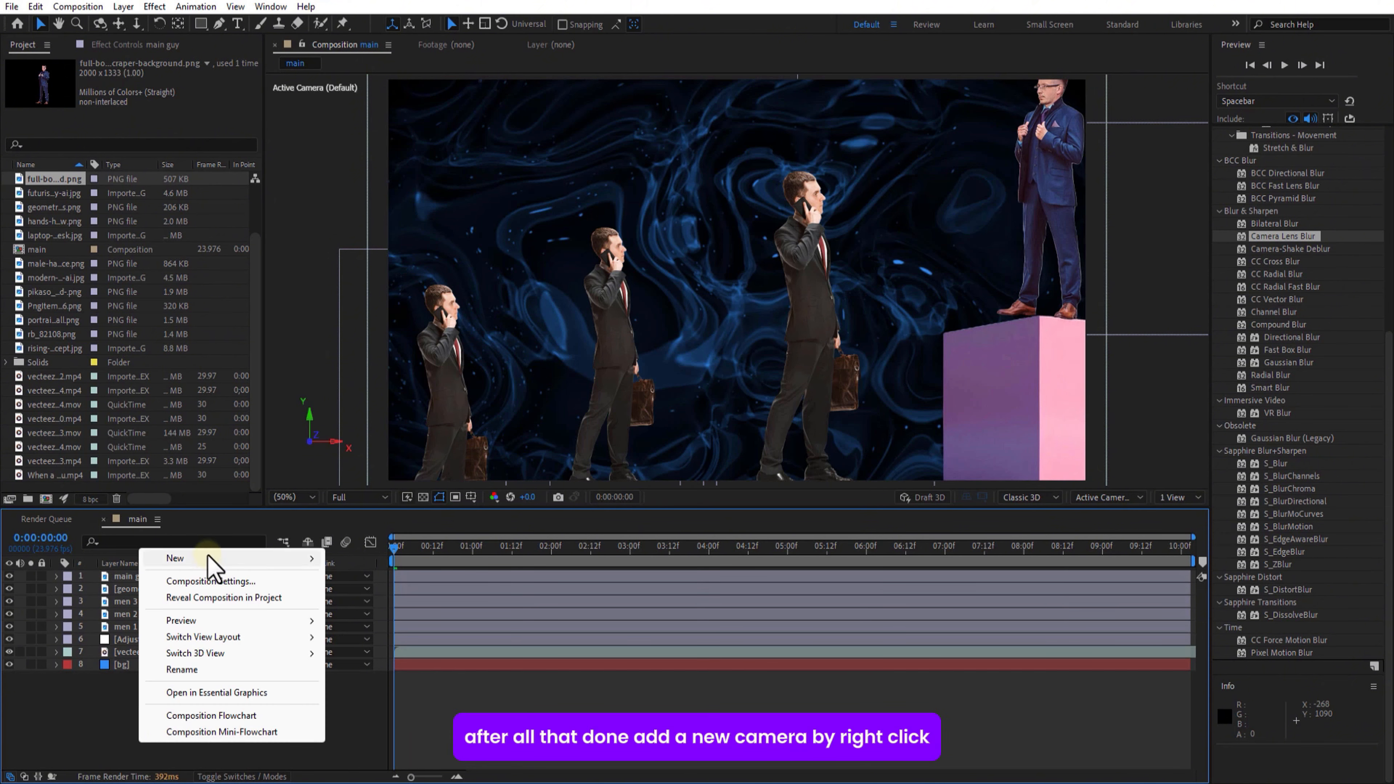
{"action": "mouse_move", "coordinate": [207, 557]}
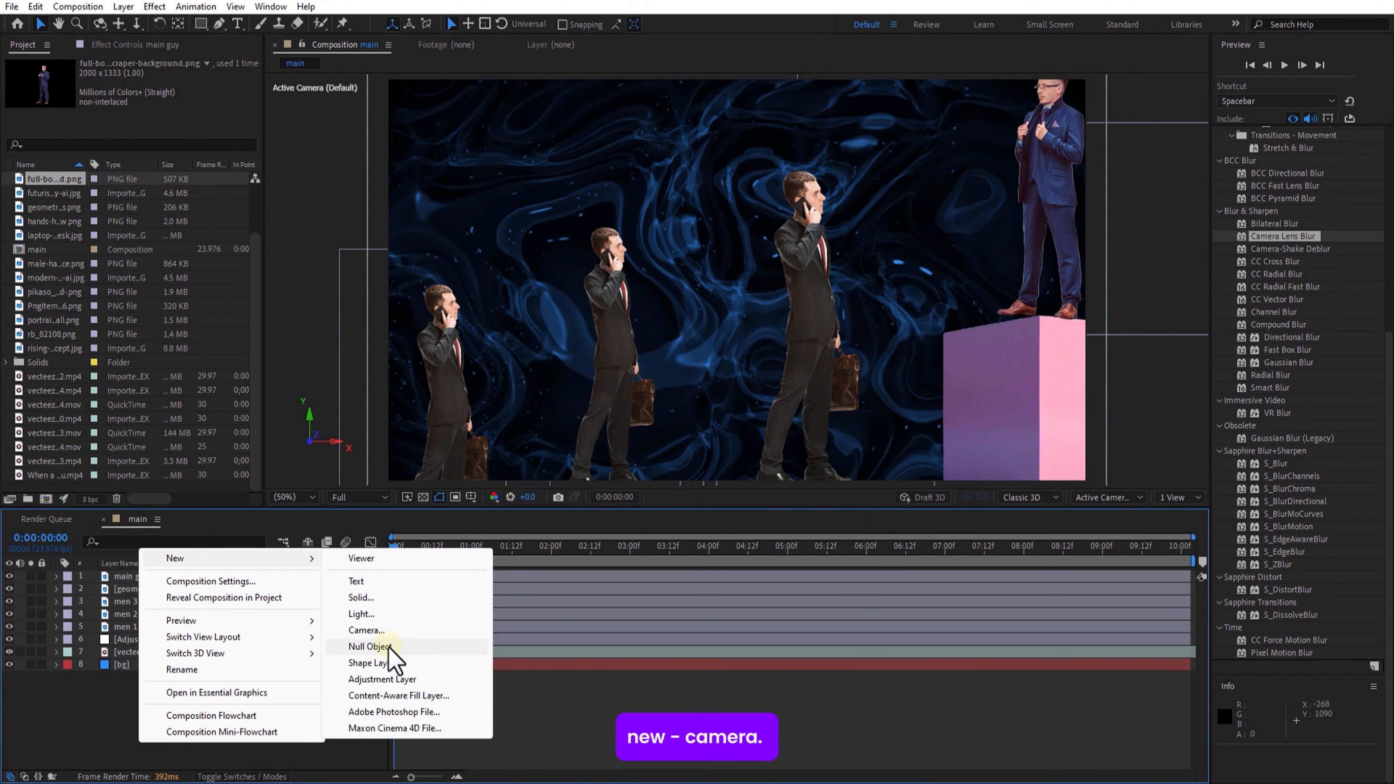
{"action": "left_click", "coordinate": [379, 630]}
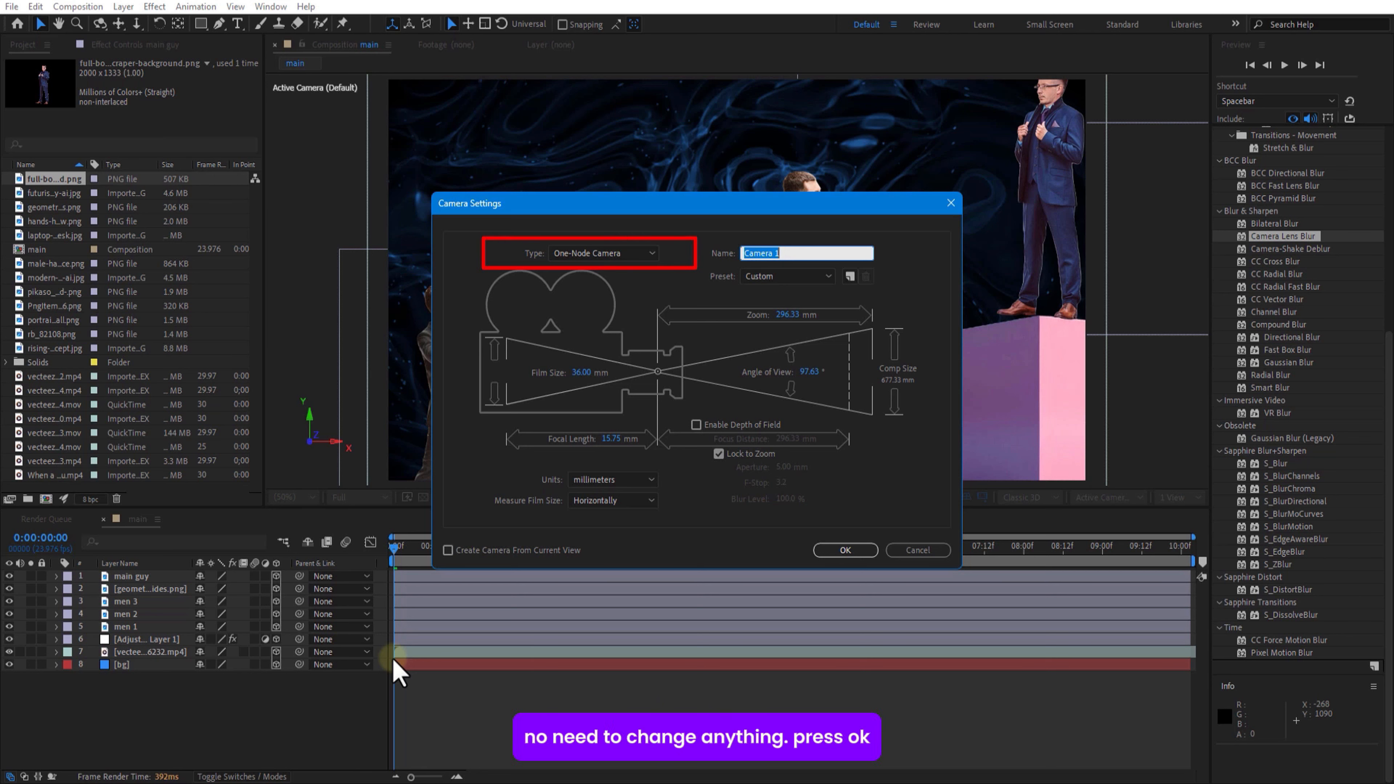
{"action": "left_click", "coordinate": [834, 550]}
Add a 3D null object and parent Camera 1 to it
{"action": "right_click", "coordinate": [193, 746]}
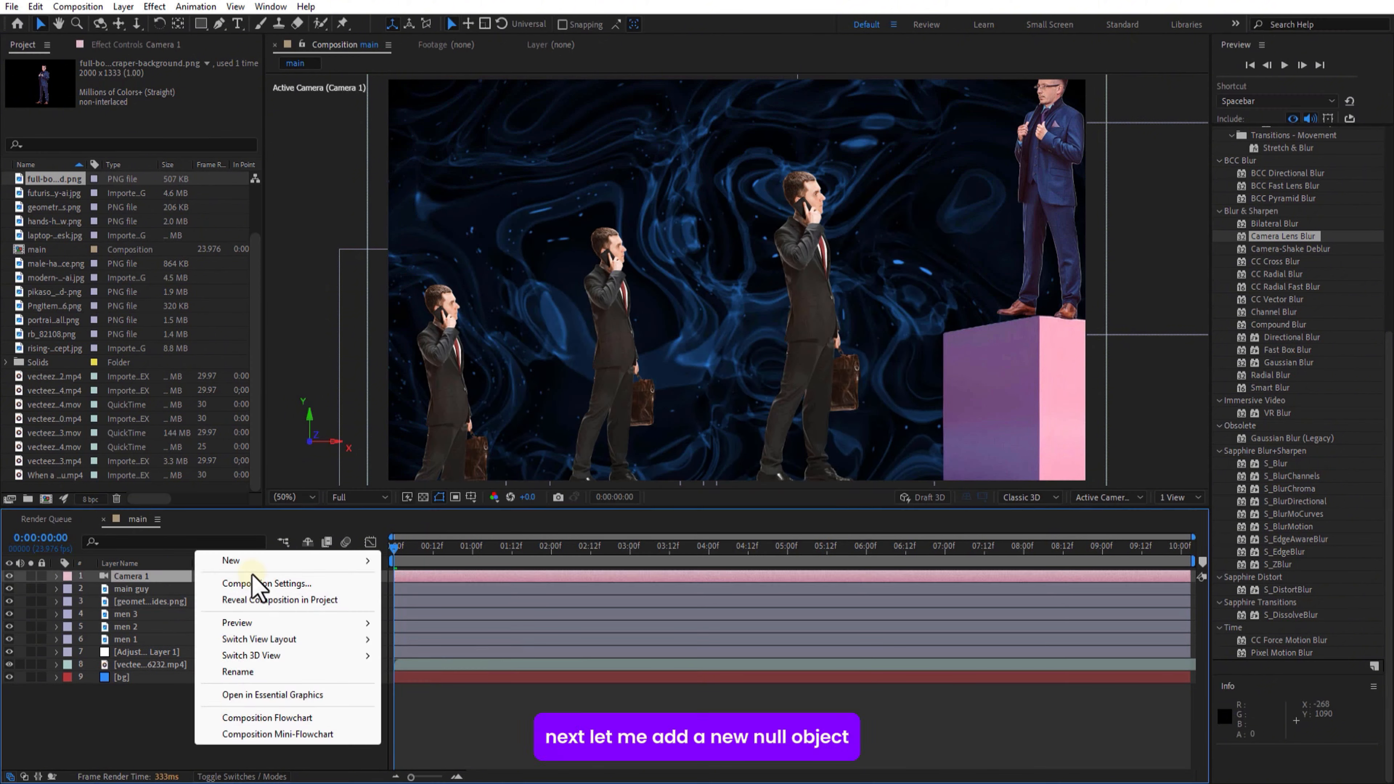
{"action": "mouse_move", "coordinate": [258, 562]}
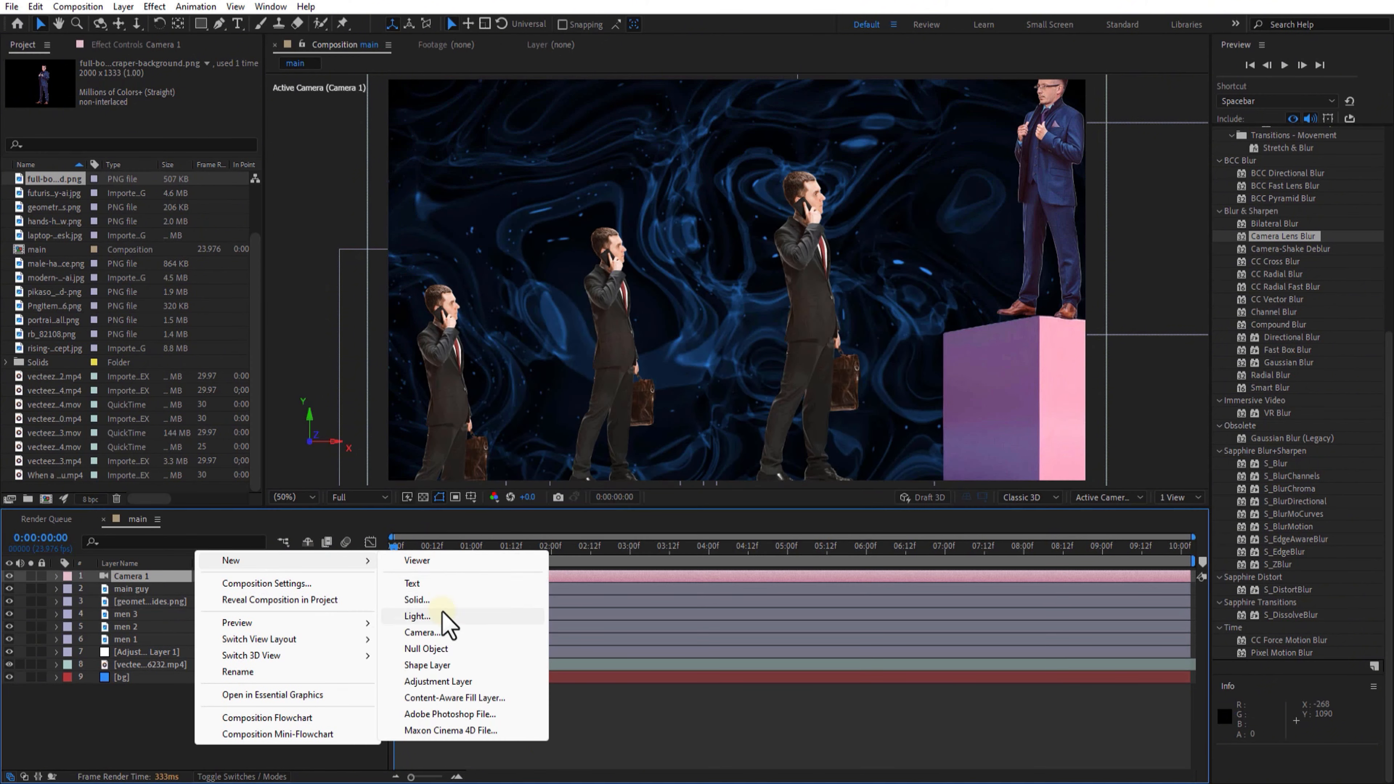
{"action": "left_click", "coordinate": [446, 650]}
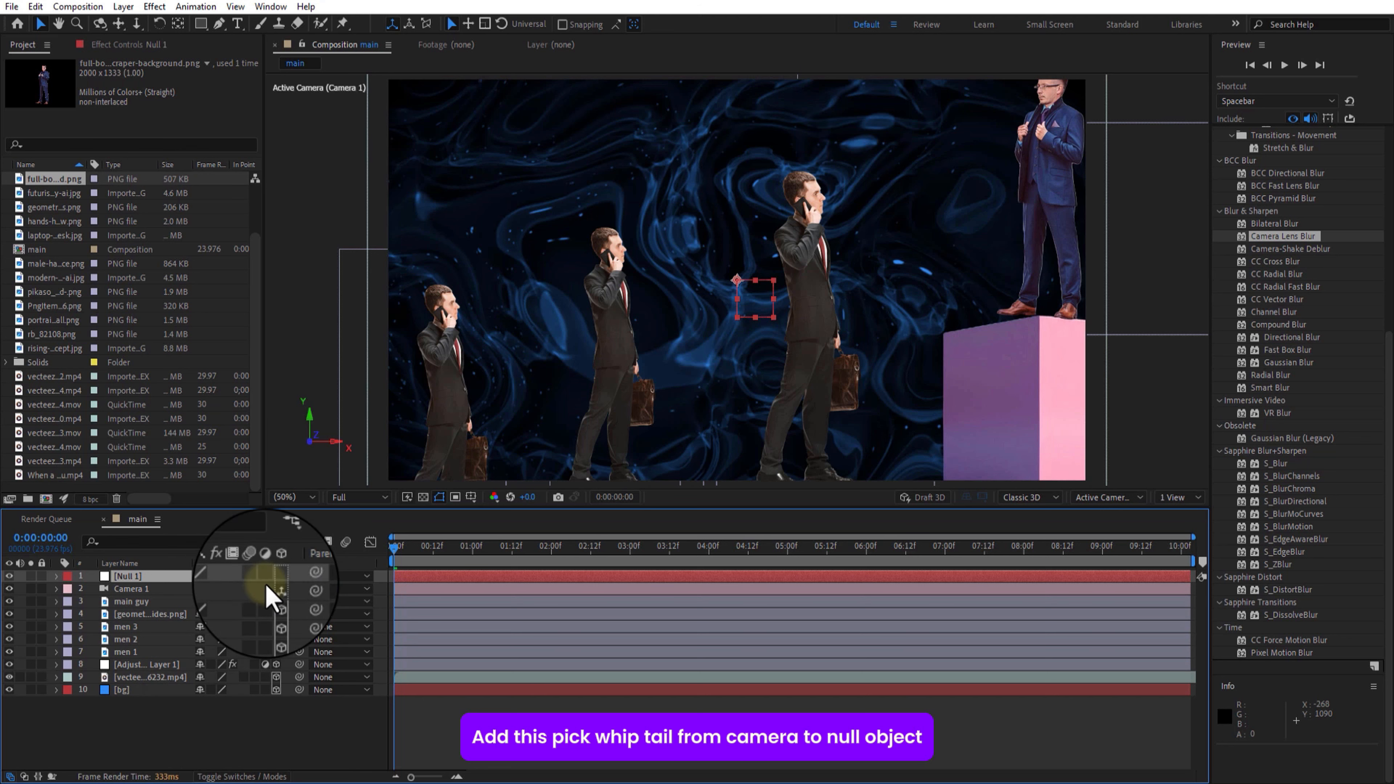
{"action": "left_click_drag", "start_coordinate": [299, 589], "coordinate": [146, 577]}
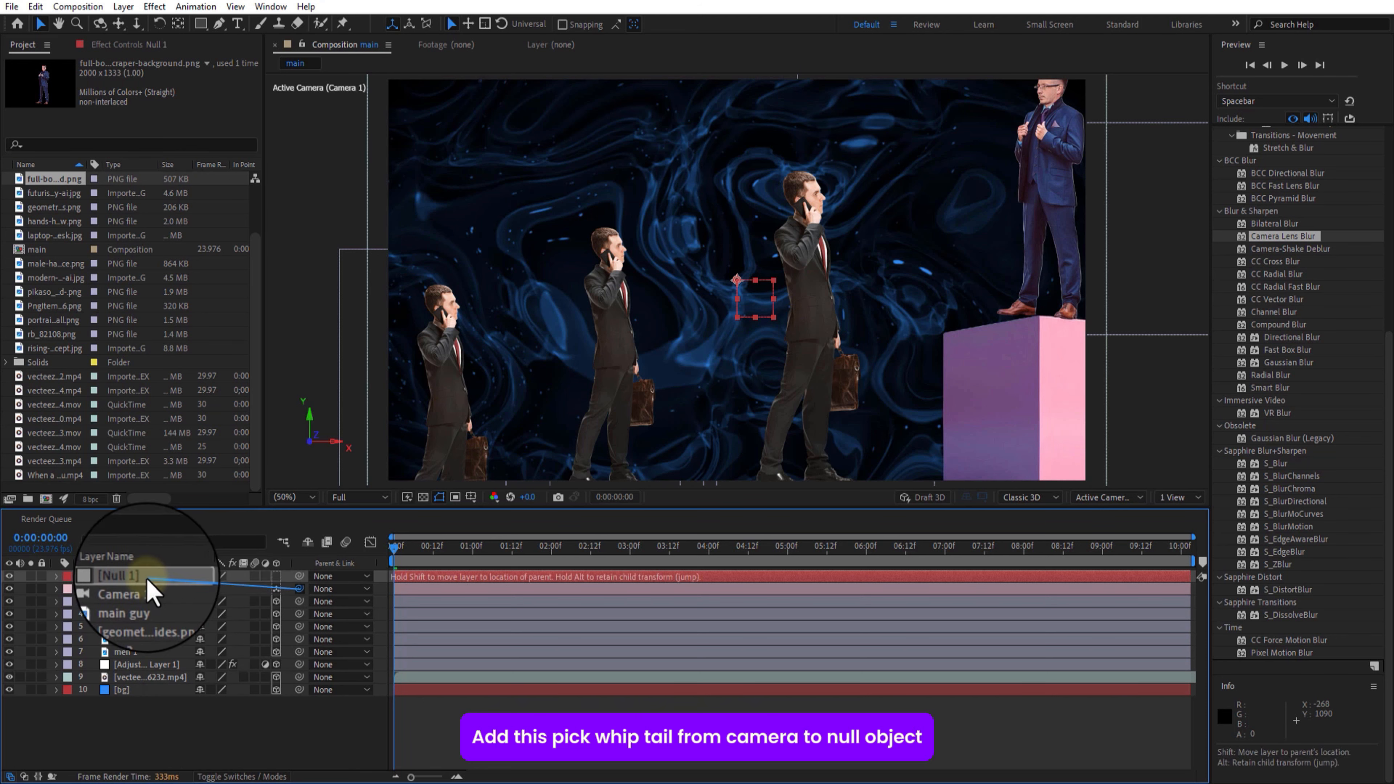
{"action": "left_click", "coordinate": [275, 576]}
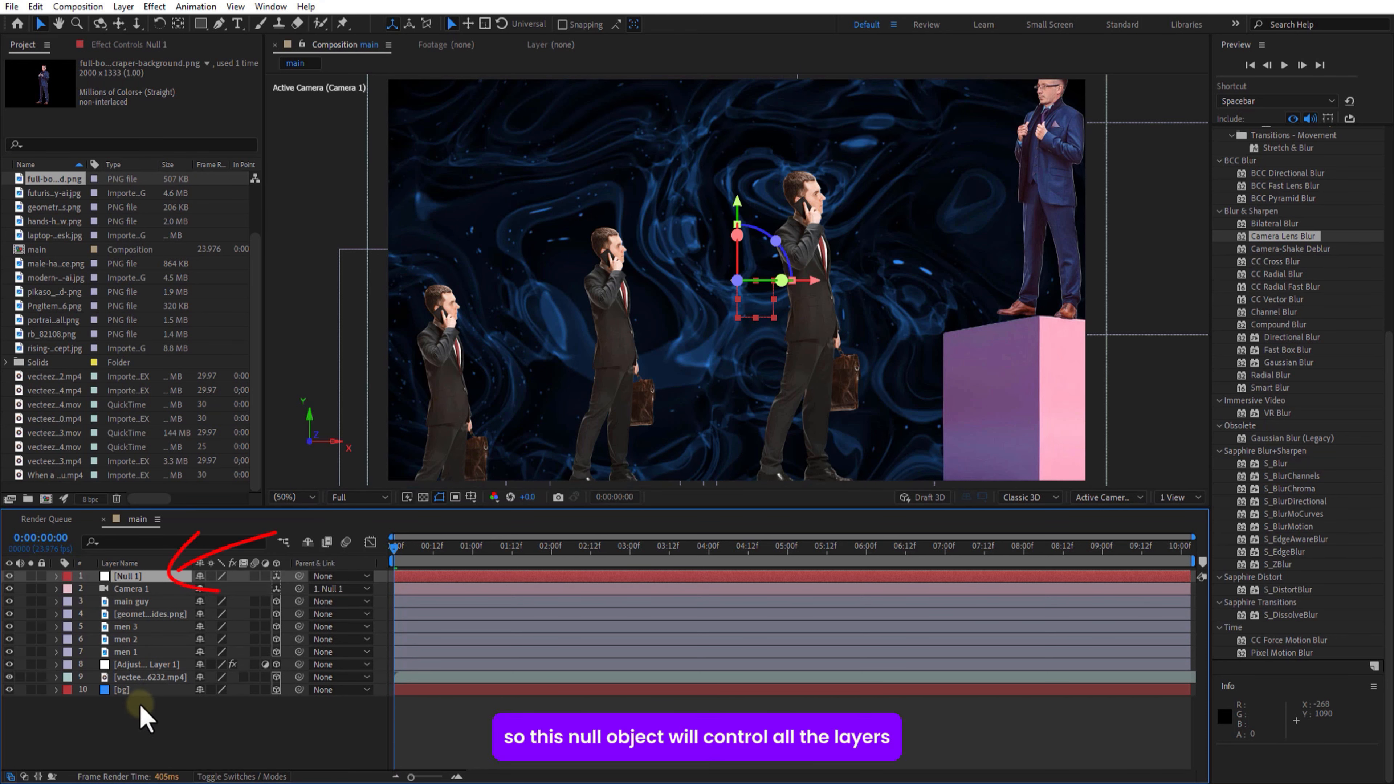
{"action": "key", "text": "p"}
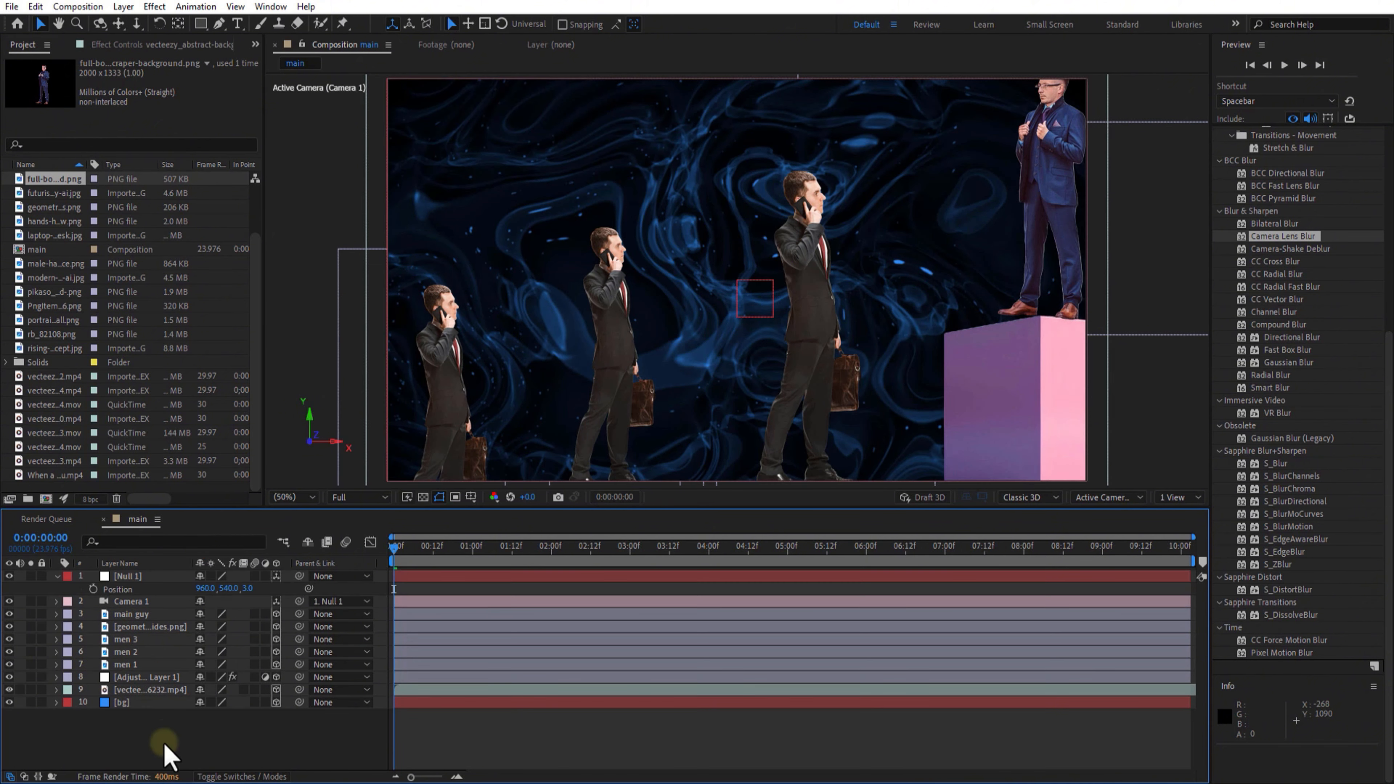
Pre-compose the adjustment layer, the abstract background video and the bg solid into one composition
{"action": "left_click", "coordinate": [153, 690]}
{"action": "left_click", "coordinate": [153, 682], "text": "shift"}
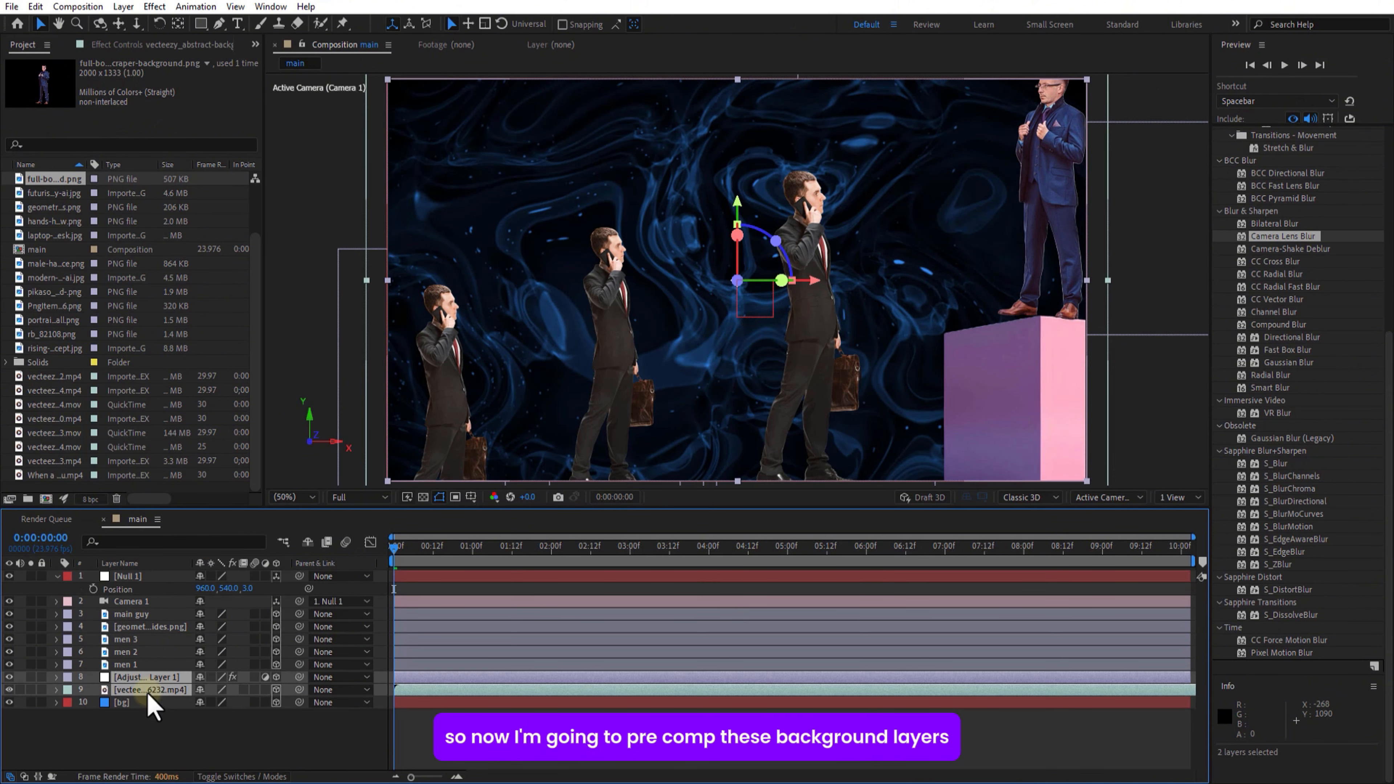
{"action": "left_click", "coordinate": [142, 704], "text": "shift"}
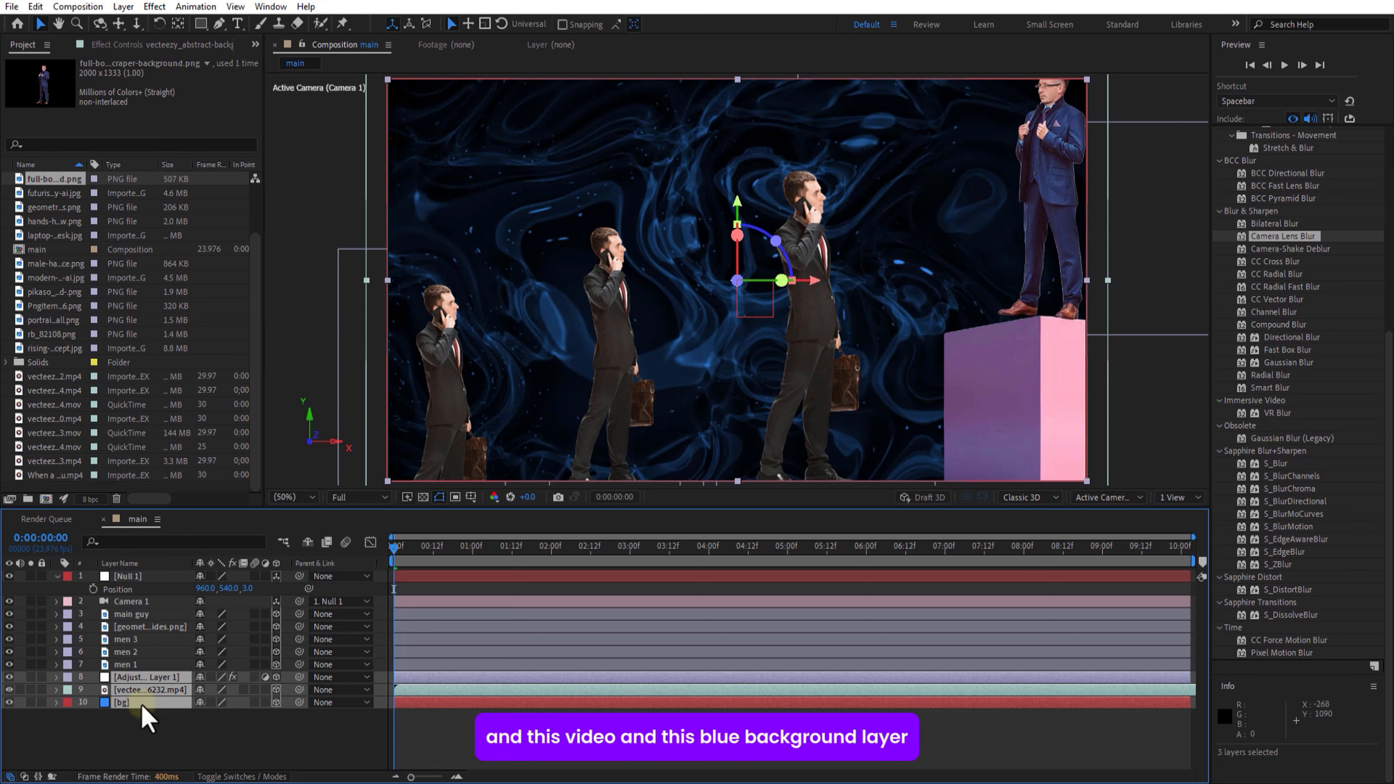
{"action": "right_click", "coordinate": [145, 680]}
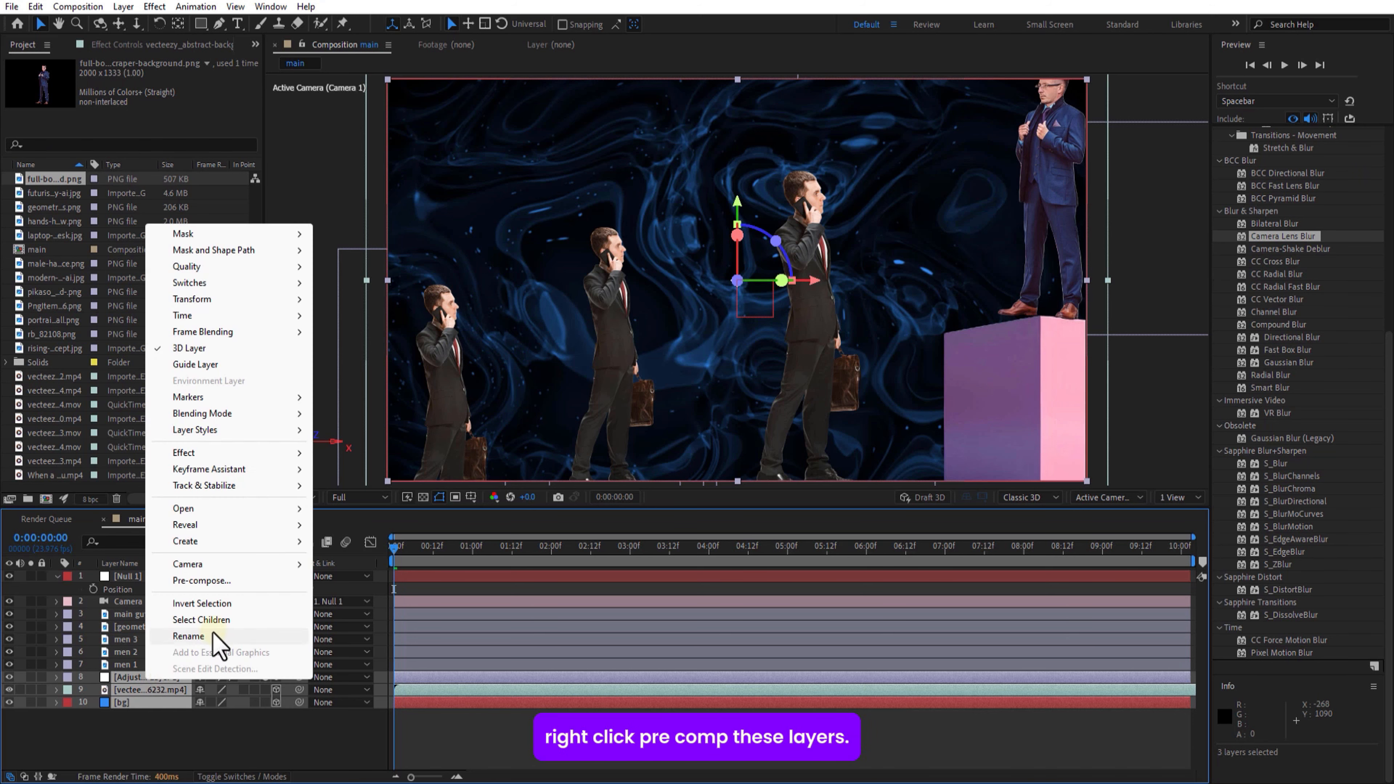
{"action": "left_click", "coordinate": [213, 581]}
{"action": "left_click", "coordinate": [735, 483]}
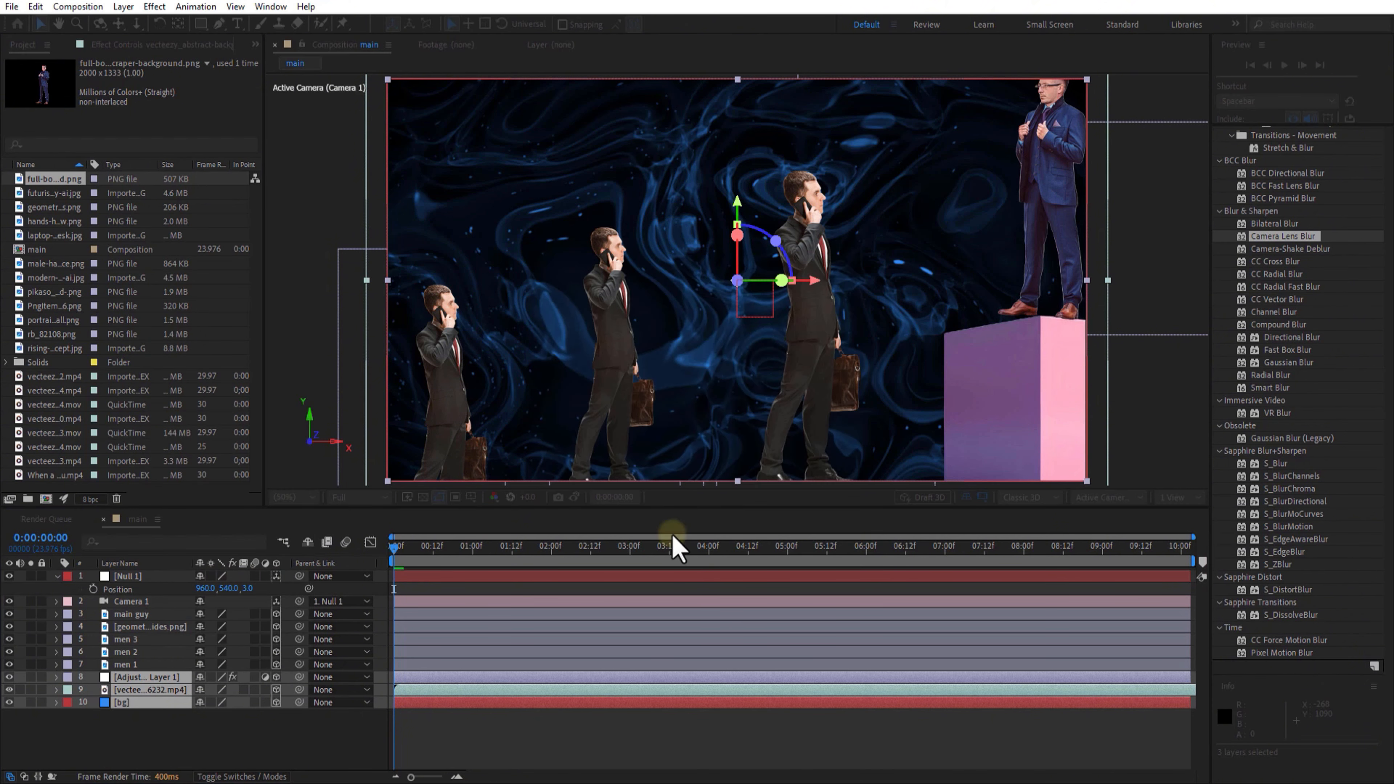
Rename the pre-composed background layer bg, make it a 3D layer and mute its audio
{"action": "right_click", "coordinate": [143, 681]}
{"action": "left_click", "coordinate": [186, 635]}
{"action": "type", "text": "bg"}
{"action": "key", "text": "Return"}
{"action": "left_click", "coordinate": [276, 677]}
{"action": "left_click", "coordinate": [20, 678]}
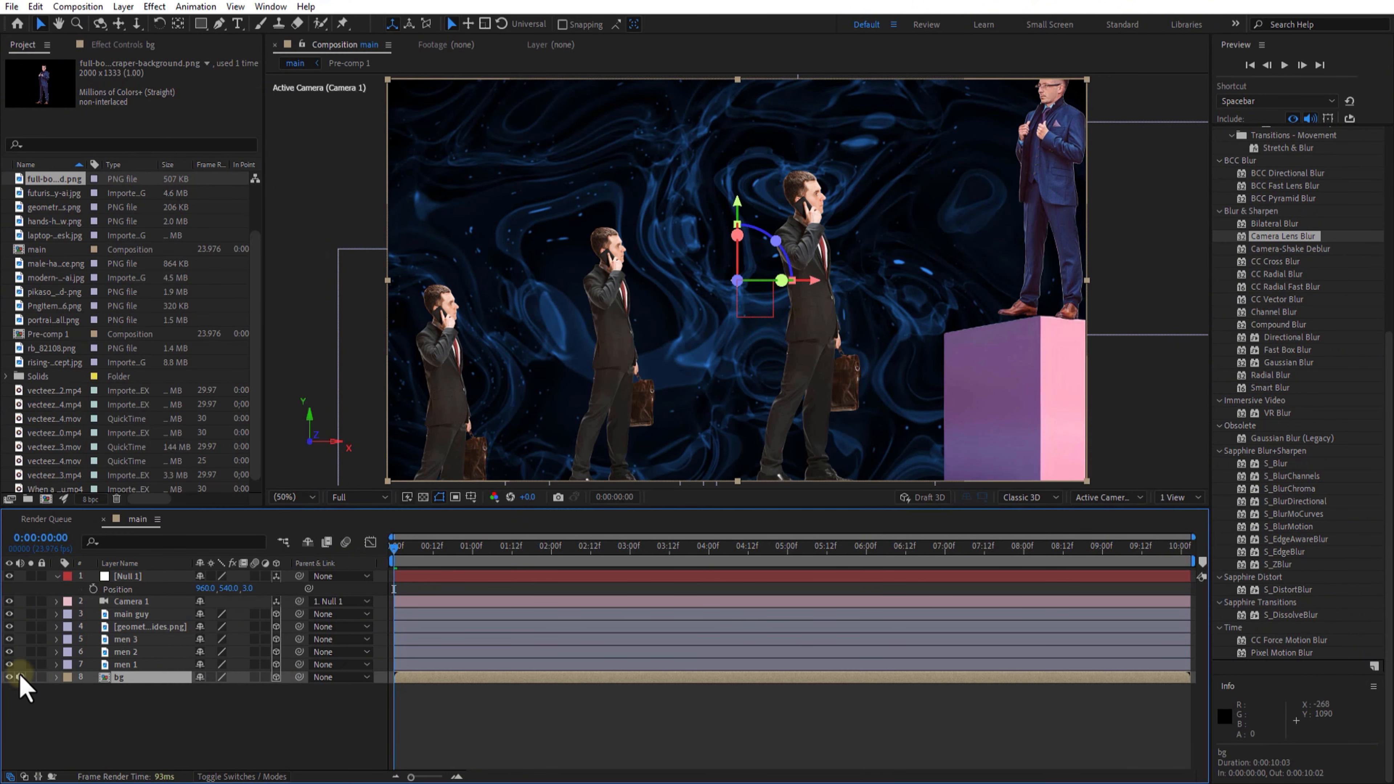
Find the Motion Tile effect and apply it to the bg layer
{"action": "scroll", "coordinate": [1248, 204], "scroll_direction": "up", "scroll_amount": 5}
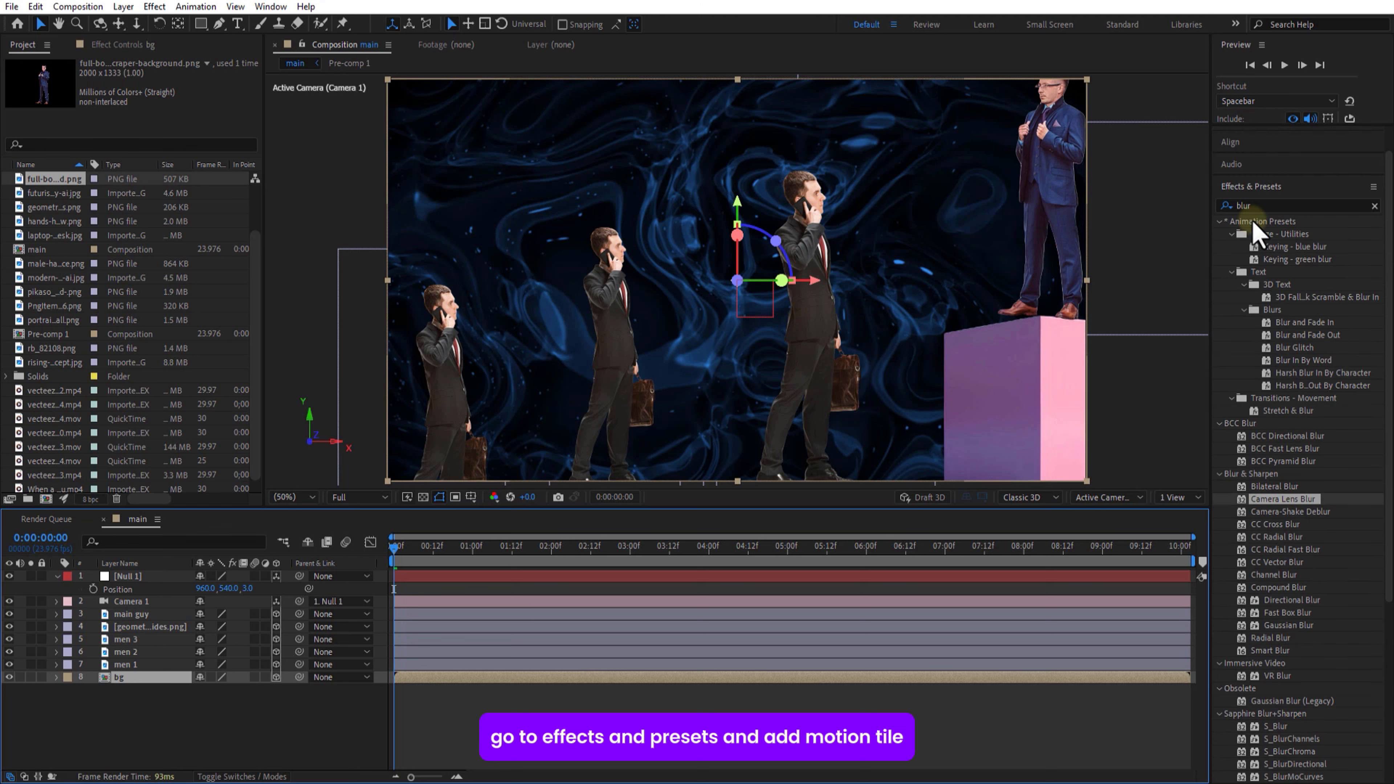
{"action": "left_click", "coordinate": [1263, 207]}
{"action": "type", "text": "motio"}
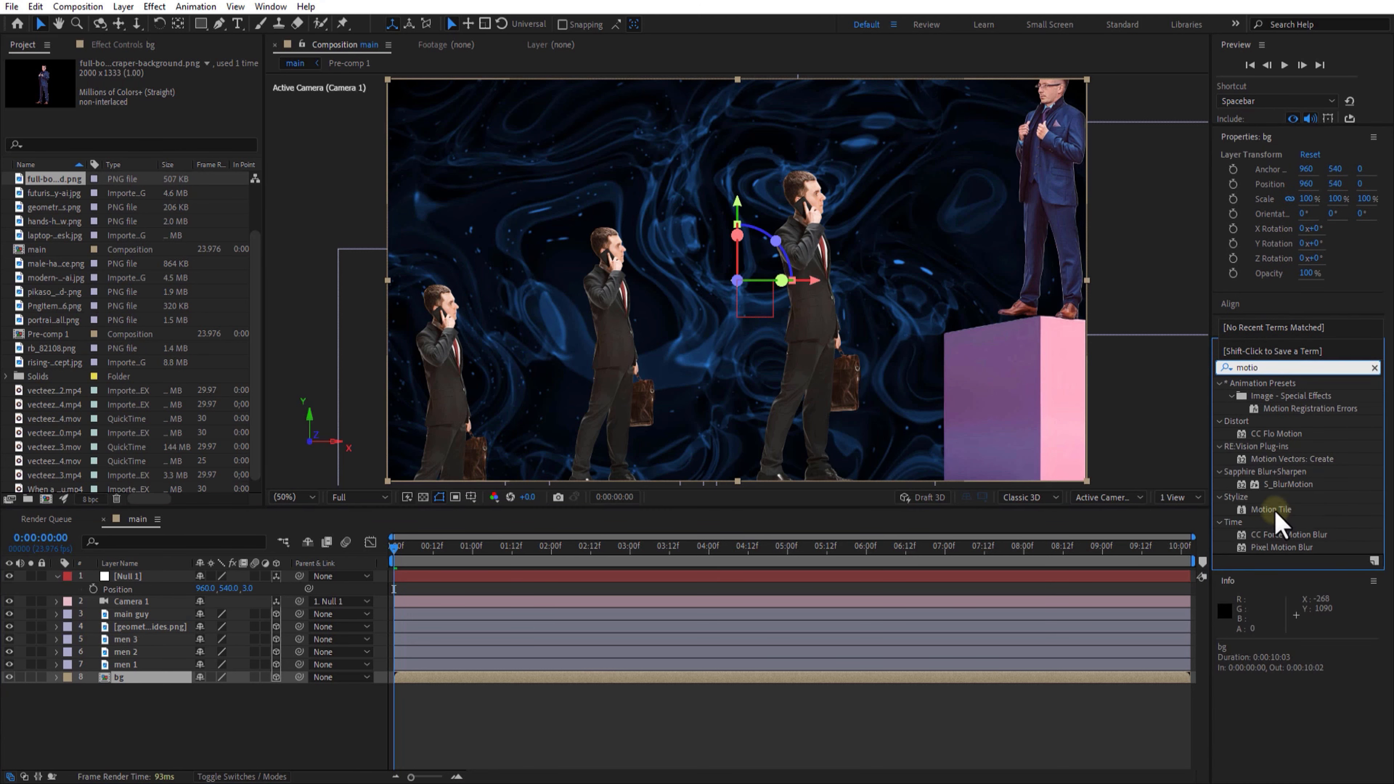
{"action": "left_click_drag", "start_coordinate": [1275, 515], "coordinate": [284, 691]}
{"action": "left_click_drag", "start_coordinate": [125, 693], "coordinate": [127, 690]}
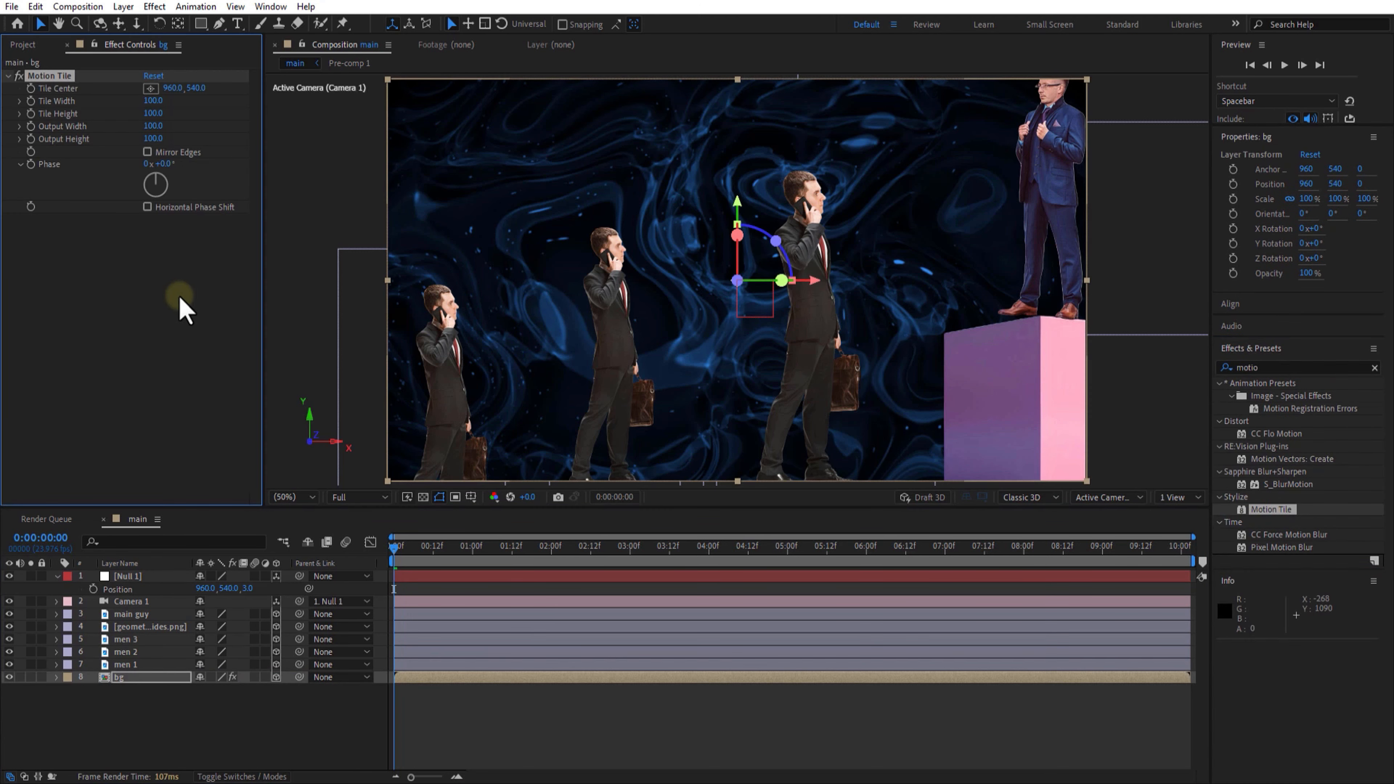
Turn on Mirror Edges in Motion Tile and set the output width and output height to 500
{"action": "left_click", "coordinate": [147, 152]}
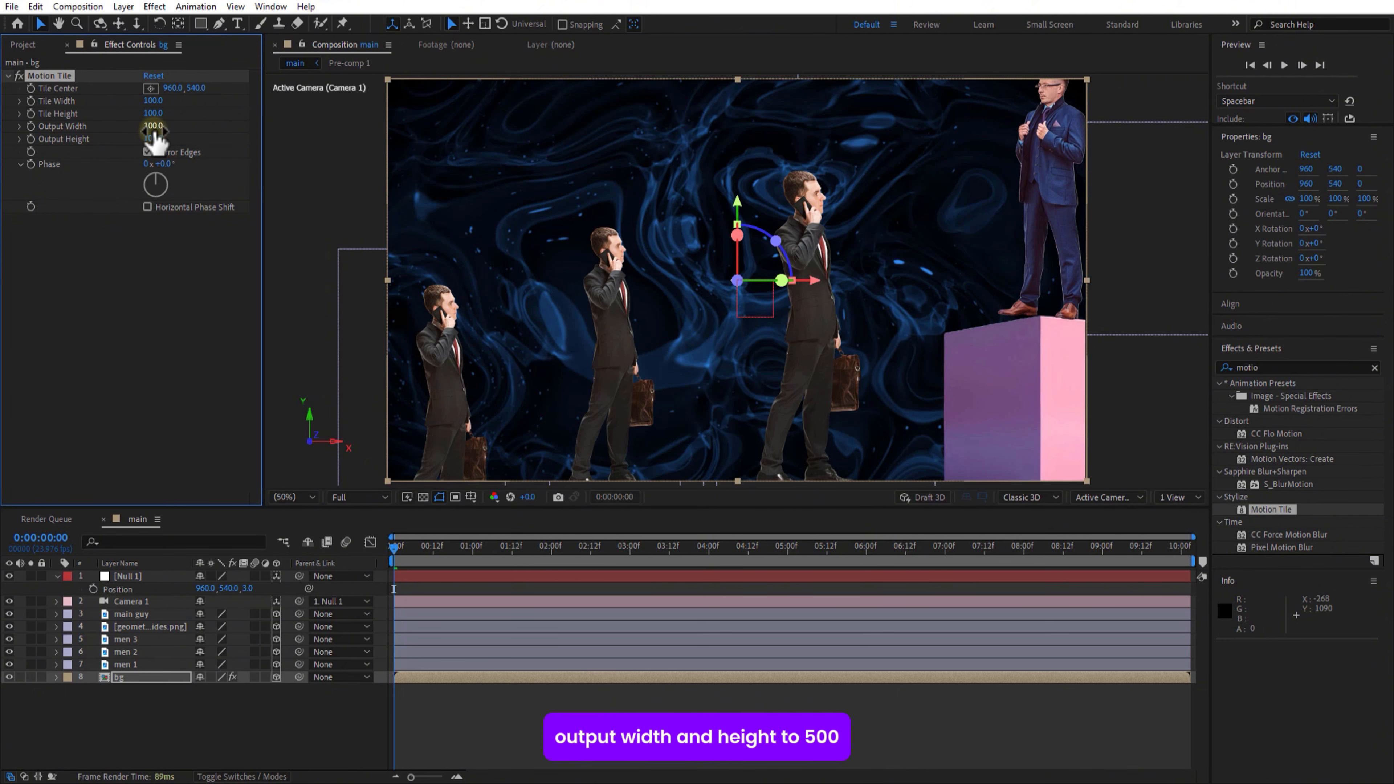
{"action": "type", "text": "500"}
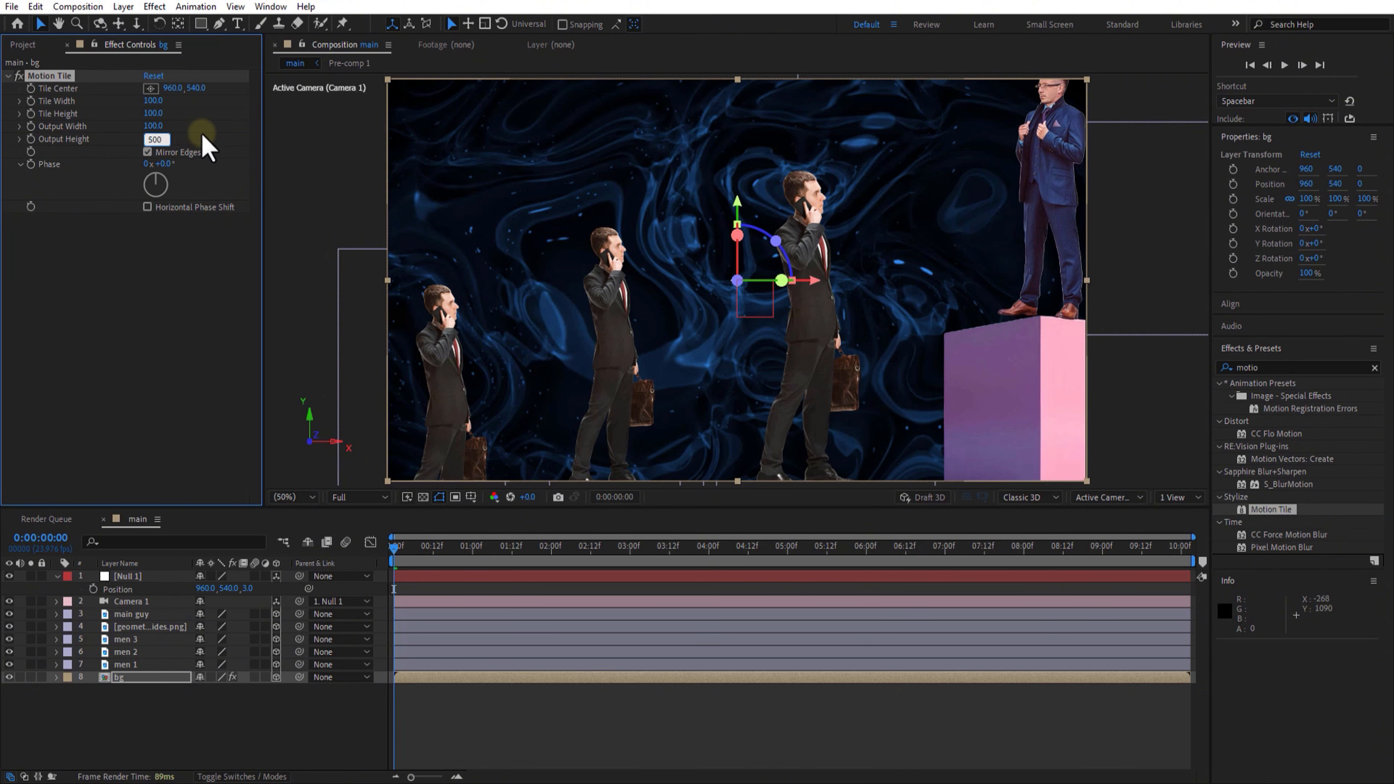
{"action": "key", "text": "Return"}
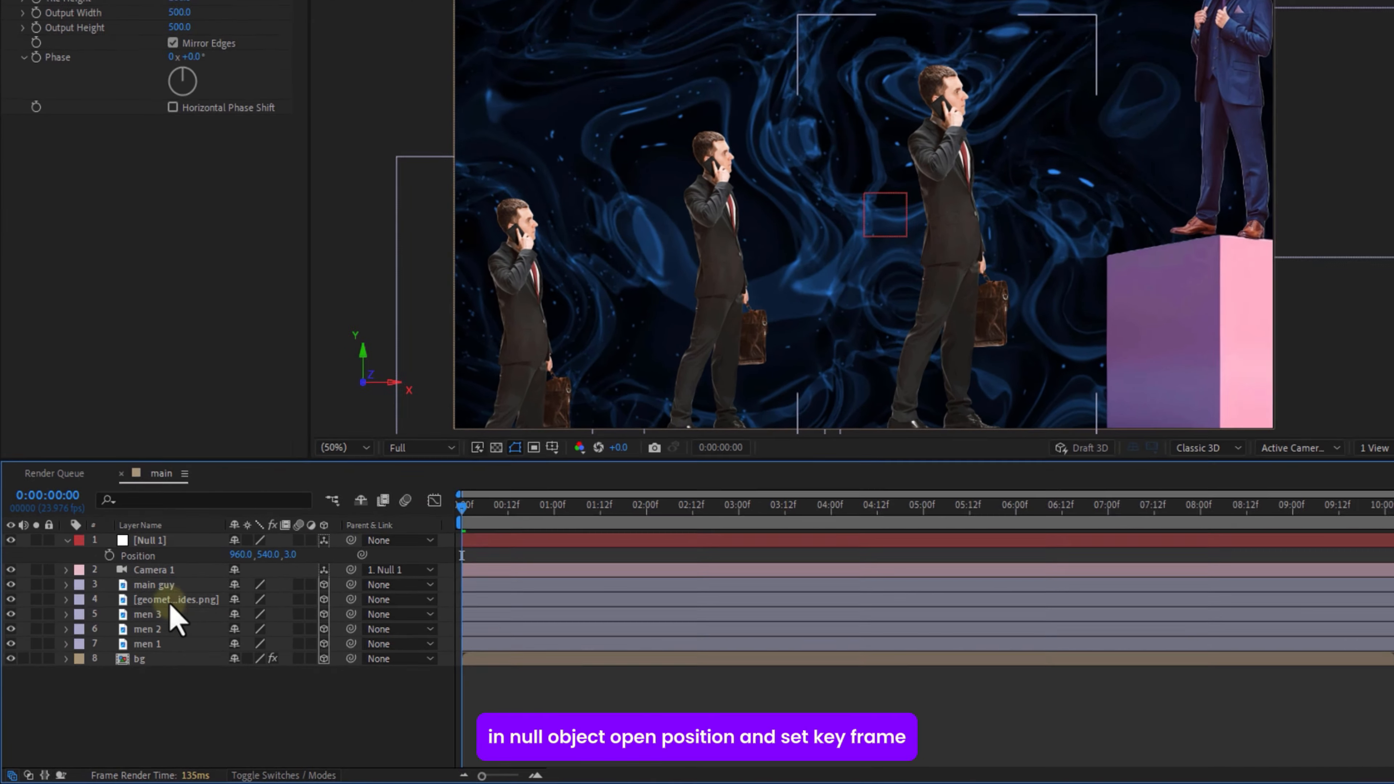
Keyframe Null 1's position at 0:00:00:00 with values of about 196, 540, 589, bringing the camera close to the smallest businessman
{"action": "left_click", "coordinate": [127, 577]}
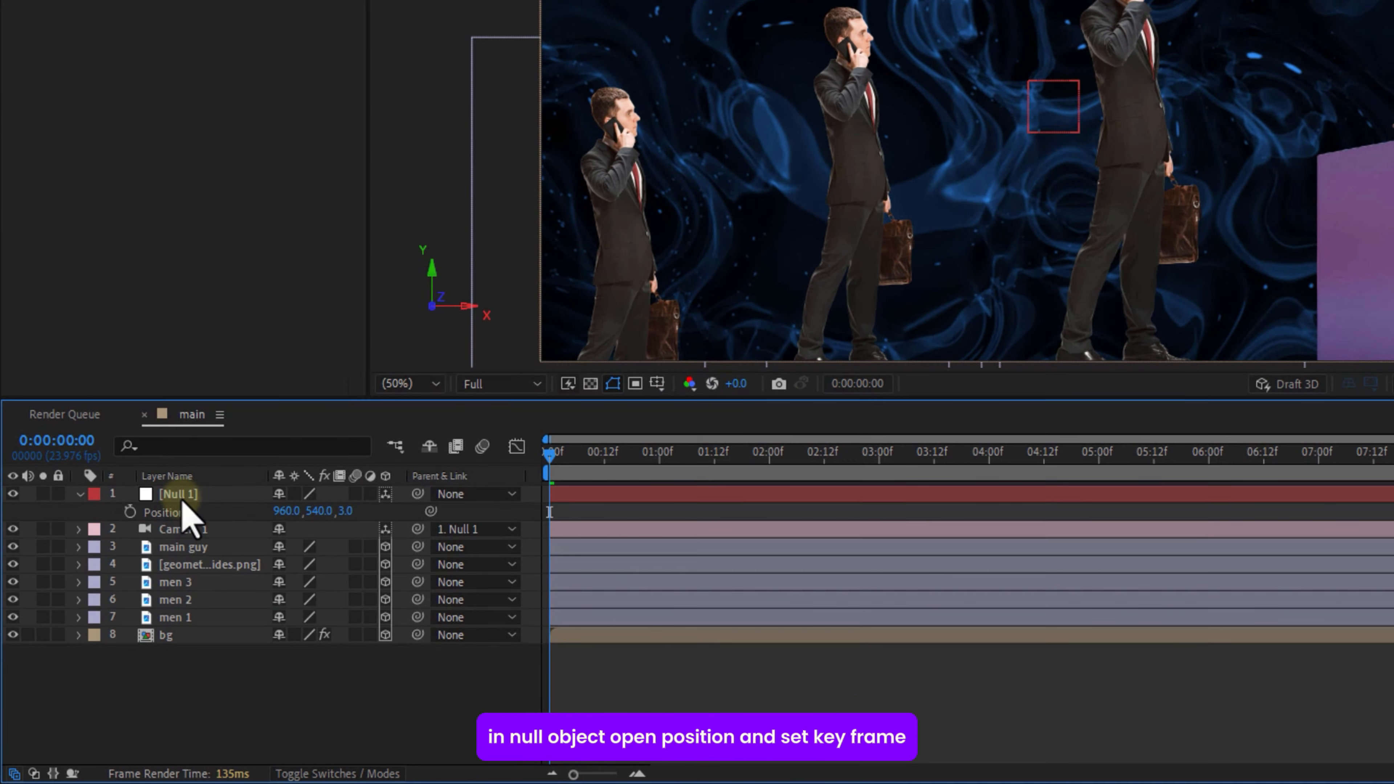
{"action": "left_click", "coordinate": [130, 513]}
{"action": "left_click_drag", "start_coordinate": [354, 511], "coordinate": [585, 455]}
{"action": "left_click_drag", "start_coordinate": [284, 512], "coordinate": [3, 580]}
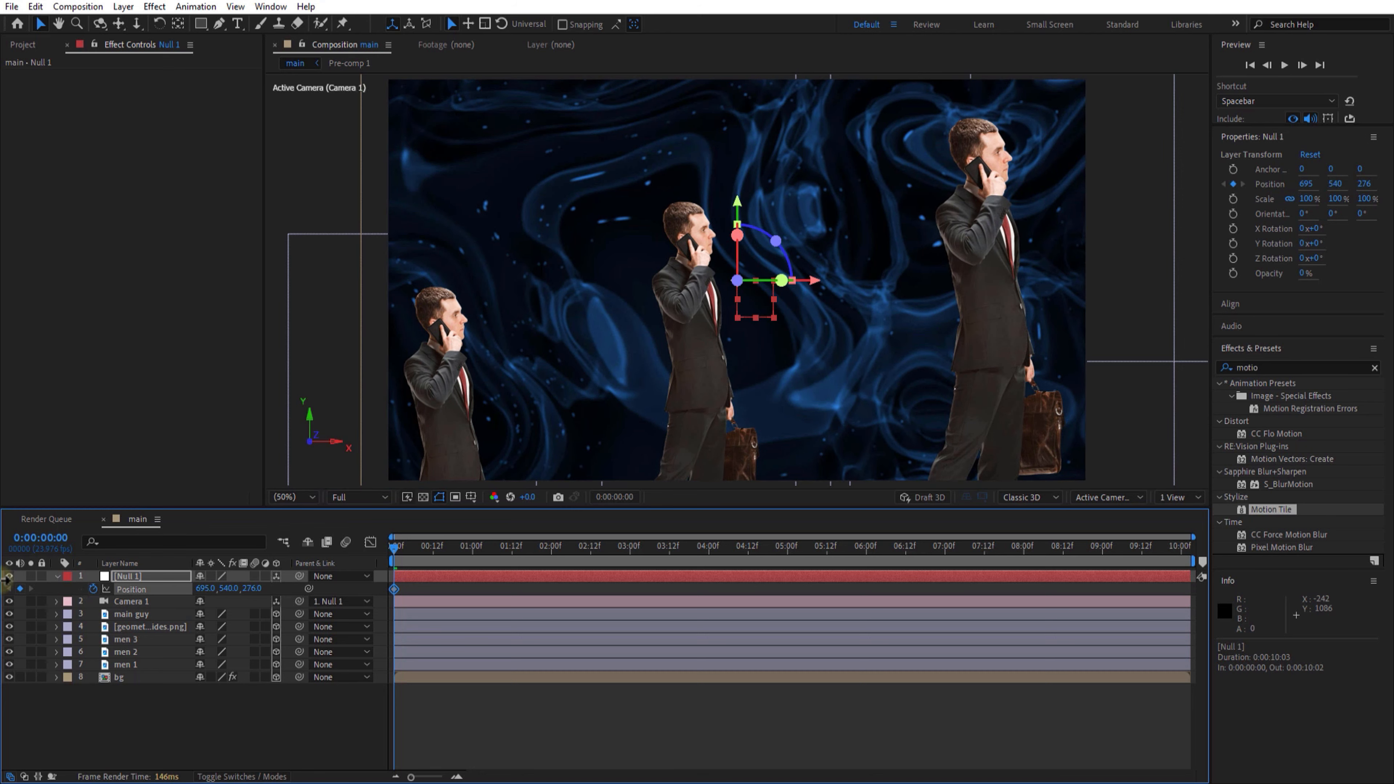
{"action": "mouse_move", "coordinate": [204, 589]}
{"action": "left_mouse_down"}
{"action": "mouse_move", "coordinate": [118, 595]}
{"action": "mouse_move", "coordinate": [181, 591]}
{"action": "left_mouse_up"}
{"action": "left_click_drag", "start_coordinate": [251, 589], "coordinate": [317, 587]}
{"action": "left_click_drag", "start_coordinate": [204, 589], "coordinate": [148, 580]}
{"action": "left_click_drag", "start_coordinate": [251, 589], "coordinate": [341, 584]}
{"action": "left_click_drag", "start_coordinate": [205, 589], "coordinate": [16, 595]}
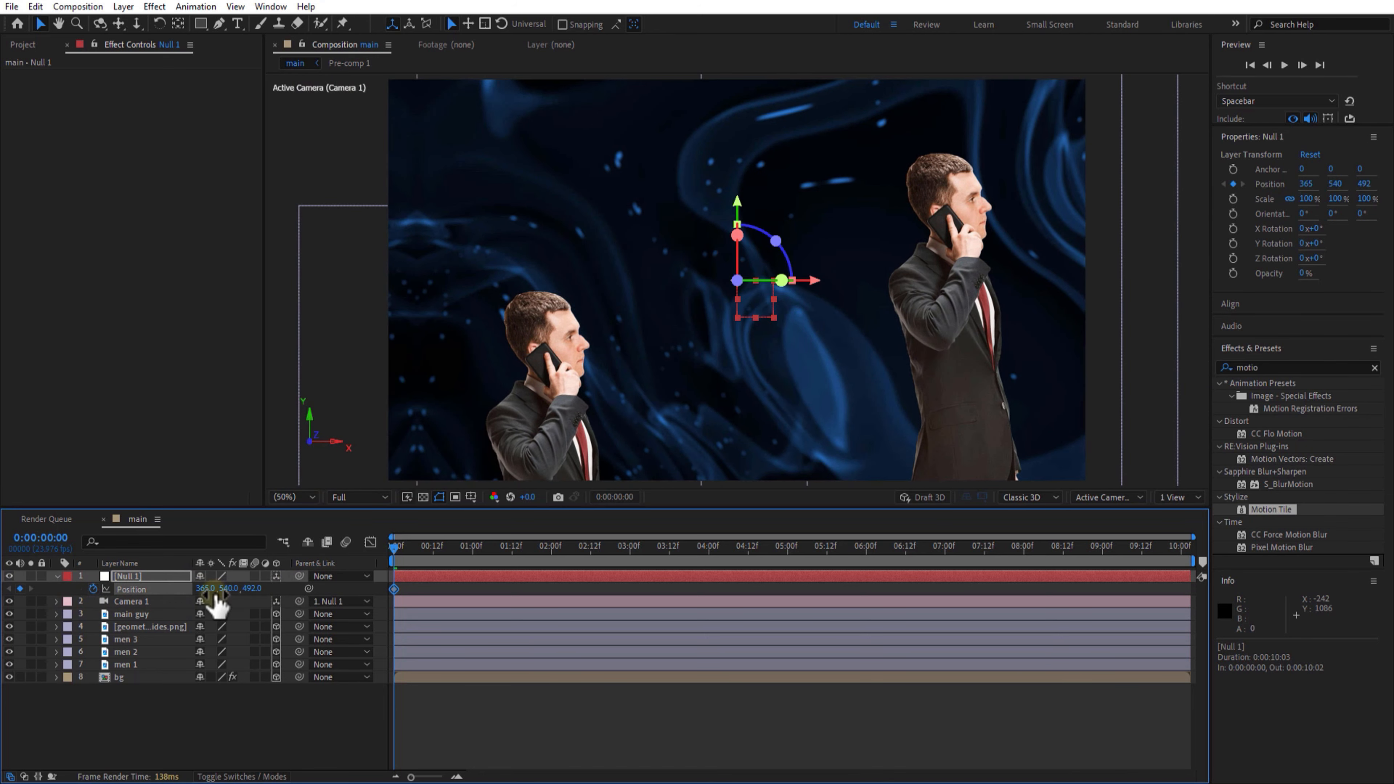
{"action": "left_click_drag", "start_coordinate": [251, 589], "coordinate": [320, 589]}
{"action": "left_click_drag", "start_coordinate": [205, 589], "coordinate": [95, 605]}
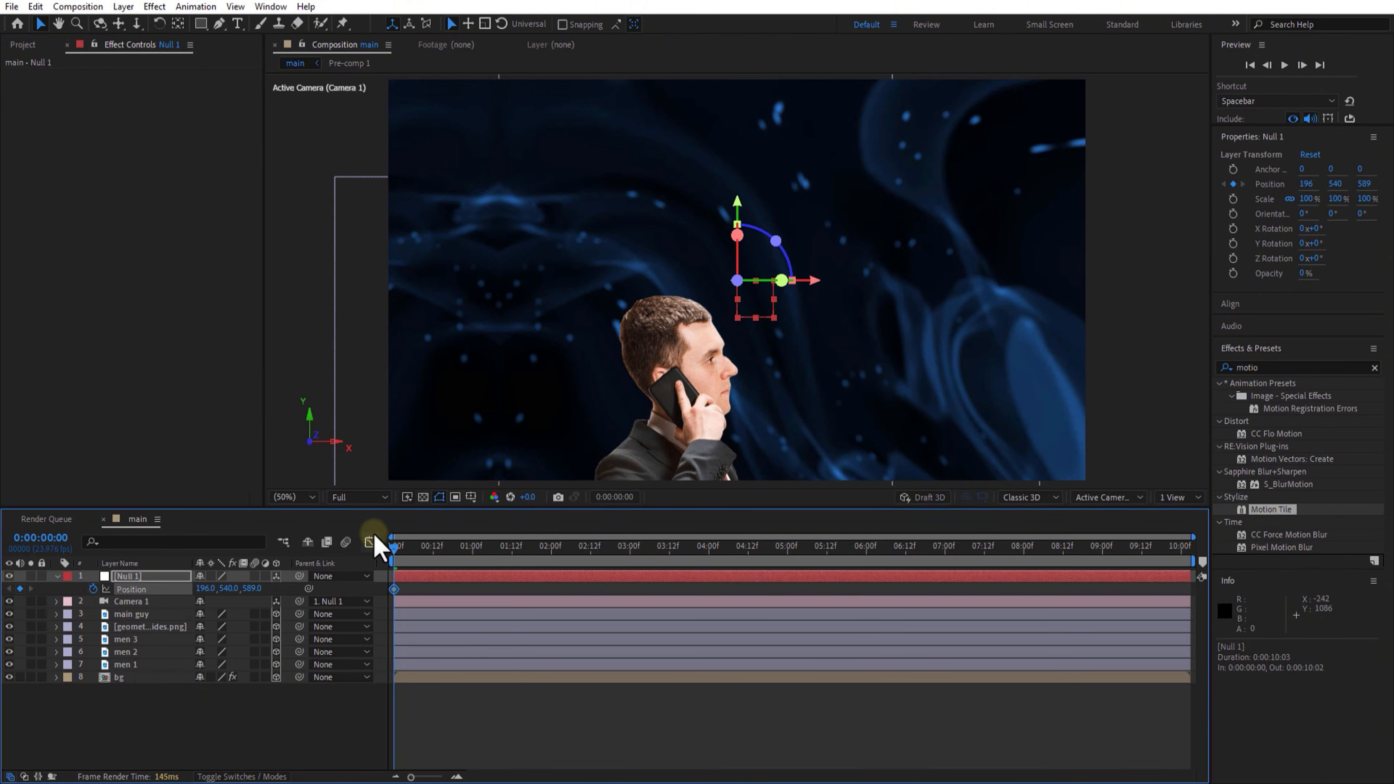
At 0:00:01:00, keyframe Null 1's position at about 1458, 242, -200 to frame the main guy with two businessmen
{"action": "left_click_drag", "start_coordinate": [458, 574], "coordinate": [477, 576]}
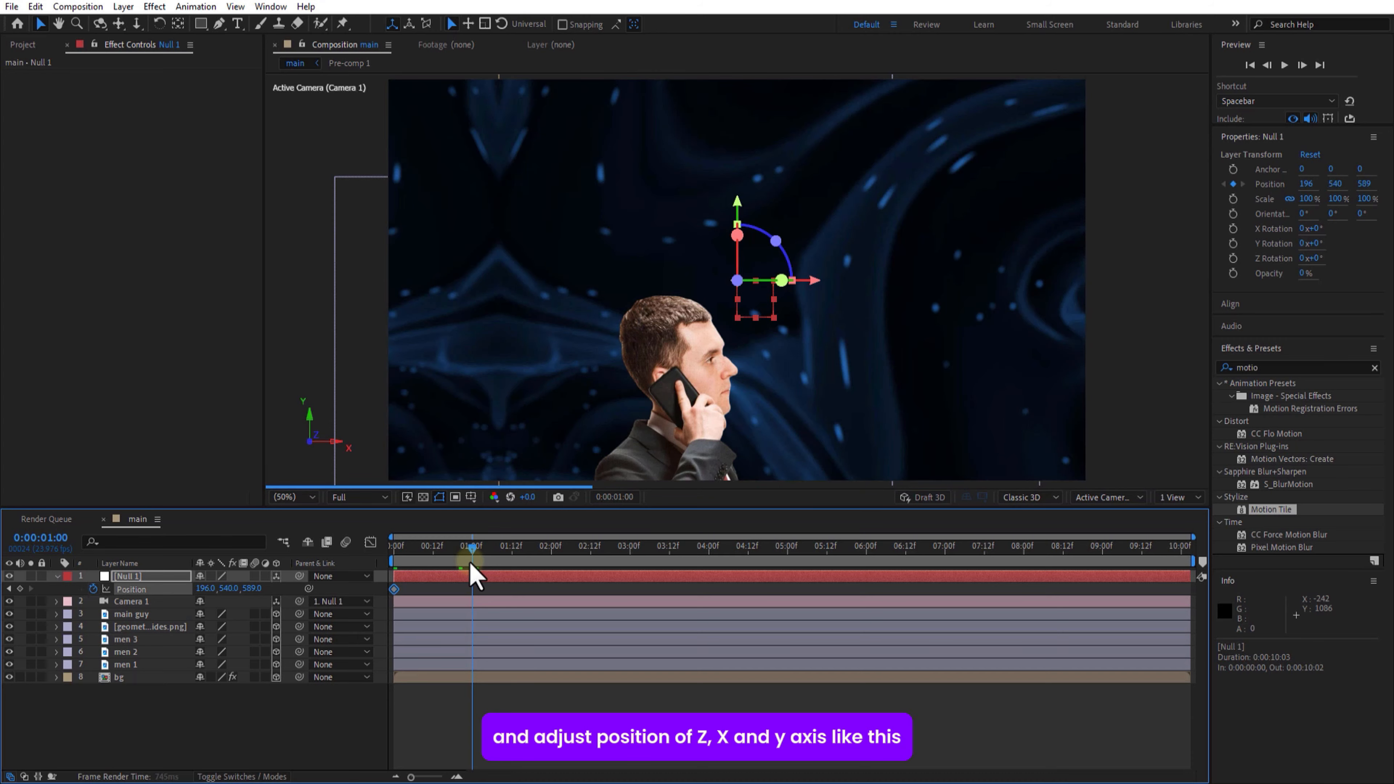
{"action": "left_click_drag", "start_coordinate": [204, 589], "coordinate": [157, 594]}
{"action": "left_click_drag", "start_coordinate": [229, 589], "coordinate": [545, 568]}
{"action": "left_click_drag", "start_coordinate": [229, 589], "coordinate": [125, 605]}
{"action": "left_click_drag", "start_coordinate": [205, 589], "coordinate": [494, 604]}
{"action": "left_click_drag", "start_coordinate": [256, 589], "coordinate": [43, 647]}
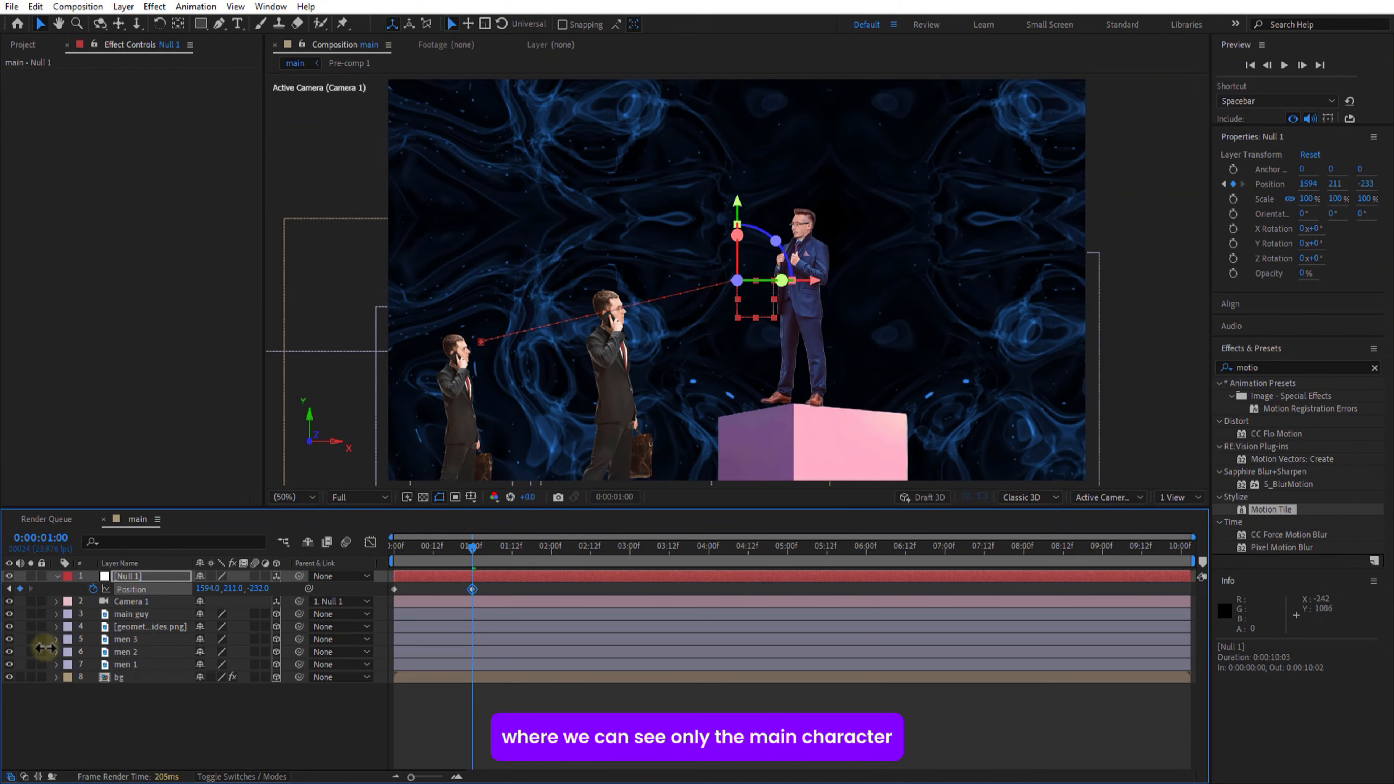
{"action": "left_click_drag", "start_coordinate": [208, 589], "coordinate": [181, 591]}
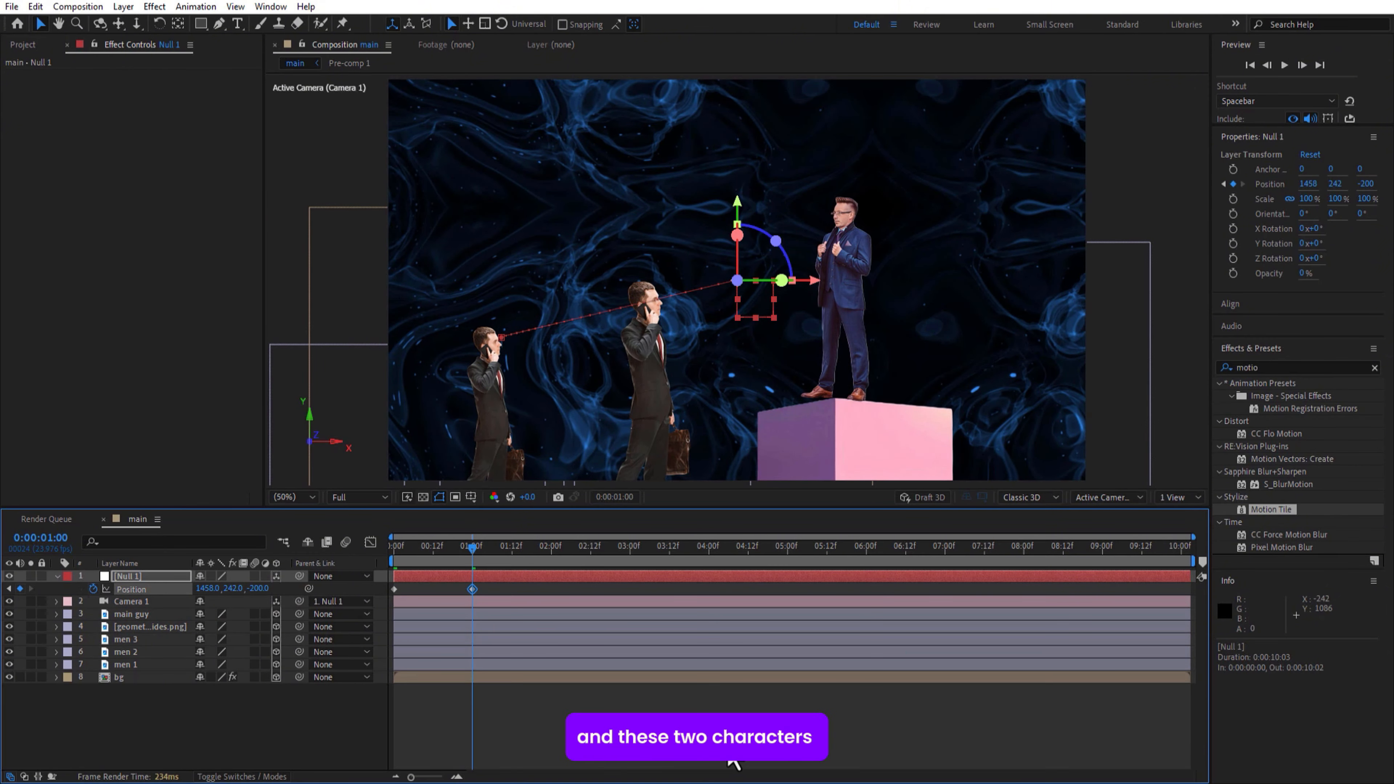
Apply Easy Ease to both position keyframes of Null 1
{"action": "left_click_drag", "start_coordinate": [487, 585], "coordinate": [393, 592]}
{"action": "right_click", "coordinate": [394, 590]}
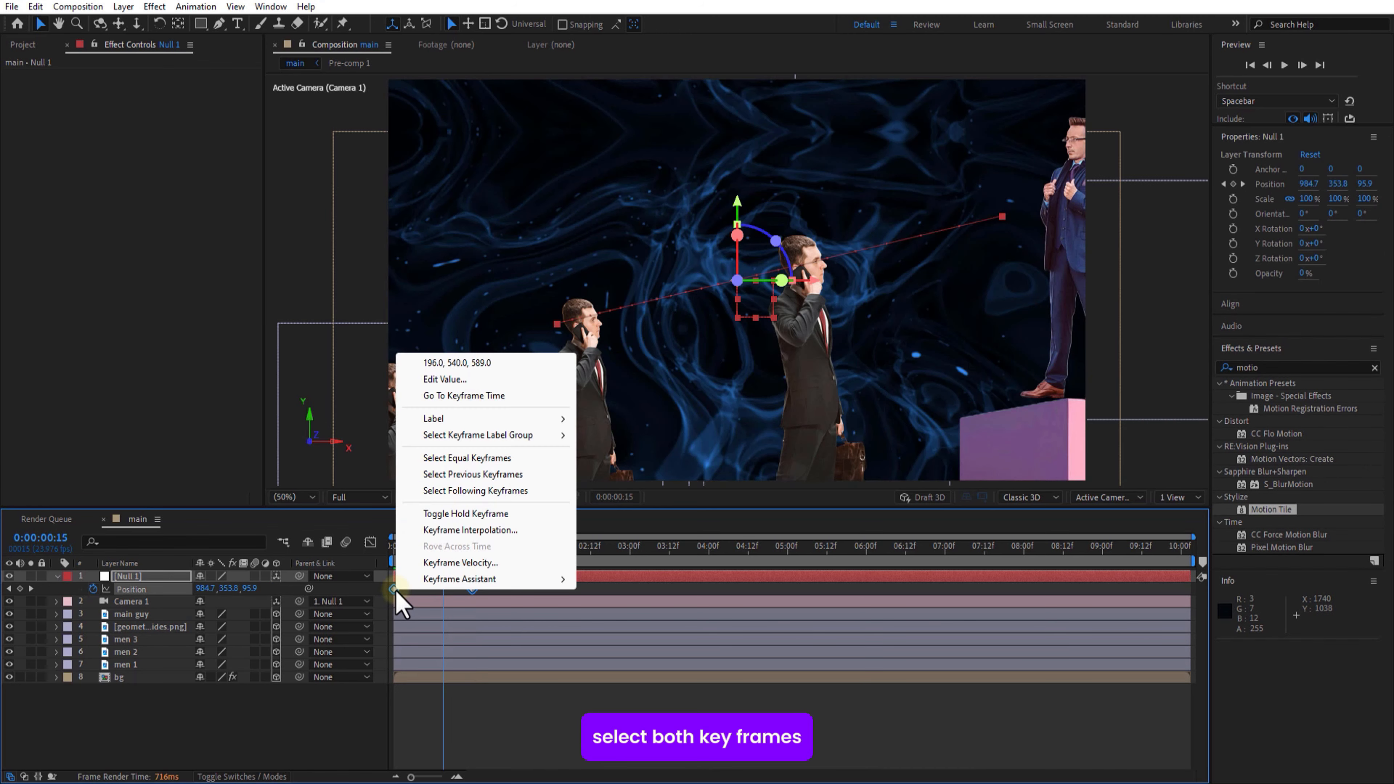
{"action": "left_click", "coordinate": [623, 626]}
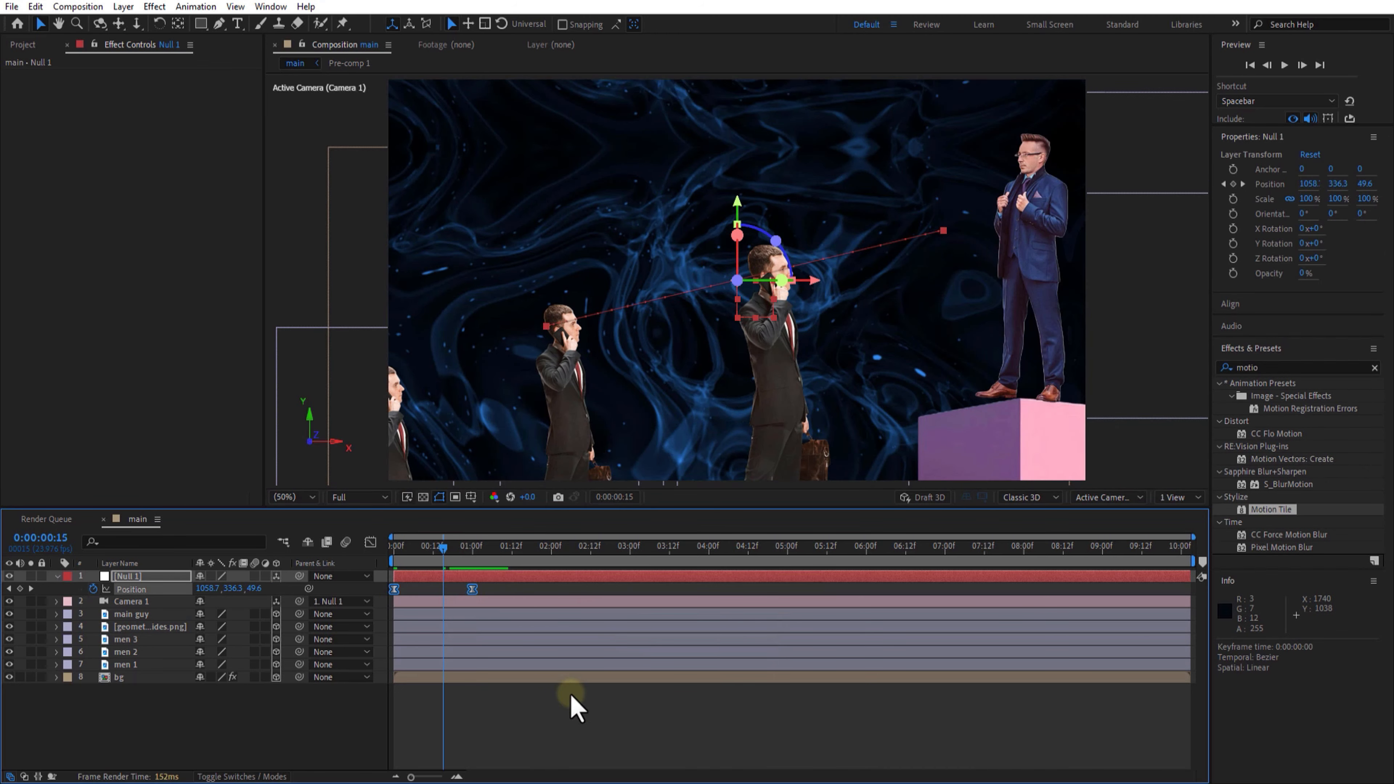
Find the Tint effect and apply it to the men 1, men 2 and men 3 layers
{"action": "left_click", "coordinate": [141, 665]}
{"action": "left_click", "coordinate": [1279, 366]}
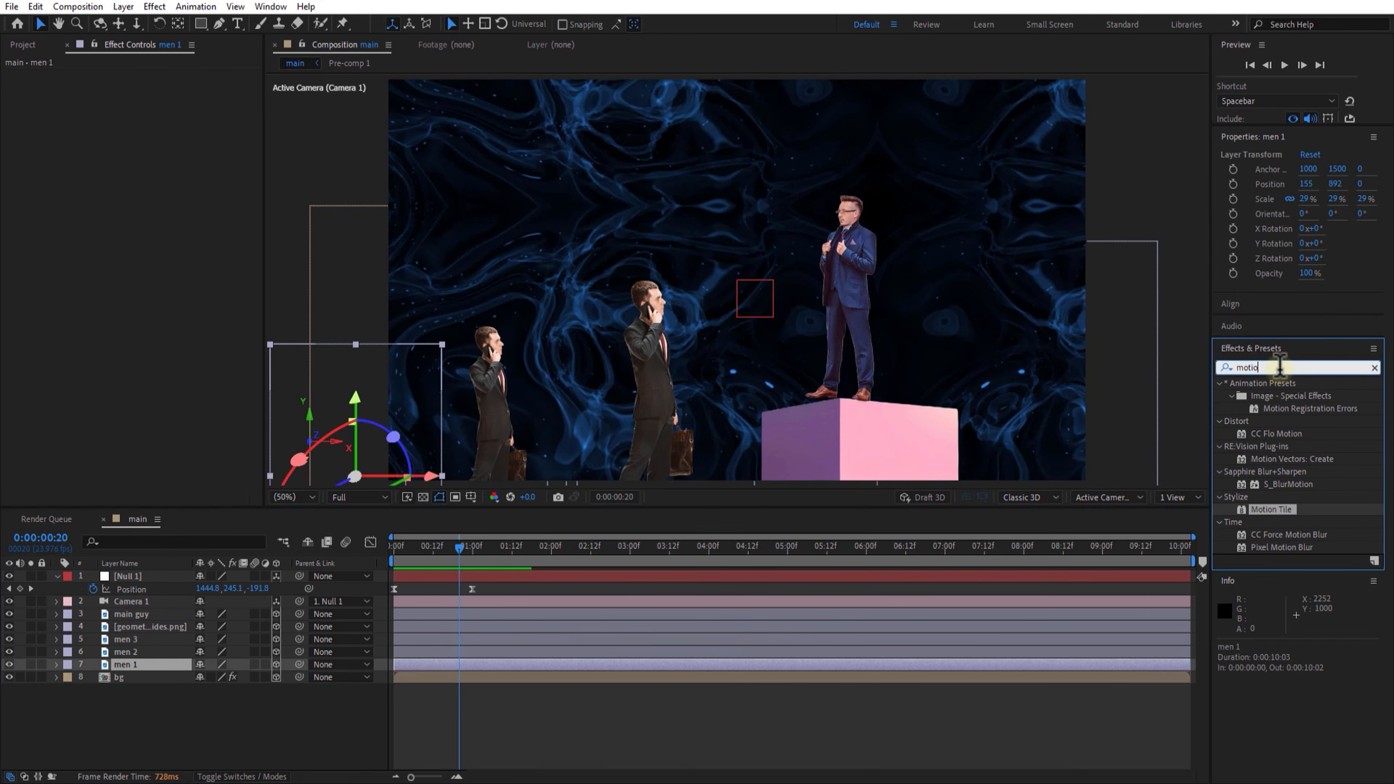
{"action": "key", "text": "BackSpace"}
{"action": "key", "text": "BackSpace"}
{"action": "key", "text": "BackSpace"}
{"action": "key", "text": "BackSpace"}
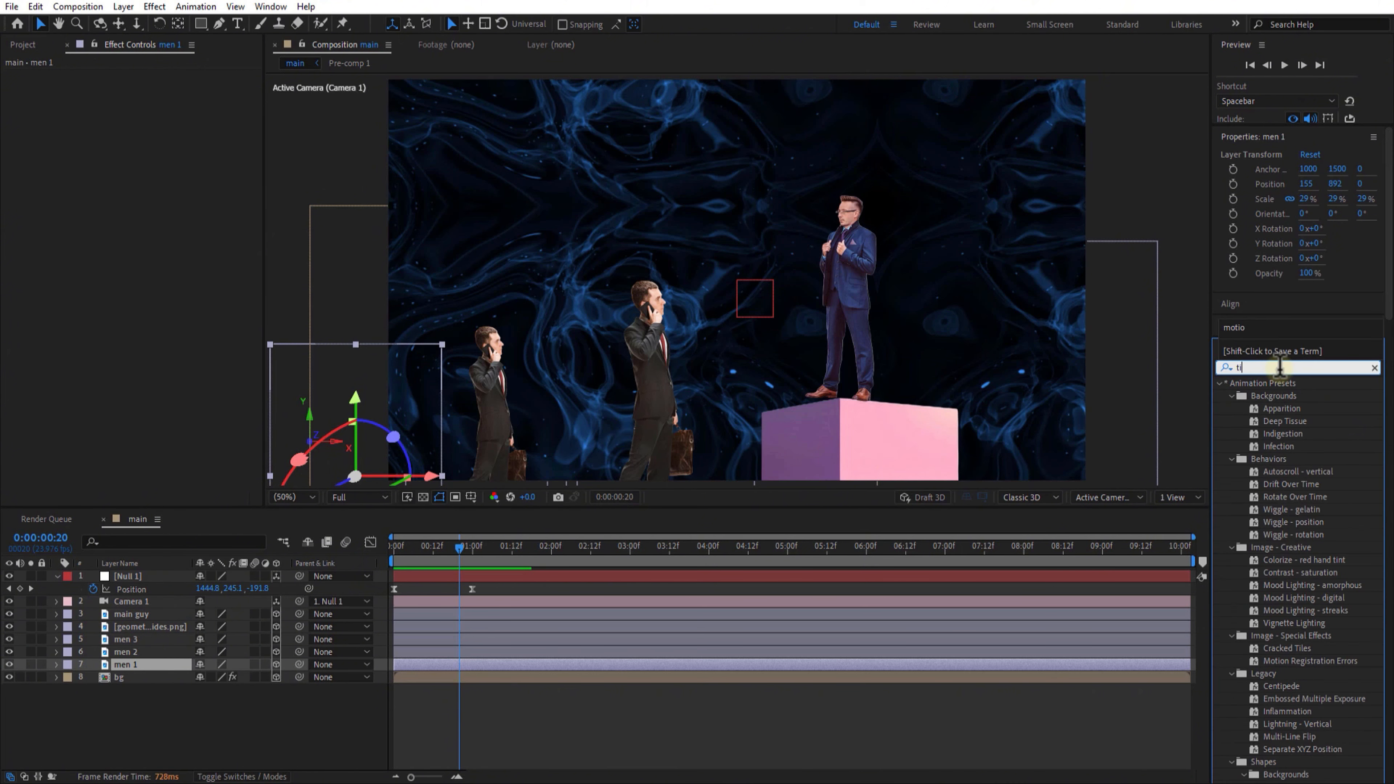
{"action": "type", "text": "tint"}
{"action": "left_click", "coordinate": [1257, 439]}
{"action": "left_click_drag", "start_coordinate": [1260, 453], "coordinate": [152, 679]}
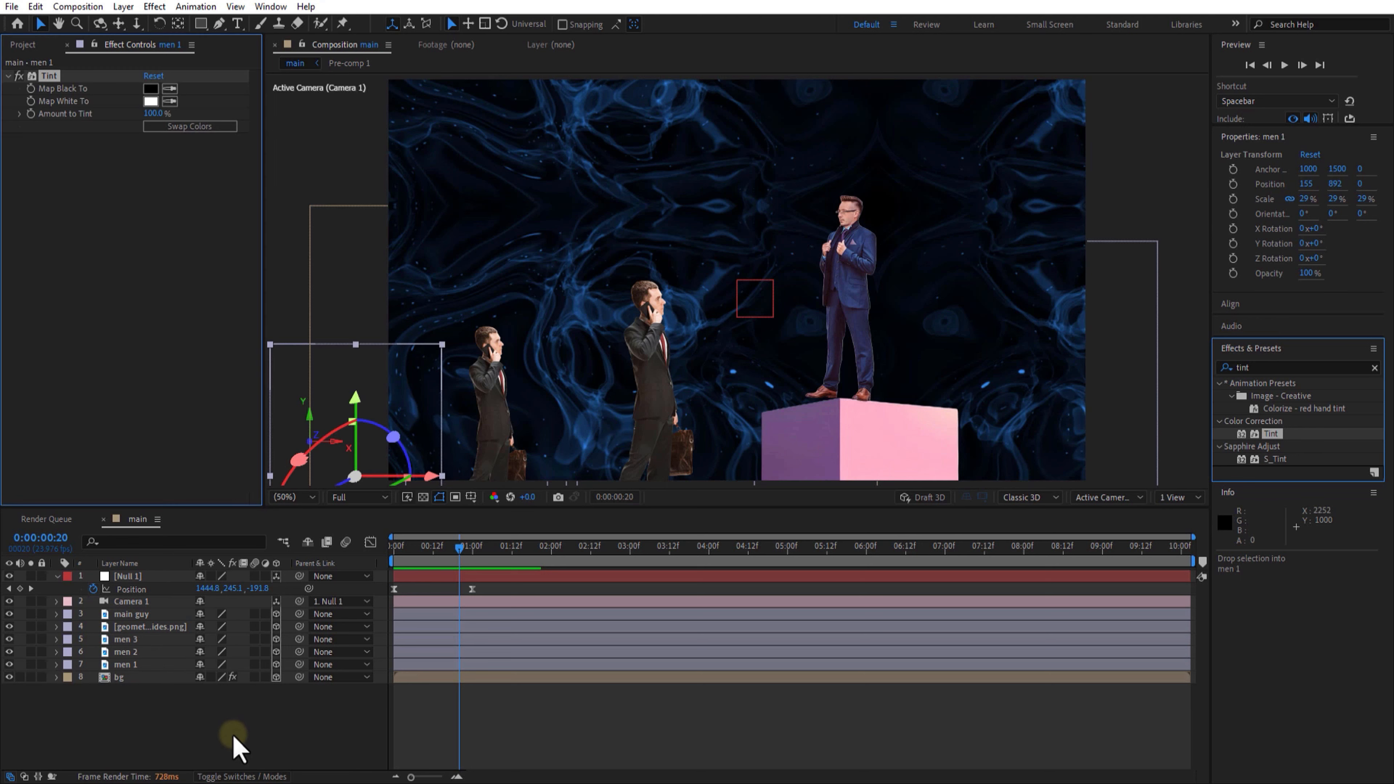
{"action": "left_click_drag", "start_coordinate": [1284, 452], "coordinate": [177, 653]}
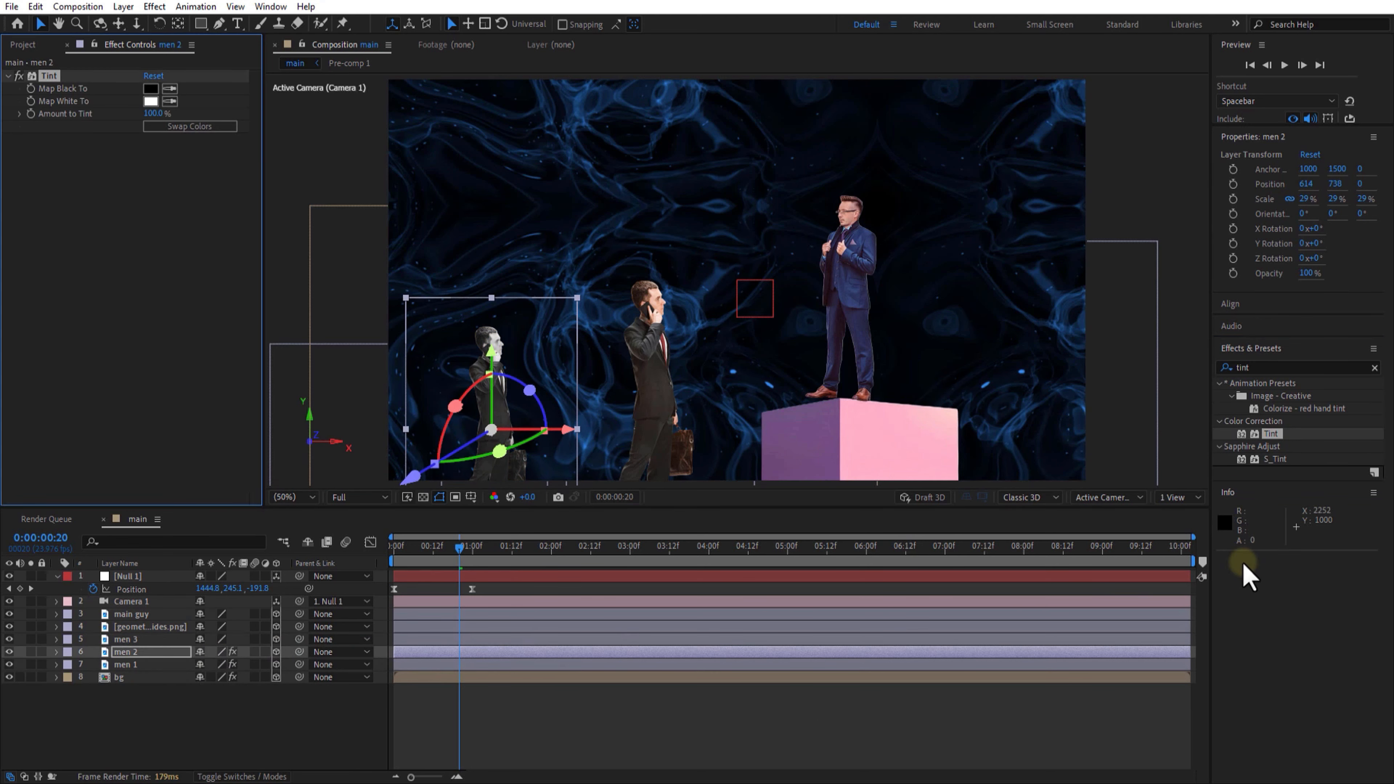
{"action": "left_click_drag", "start_coordinate": [1269, 434], "coordinate": [148, 639]}
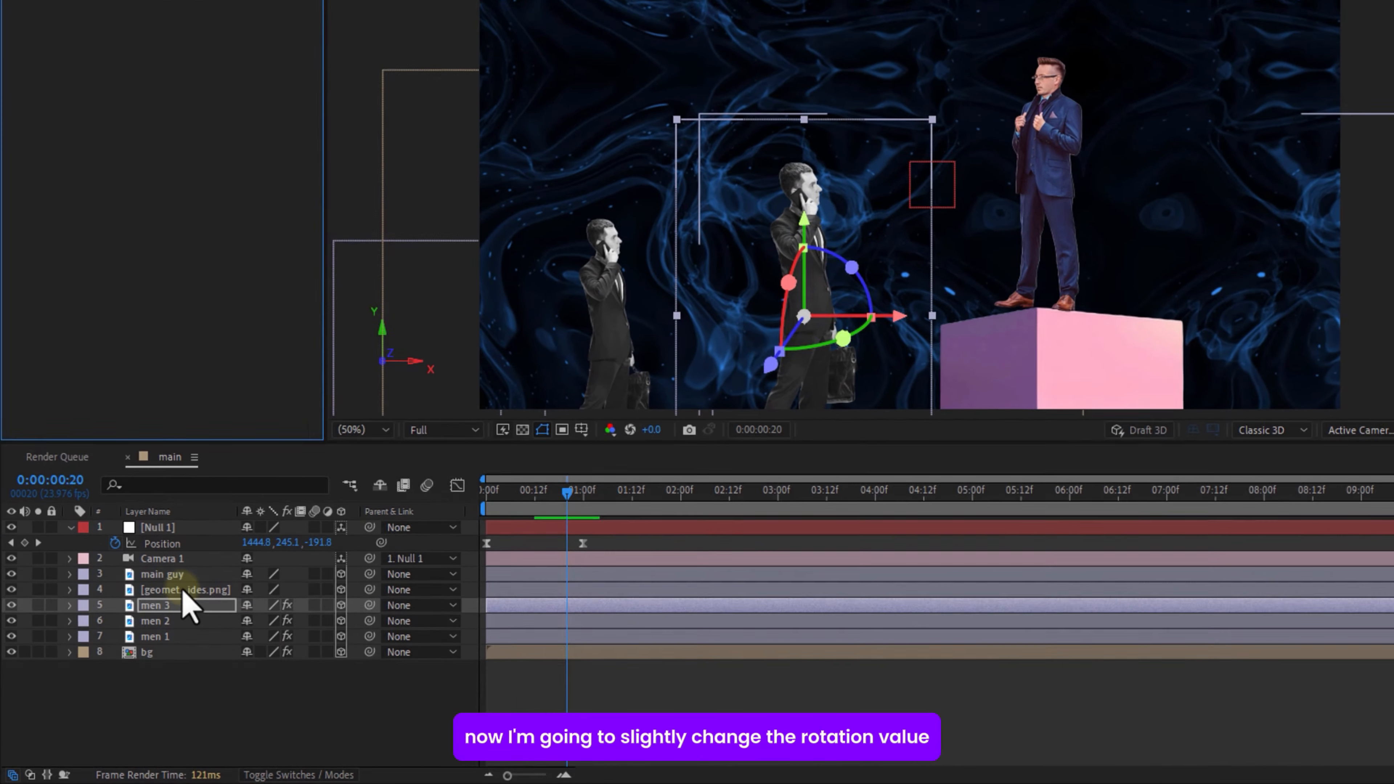
Set the Z rotation of the geometric cube layer to 8°
{"action": "left_click", "coordinate": [149, 627]}
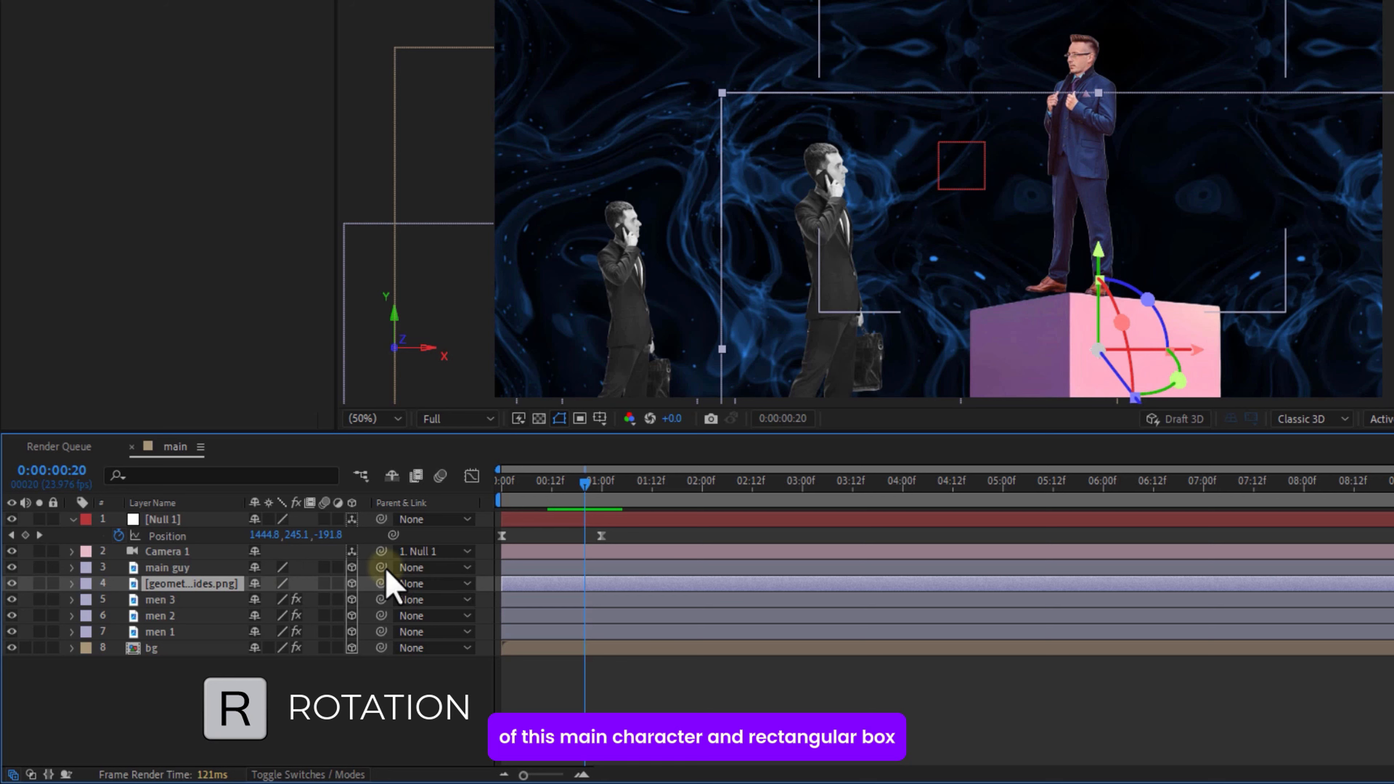
{"action": "key", "text": "r"}
{"action": "left_click_drag", "start_coordinate": [277, 648], "coordinate": [284, 648]}
{"action": "left_click", "coordinate": [179, 745]}
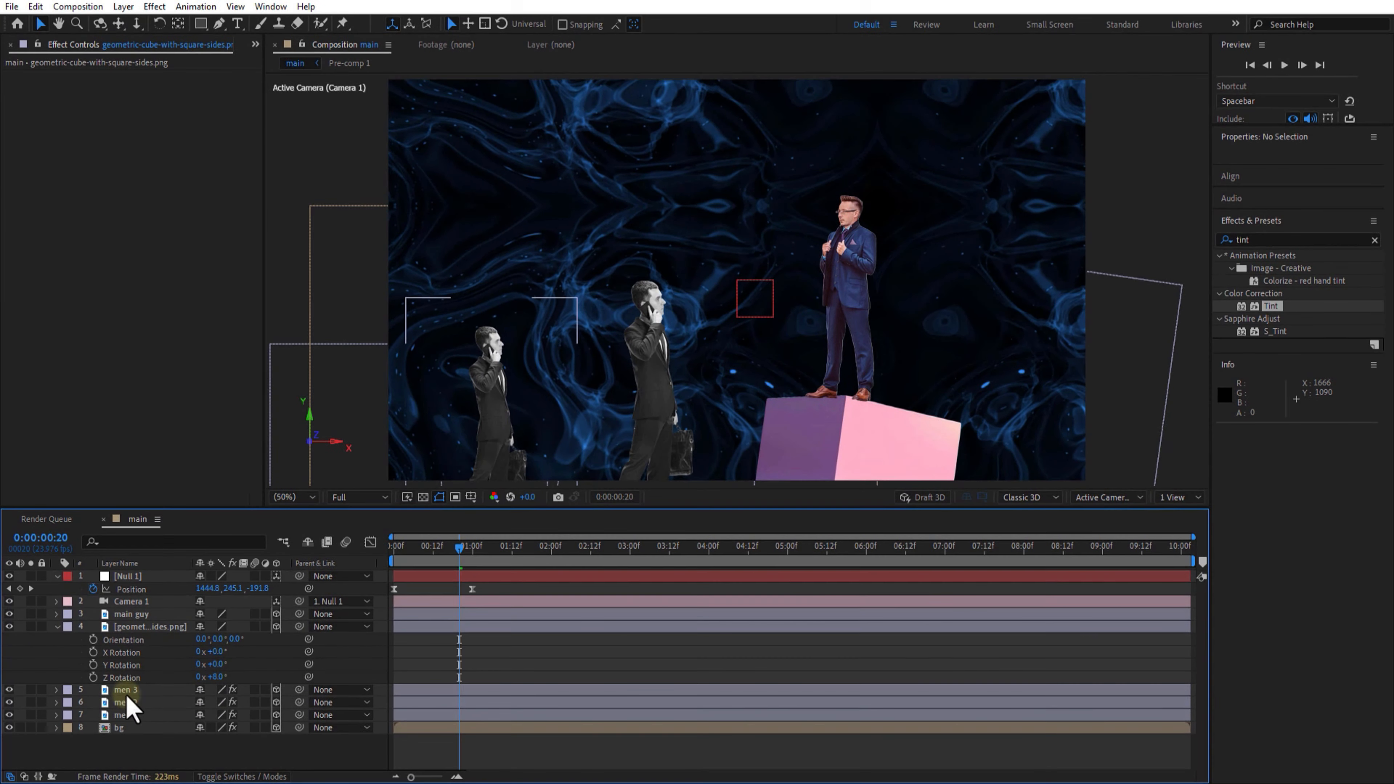
Set the main guy layer's Z rotation to 8° and collapse the rotation properties of both rotated layers
{"action": "left_click", "coordinate": [140, 615]}
{"action": "key", "text": "r"}
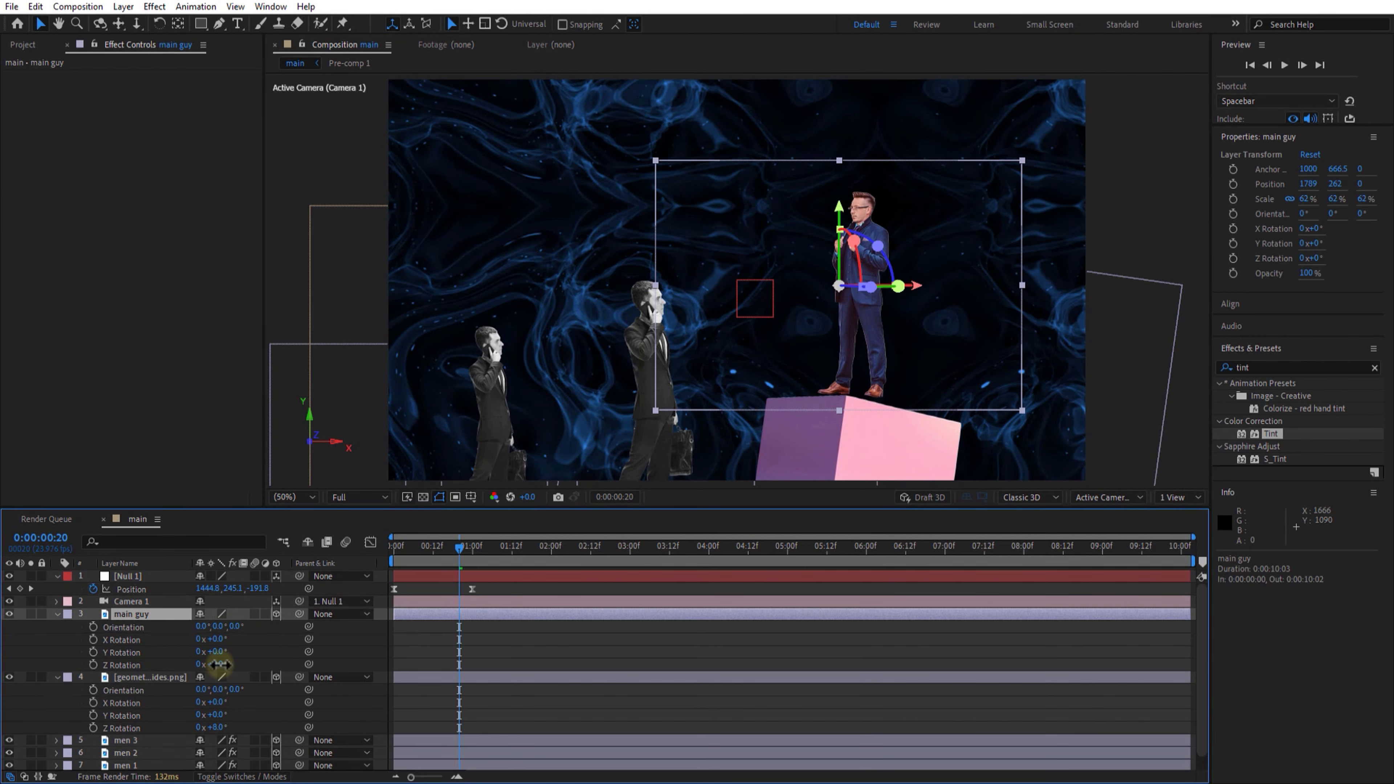
{"action": "left_click_drag", "start_coordinate": [220, 664], "coordinate": [224, 665]}
{"action": "left_click", "coordinate": [57, 614]}
{"action": "left_click", "coordinate": [57, 627]}
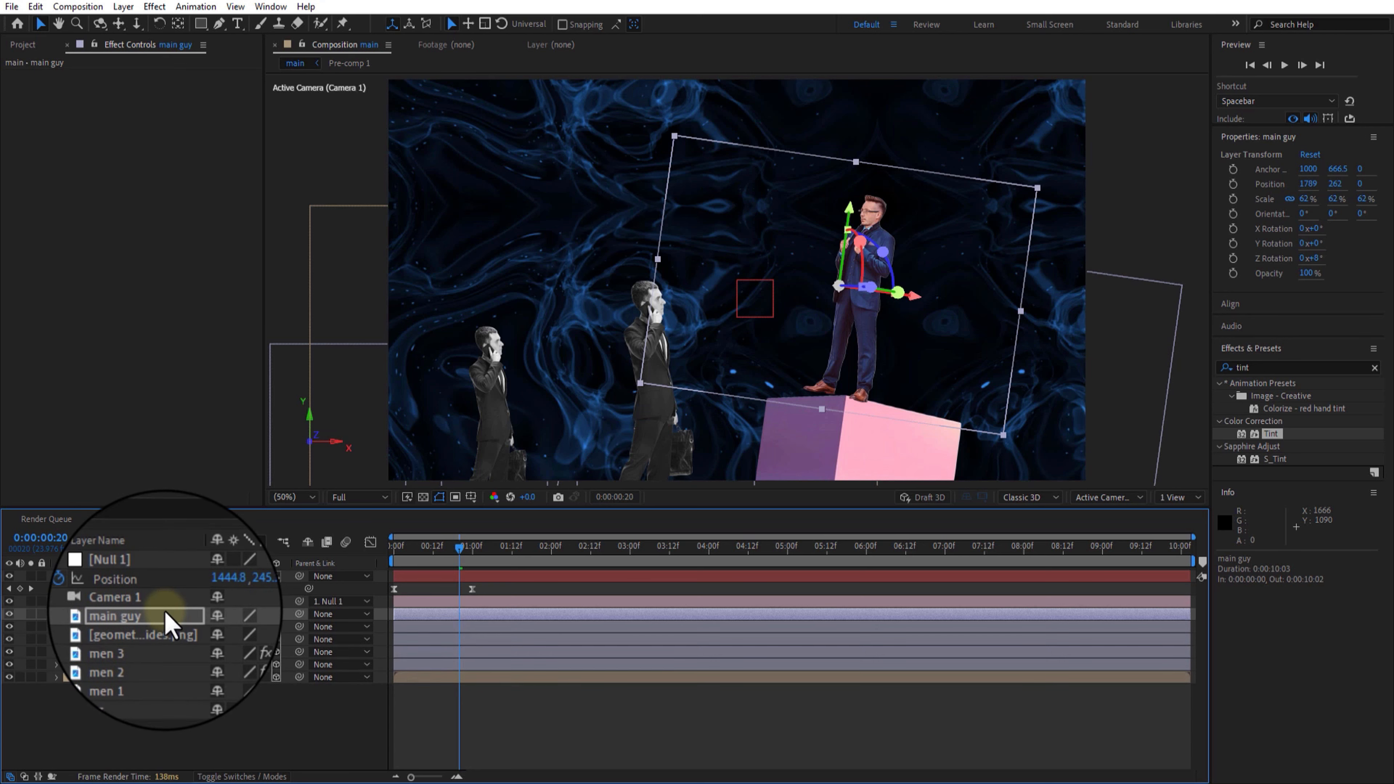
Reorder the main guy layer beneath the cube layer and set its Y position to 292
{"action": "left_click_drag", "start_coordinate": [162, 616], "coordinate": [256, 637]}
{"action": "key", "text": "p"}
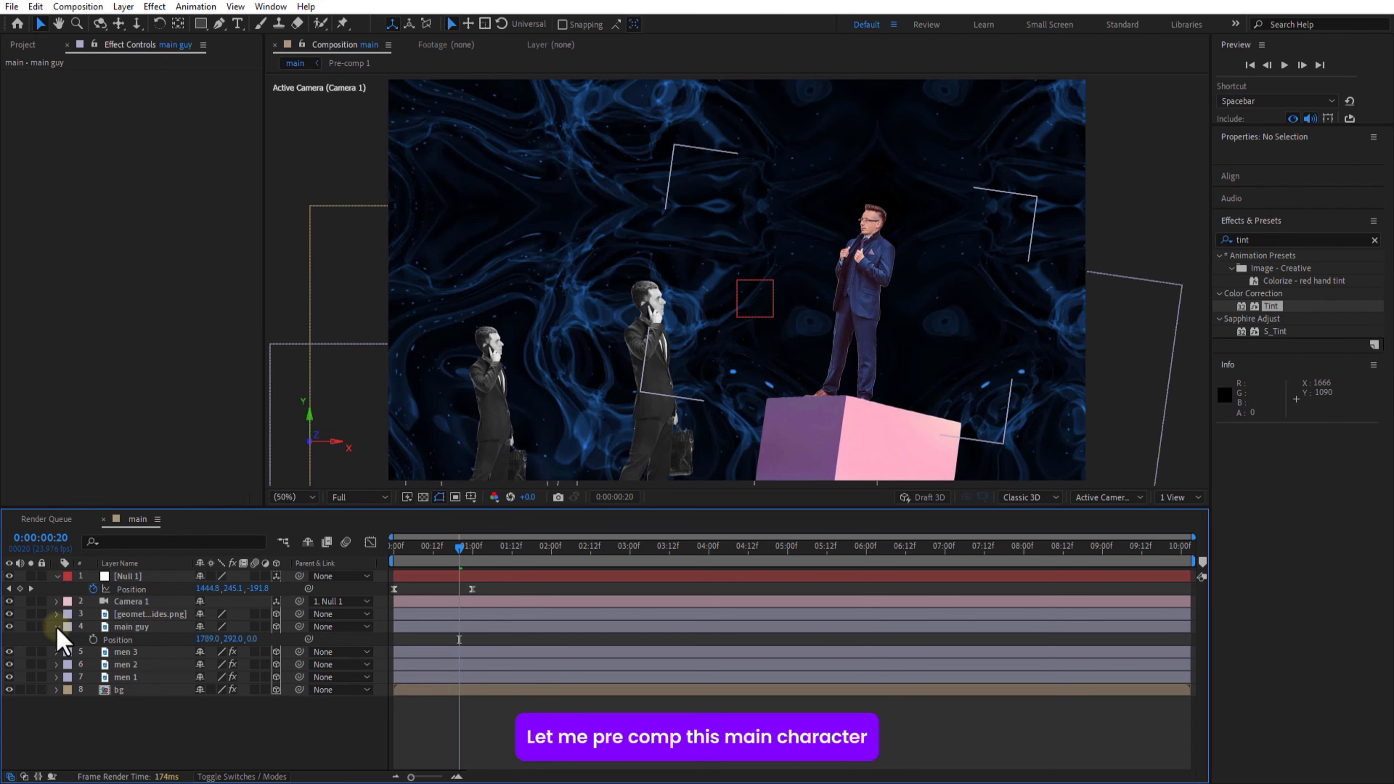
{"action": "left_click", "coordinate": [57, 626]}
Pre-compose the main guy layer as main guy Comp 1, leaving all attributes in 'main'
{"action": "left_click", "coordinate": [132, 629]}
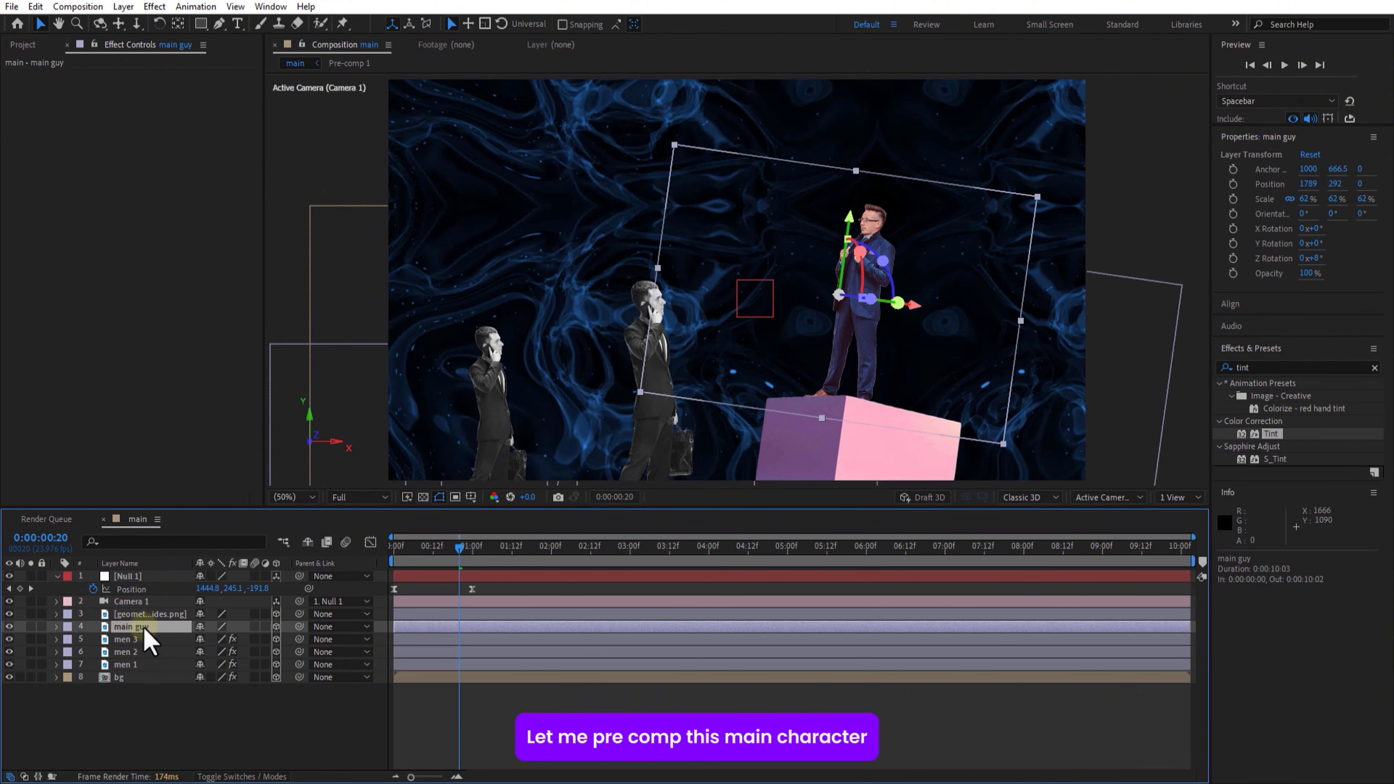
{"action": "right_click", "coordinate": [146, 631]}
{"action": "left_click", "coordinate": [219, 528]}
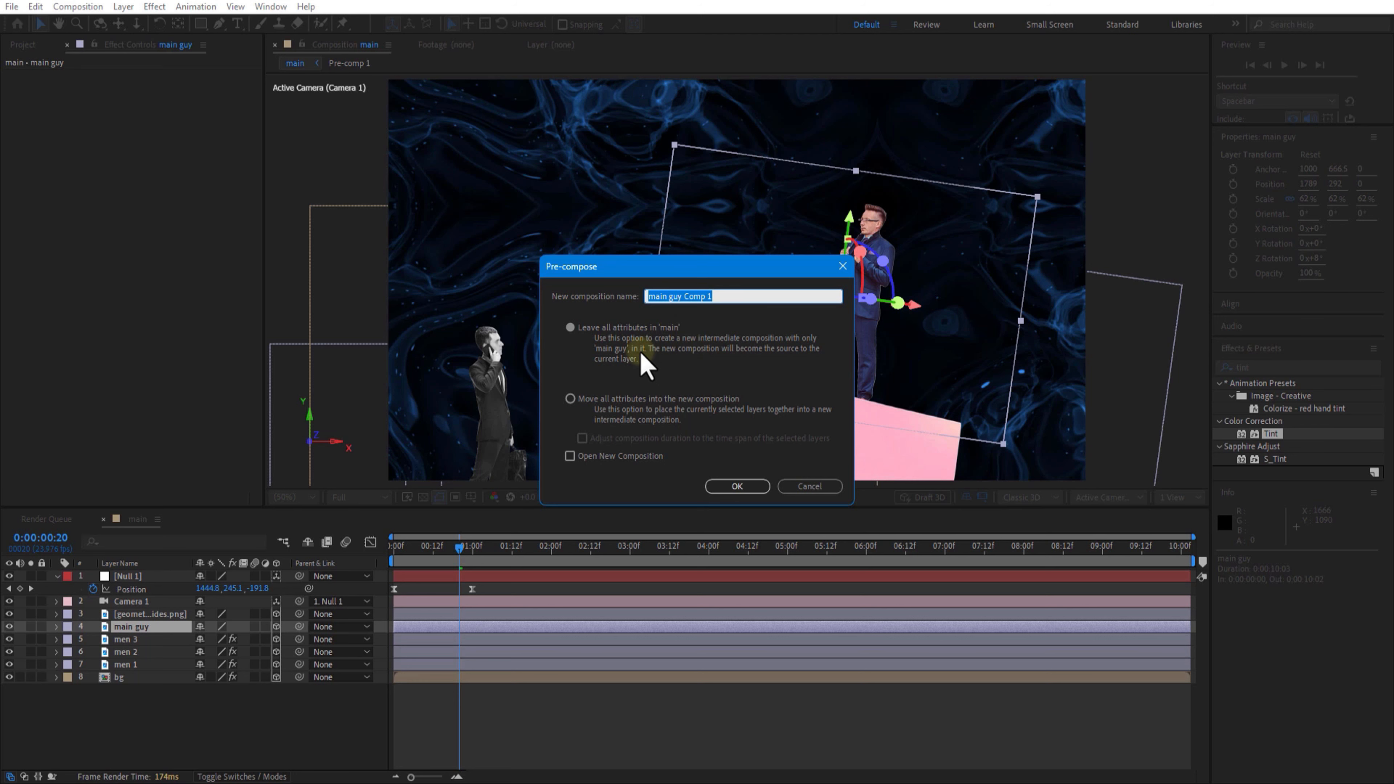
{"action": "left_click", "coordinate": [738, 486]}
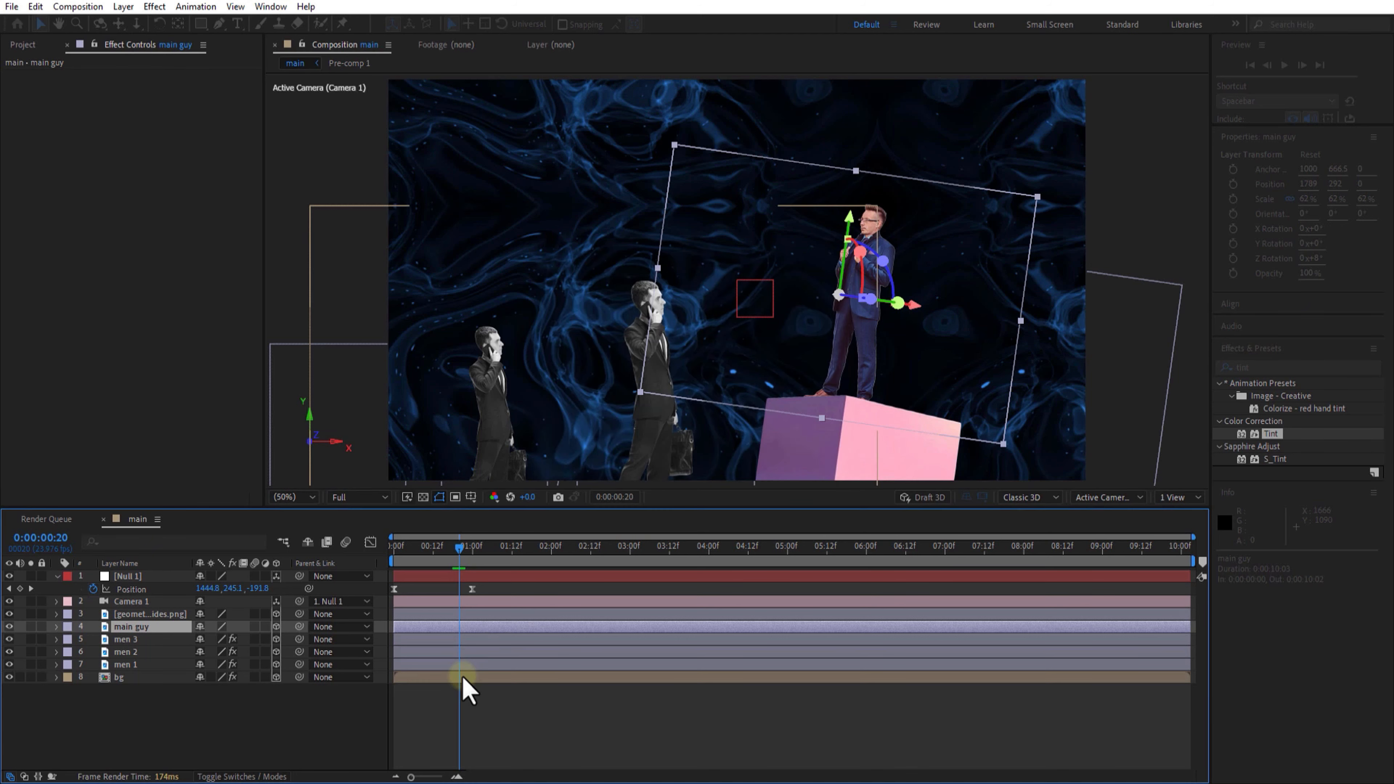
Open the main guy pre-comp, add the Blue-logo-Paypal-vector PNG as its uppermost layer and delete the red circle shape layer
{"action": "double_click", "coordinate": [130, 629]}
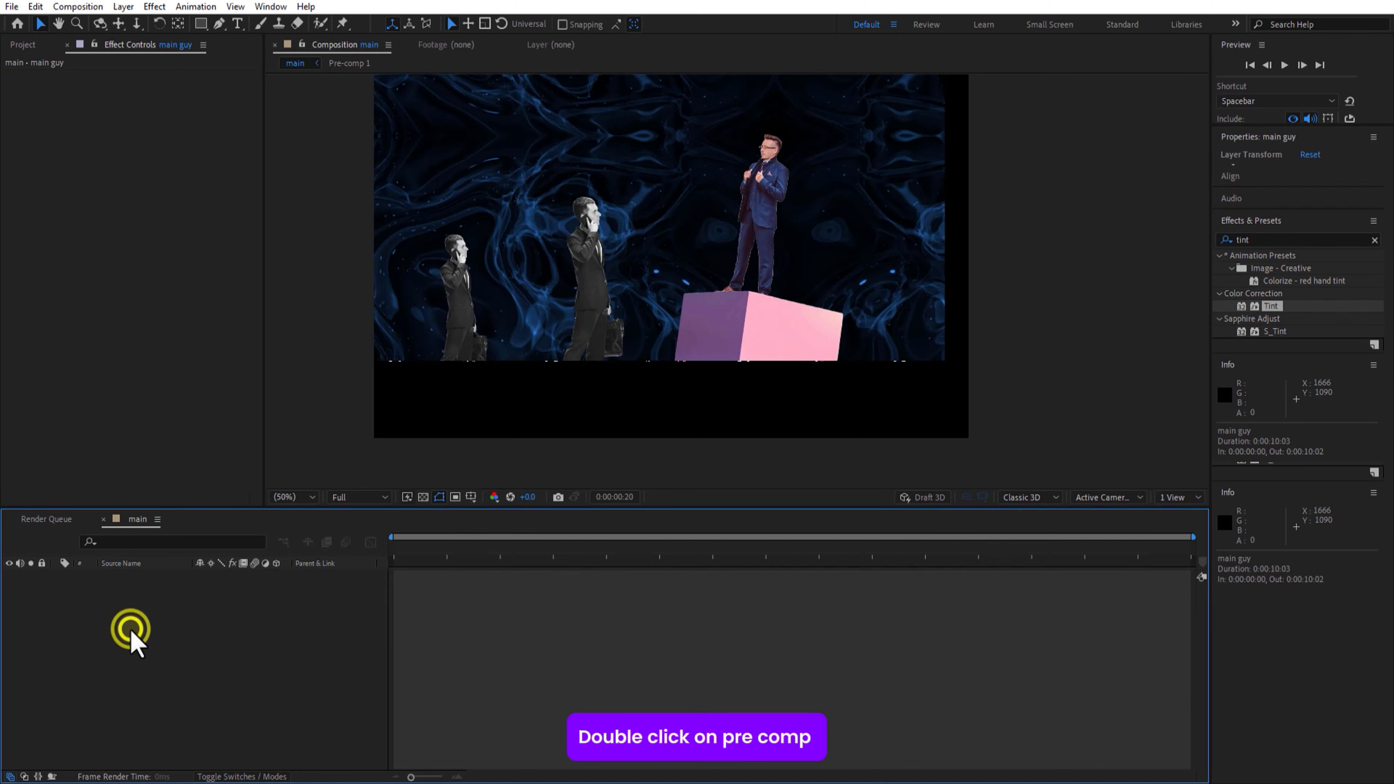
{"action": "left_click", "coordinate": [23, 45]}
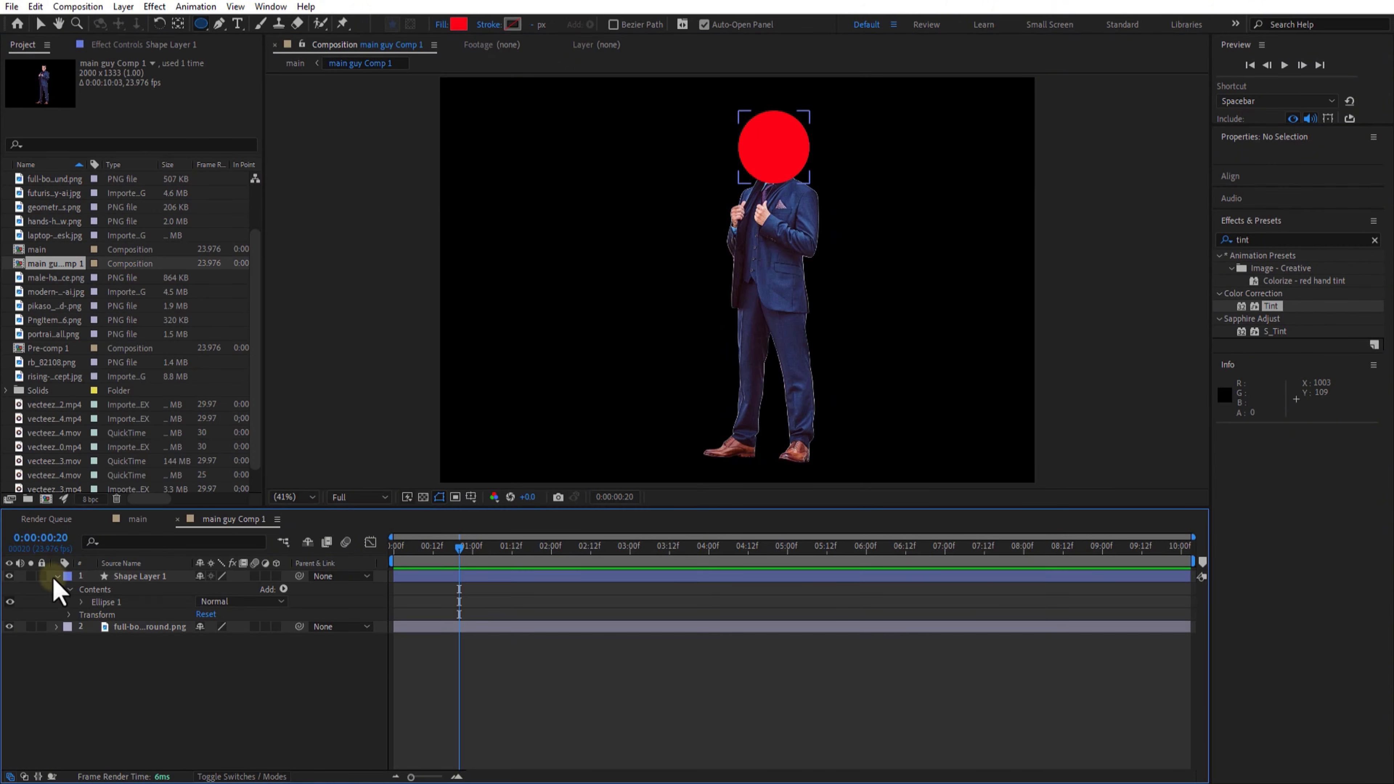
{"action": "left_click", "coordinate": [55, 207]}
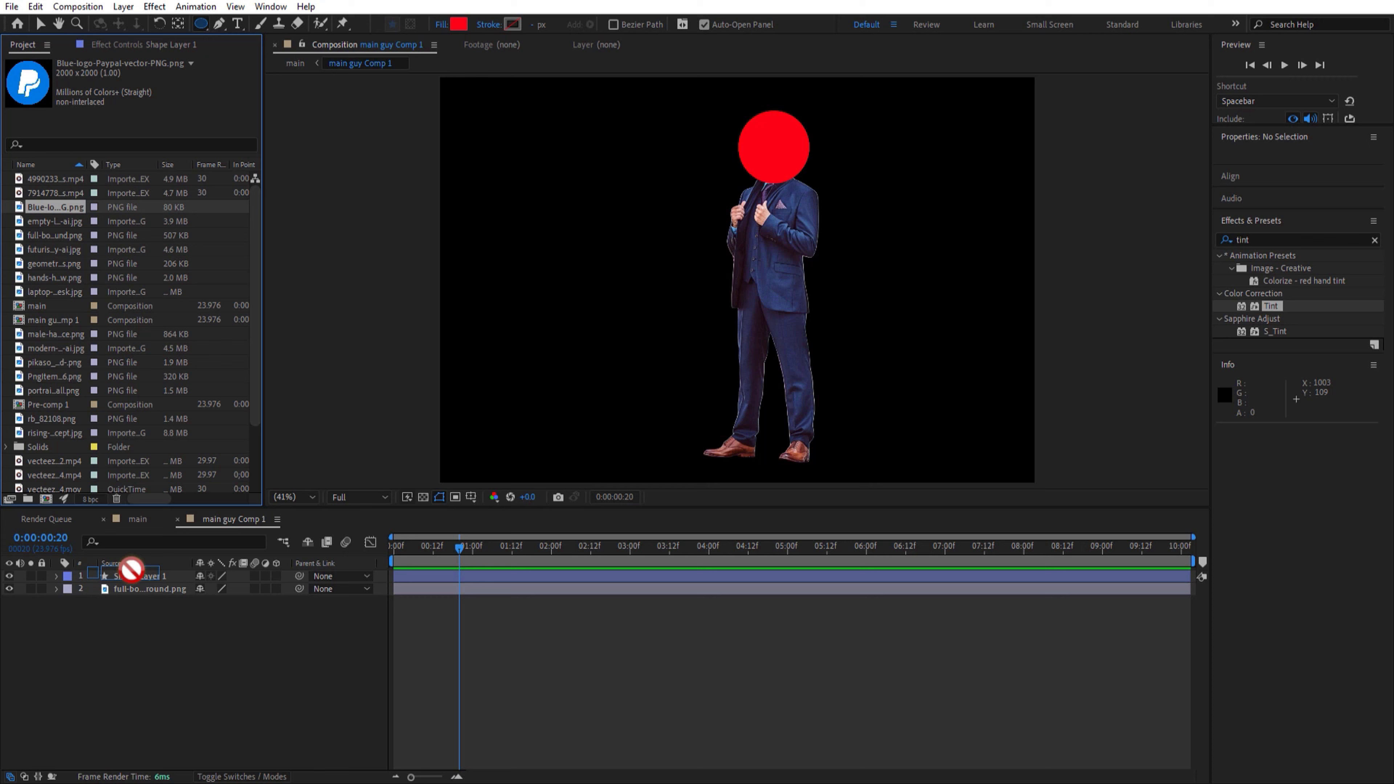
{"action": "left_click_drag", "start_coordinate": [131, 571], "coordinate": [140, 583]}
{"action": "left_click", "coordinate": [137, 590]}
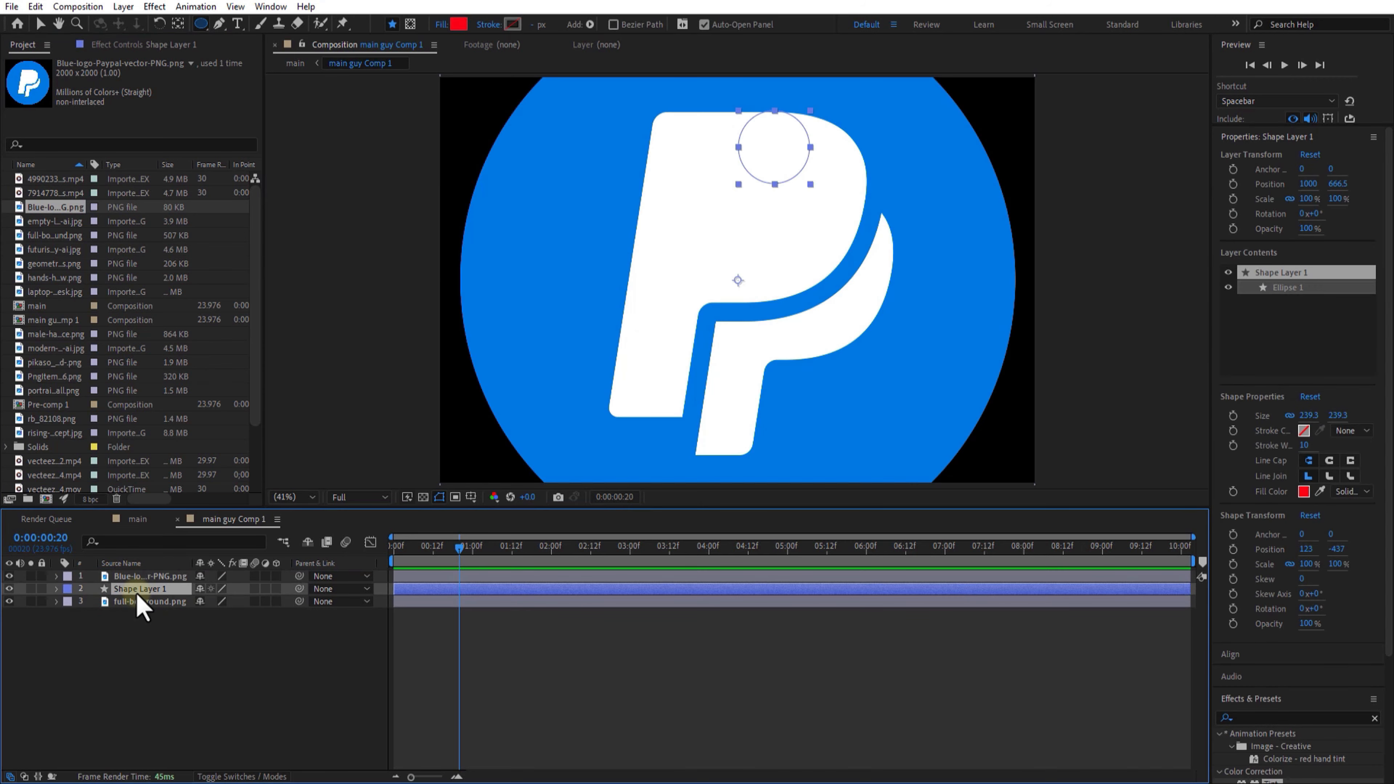
{"action": "key", "text": "Delete"}
Scale down the PayPal logo, position it over the main guy's head, and return to the main composition
{"action": "left_click", "coordinate": [138, 581]}
{"action": "key", "text": "s"}
{"action": "left_click_drag", "start_coordinate": [217, 589], "coordinate": [280, 590]}
{"action": "key", "text": "p"}
{"action": "key", "text": "s"}
{"action": "mouse_move", "coordinate": [242, 589]}
{"action": "left_mouse_down"}
{"action": "mouse_move", "coordinate": [275, 590]}
{"action": "mouse_move", "coordinate": [215, 589]}
{"action": "left_mouse_up"}
{"action": "key", "text": "p"}
{"action": "left_click_drag", "start_coordinate": [209, 589], "coordinate": [240, 589]}
{"action": "left_click", "coordinate": [223, 674]}
{"action": "left_click", "coordinate": [138, 520]}
{"action": "left_click", "coordinate": [531, 623]}
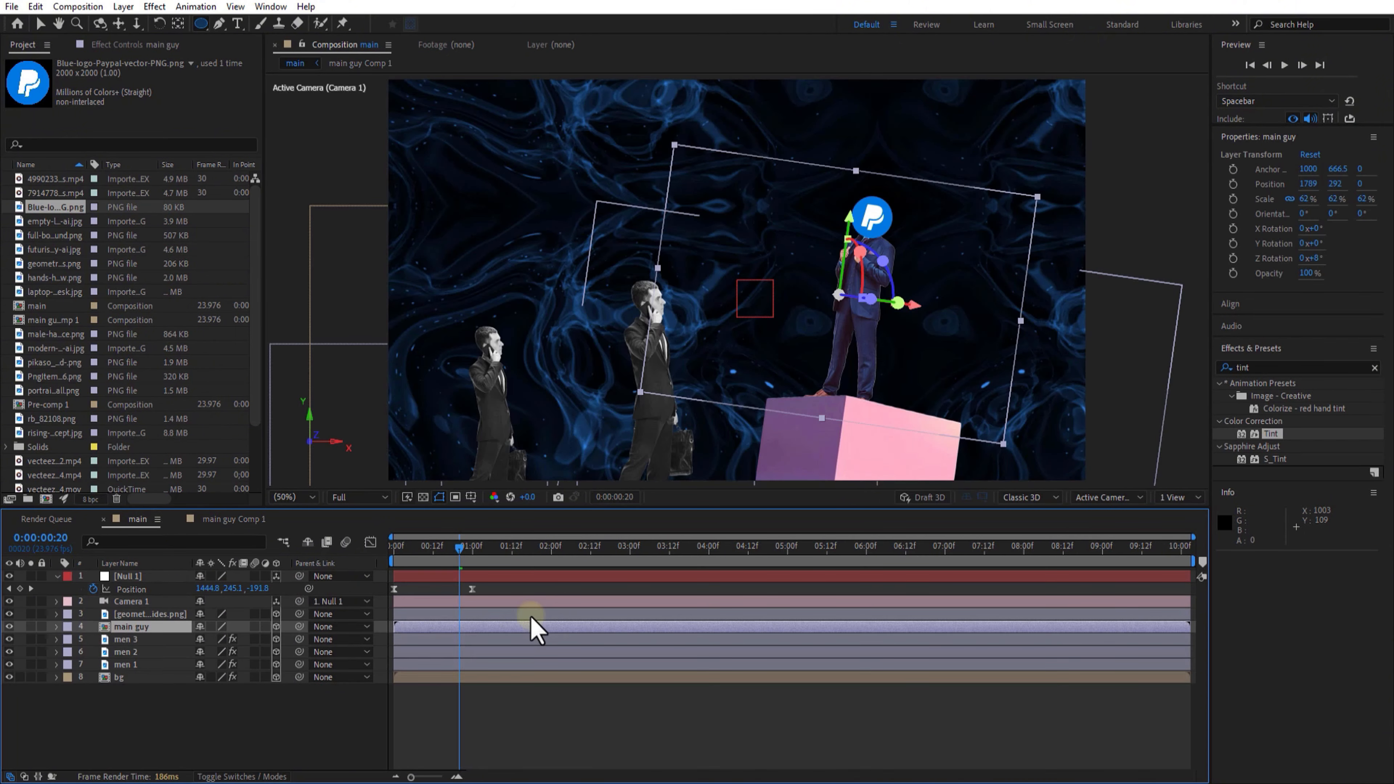
Apply Tint to the geometric cube layer and map white to a bright blue
{"action": "mouse_move", "coordinate": [438, 556]}
{"action": "left_mouse_down"}
{"action": "mouse_move", "coordinate": [377, 554]}
{"action": "mouse_move", "coordinate": [443, 557]}
{"action": "left_mouse_up"}
{"action": "left_click", "coordinate": [146, 616]}
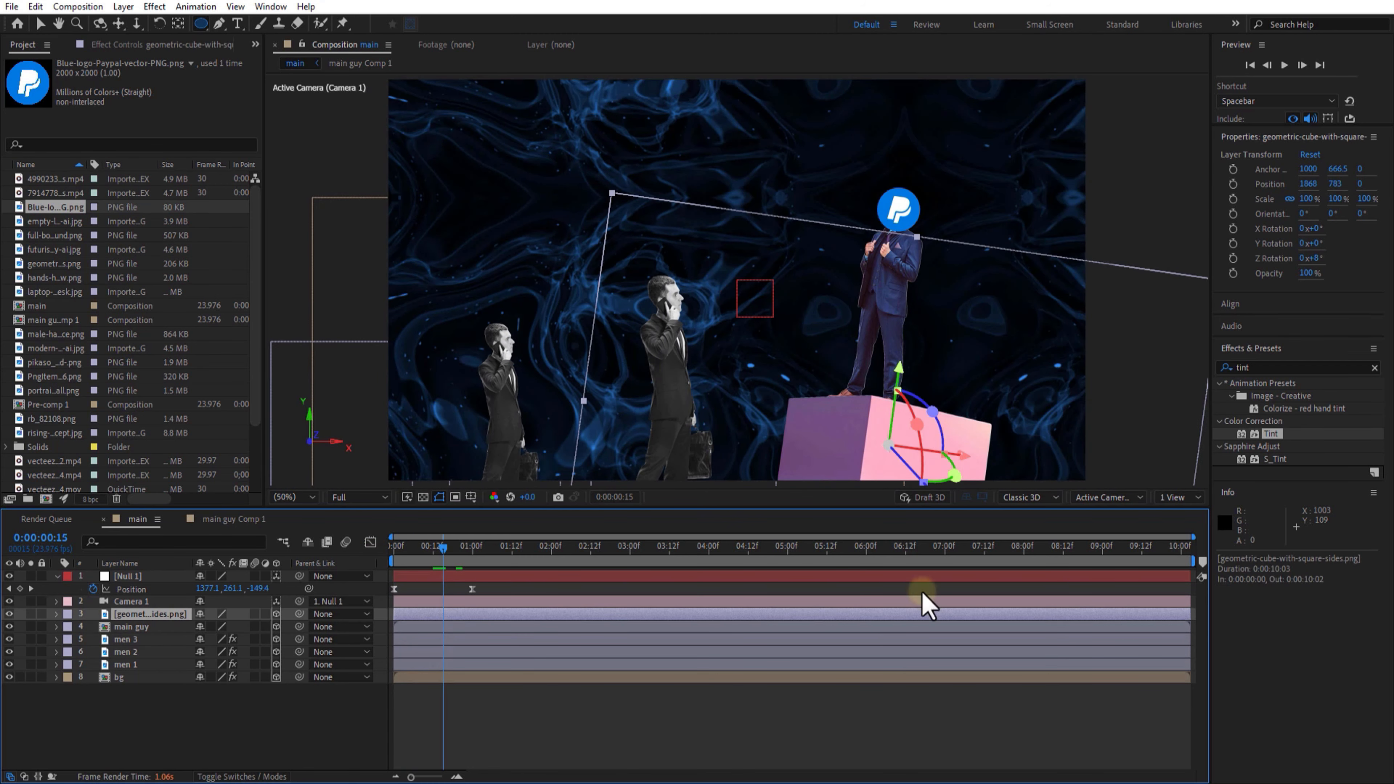
{"action": "left_click_drag", "start_coordinate": [1277, 456], "coordinate": [157, 635]}
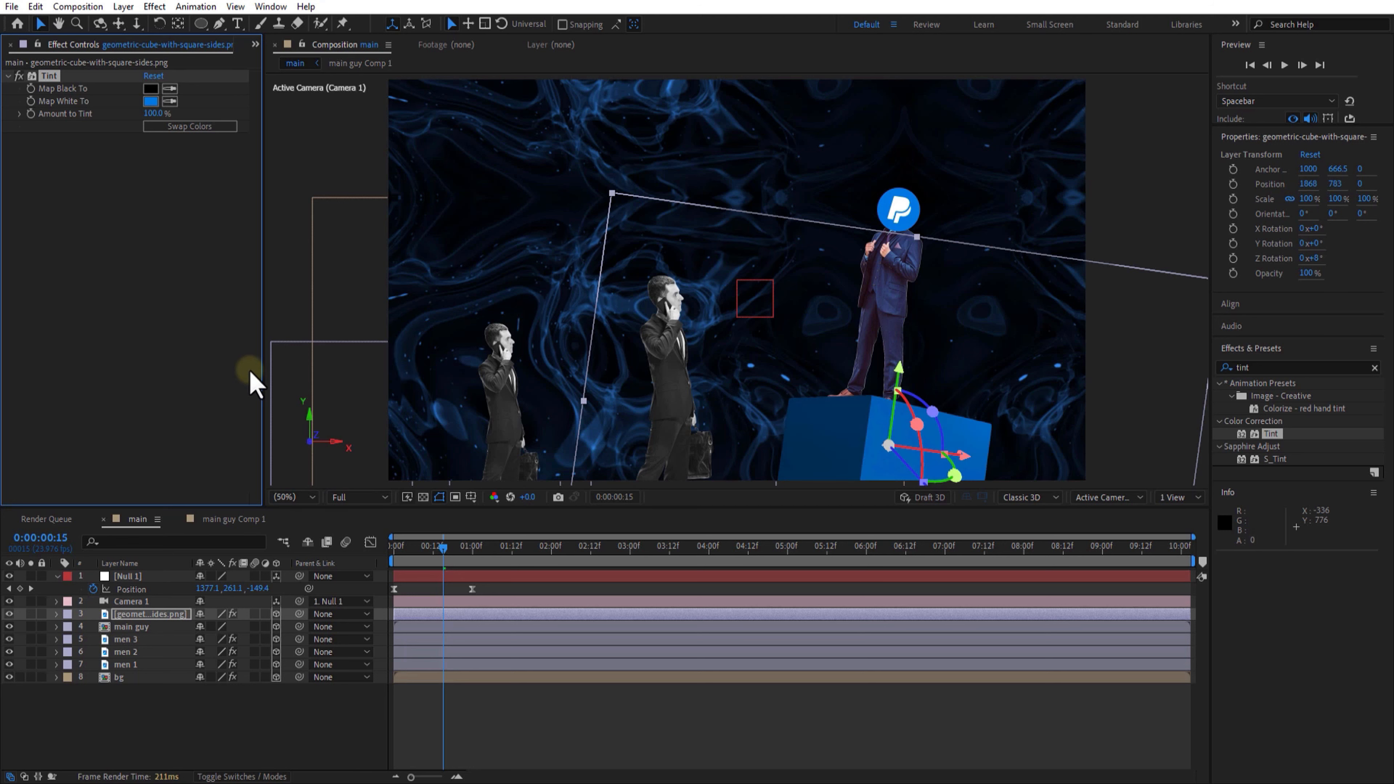
{"action": "left_click", "coordinate": [302, 722]}
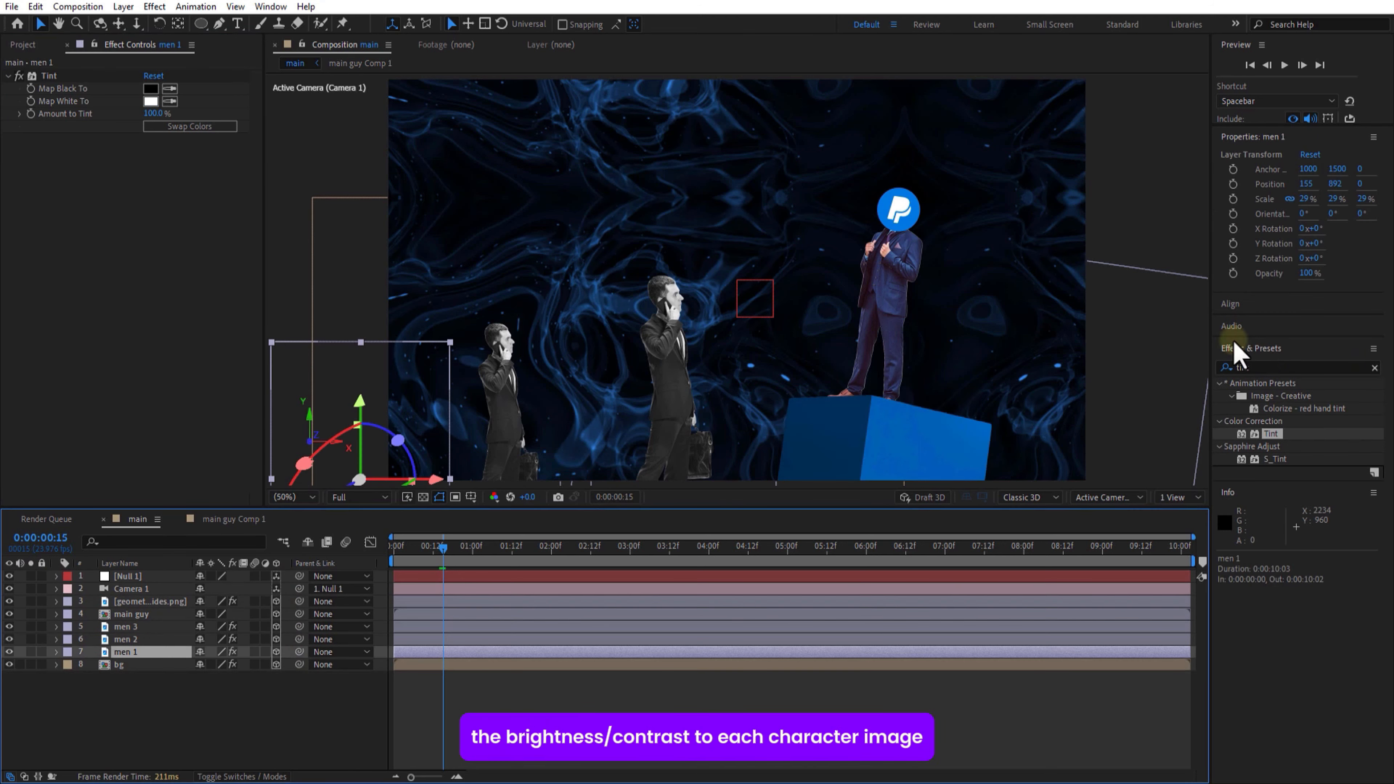
Apply Brightness & Contrast to the men 3 layer with brightness 47 and contrast 24
{"action": "left_click", "coordinate": [1246, 368]}
{"action": "key", "text": "BackSpace"}
{"action": "key", "text": "Return"}
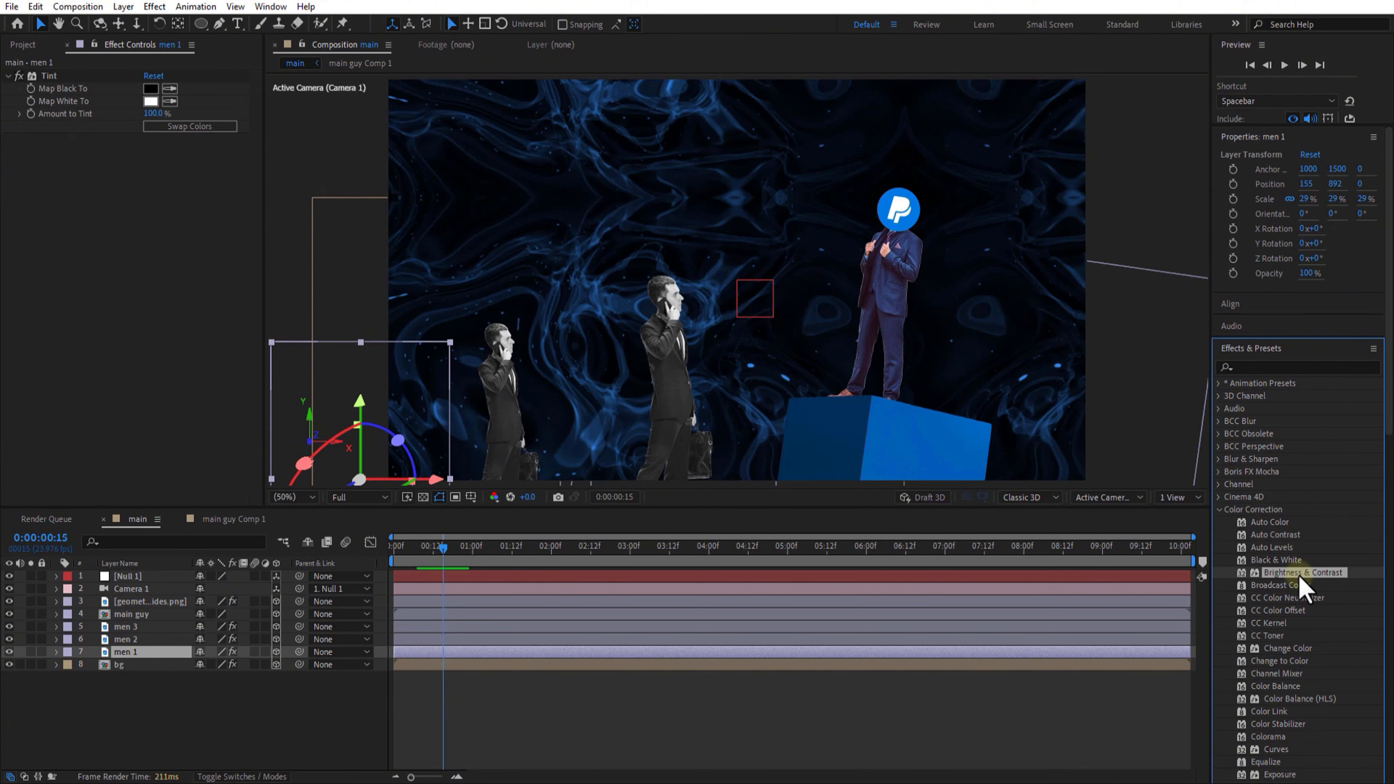
{"action": "left_click_drag", "start_coordinate": [1298, 575], "coordinate": [139, 633]}
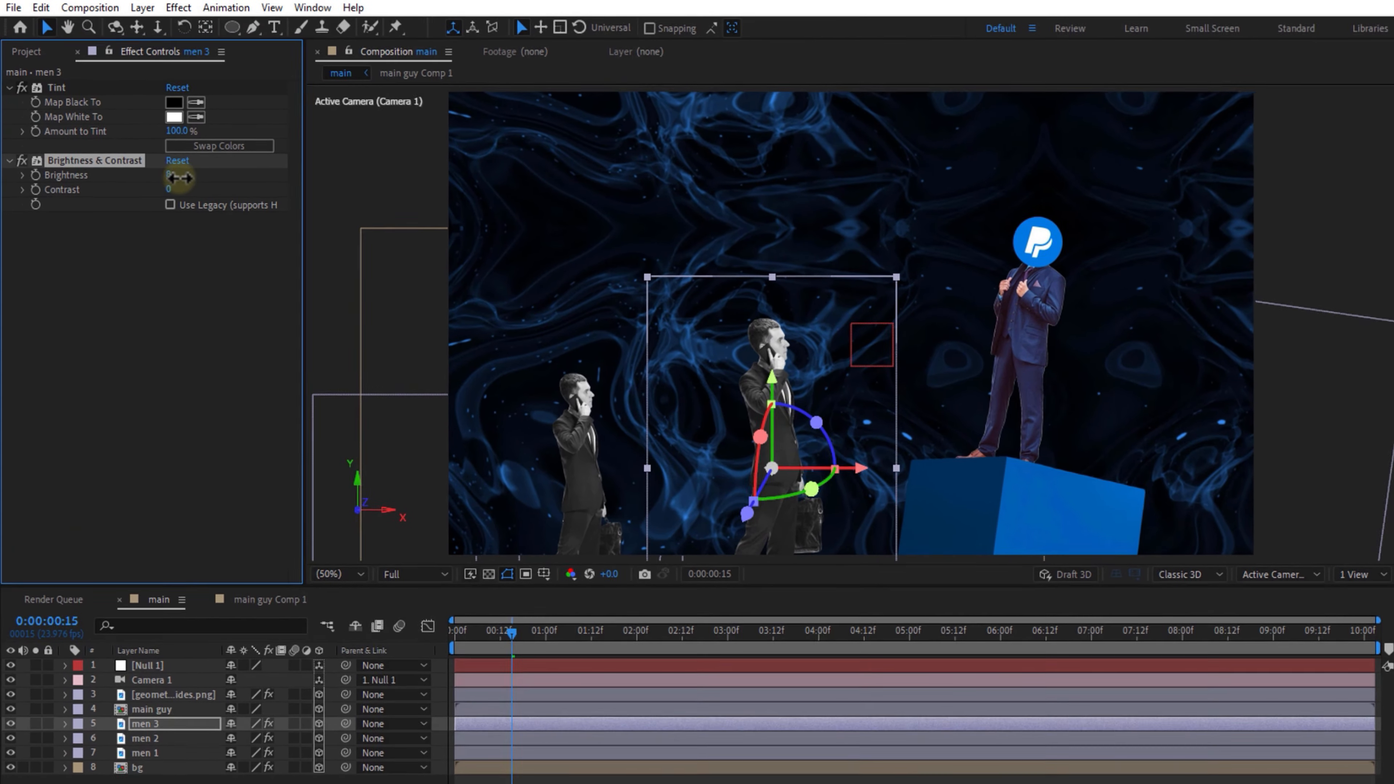
{"action": "left_click_drag", "start_coordinate": [146, 151], "coordinate": [193, 192]}
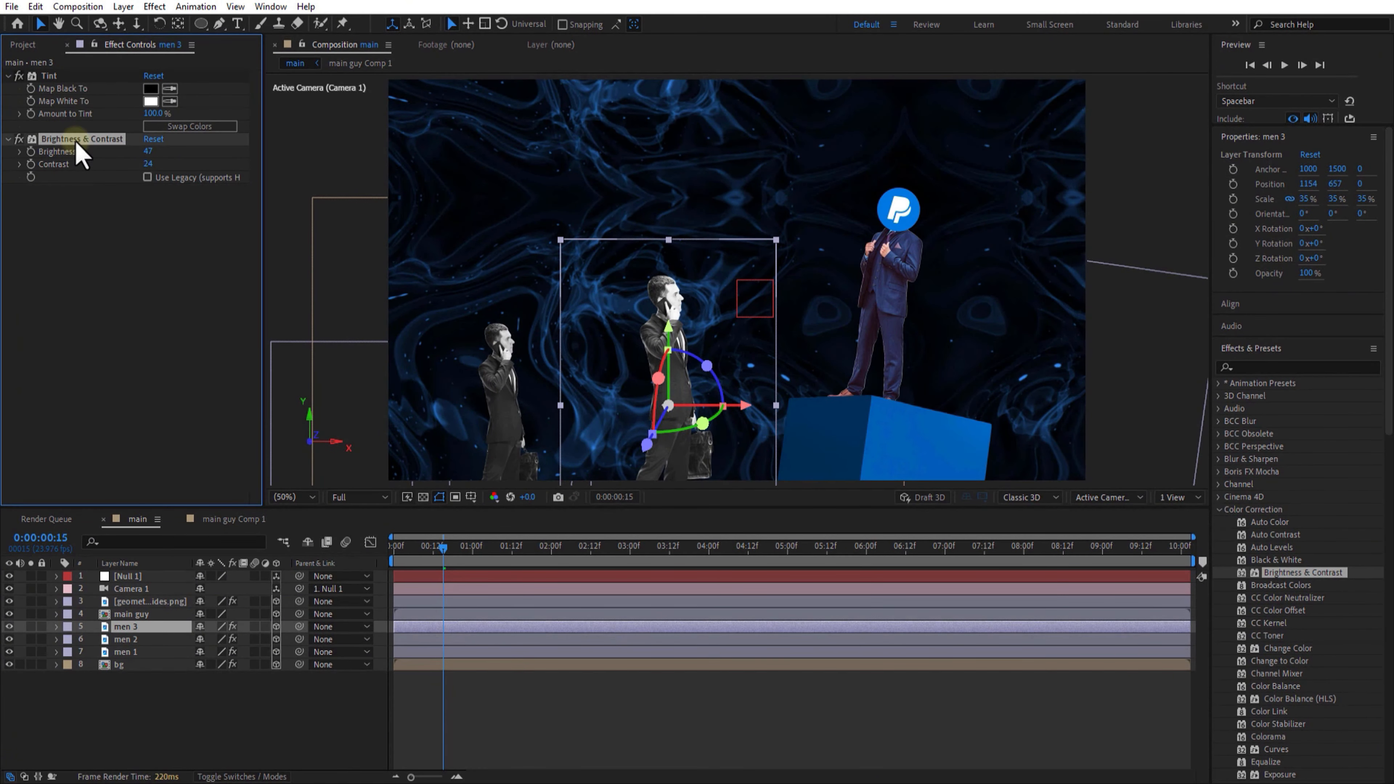
Copy the Brightness & Contrast effect from men 3 onto the men 2, men 1 and main guy layers
{"action": "left_click", "coordinate": [76, 141]}
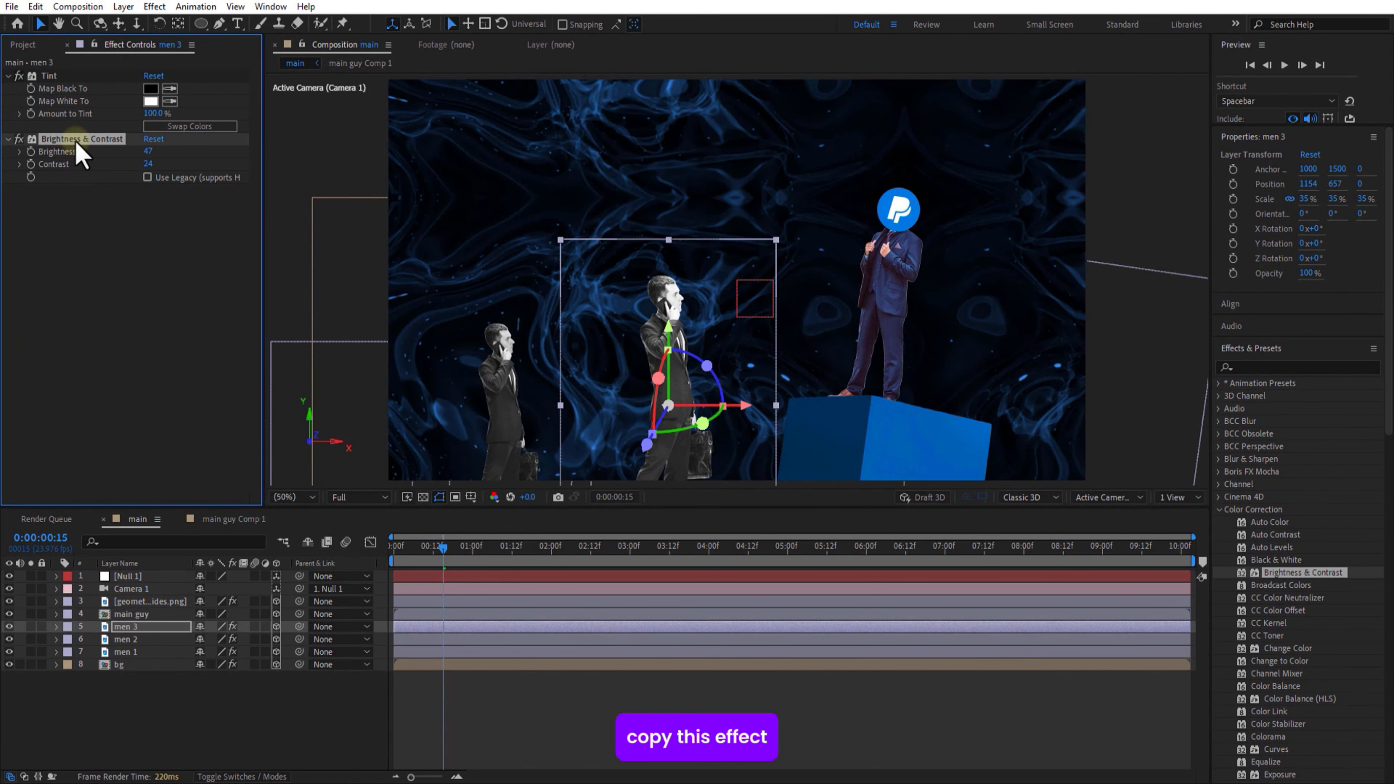
{"action": "left_click", "coordinate": [139, 639]}
{"action": "key", "text": "ctrl+v"}
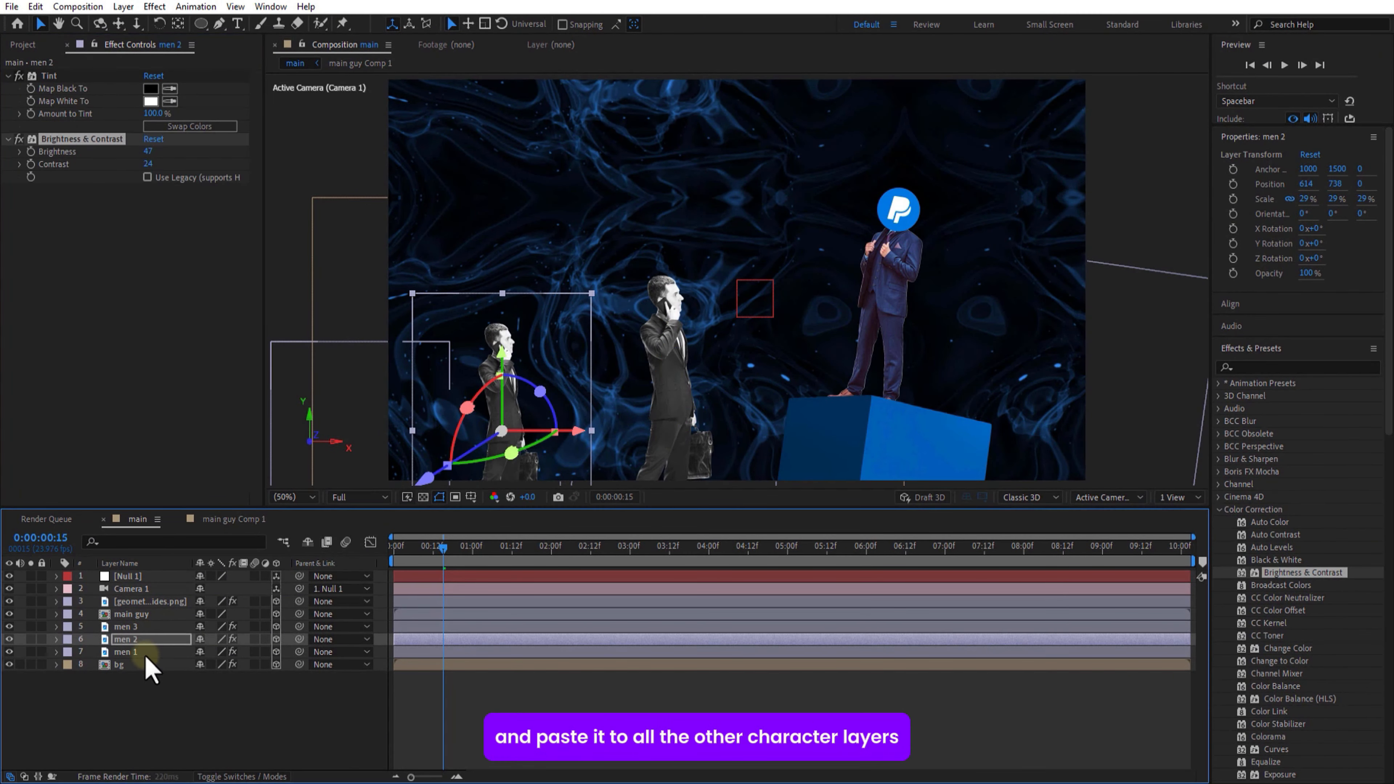
{"action": "left_click", "coordinate": [143, 653]}
{"action": "key", "text": "ctrl+v"}
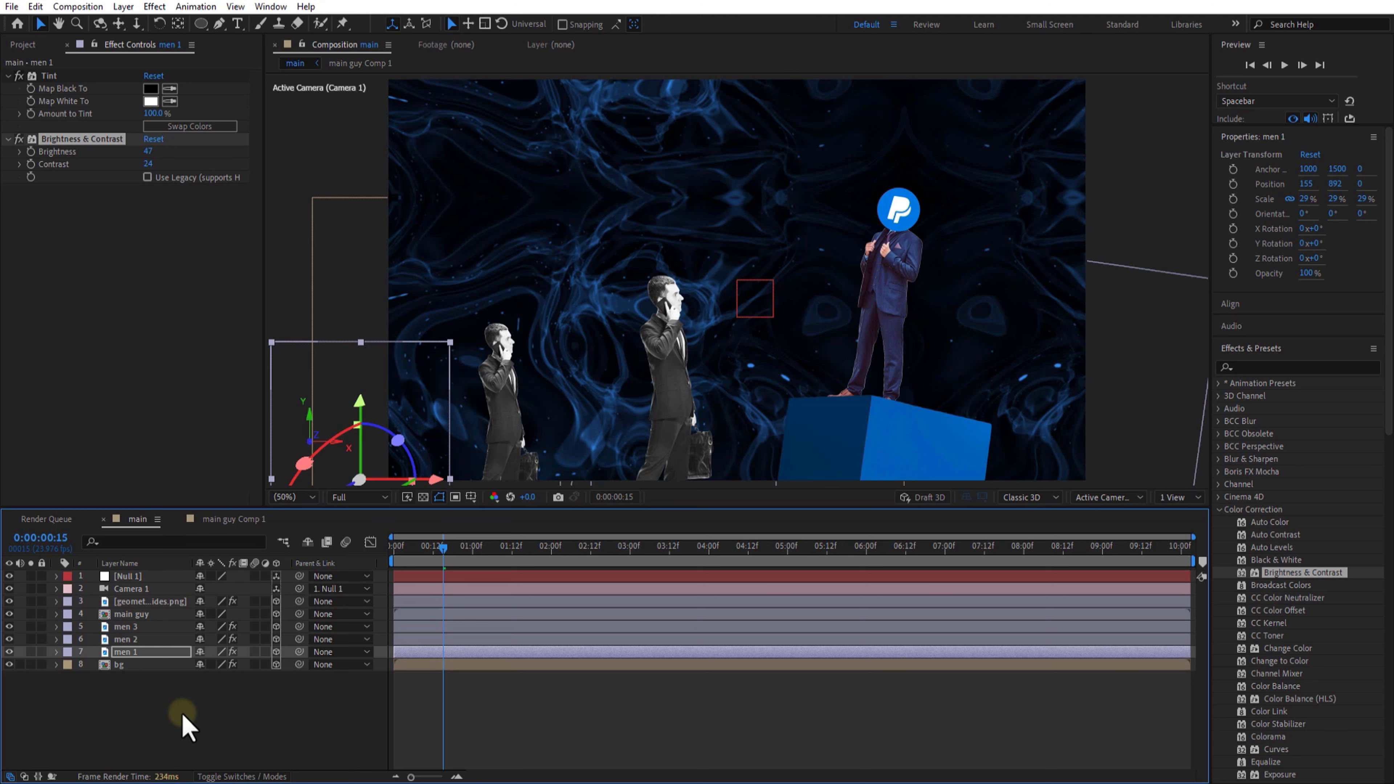
{"action": "left_click", "coordinate": [135, 614]}
{"action": "key", "text": "ctrl+v"}
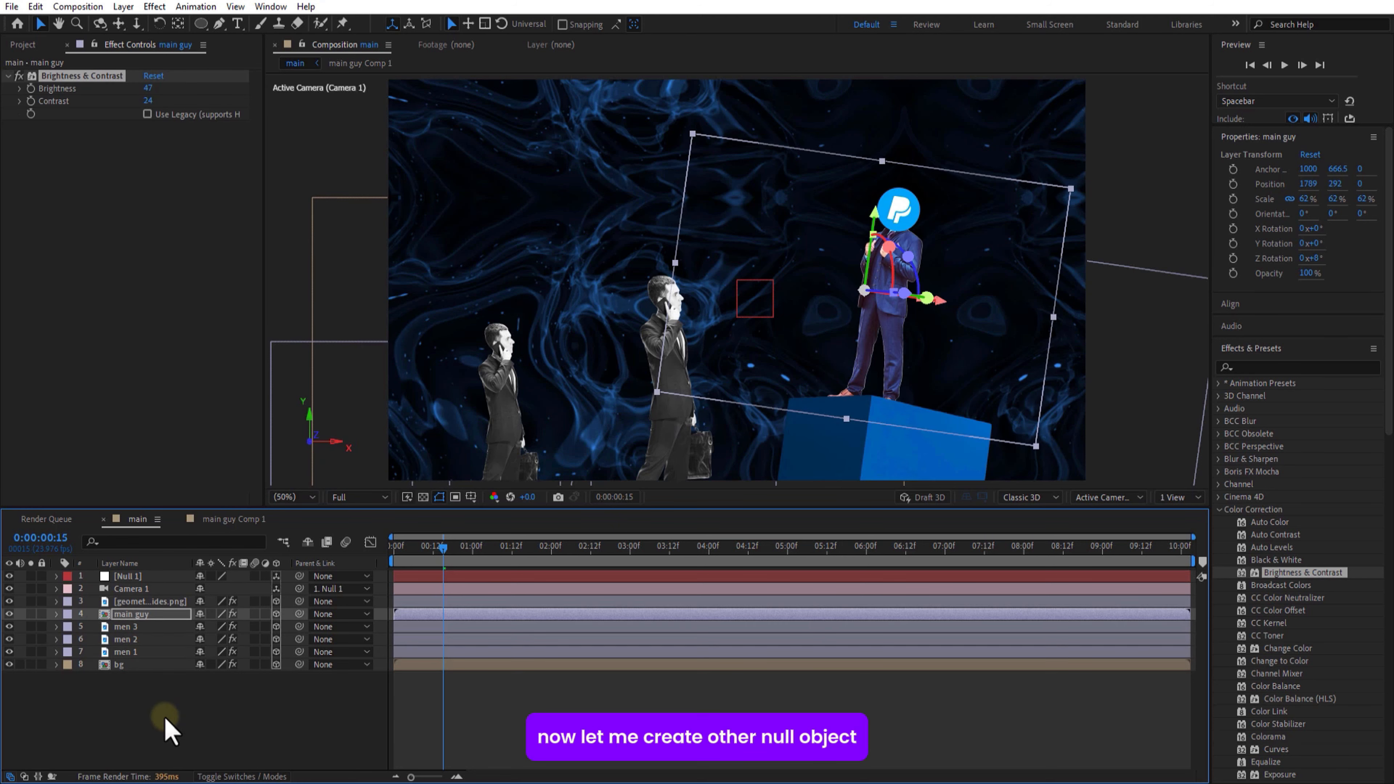
Add a second null object to the main composition
{"action": "left_click", "coordinate": [164, 717]}
{"action": "key", "text": "space"}
{"action": "right_click", "coordinate": [236, 725]}
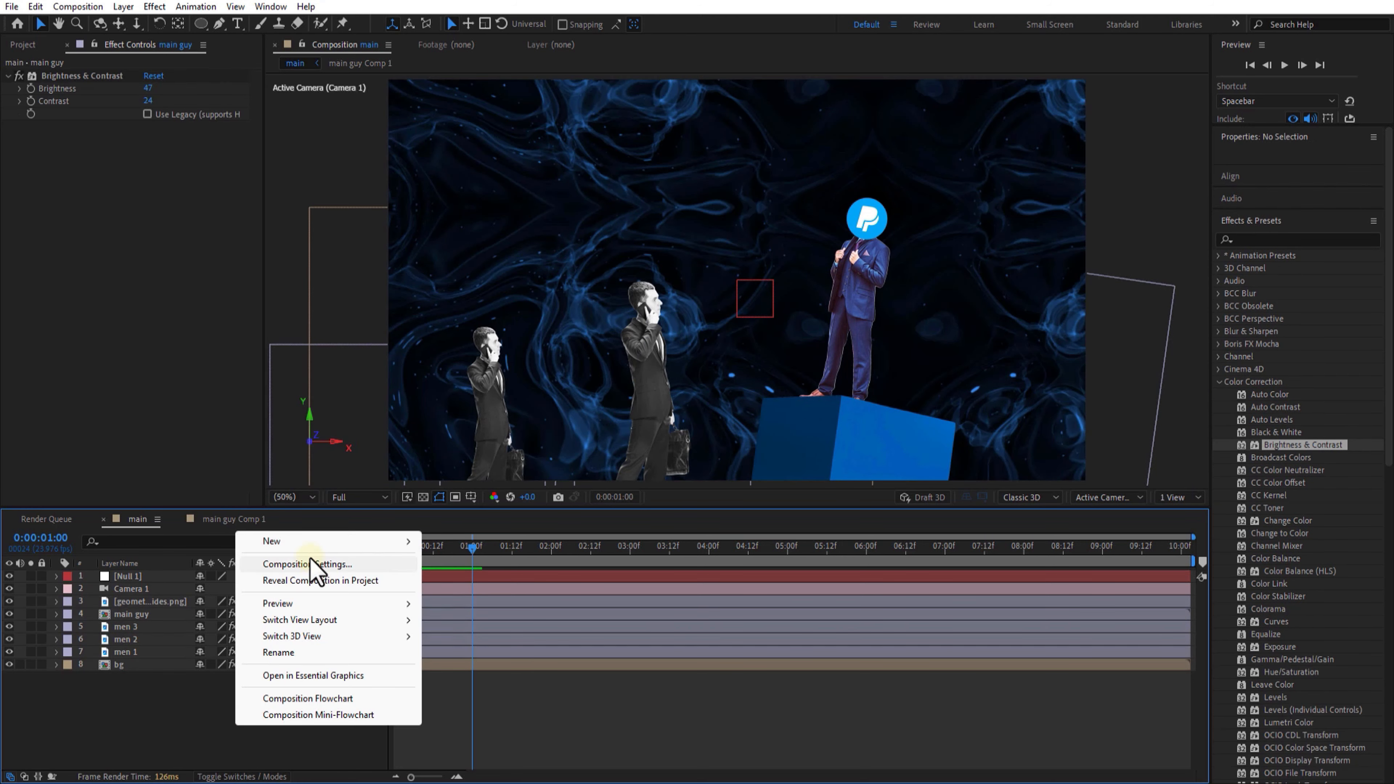
{"action": "mouse_move", "coordinate": [311, 543]}
{"action": "left_click", "coordinate": [467, 629]}
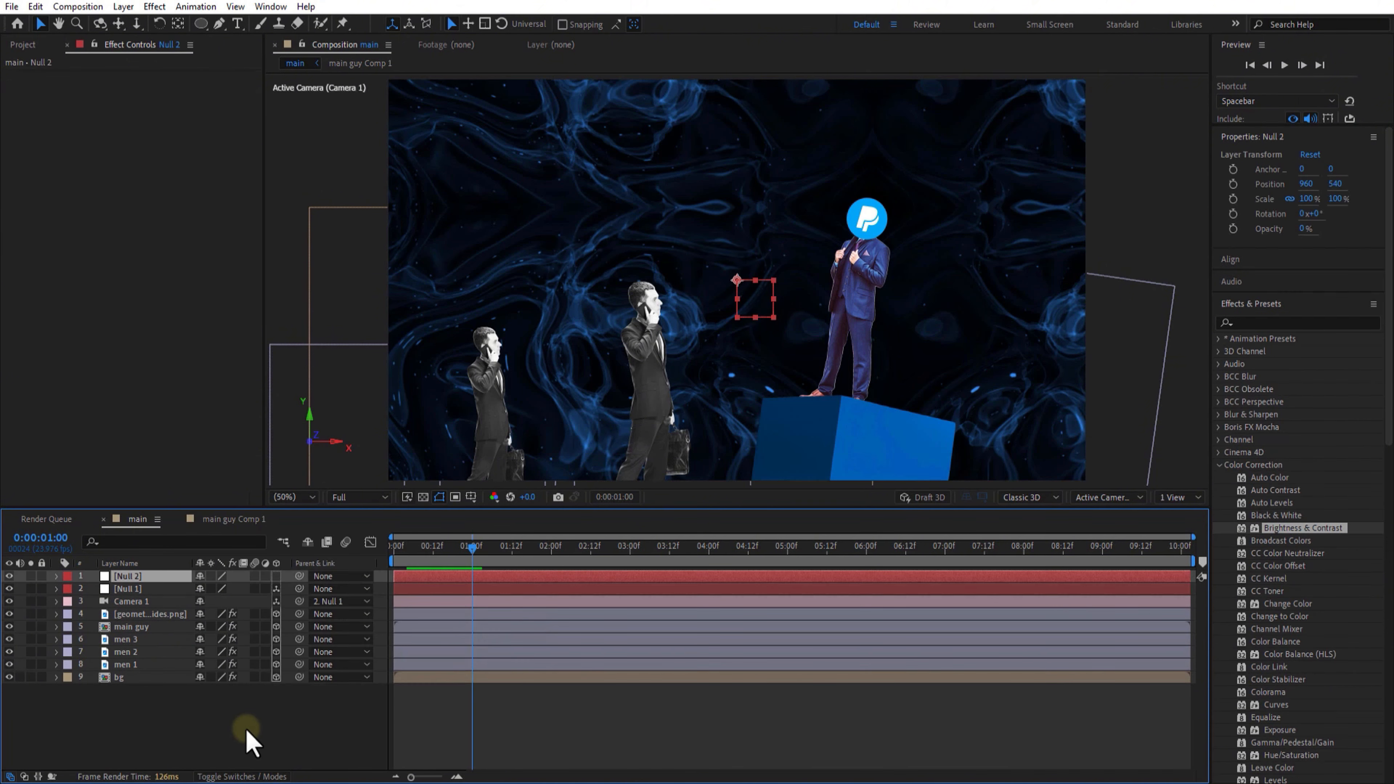
Change Null 1's label color to Dark Green and Null 2's label color to Cyan
{"action": "left_click", "coordinate": [129, 586]}
{"action": "key", "text": "Return"}
{"action": "left_click", "coordinate": [68, 589]}
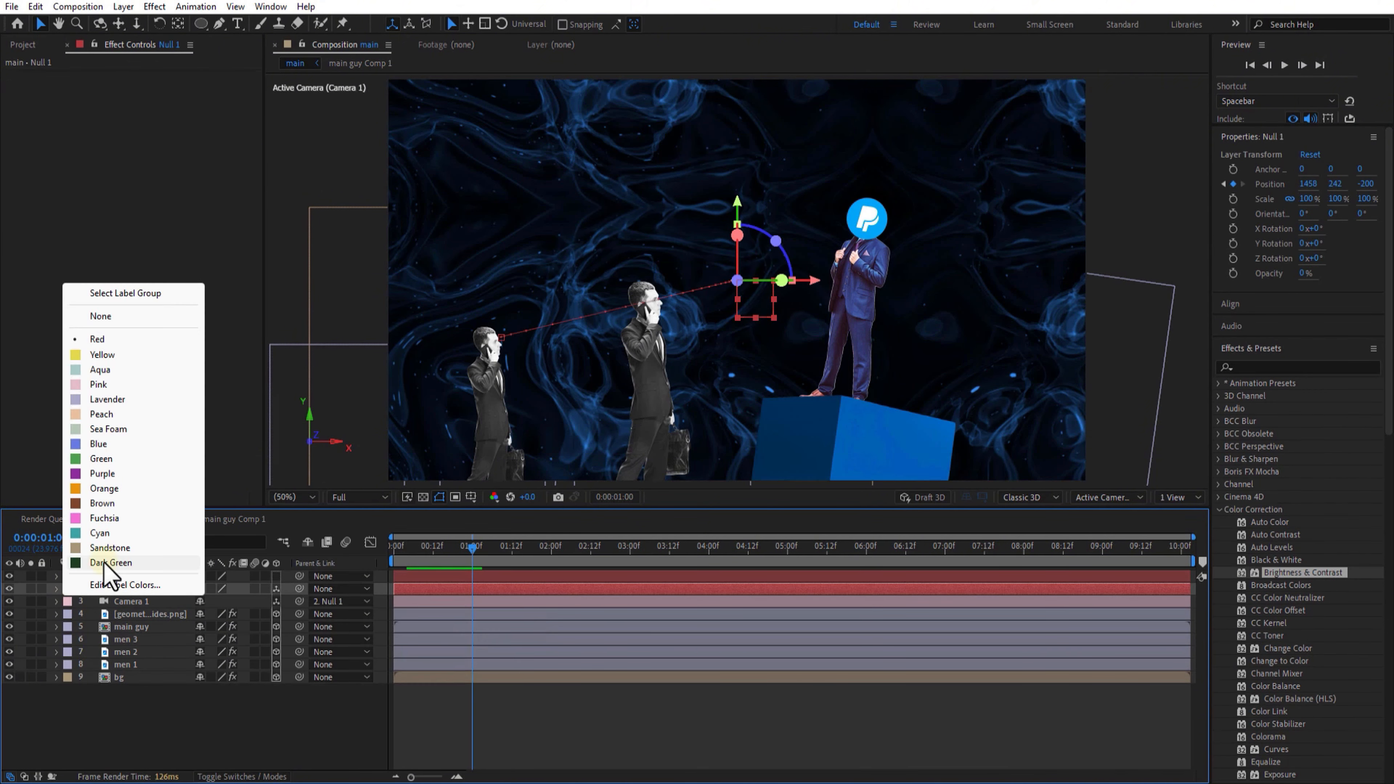
{"action": "left_click", "coordinate": [106, 564]}
{"action": "left_click", "coordinate": [68, 577]}
{"action": "left_click", "coordinate": [106, 537]}
{"action": "left_click", "coordinate": [67, 576]}
{"action": "left_click", "coordinate": [106, 522]}
Make Null 2 a 3D layer and parent Null 1 to it
{"action": "left_click", "coordinate": [276, 577]}
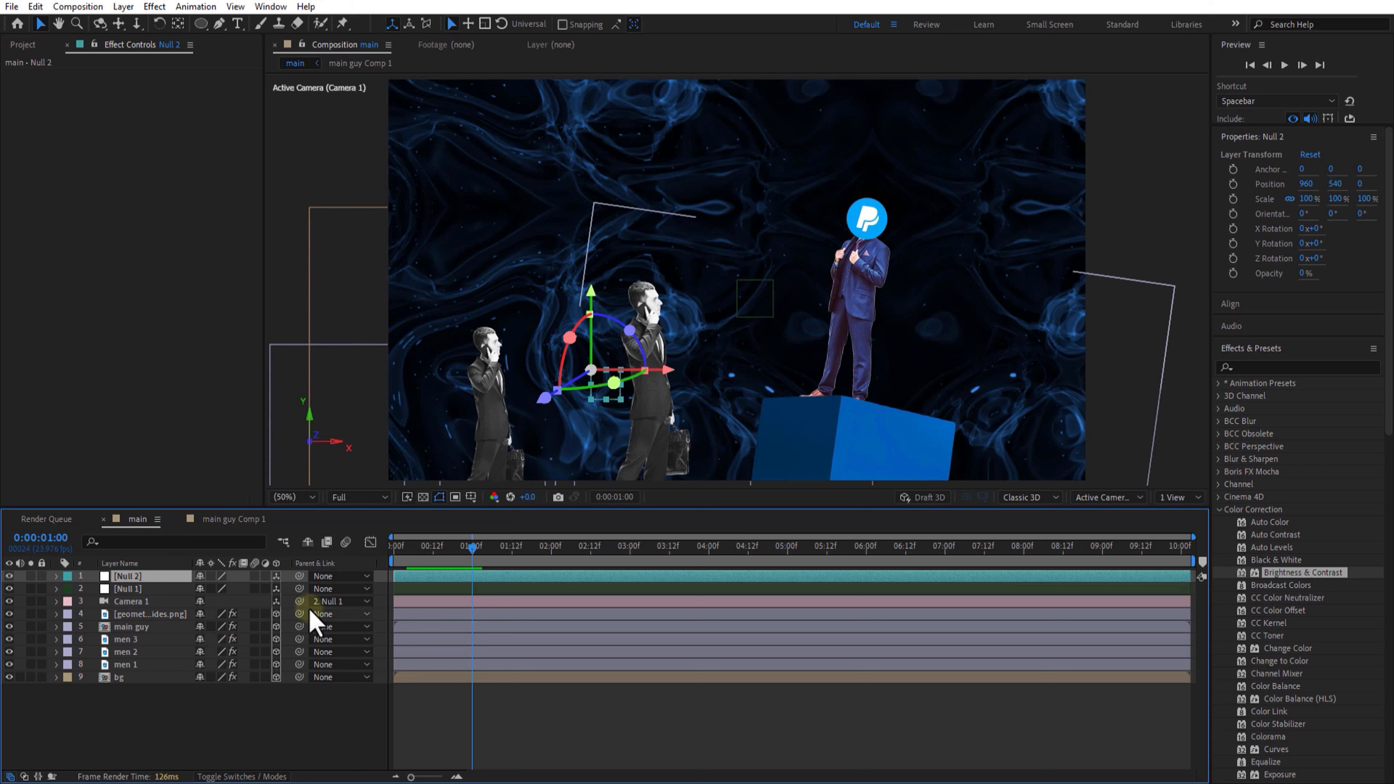
{"action": "left_click_drag", "start_coordinate": [300, 589], "coordinate": [145, 578]}
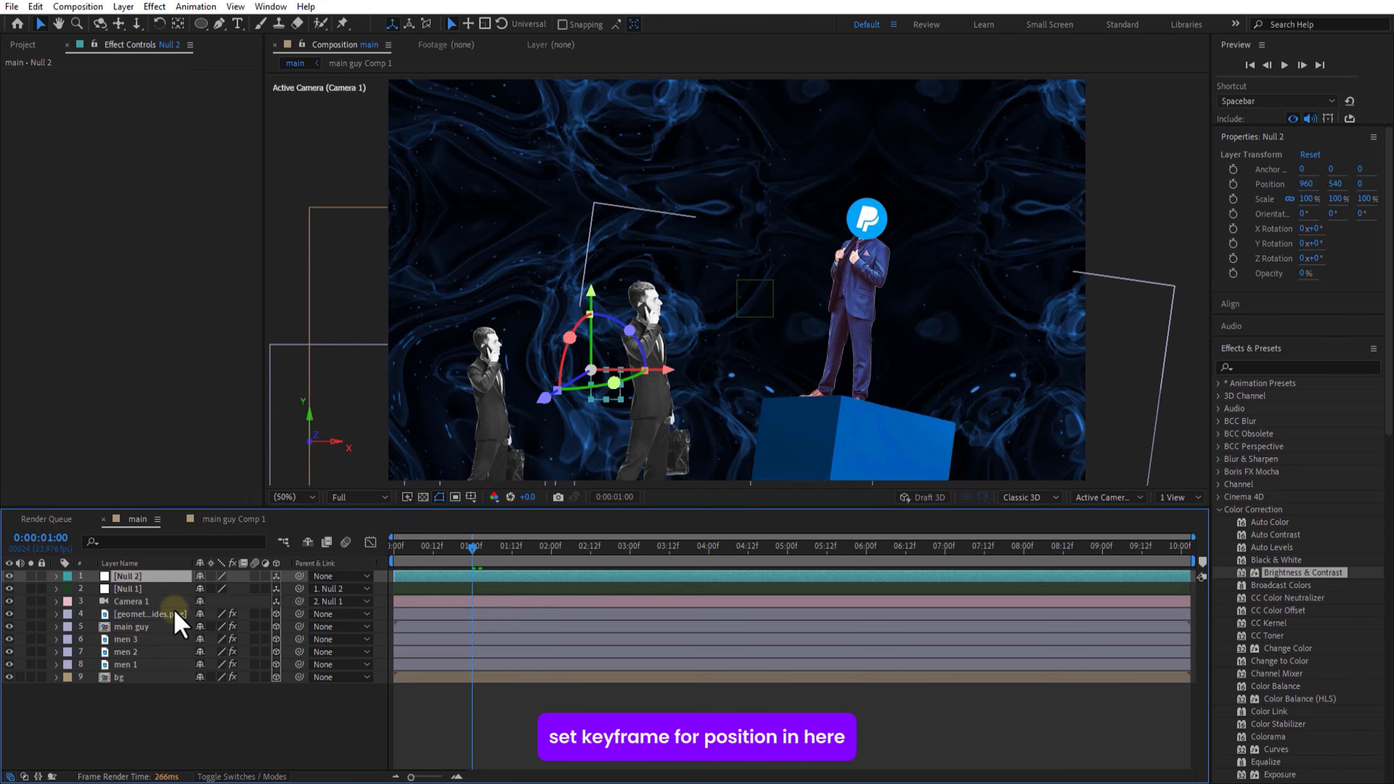
Keyframe Null 2's position at 0:00:01:00, and set it to 1031, 328, -51 at 0:00:02:00
{"action": "key", "text": "p"}
{"action": "left_click", "coordinate": [93, 589]}
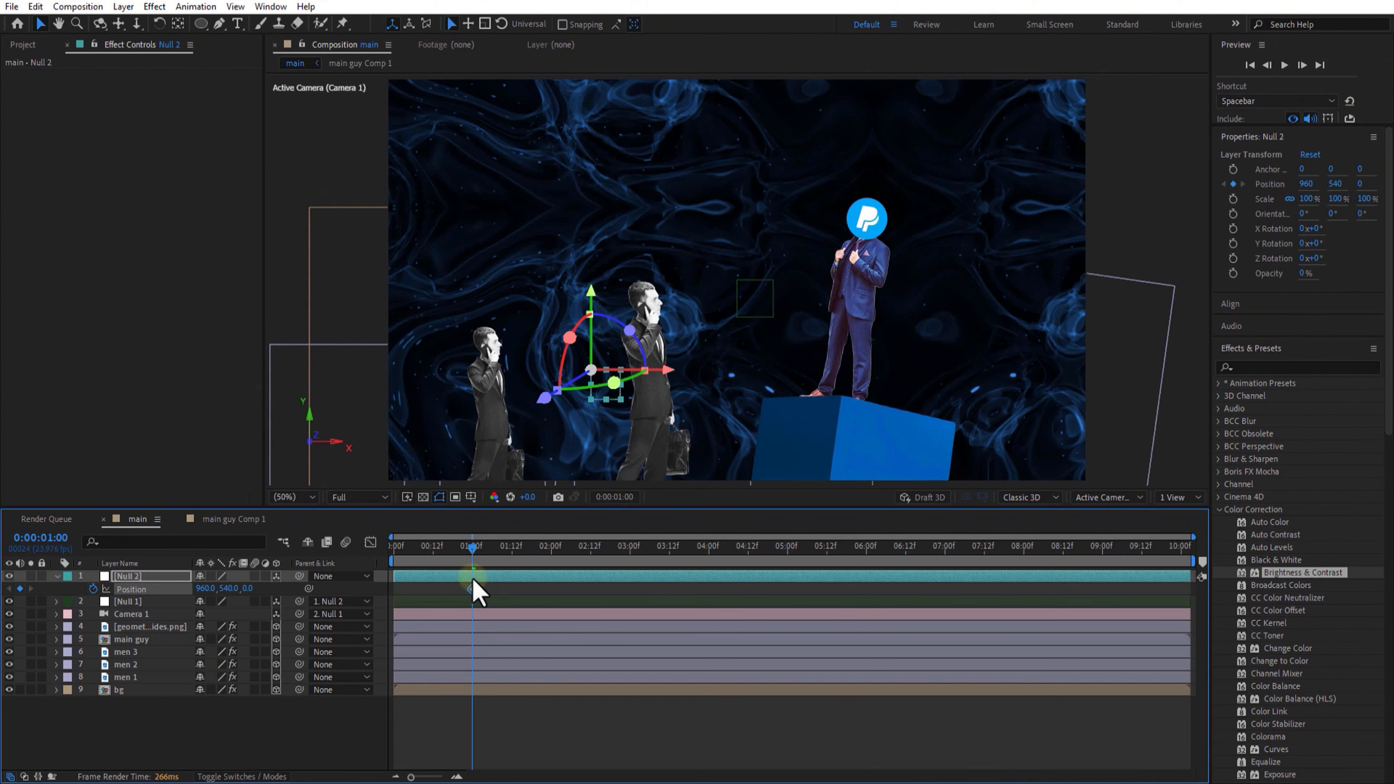
{"action": "left_click_drag", "start_coordinate": [473, 548], "coordinate": [528, 549]}
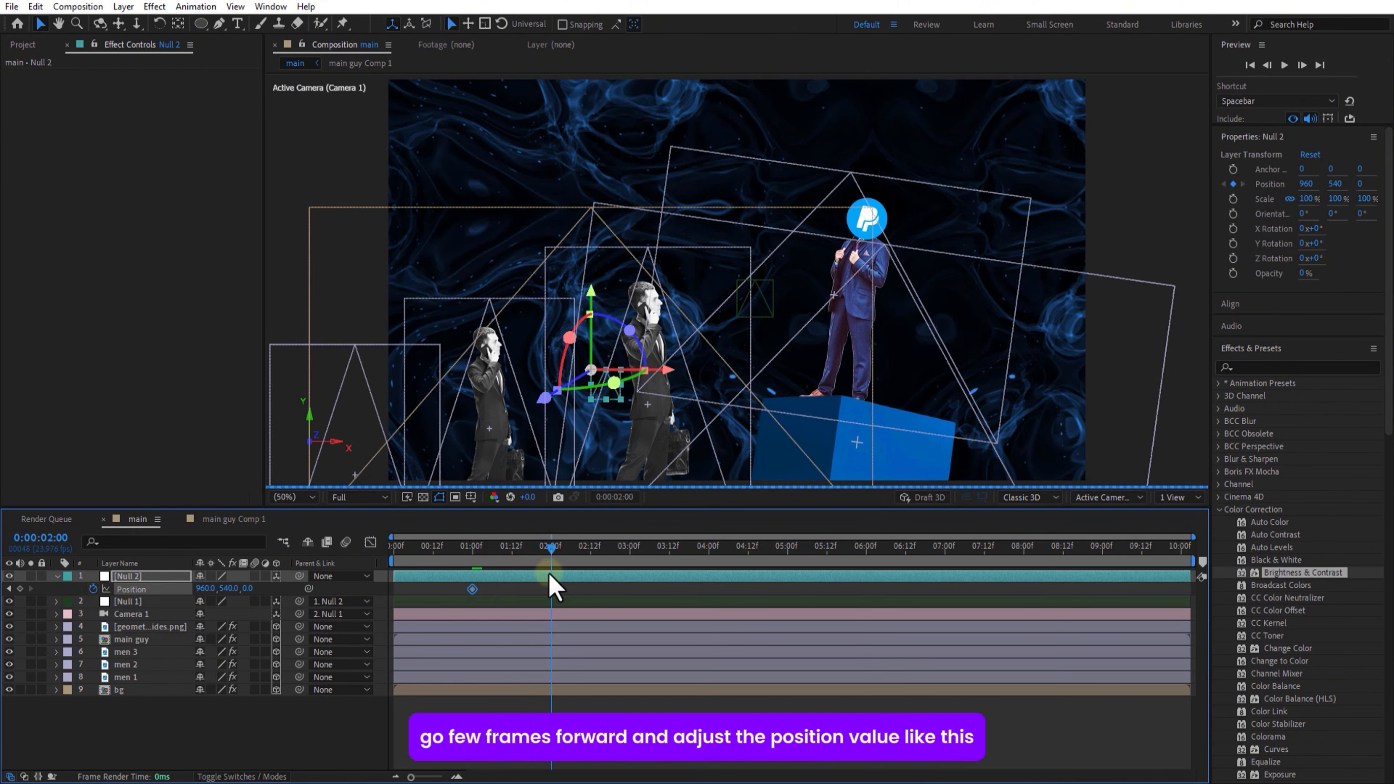
{"action": "left_click_drag", "start_coordinate": [249, 590], "coordinate": [77, 606]}
{"action": "left_click_drag", "start_coordinate": [204, 590], "coordinate": [254, 590]}
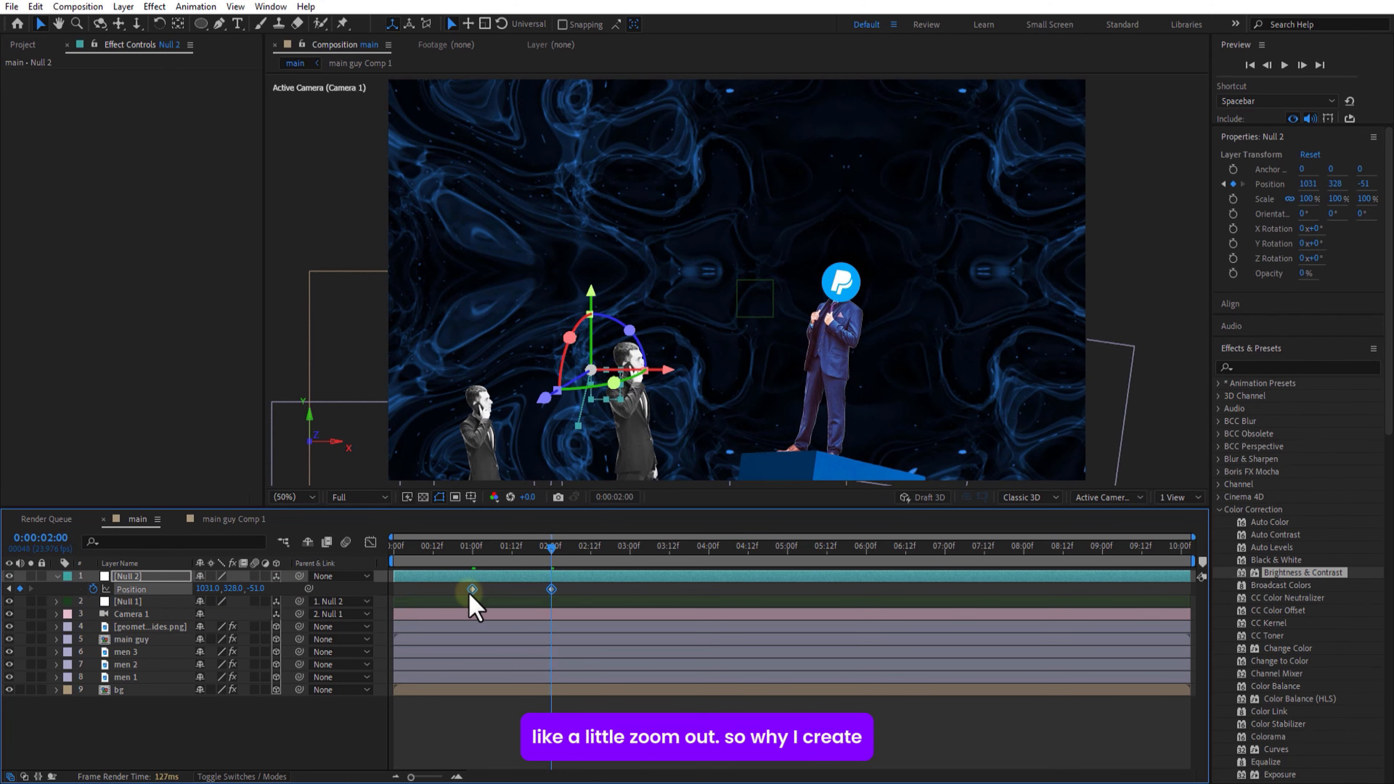
Apply Easy Ease to Null 2's position keyframes
{"action": "right_click", "coordinate": [471, 589]}
{"action": "mouse_move", "coordinate": [546, 583]}
{"action": "left_click", "coordinate": [693, 628]}
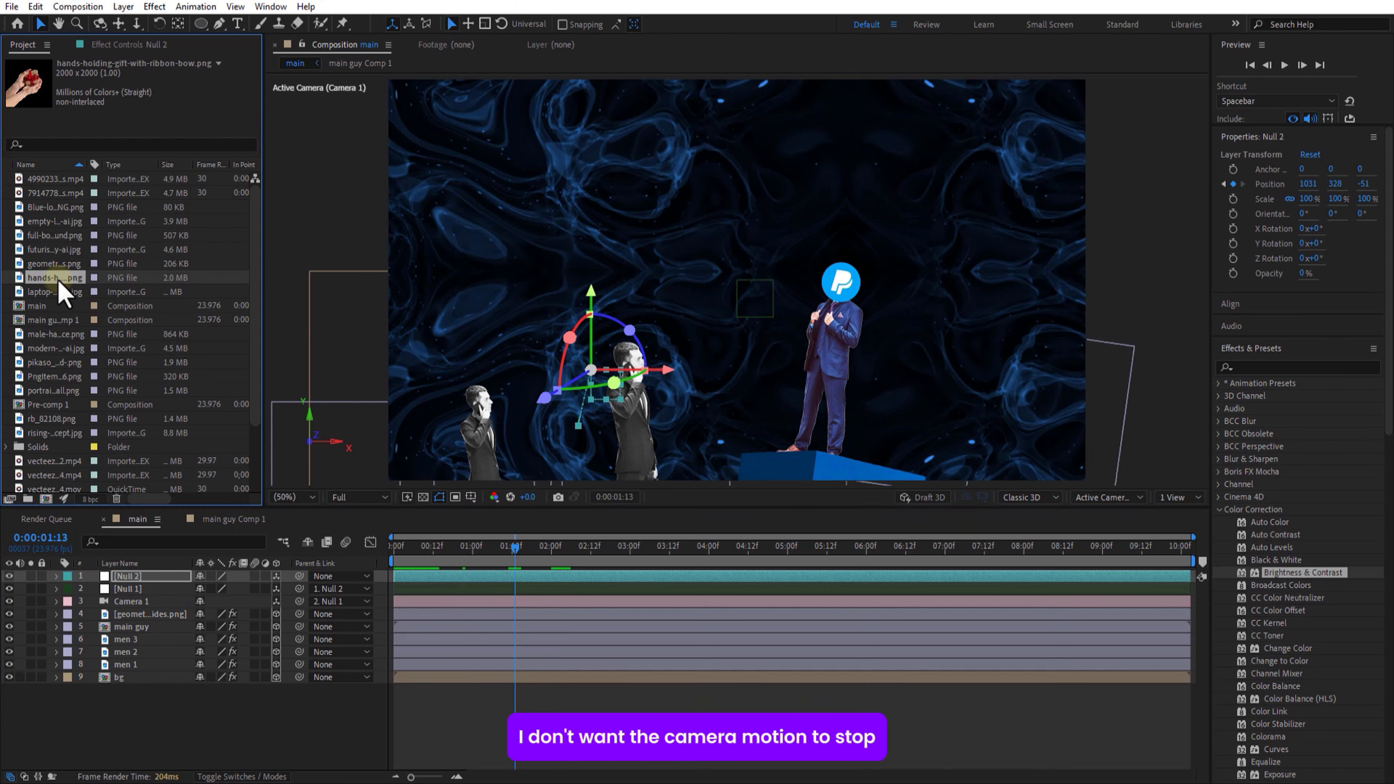
Add hands-holding-gift-with-ribbon-bow.png below Camera 1 as a 3D layer and set its Z rotation to 105°
{"action": "left_click_drag", "start_coordinate": [55, 277], "coordinate": [141, 609]}
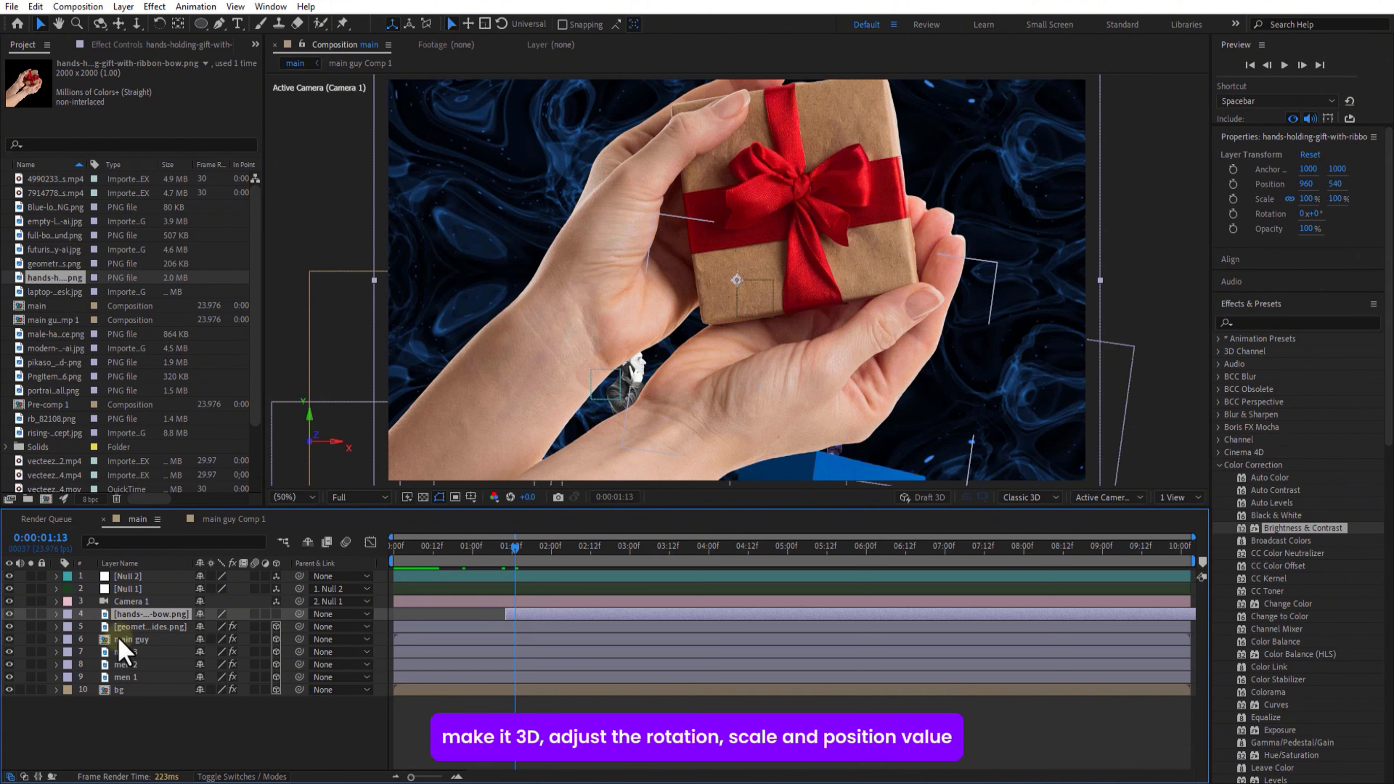
{"action": "left_click", "coordinate": [277, 614]}
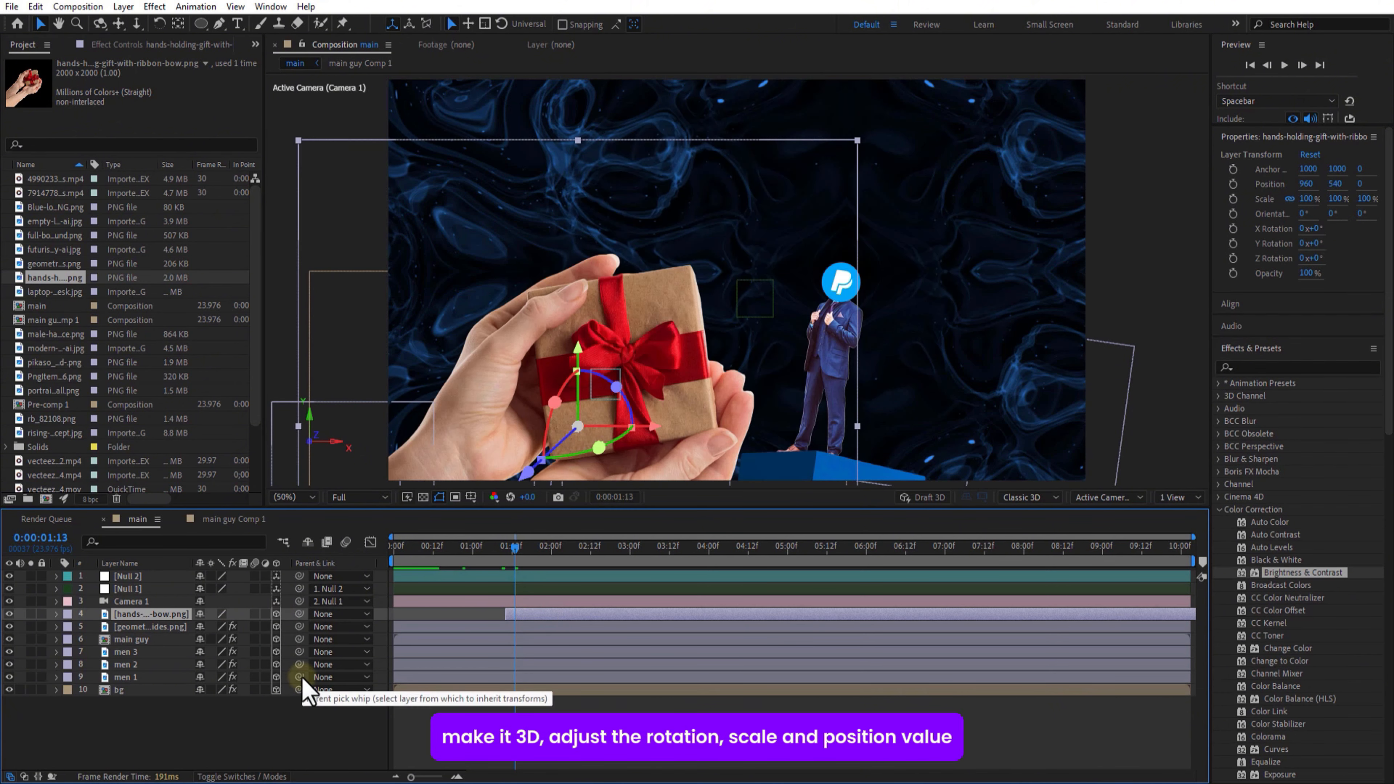
{"action": "key", "text": "r"}
{"action": "left_click_drag", "start_coordinate": [216, 664], "coordinate": [290, 661]}
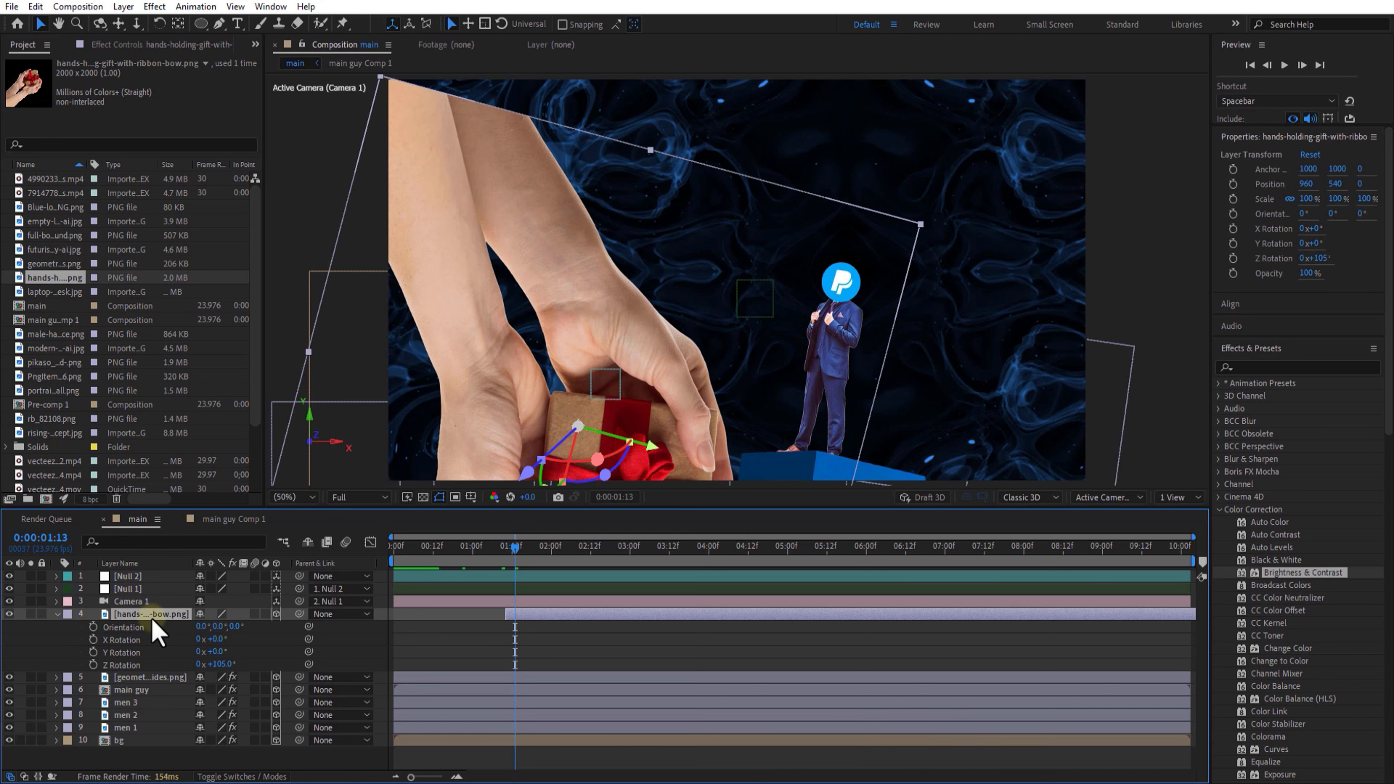
Scale the gift-hands layer to 87%, move it to the upper-left of the frame and set its Z rotation to 87°
{"action": "key", "text": "s"}
{"action": "mouse_move", "coordinate": [223, 628]}
{"action": "left_mouse_down"}
{"action": "mouse_move", "coordinate": [200, 634]}
{"action": "mouse_move", "coordinate": [237, 626]}
{"action": "left_mouse_up"}
{"action": "left_click_drag", "start_coordinate": [508, 220], "coordinate": [537, 209]}
{"action": "left_click", "coordinate": [151, 615]}
{"action": "key", "text": "r"}
{"action": "mouse_move", "coordinate": [219, 665]}
{"action": "left_mouse_down"}
{"action": "mouse_move", "coordinate": [234, 663]}
{"action": "mouse_move", "coordinate": [205, 663]}
{"action": "left_mouse_up"}
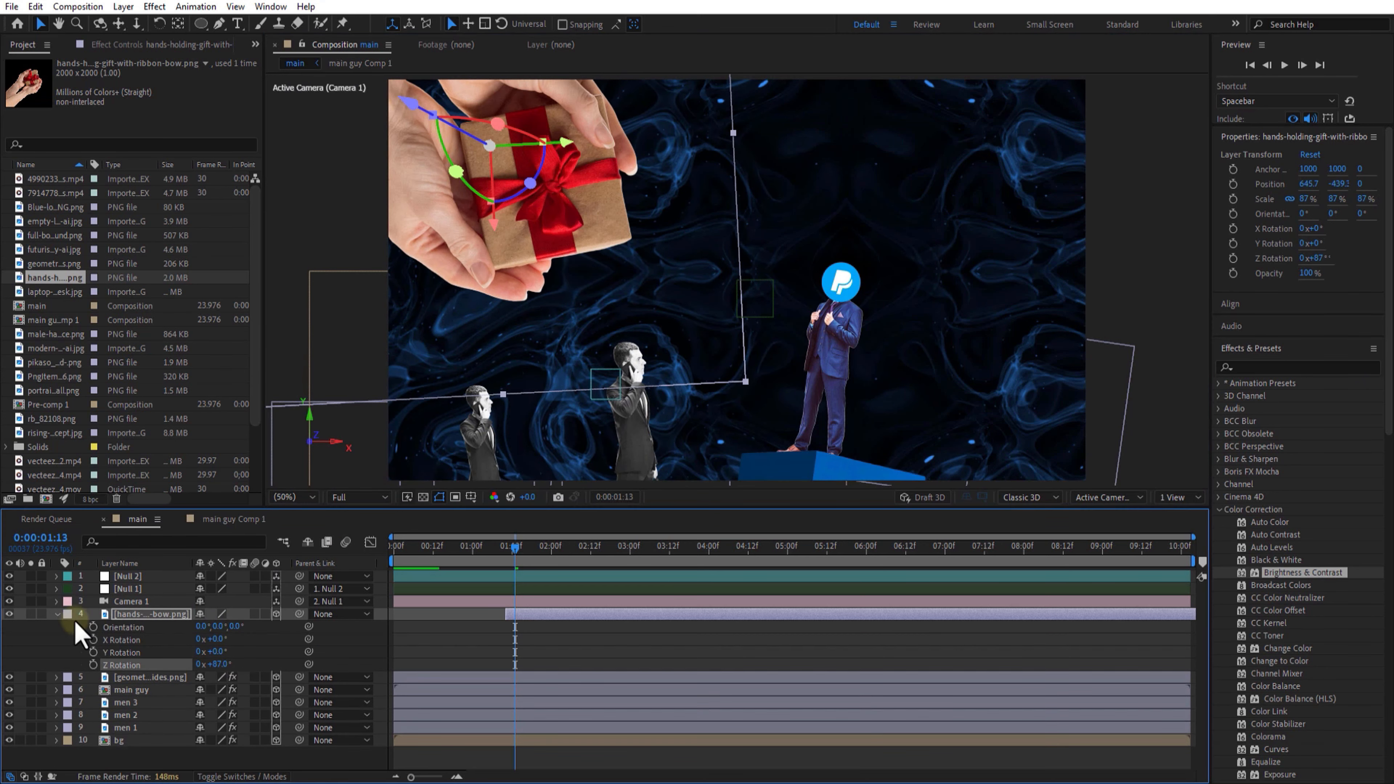
{"action": "left_click", "coordinate": [56, 614]}
Duplicate the gift-hands layer, move the copy to X 2414.7 on the opposite side of the frame and set its Z rotation to 170°
{"action": "key", "text": "ctrl+d"}
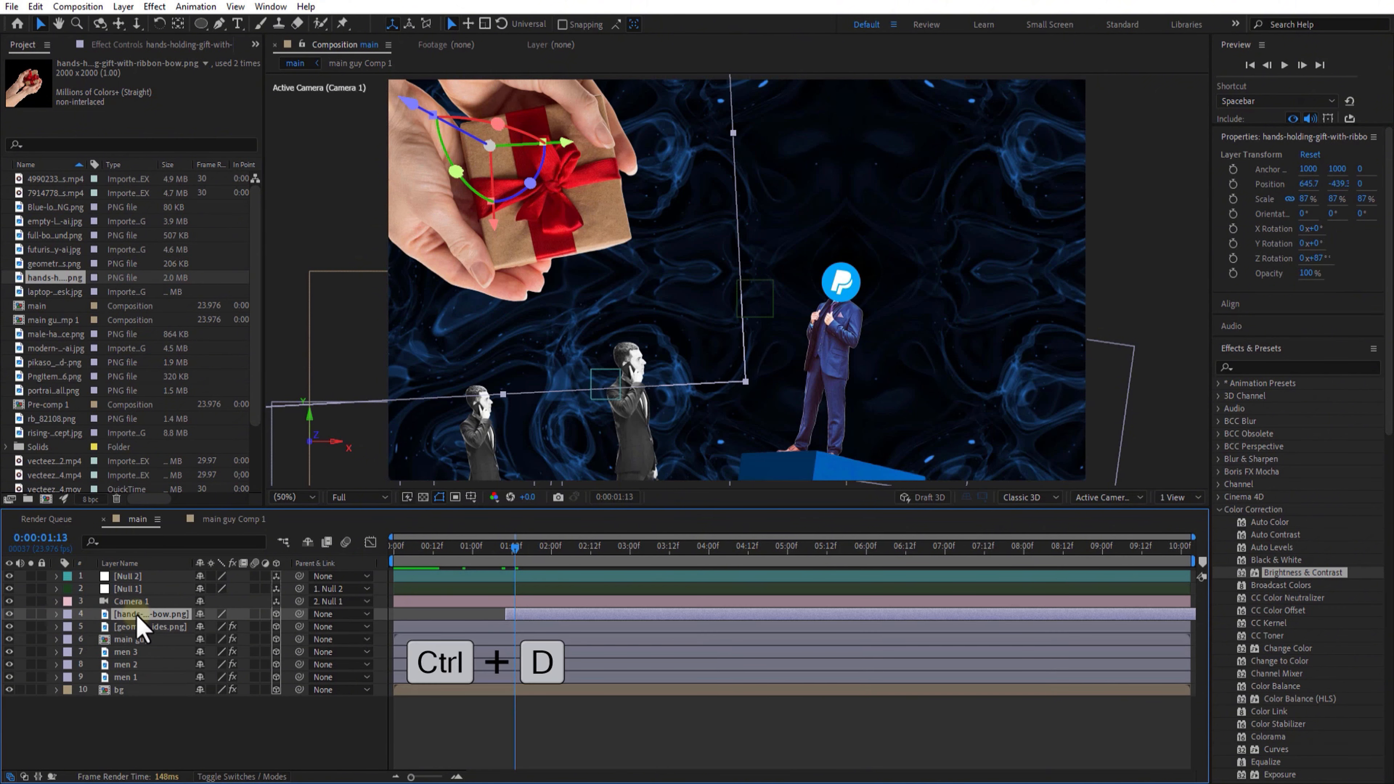
{"action": "key", "text": "p"}
{"action": "left_click_drag", "start_coordinate": [211, 627], "coordinate": [262, 642]}
{"action": "left_click", "coordinate": [158, 615]}
{"action": "key", "text": "r"}
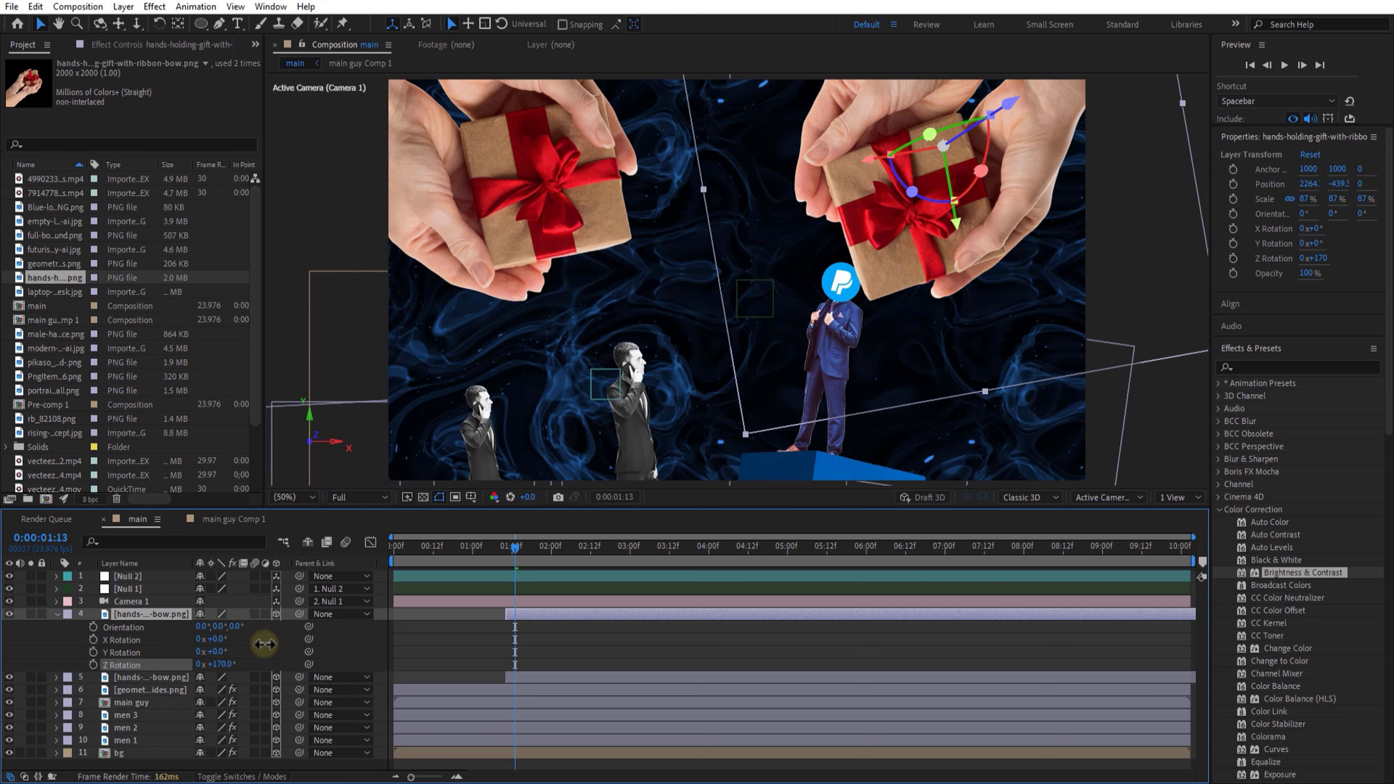
{"action": "key", "text": "shift+r"}
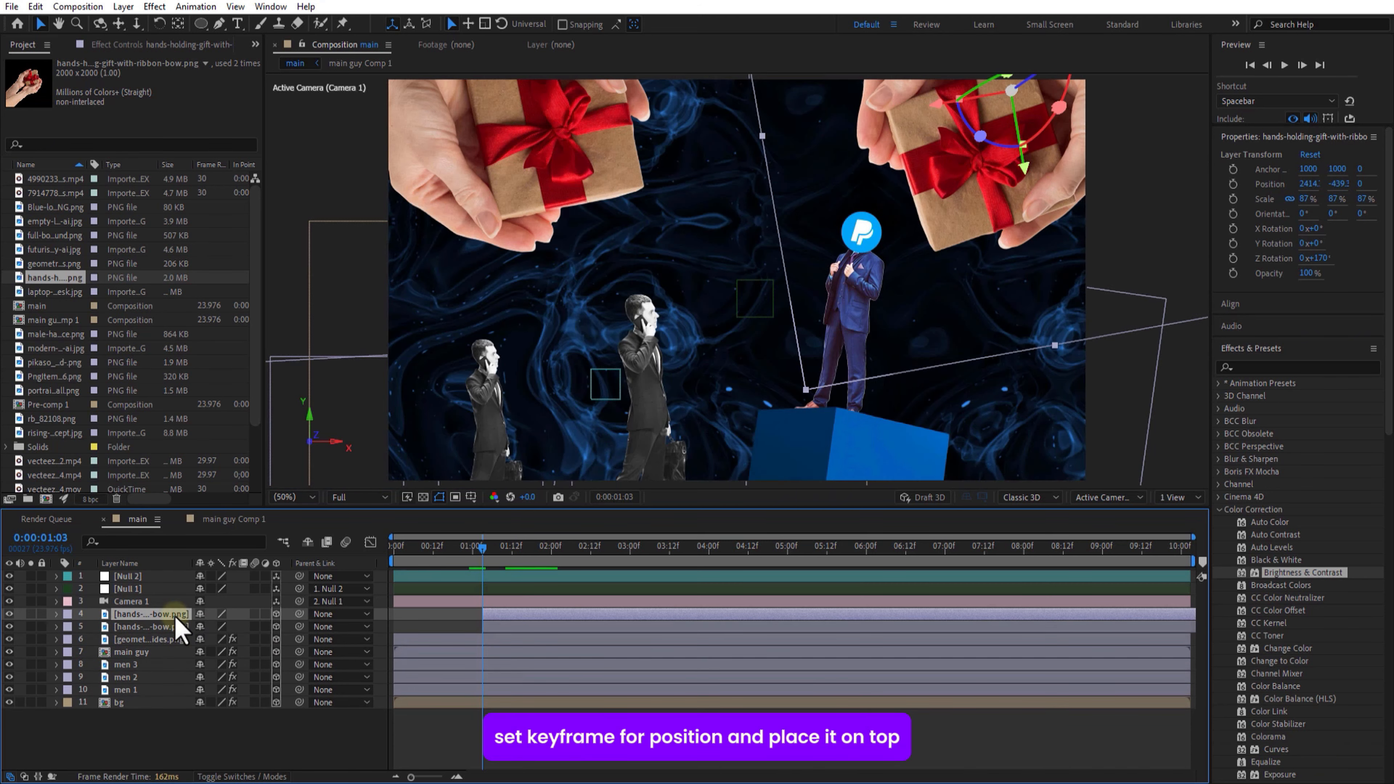
Keyframe the right gift-hands layer's position at Y -1116.3 at 0:00:01:03 and bring it down to Y -448.3 at 0:00:01:12
{"action": "key", "text": "p"}
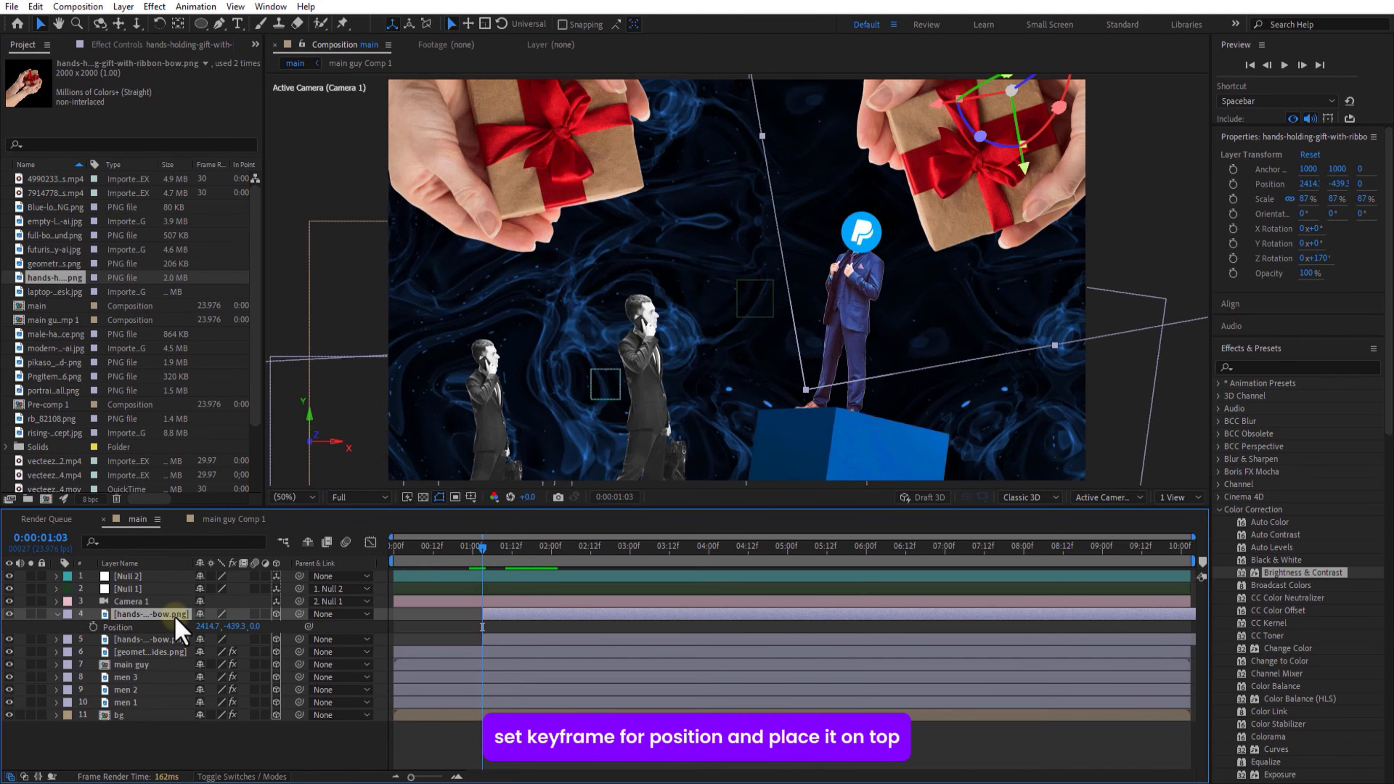
{"action": "left_click", "coordinate": [93, 627]}
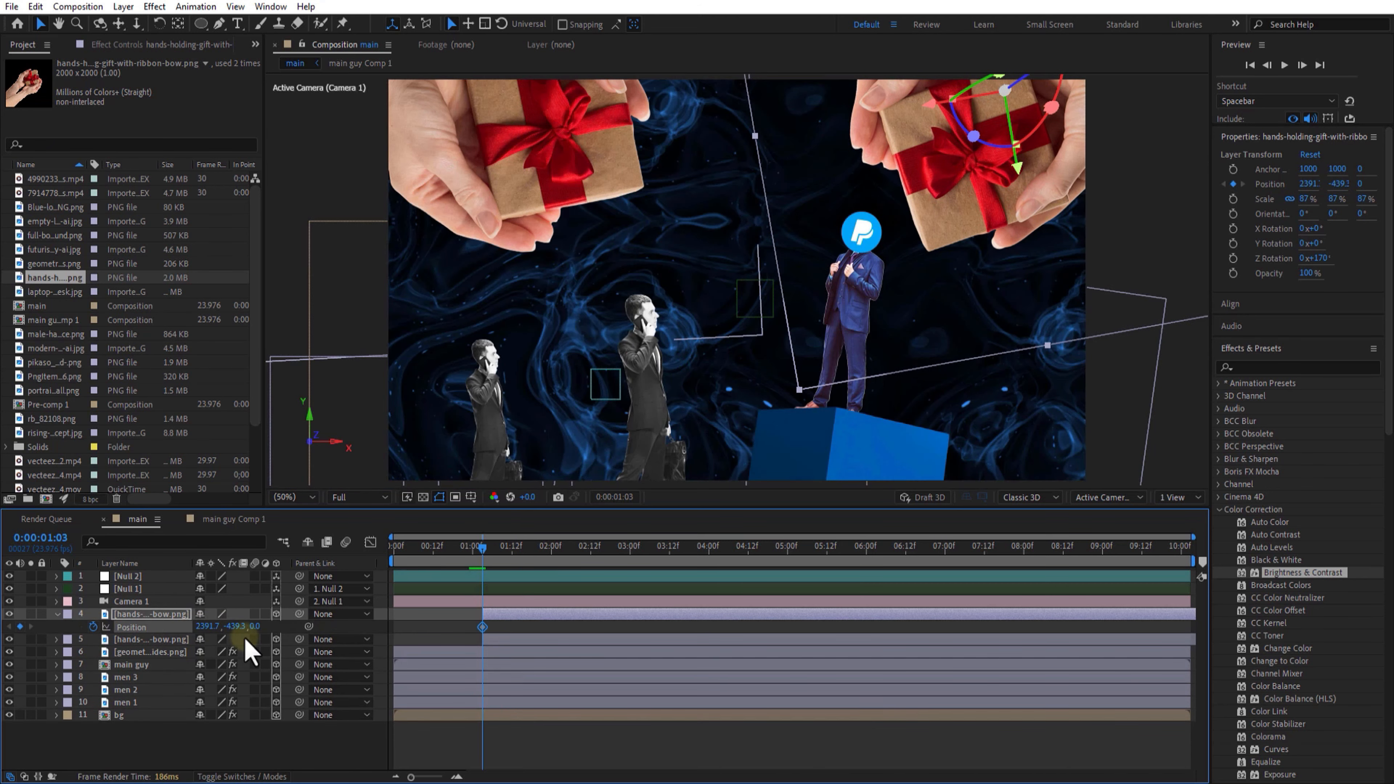
{"action": "left_click_drag", "start_coordinate": [241, 626], "coordinate": [400, 626]}
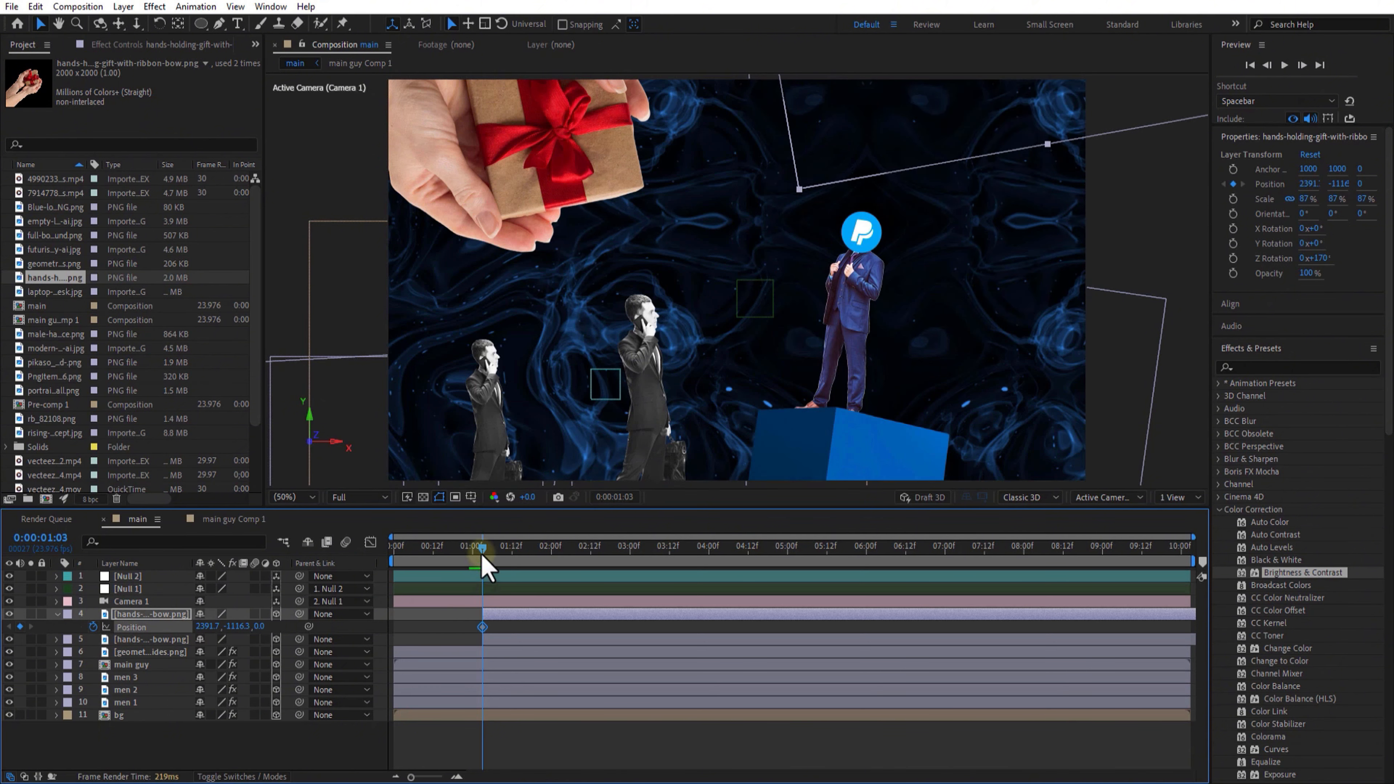
{"action": "left_click_drag", "start_coordinate": [482, 555], "coordinate": [512, 558]}
{"action": "left_click_drag", "start_coordinate": [230, 626], "coordinate": [801, 572]}
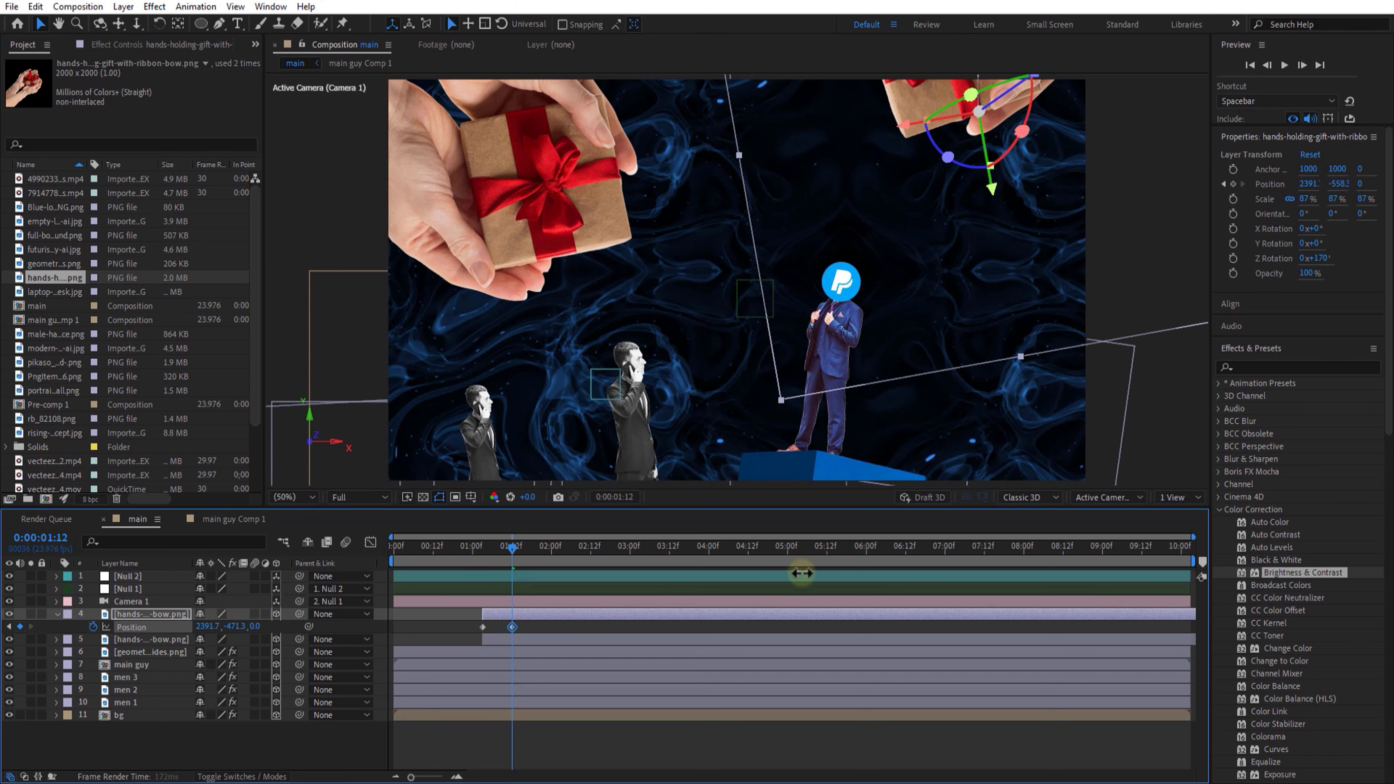
Keyframe the left gift-hands layer's position at Y -1053.3 at 0:00:01:03 and bring it down to Y -504.3 at 0:00:01:12
{"action": "left_click_drag", "start_coordinate": [512, 557], "coordinate": [483, 562]}
{"action": "left_click", "coordinate": [490, 639]}
{"action": "key", "text": "p"}
{"action": "left_click", "coordinate": [93, 653]}
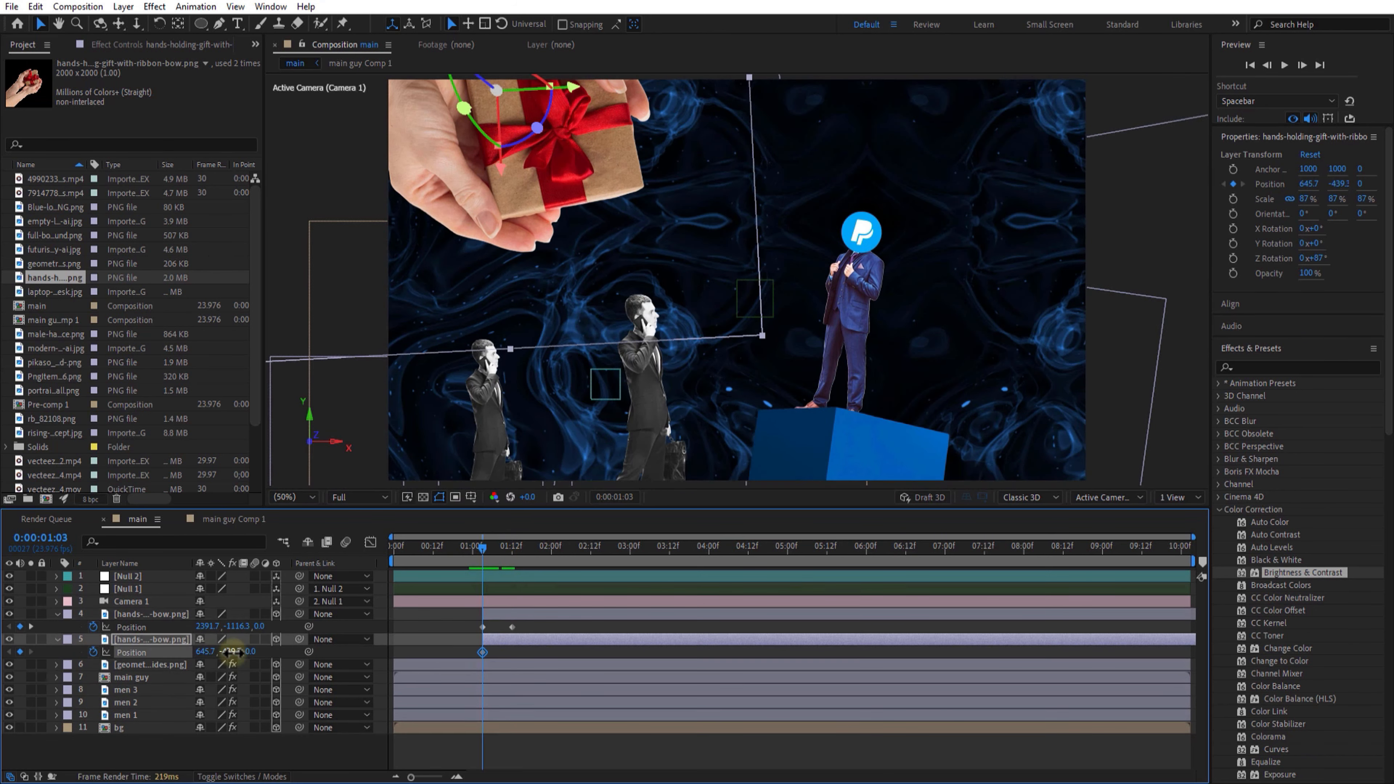
{"action": "left_click_drag", "start_coordinate": [233, 653], "coordinate": [5, 654]}
{"action": "left_click_drag", "start_coordinate": [483, 555], "coordinate": [512, 556]}
{"action": "left_click_drag", "start_coordinate": [233, 653], "coordinate": [639, 654]}
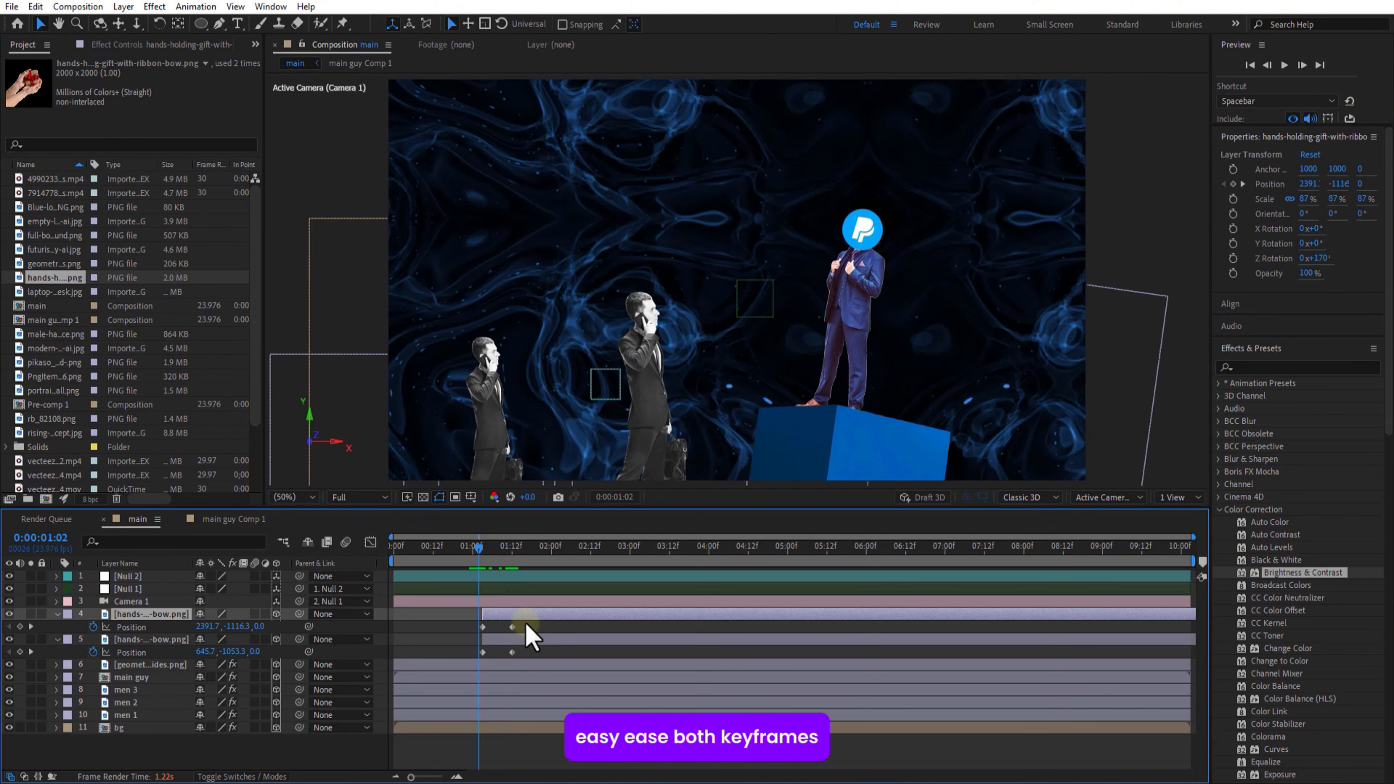
Apply Easy Ease to the position keyframes of both gift-hands layers and check the motion up to 0:00:01:12
{"action": "left_click_drag", "start_coordinate": [525, 623], "coordinate": [480, 657]}
{"action": "right_click", "coordinate": [482, 627]}
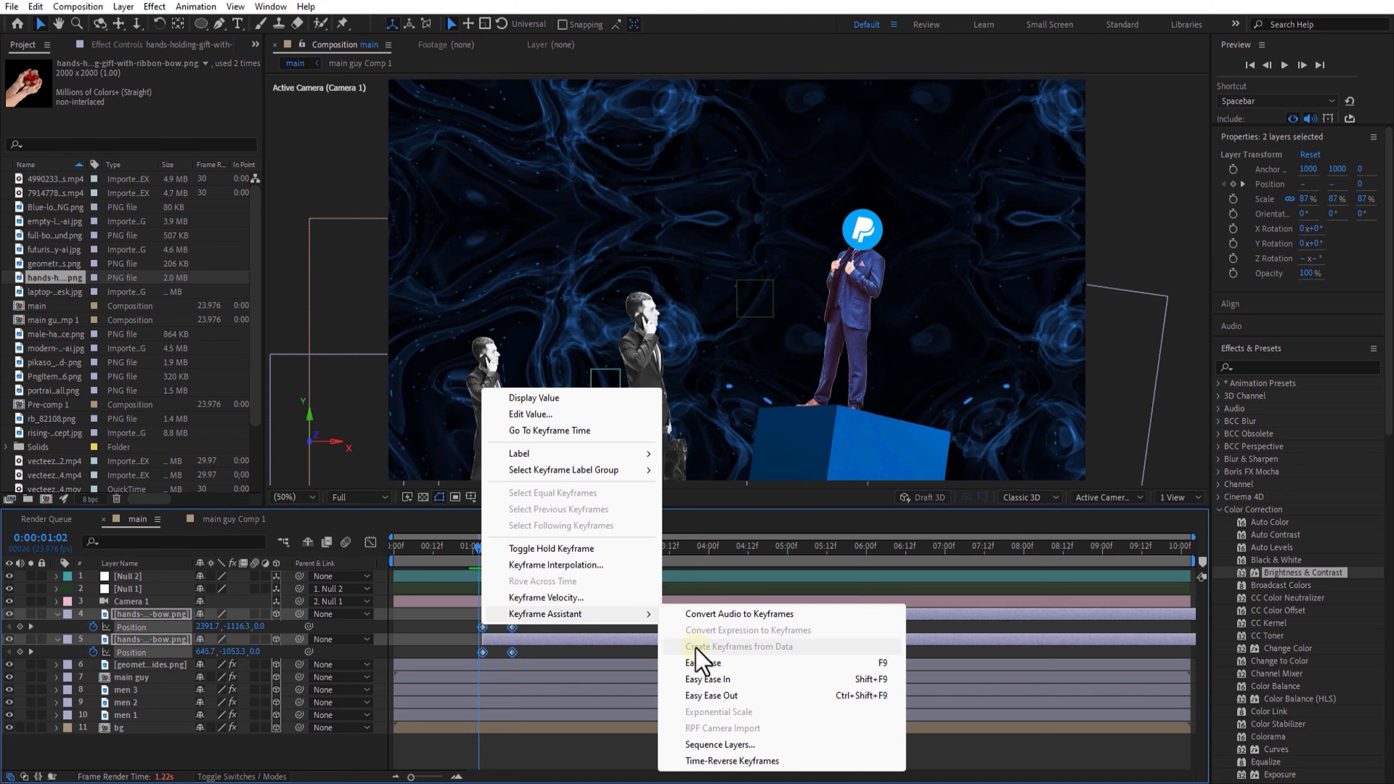
{"action": "left_click", "coordinate": [701, 660]}
{"action": "left_click", "coordinate": [508, 549]}
{"action": "left_click_drag", "start_coordinate": [509, 561], "coordinate": [513, 560]}
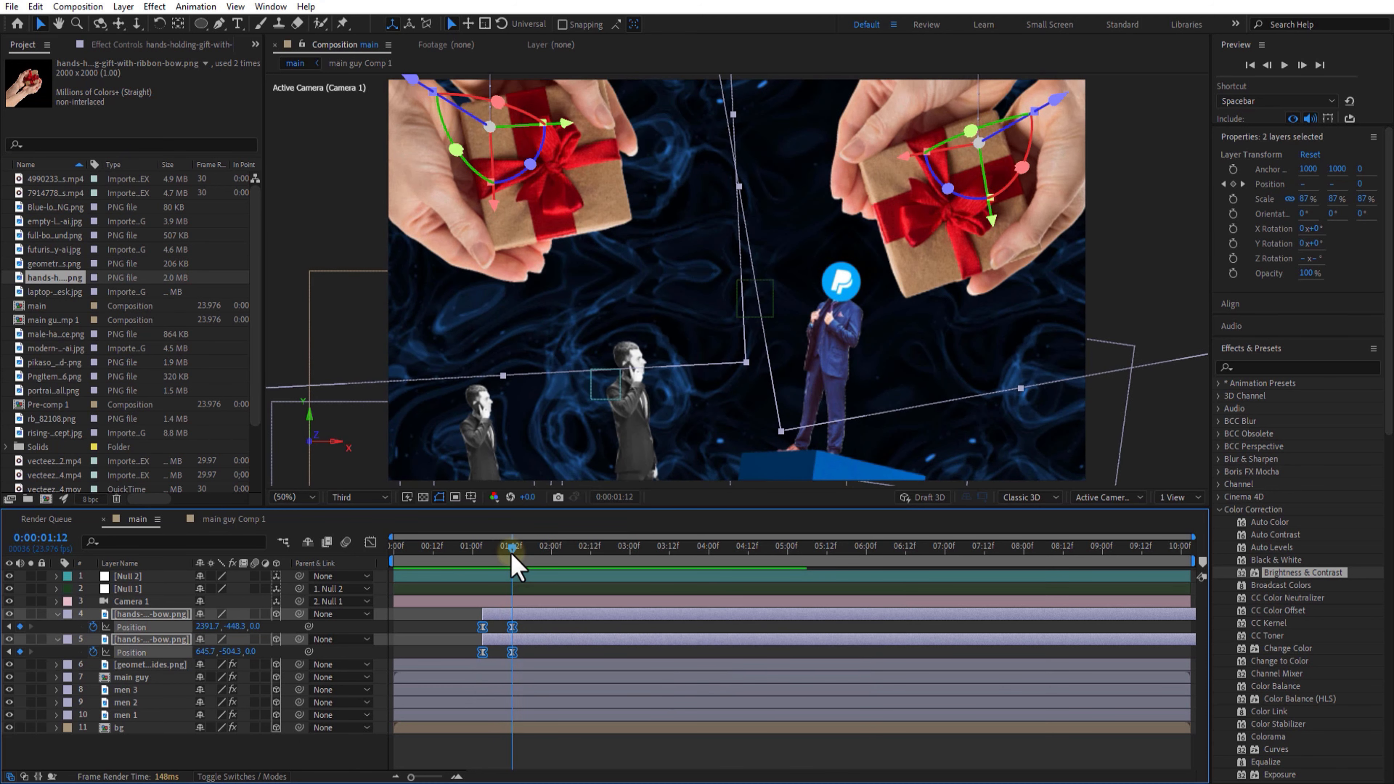
Reveal Null 2's keyframes and set its position at 0:00:01:13 to 1232, 328, 272
{"action": "left_click", "coordinate": [160, 577]}
{"action": "key", "text": "u"}
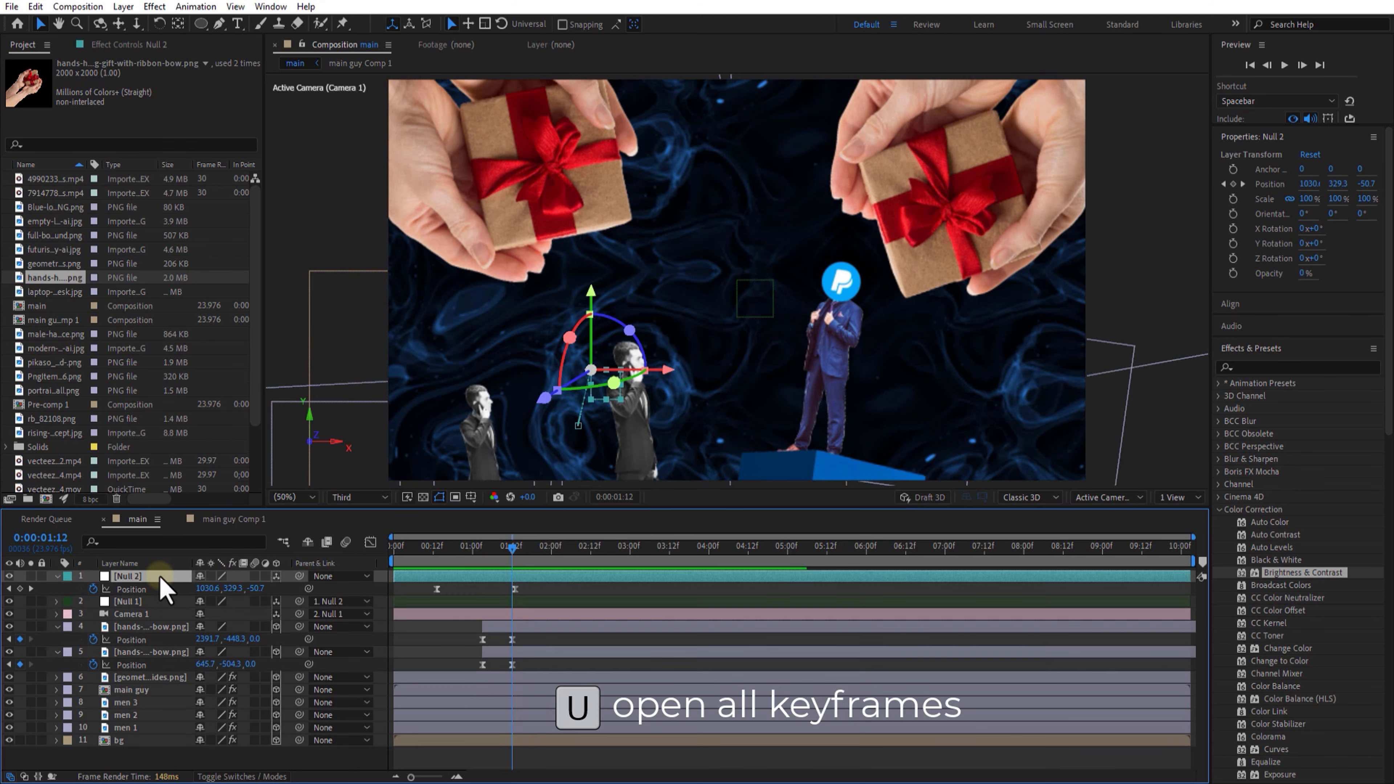
{"action": "mouse_move", "coordinate": [512, 550]}
{"action": "left_mouse_down"}
{"action": "mouse_move", "coordinate": [484, 554]}
{"action": "mouse_move", "coordinate": [515, 560]}
{"action": "left_mouse_up"}
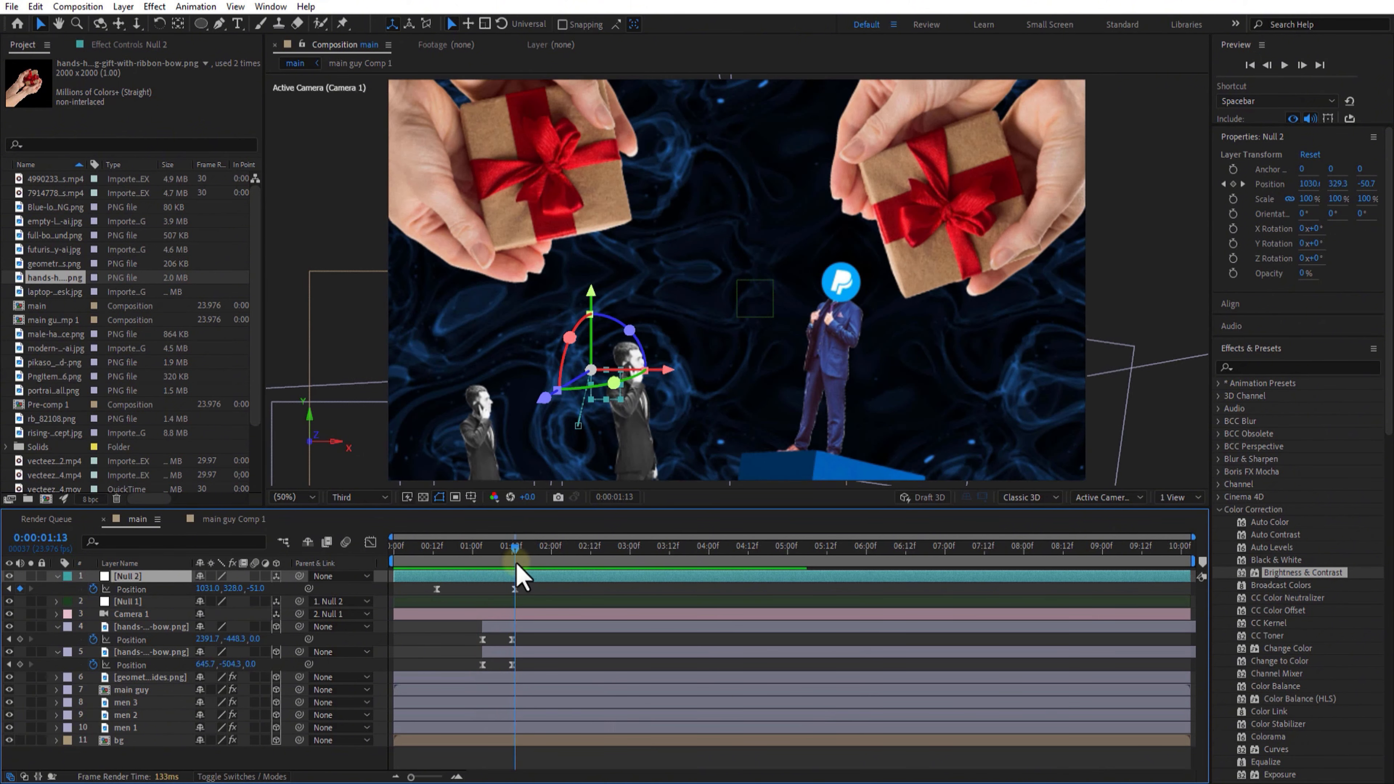
{"action": "left_click_drag", "start_coordinate": [260, 588], "coordinate": [515, 560]}
{"action": "left_click", "coordinate": [136, 579]}
{"action": "left_click_drag", "start_coordinate": [211, 589], "coordinate": [348, 584]}
{"action": "left_click_drag", "start_coordinate": [514, 549], "coordinate": [515, 551]}
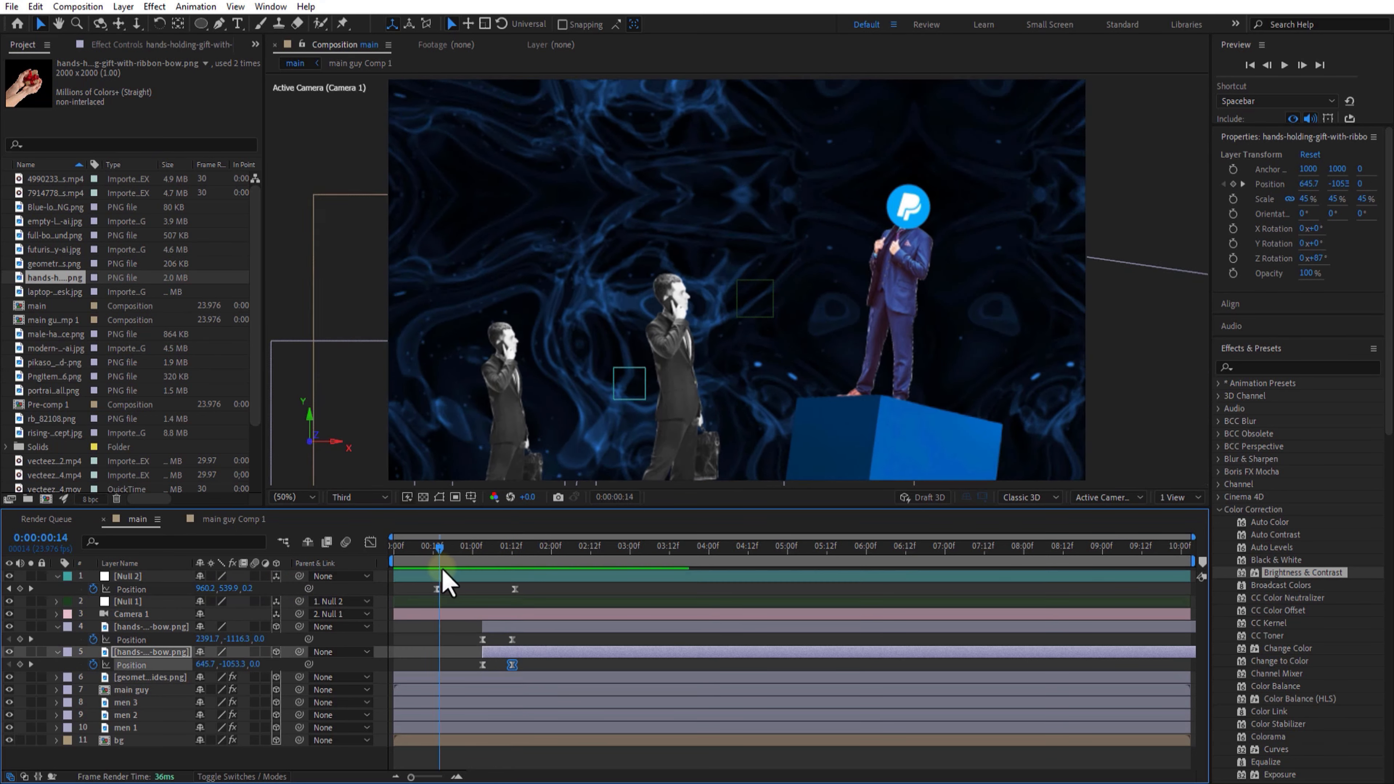
Reveal Null 1's keyframes and shift the position keyframes of Null 2 and both gift-hands layers forward in time to end at 0:00:02:12
{"action": "left_click", "coordinate": [136, 602]}
{"action": "left_click_drag", "start_coordinate": [443, 570], "coordinate": [513, 562]}
{"action": "key", "text": "u"}
{"action": "left_click_drag", "start_coordinate": [473, 615], "coordinate": [428, 585]}
{"action": "left_click_drag", "start_coordinate": [438, 590], "coordinate": [590, 590]}
{"action": "left_click_drag", "start_coordinate": [513, 641], "coordinate": [590, 642]}
{"action": "left_click_drag", "start_coordinate": [509, 666], "coordinate": [588, 665]}
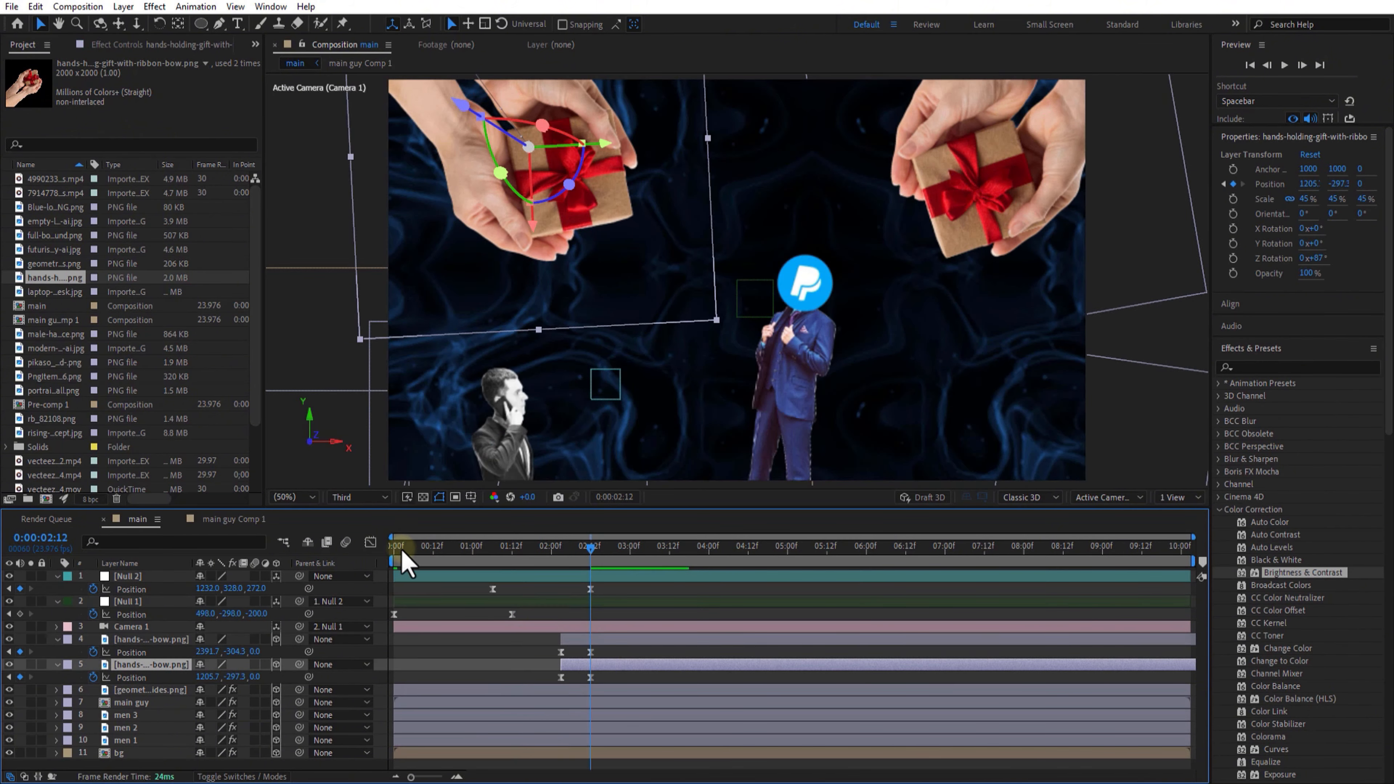
Preview the animation and move the final position keyframes of both gift-hands layers to about 0:00:03:00
{"action": "left_click", "coordinate": [394, 550]}
{"action": "key", "text": "space"}
{"action": "left_click_drag", "start_coordinate": [549, 553], "coordinate": [590, 566]}
{"action": "left_click", "coordinate": [606, 647]}
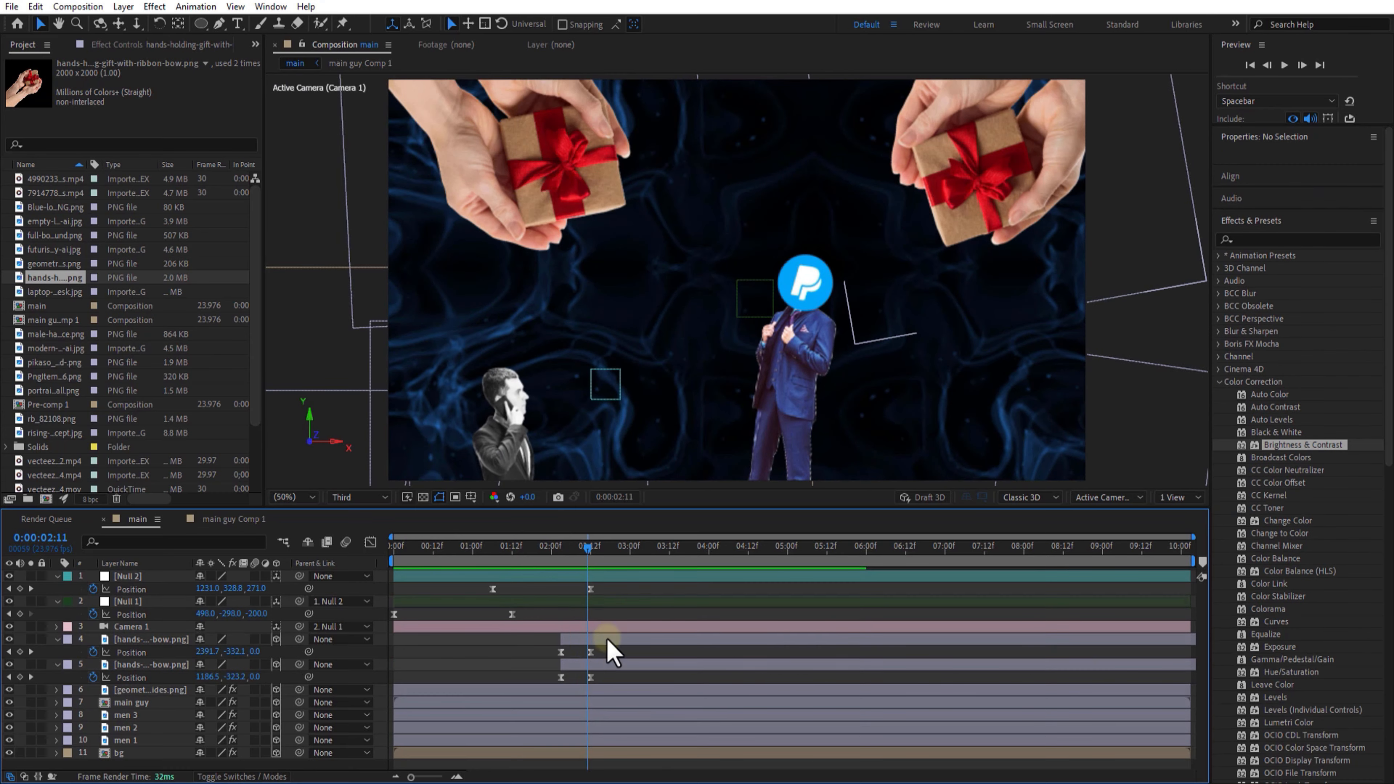
{"action": "left_click_drag", "start_coordinate": [591, 652], "coordinate": [630, 654]}
{"action": "left_click_drag", "start_coordinate": [590, 678], "coordinate": [629, 679]}
Shift both gift-hands layers earlier in time to start at about 0:00:01:10, and preview the animation
{"action": "left_click", "coordinate": [495, 549]}
{"action": "key", "text": "space"}
{"action": "left_click_drag", "start_coordinate": [549, 549], "coordinate": [561, 577]}
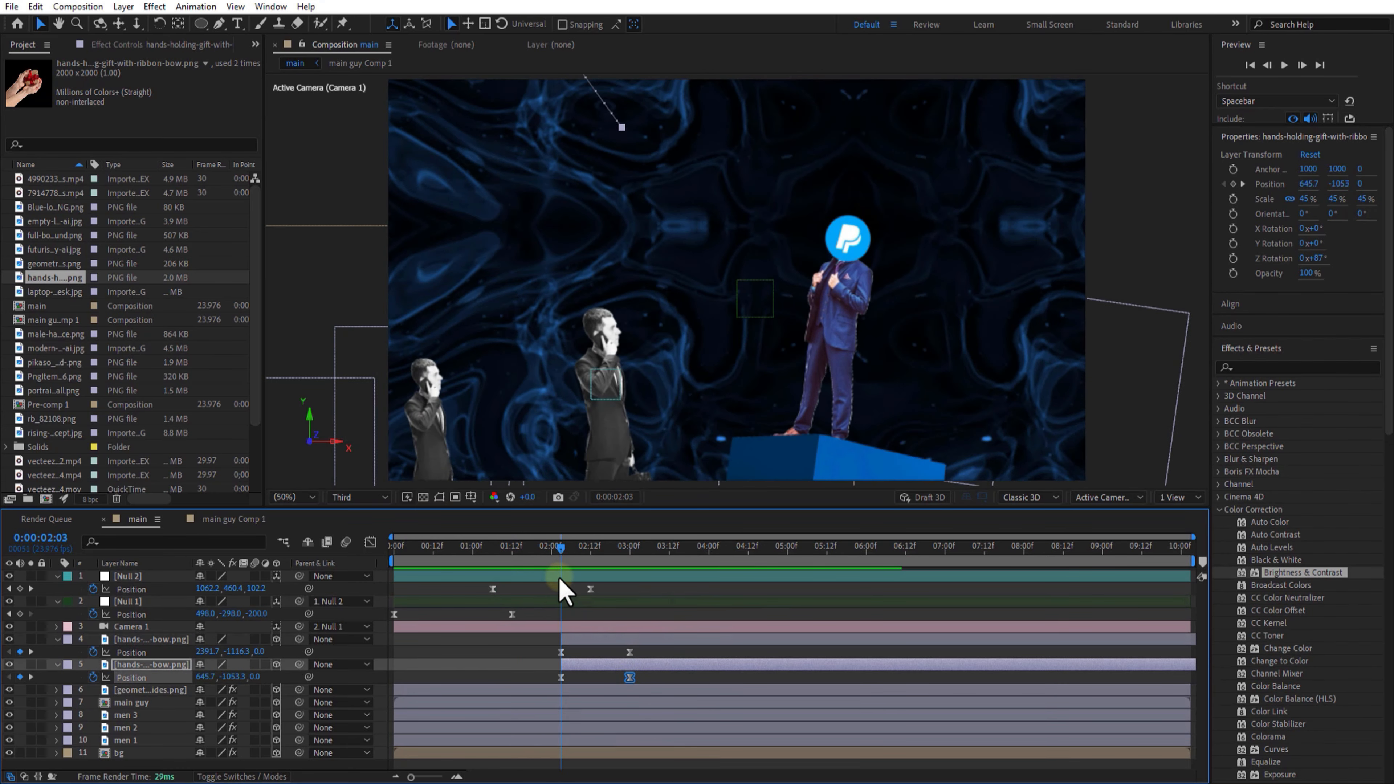
{"action": "left_click_drag", "start_coordinate": [577, 641], "coordinate": [545, 640]}
{"action": "left_click_drag", "start_coordinate": [575, 665], "coordinate": [544, 666]}
{"action": "left_click", "coordinate": [394, 549]}
{"action": "key", "text": "space"}
{"action": "left_click", "coordinate": [498, 549]}
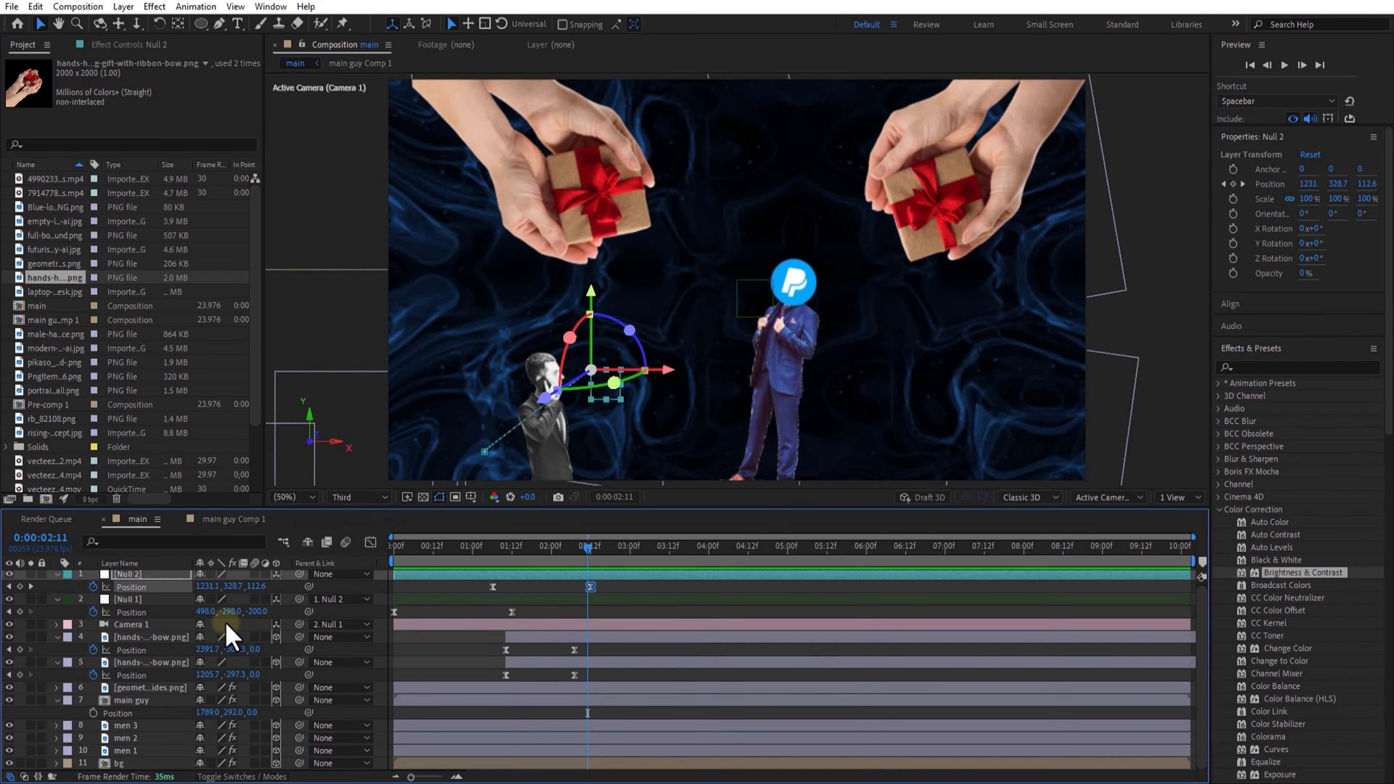
Collapse the expanded properties of the nulls, gift-hands and main guy layers in the timeline
{"action": "left_click", "coordinate": [57, 574]}
{"action": "left_click", "coordinate": [57, 599]}
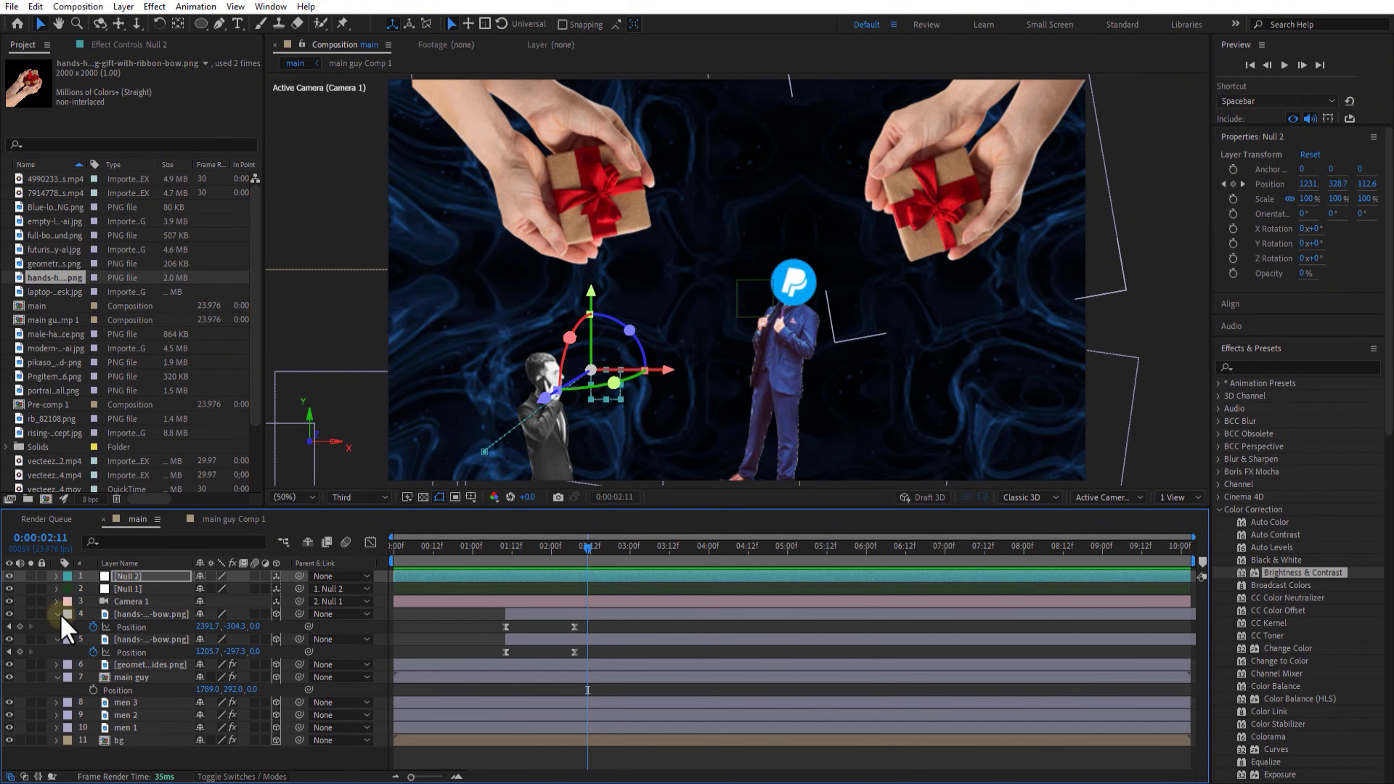
{"action": "left_click", "coordinate": [60, 631]}
{"action": "left_click", "coordinate": [57, 615]}
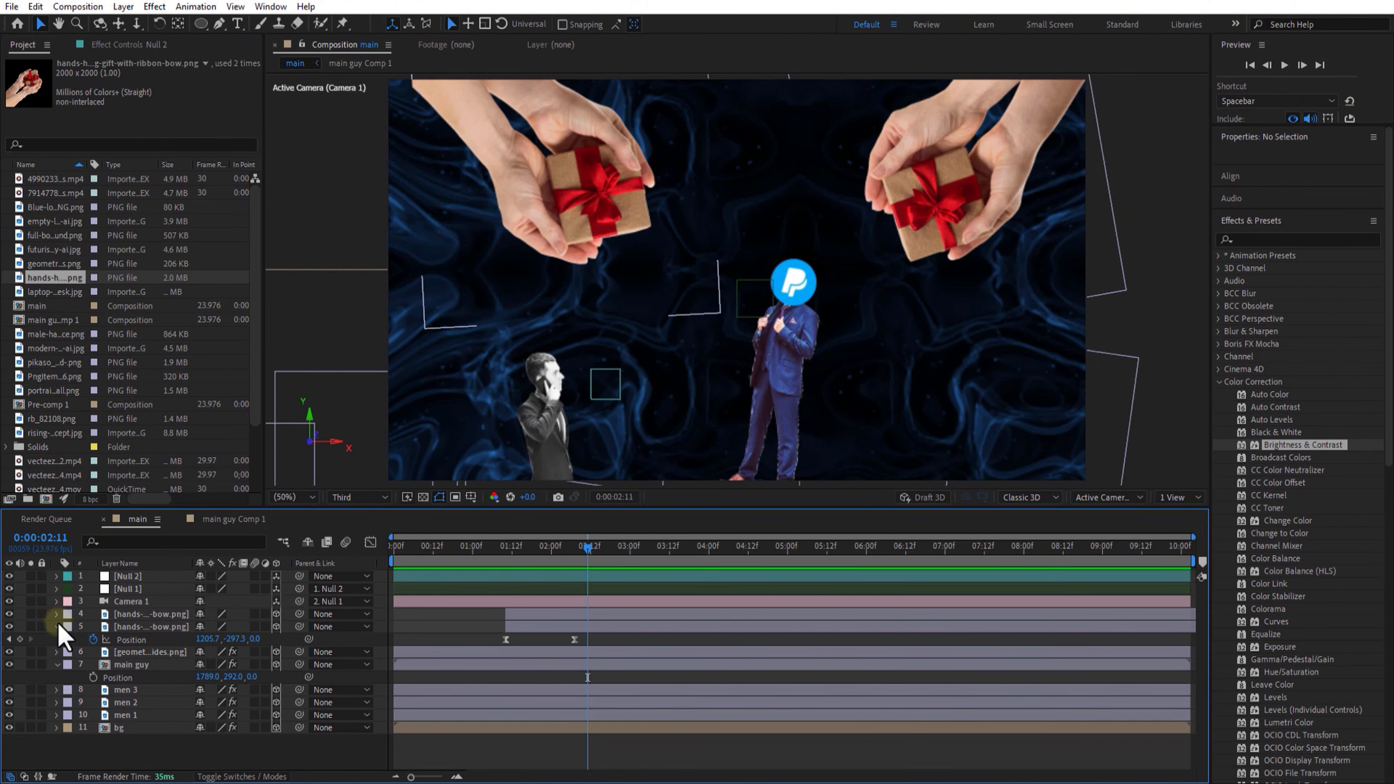
{"action": "left_click", "coordinate": [57, 627]}
{"action": "left_click", "coordinate": [57, 652]}
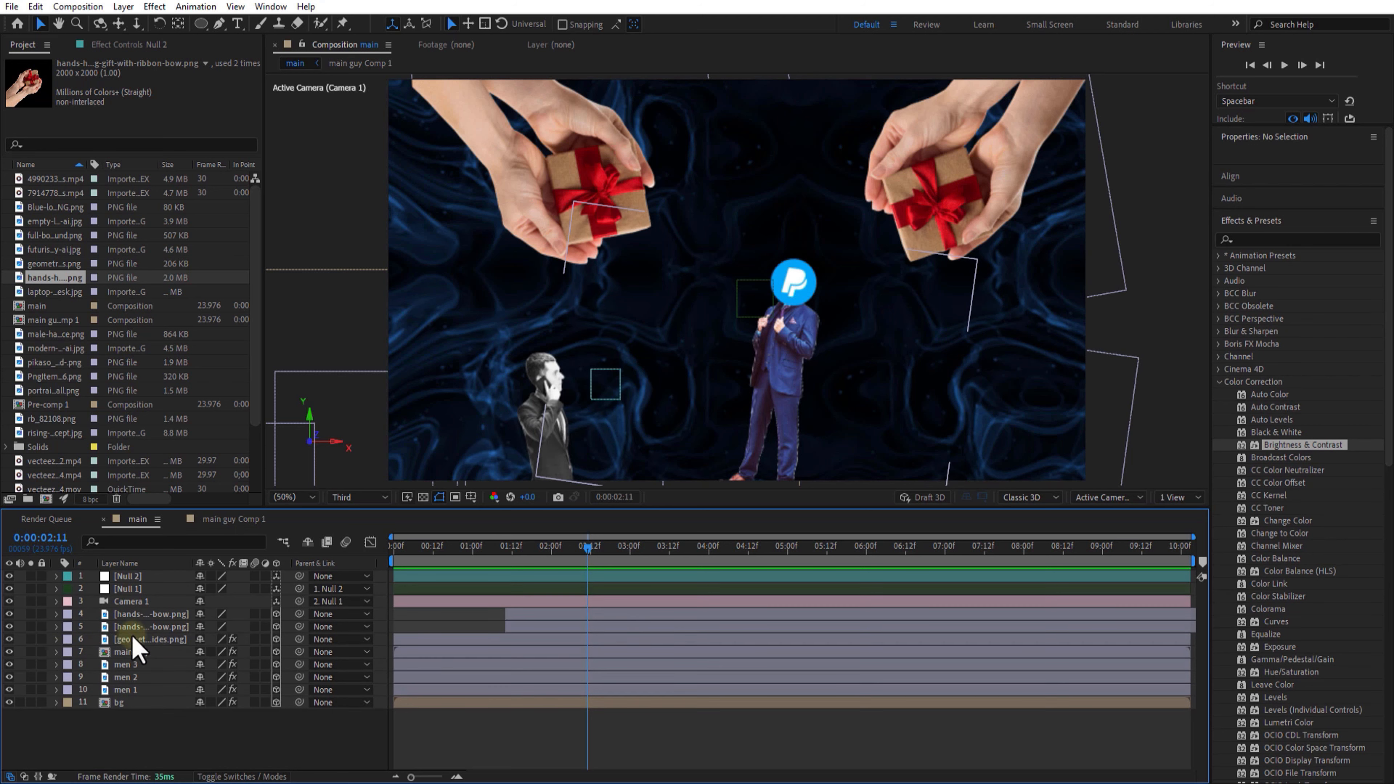
Turn on Camera 1's Depth of Field with zoom 828, focus distance 1770 and aperture 16.7 pixels, and preview the result
{"action": "left_click", "coordinate": [138, 602]}
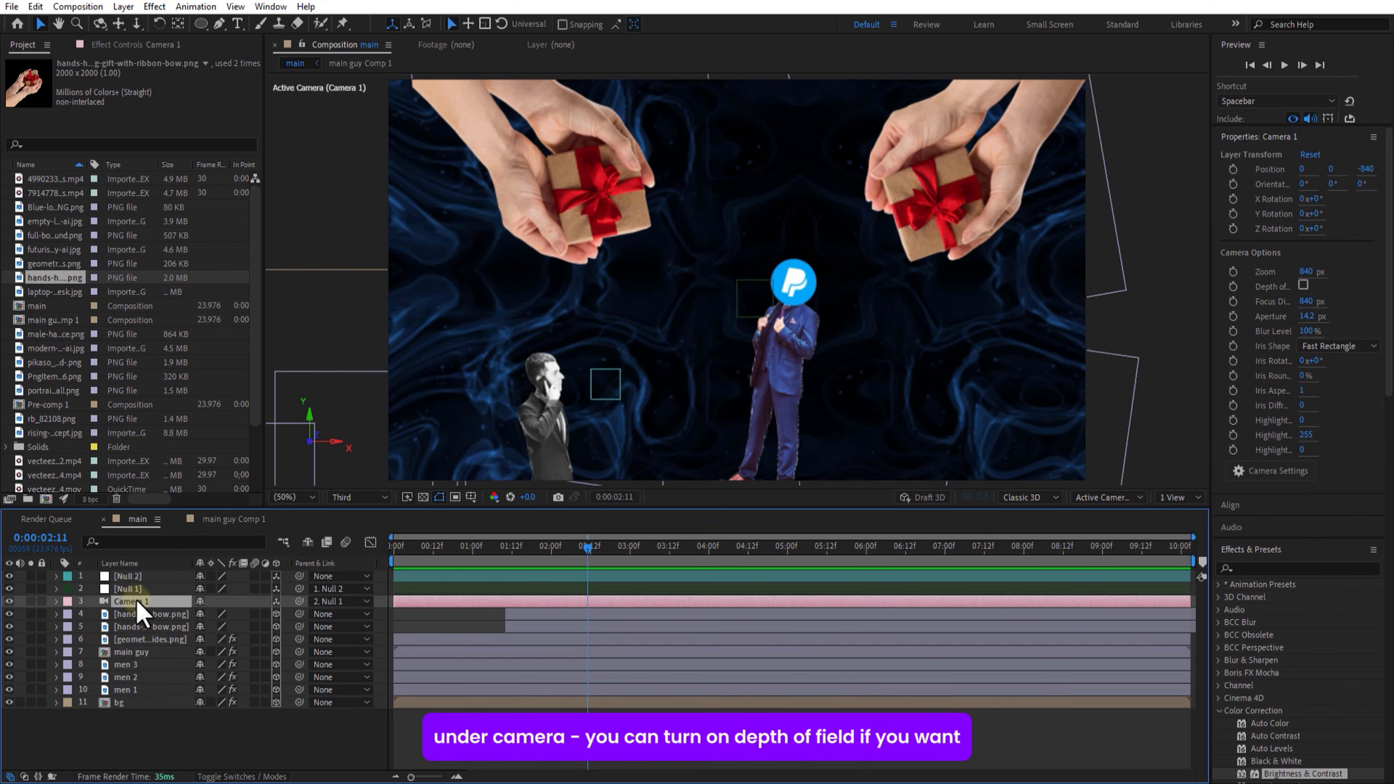
{"action": "left_click", "coordinate": [57, 602]}
{"action": "left_click", "coordinate": [70, 627]}
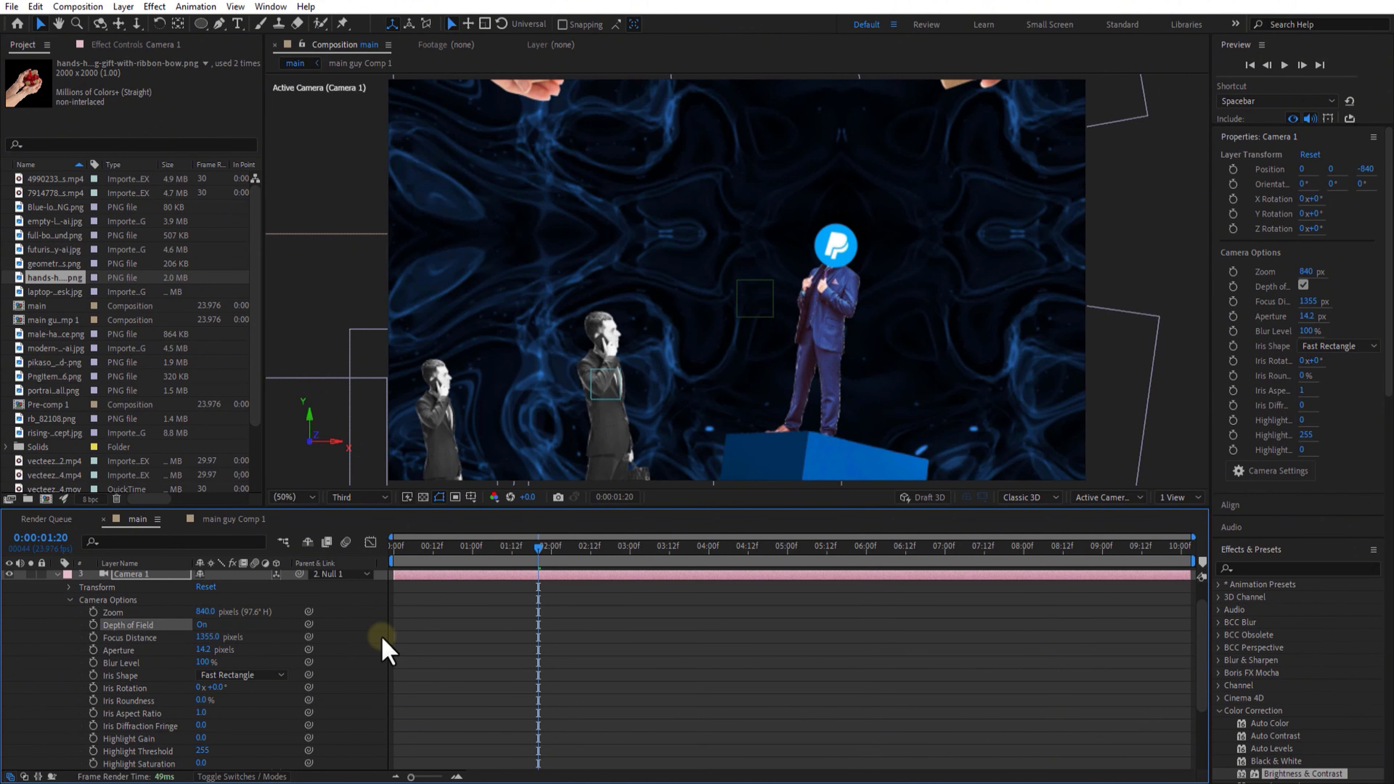
{"action": "key", "text": "space"}
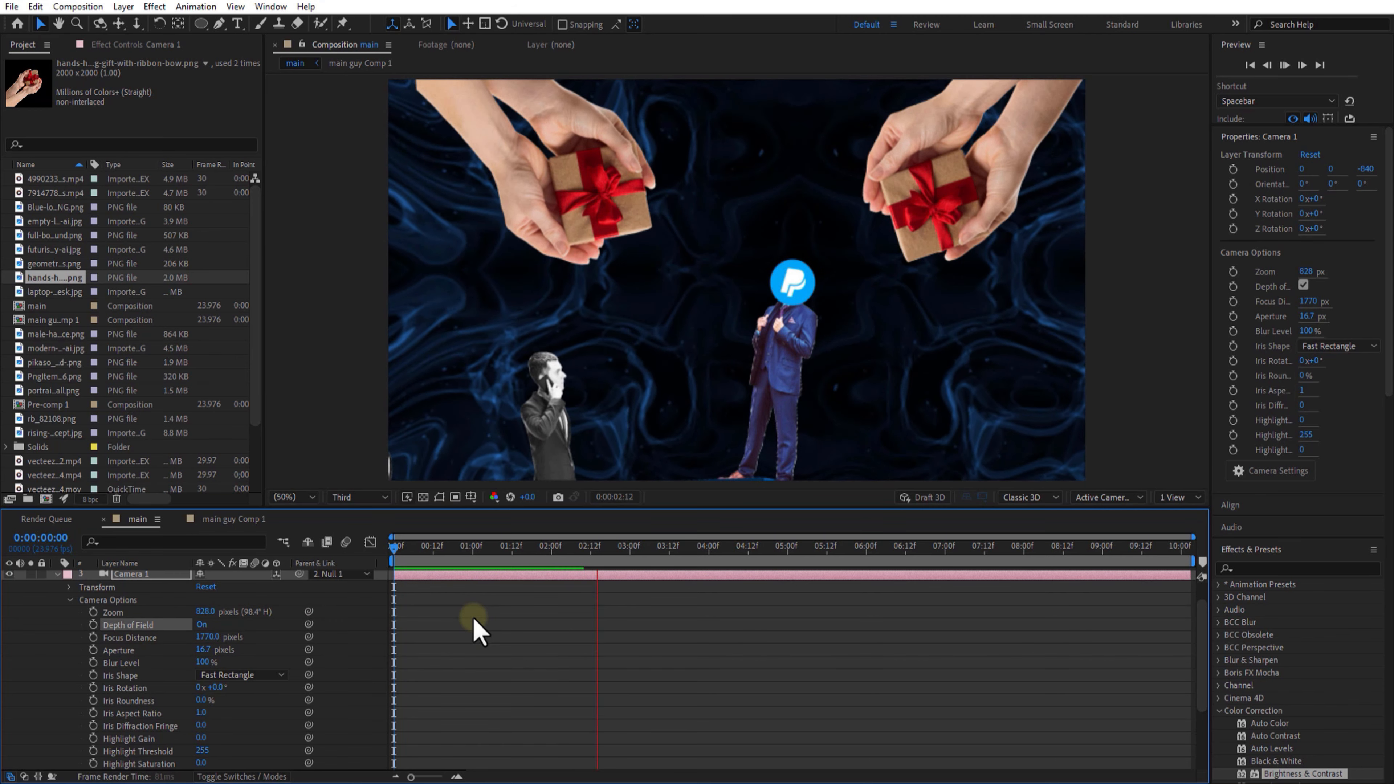
Set Camera 1's zoom to 795 pixels, check the frame at 0:00:02:02 and collapse the camera's properties
{"action": "left_click", "coordinate": [465, 565]}
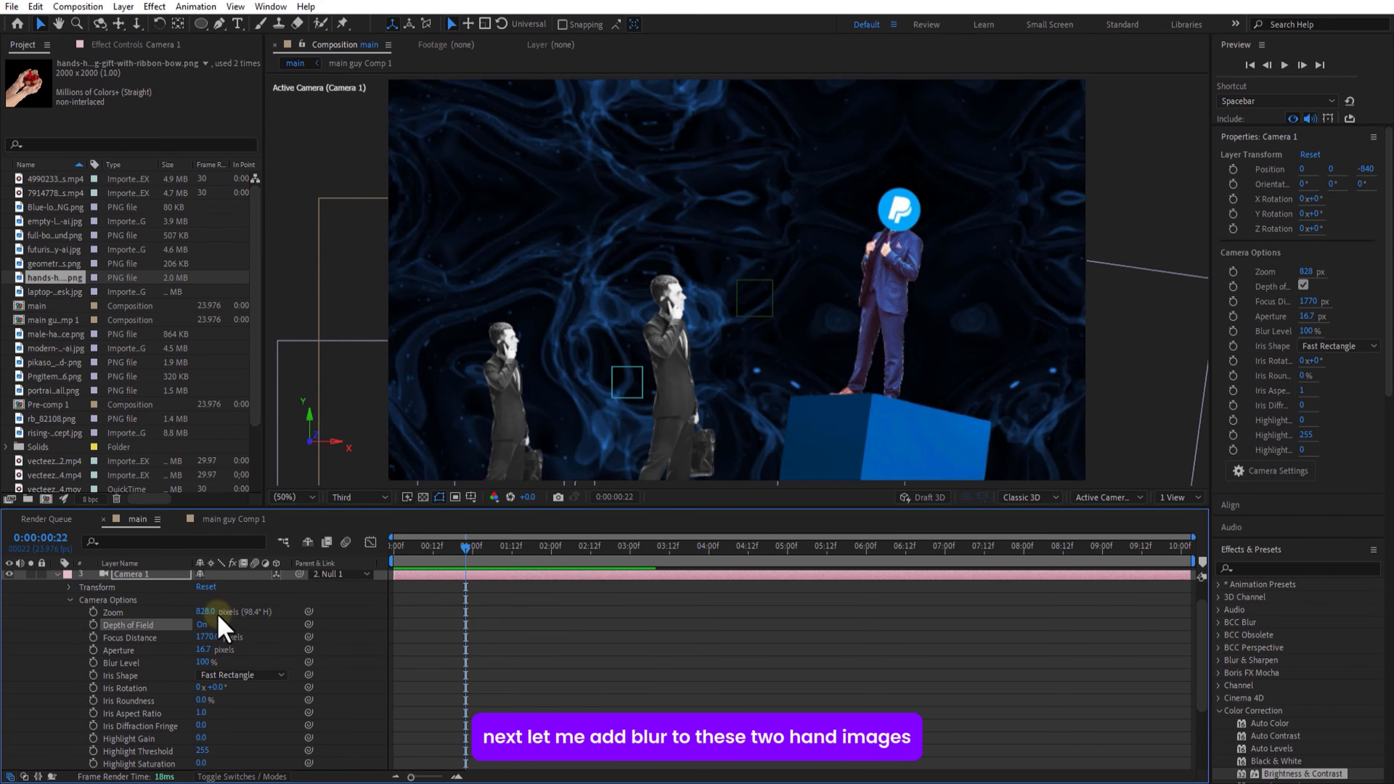
{"action": "left_click", "coordinate": [557, 546]}
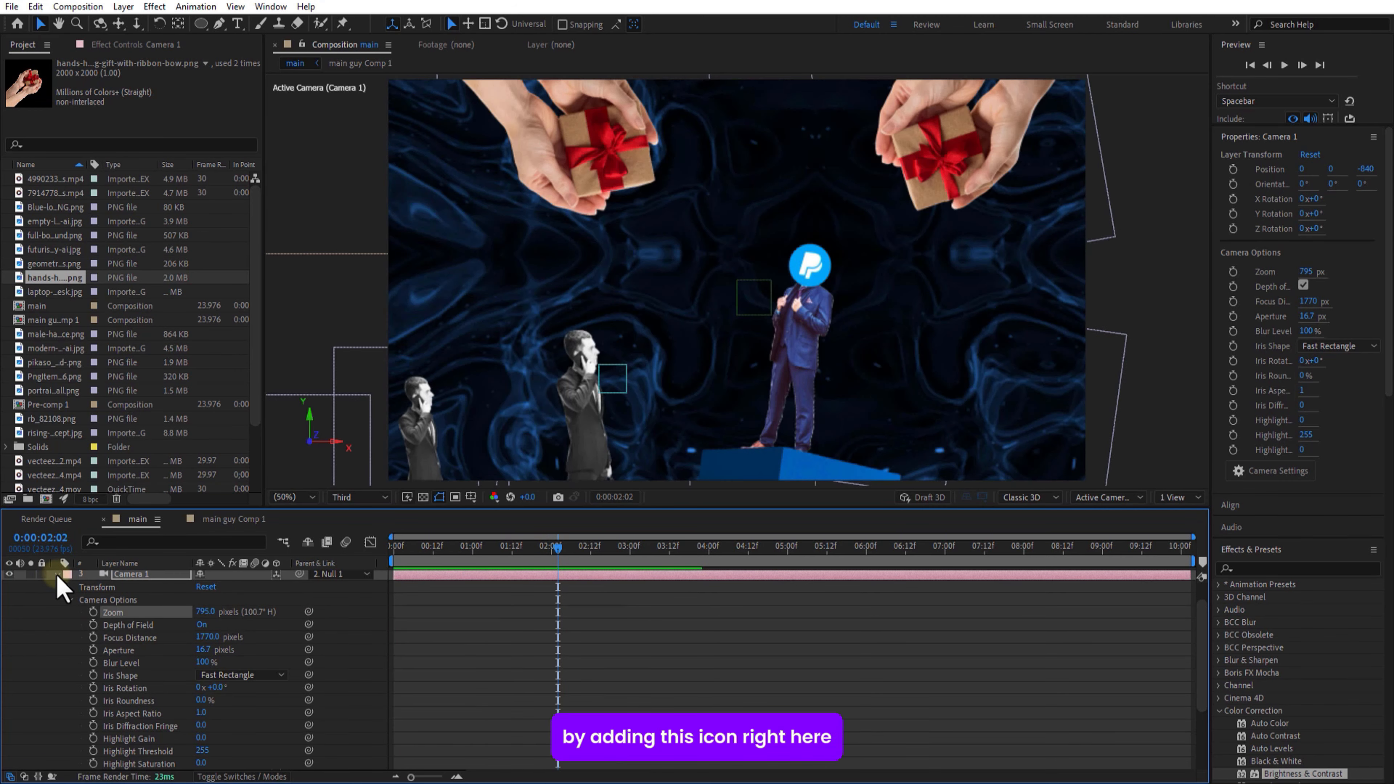
{"action": "left_click", "coordinate": [57, 574]}
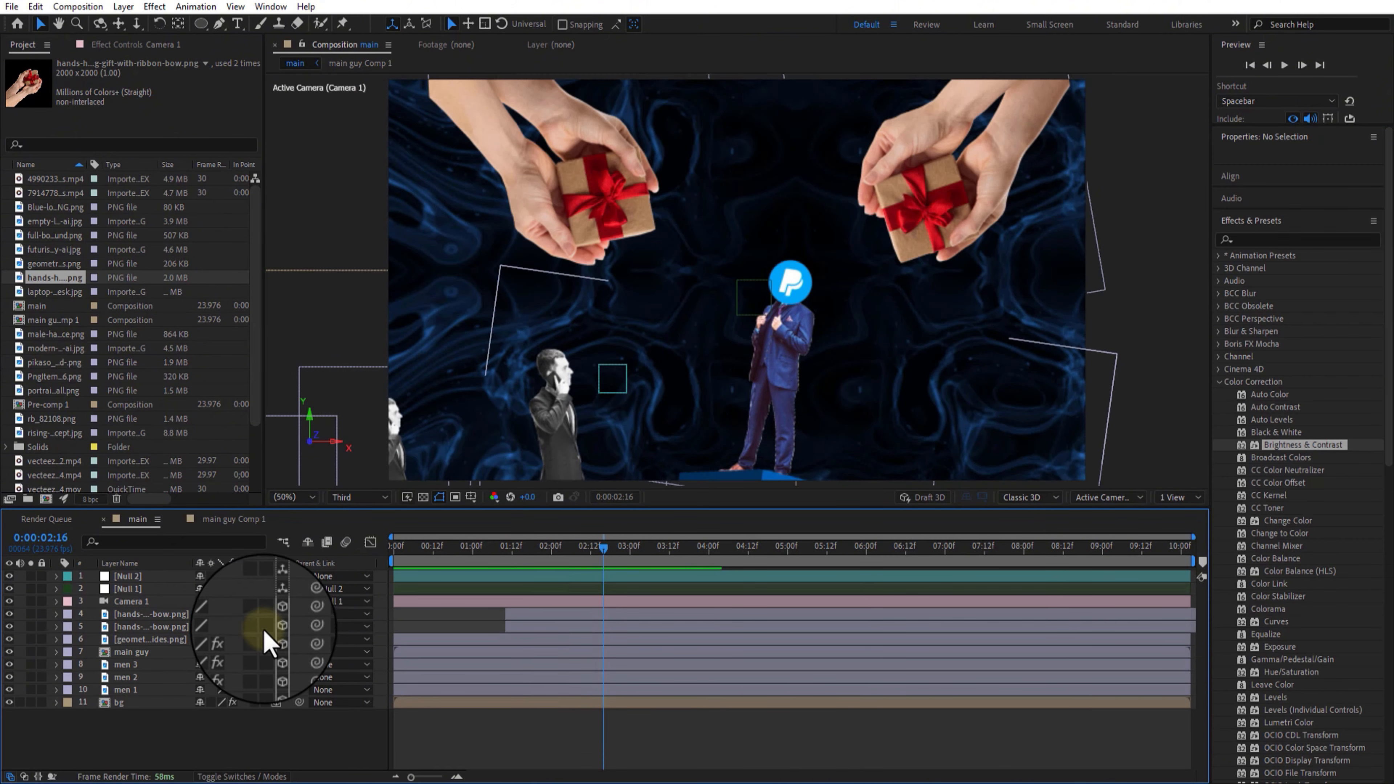
Enable motion blur on both gift-hands layers and preview the animation from the start
{"action": "left_click", "coordinate": [254, 626]}
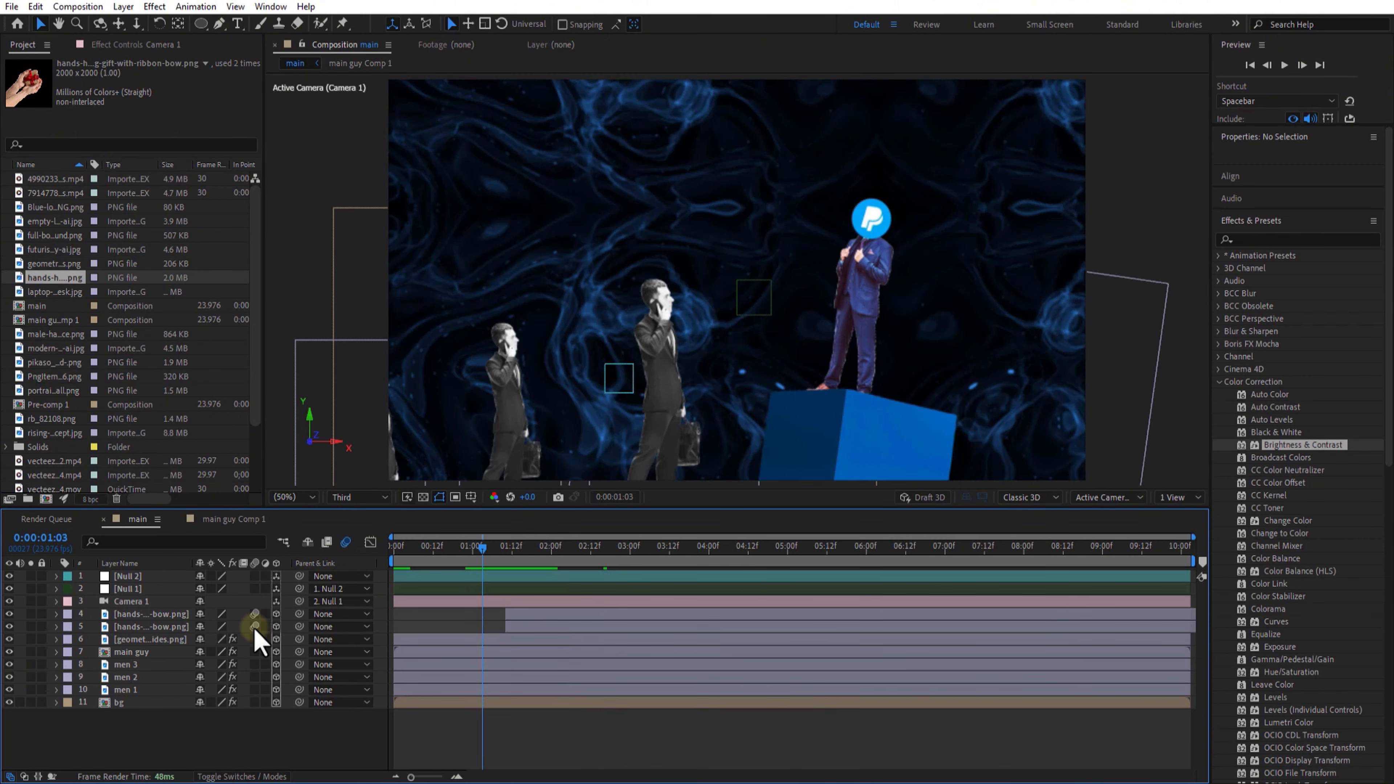
{"action": "left_click_drag", "start_coordinate": [485, 548], "coordinate": [496, 553]}
{"action": "left_click_drag", "start_coordinate": [528, 576], "coordinate": [383, 596]}
{"action": "key", "text": "space"}
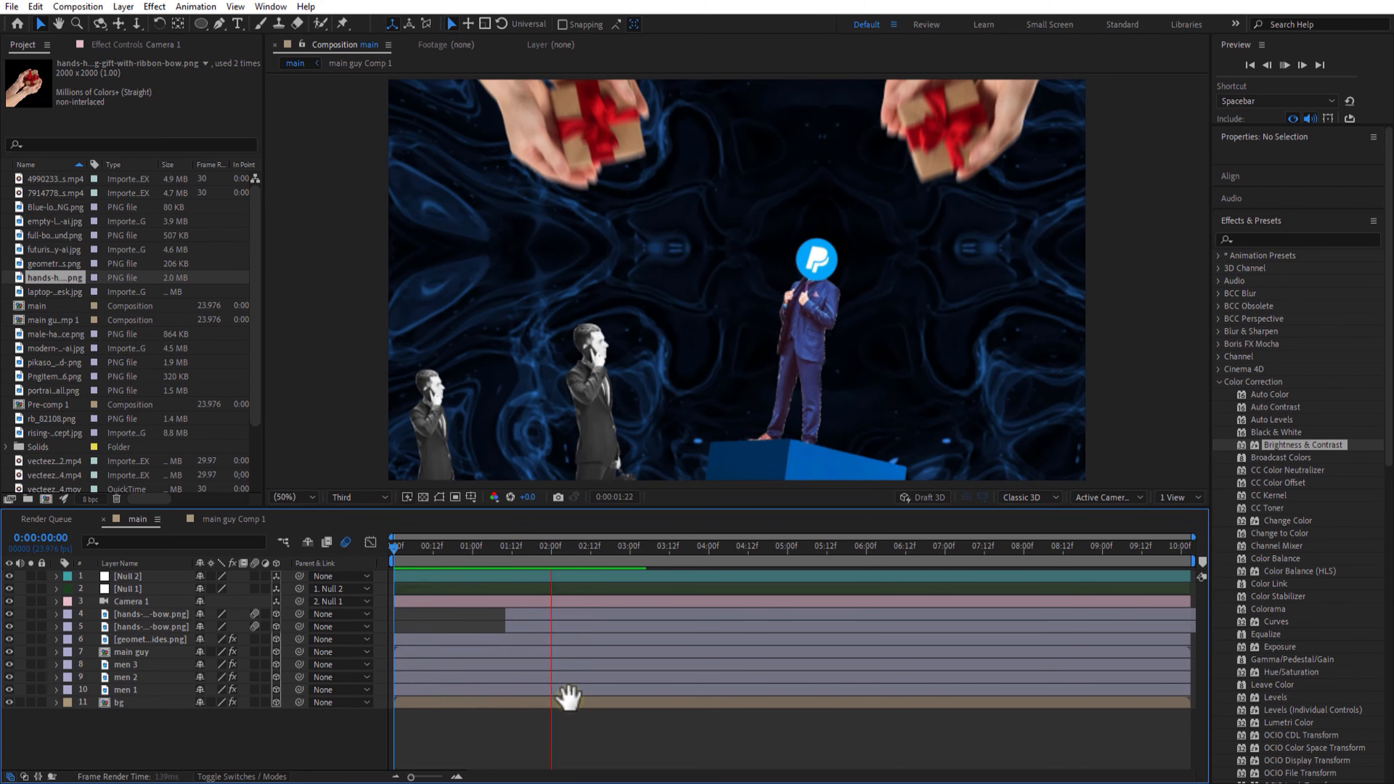
Add 9255104-hd_1920_1080_24fps.mp4 as the topmost layer starting at 0:00:02:15, and keyframe its opacity at 0% there
{"action": "left_click", "coordinate": [582, 546]}
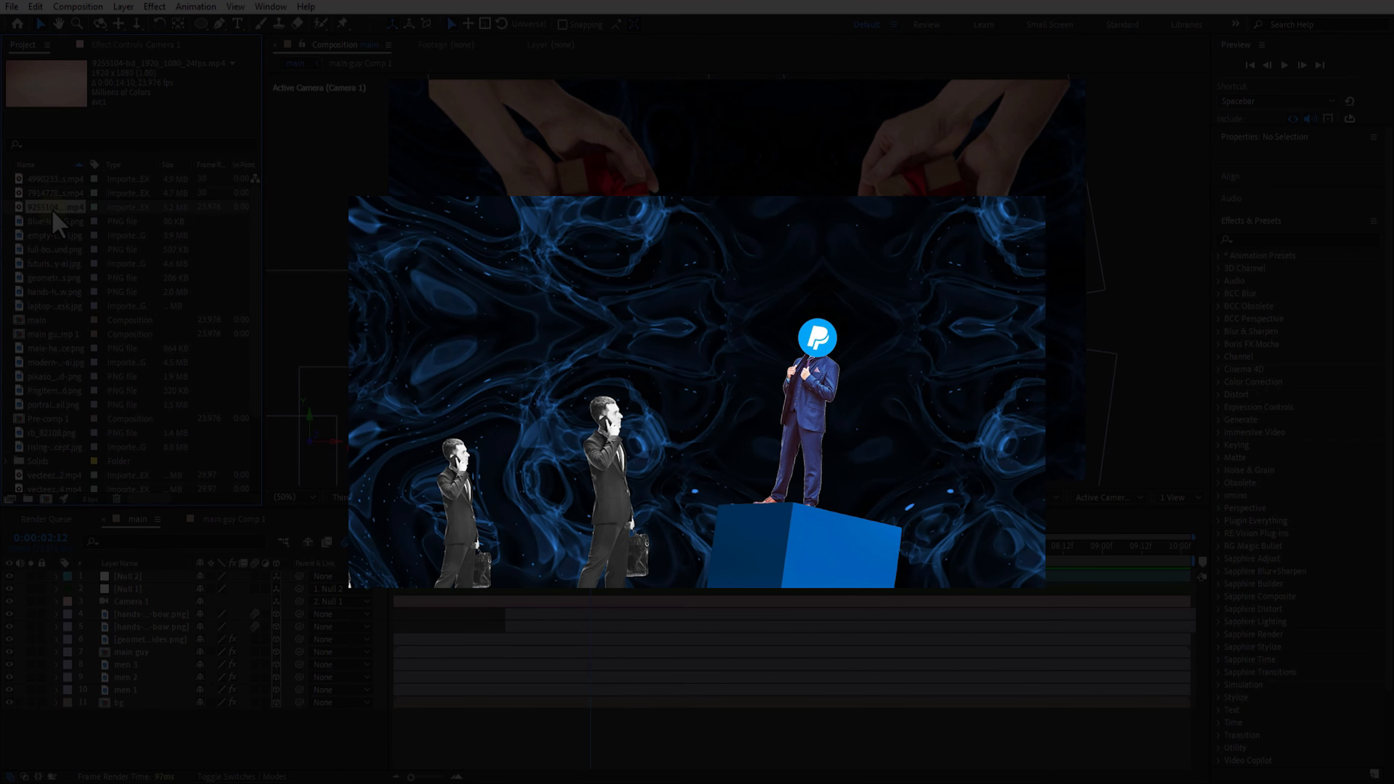
{"action": "left_click_drag", "start_coordinate": [53, 212], "coordinate": [171, 579]}
{"action": "left_click_drag", "start_coordinate": [470, 579], "coordinate": [604, 582]}
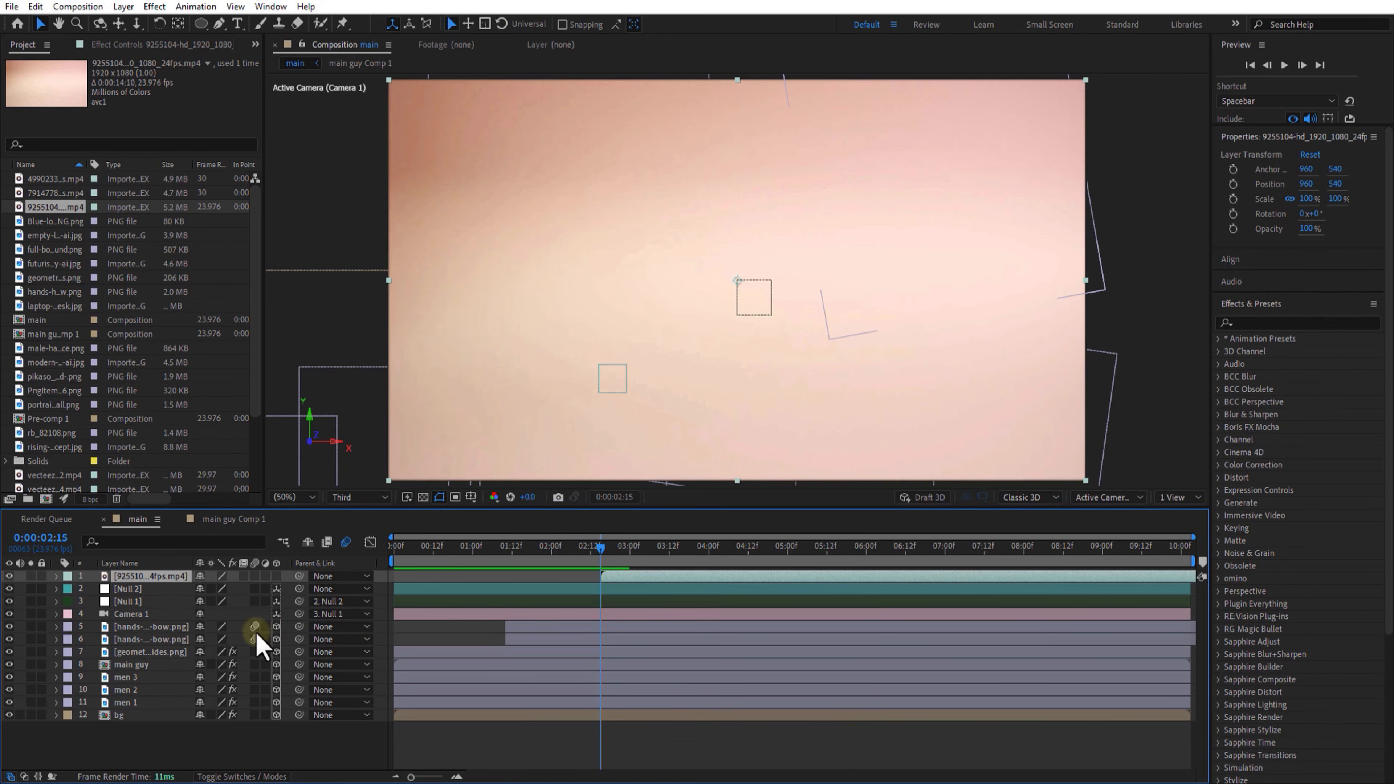
{"action": "key", "text": "t"}
{"action": "left_click", "coordinate": [92, 589]}
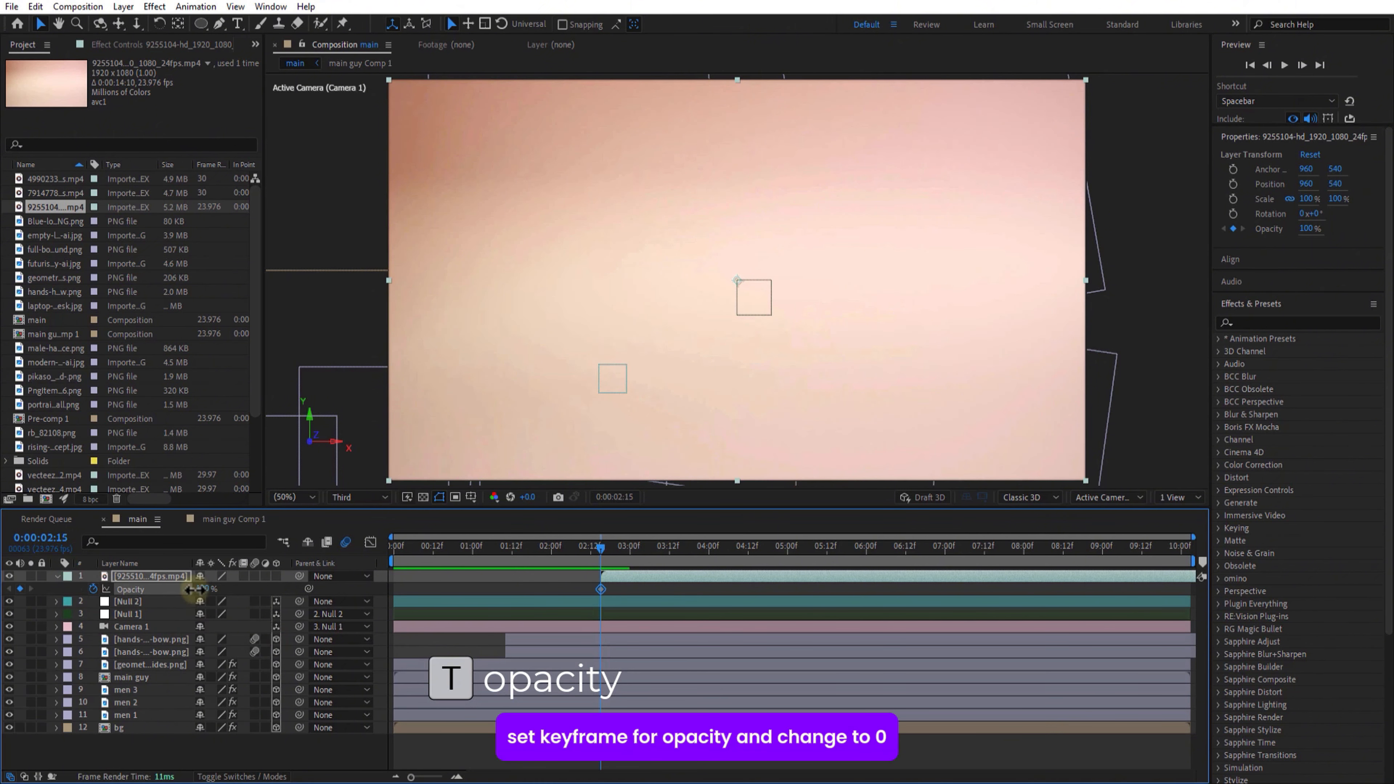
{"action": "left_click_drag", "start_coordinate": [195, 589], "coordinate": [137, 589]}
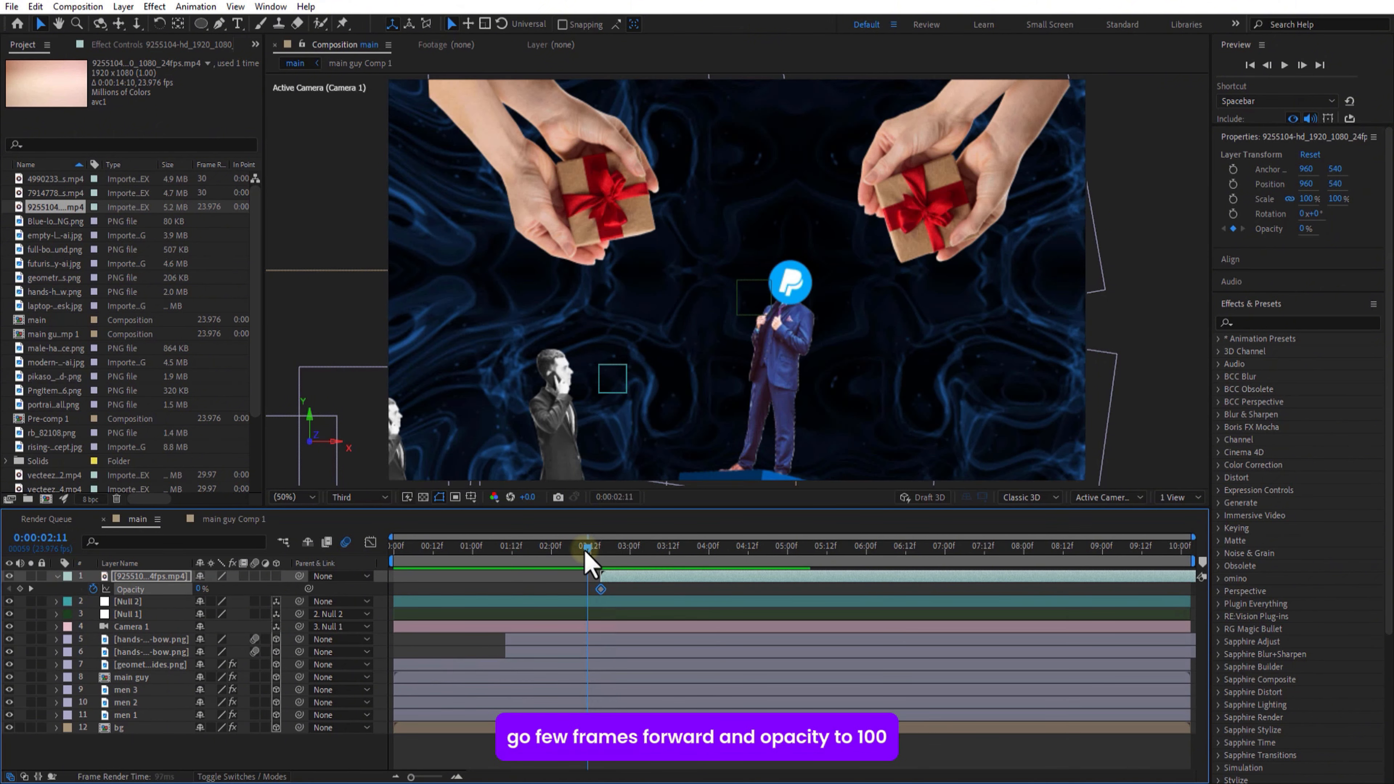
Keyframe the light clip's opacity at 100% at 0:00:03:00 and 0% at 0:00:03:05, and check the transition
{"action": "left_click_drag", "start_coordinate": [600, 550], "coordinate": [631, 567]}
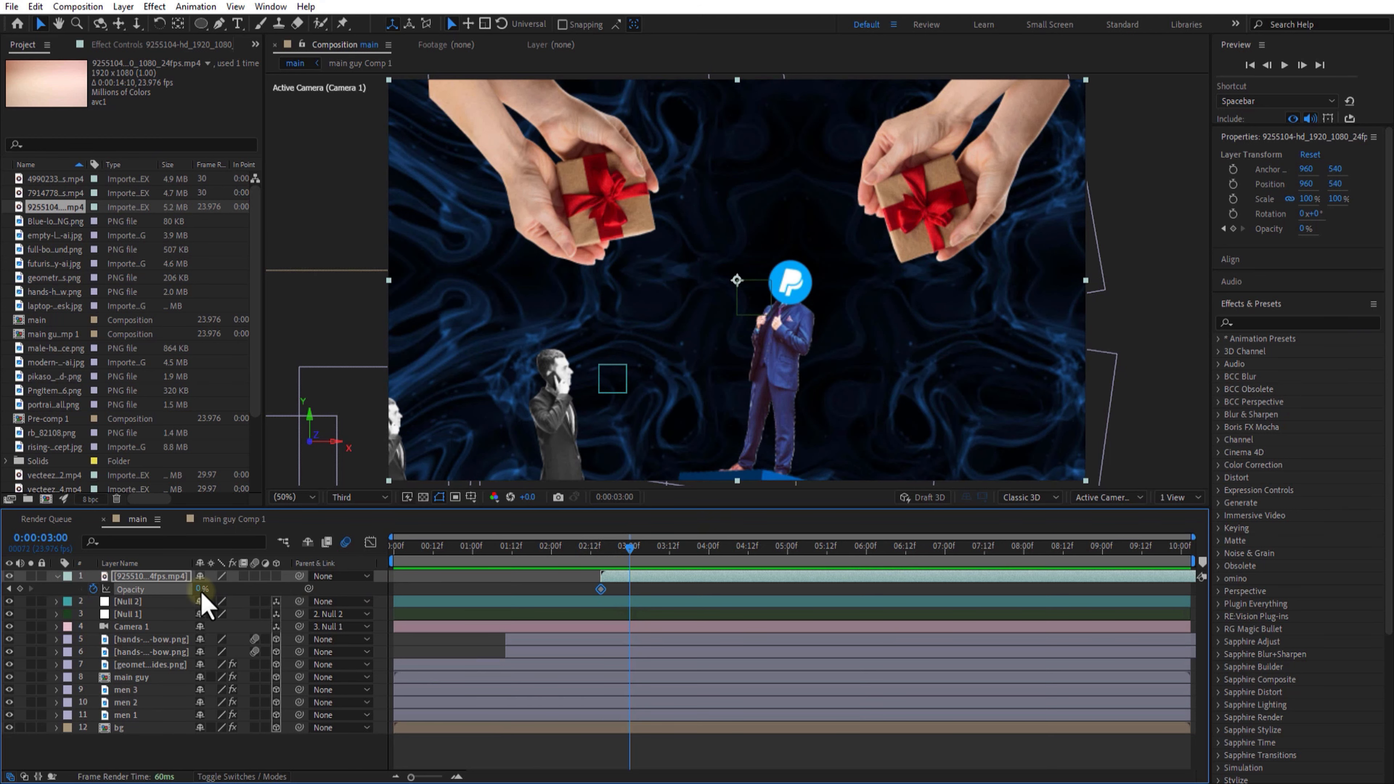
{"action": "left_click_drag", "start_coordinate": [202, 591], "coordinate": [392, 593]}
{"action": "left_click_drag", "start_coordinate": [634, 547], "coordinate": [645, 551]}
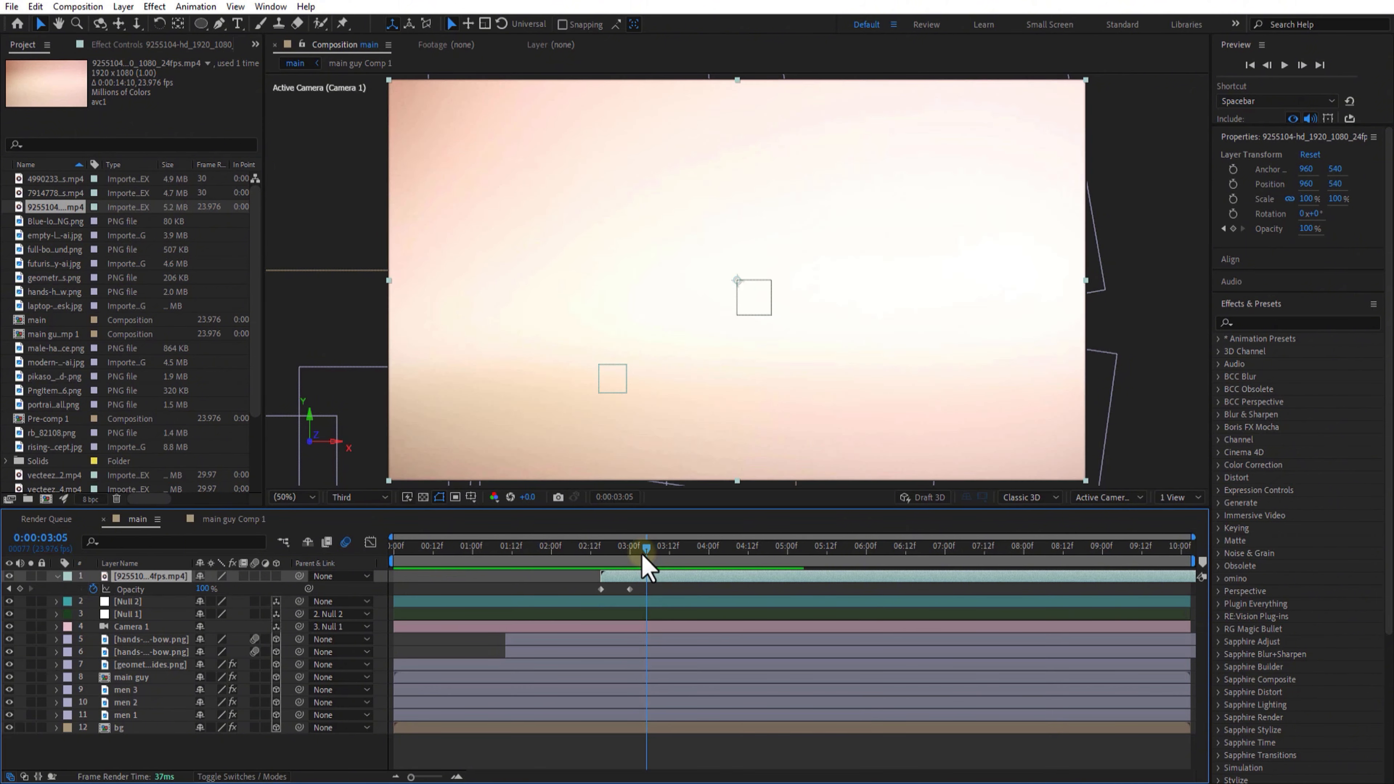
{"action": "left_click_drag", "start_coordinate": [160, 590], "coordinate": [83, 590]}
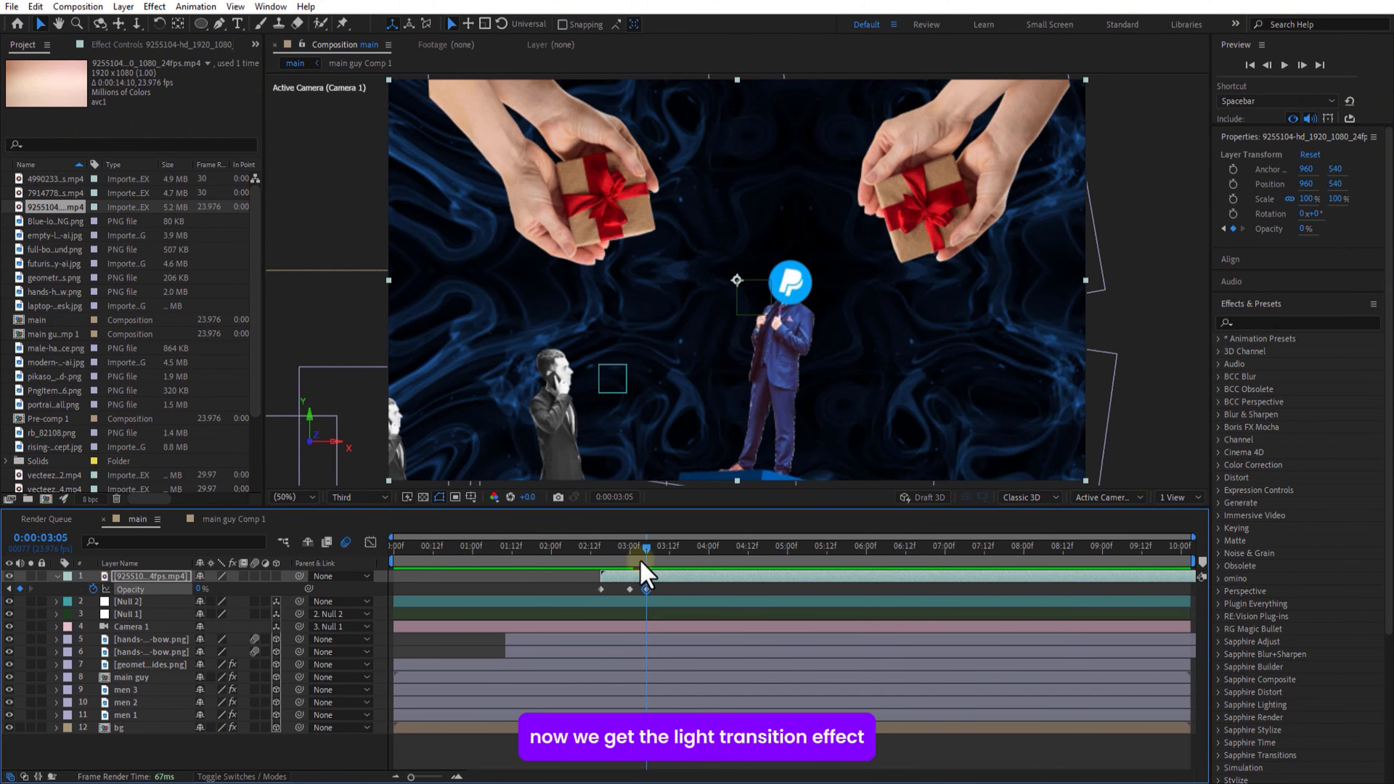
{"action": "left_click_drag", "start_coordinate": [644, 552], "coordinate": [639, 552]}
{"action": "left_click_drag", "start_coordinate": [639, 552], "coordinate": [630, 551]}
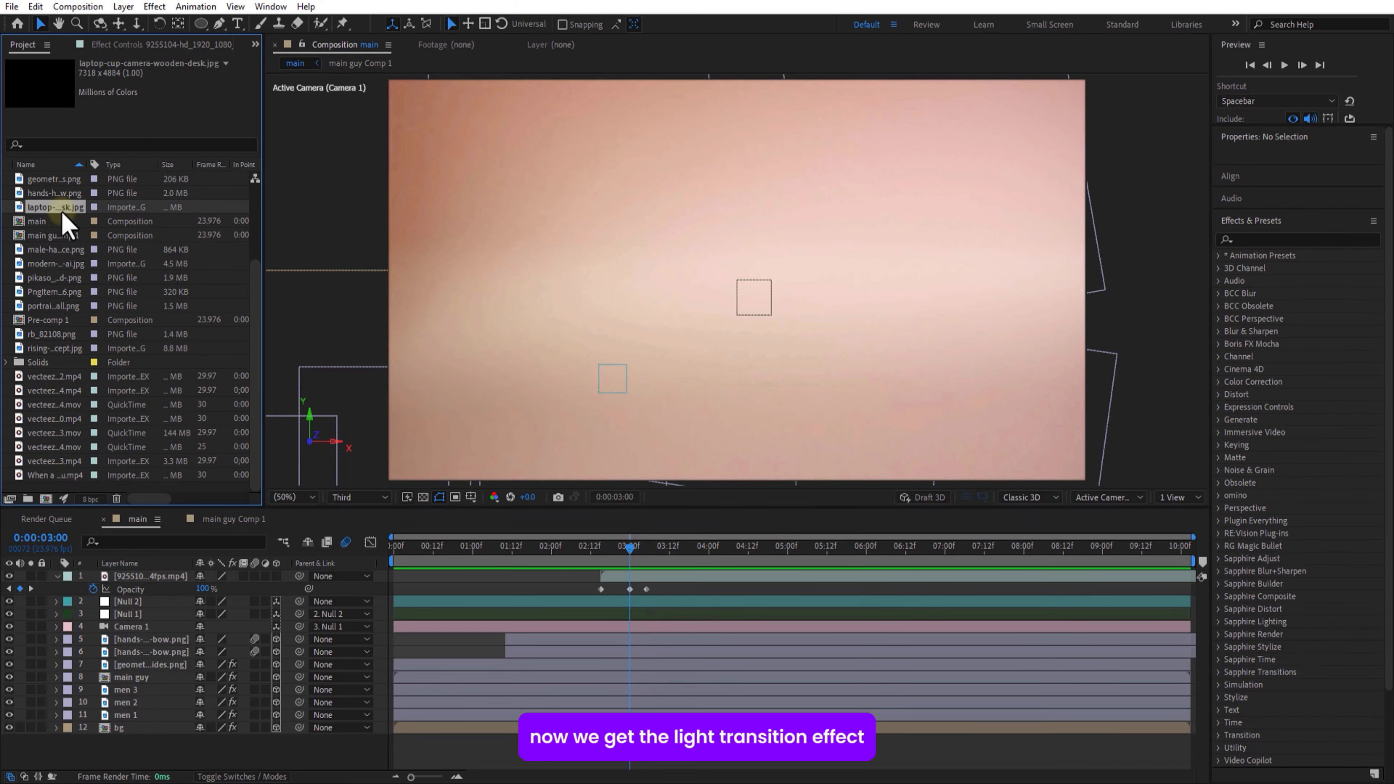
Place laptop-cup-camera-wooden-desk.jpg directly below Camera 1 starting at 0:00:03:00 and make it a 3D layer
{"action": "left_click_drag", "start_coordinate": [61, 212], "coordinate": [98, 389]}
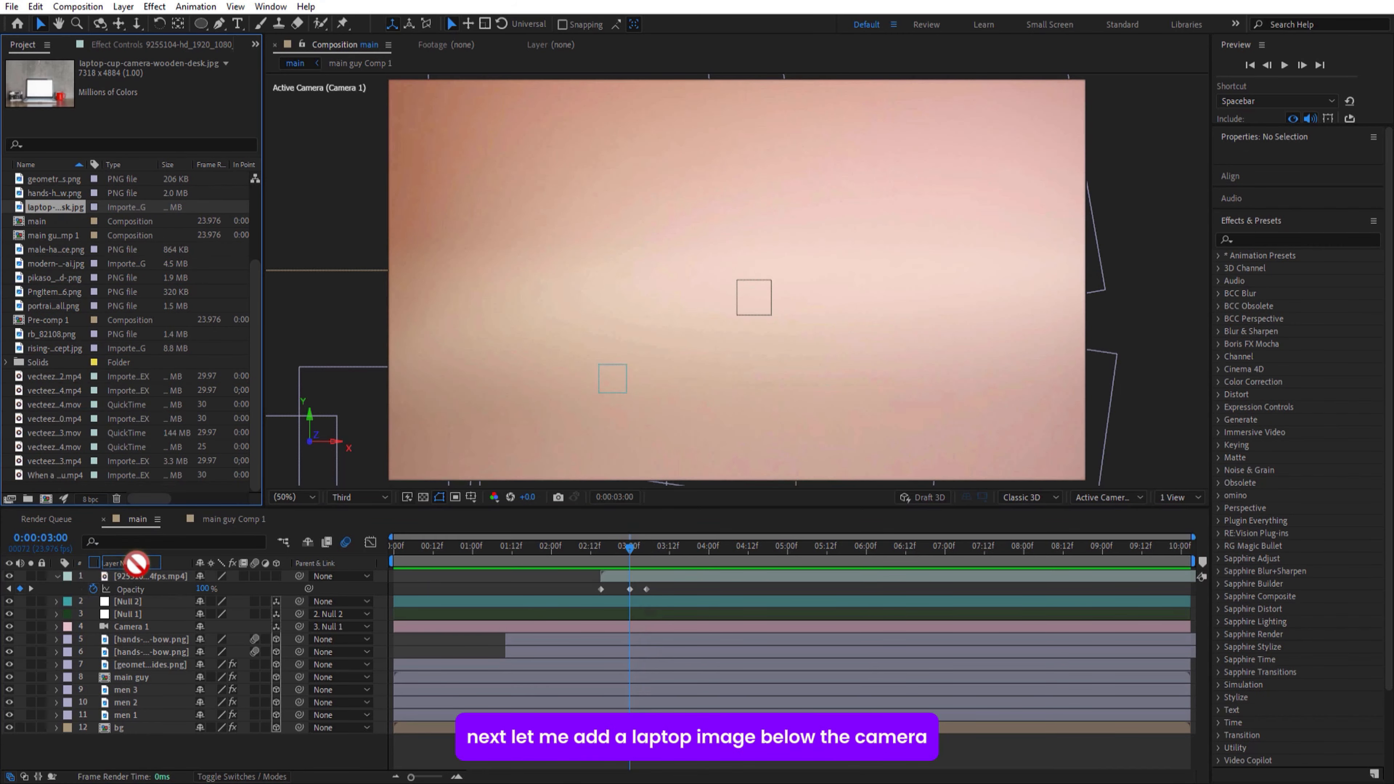
{"action": "left_click_drag", "start_coordinate": [136, 563], "coordinate": [165, 633]}
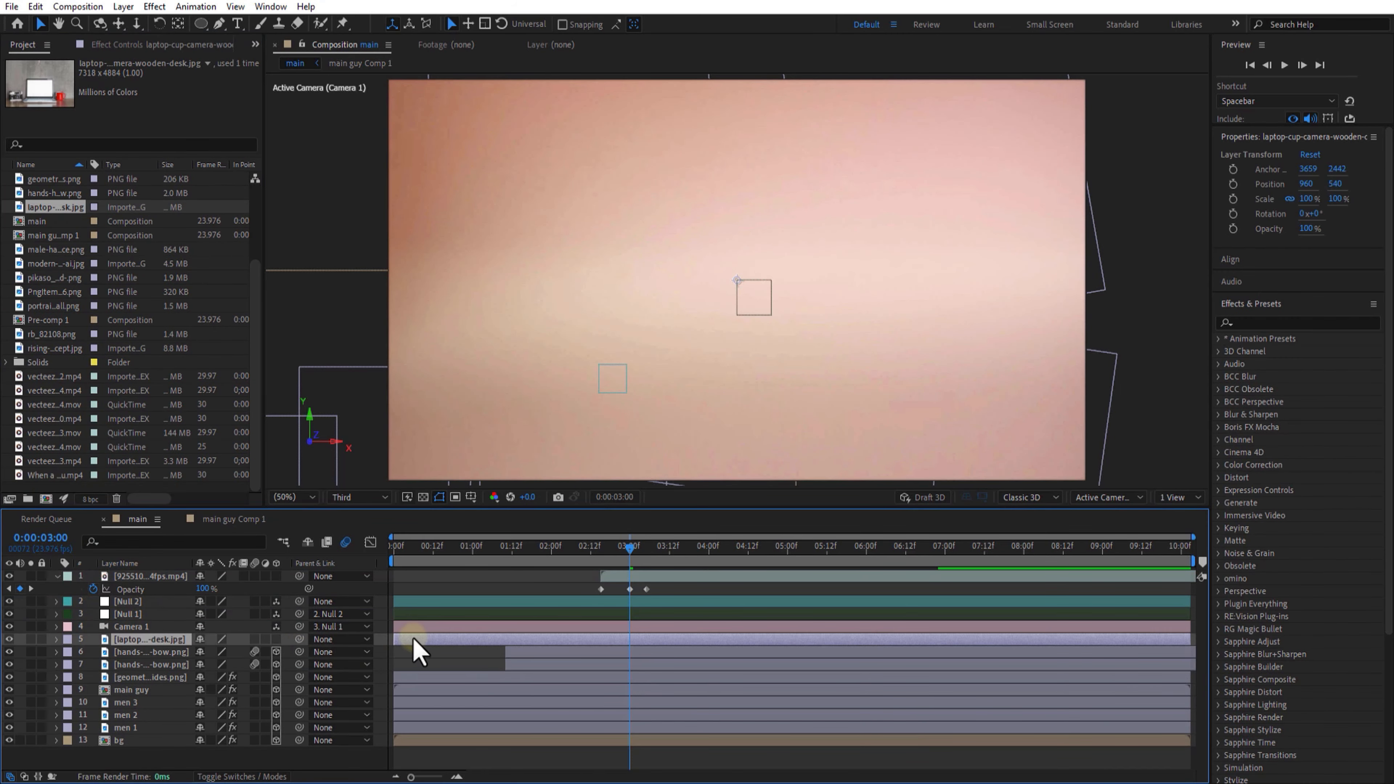
{"action": "left_click", "coordinate": [645, 549]}
{"action": "left_click", "coordinate": [276, 640]}
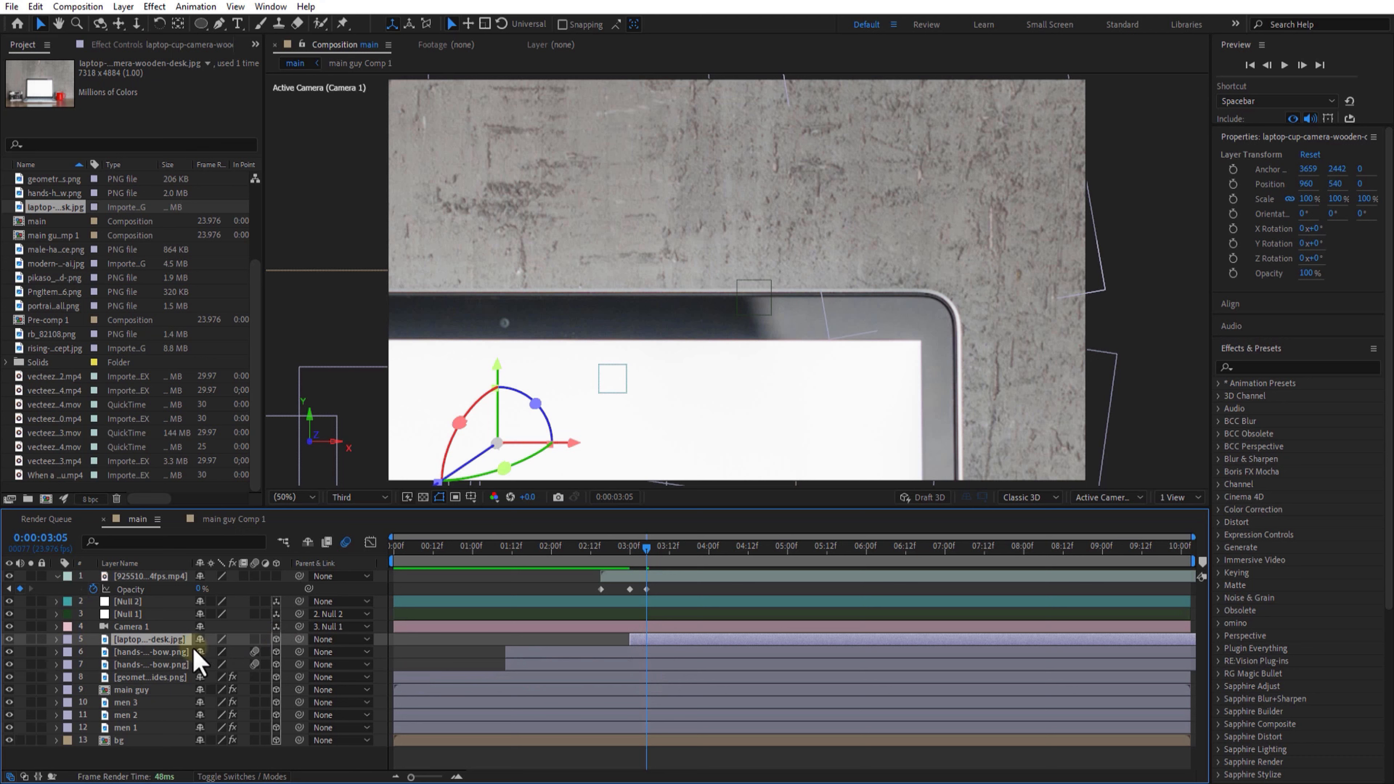
Scale down the laptop image and position it at 1697, -103, 0 so the whole desk scene fills the frame
{"action": "key", "text": "s"}
{"action": "left_click_drag", "start_coordinate": [222, 654], "coordinate": [109, 654]}
{"action": "key", "text": "p"}
{"action": "left_click_drag", "start_coordinate": [207, 653], "coordinate": [83, 671]}
{"action": "left_click", "coordinate": [164, 641]}
{"action": "key", "text": "s"}
{"action": "left_click", "coordinate": [161, 642]}
{"action": "key", "text": "p"}
Split the gift-hands, geometric shape, main guy, three men and bg layers at 0:00:03:05 and delete the portions after it
{"action": "left_click", "coordinate": [661, 664]}
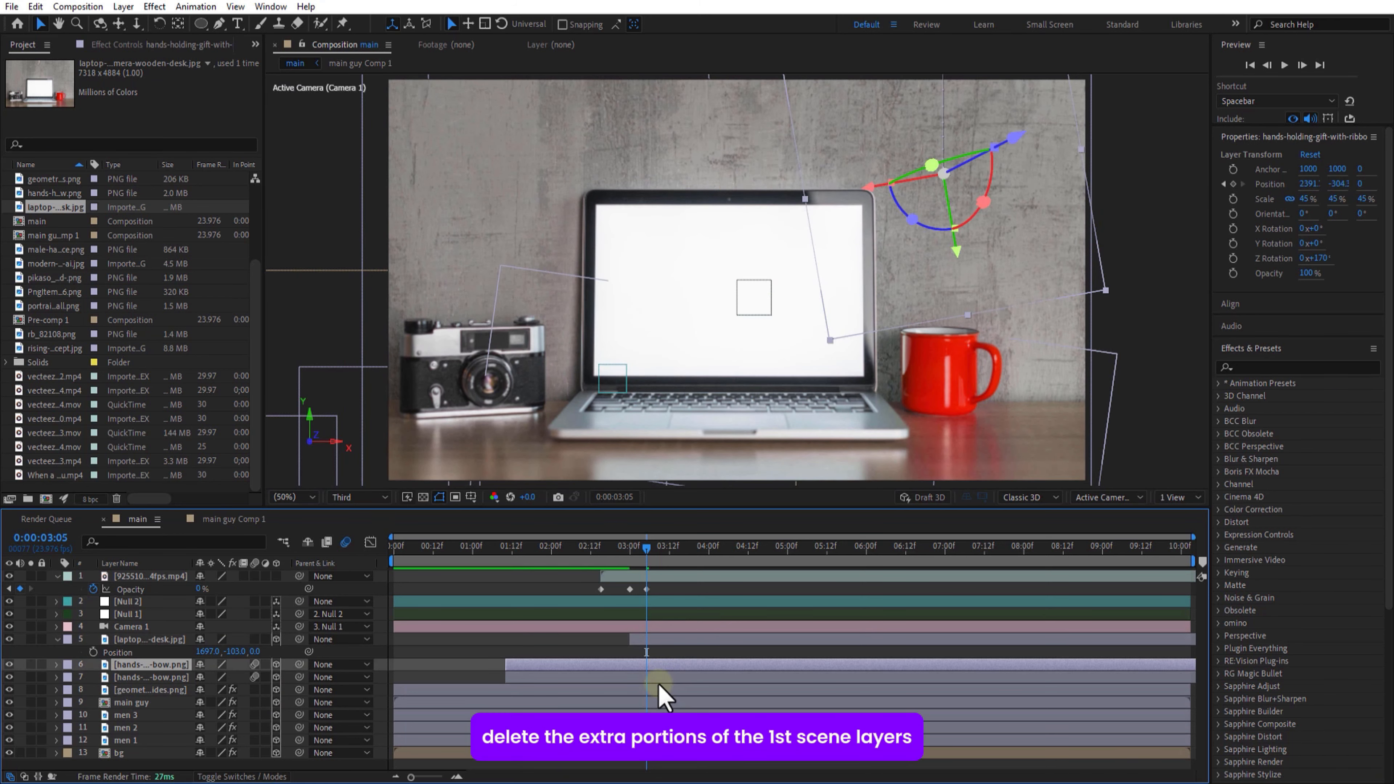
{"action": "left_click", "coordinate": [162, 679]}
{"action": "left_click", "coordinate": [164, 690], "text": "ctrl"}
{"action": "left_click", "coordinate": [162, 666], "text": "ctrl"}
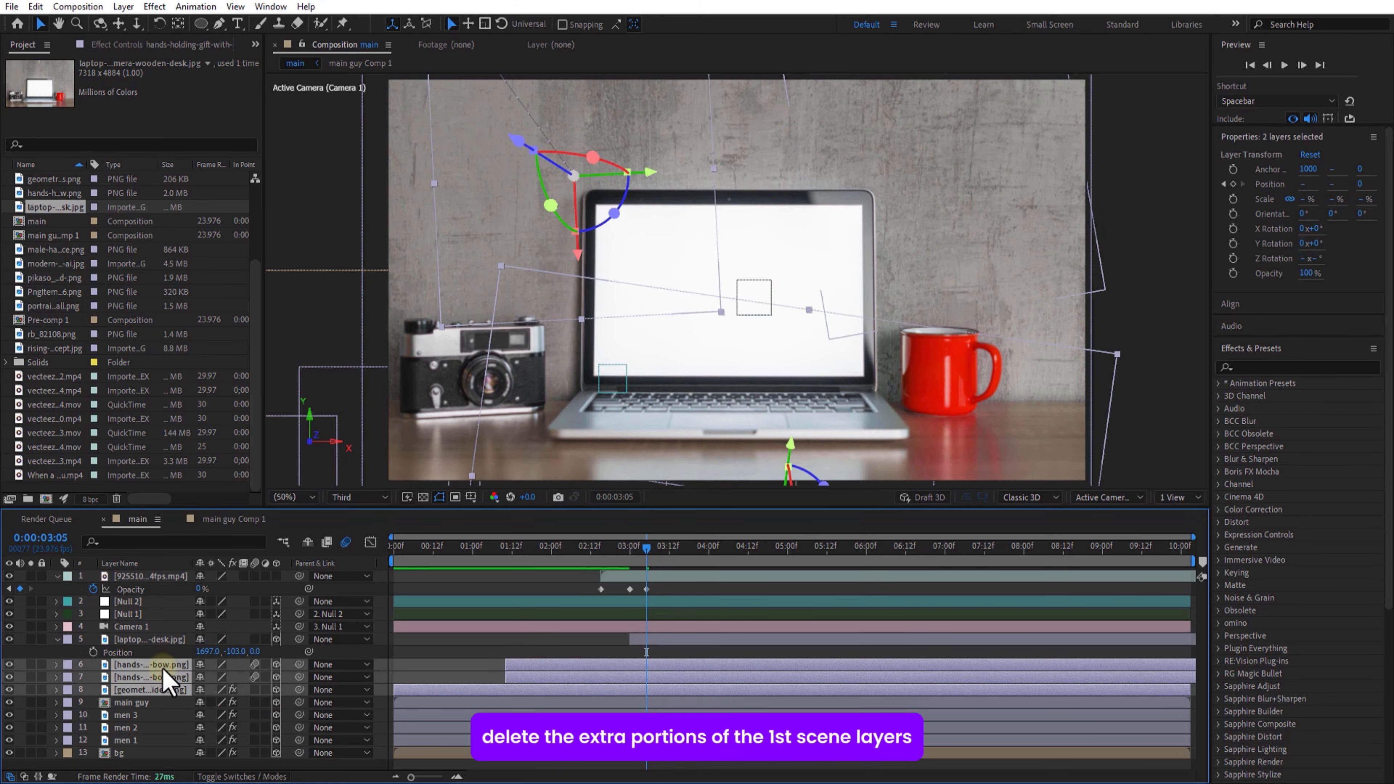
{"action": "left_click", "coordinate": [151, 702], "text": "ctrl"}
{"action": "left_click", "coordinate": [148, 714], "text": "ctrl"}
{"action": "key", "text": "ctrl+shift+d"}
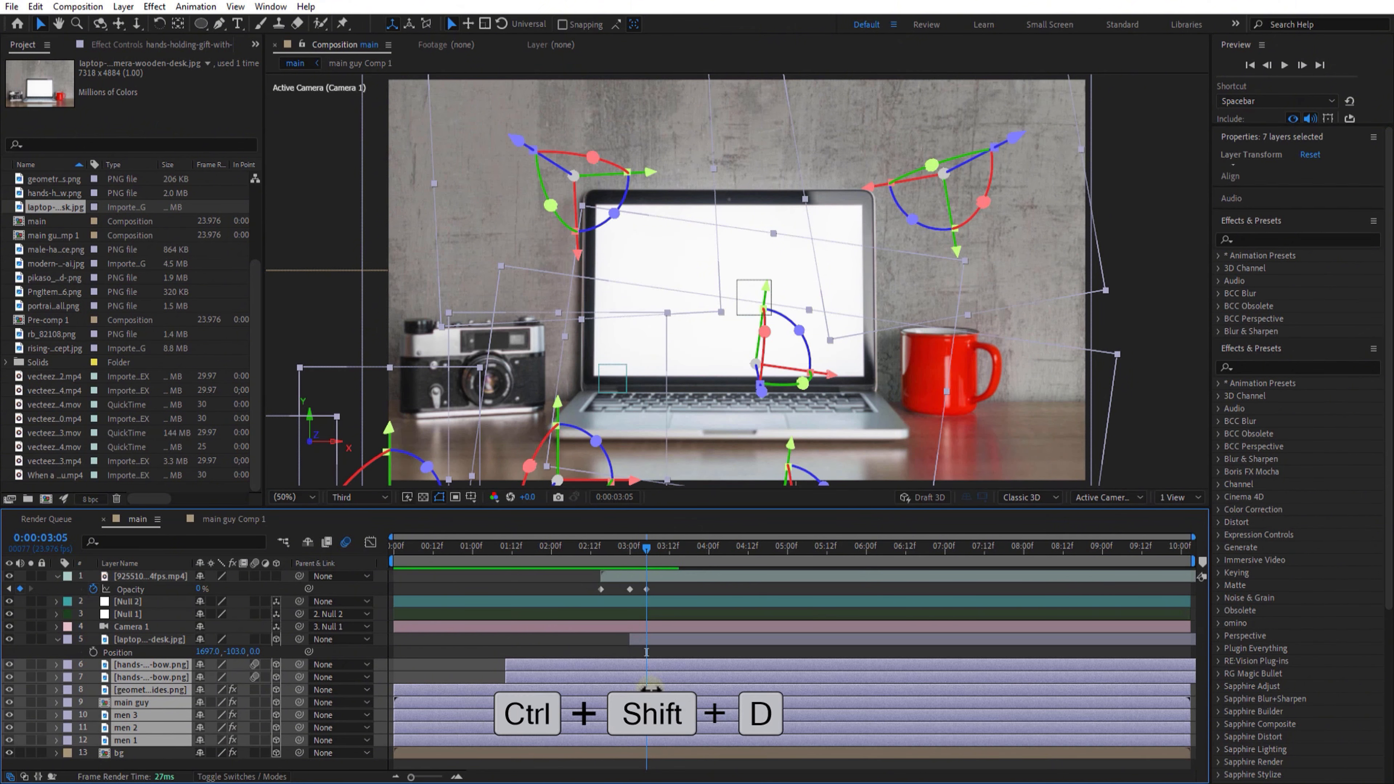
{"action": "key", "text": "Delete"}
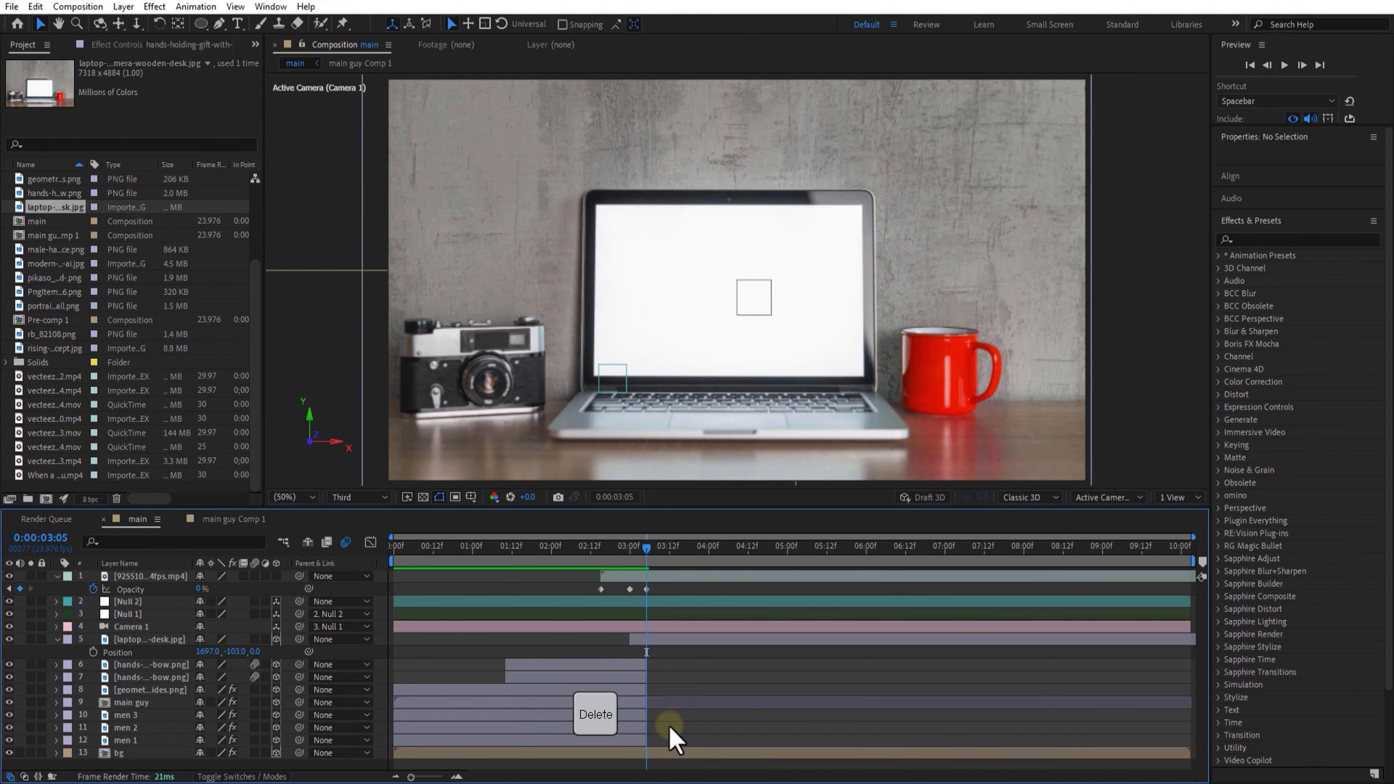
{"action": "left_click", "coordinate": [665, 751]}
{"action": "key", "text": "ctrl+shift+d"}
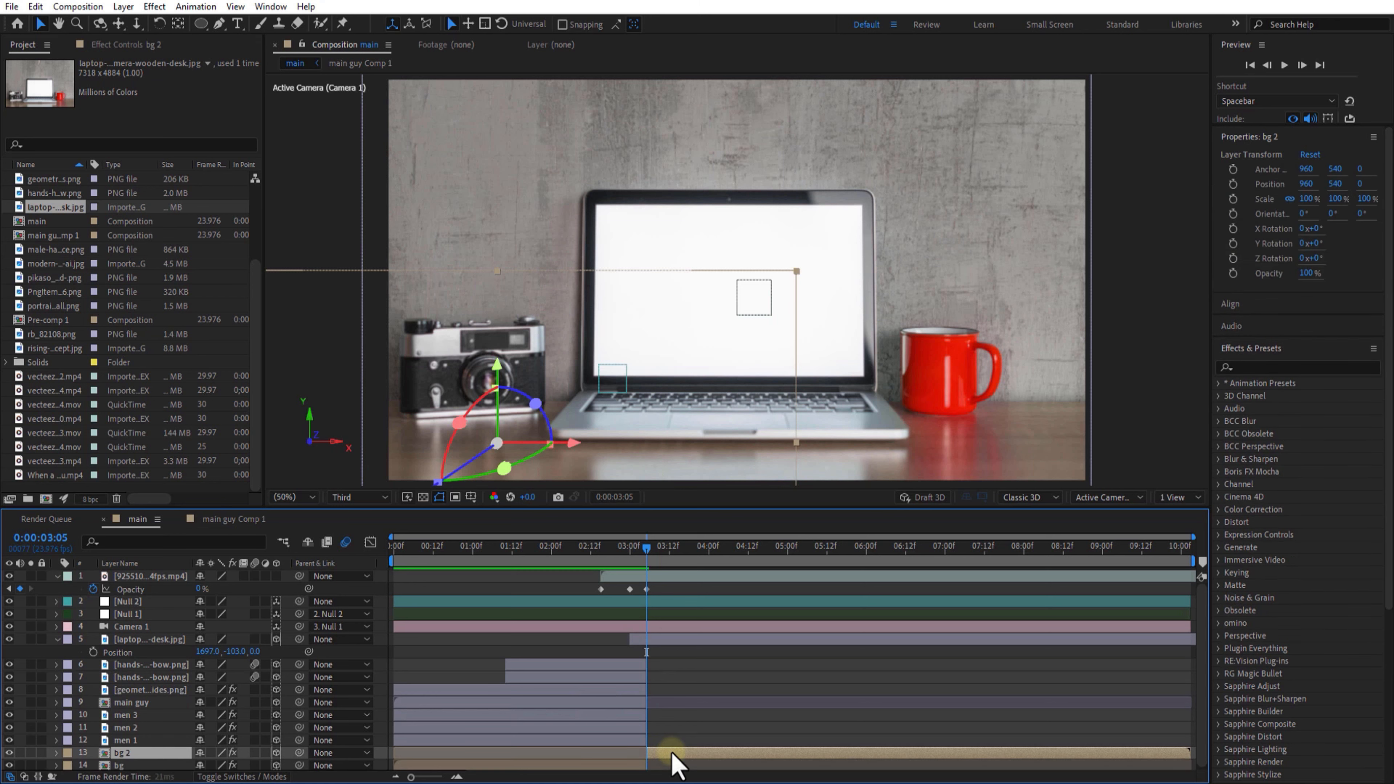
{"action": "key", "text": "Delete"}
Collapse the light clip's properties, cut off its portion after 0:00:03:05 and preview the transition
{"action": "left_click", "coordinate": [58, 577]}
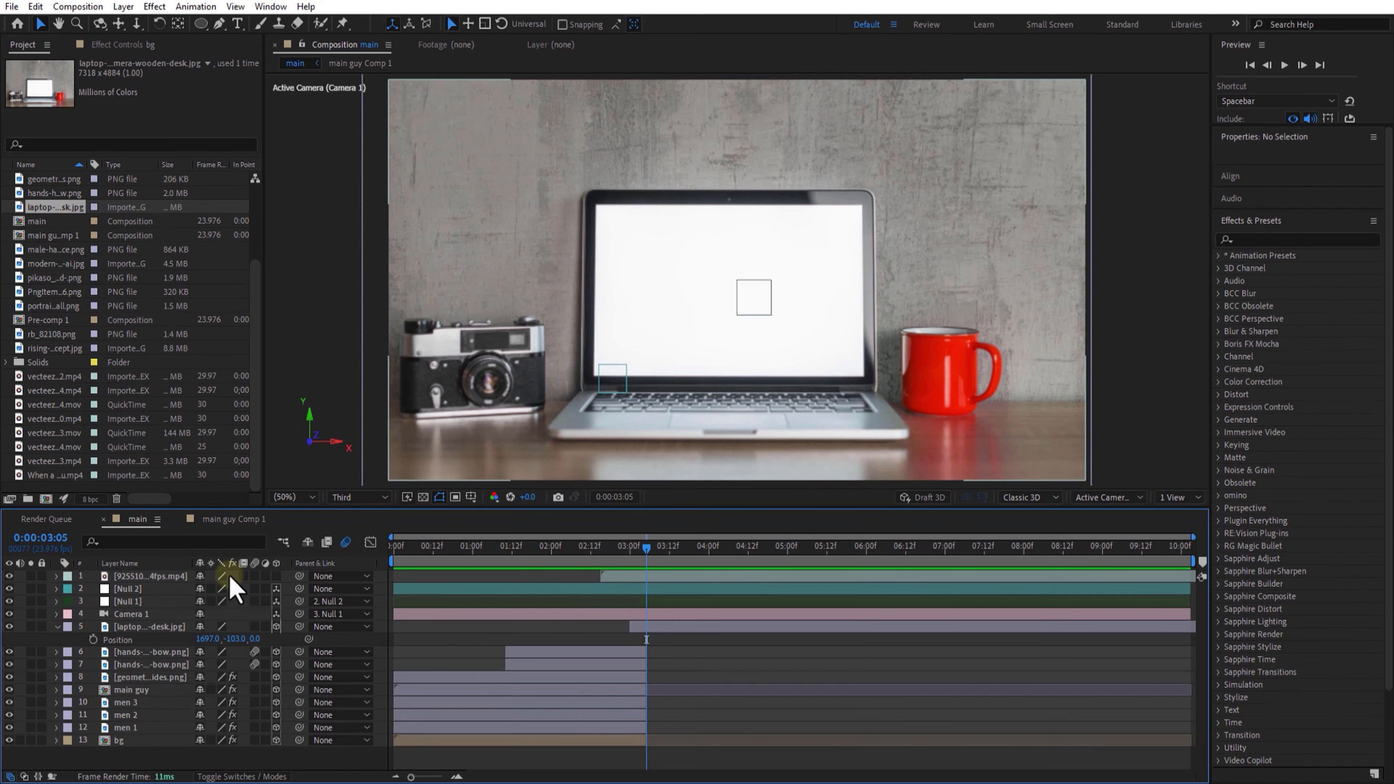
{"action": "left_click", "coordinate": [658, 576]}
{"action": "key", "text": "ctrl+shift+d"}
{"action": "key", "text": "Delete"}
{"action": "left_click_drag", "start_coordinate": [647, 549], "coordinate": [594, 549]}
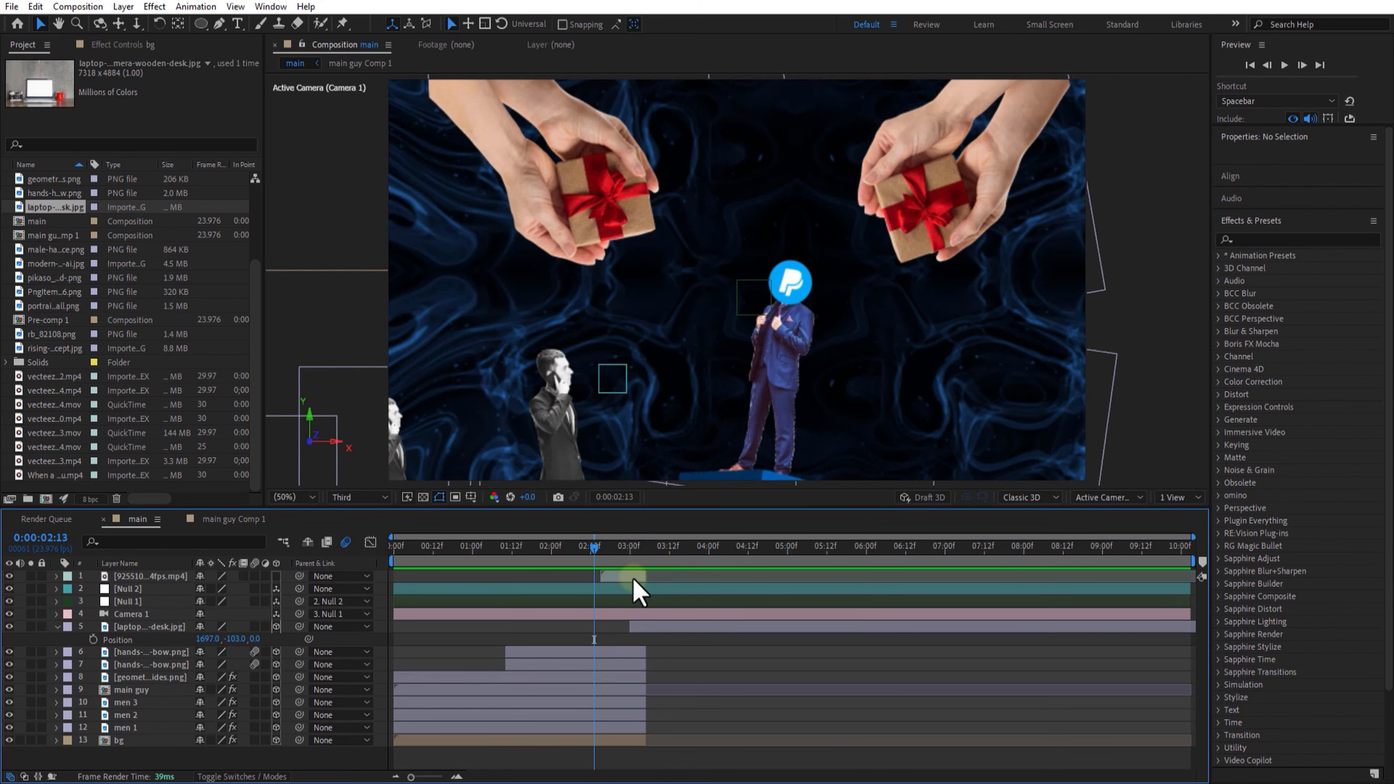
{"action": "key", "text": "space"}
Scale the light clip to 101%, set its blending mode to Hard Light and check the transition
{"action": "key", "text": "s"}
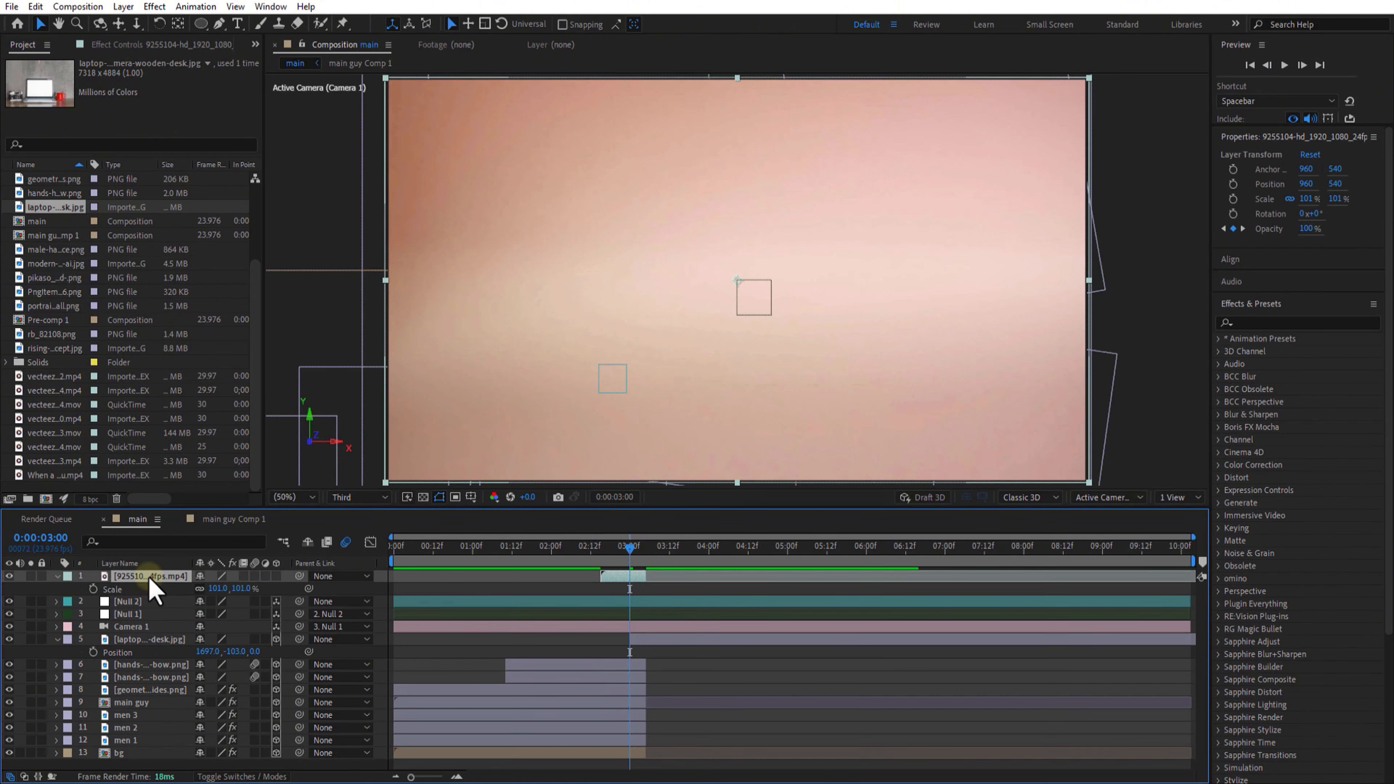
{"action": "key", "text": "F4"}
{"action": "left_click", "coordinate": [241, 576]}
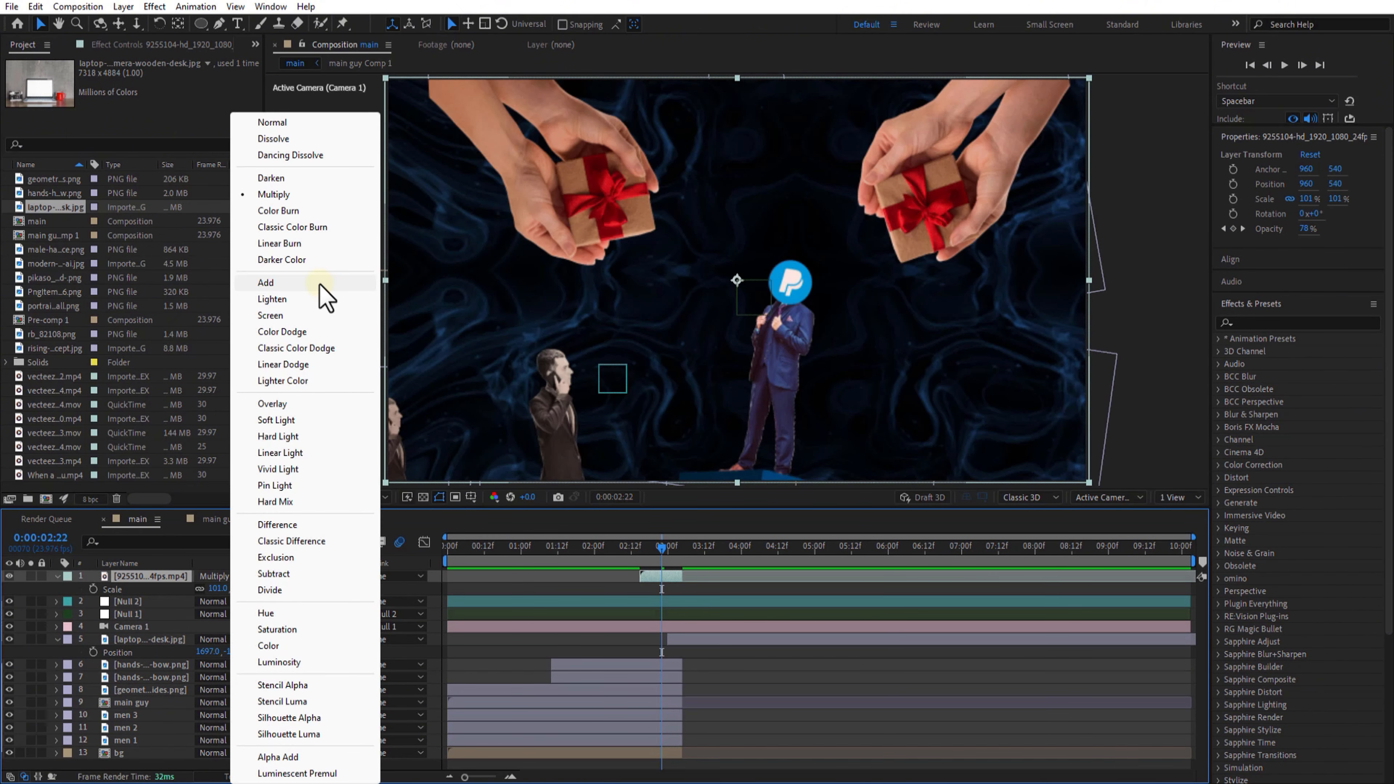
{"action": "left_click", "coordinate": [290, 436]}
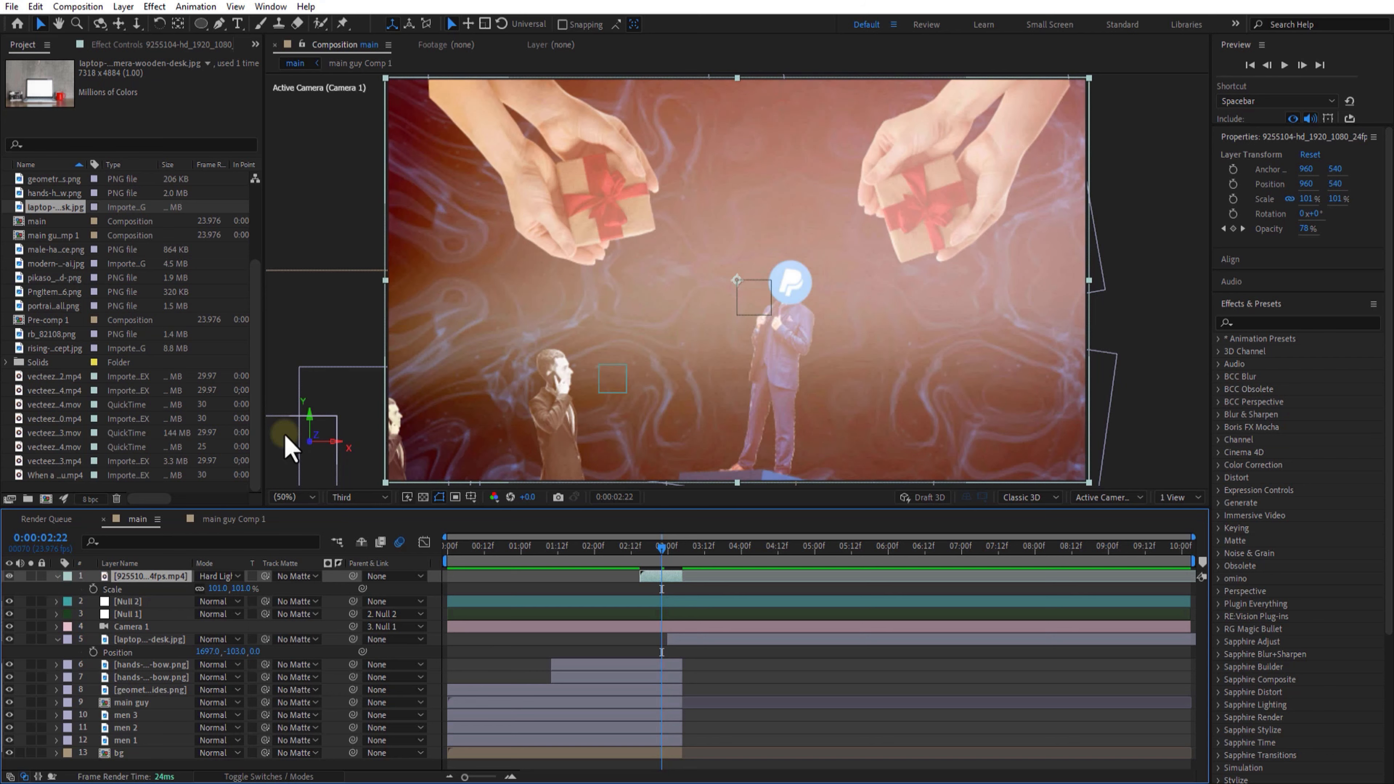
{"action": "mouse_move", "coordinate": [659, 560]}
{"action": "left_mouse_down"}
{"action": "mouse_move", "coordinate": [647, 560]}
{"action": "mouse_move", "coordinate": [684, 567]}
{"action": "left_mouse_up"}
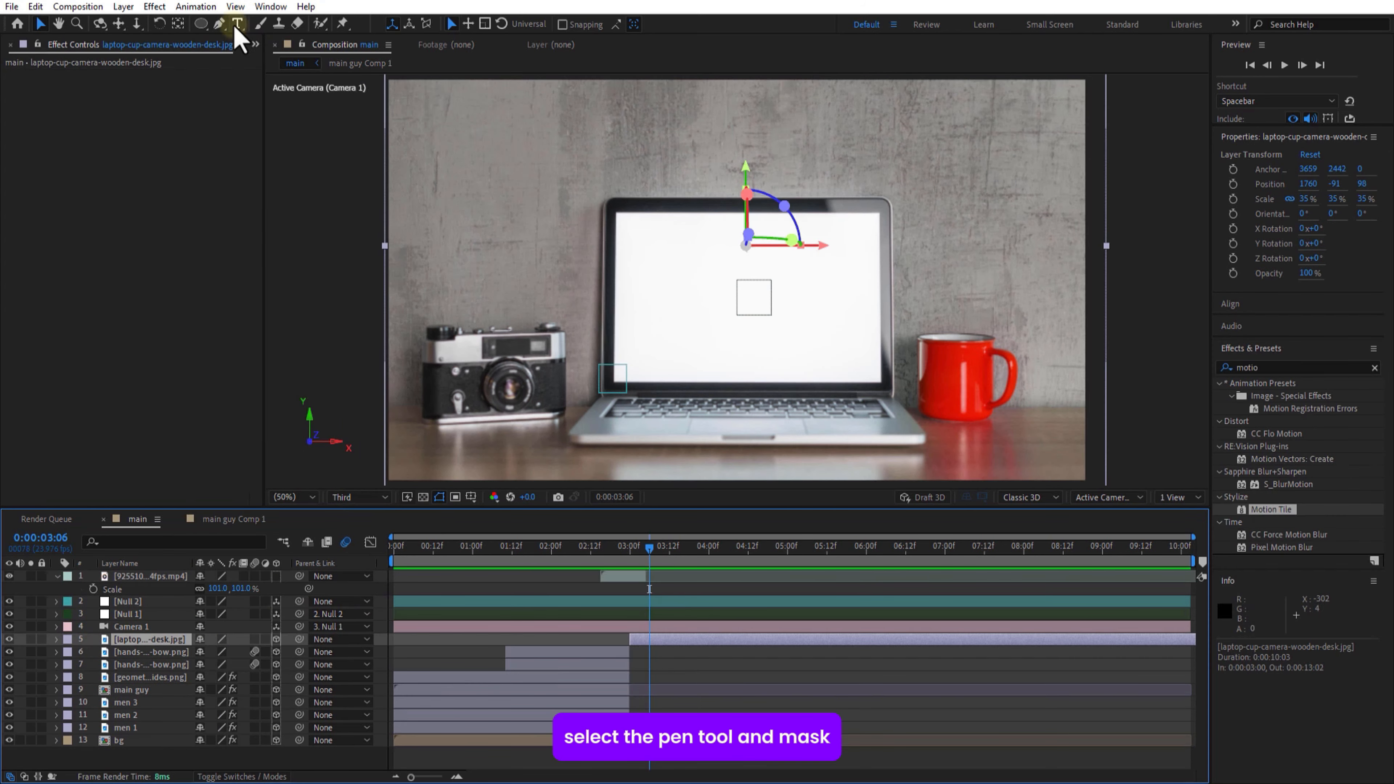
Draw a Pen tool mask around the camera, laptop, cup and desk on the laptop image, and return to 50% magnification
{"action": "left_click", "coordinate": [219, 23]}
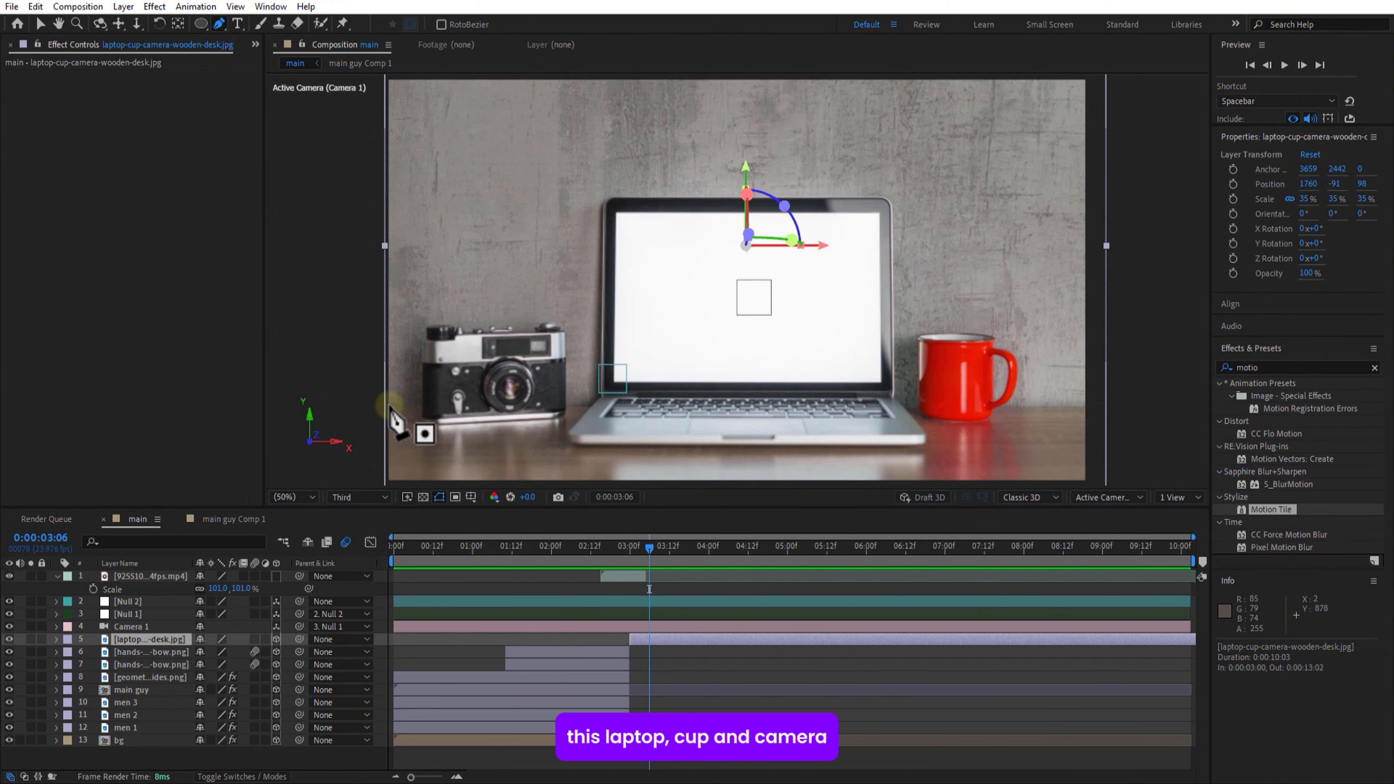
{"action": "key", "text": "period"}
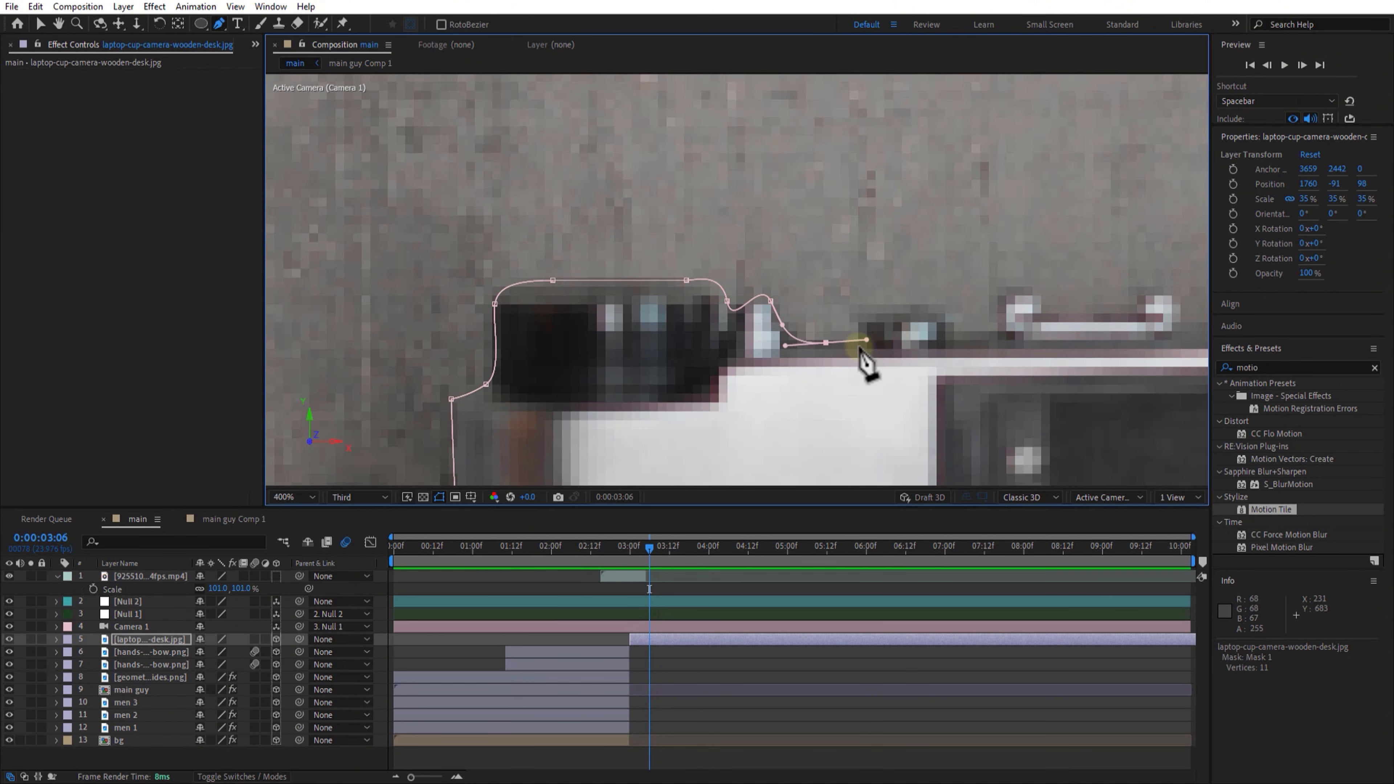
{"action": "left_click", "coordinate": [869, 286]}
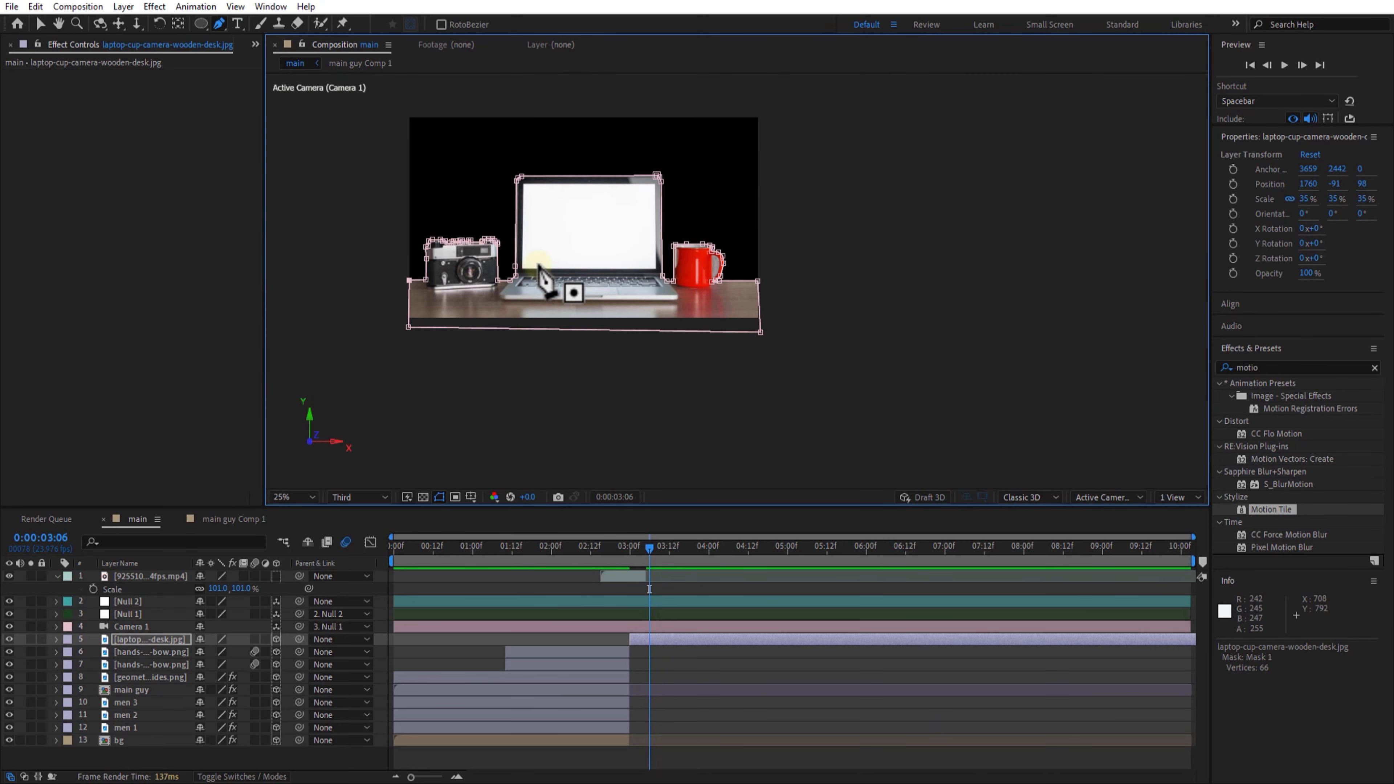
{"action": "left_click_drag", "start_coordinate": [536, 270], "coordinate": [552, 385]}
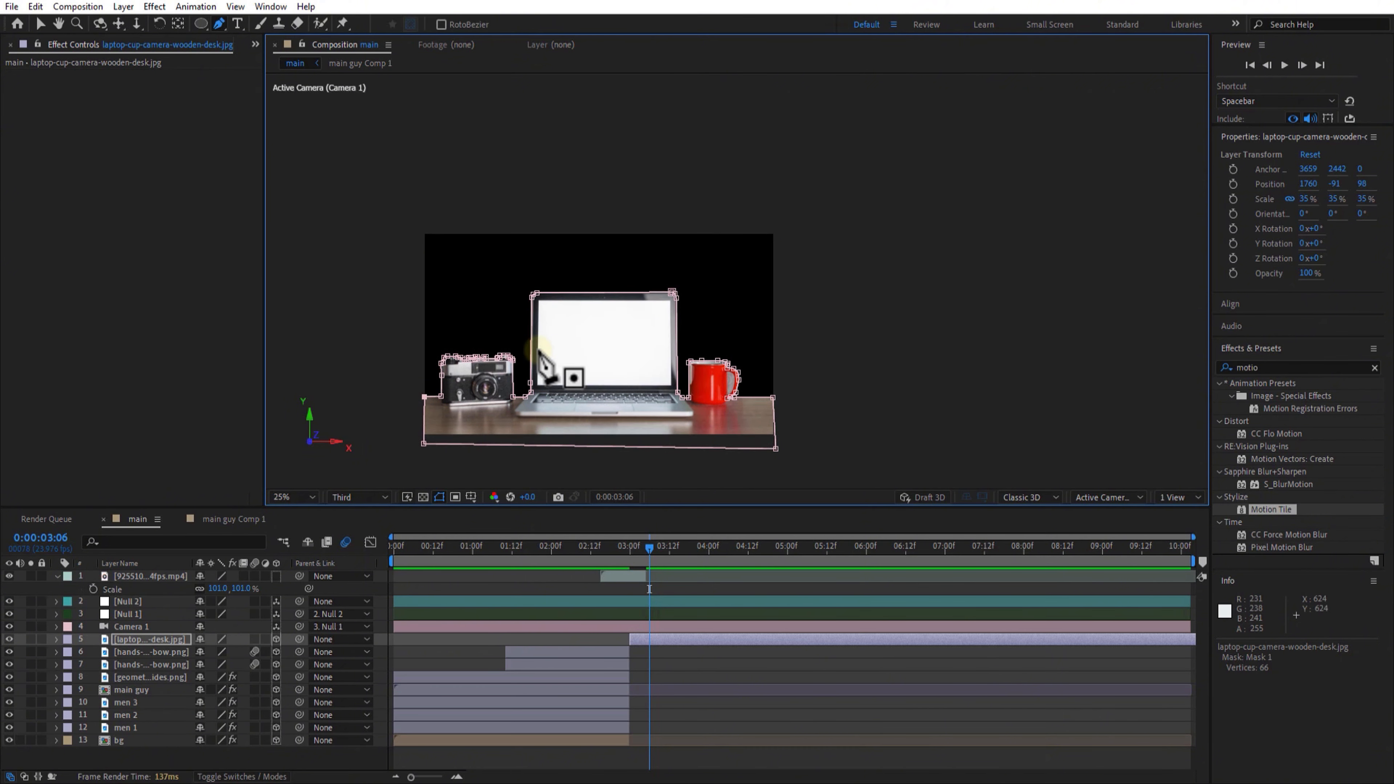
{"action": "left_click", "coordinate": [291, 498]}
{"action": "left_click", "coordinate": [312, 530]}
{"action": "left_click", "coordinate": [711, 665]}
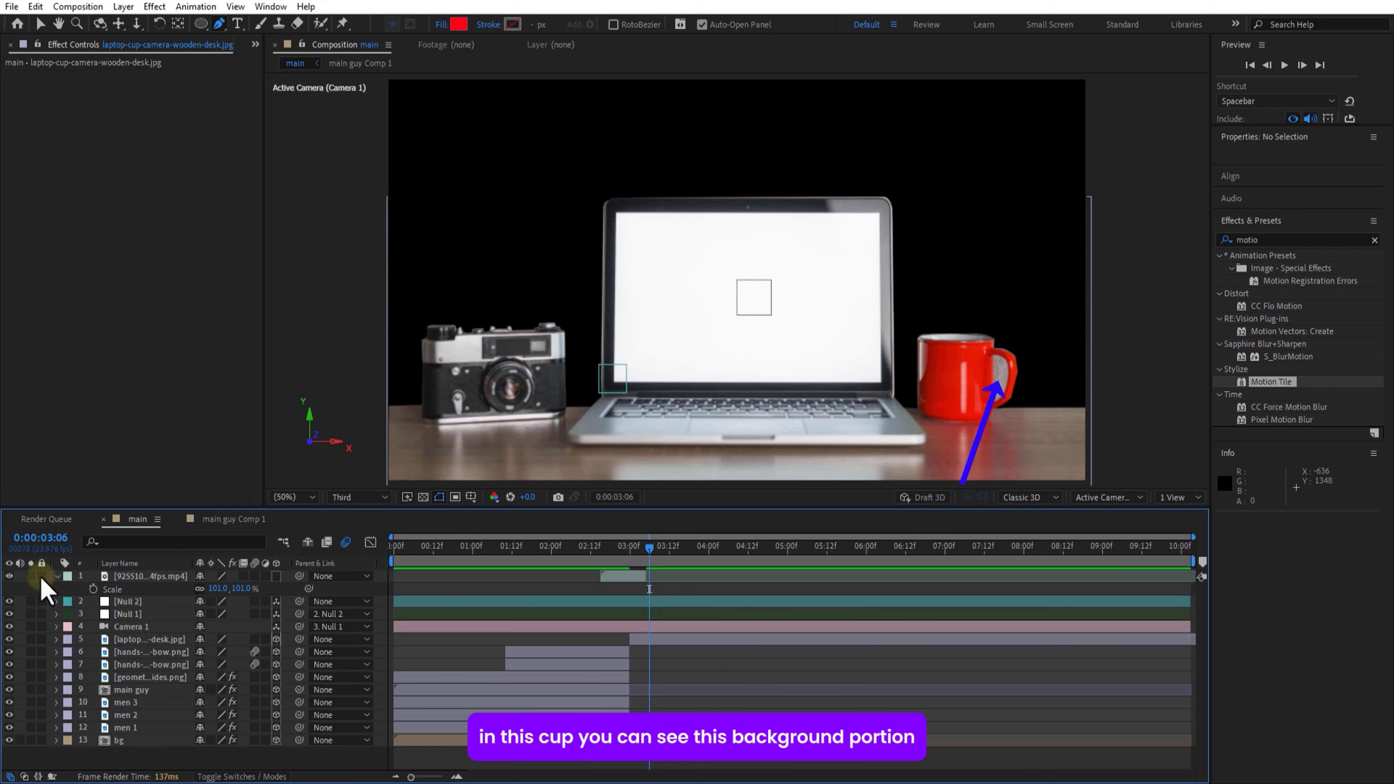
Draw a second mask on the laptop image around the background portion inside the cup's handle
{"action": "left_click", "coordinate": [56, 576]}
{"action": "left_click", "coordinate": [149, 627]}
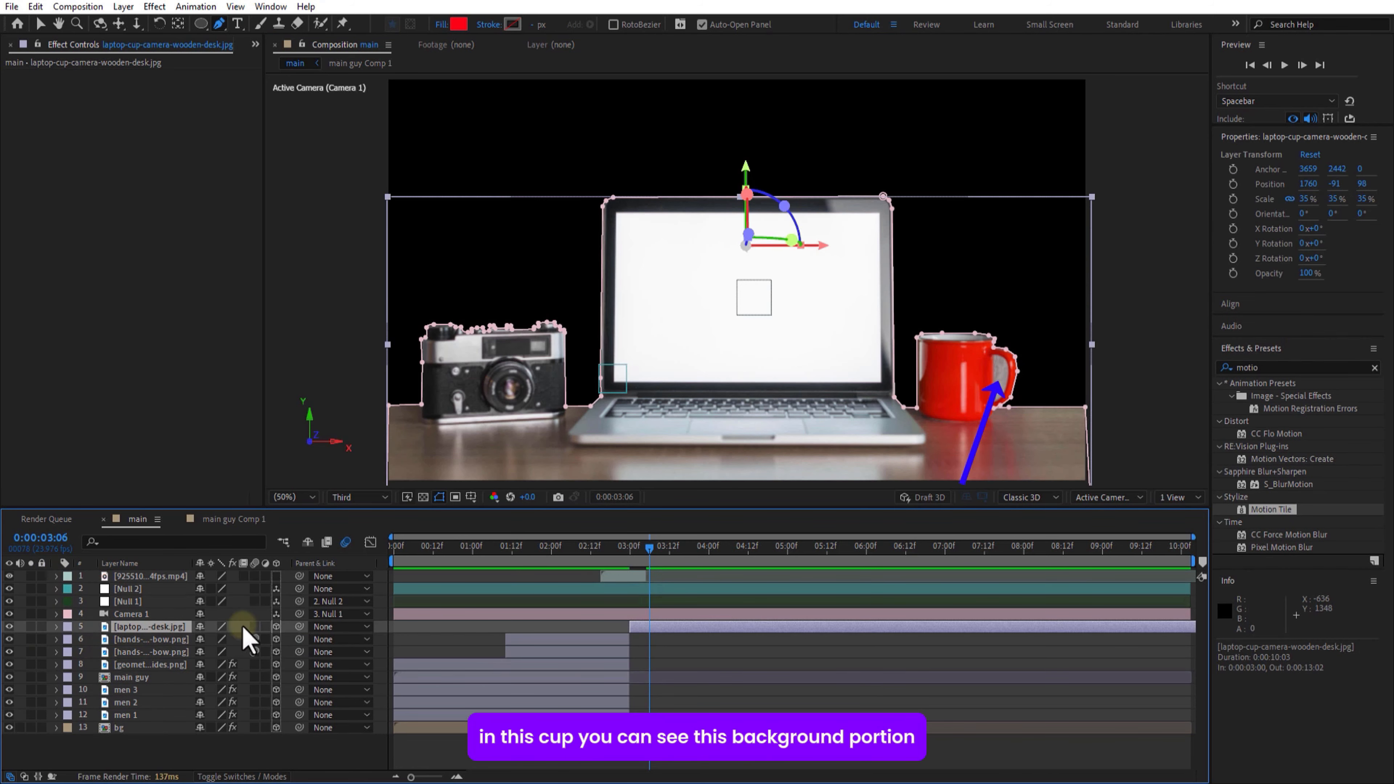
{"action": "left_click", "coordinate": [997, 357]}
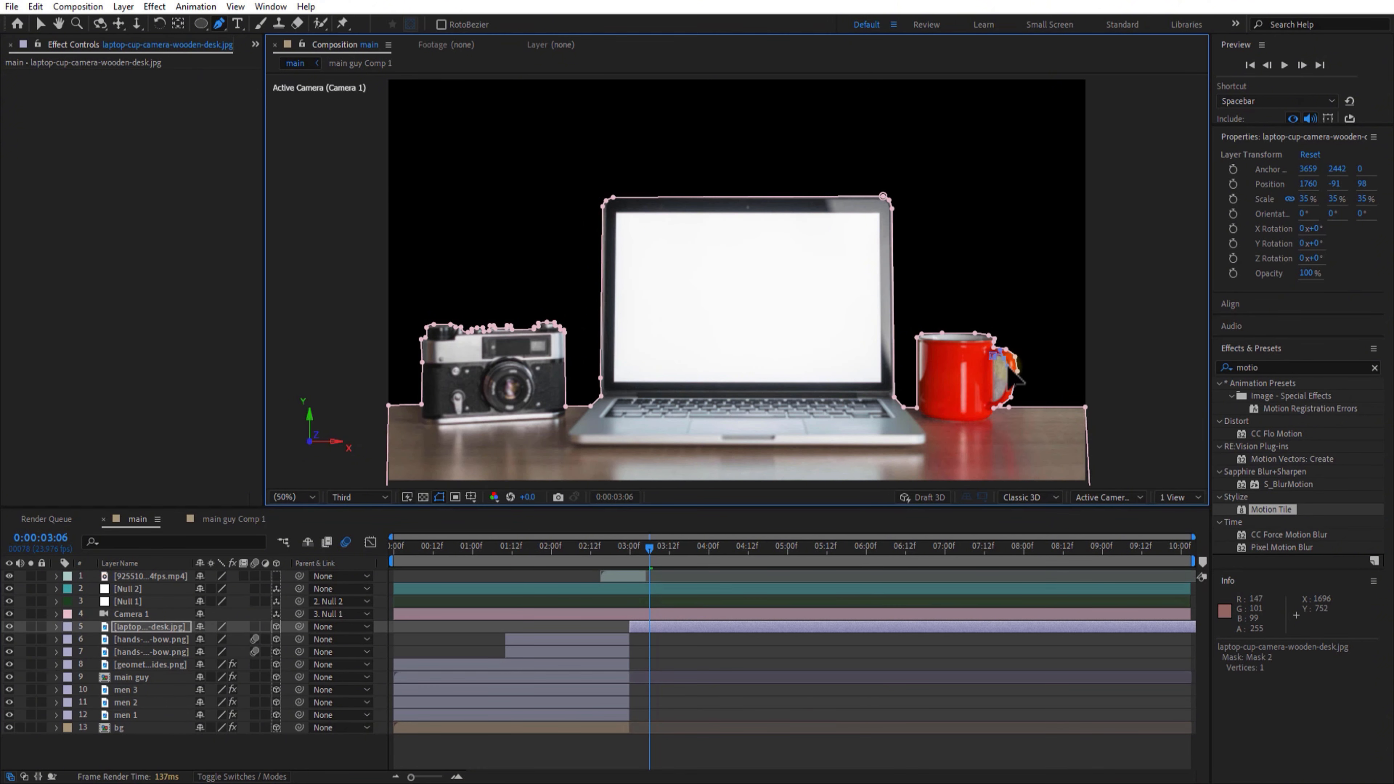
{"action": "left_click", "coordinate": [1010, 389]}
{"action": "left_click", "coordinate": [1008, 408]}
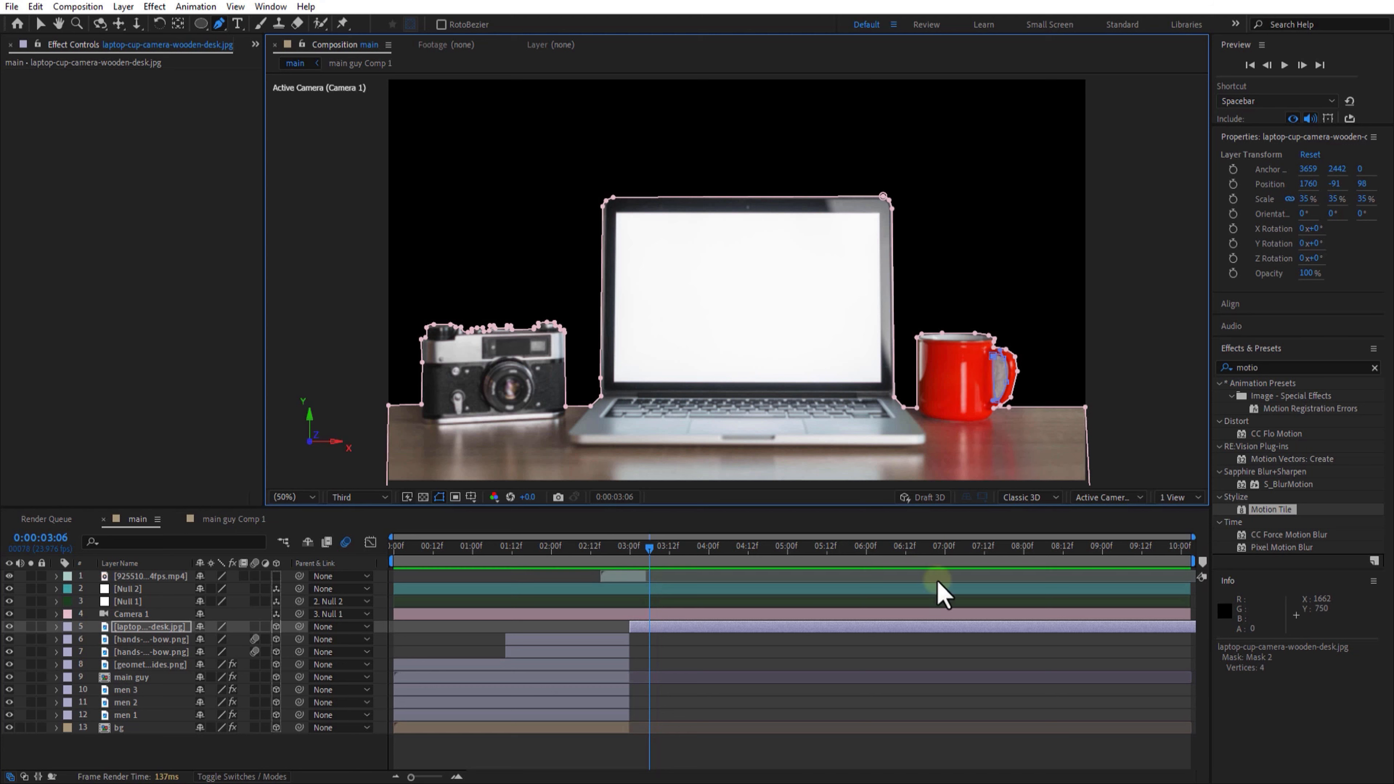
Create a 1920 × 1080 blue solid (1D76DB) named "bg 2" and place it directly below the laptop image layer
{"action": "left_click", "coordinate": [700, 626]}
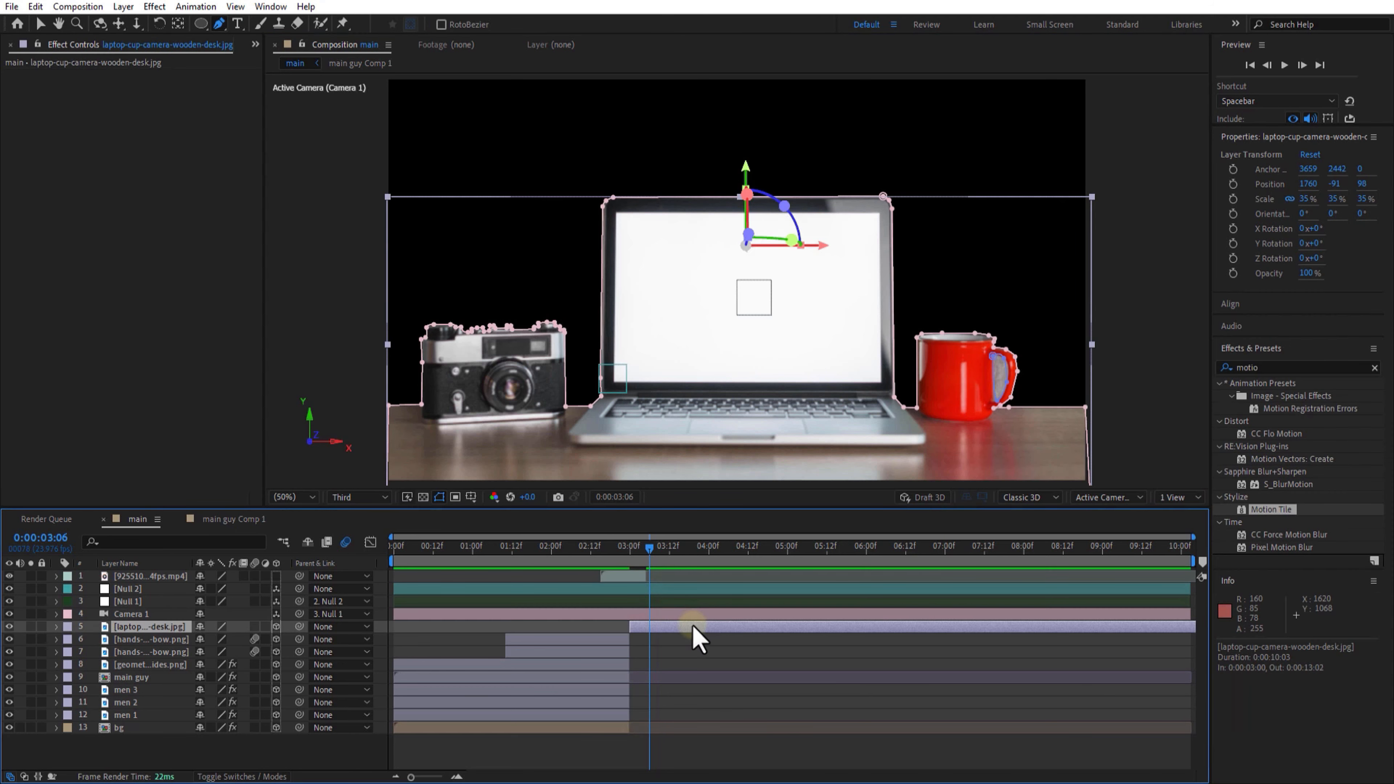
{"action": "right_click", "coordinate": [148, 752]}
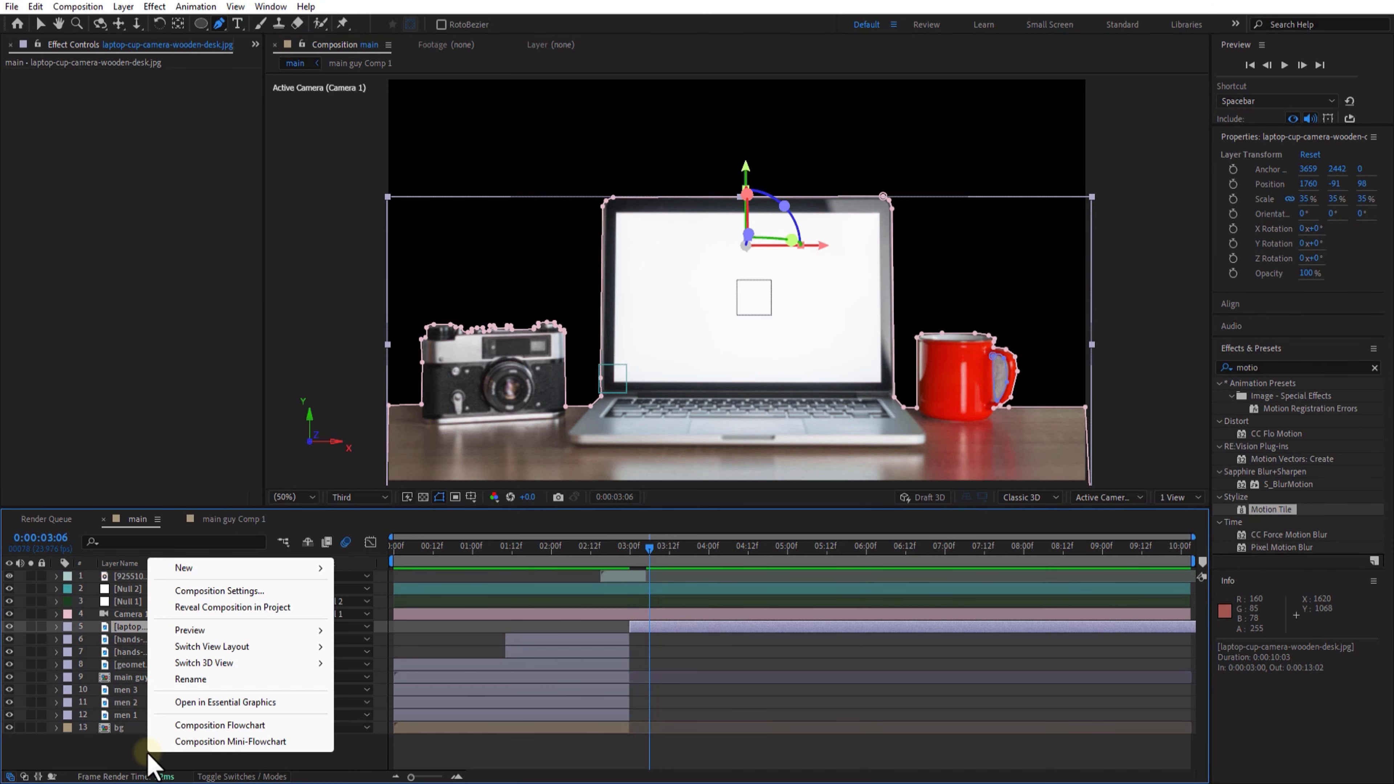
{"action": "mouse_move", "coordinate": [329, 569]}
{"action": "left_click", "coordinate": [384, 608]}
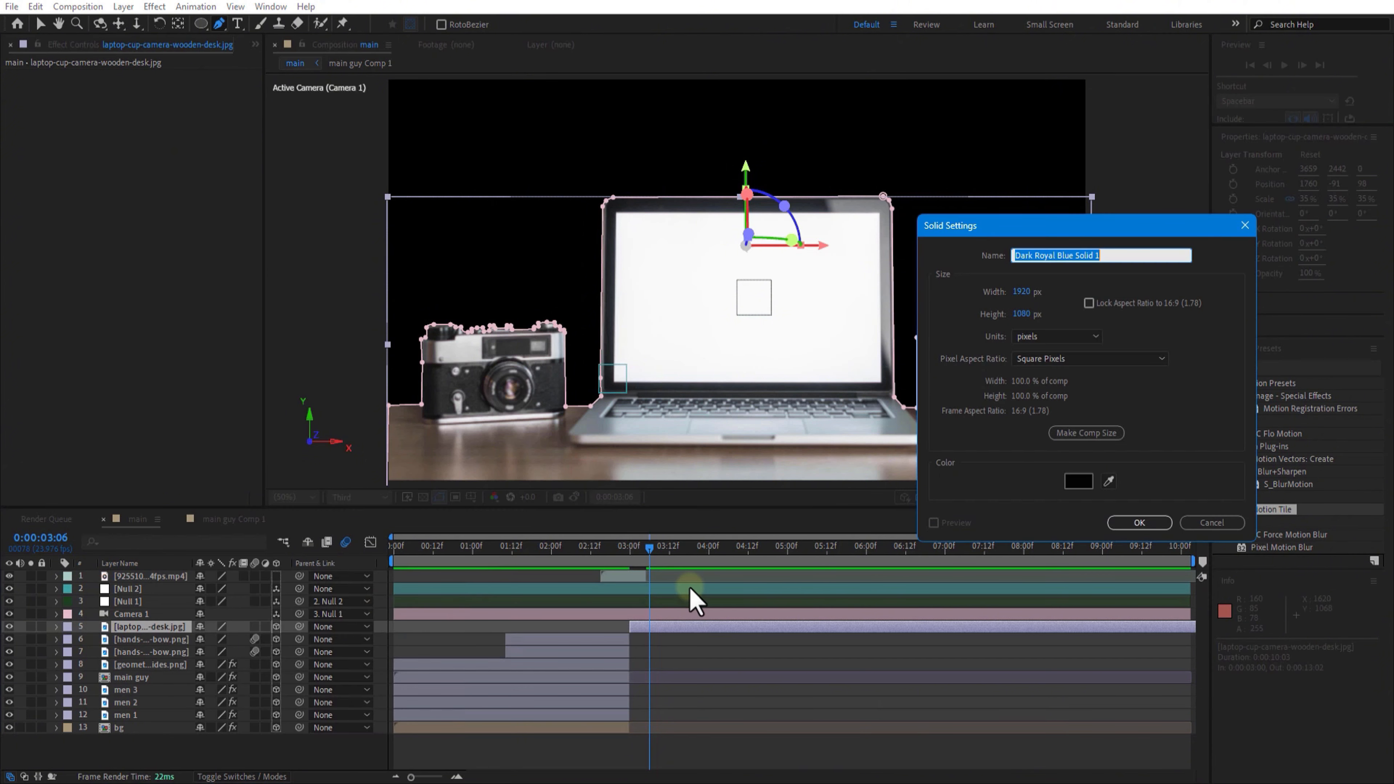
{"action": "left_click", "coordinate": [1080, 482]}
{"action": "left_click", "coordinate": [343, 317]}
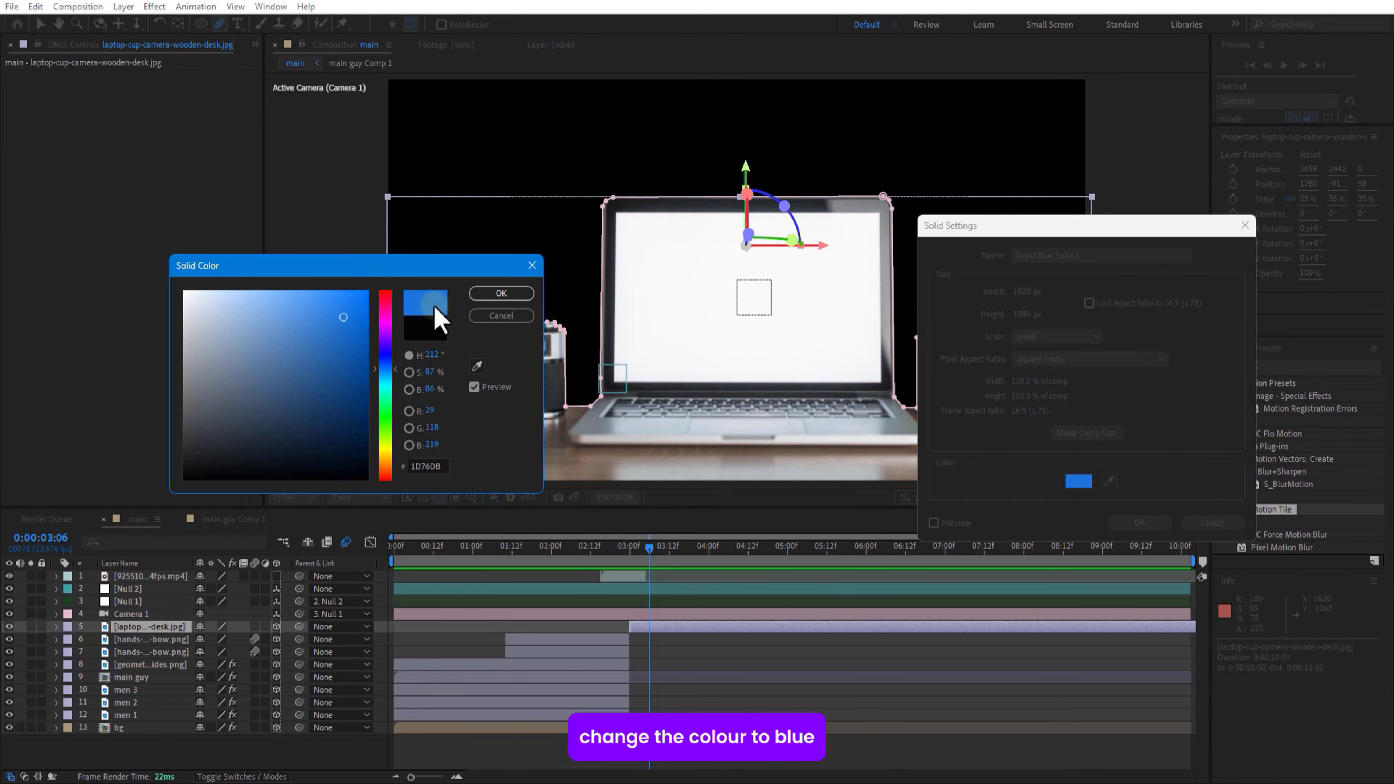
{"action": "left_click", "coordinate": [505, 296]}
{"action": "left_click_drag", "start_coordinate": [1090, 257], "coordinate": [975, 256]}
{"action": "type", "text": "bg 2"}
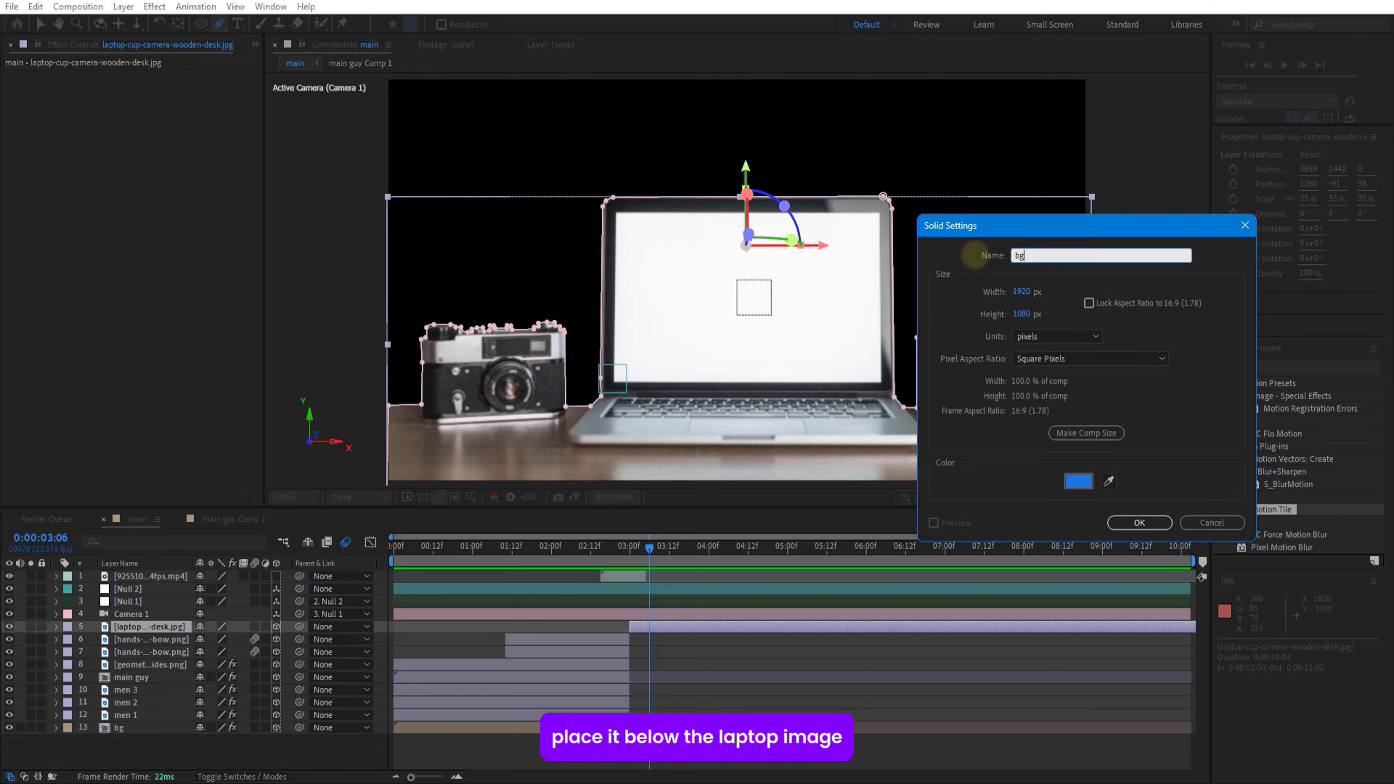
{"action": "left_click", "coordinate": [1142, 525]}
{"action": "left_click_drag", "start_coordinate": [125, 629], "coordinate": [130, 646]}
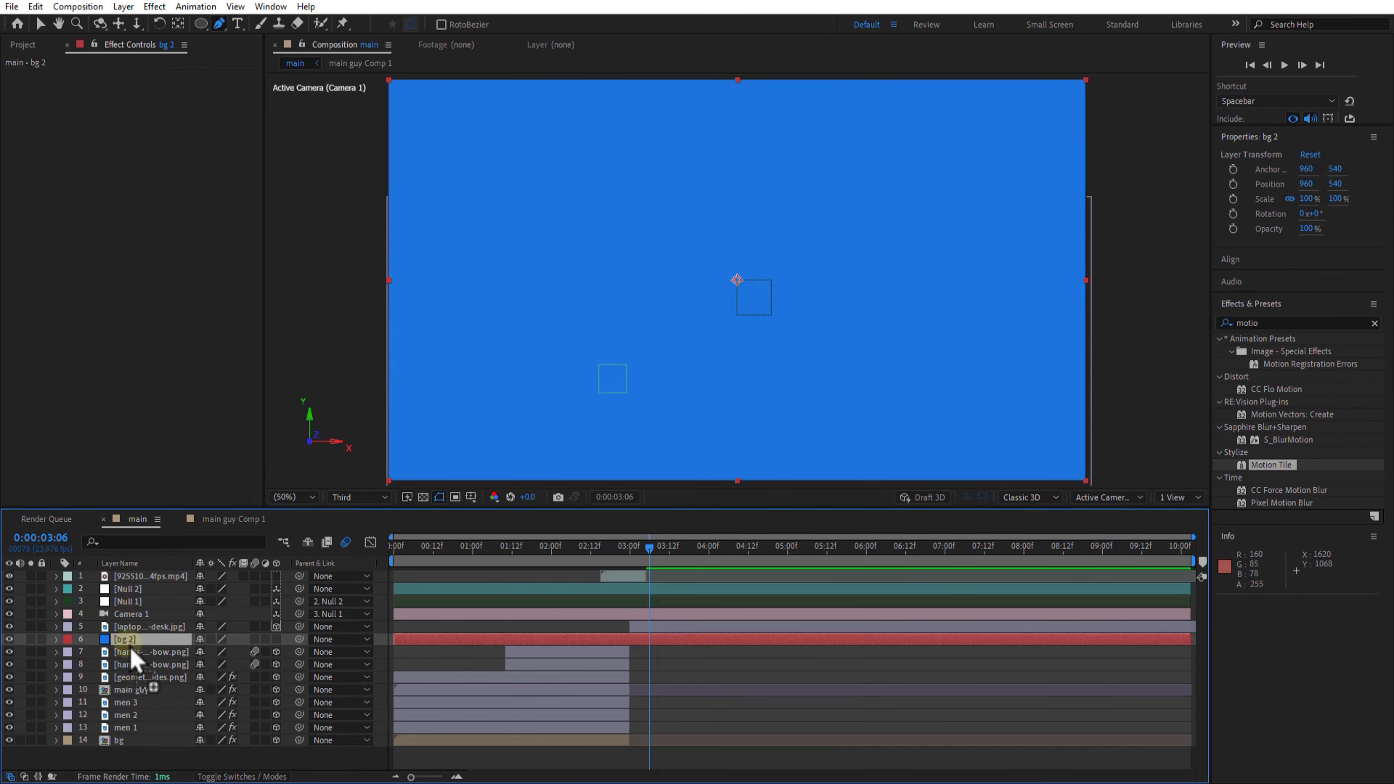
Make the bg 2 solid a 3D layer and move it to about X 1738, Y 45.6, centred over the laptop
{"action": "left_click", "coordinate": [276, 639]}
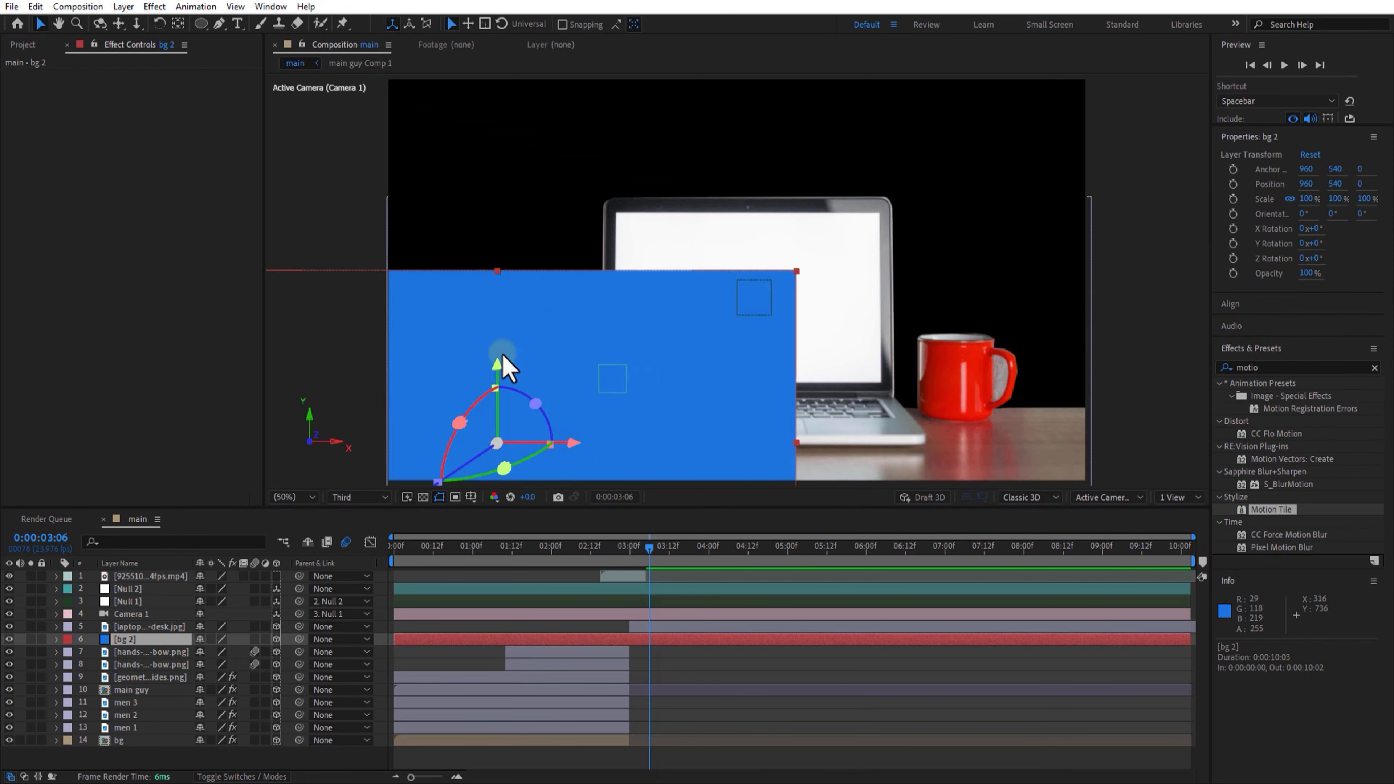
{"action": "left_click_drag", "start_coordinate": [497, 289], "coordinate": [494, 220]}
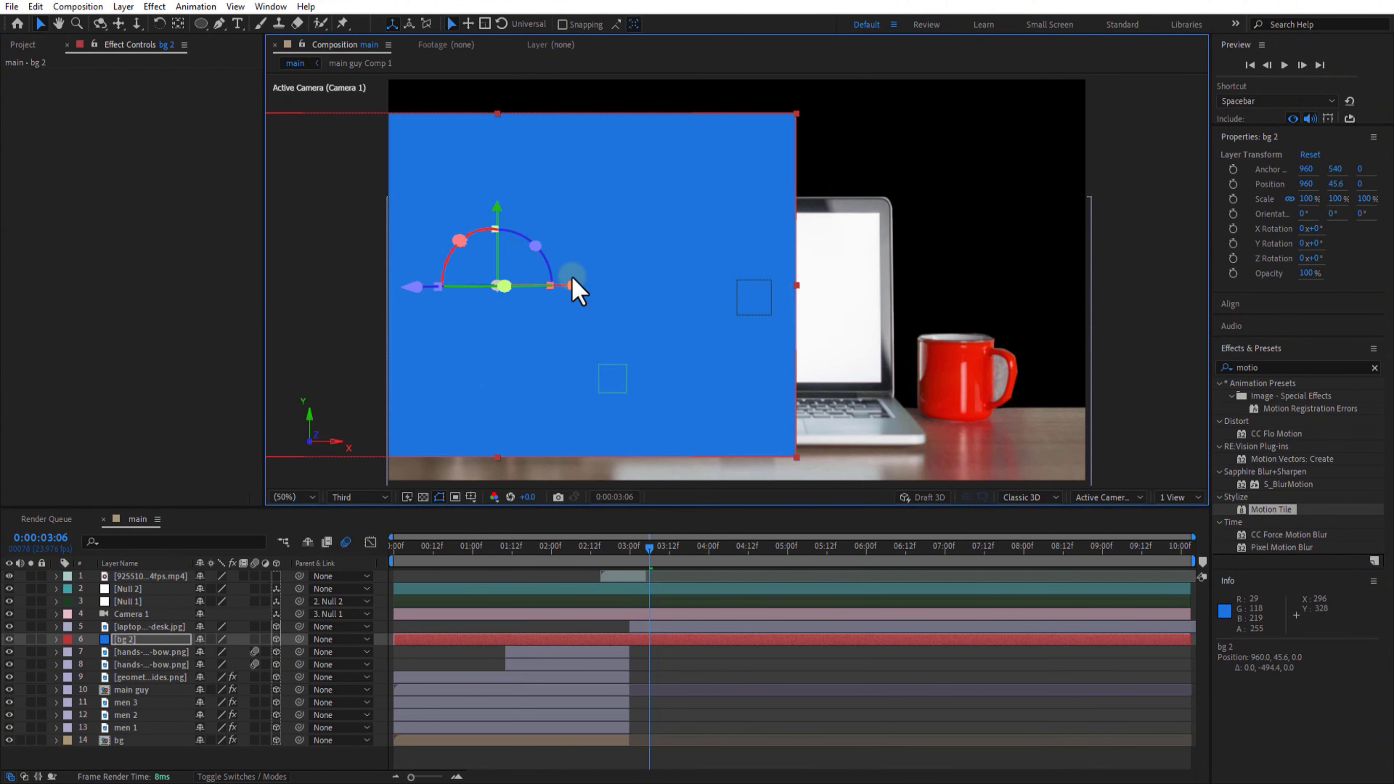
{"action": "left_click_drag", "start_coordinate": [579, 296], "coordinate": [830, 300]}
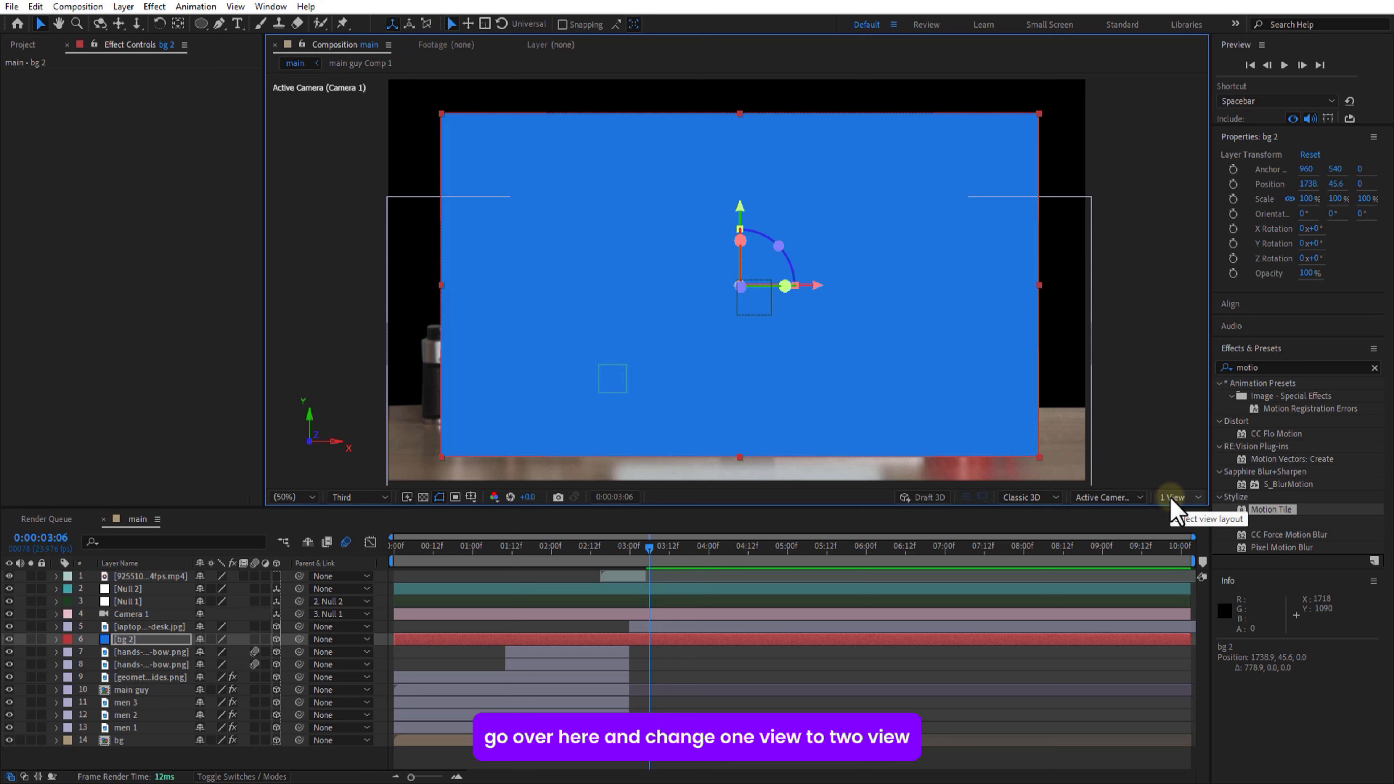
Using a two-view layout with the Top view, move bg 2 to Z 168 behind the laptop layer and enlarge it to fill the frame
{"action": "left_click", "coordinate": [1175, 497]}
{"action": "left_click", "coordinate": [1186, 545]}
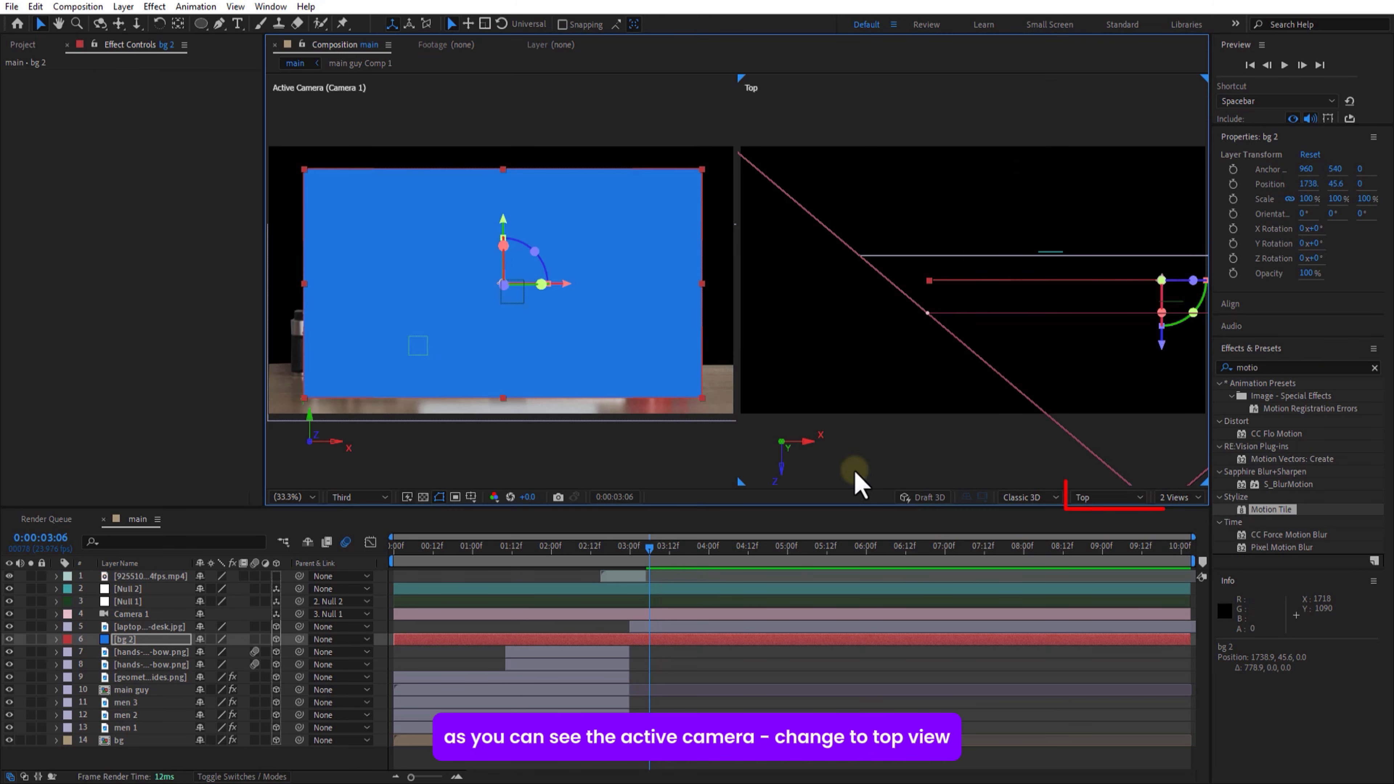
{"action": "scroll", "coordinate": [967, 379], "scroll_direction": "down", "scroll_amount": 2}
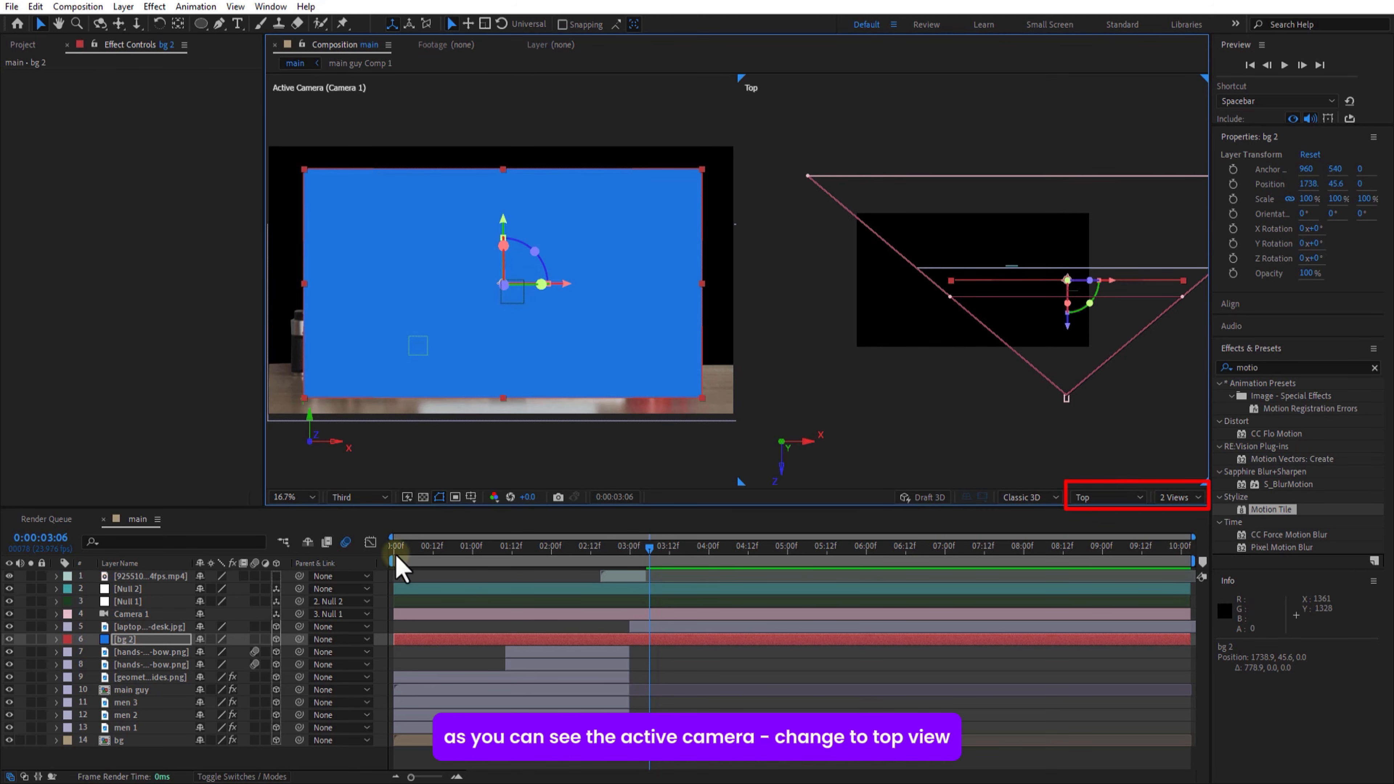
{"action": "left_click", "coordinate": [149, 627]}
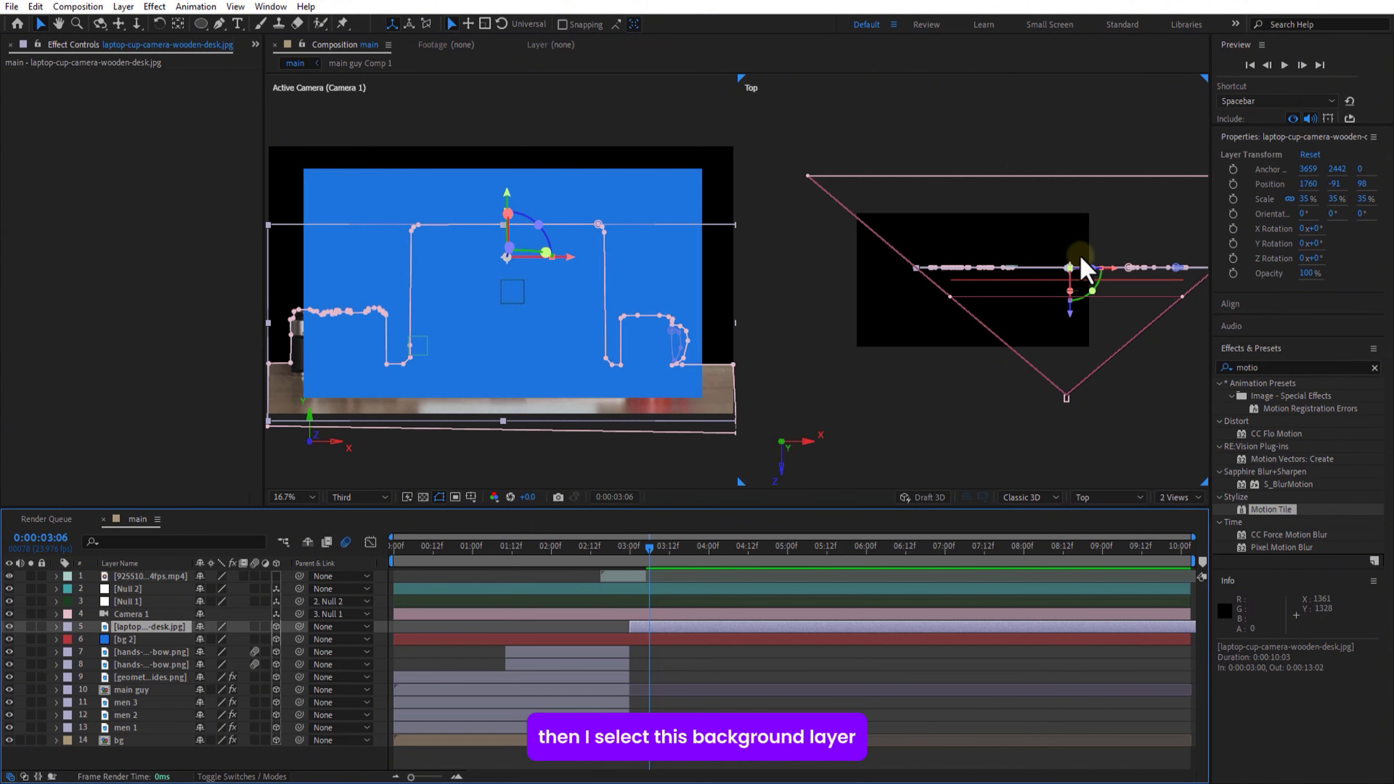
{"action": "left_click", "coordinate": [150, 640]}
{"action": "left_click_drag", "start_coordinate": [1068, 325], "coordinate": [1068, 303]}
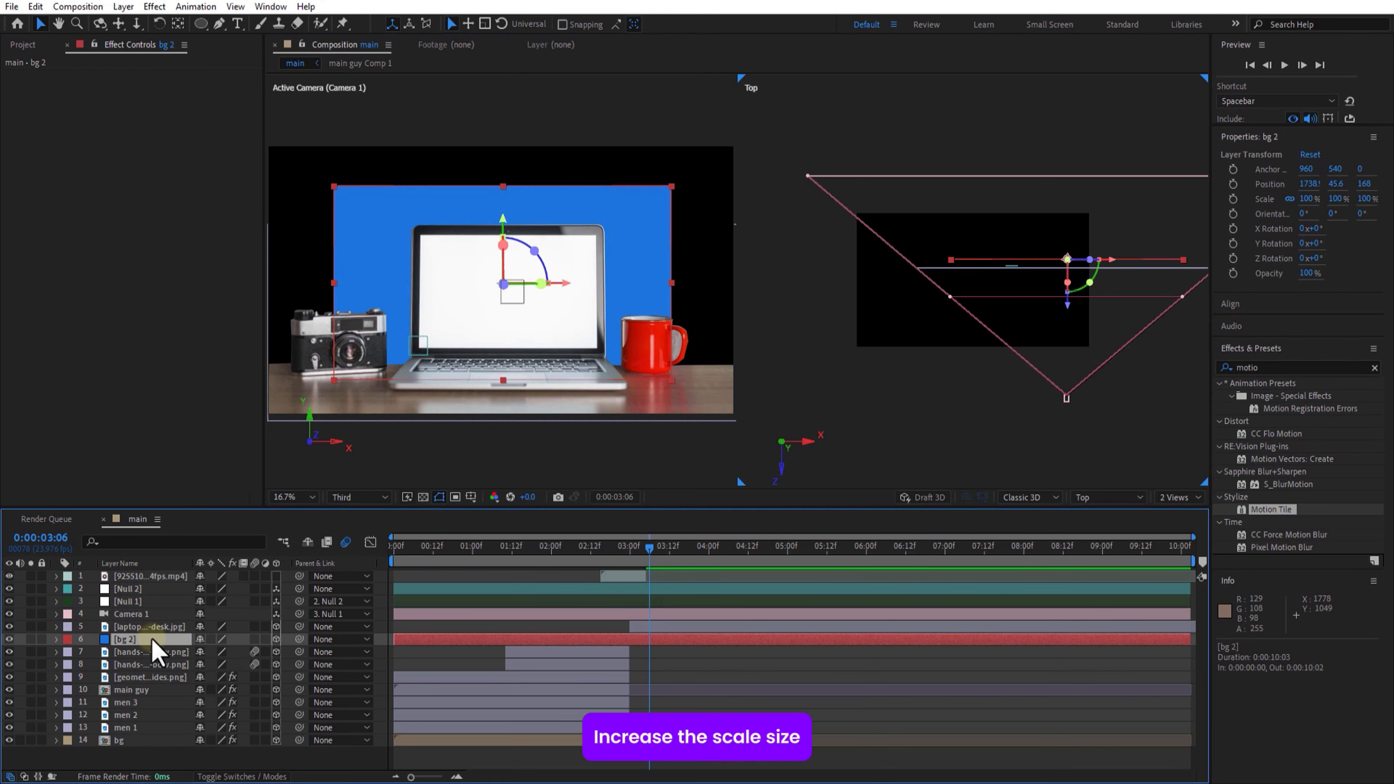
{"action": "key", "text": "s"}
{"action": "left_click_drag", "start_coordinate": [219, 652], "coordinate": [252, 651]}
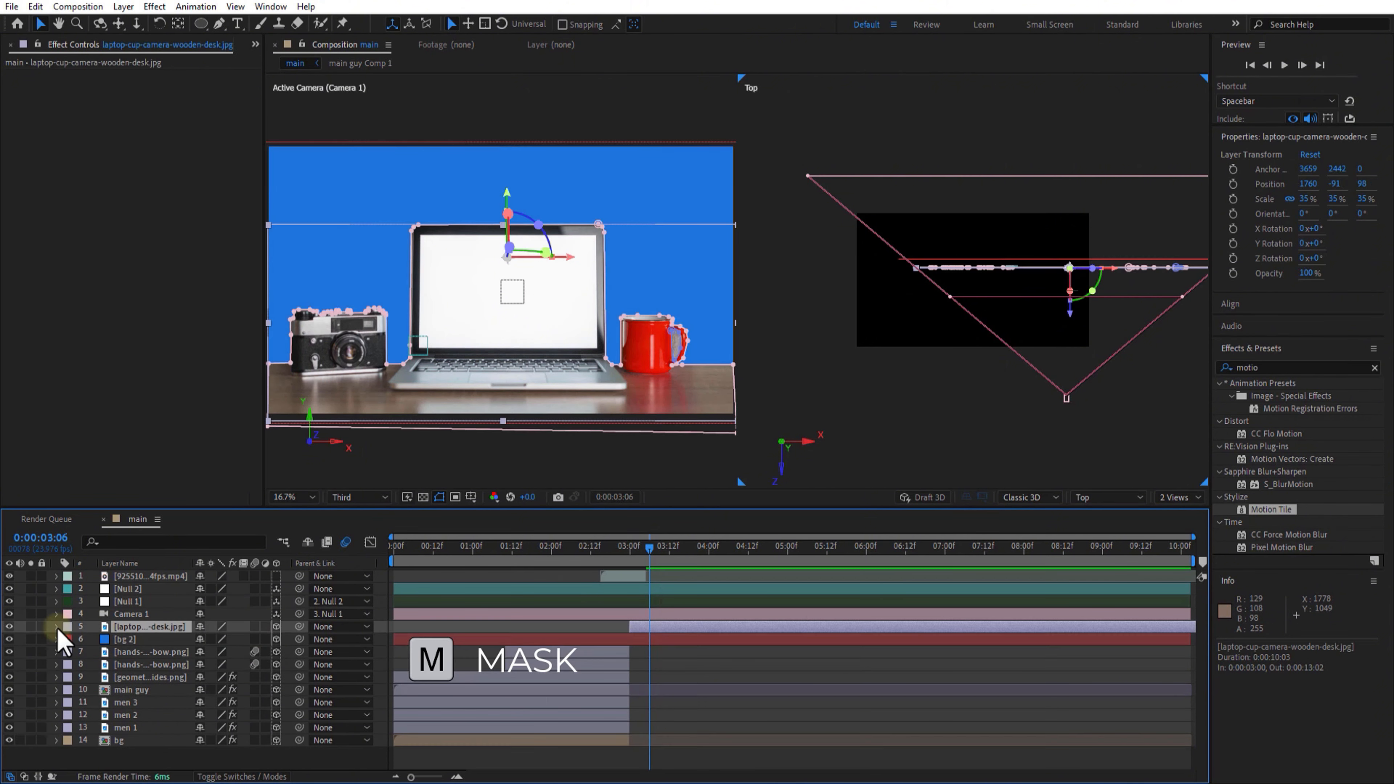
Set the laptop layer's Mask 2 to Subtract, its feather to 14 pixels, and increase its mask expansion
{"action": "left_click", "coordinate": [57, 627]}
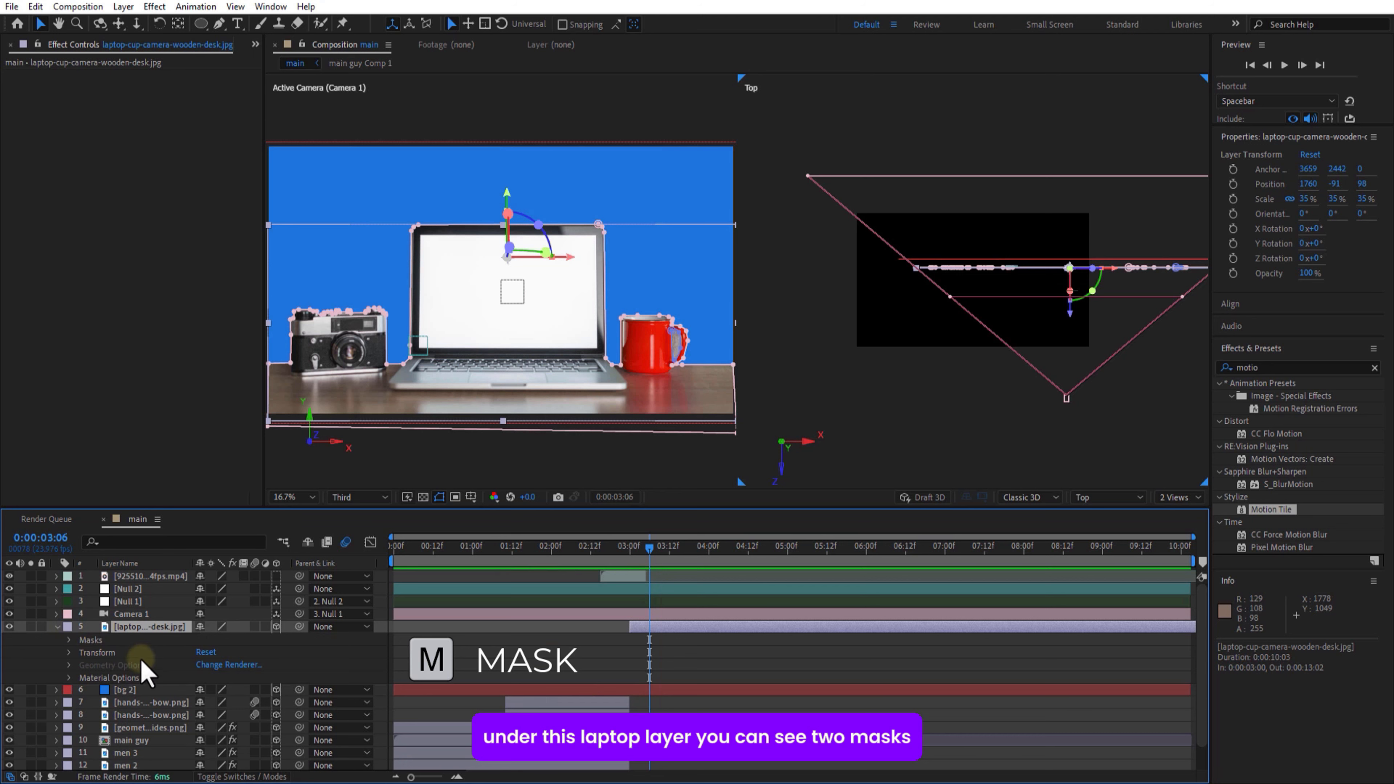
{"action": "left_click", "coordinate": [69, 641]}
{"action": "left_click", "coordinate": [80, 666]}
{"action": "left_click", "coordinate": [81, 666]}
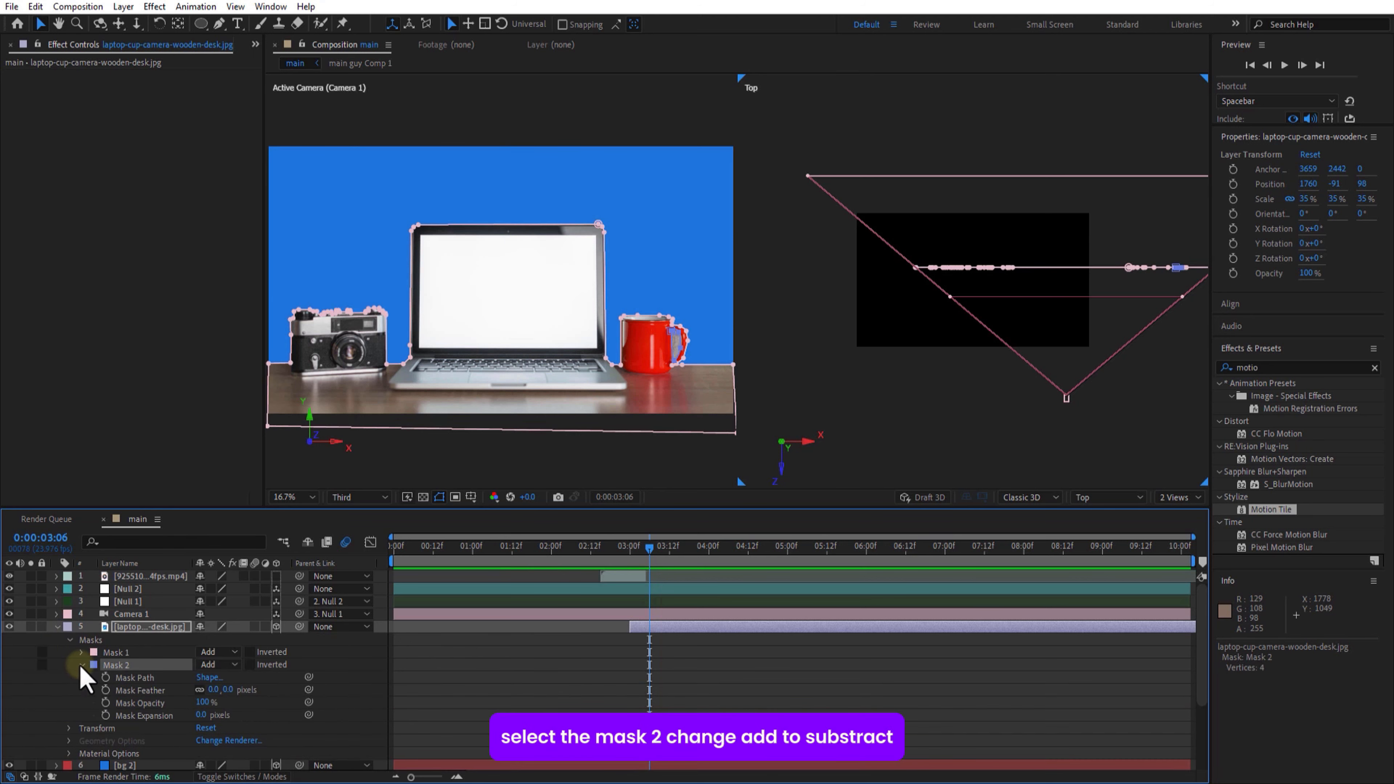
{"action": "scroll", "coordinate": [63, 639], "scroll_direction": "down", "scroll_amount": 2}
{"action": "left_click", "coordinate": [222, 614]}
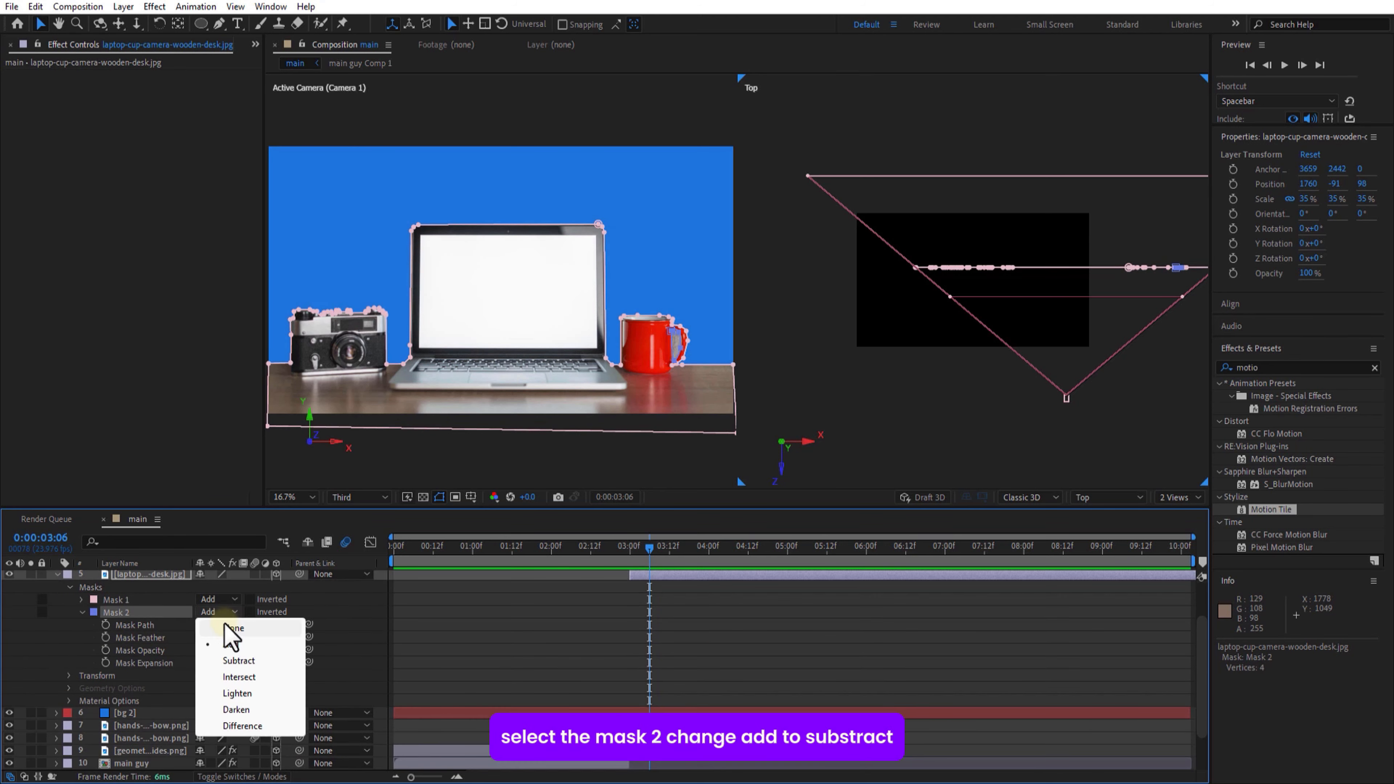
{"action": "left_click", "coordinate": [228, 627]}
{"action": "left_click", "coordinate": [232, 613]}
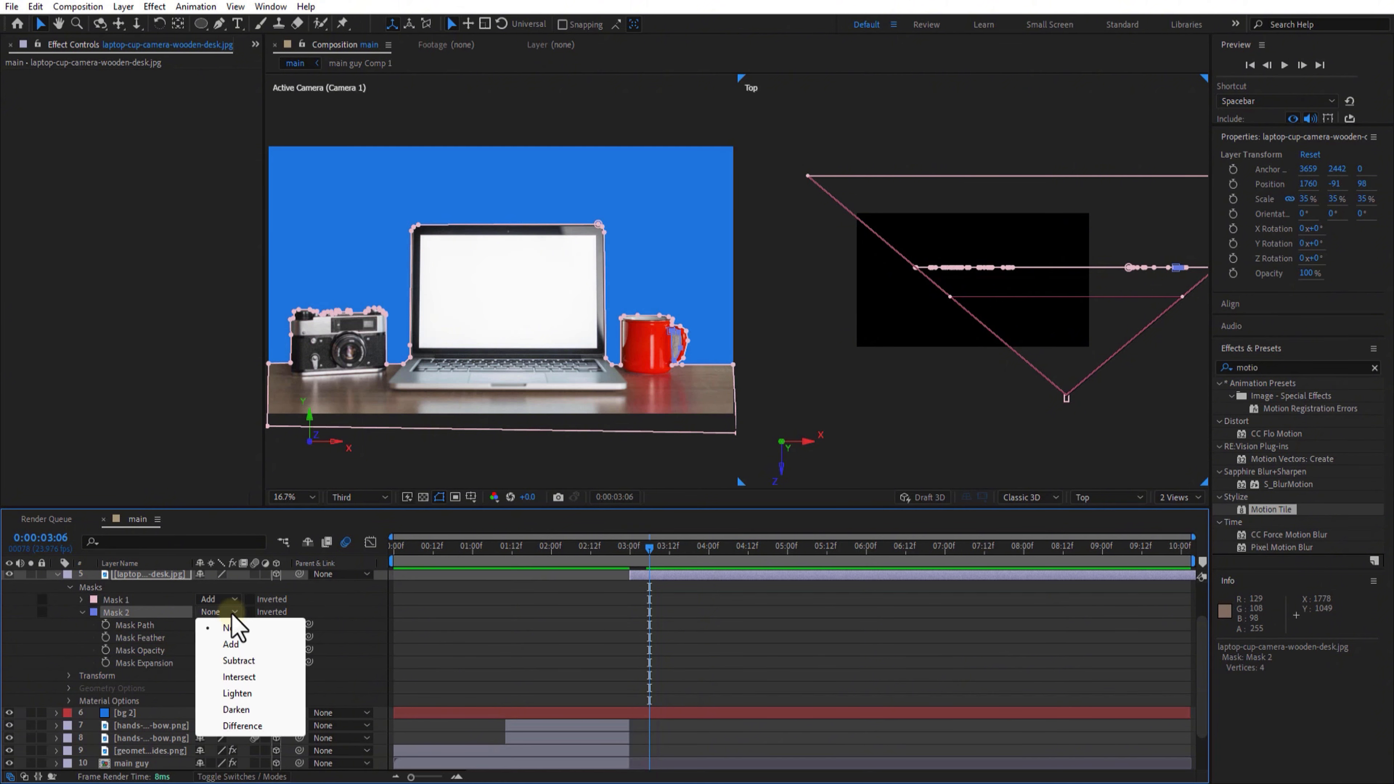
{"action": "left_click", "coordinate": [242, 662]}
{"action": "left_click", "coordinate": [187, 663]}
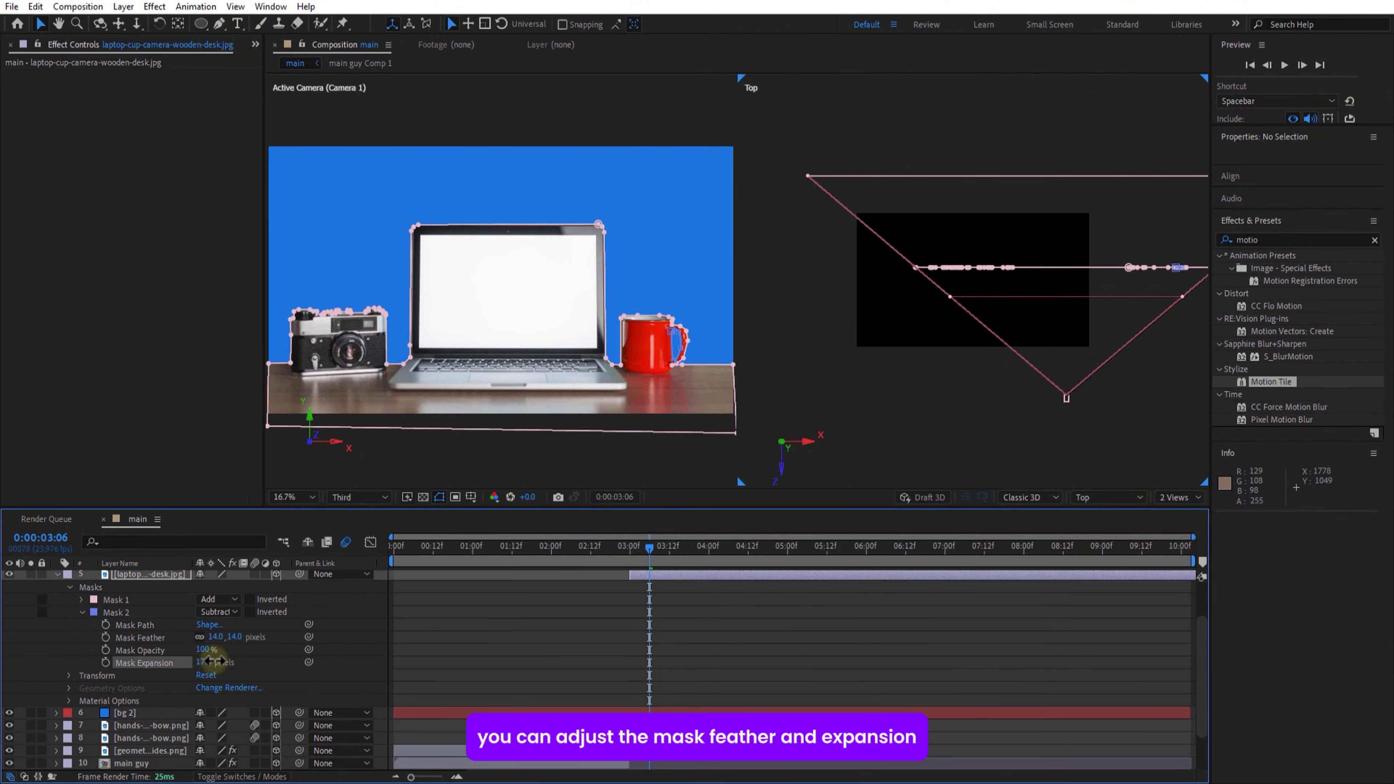
{"action": "left_click", "coordinate": [488, 619]}
Set the feather of the laptop layer's Mask 1 to 5 pixels and collapse the layer's properties
{"action": "left_click", "coordinate": [81, 612]}
{"action": "left_click", "coordinate": [81, 600]}
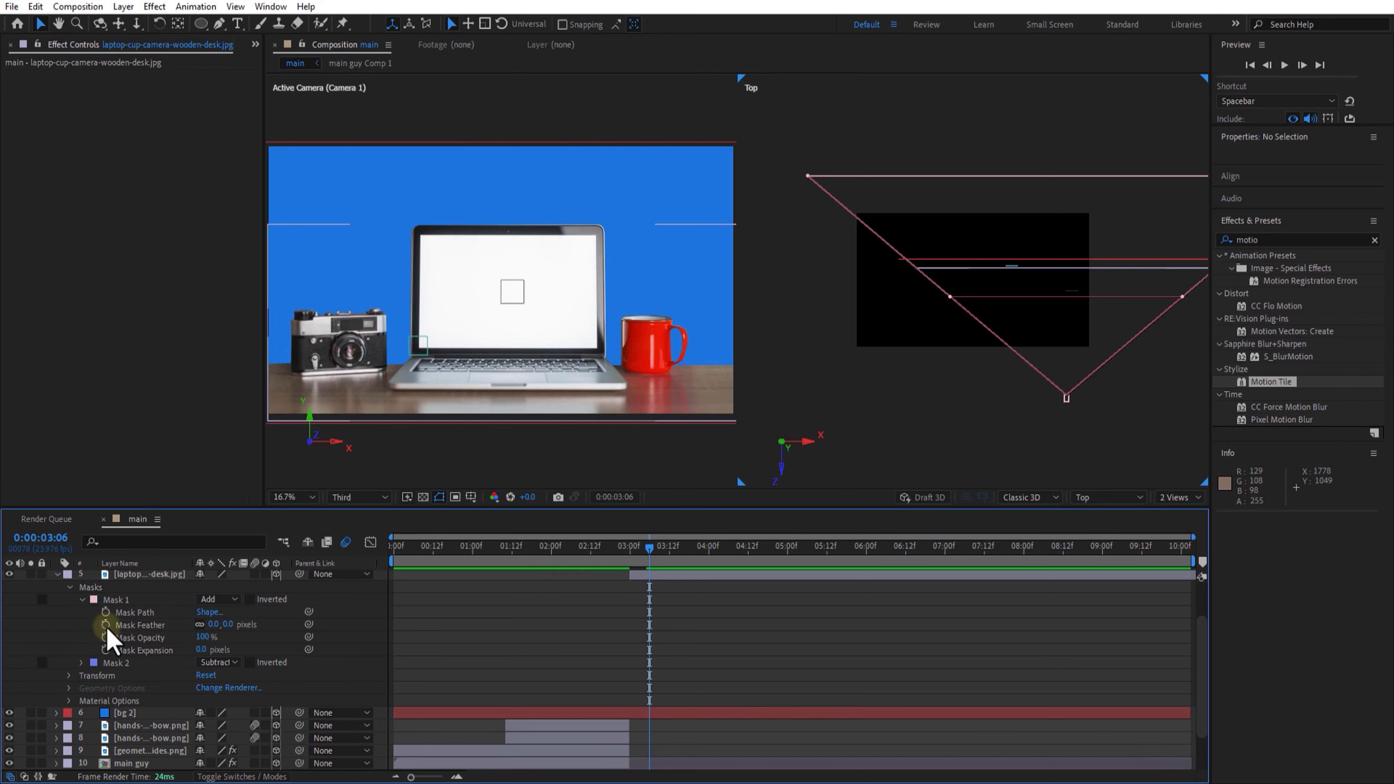
{"action": "left_click", "coordinate": [213, 625]}
{"action": "type", "text": "5"}
{"action": "left_click", "coordinate": [523, 626]}
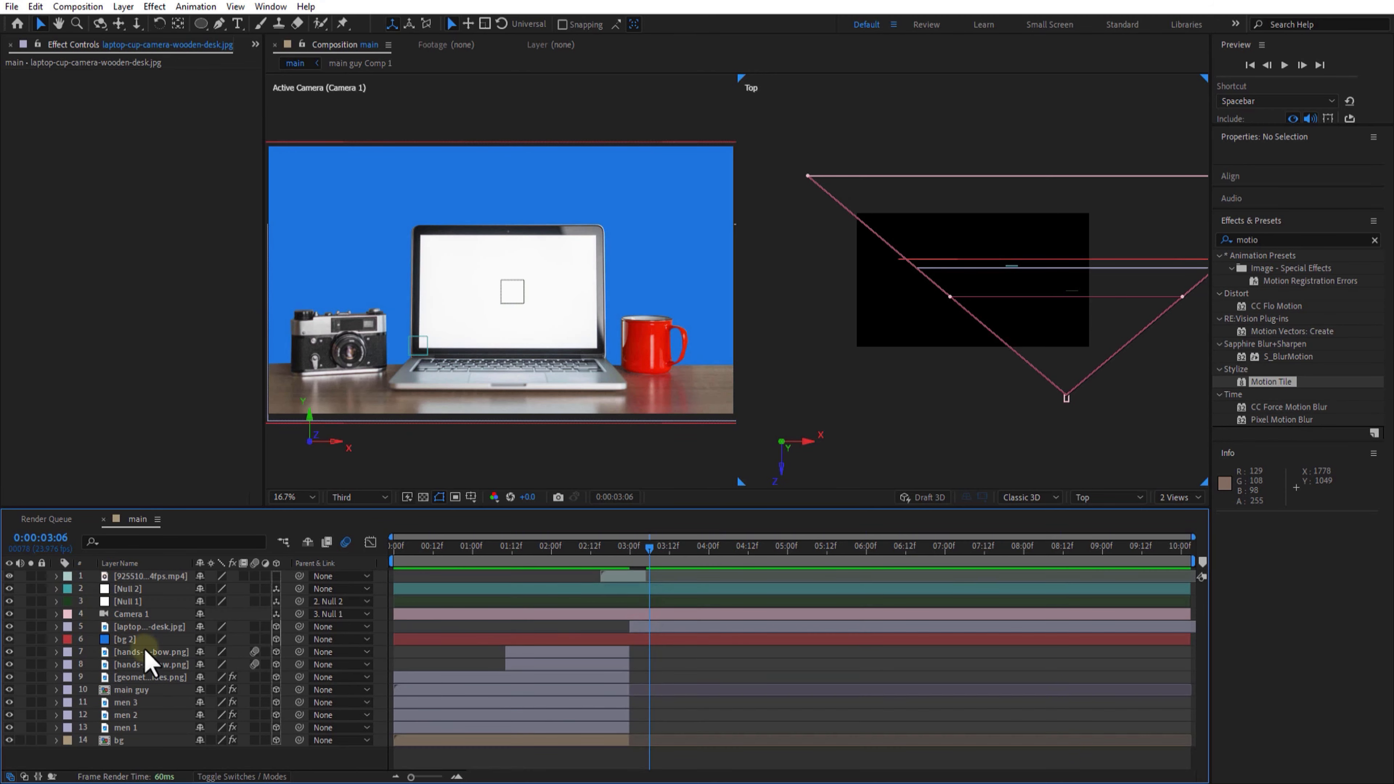
Make the bg 2 layer start at 0:00:03:00 and return to a single fitted Active Camera view
{"action": "left_click", "coordinate": [680, 614]}
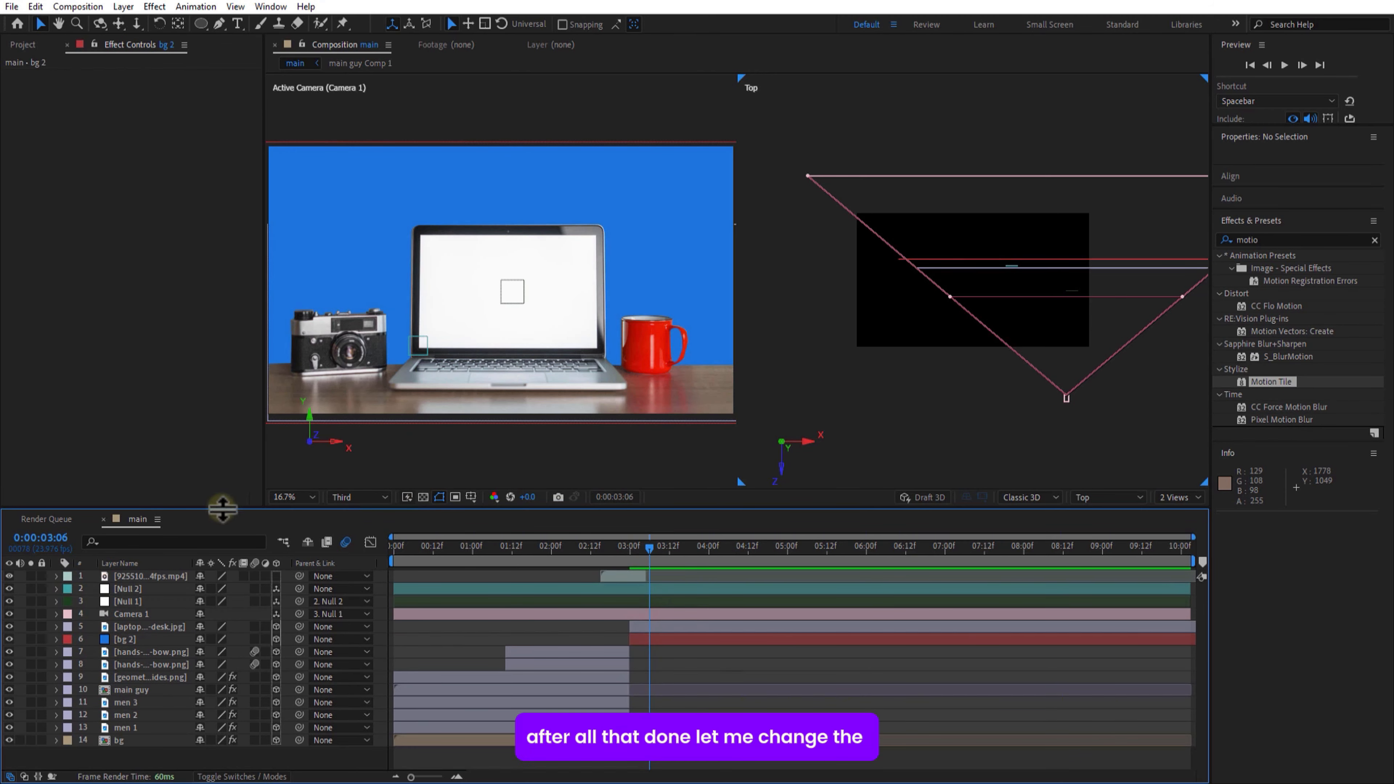
{"action": "left_click", "coordinate": [280, 497]}
{"action": "left_click", "coordinate": [310, 529]}
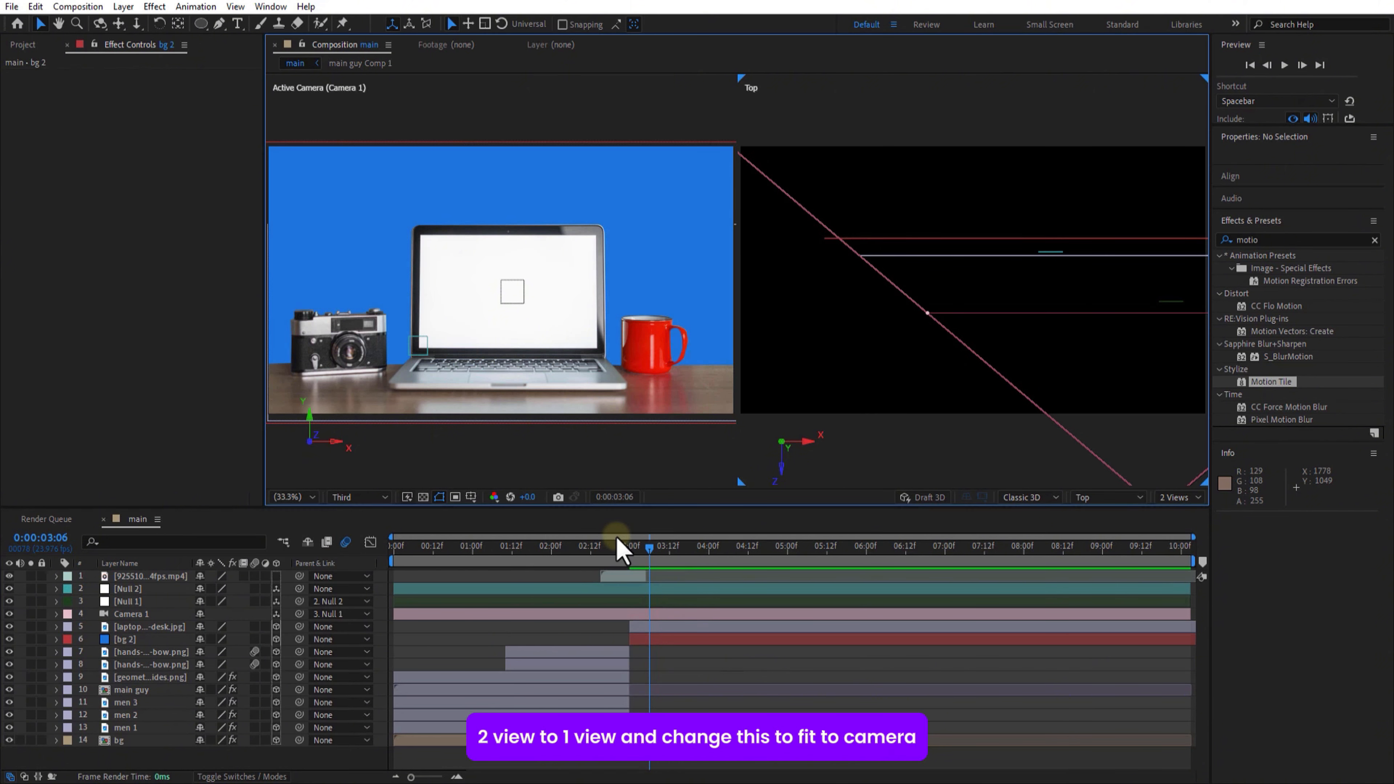
{"action": "left_click", "coordinate": [1178, 497]}
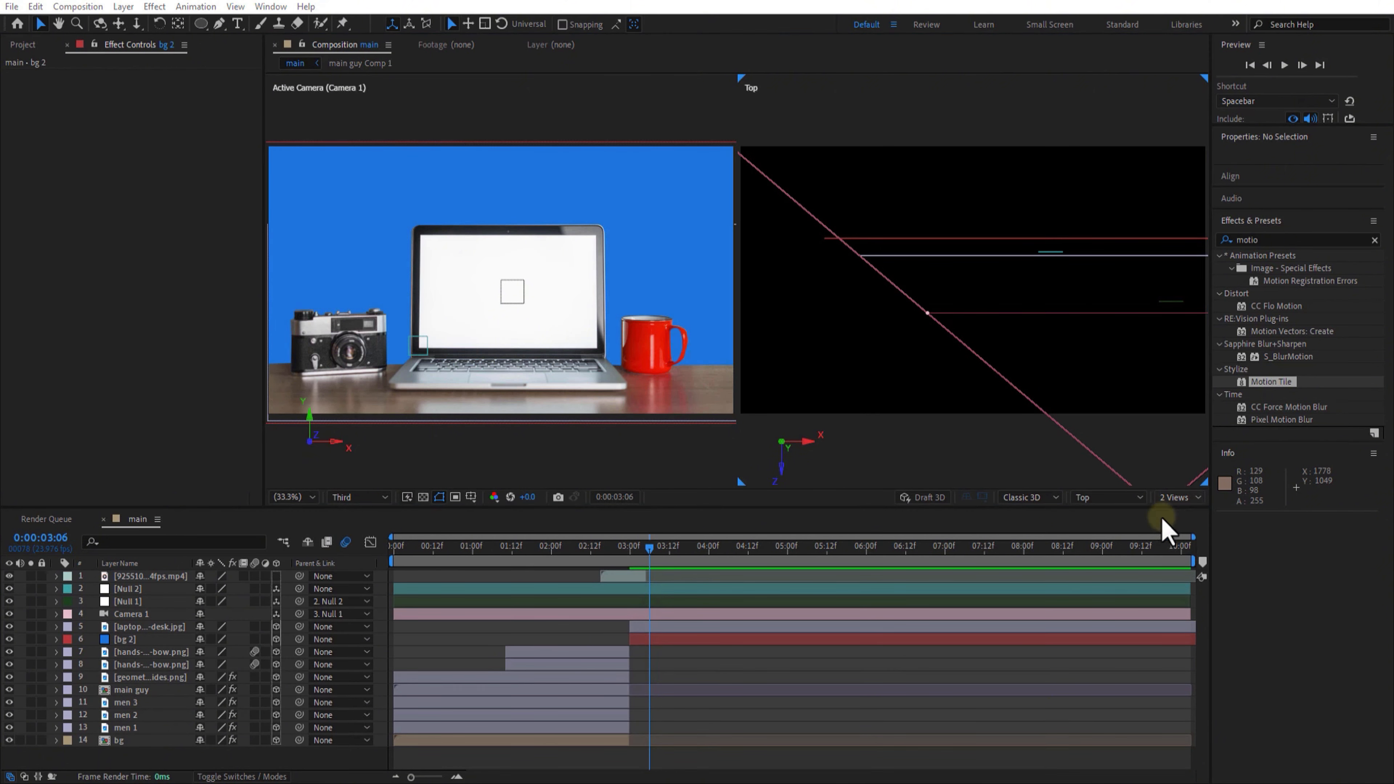
{"action": "left_click", "coordinate": [1161, 516]}
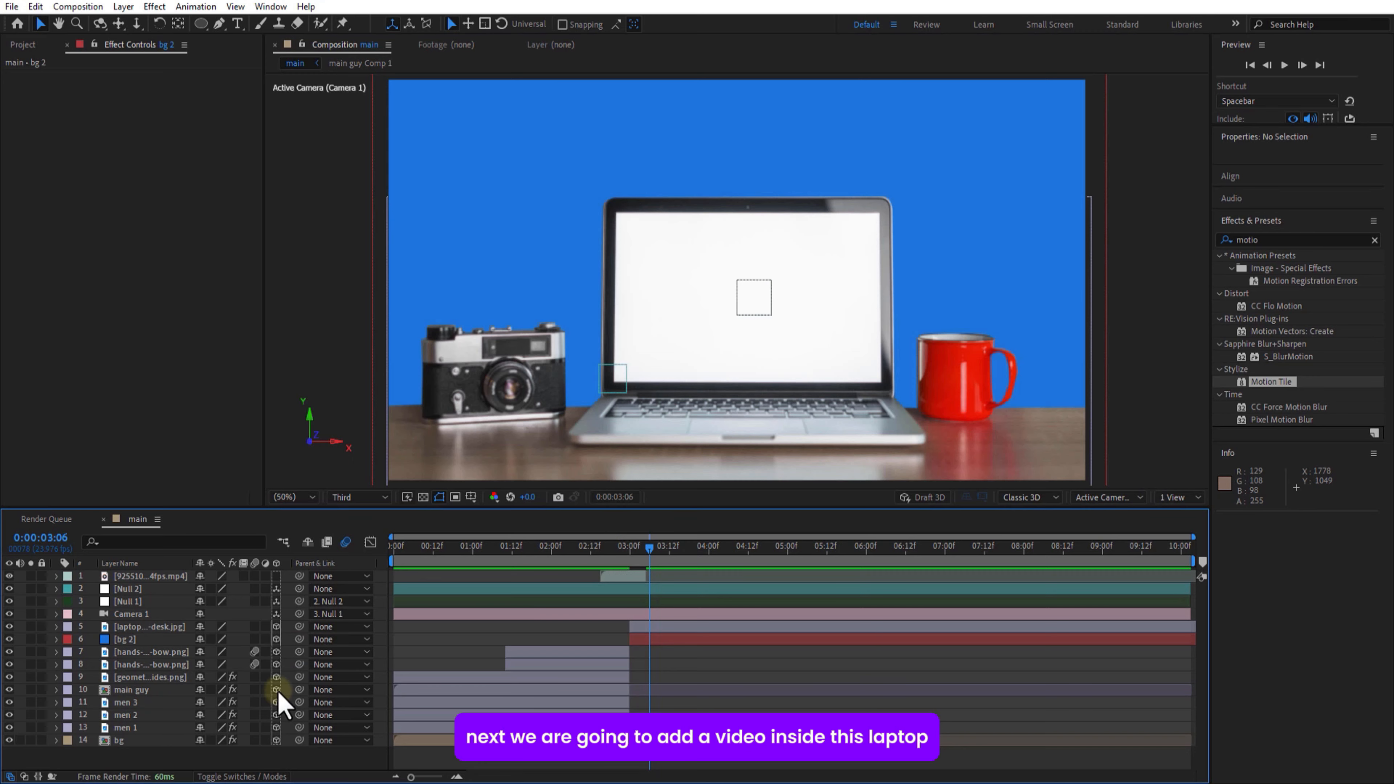
Add the 4990233 code video above the laptop layer, start it at 0:00:03:00 and make it a 3D layer
{"action": "left_click_drag", "start_coordinate": [83, 418], "coordinate": [132, 626]}
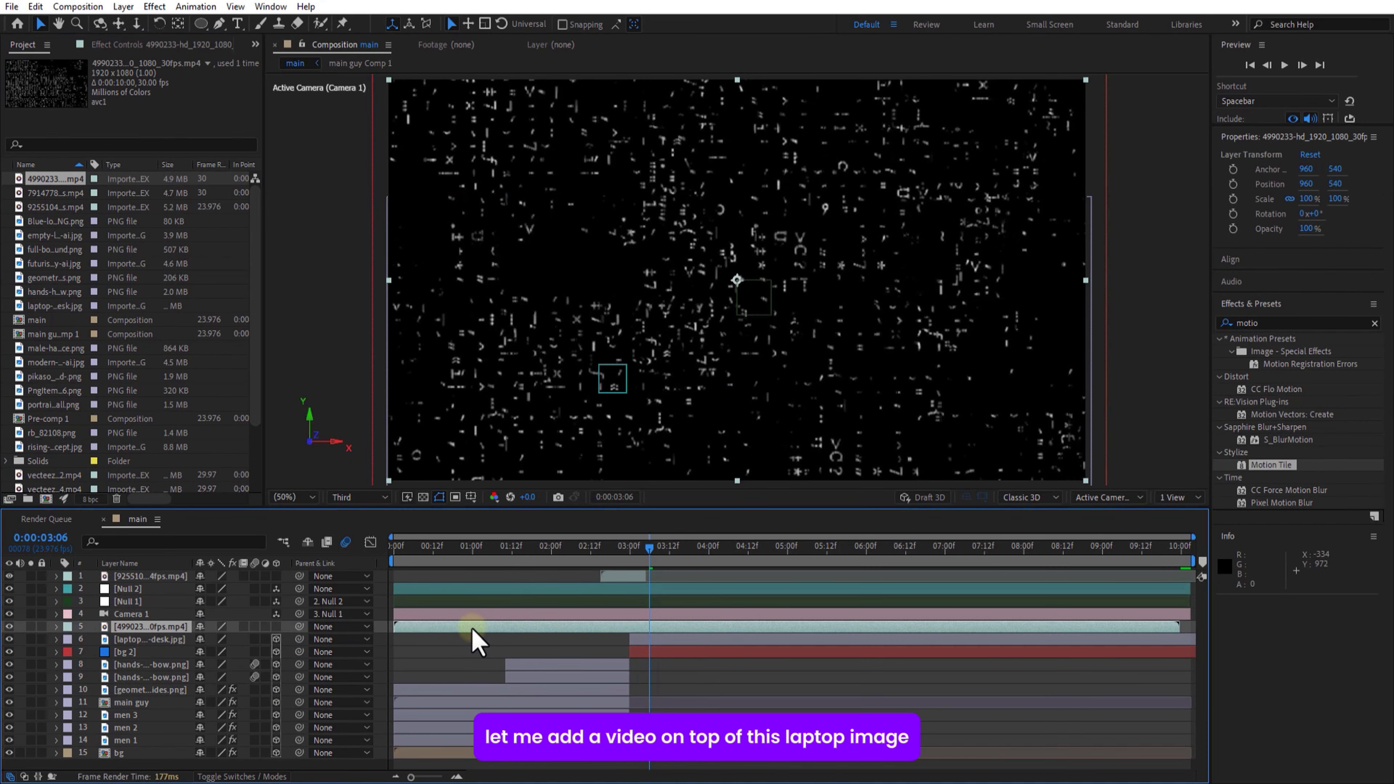
{"action": "left_click_drag", "start_coordinate": [476, 626], "coordinate": [709, 632]}
{"action": "left_click", "coordinate": [277, 629]}
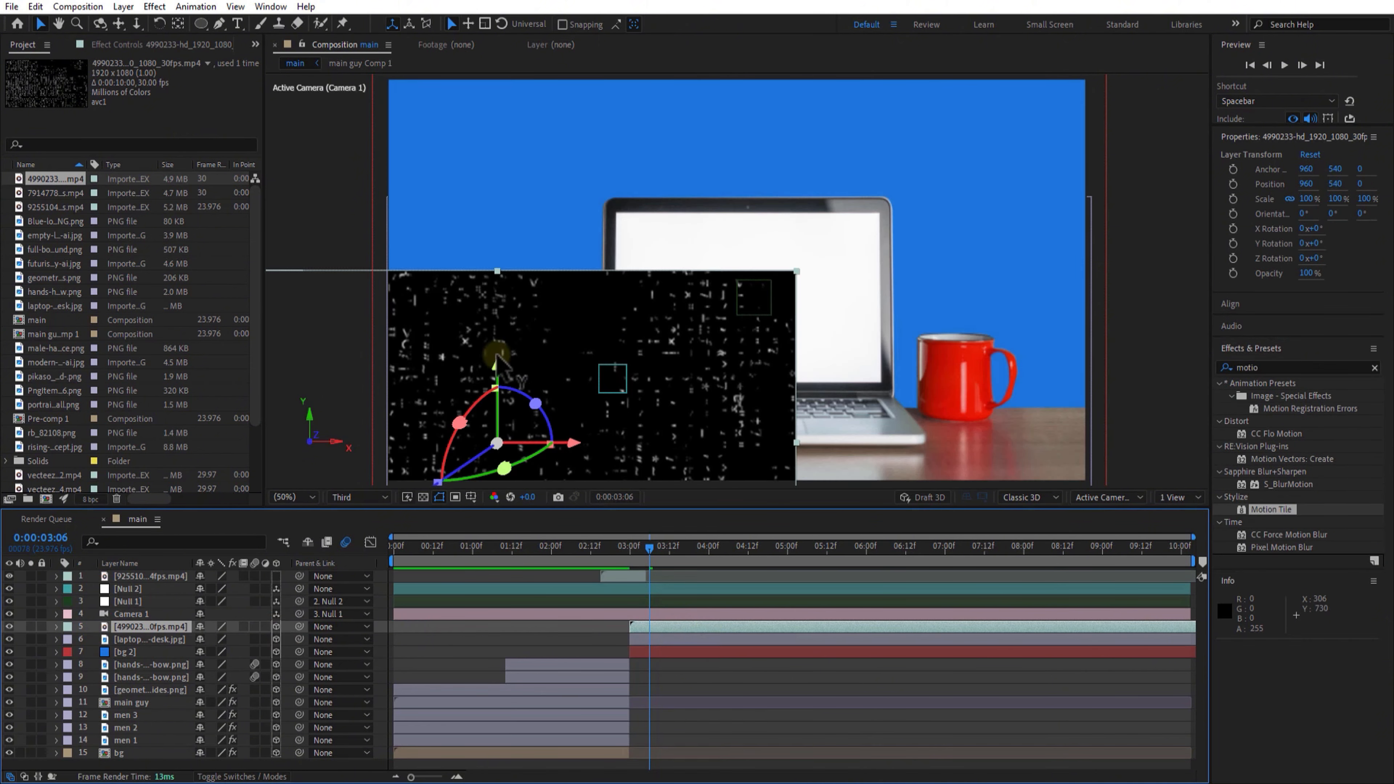
Move the code video over the laptop's screen and scale it down to 43%
{"action": "left_click_drag", "start_coordinate": [498, 357], "coordinate": [498, 202]}
{"action": "left_click_drag", "start_coordinate": [573, 286], "coordinate": [821, 300]}
{"action": "key", "text": "s"}
{"action": "left_click_drag", "start_coordinate": [212, 641], "coordinate": [184, 652]}
{"action": "mouse_move", "coordinate": [697, 296]}
{"action": "left_mouse_down"}
{"action": "mouse_move", "coordinate": [697, 315]}
{"action": "mouse_move", "coordinate": [720, 305]}
{"action": "left_mouse_up"}
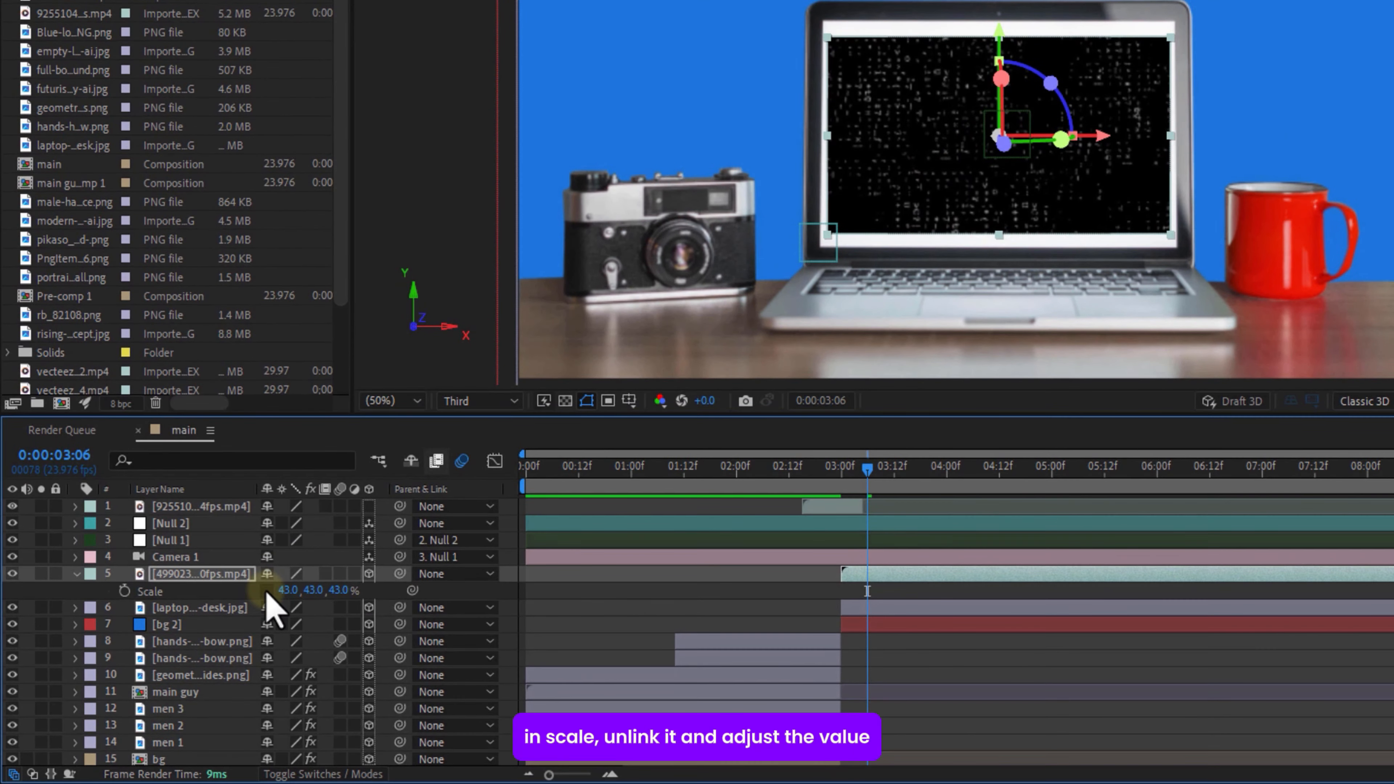
Unlink the code video's scale and adjust its scale and position until it covers the laptop's white screen
{"action": "left_click_drag", "start_coordinate": [318, 591], "coordinate": [289, 591]}
{"action": "left_click", "coordinate": [236, 576]}
{"action": "key", "text": "p"}
{"action": "left_click", "coordinate": [227, 575]}
{"action": "key", "text": "s"}
{"action": "left_click", "coordinate": [973, 661]}
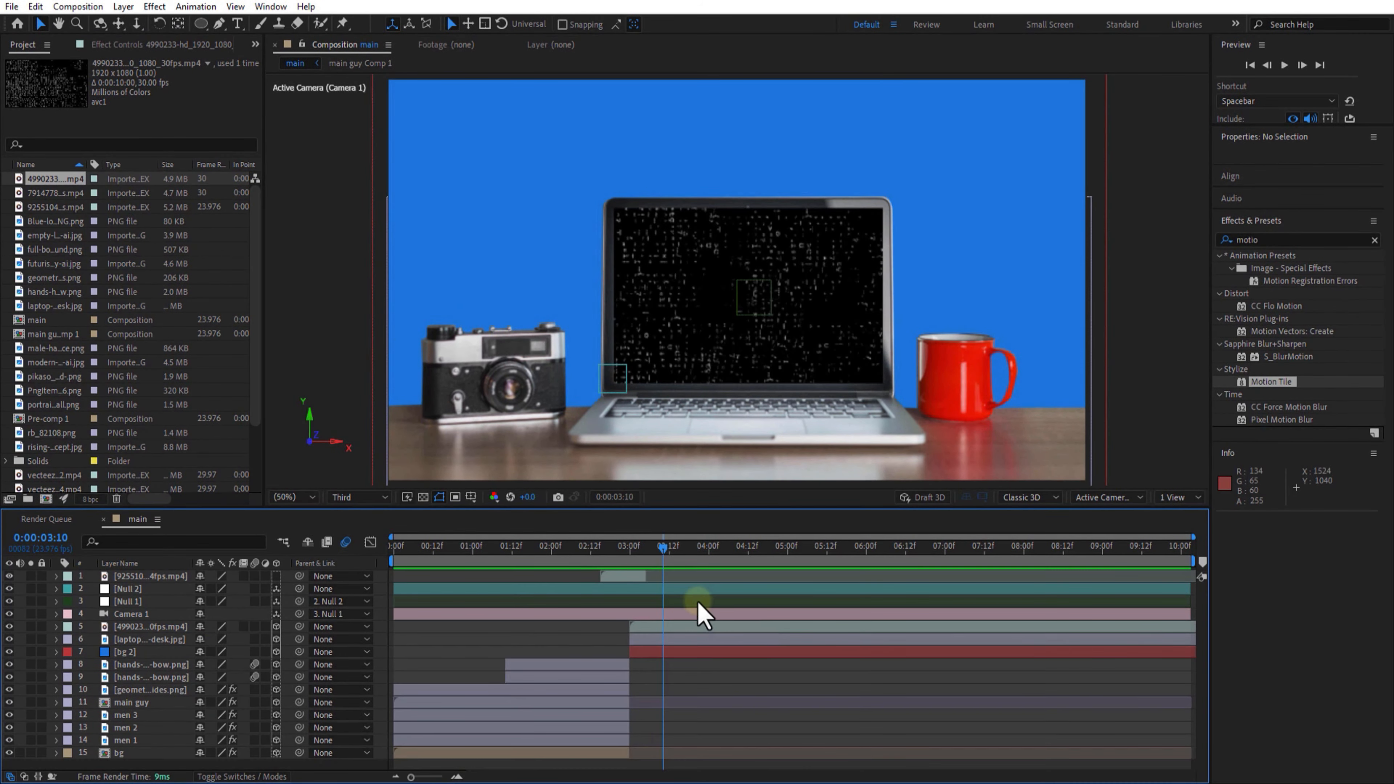
Keyframe Null 2's current position at about 0:00:03:00 and a Z position of 176 at 0:00:03:14
{"action": "left_click_drag", "start_coordinate": [663, 551], "coordinate": [635, 560]}
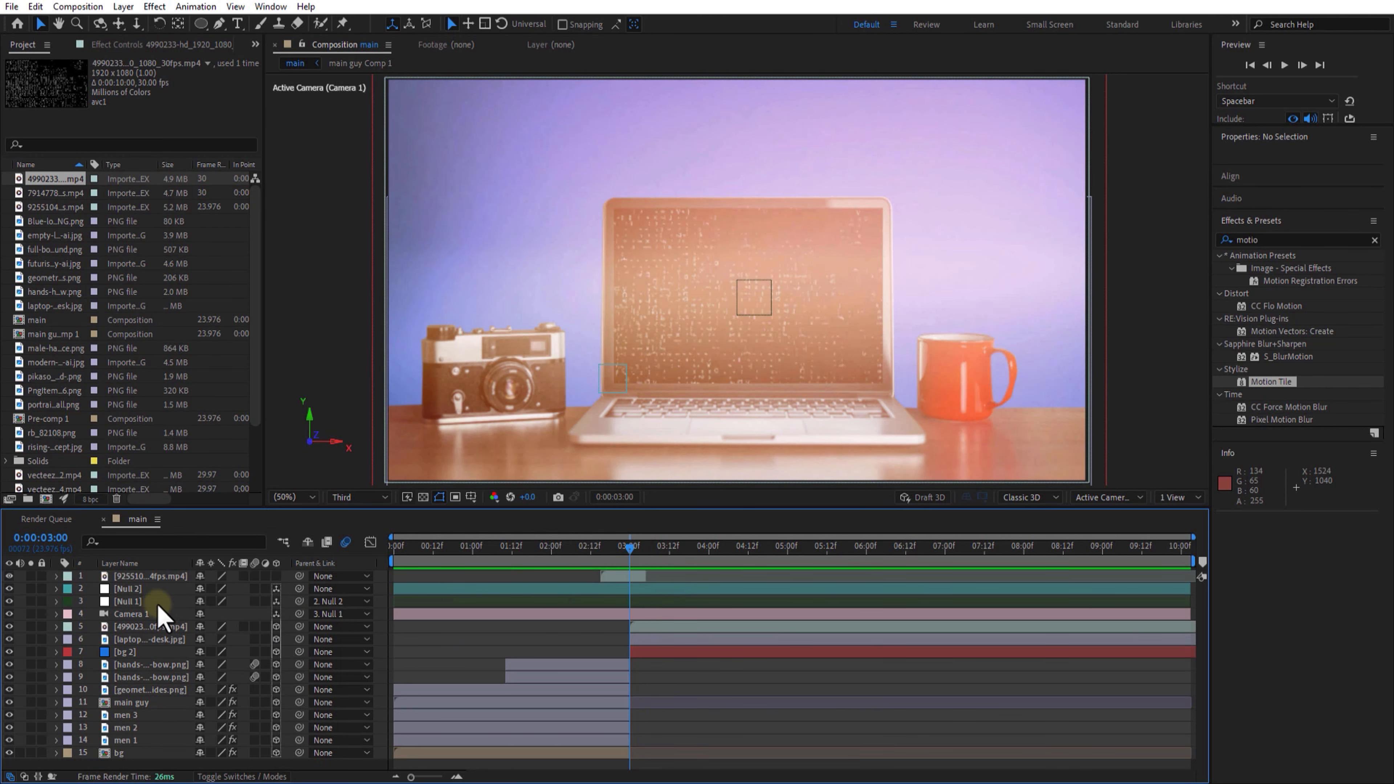
{"action": "left_click", "coordinate": [154, 591]}
{"action": "key", "text": "p"}
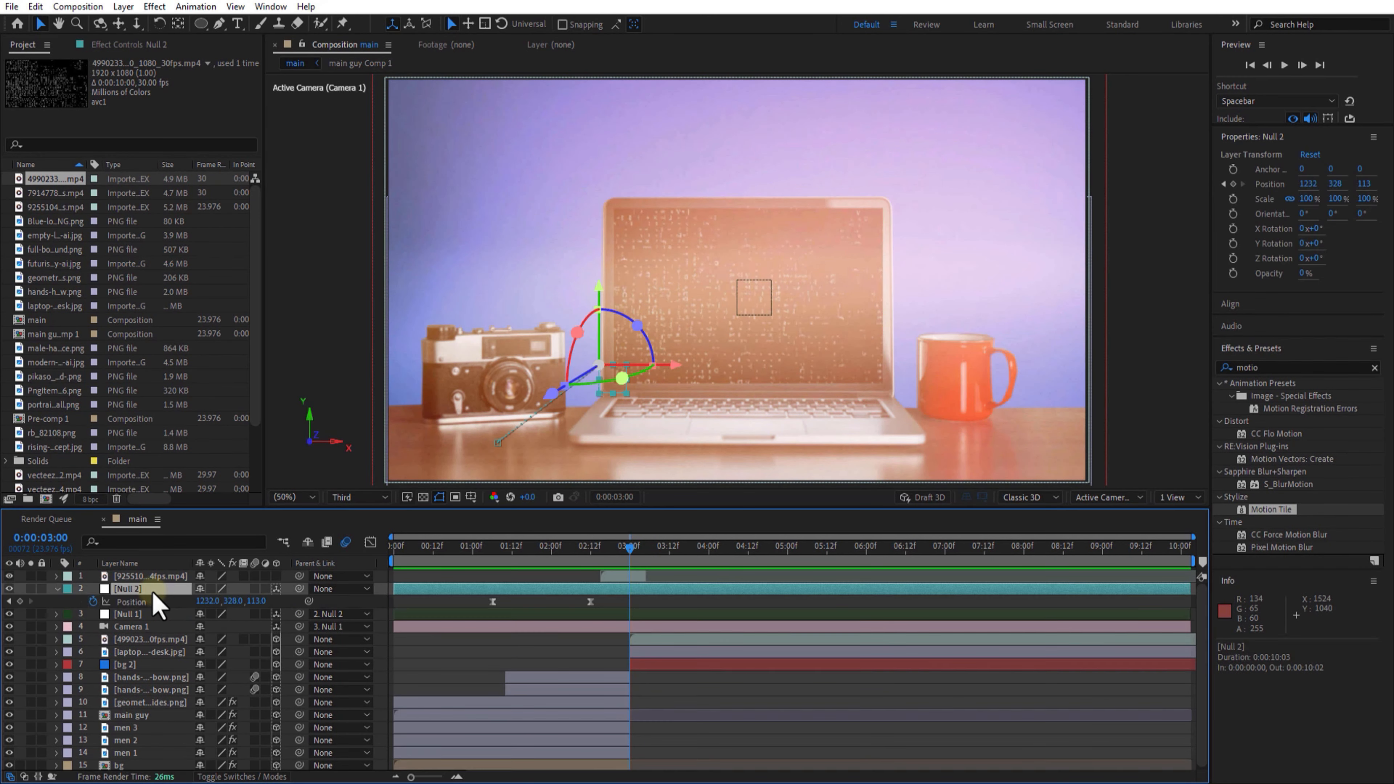
{"action": "left_click_drag", "start_coordinate": [630, 560], "coordinate": [673, 565]}
{"action": "left_click", "coordinate": [19, 602]}
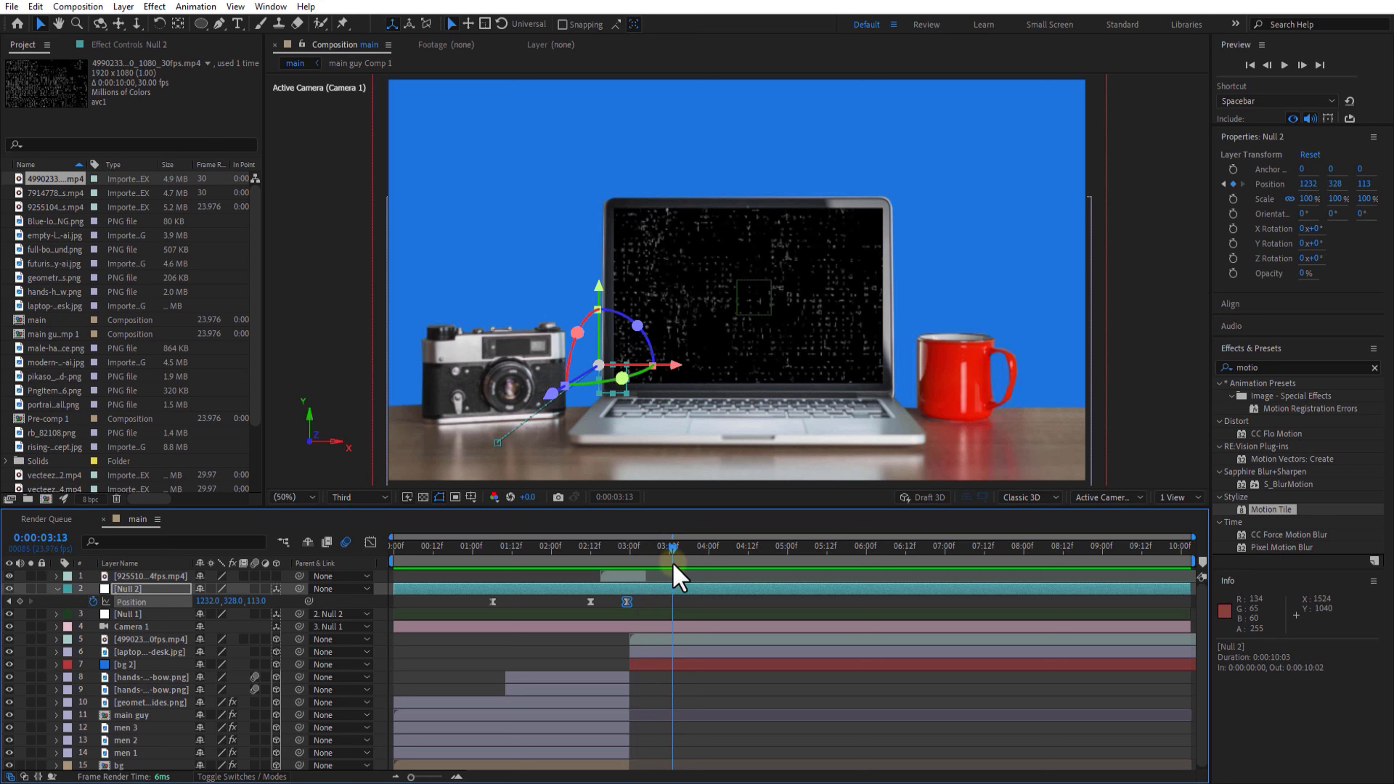
{"action": "left_click_drag", "start_coordinate": [259, 601], "coordinate": [313, 603]}
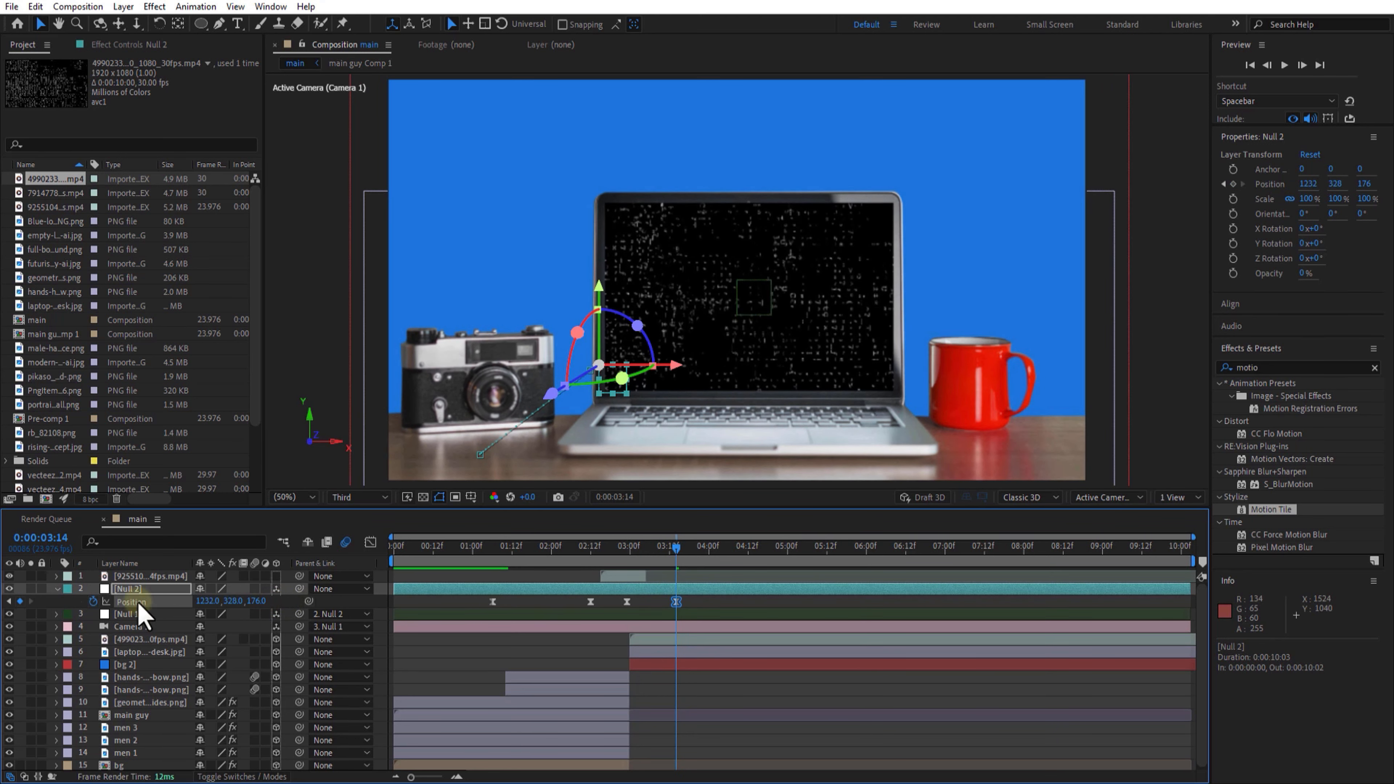
Keyframe Null 2's Z Rotation at 0° at 0:00:03:00 and at -2° at 0:00:03:13
{"action": "key", "text": "r"}
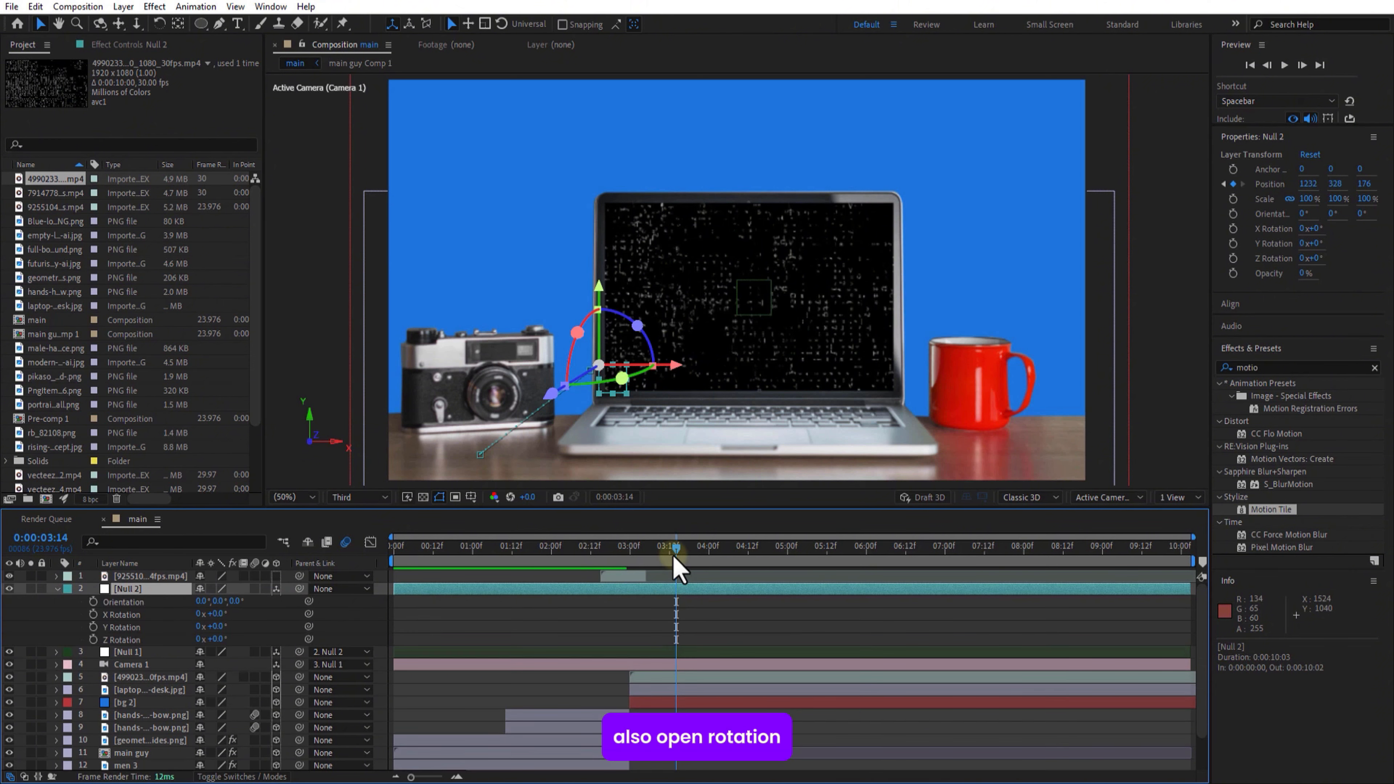
{"action": "left_click_drag", "start_coordinate": [674, 558], "coordinate": [629, 549]}
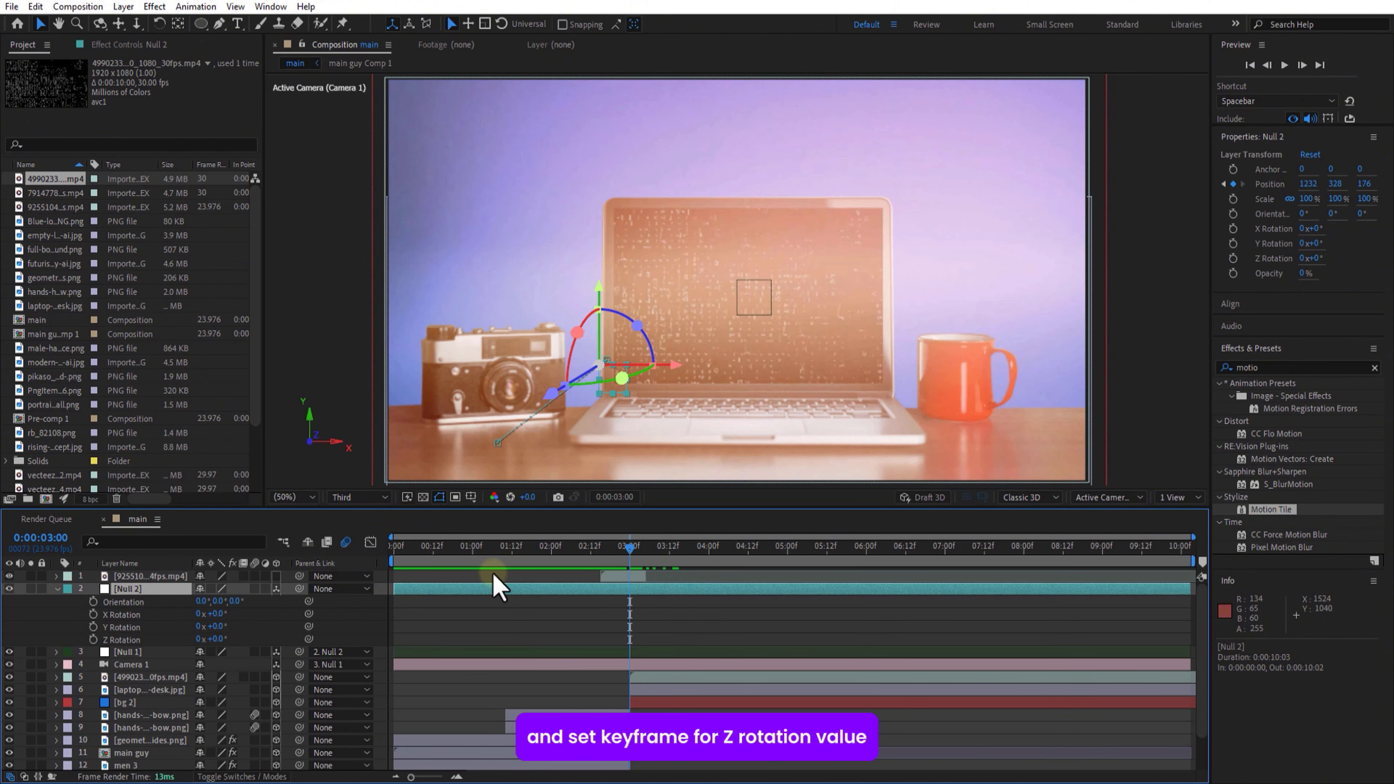
{"action": "left_click_drag", "start_coordinate": [634, 570], "coordinate": [673, 568]}
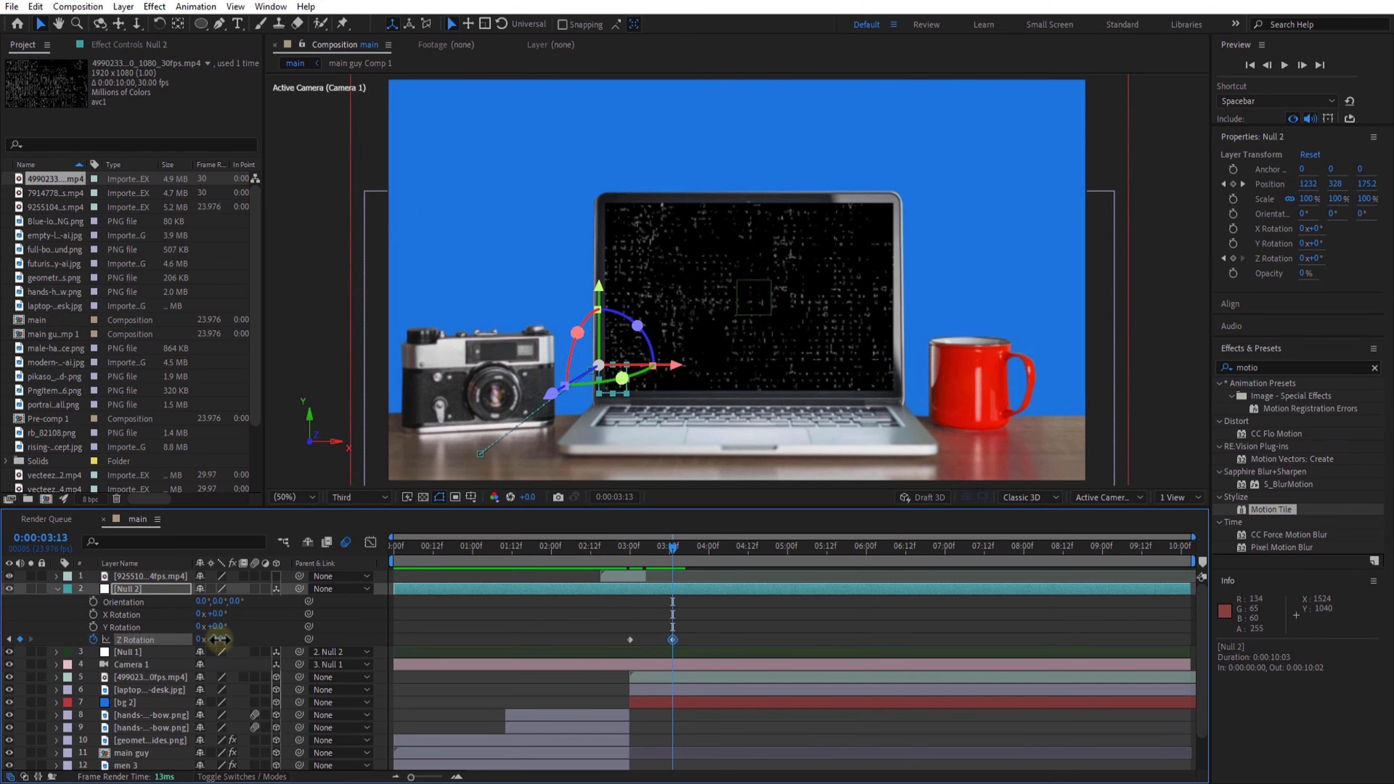
{"action": "left_click_drag", "start_coordinate": [217, 639], "coordinate": [216, 639]}
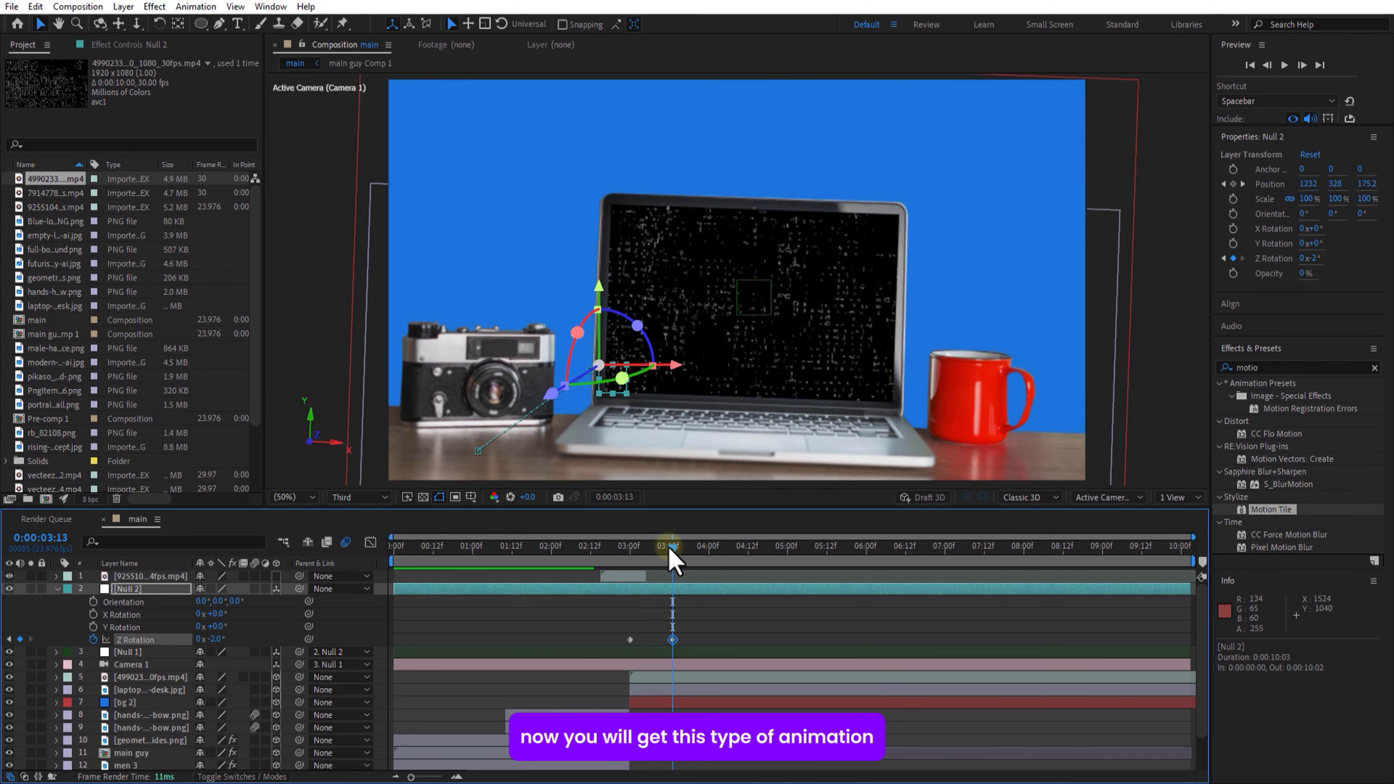
Apply Easy Ease to both of Null 2's Z Rotation keyframes and collapse the layer's properties
{"action": "mouse_move", "coordinate": [669, 554]}
{"action": "left_mouse_down"}
{"action": "mouse_move", "coordinate": [613, 554]}
{"action": "mouse_move", "coordinate": [672, 572]}
{"action": "left_mouse_up"}
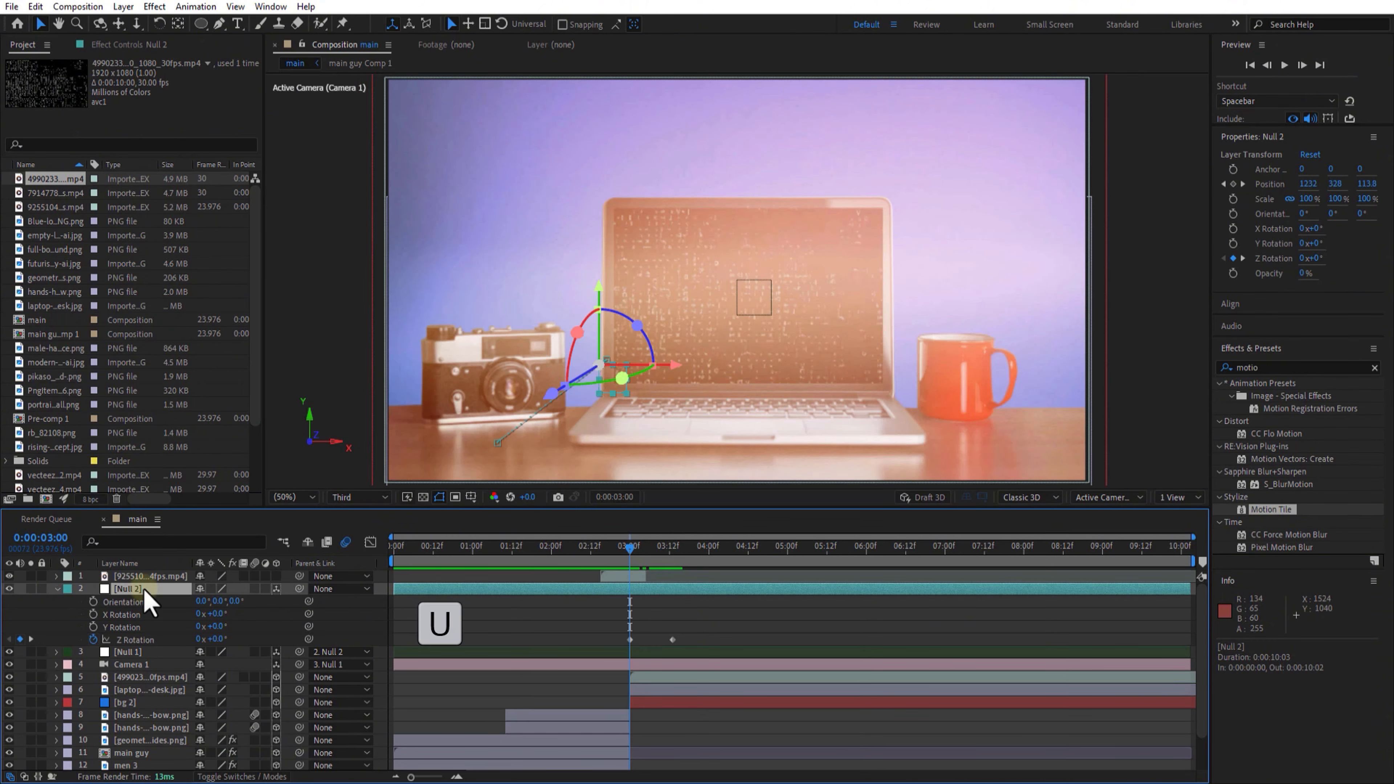
{"action": "key", "text": "u"}
{"action": "left_click_drag", "start_coordinate": [686, 629], "coordinate": [626, 610]}
{"action": "right_click", "coordinate": [630, 615]}
{"action": "mouse_move", "coordinate": [713, 607]}
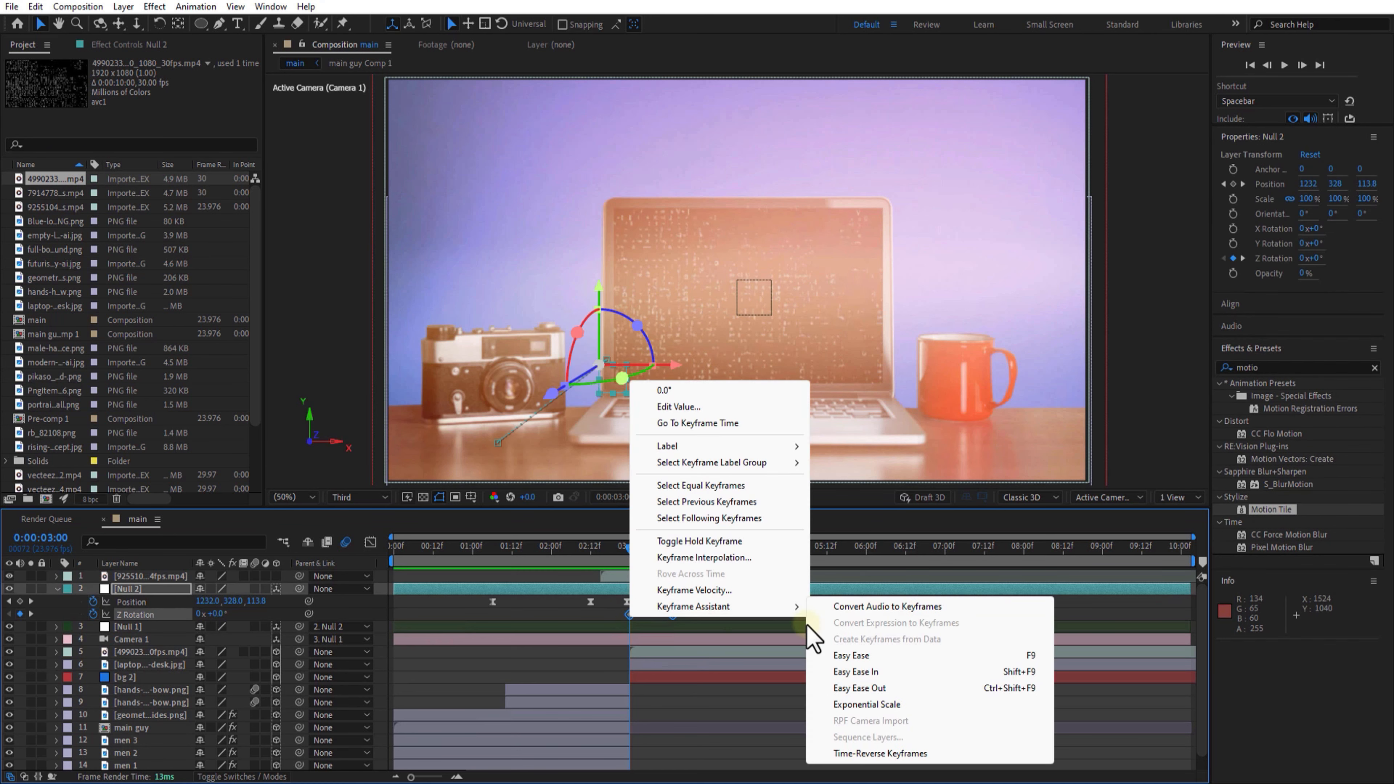
{"action": "left_click", "coordinate": [854, 656]}
{"action": "left_click", "coordinate": [614, 547]}
{"action": "mouse_move", "coordinate": [614, 549]}
{"action": "left_mouse_down"}
{"action": "mouse_move", "coordinate": [653, 565]}
{"action": "mouse_move", "coordinate": [605, 556]}
{"action": "left_mouse_up"}
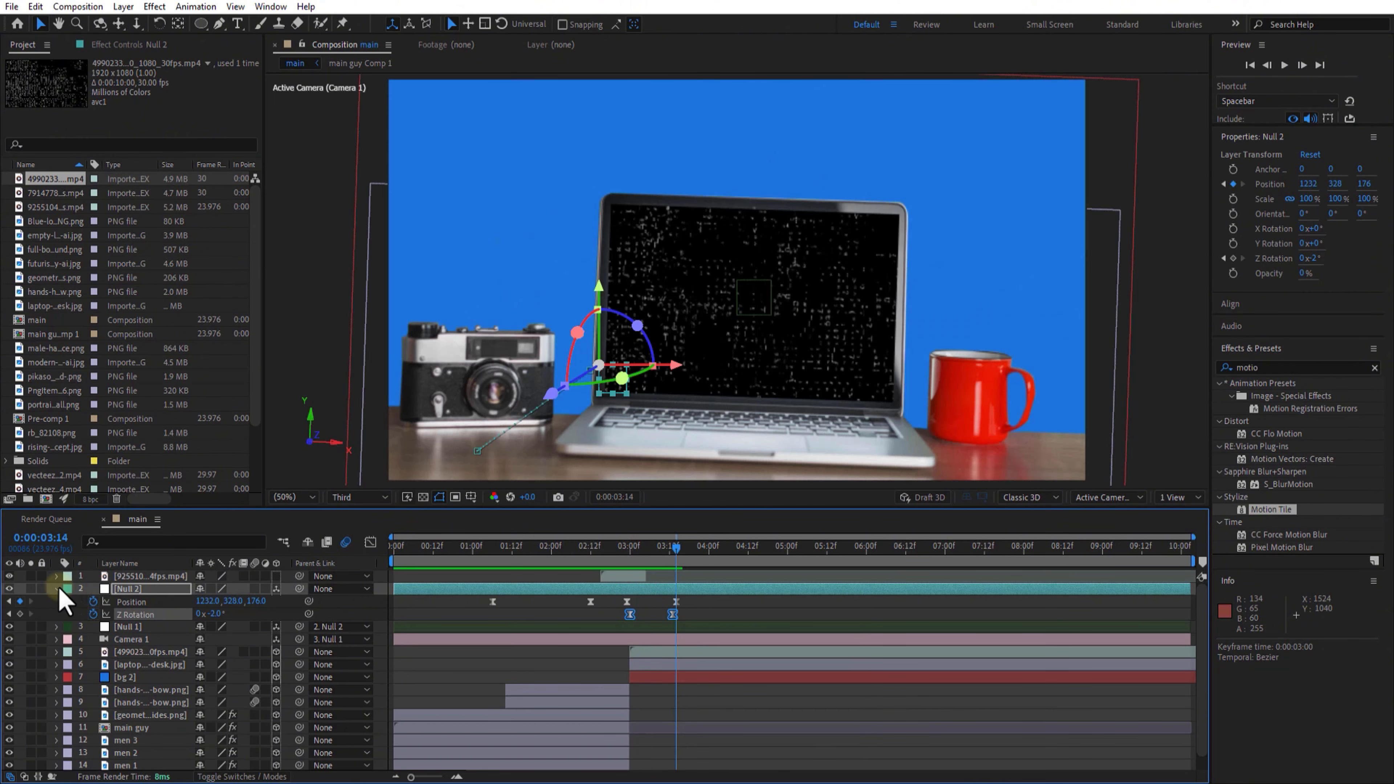
{"action": "left_click", "coordinate": [57, 590]}
Apply the Venetian Blinds transition effect to the 4990233 code video layer
{"action": "left_click", "coordinate": [494, 640]}
{"action": "left_click", "coordinate": [668, 550]}
{"action": "left_click_drag", "start_coordinate": [667, 550], "coordinate": [673, 551]}
{"action": "left_click", "coordinate": [681, 628]}
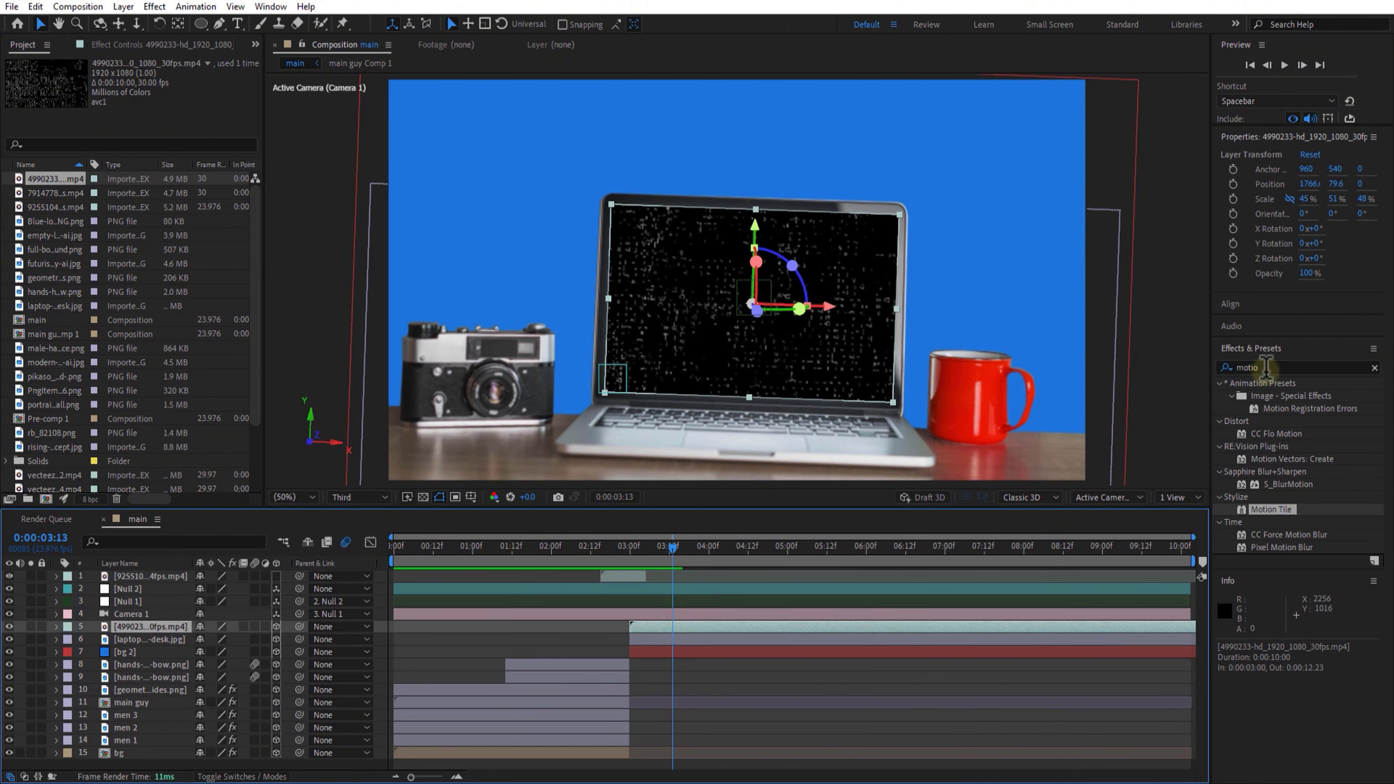
{"action": "left_click", "coordinate": [1276, 369]}
{"action": "key", "text": "BackSpace"}
{"action": "type", "text": "venet"}
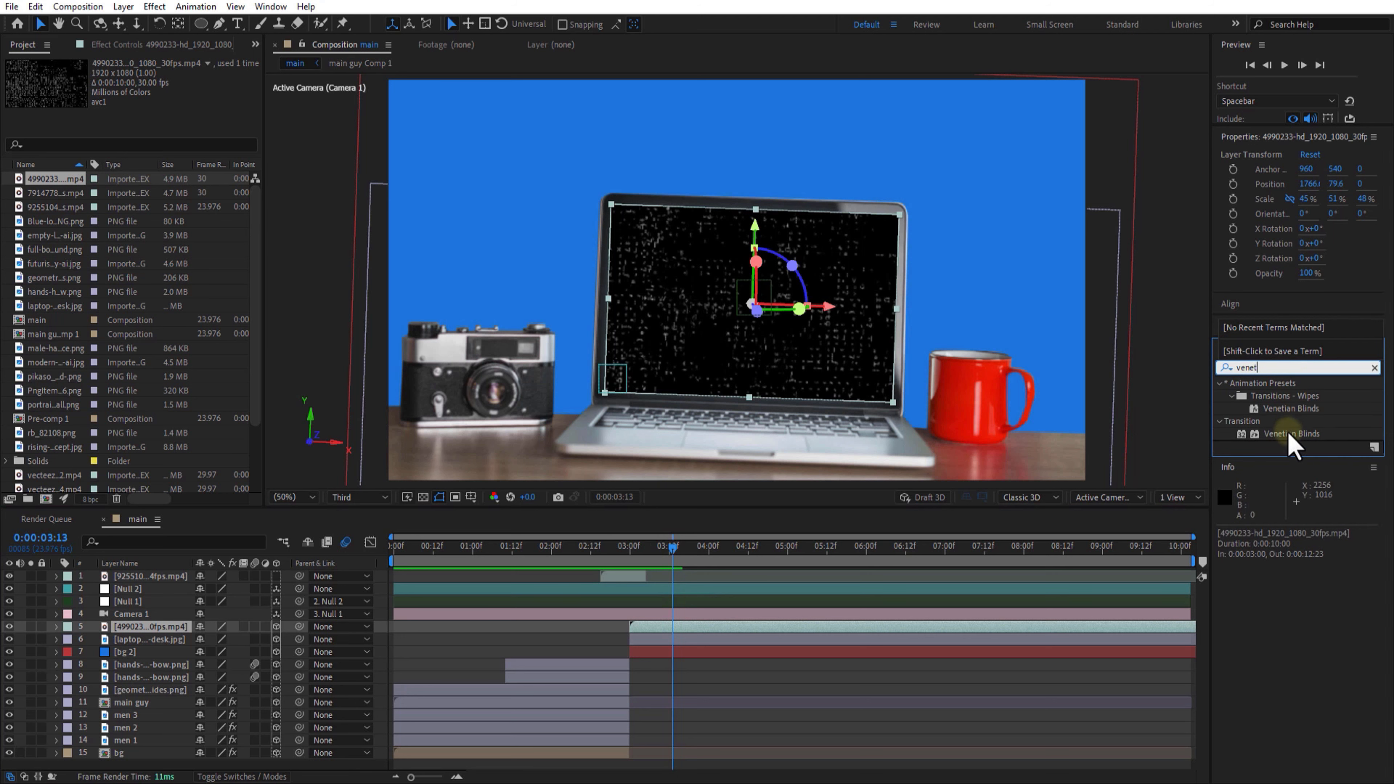
{"action": "left_click_drag", "start_coordinate": [1290, 434], "coordinate": [162, 630]}
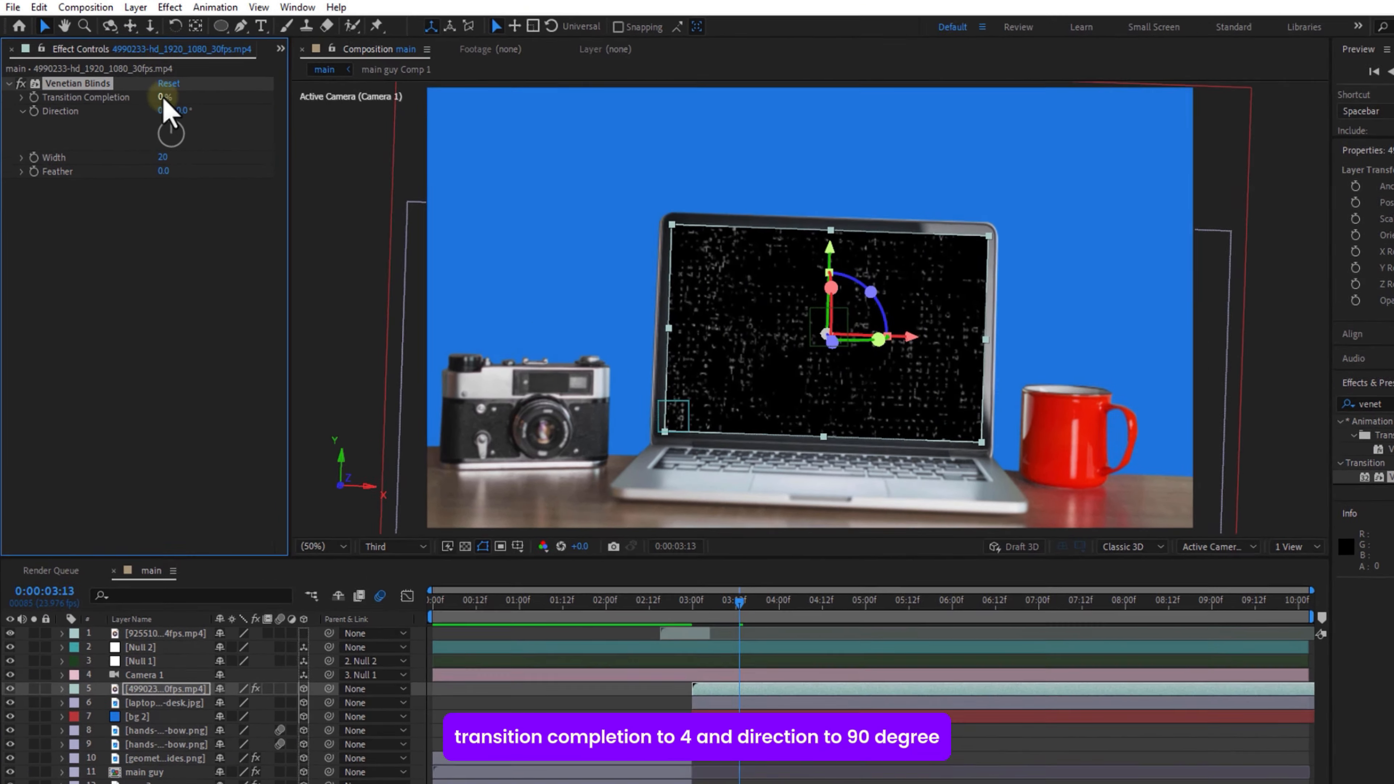
Set the code video's Venetian Blinds Transition Completion to 4% and its Direction to 90°
{"action": "mouse_move", "coordinate": [147, 90]}
{"action": "left_mouse_down"}
{"action": "mouse_move", "coordinate": [163, 92]}
{"action": "mouse_move", "coordinate": [149, 96]}
{"action": "left_mouse_up"}
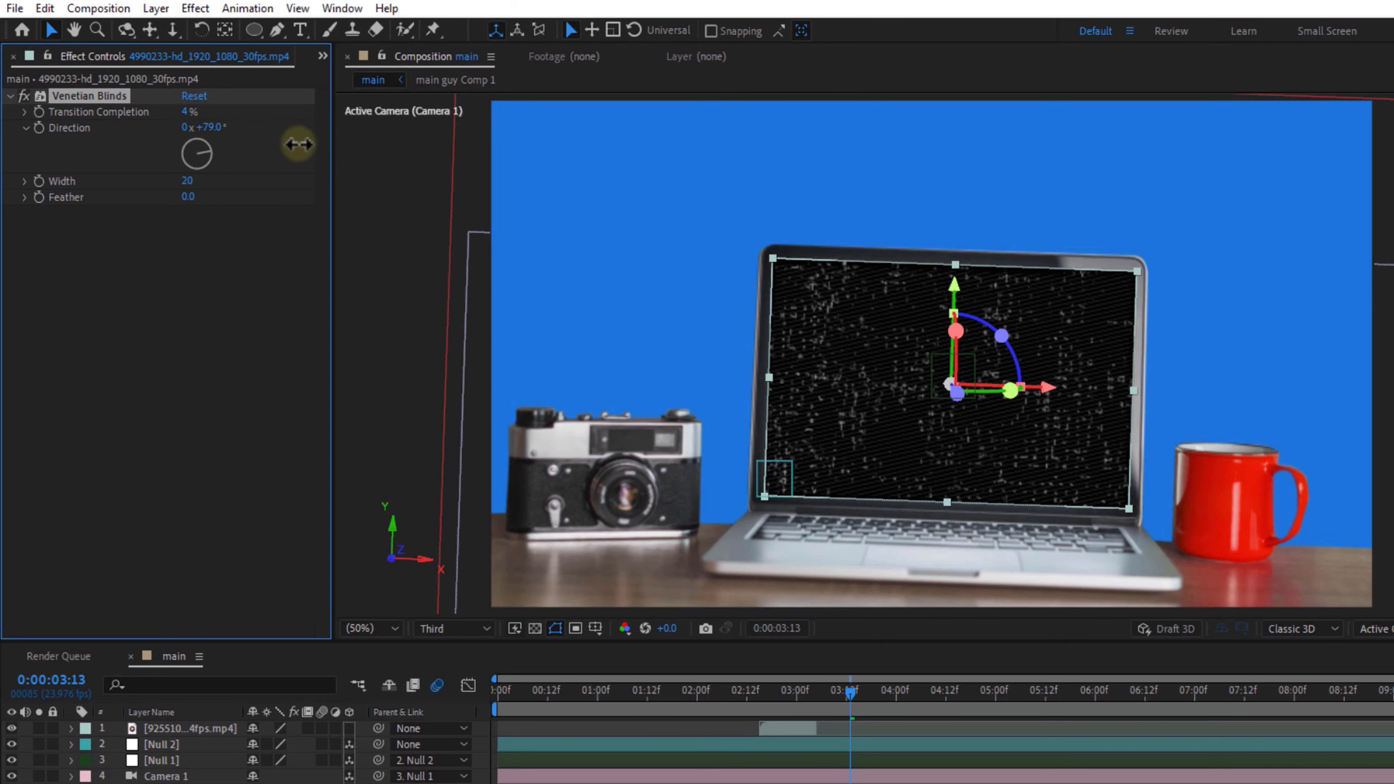
{"action": "left_click_drag", "start_coordinate": [299, 144], "coordinate": [309, 144]}
{"action": "left_click_drag", "start_coordinate": [846, 692], "coordinate": [804, 698]}
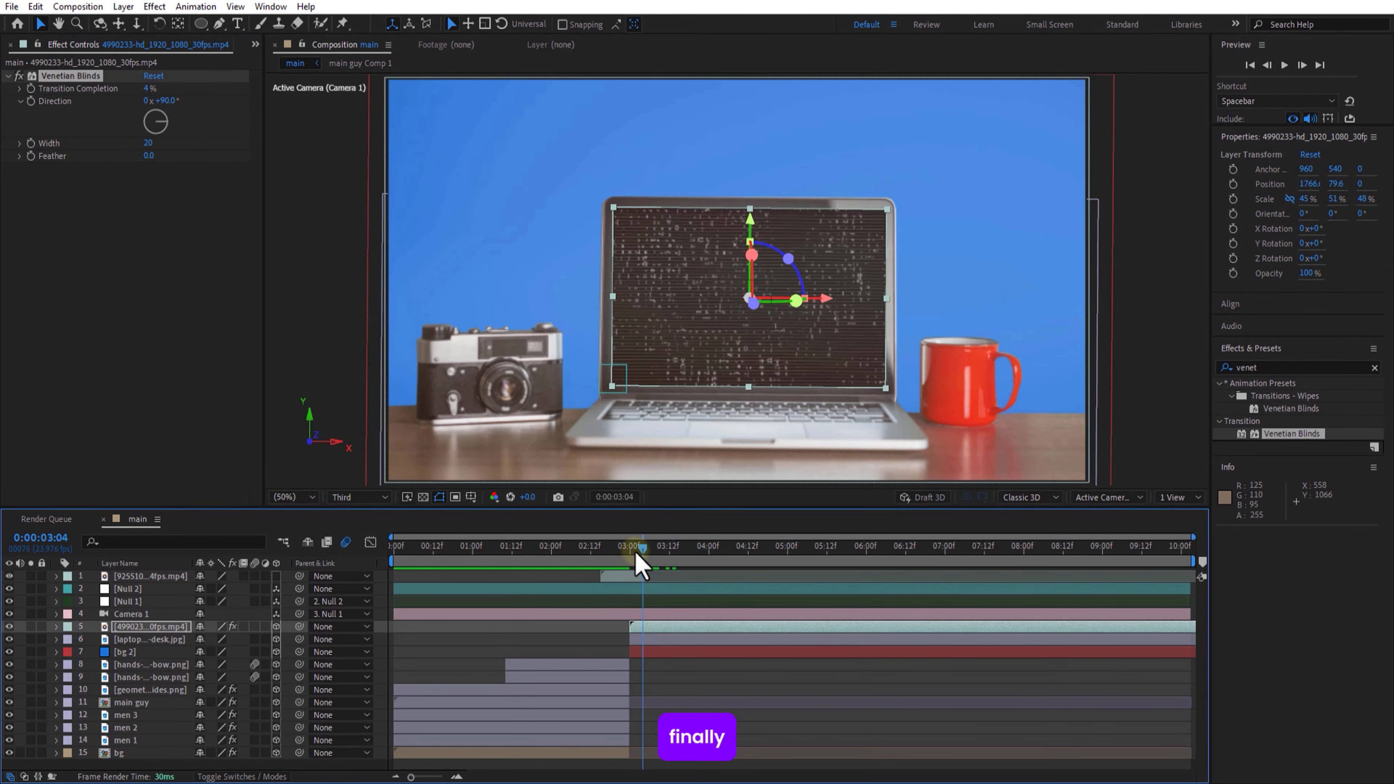
{"action": "left_click_drag", "start_coordinate": [637, 559], "coordinate": [736, 578]}
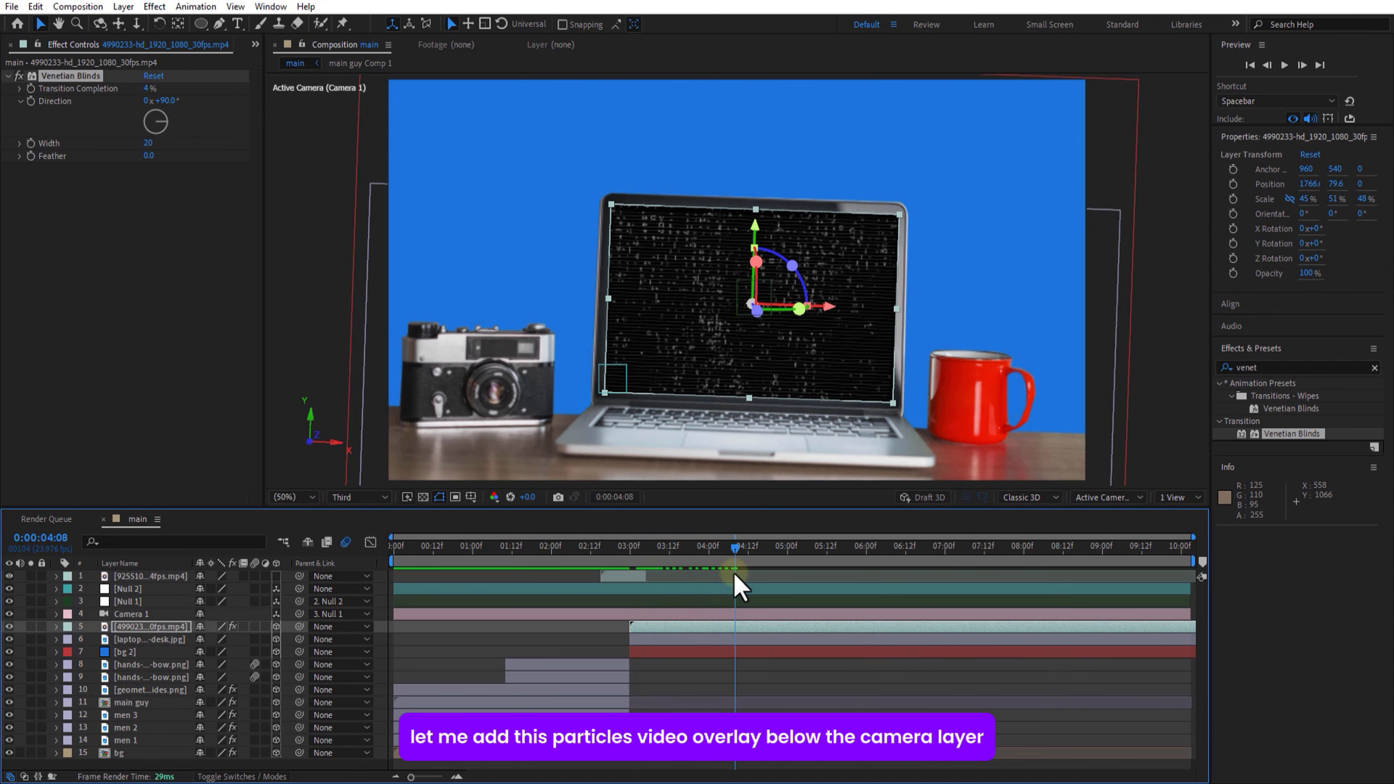
Add the vecteezy spark-eruption particles video to the main composition and scale it down to 50%
{"action": "left_click_drag", "start_coordinate": [54, 461], "coordinate": [125, 577]}
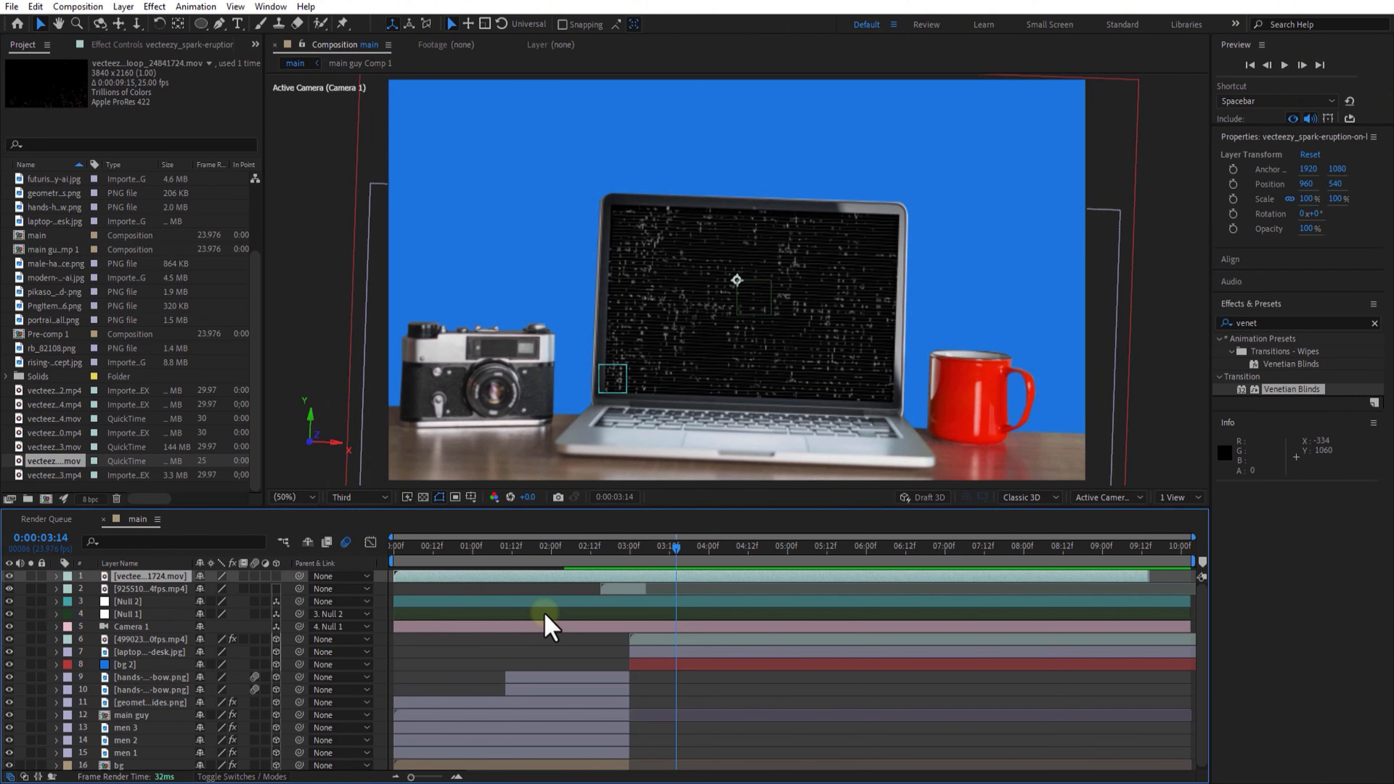
{"action": "left_click", "coordinate": [785, 546]}
{"action": "key", "text": "s"}
{"action": "left_click_drag", "start_coordinate": [215, 589], "coordinate": [192, 594]}
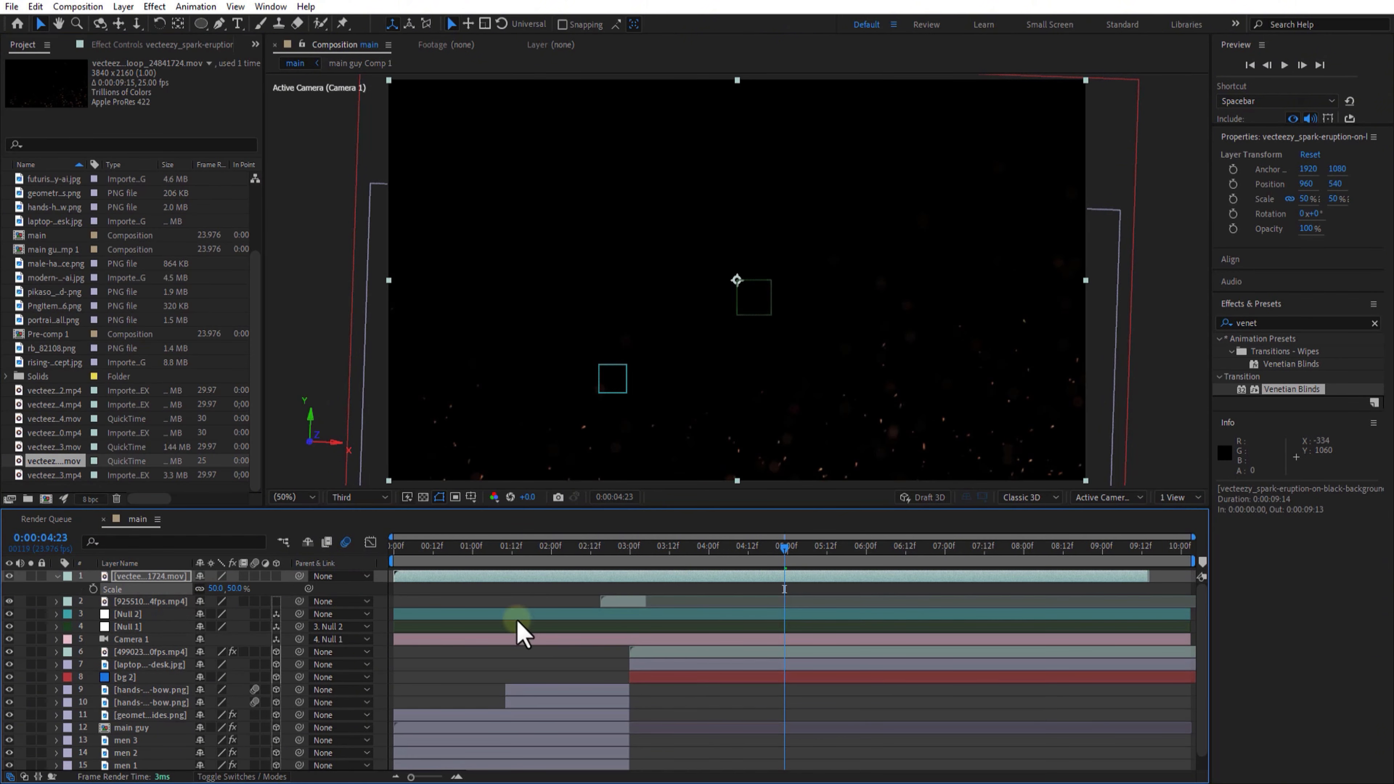
Set the spark video's blending mode to Screen and start its layer at 0:00:03:03
{"action": "key", "text": "F4"}
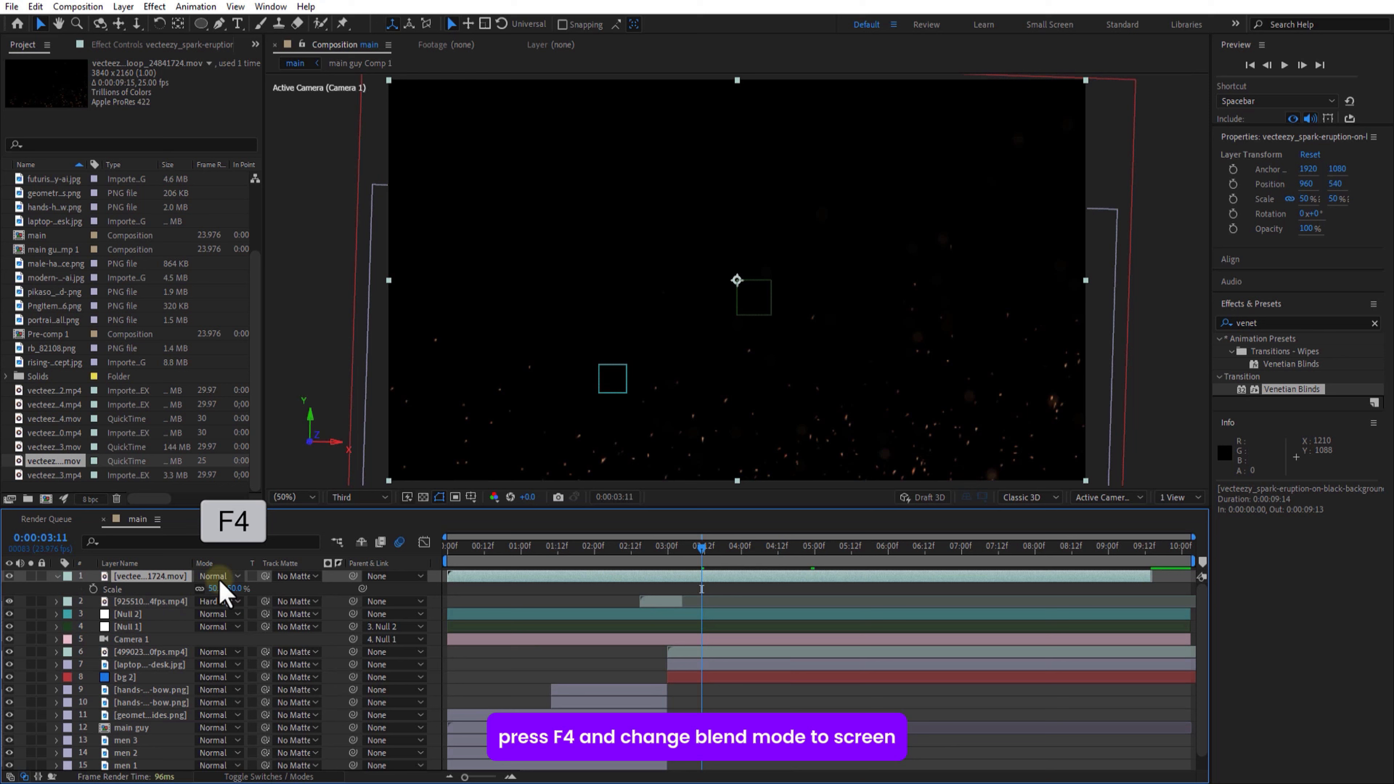
{"action": "left_click", "coordinate": [220, 580]}
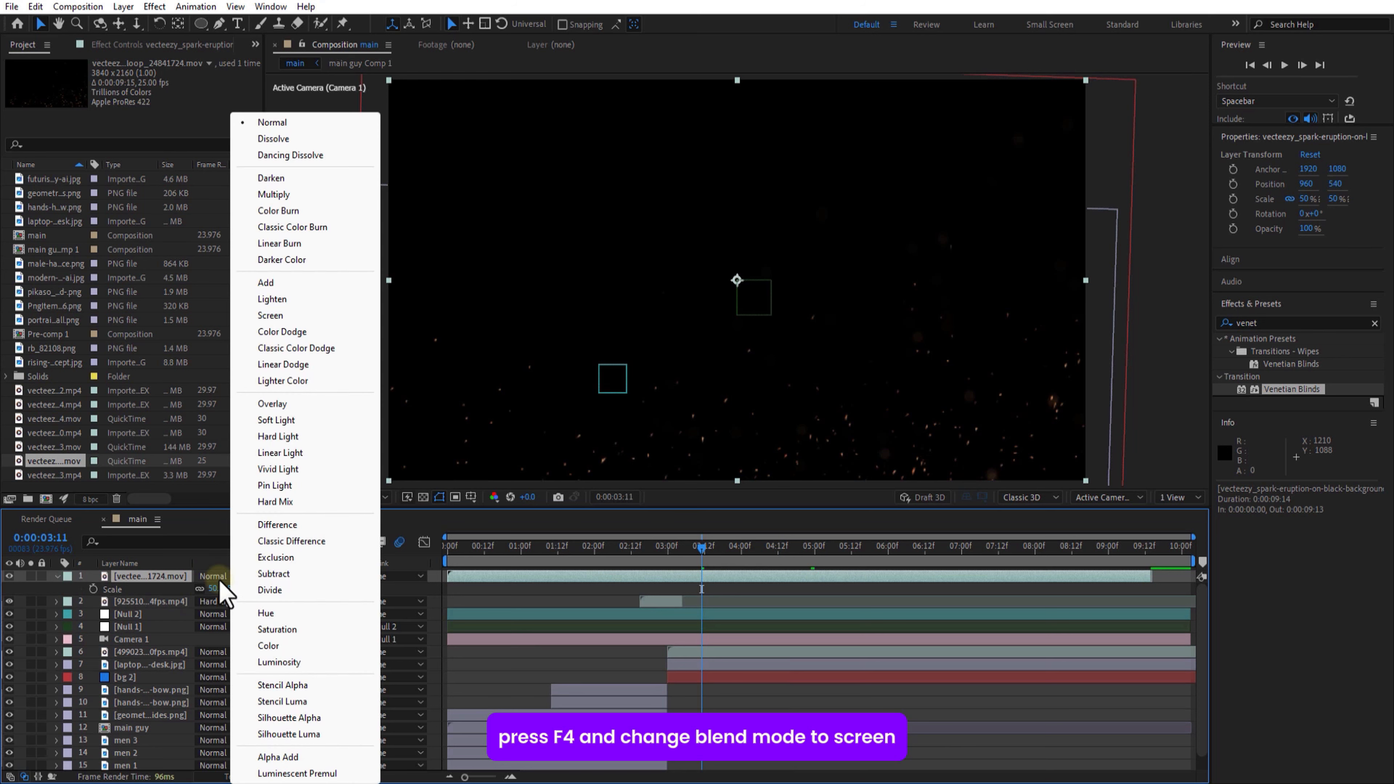
{"action": "left_click", "coordinate": [277, 316]}
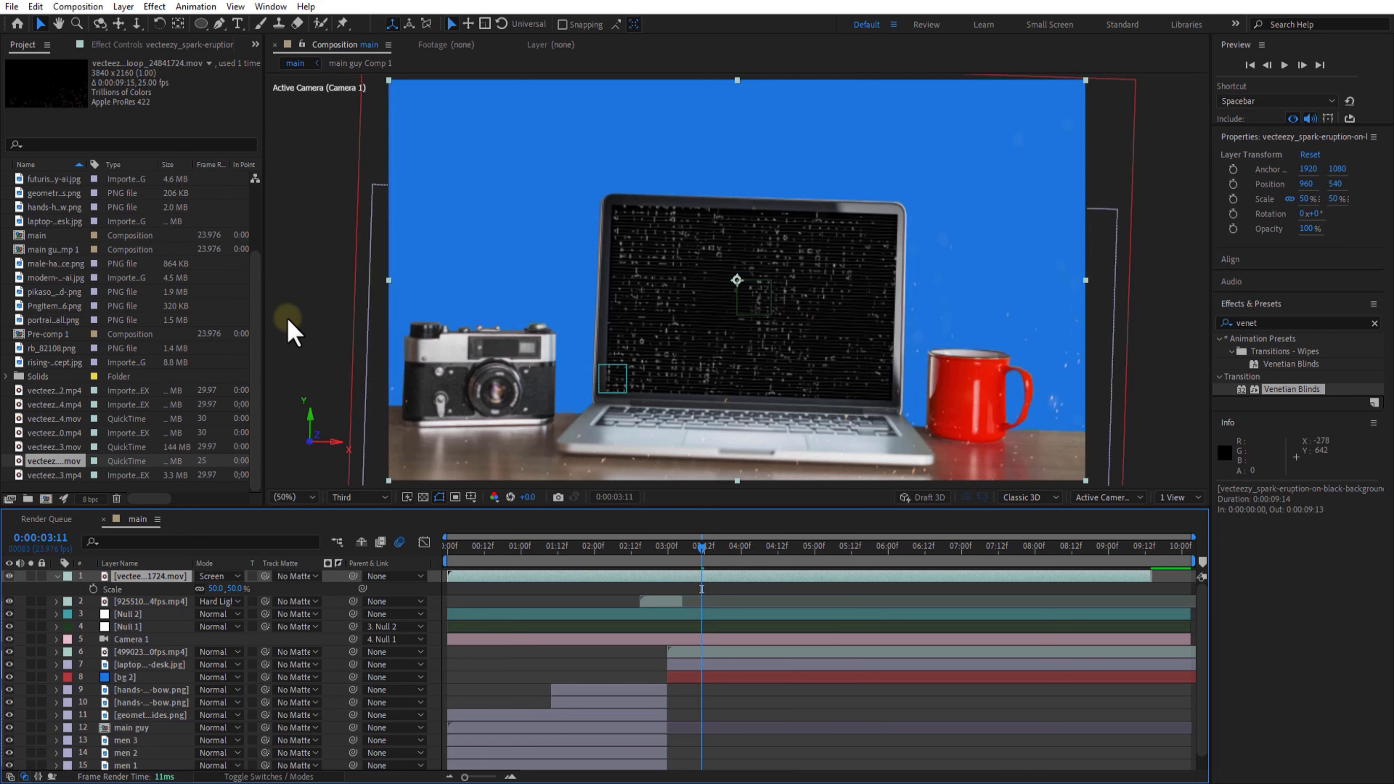
{"action": "left_click_drag", "start_coordinate": [705, 561], "coordinate": [678, 571]}
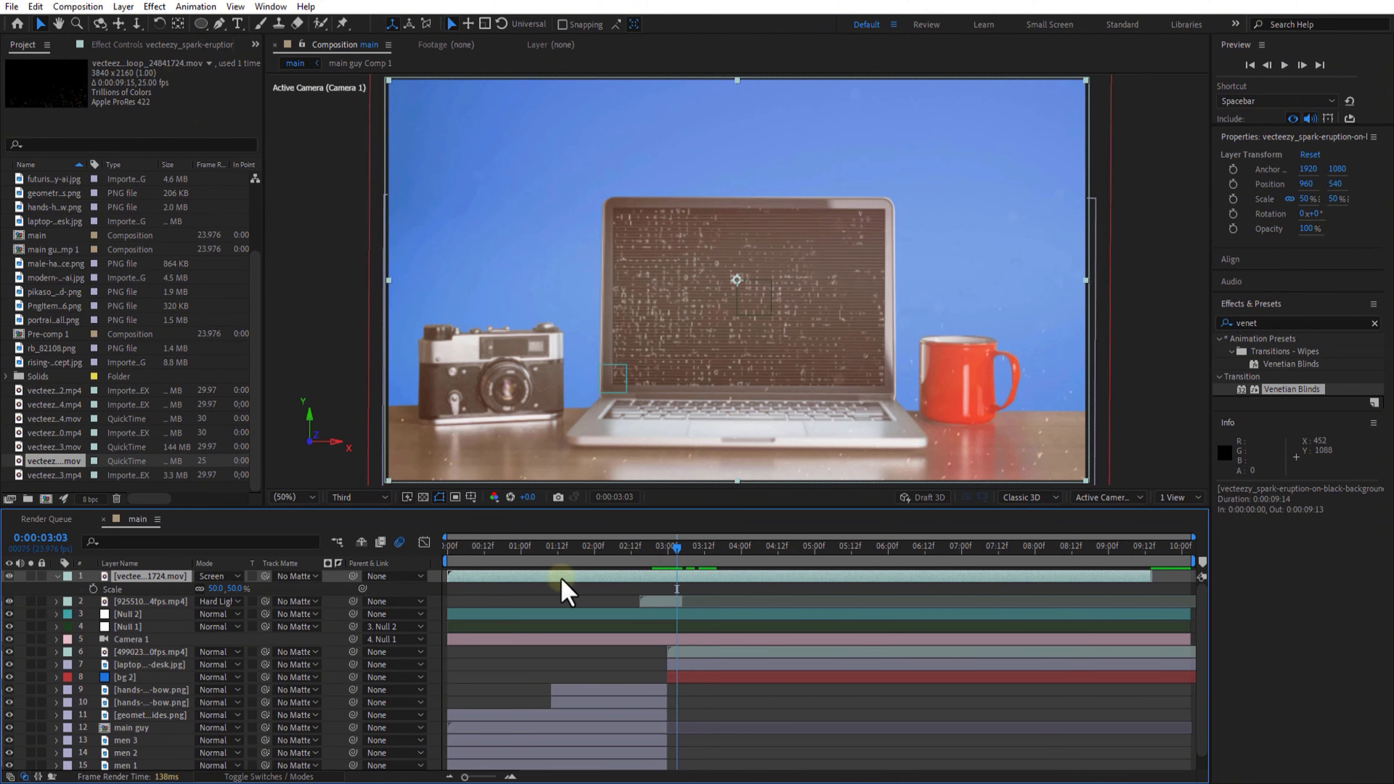
{"action": "key", "text": "["}
Apply the Tint effect to the spark video and place its layer below Camera 1, starting at 0:00:03:00
{"action": "double_click", "coordinate": [1283, 324]}
{"action": "type", "text": "ti"}
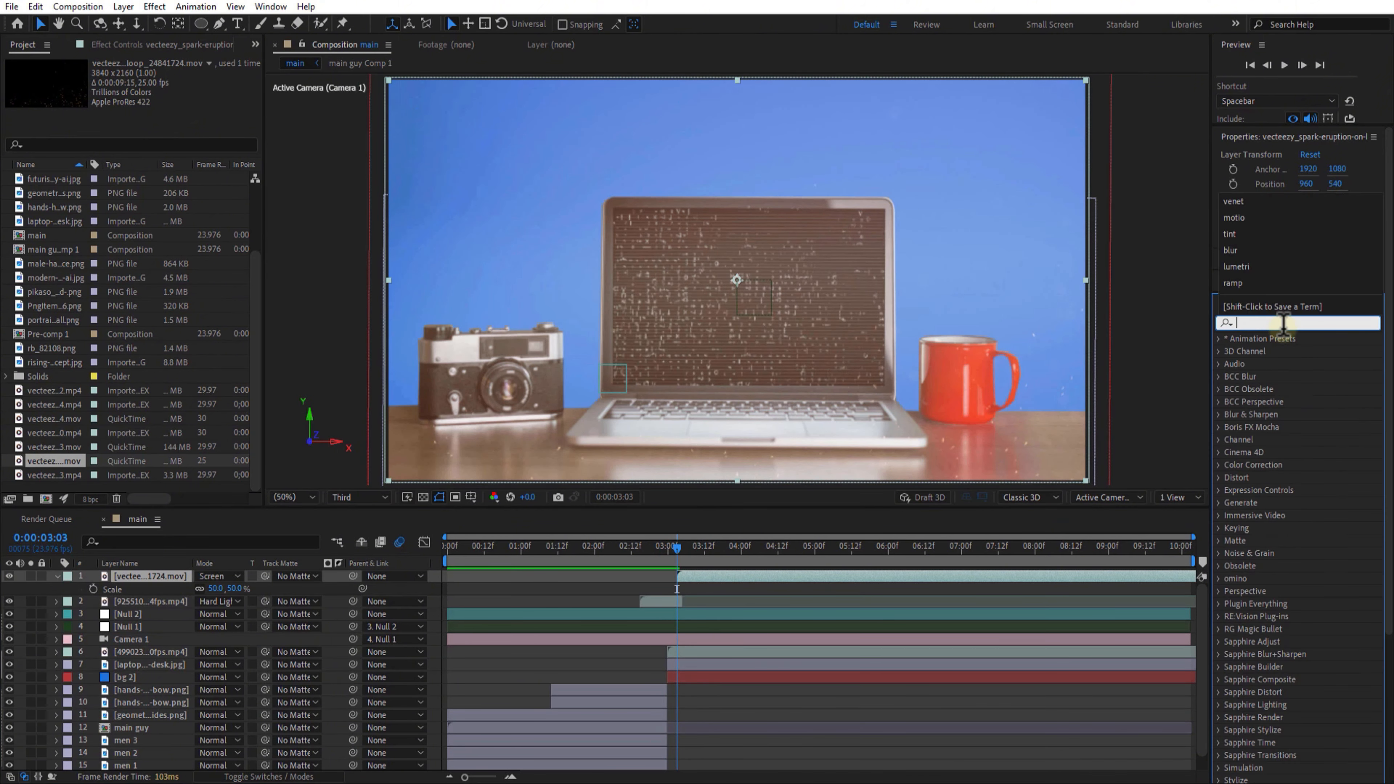
{"action": "type", "text": "nt"}
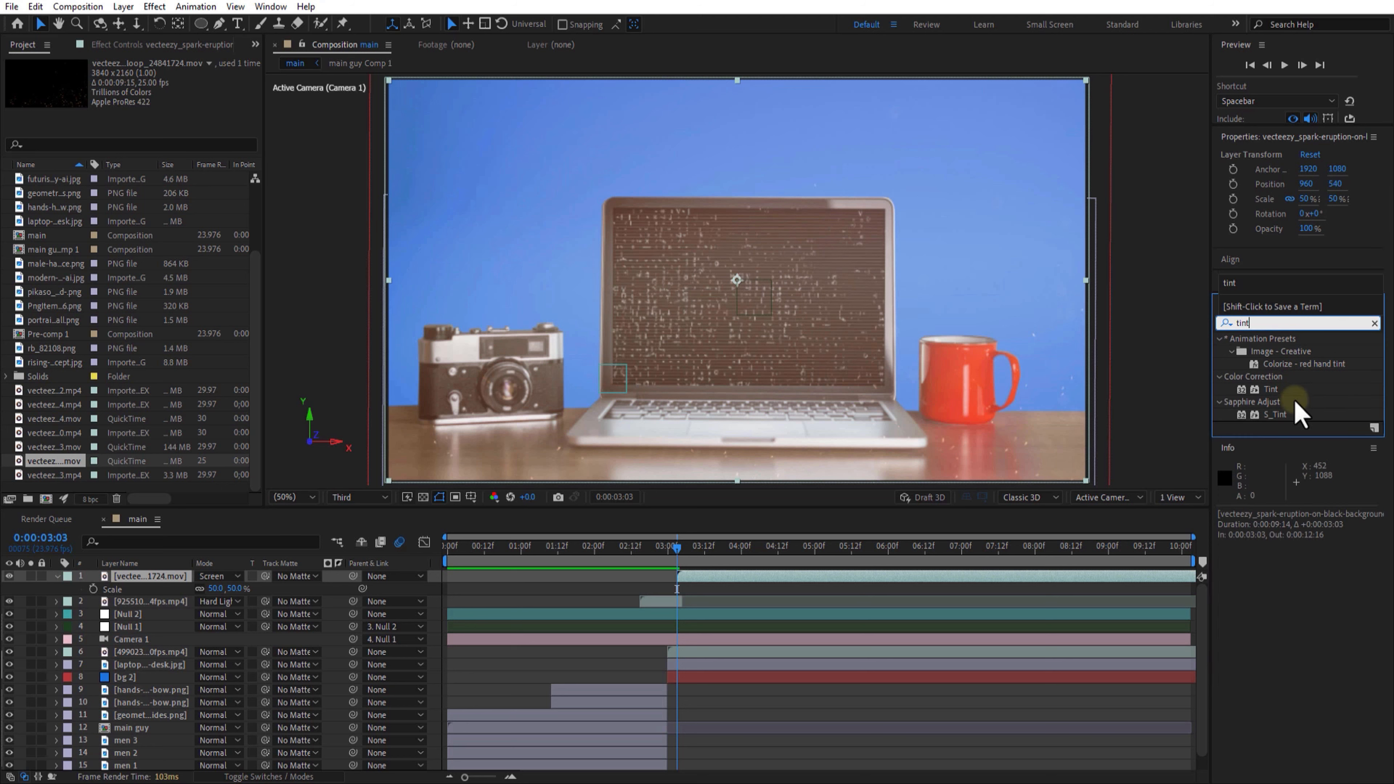
{"action": "left_click_drag", "start_coordinate": [1272, 395], "coordinate": [138, 641]}
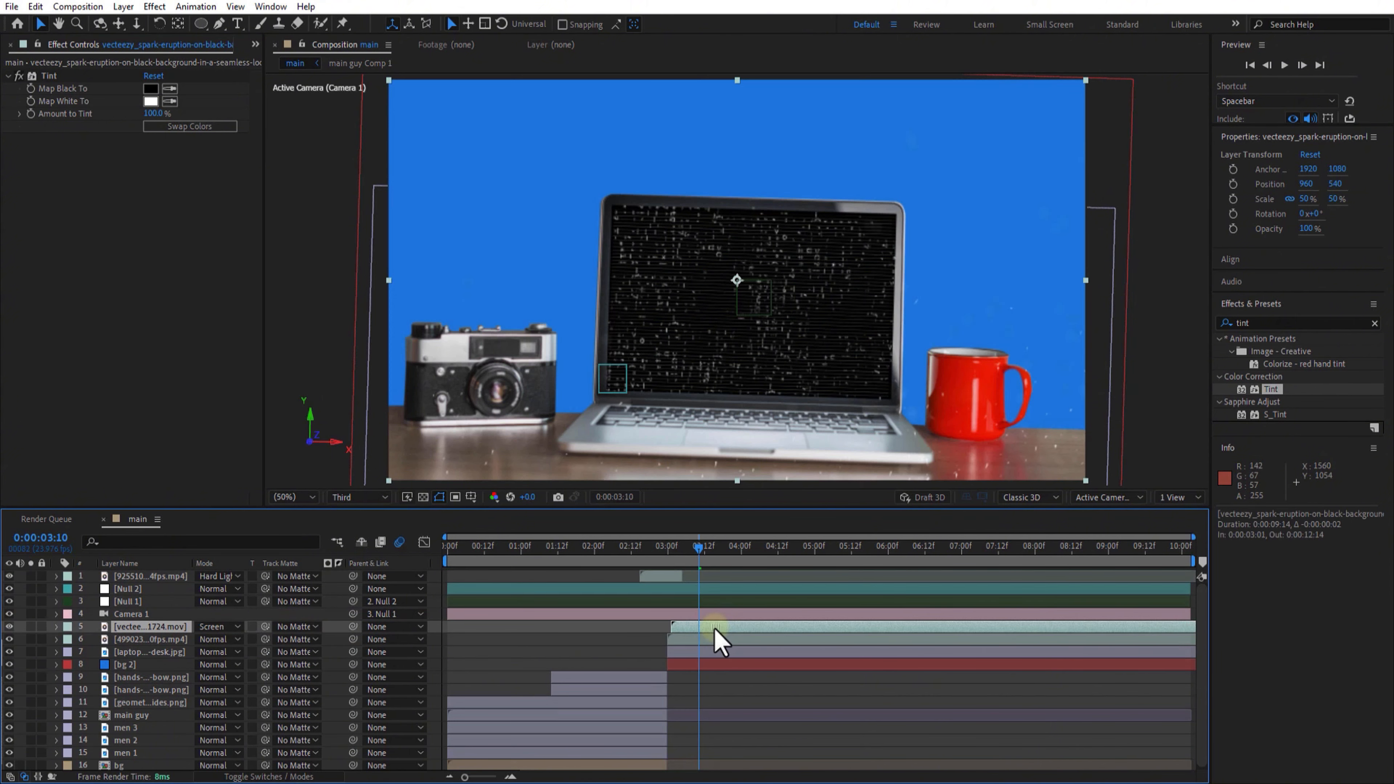
{"action": "left_click", "coordinate": [663, 548]}
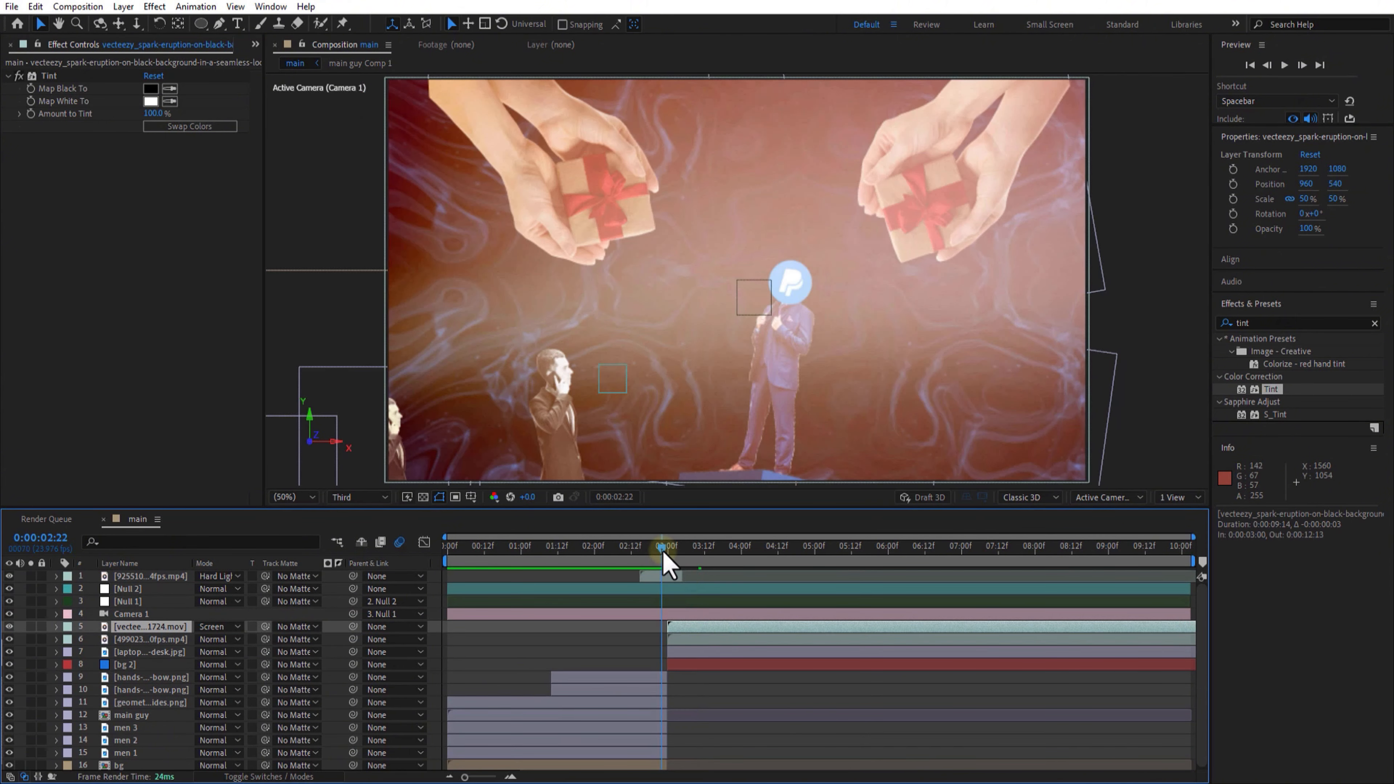
{"action": "left_click_drag", "start_coordinate": [675, 558], "coordinate": [718, 585]}
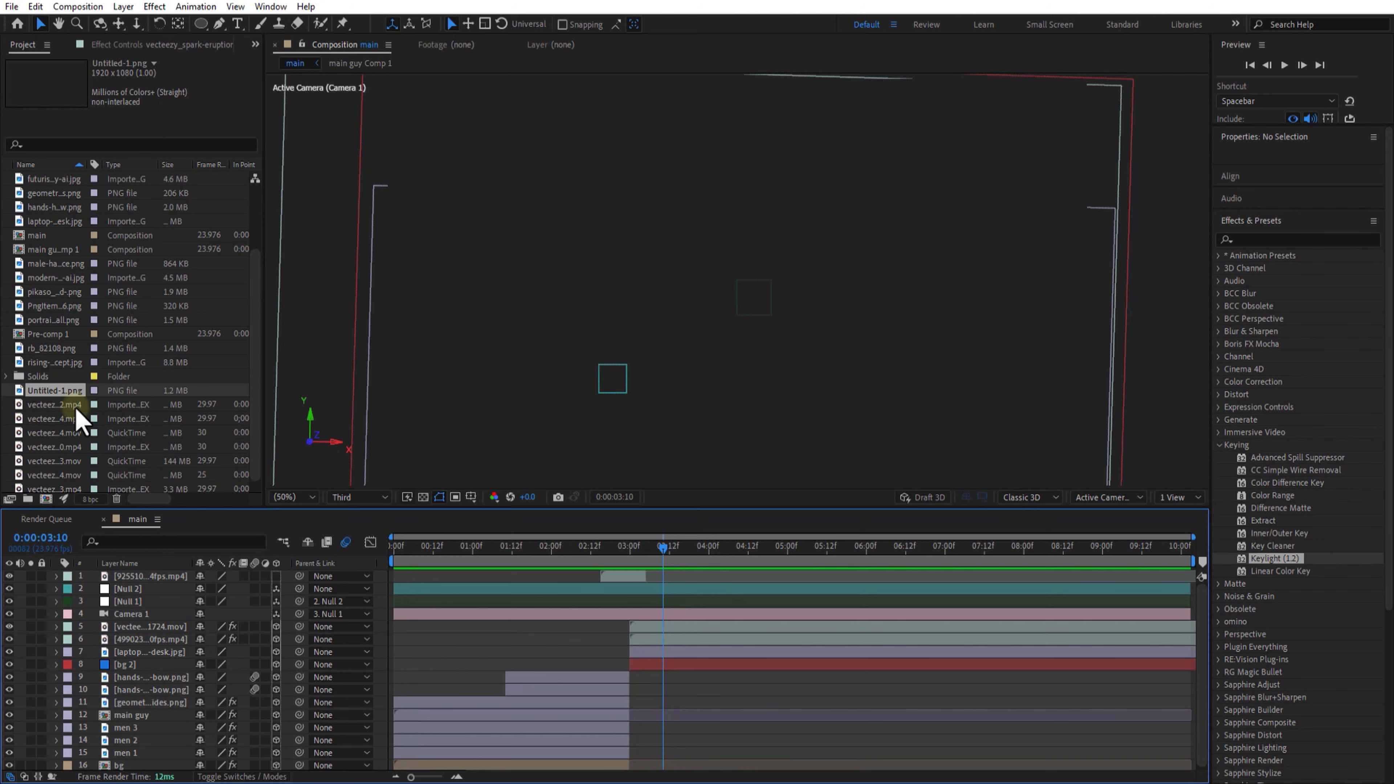
Add Untitled-1.png with the red PayPal text below Camera 1 and start the layer shortly after 0:00:03:12
{"action": "left_click_drag", "start_coordinate": [77, 410], "coordinate": [648, 646]}
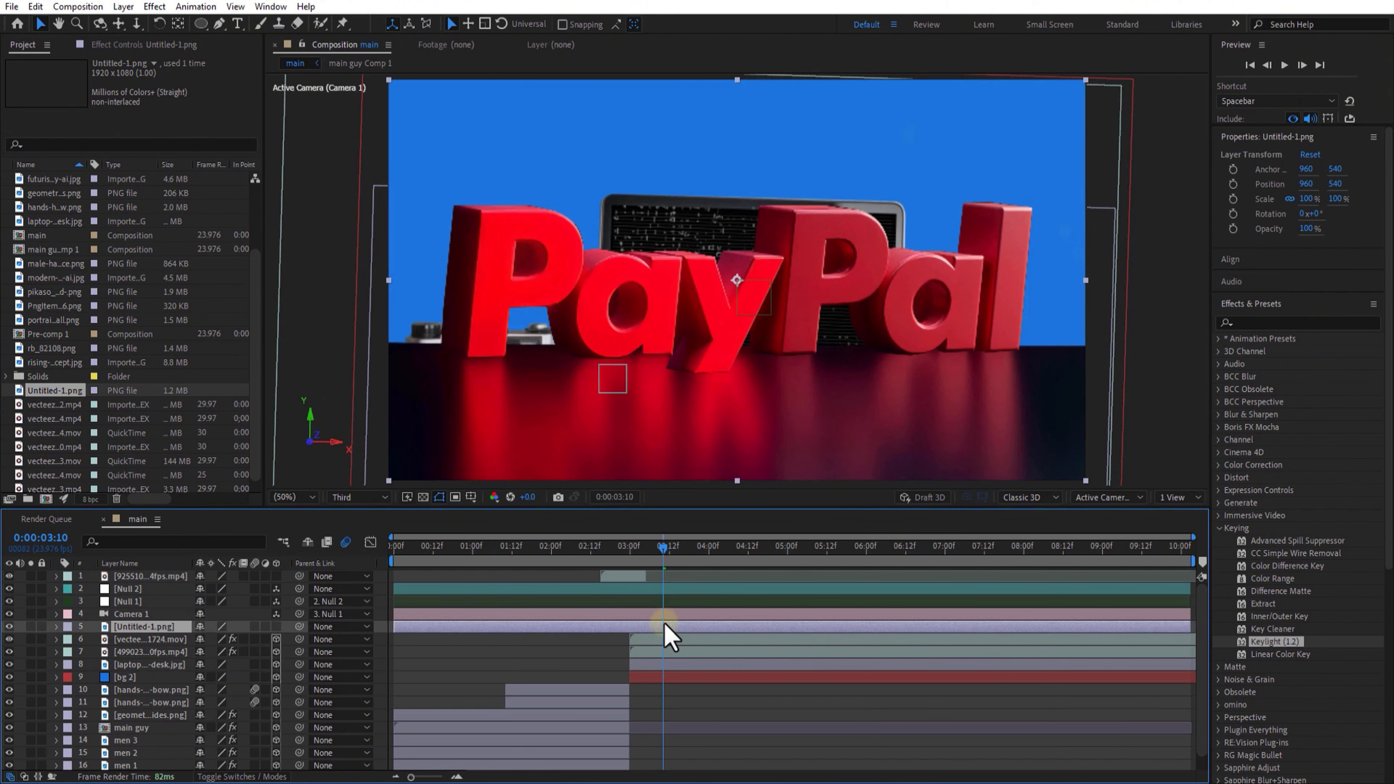
{"action": "left_click_drag", "start_coordinate": [663, 548], "coordinate": [637, 562]}
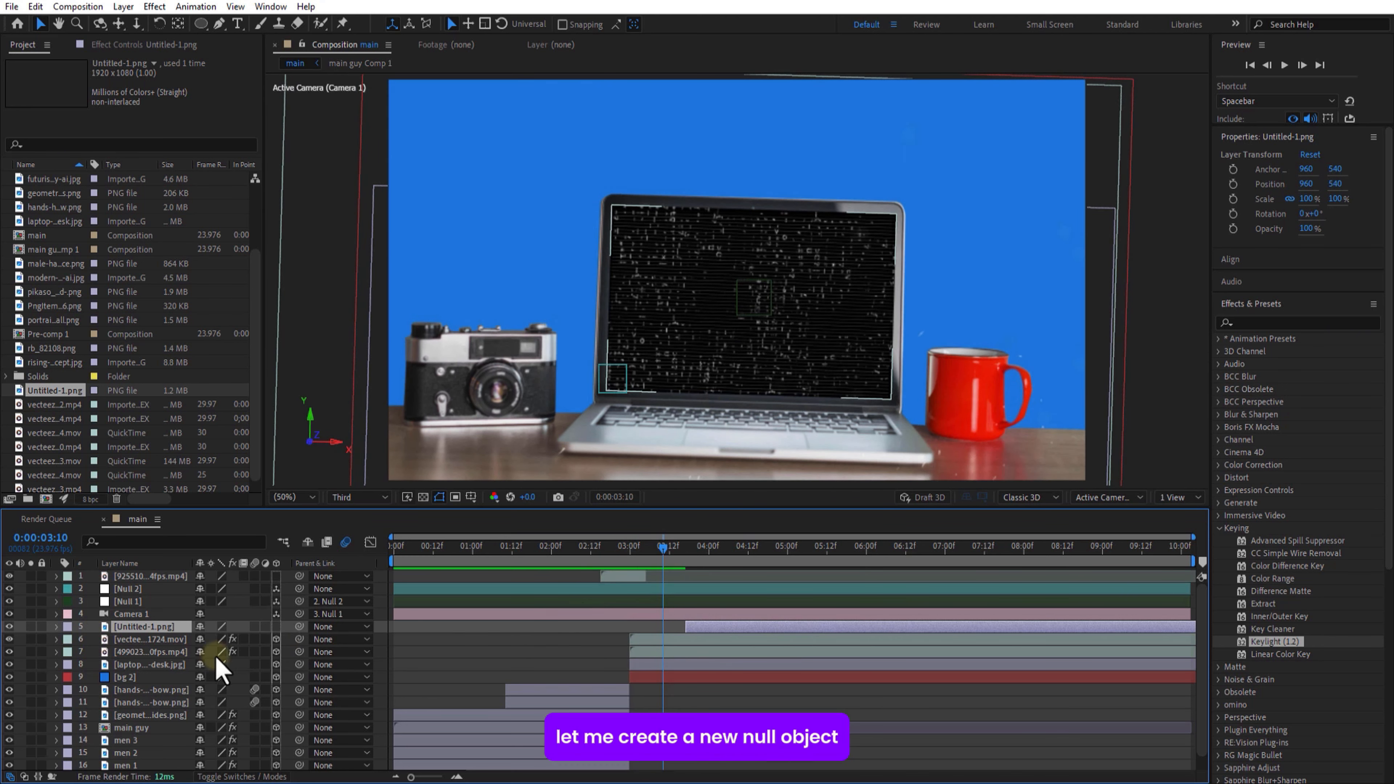
Create a new null object above Null 2, make it a 3D layer and parent Null 2 to it
{"action": "right_click", "coordinate": [27, 645]}
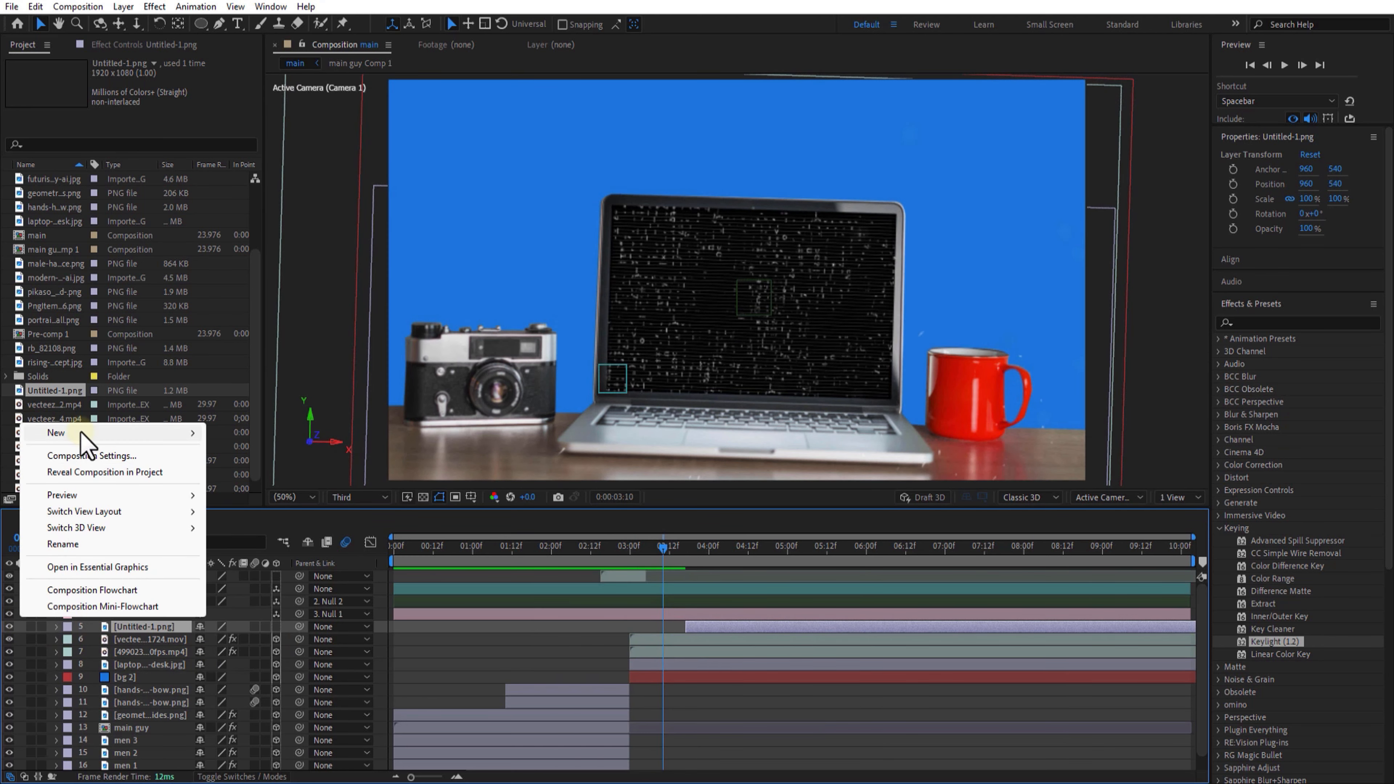
{"action": "mouse_move", "coordinate": [86, 437]}
{"action": "left_click", "coordinate": [259, 521]}
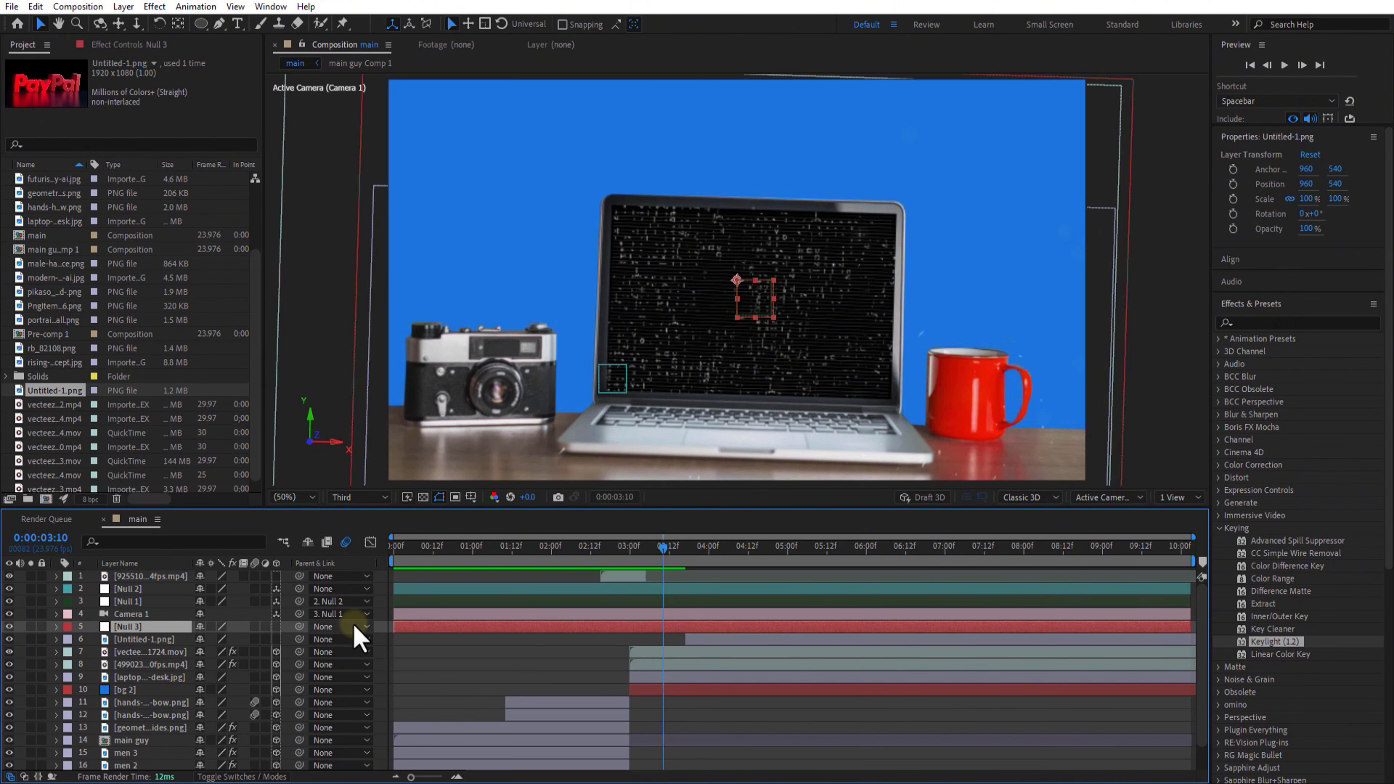
{"action": "left_click_drag", "start_coordinate": [138, 637], "coordinate": [144, 584]}
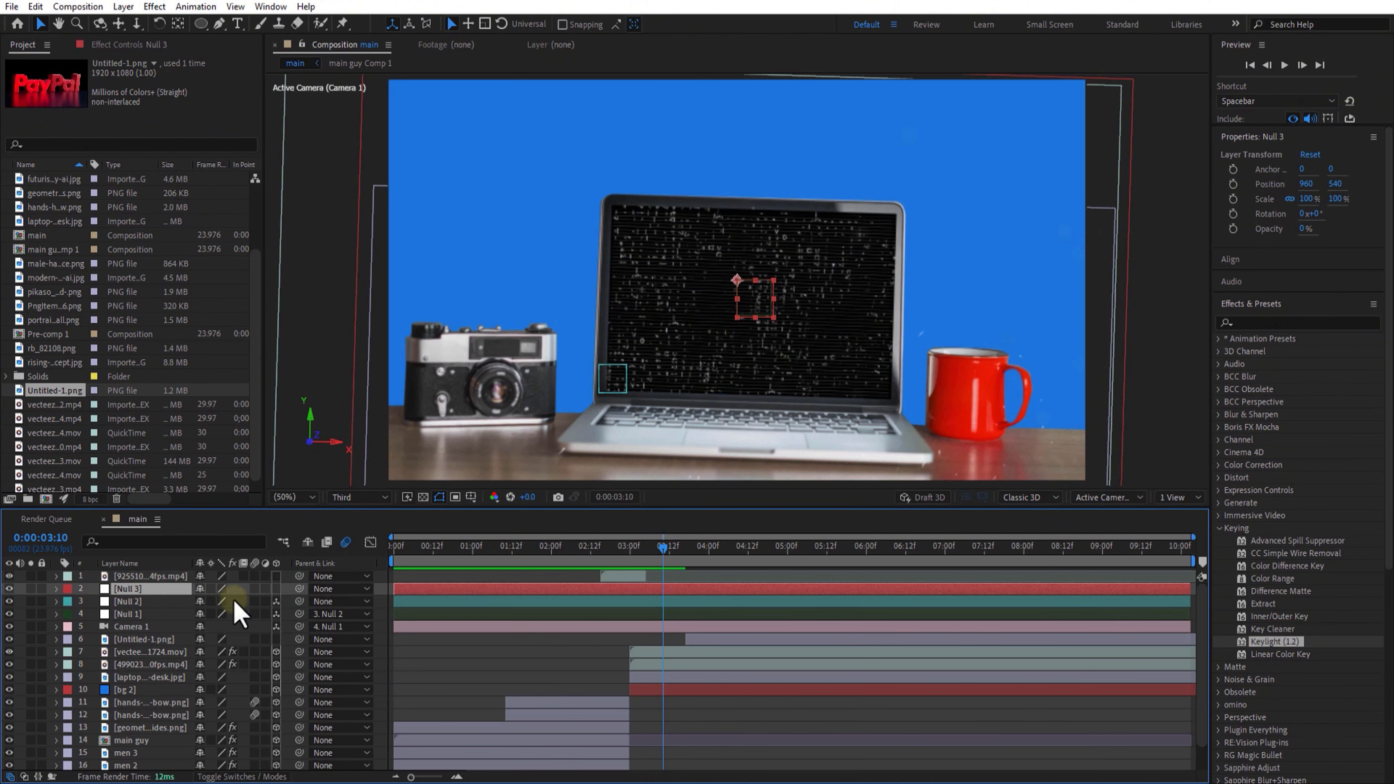
{"action": "left_click", "coordinate": [272, 588]}
{"action": "left_click_drag", "start_coordinate": [299, 600], "coordinate": [262, 604]}
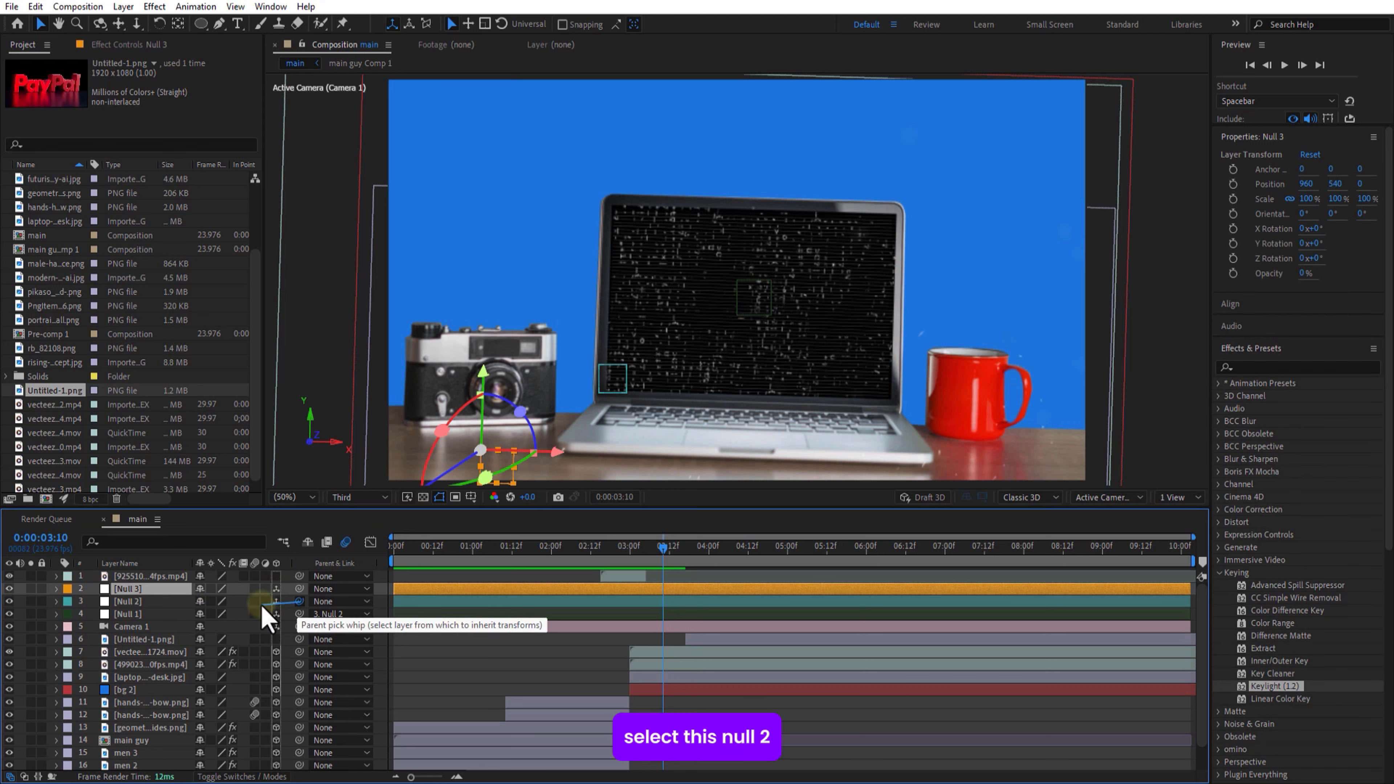
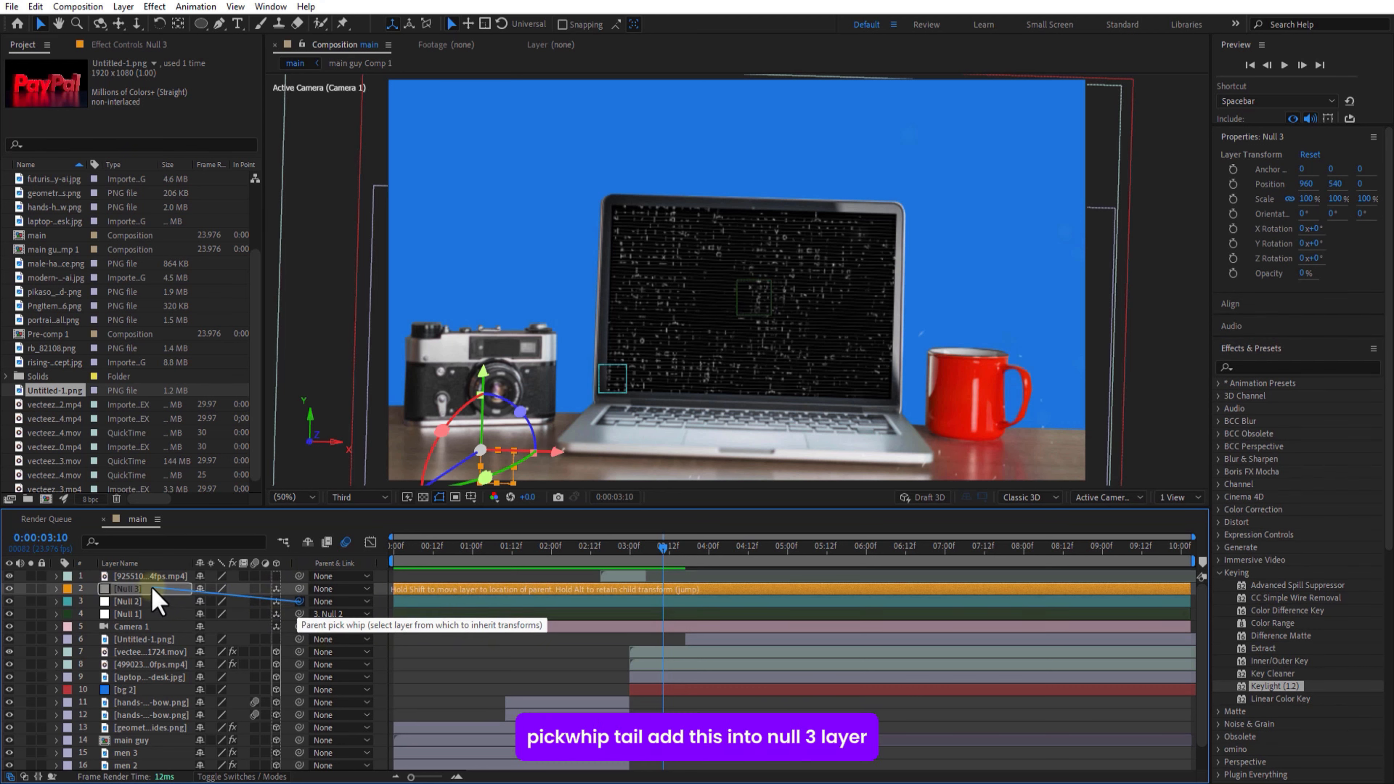
{"action": "left_click_drag", "start_coordinate": [153, 593], "coordinate": [155, 593]}
Keyframe Null 3's Position at 0:00:03:08, then set its Z position to -215 at 0:00:03:23 for a zoom-out
{"action": "key", "text": "Page_Up"}
{"action": "key", "text": "Page_Up"}
{"action": "key", "text": "p"}
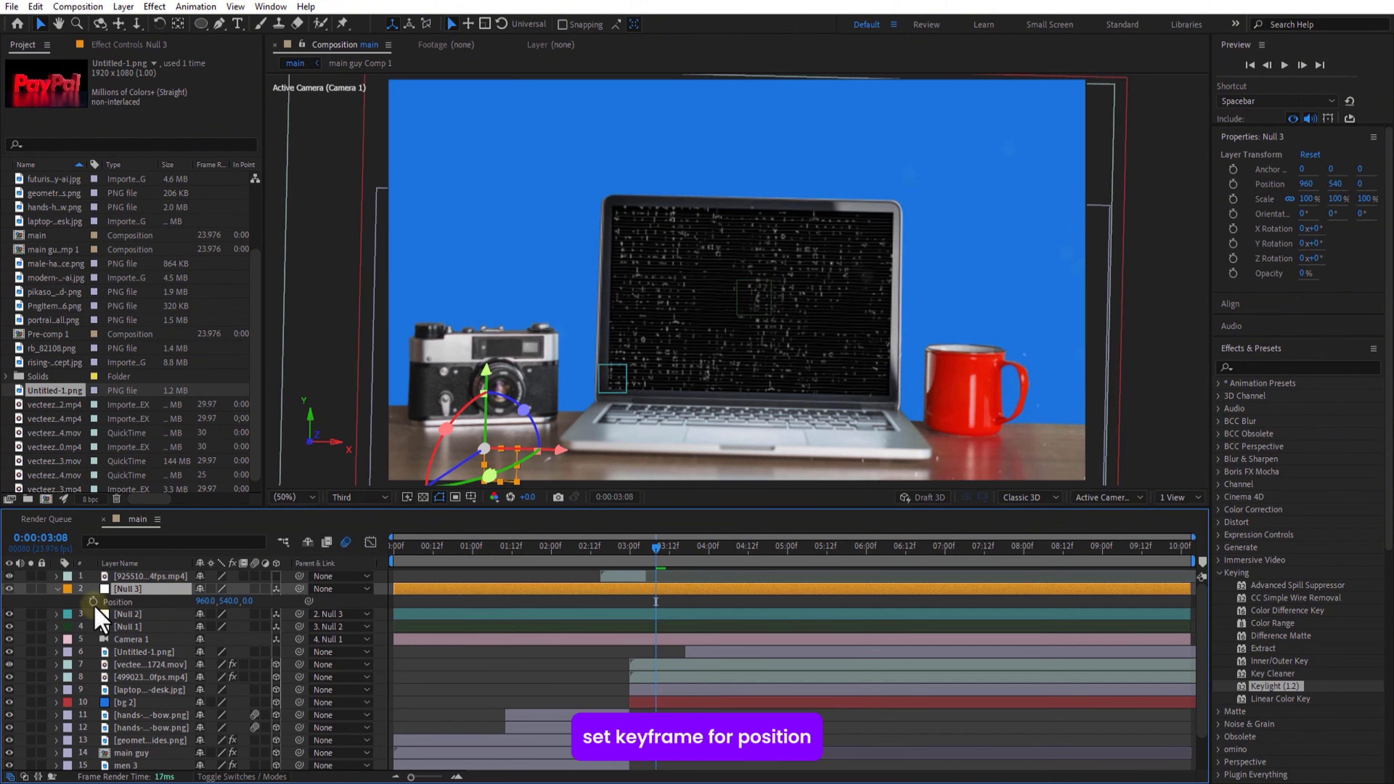
{"action": "left_click", "coordinate": [128, 614]}
{"action": "key", "text": "p"}
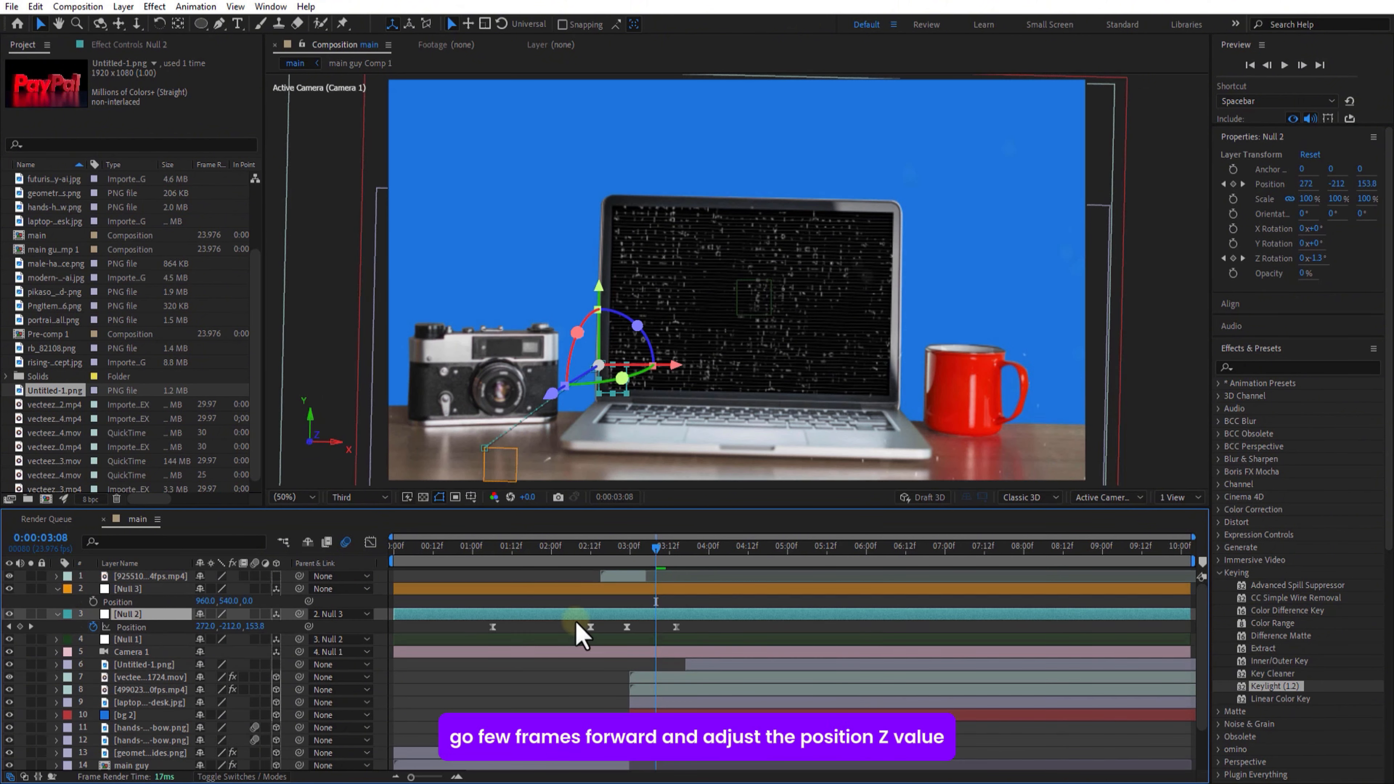
{"action": "left_click", "coordinate": [93, 602]}
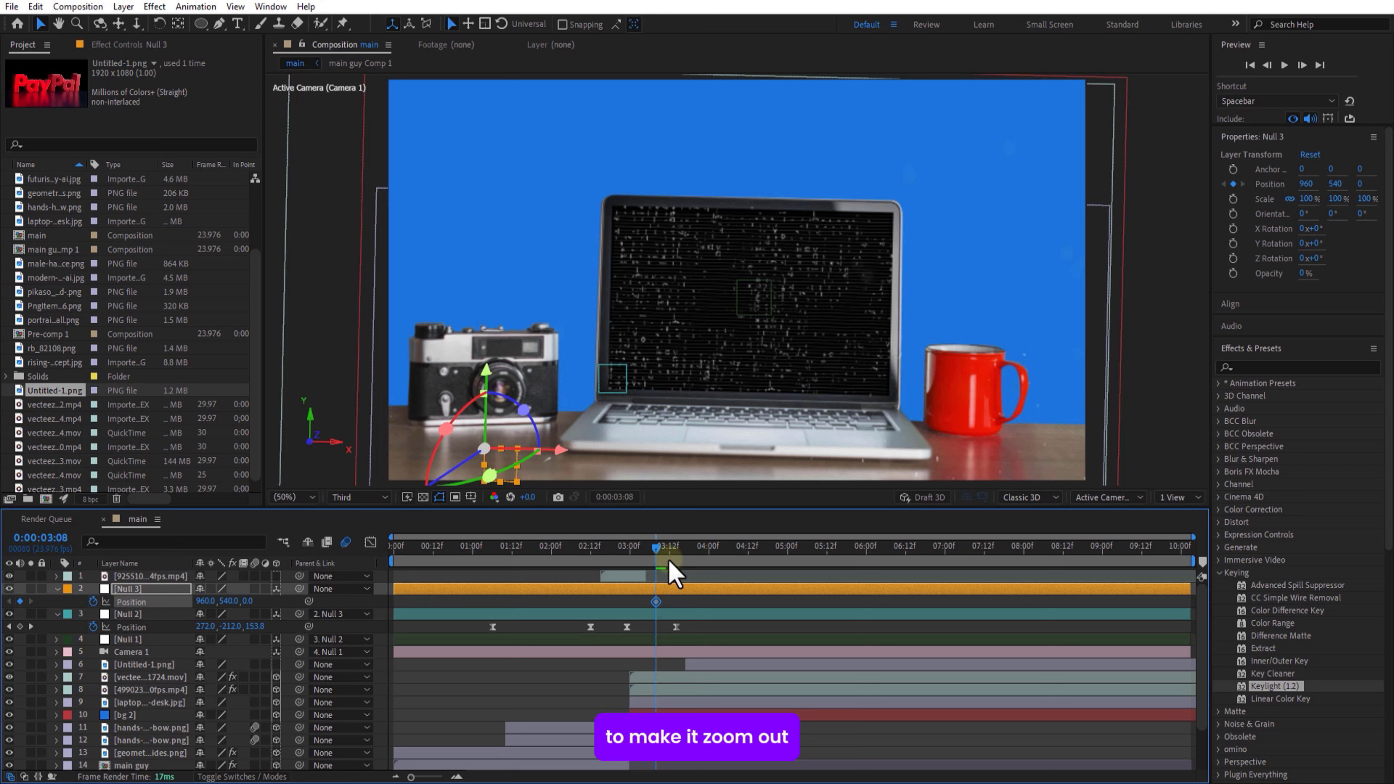
{"action": "left_click_drag", "start_coordinate": [670, 563], "coordinate": [699, 566]}
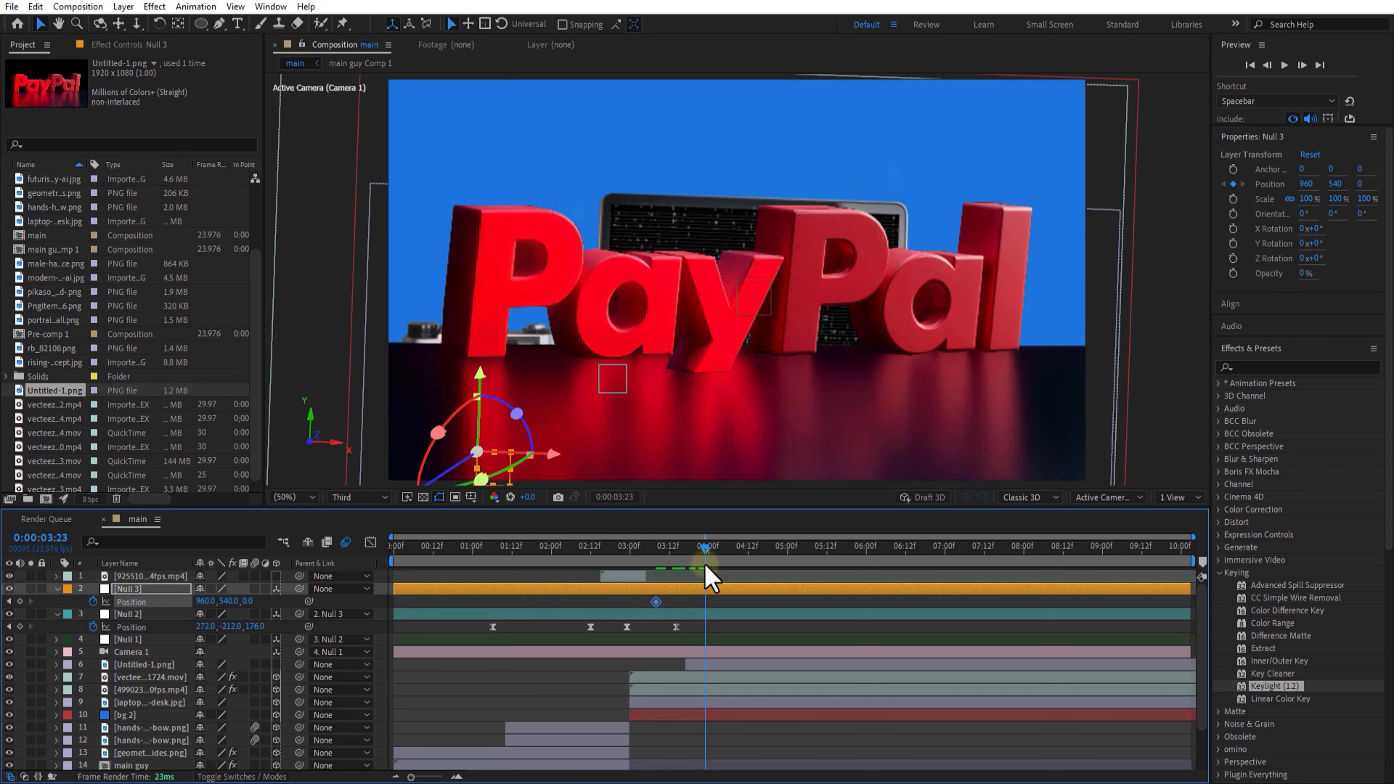
{"action": "left_click_drag", "start_coordinate": [244, 600], "coordinate": [123, 628]}
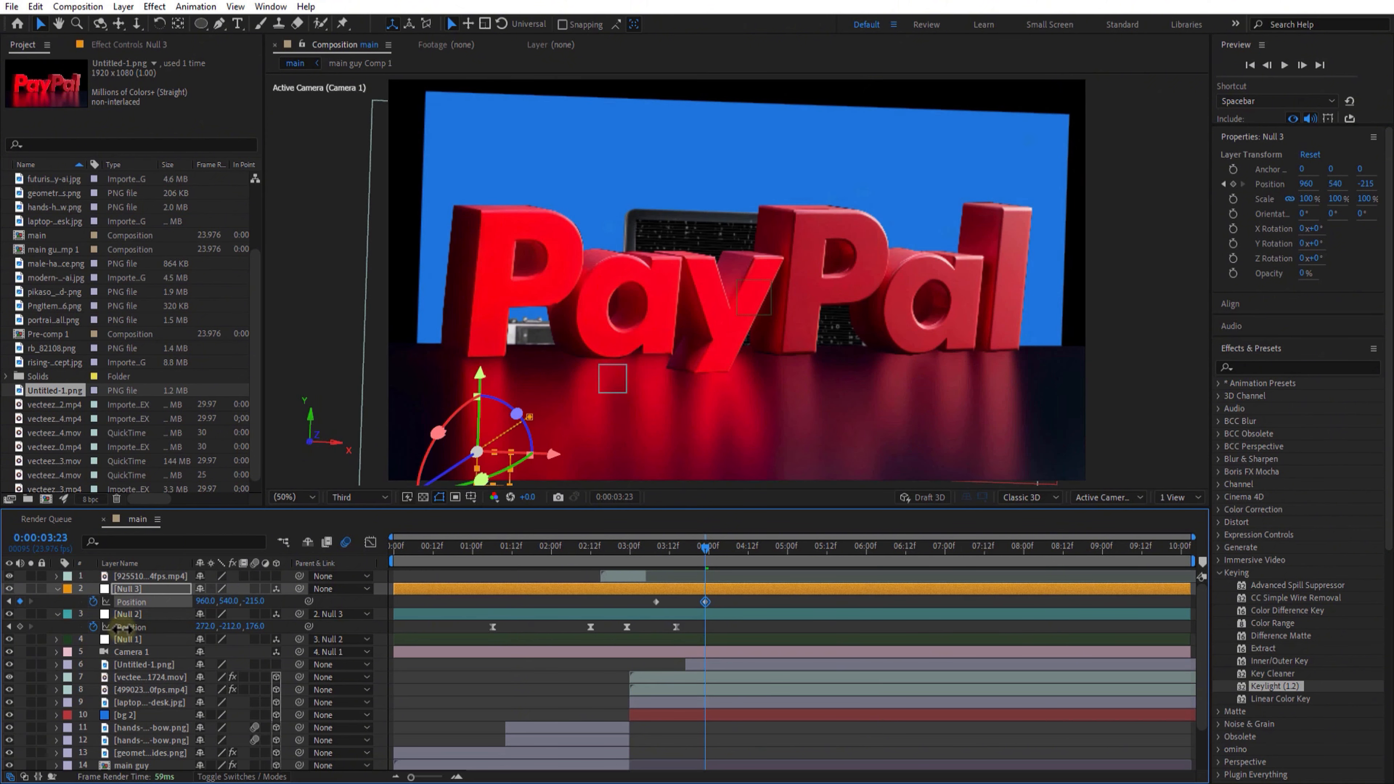
Scale the bg 2 layer up to 219% so the blue background fills the frame at 0:00:03:16
{"action": "mouse_move", "coordinate": [707, 562]}
{"action": "left_mouse_down"}
{"action": "mouse_move", "coordinate": [658, 564]}
{"action": "mouse_move", "coordinate": [684, 577]}
{"action": "left_mouse_up"}
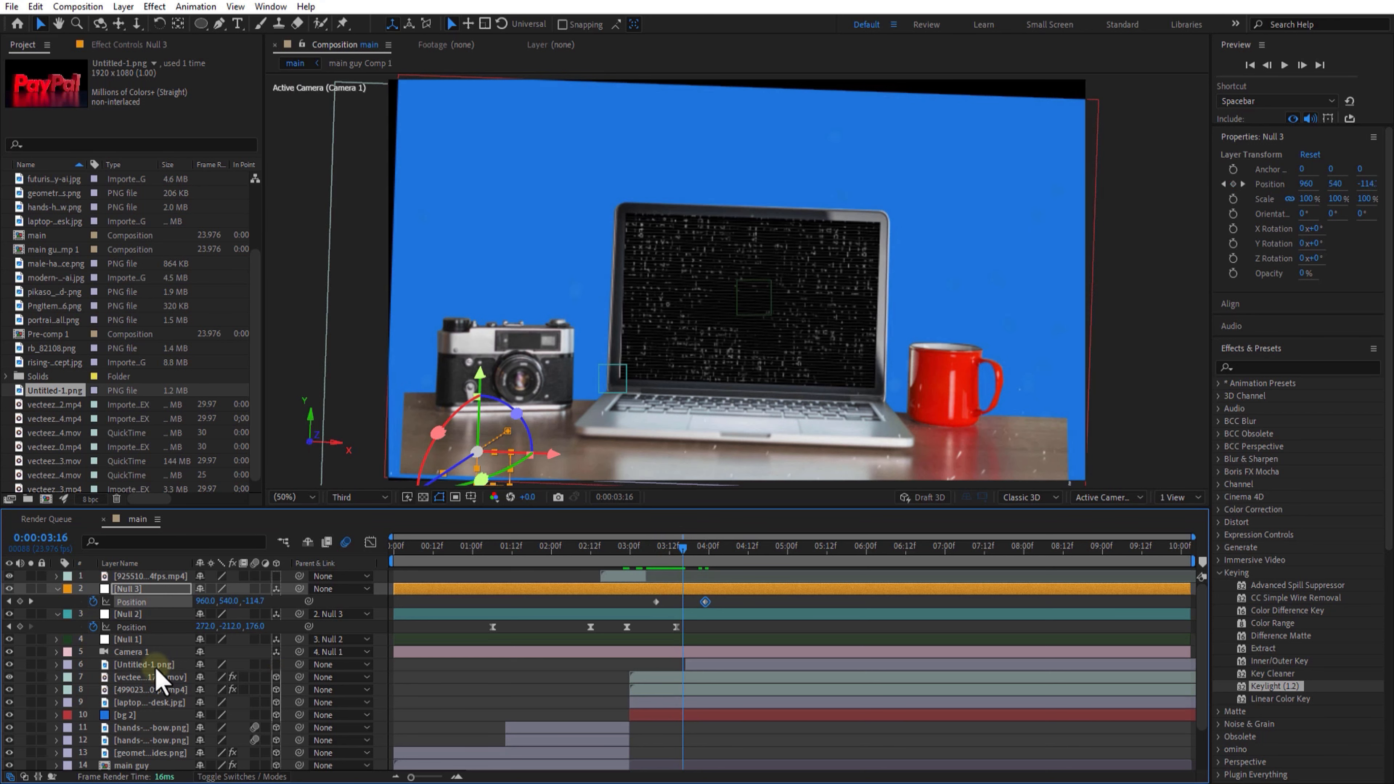
{"action": "left_click", "coordinate": [152, 715]}
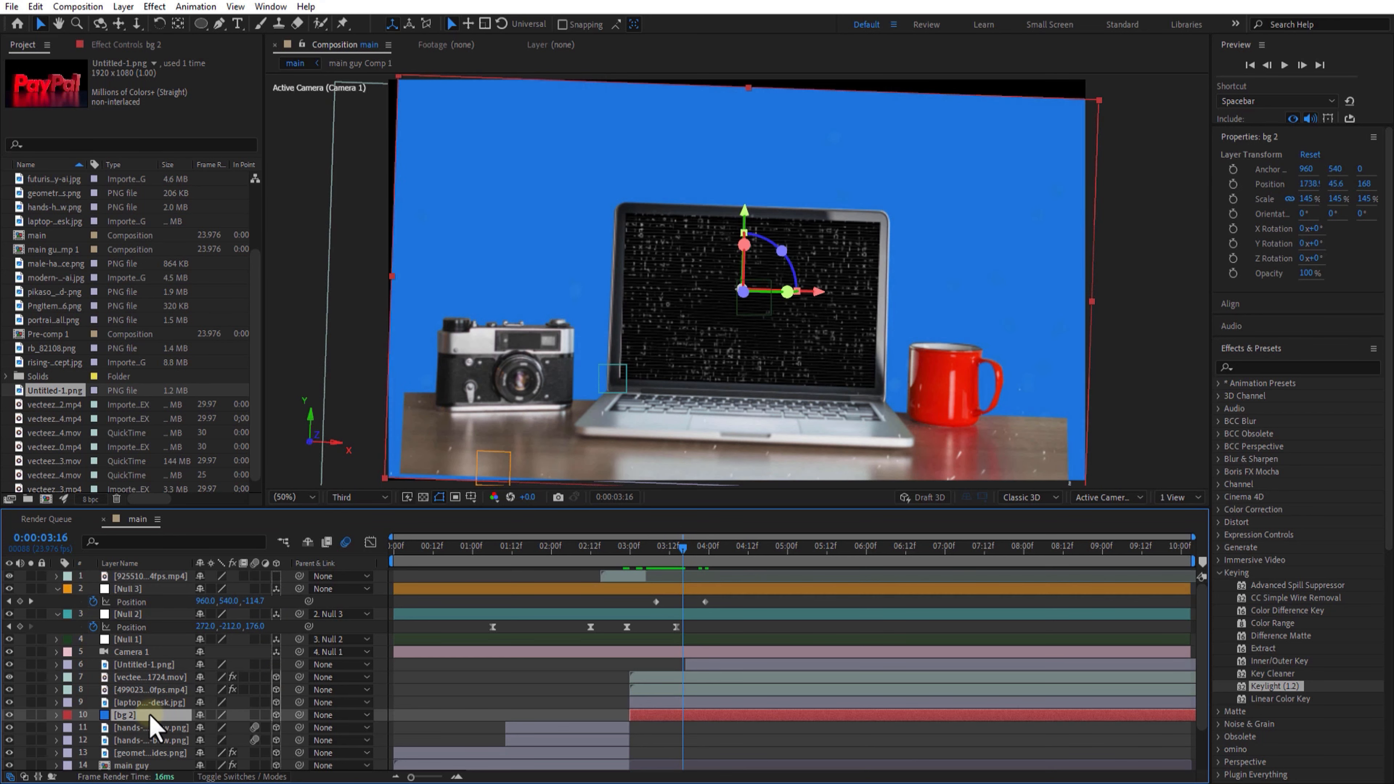
{"action": "key", "text": "s"}
{"action": "left_click_drag", "start_coordinate": [216, 727], "coordinate": [242, 726]}
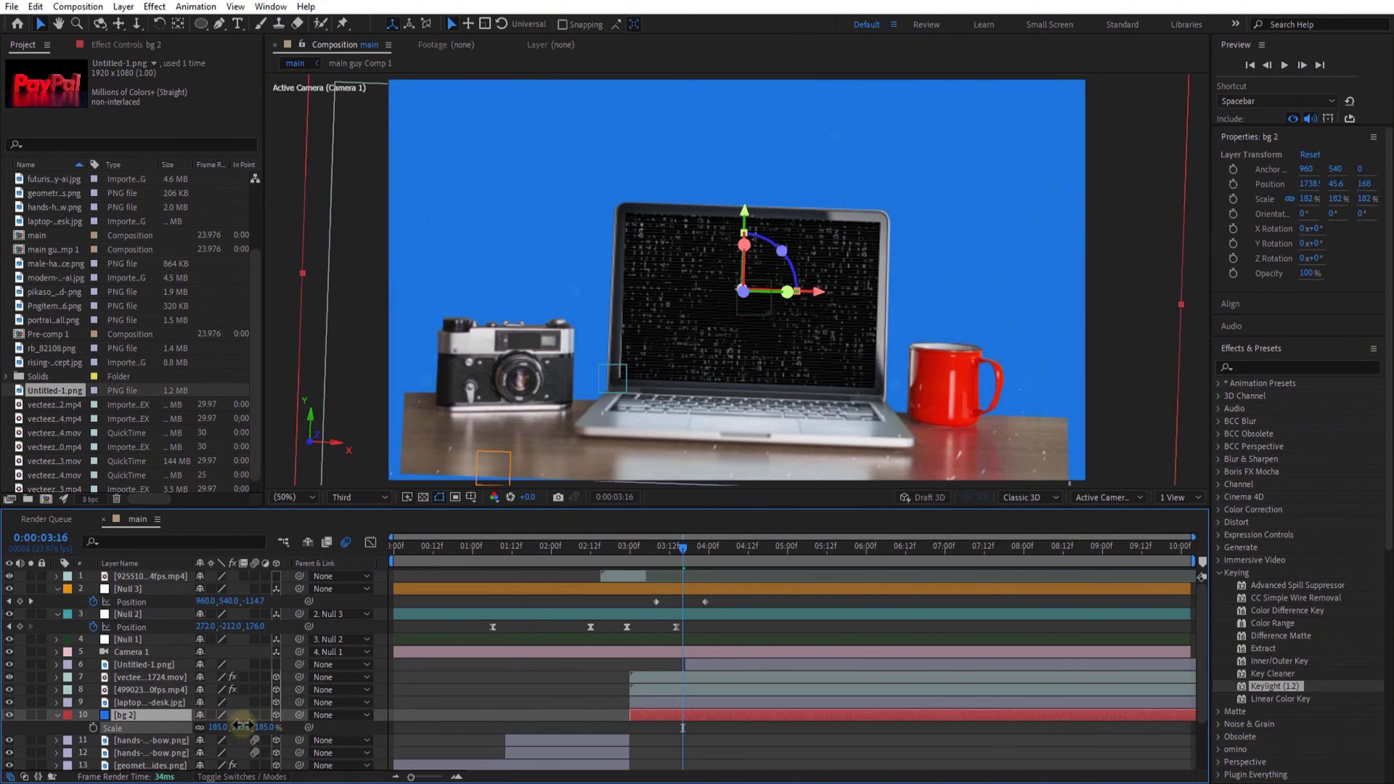
Start Untitled-1.png at 0:00:03:14 and make it a 3D layer positioned at 1680, 203, 0 in front of the laptop
{"action": "left_click_drag", "start_coordinate": [703, 664], "coordinate": [700, 663]}
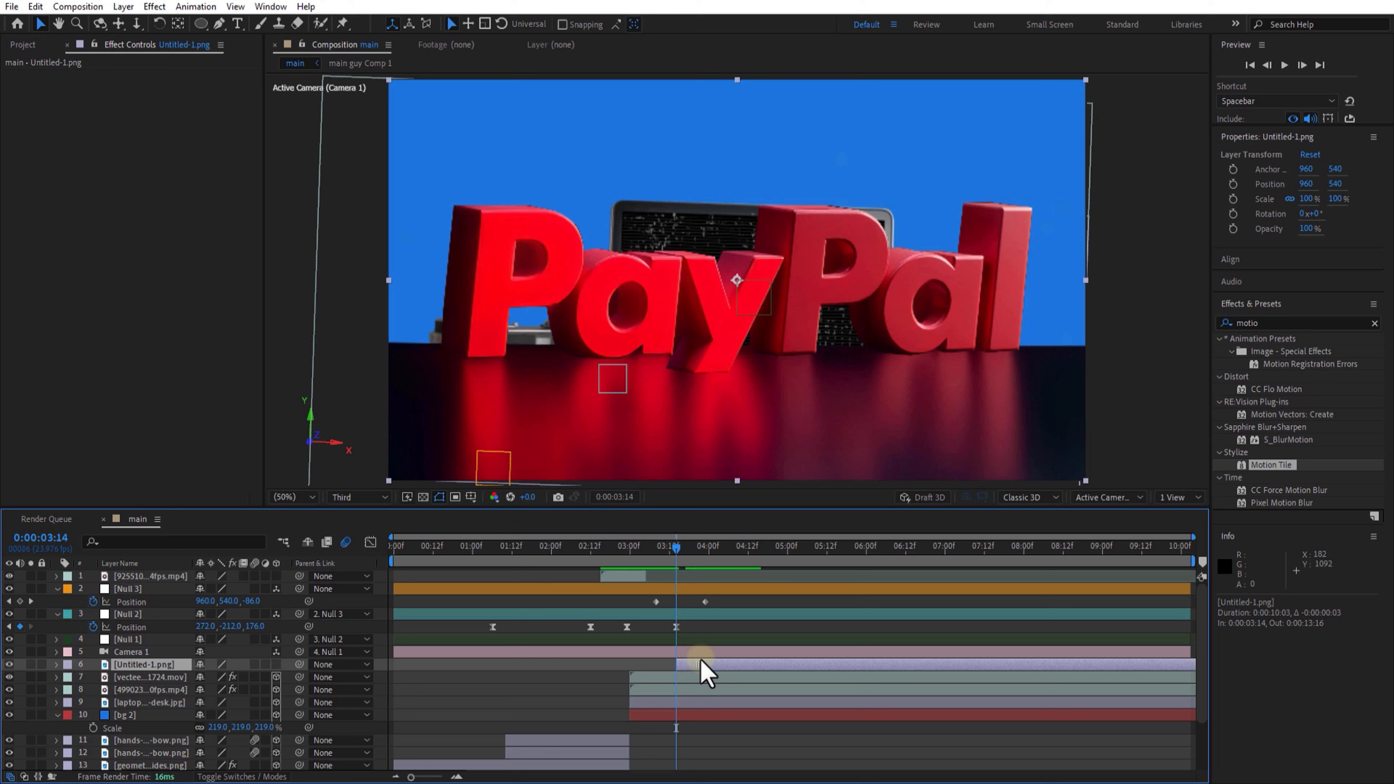
{"action": "left_click", "coordinate": [276, 665]}
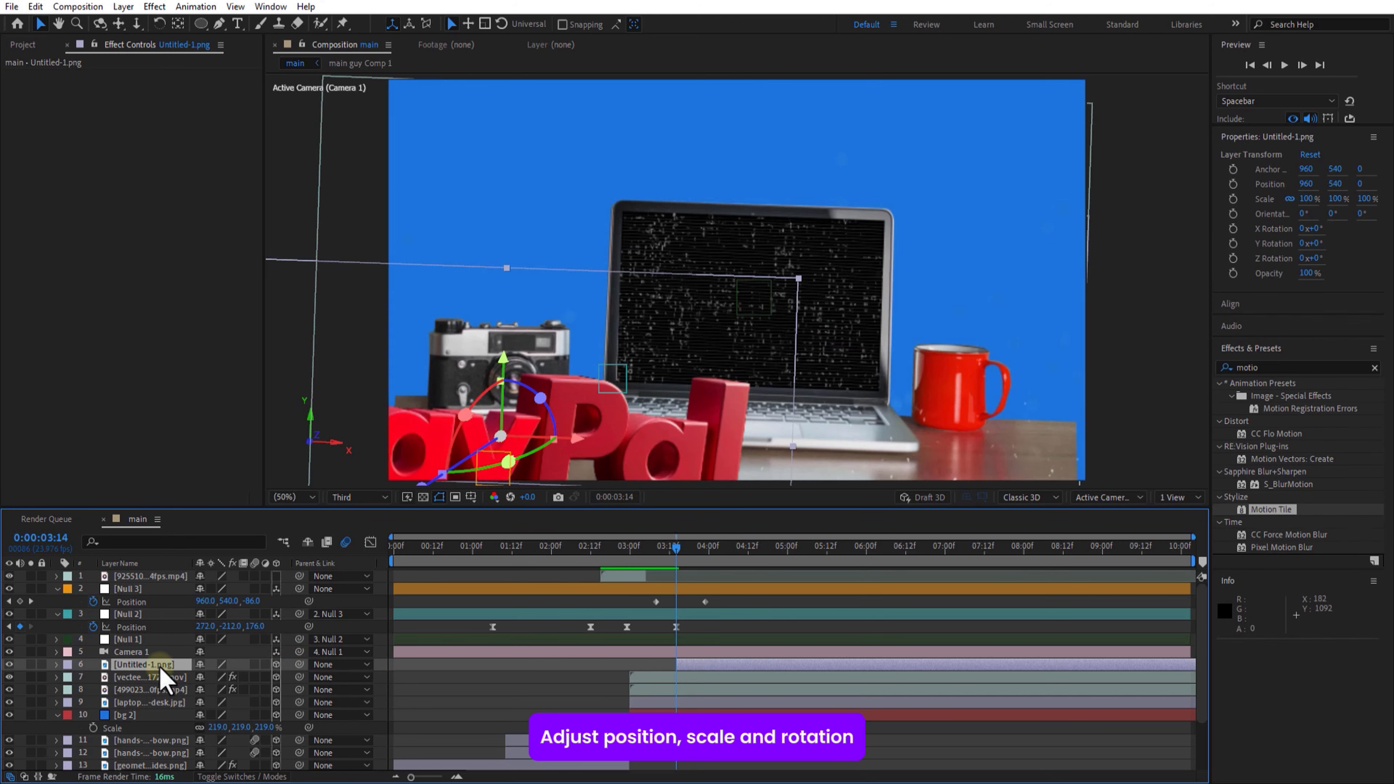
{"action": "key", "text": "p"}
{"action": "left_click_drag", "start_coordinate": [224, 678], "coordinate": [713, 659]}
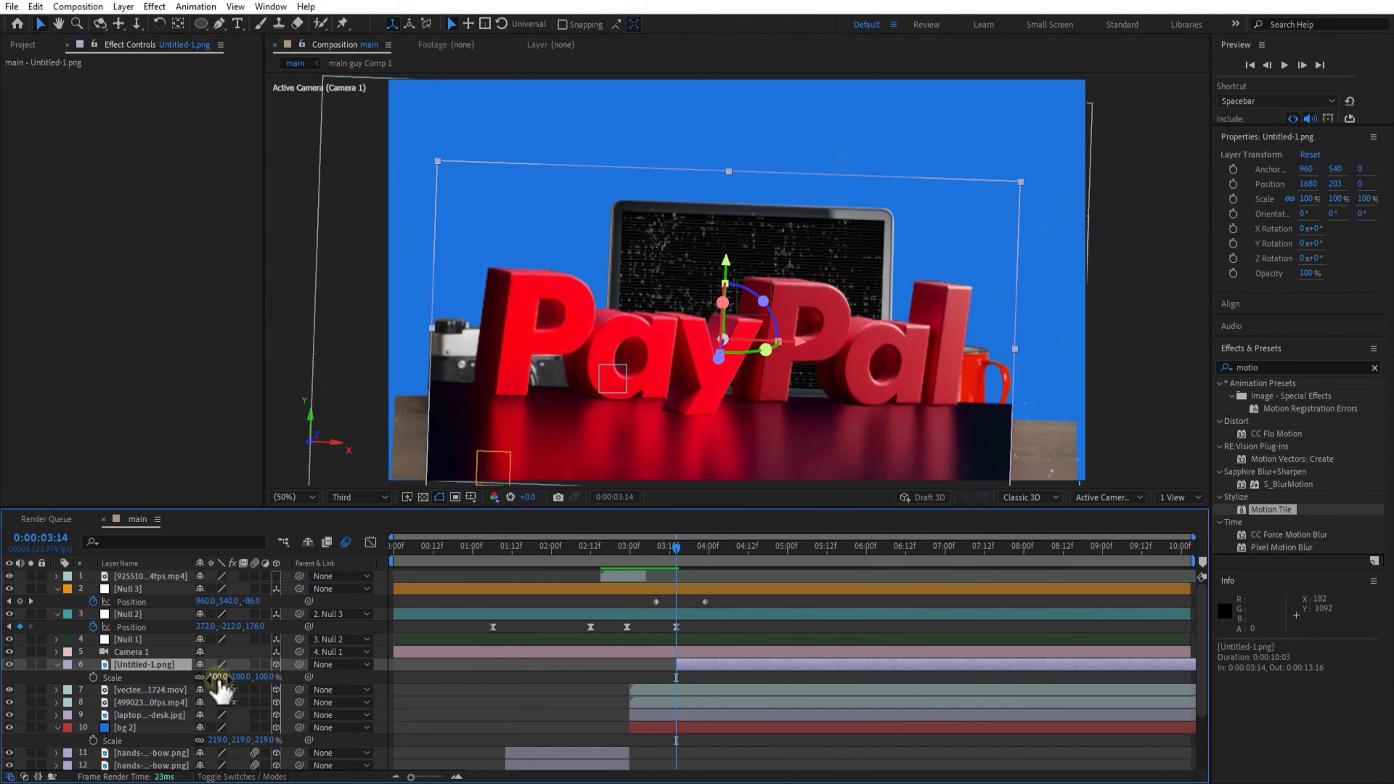
Scale the Untitled-1.png layer to 133% and move its start to 0:00:03:10
{"action": "left_click_drag", "start_coordinate": [220, 680], "coordinate": [241, 679]}
{"action": "left_click_drag", "start_coordinate": [676, 550], "coordinate": [662, 557]}
{"action": "key", "text": "bracketleft"}
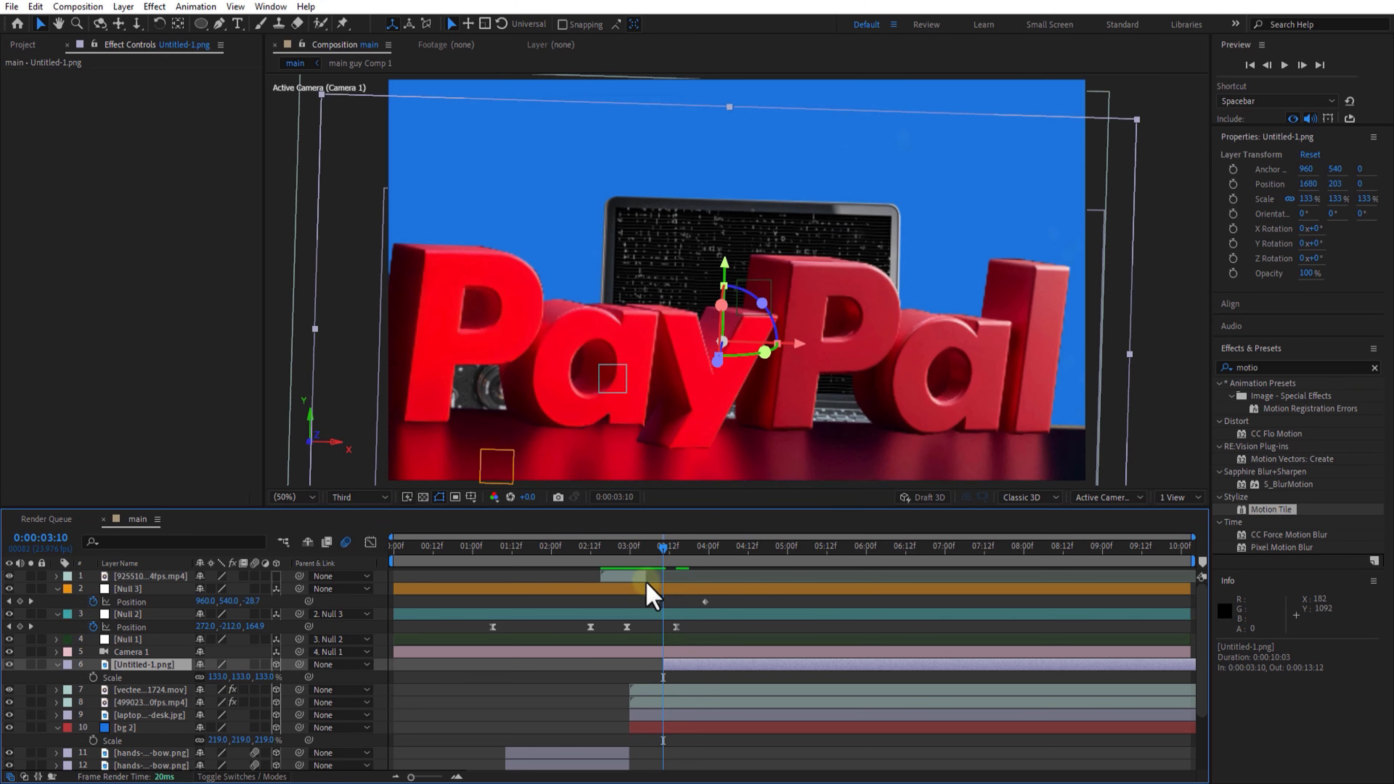
Switch the composition viewer to the 2 Views layout for positioning the PayPal image
{"action": "left_click", "coordinate": [1179, 497]}
{"action": "left_click", "coordinate": [1180, 530]}
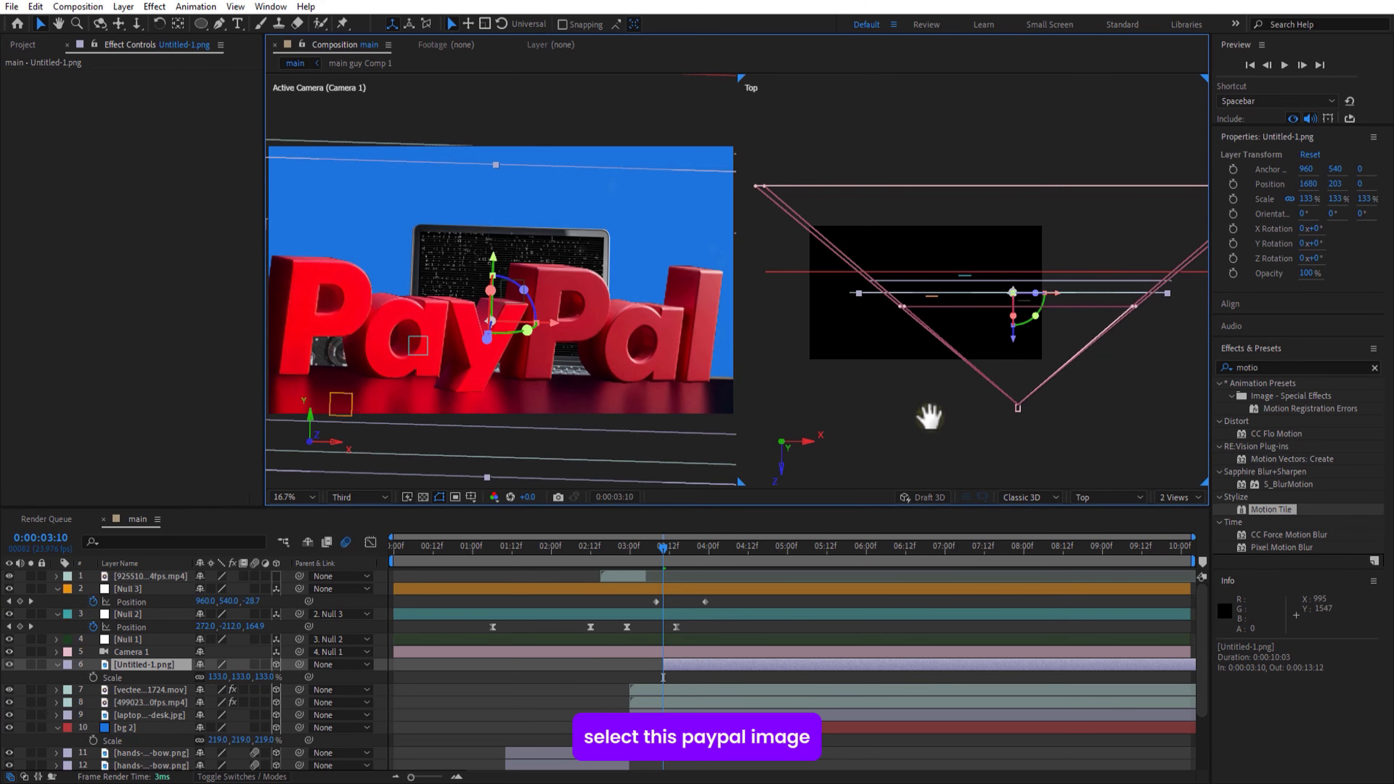
Move the PayPal image nearer to the camera, to a Z position of -720, checking it against the camera move
{"action": "left_click", "coordinate": [141, 690]}
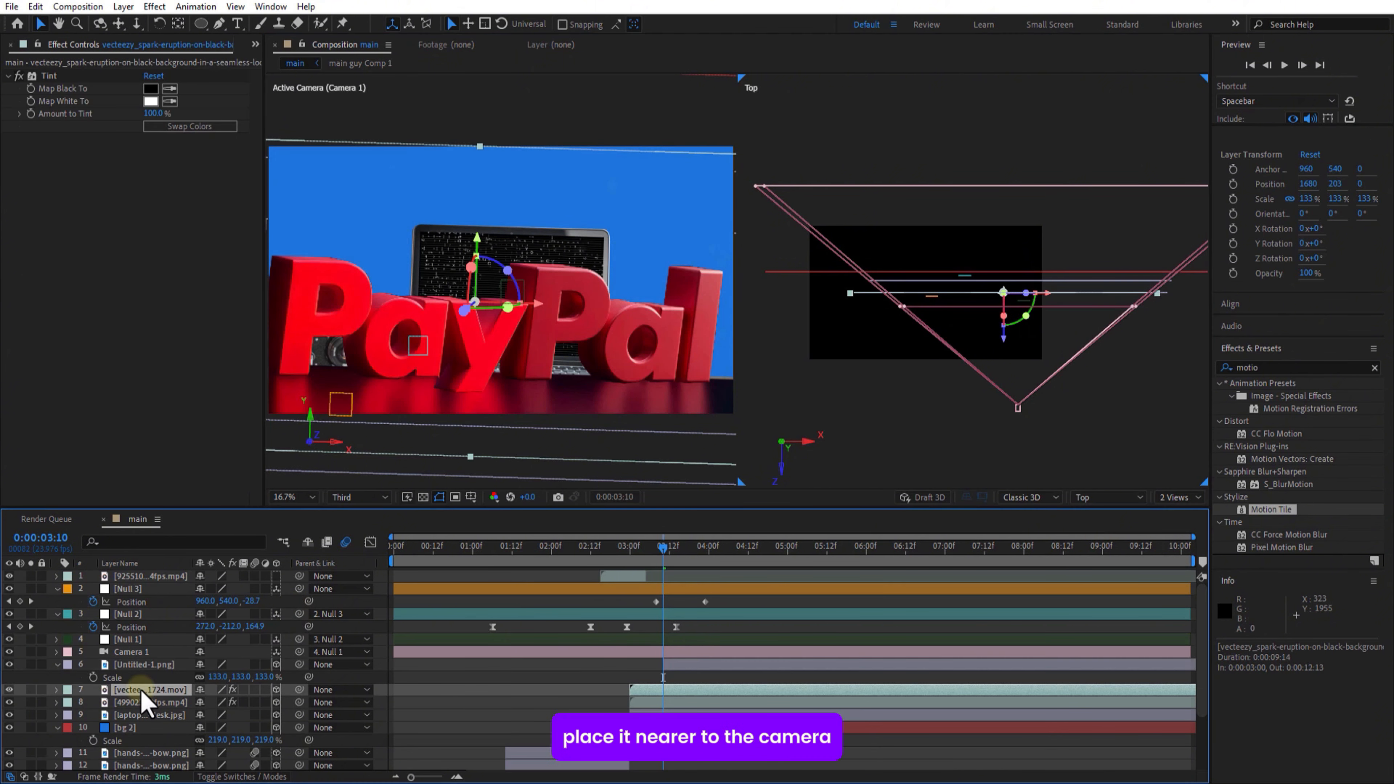
{"action": "left_click", "coordinate": [144, 665]}
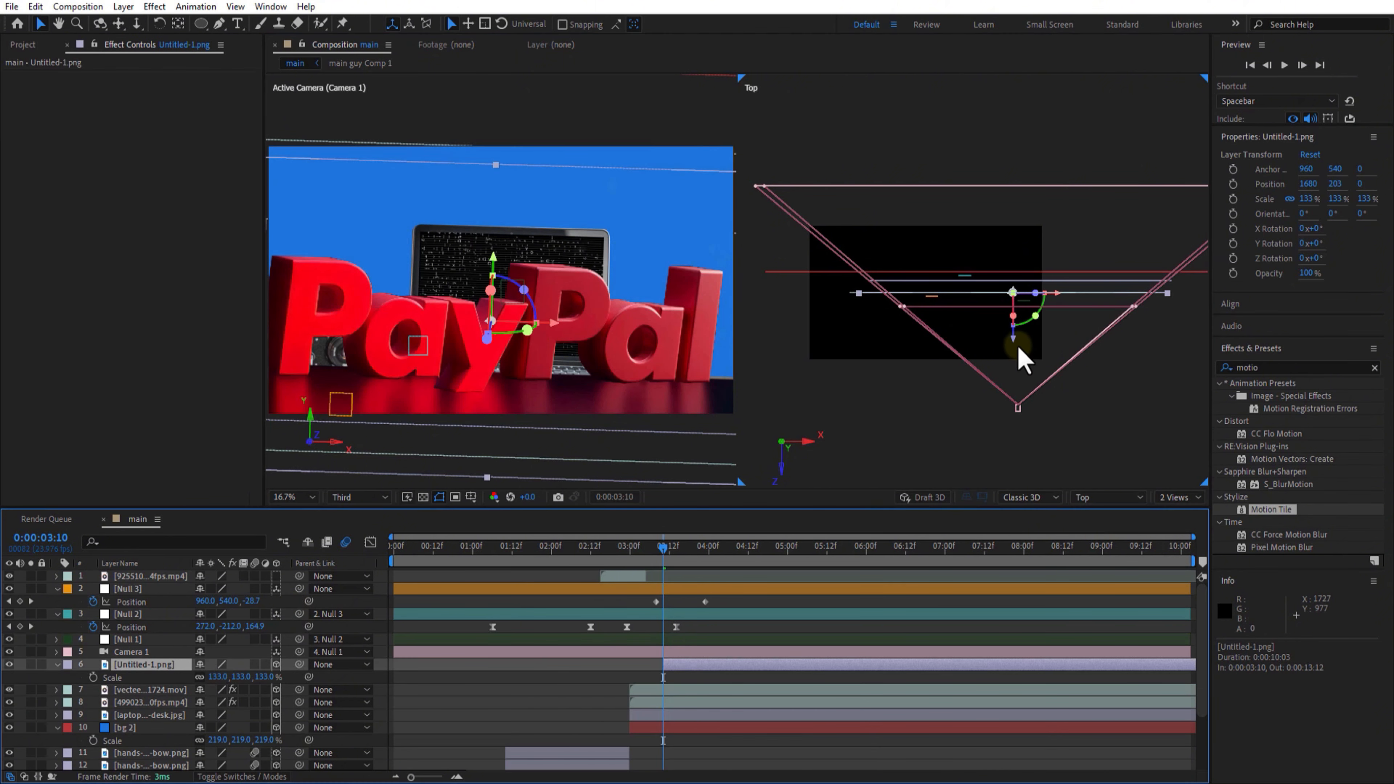
{"action": "left_click_drag", "start_coordinate": [1019, 347], "coordinate": [1046, 467]}
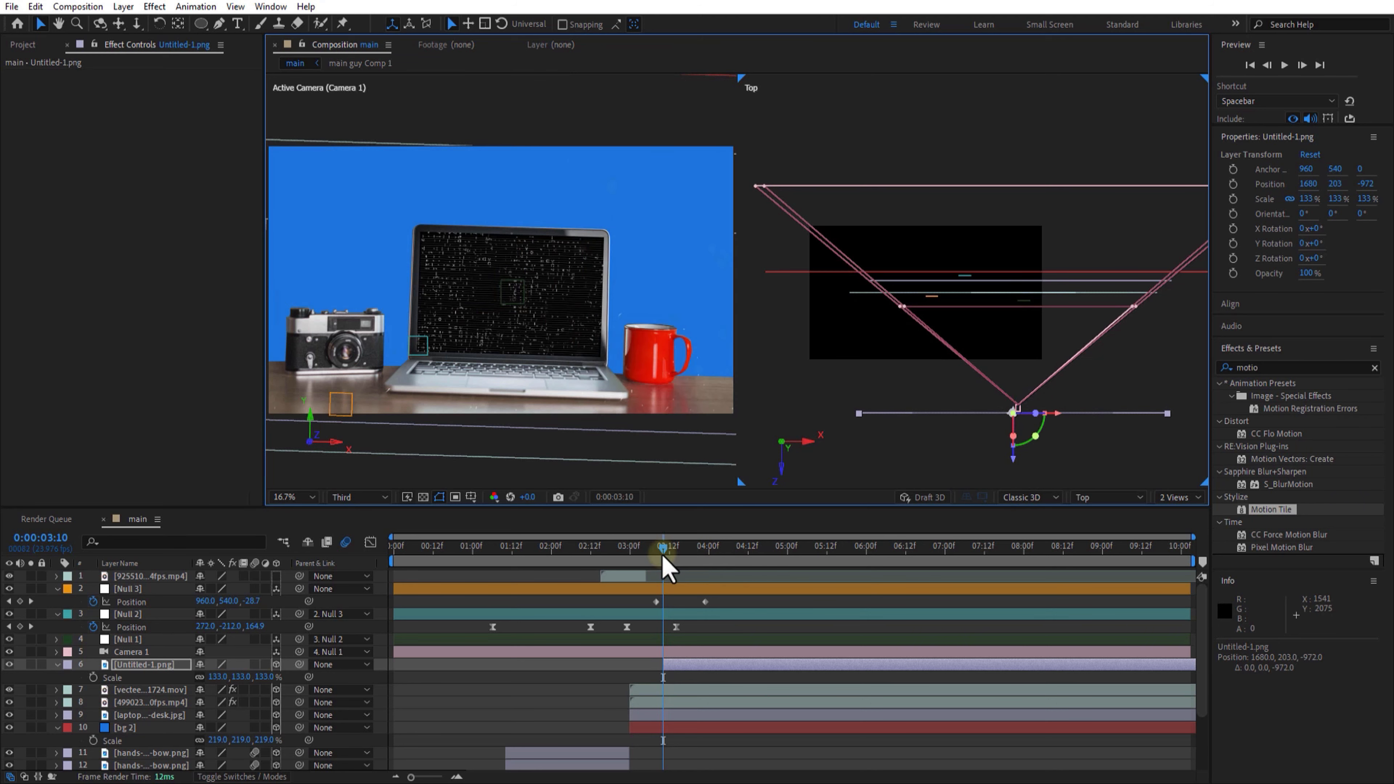
{"action": "left_click_drag", "start_coordinate": [663, 556], "coordinate": [717, 567]}
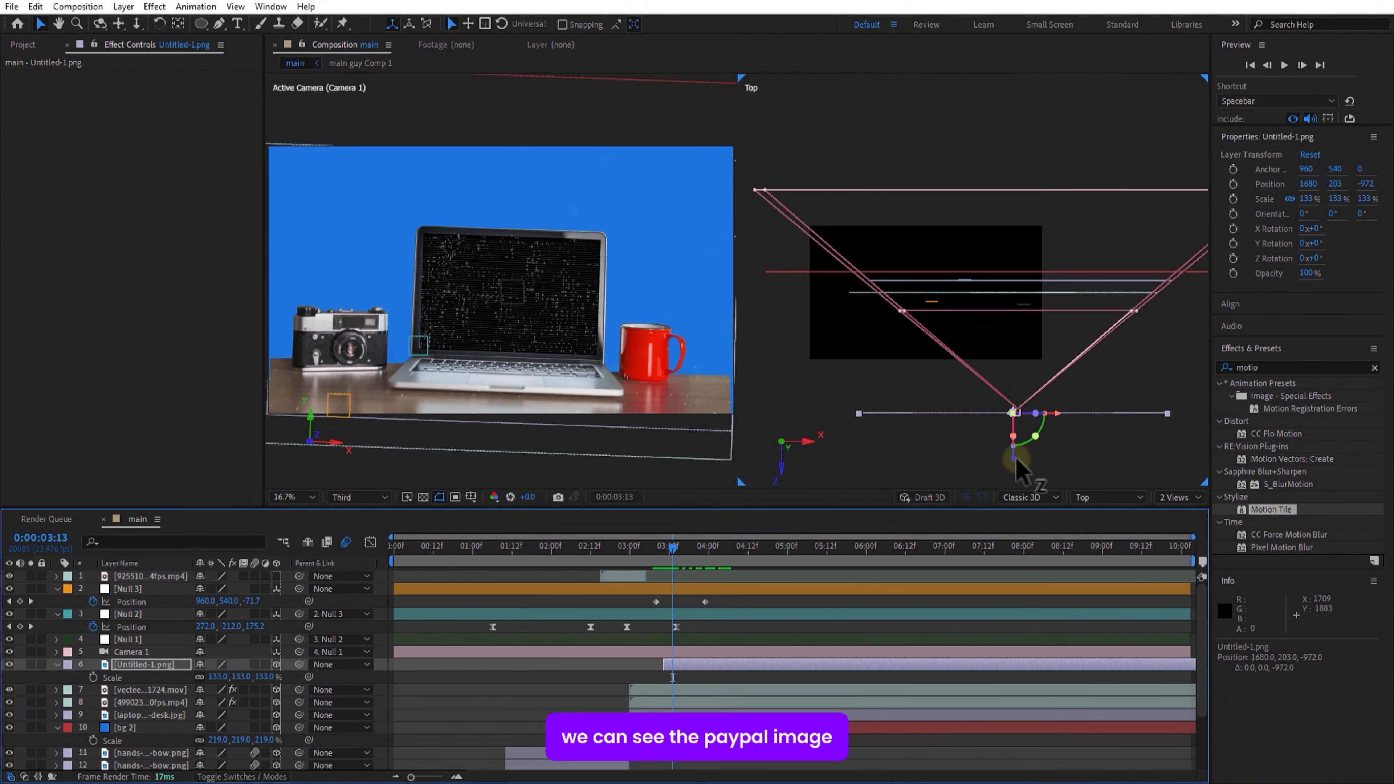
{"action": "left_click_drag", "start_coordinate": [1015, 453], "coordinate": [1019, 428]}
At 0:00:03:23, scale the PayPal image down to 55% and raise it to Y position 110 so the word fits the frame
{"action": "mouse_move", "coordinate": [692, 558]}
{"action": "left_mouse_down"}
{"action": "mouse_move", "coordinate": [648, 561]}
{"action": "mouse_move", "coordinate": [719, 562]}
{"action": "left_mouse_up"}
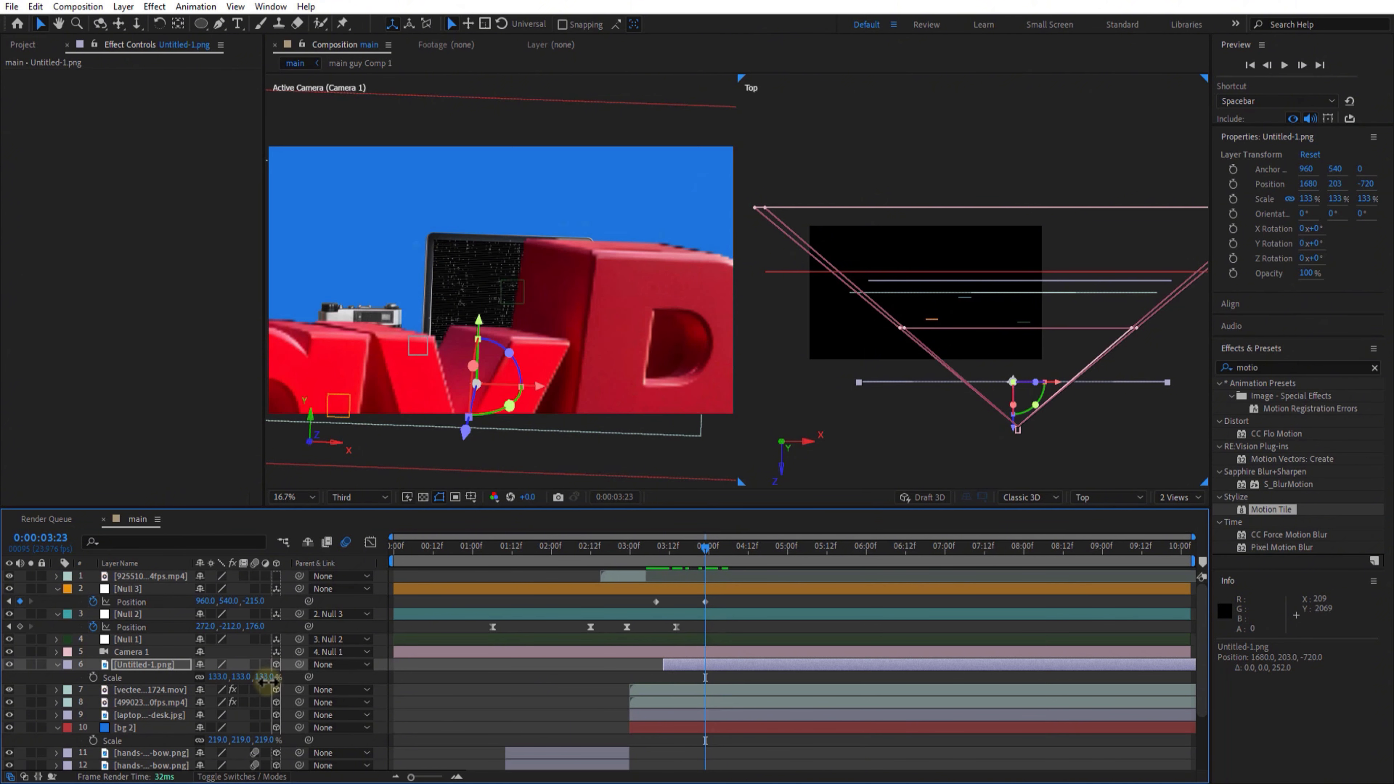
{"action": "left_click_drag", "start_coordinate": [264, 682], "coordinate": [155, 679]}
{"action": "left_click_drag", "start_coordinate": [205, 677], "coordinate": [259, 674]}
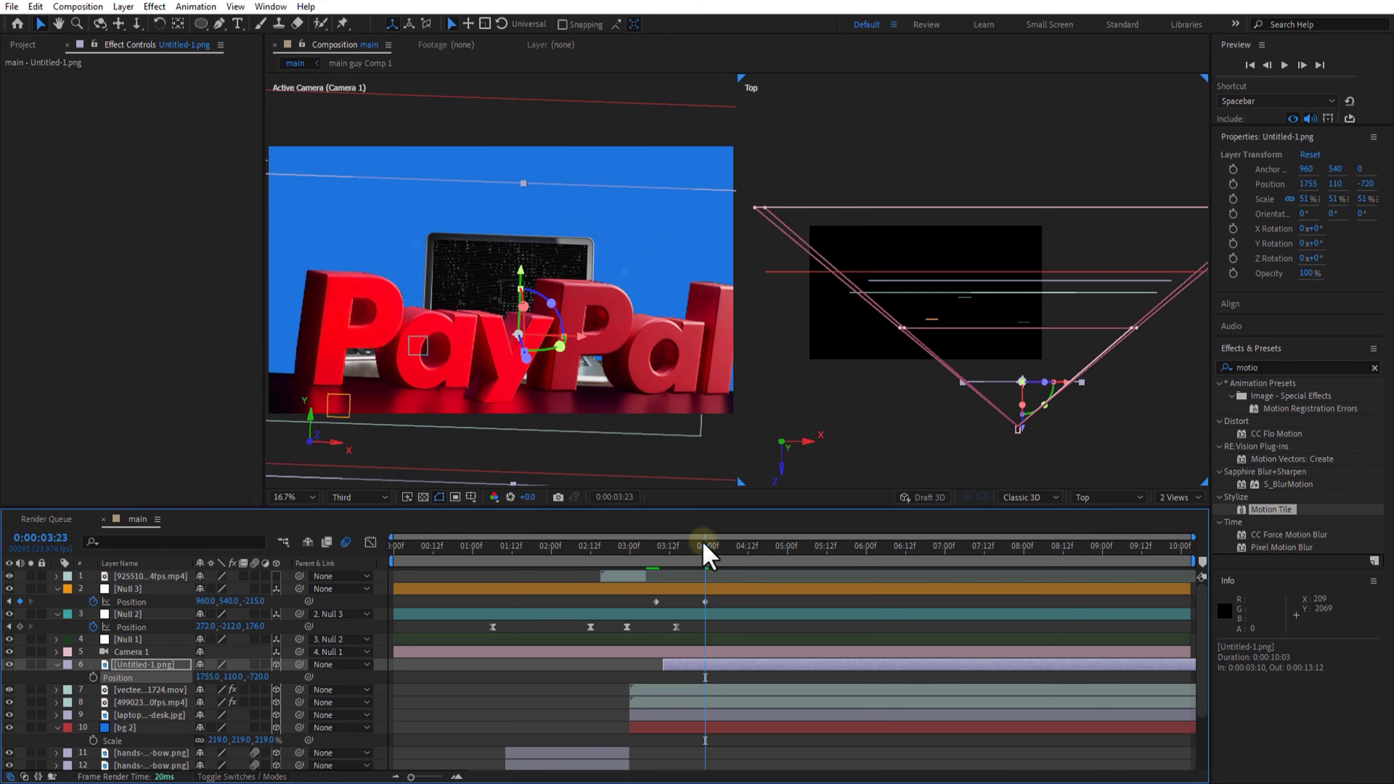
{"action": "left_click_drag", "start_coordinate": [705, 545], "coordinate": [647, 560]}
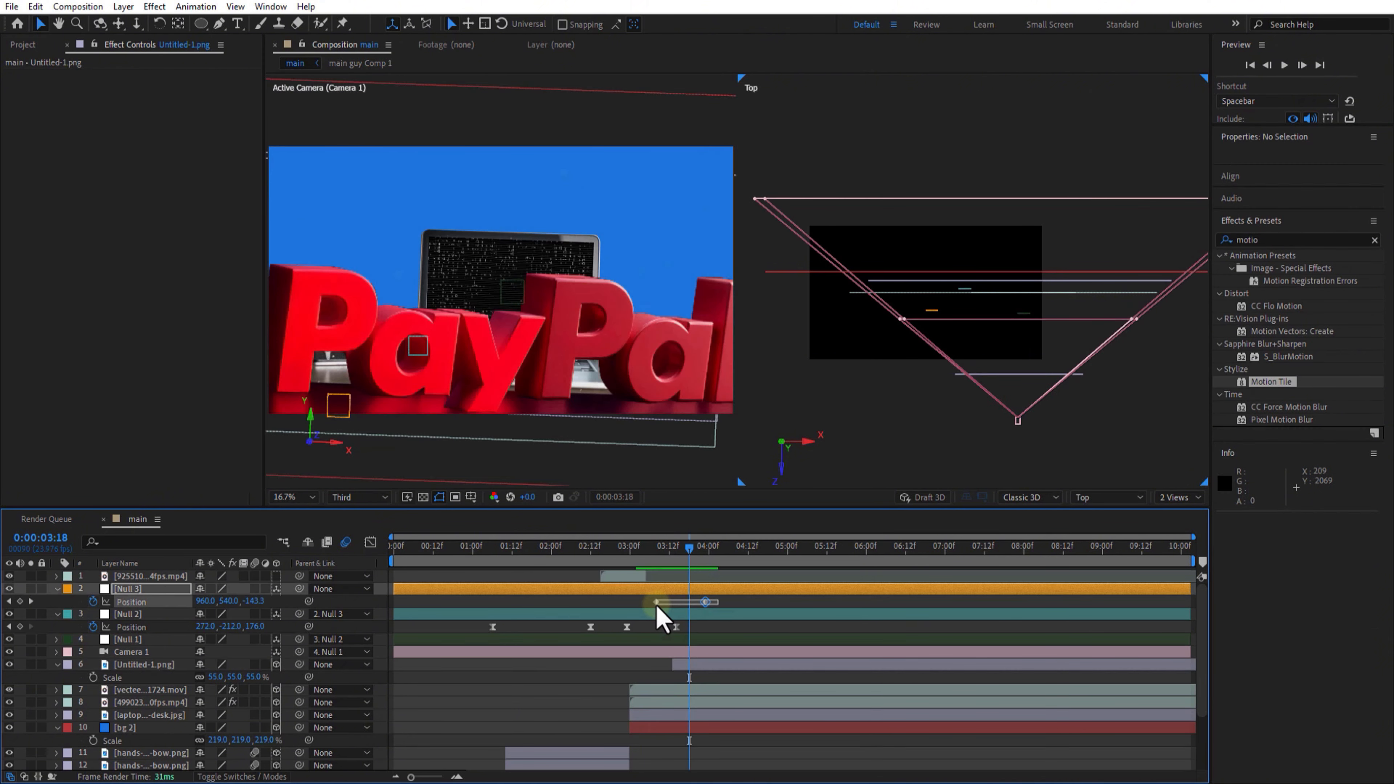
Apply Easy Ease to both Position keyframes of Null 3
{"action": "left_click_drag", "start_coordinate": [657, 604], "coordinate": [660, 609]}
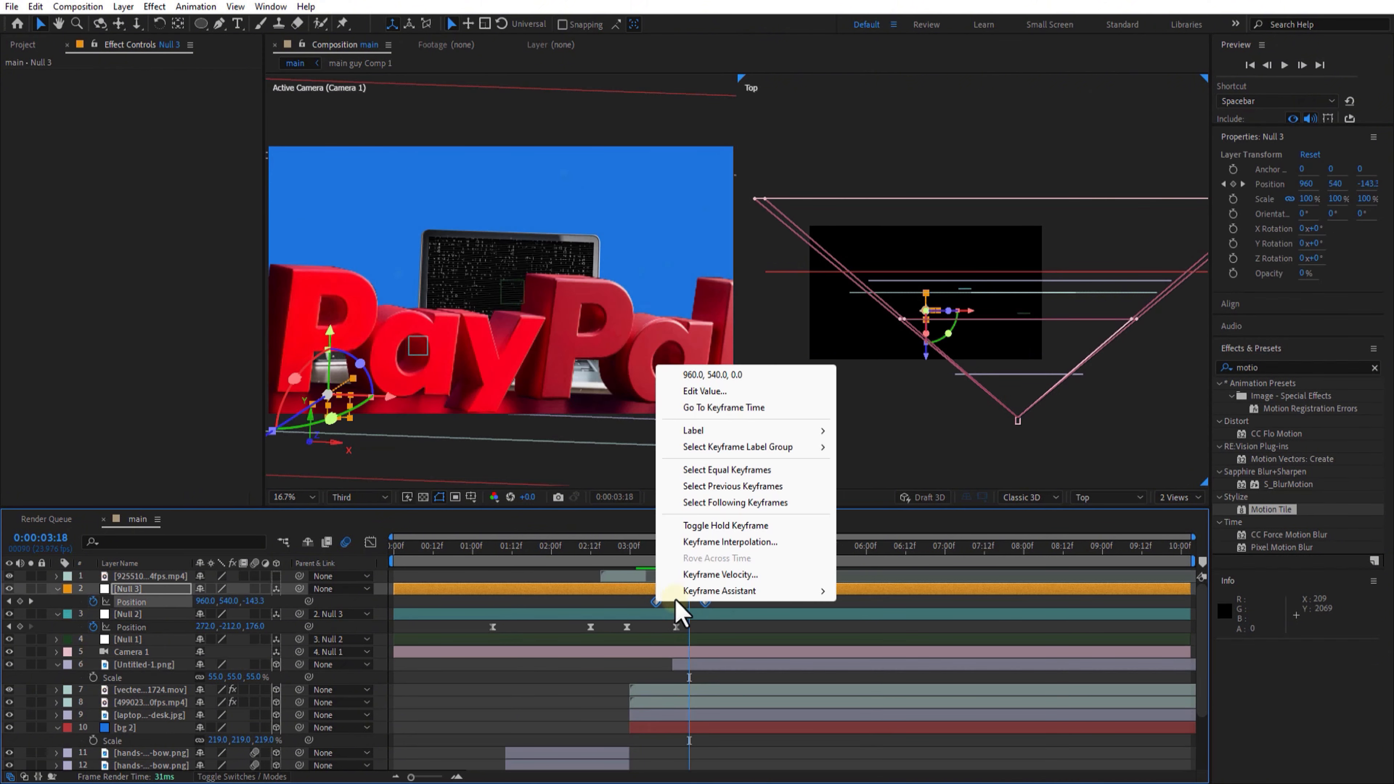
{"action": "right_click", "coordinate": [658, 607]}
{"action": "mouse_move", "coordinate": [714, 592]}
{"action": "left_click", "coordinate": [877, 639]}
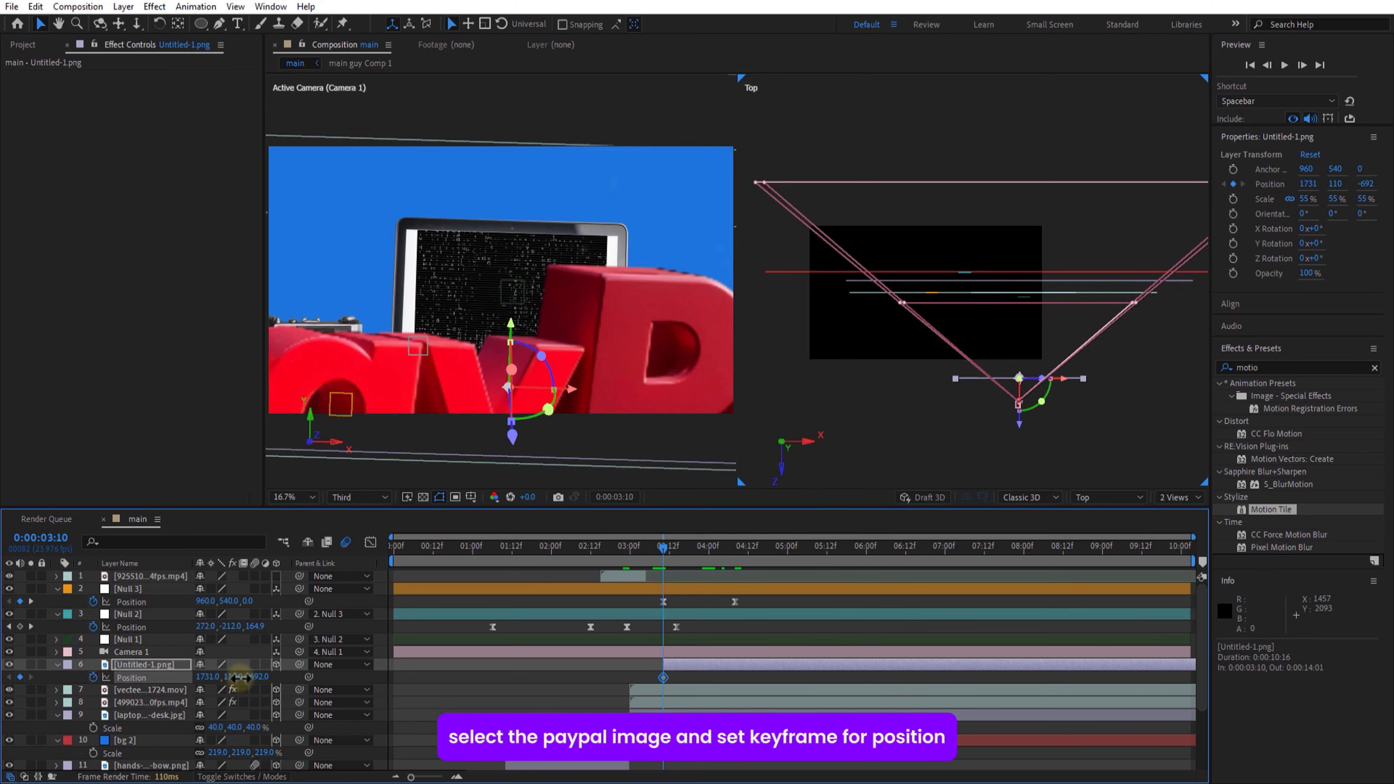
Animate the PayPal image rising with Position keyframes, from Y 252 at 0:00:03:10 to Y 89 at 0:00:04:08
{"action": "left_click_drag", "start_coordinate": [293, 679], "coordinate": [316, 679]}
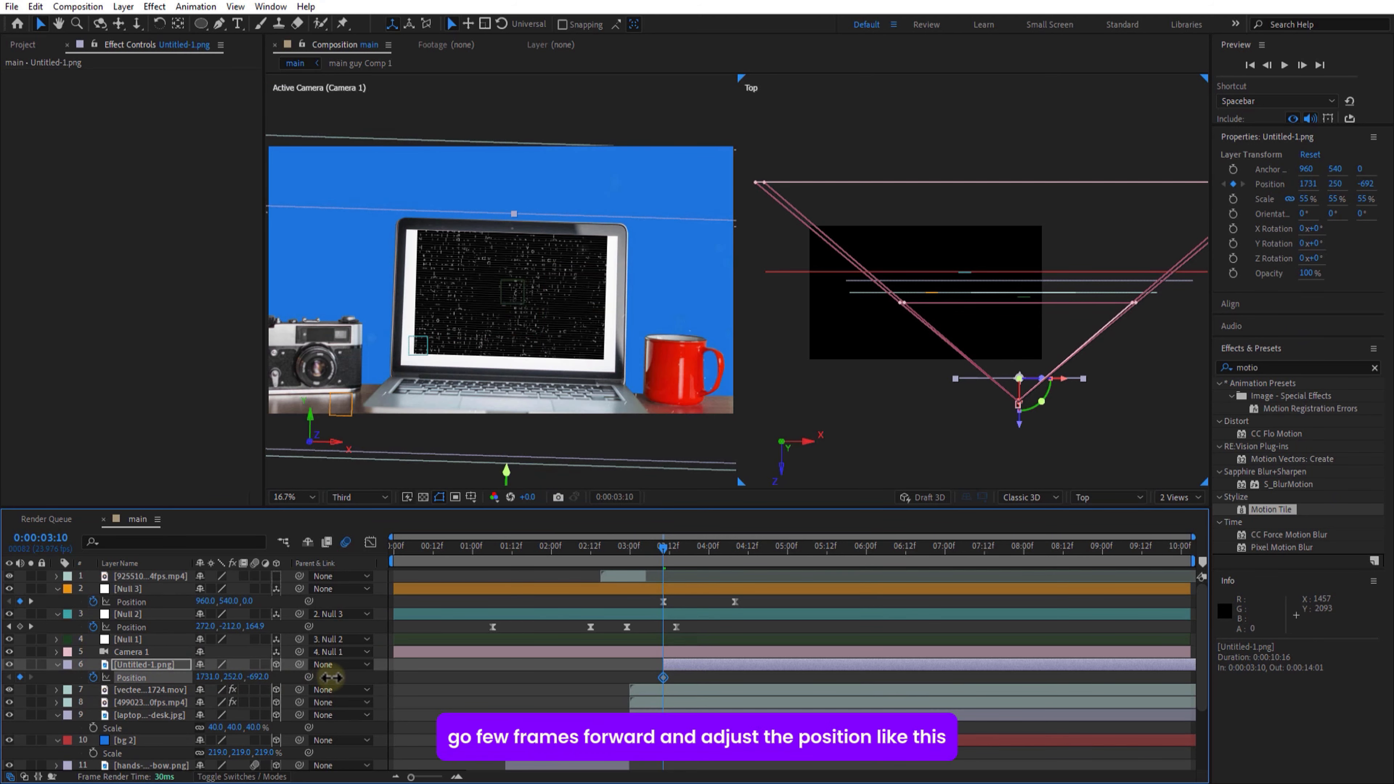
{"action": "left_click_drag", "start_coordinate": [662, 549], "coordinate": [738, 605]}
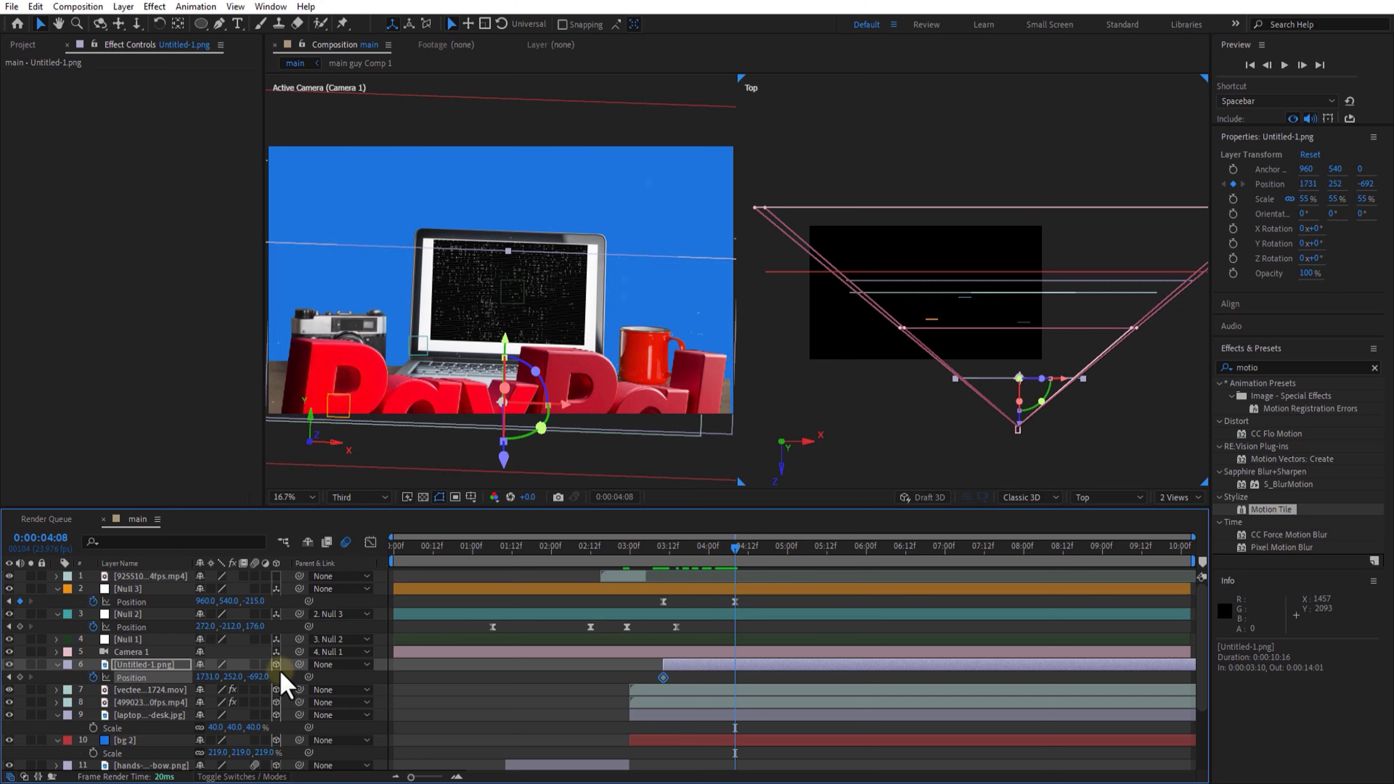
{"action": "left_click_drag", "start_coordinate": [239, 676], "coordinate": [114, 670]}
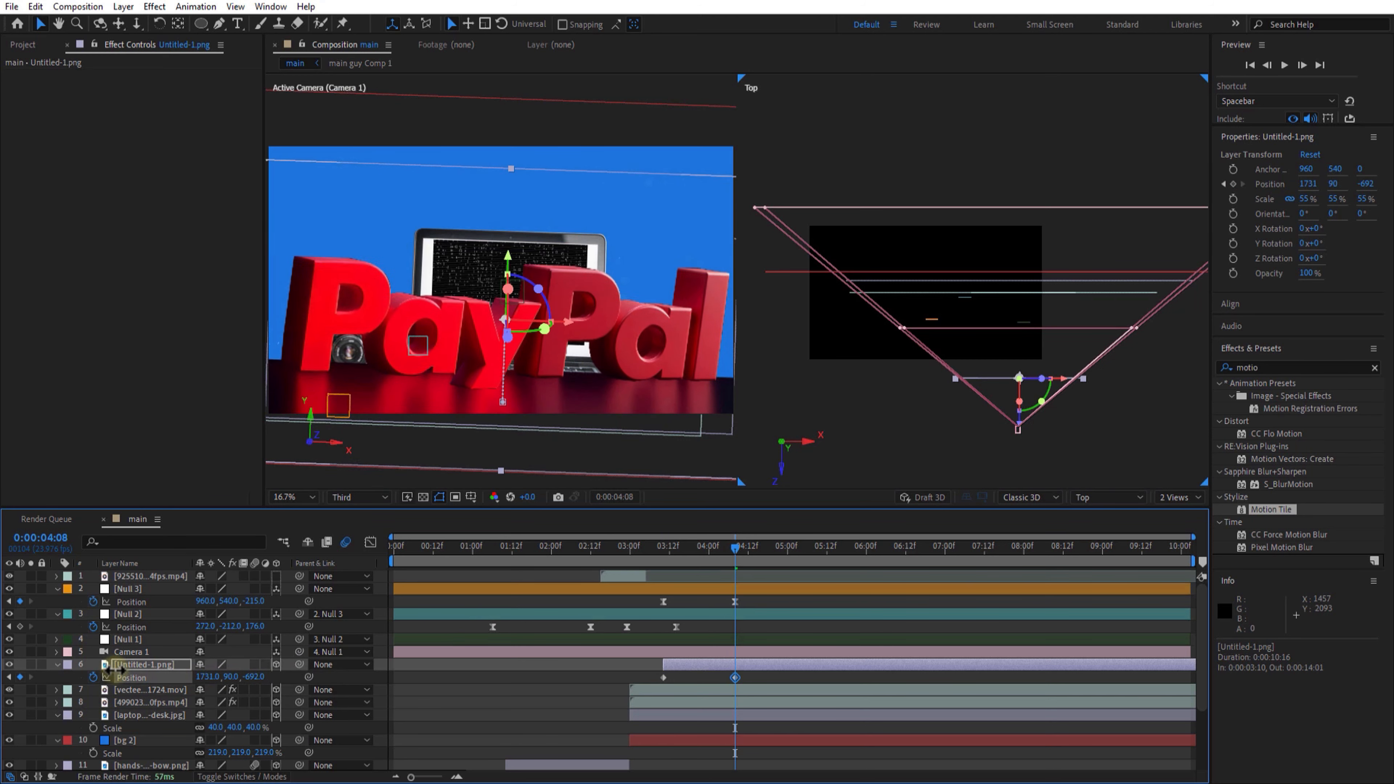
{"action": "left_click_drag", "start_coordinate": [678, 574], "coordinate": [738, 614]}
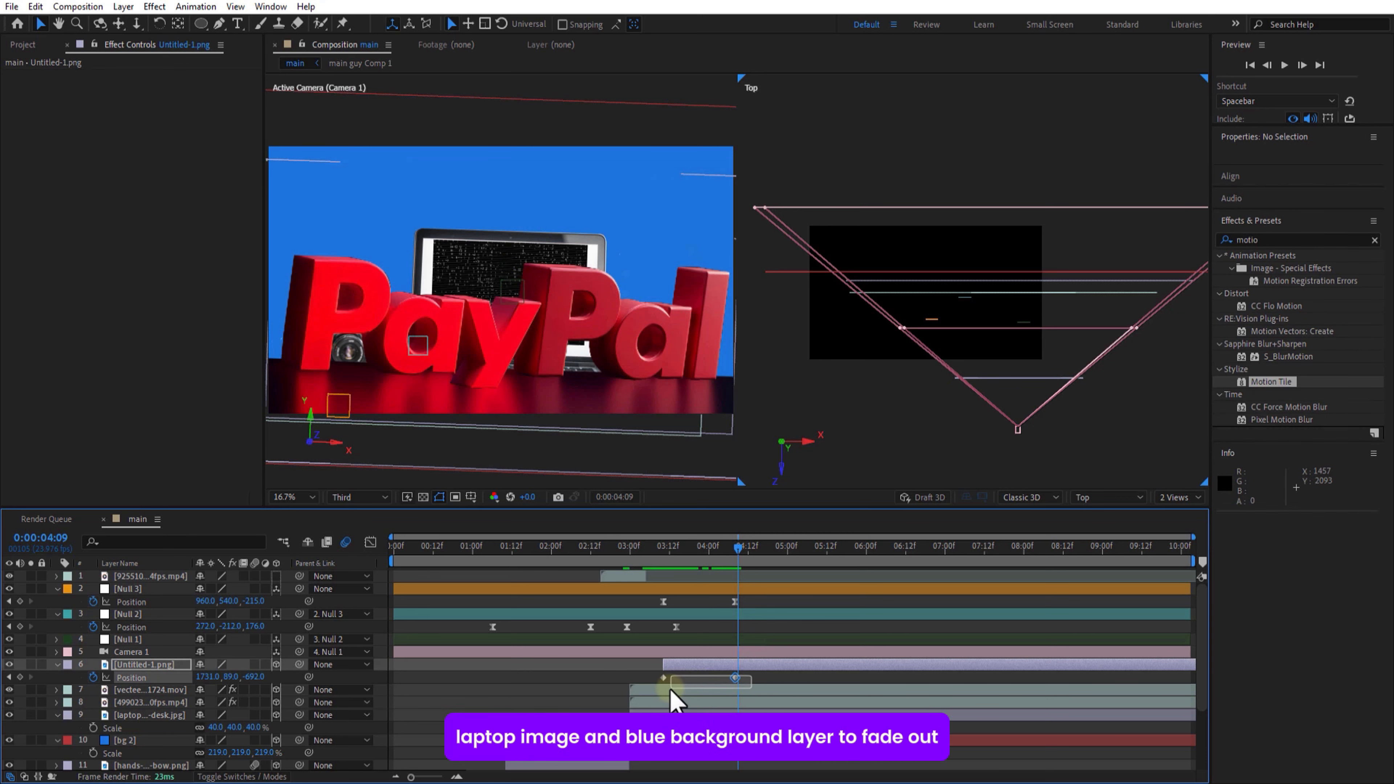
Apply Easy Ease to the PayPal image's two Position keyframes
{"action": "right_click", "coordinate": [664, 678]}
{"action": "mouse_move", "coordinate": [712, 668]}
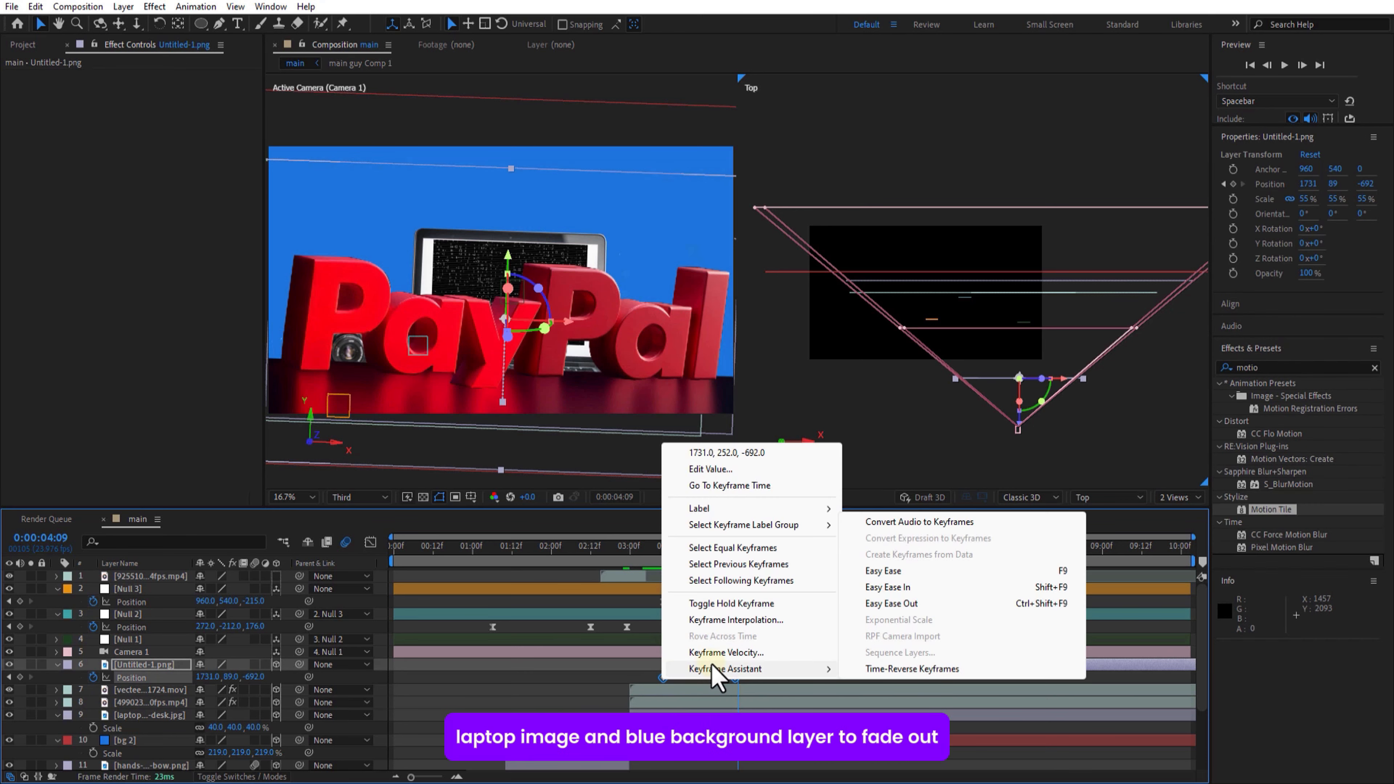
{"action": "left_click", "coordinate": [912, 572]}
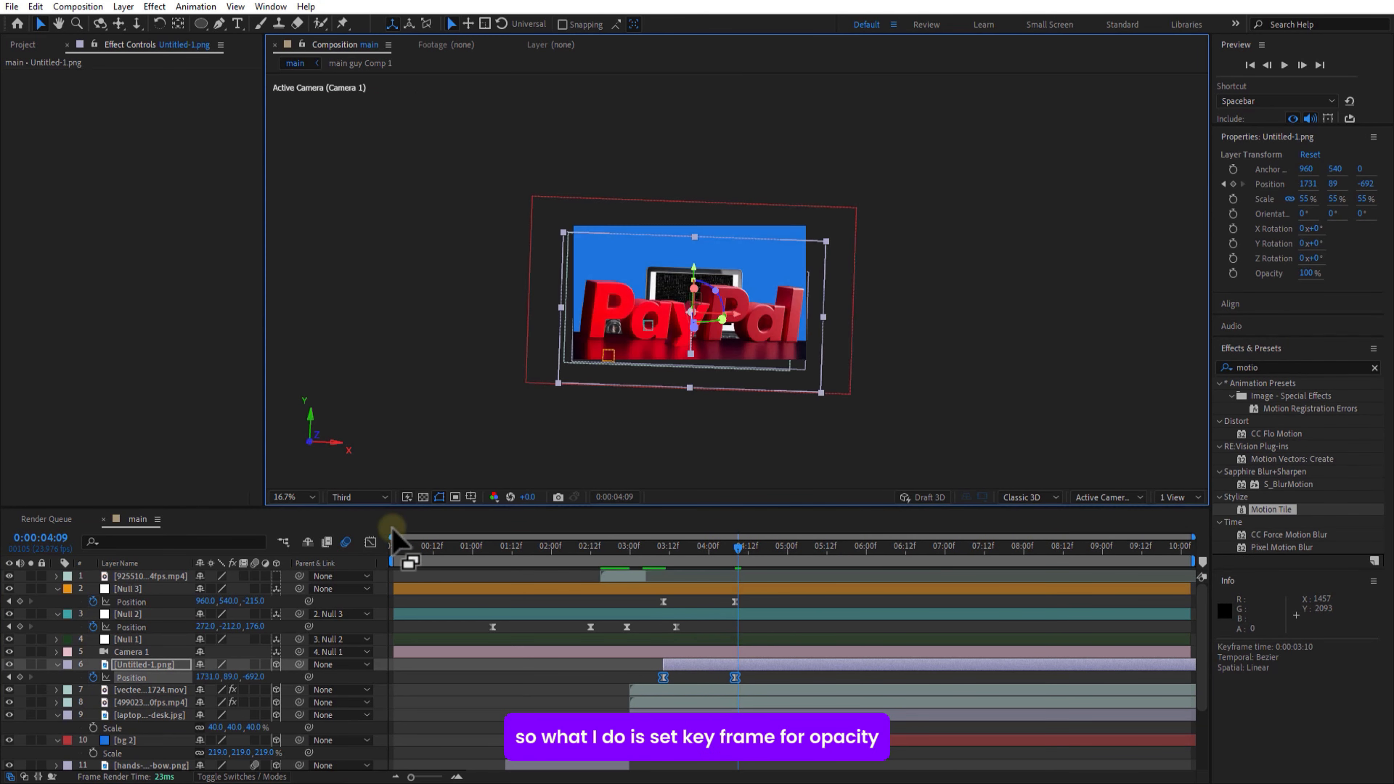
Fade out the laptop image with Opacity keyframes of 100% at 0:00:03:19 and 0% at 0:00:04:08
{"action": "left_click", "coordinate": [303, 498]}
{"action": "left_click", "coordinate": [299, 765]}
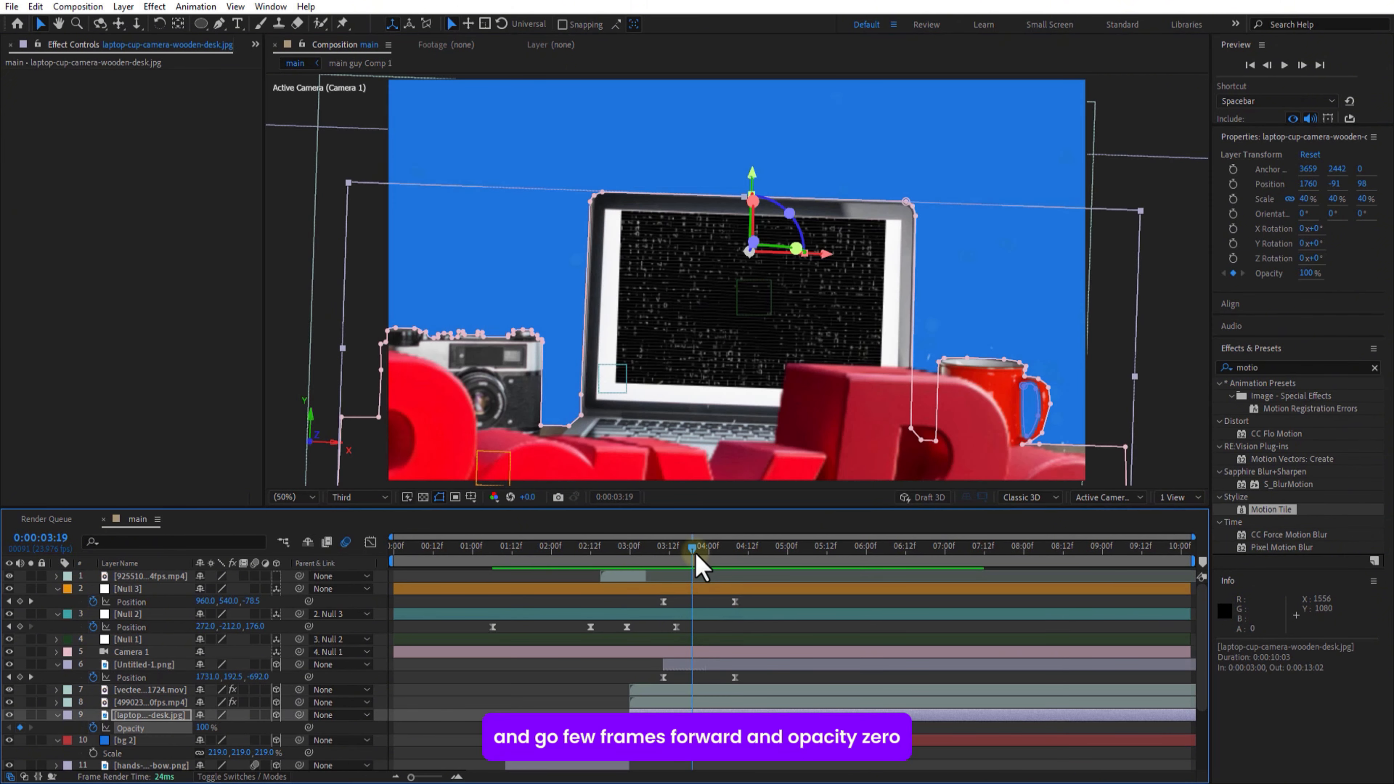
{"action": "left_click_drag", "start_coordinate": [697, 576], "coordinate": [740, 577]}
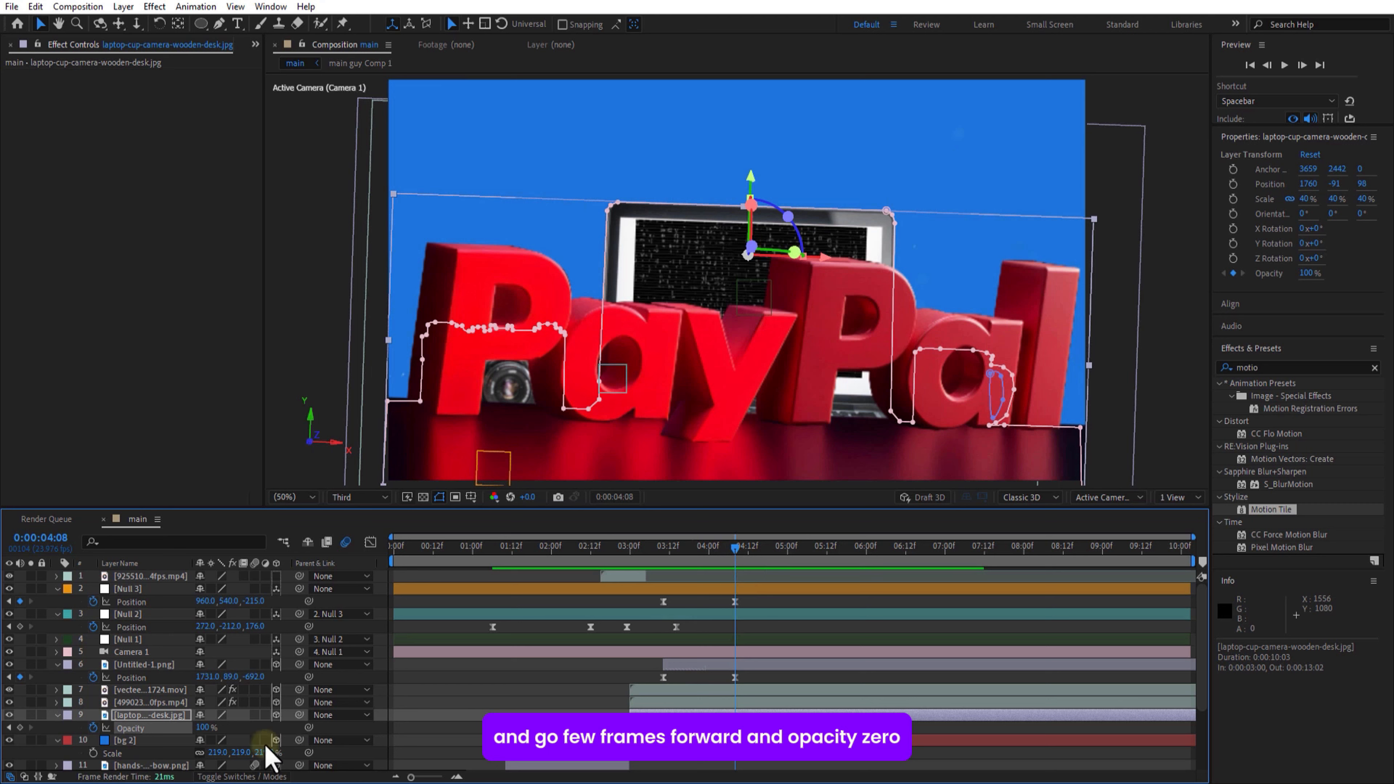
{"action": "left_click_drag", "start_coordinate": [146, 731], "coordinate": [56, 730]}
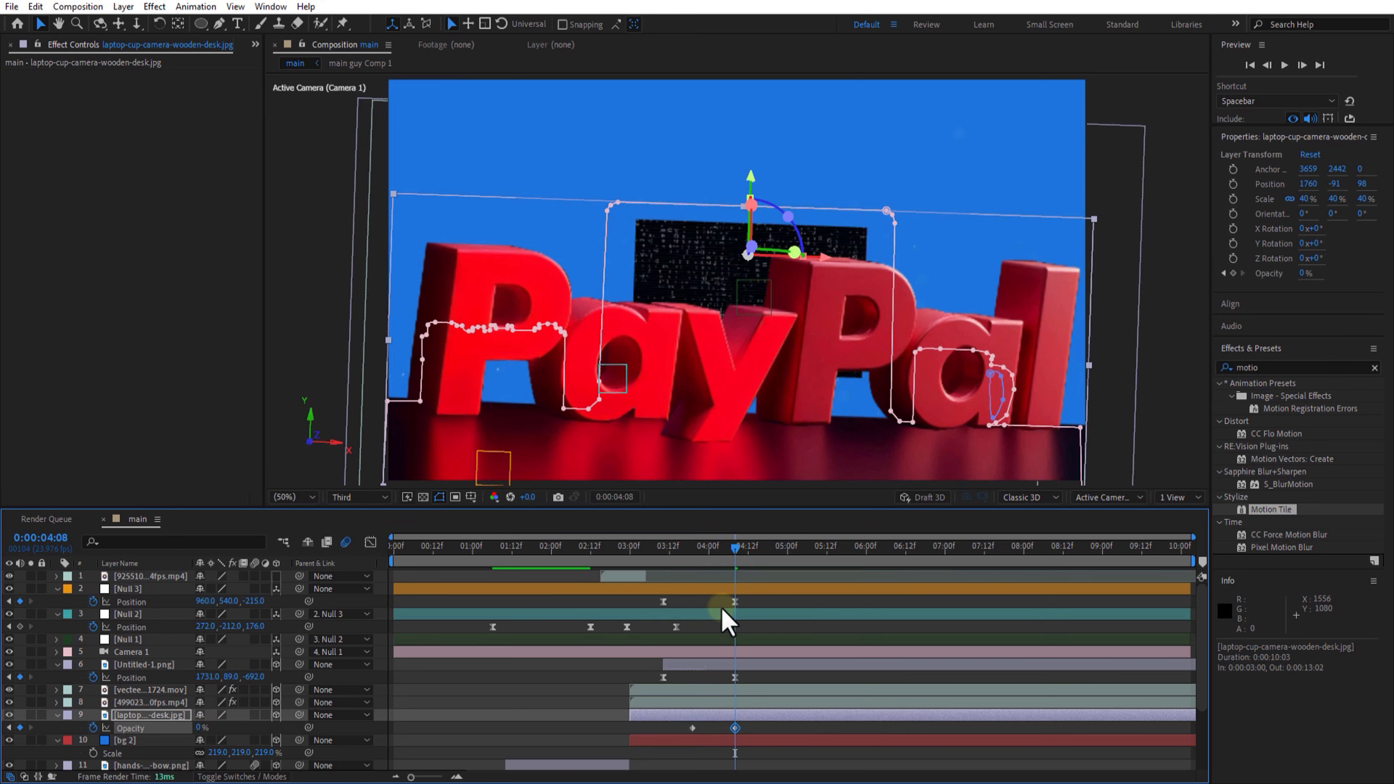
Fade out the laptop screen video with Opacity keyframes of 100% at 0:00:03:19 and 0% at 0:00:04:08
{"action": "left_click_drag", "start_coordinate": [736, 554], "coordinate": [690, 557]}
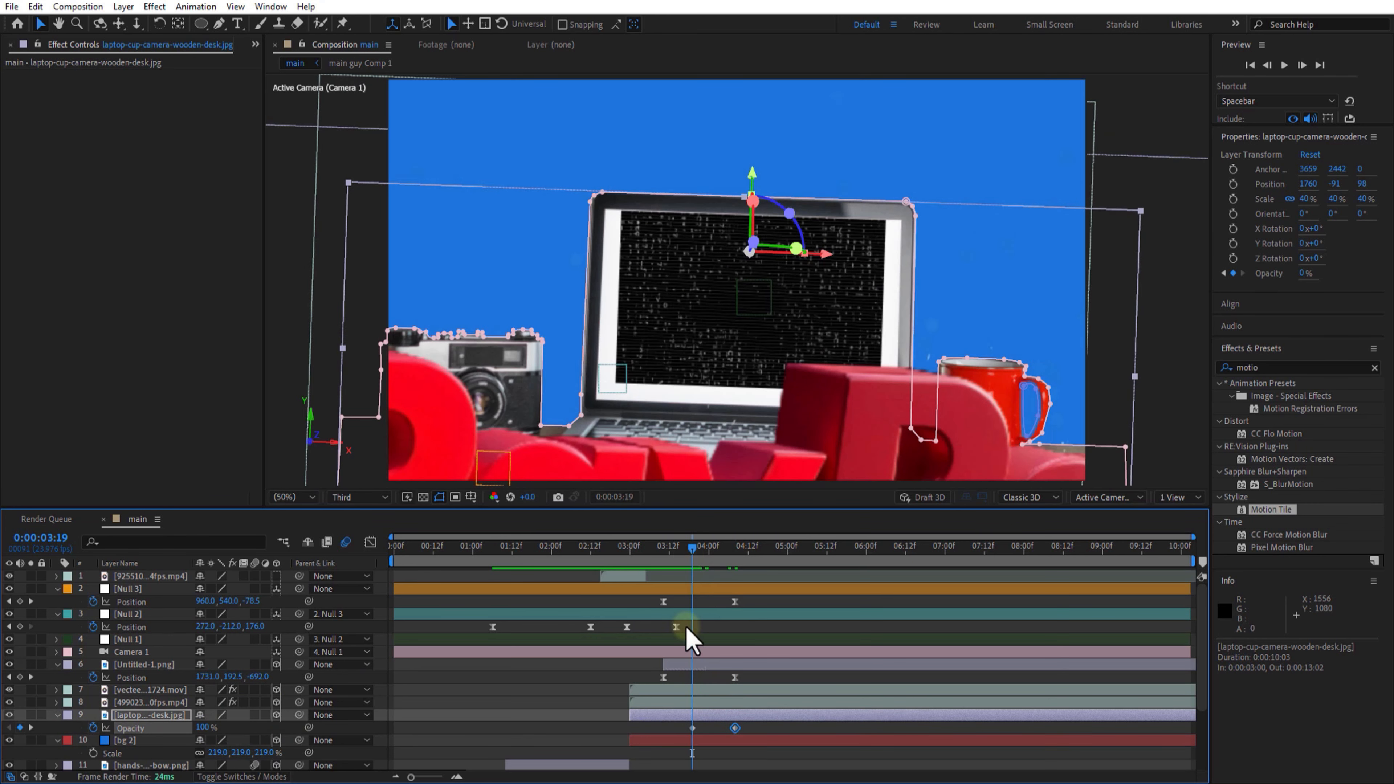
{"action": "left_click", "coordinate": [692, 703]}
{"action": "key", "text": "t"}
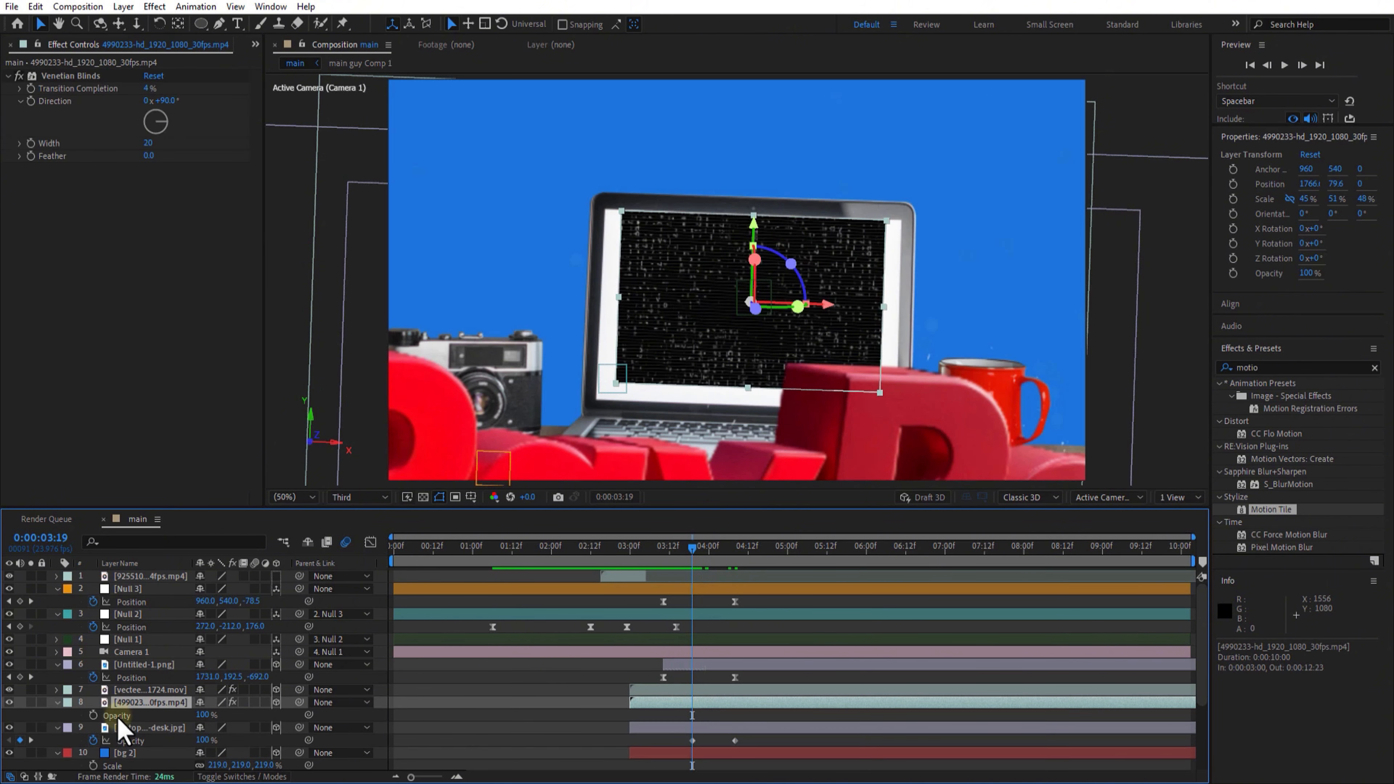
{"action": "left_click_drag", "start_coordinate": [718, 526], "coordinate": [739, 567]}
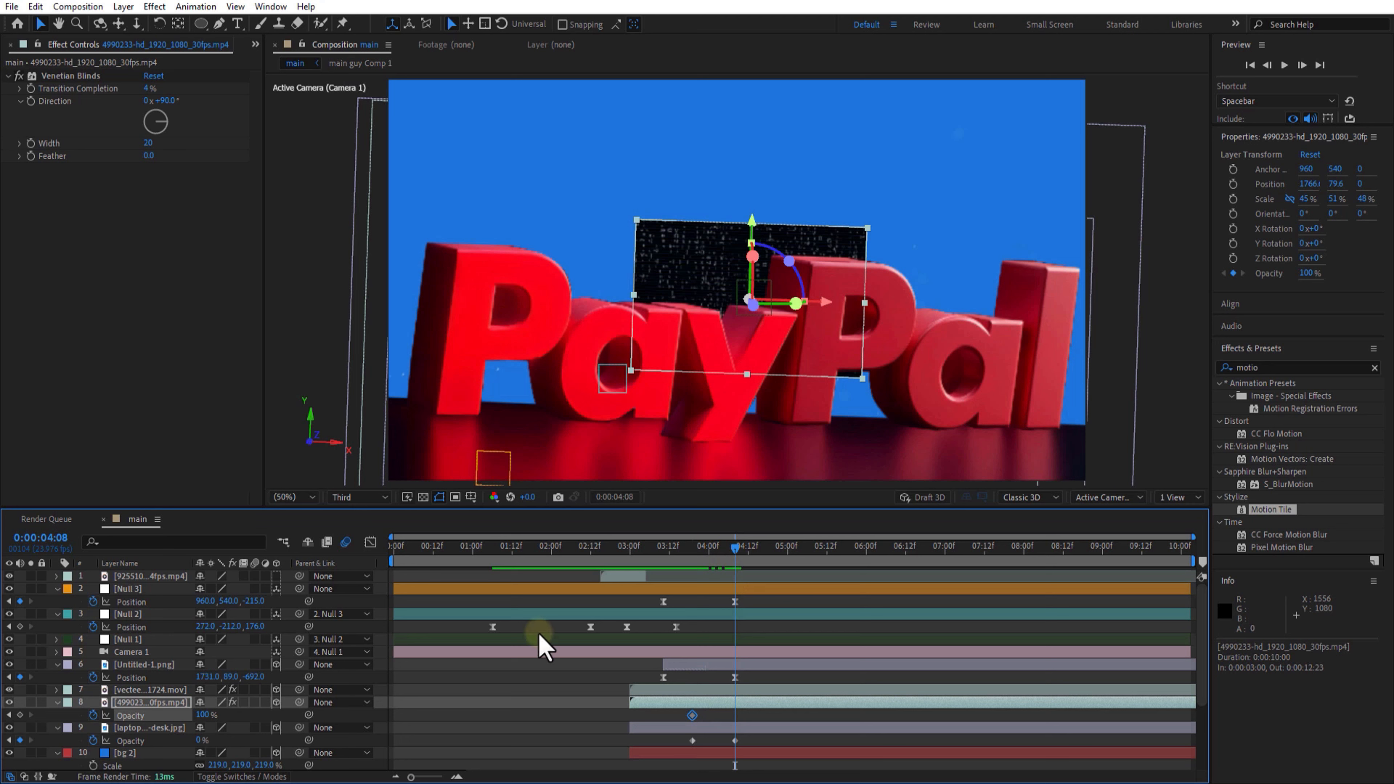
{"action": "left_click_drag", "start_coordinate": [105, 715], "coordinate": [142, 724]}
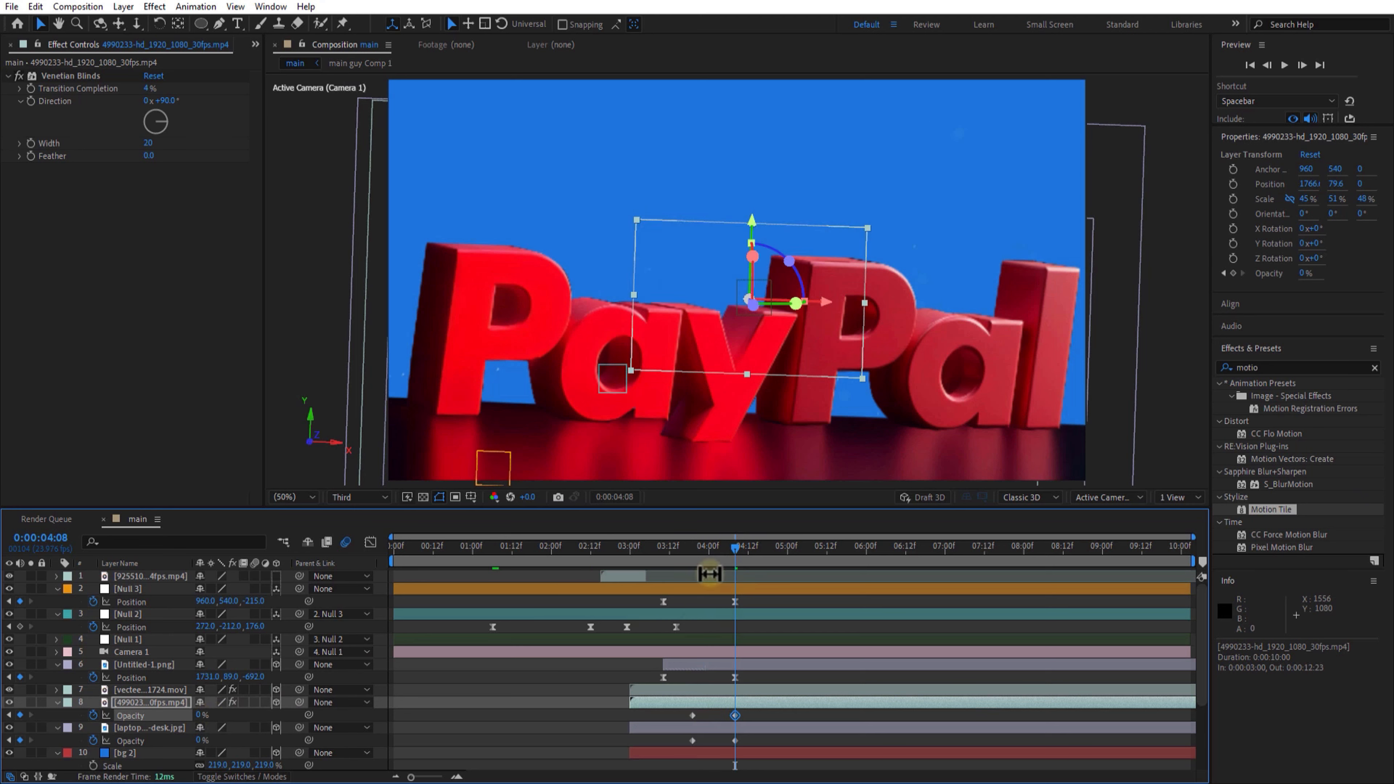
Fade out the blue bg 2 layer with Opacity keyframes of 100% at 0:00:03:19 and 0% at 0:00:04:08
{"action": "left_click_drag", "start_coordinate": [722, 554], "coordinate": [692, 560]}
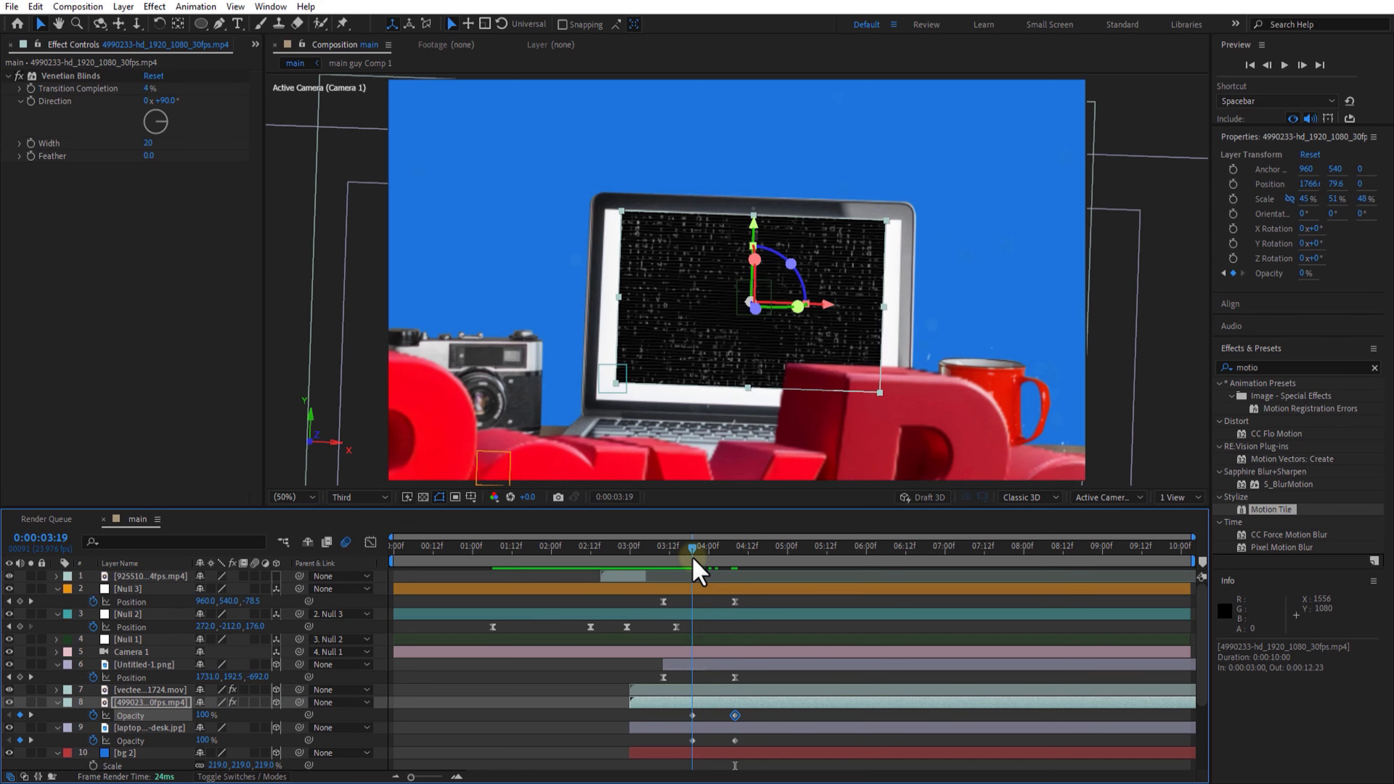
{"action": "left_click", "coordinate": [148, 755]}
{"action": "key", "text": "t"}
{"action": "scroll", "coordinate": [154, 764], "scroll_direction": "down", "scroll_amount": 1}
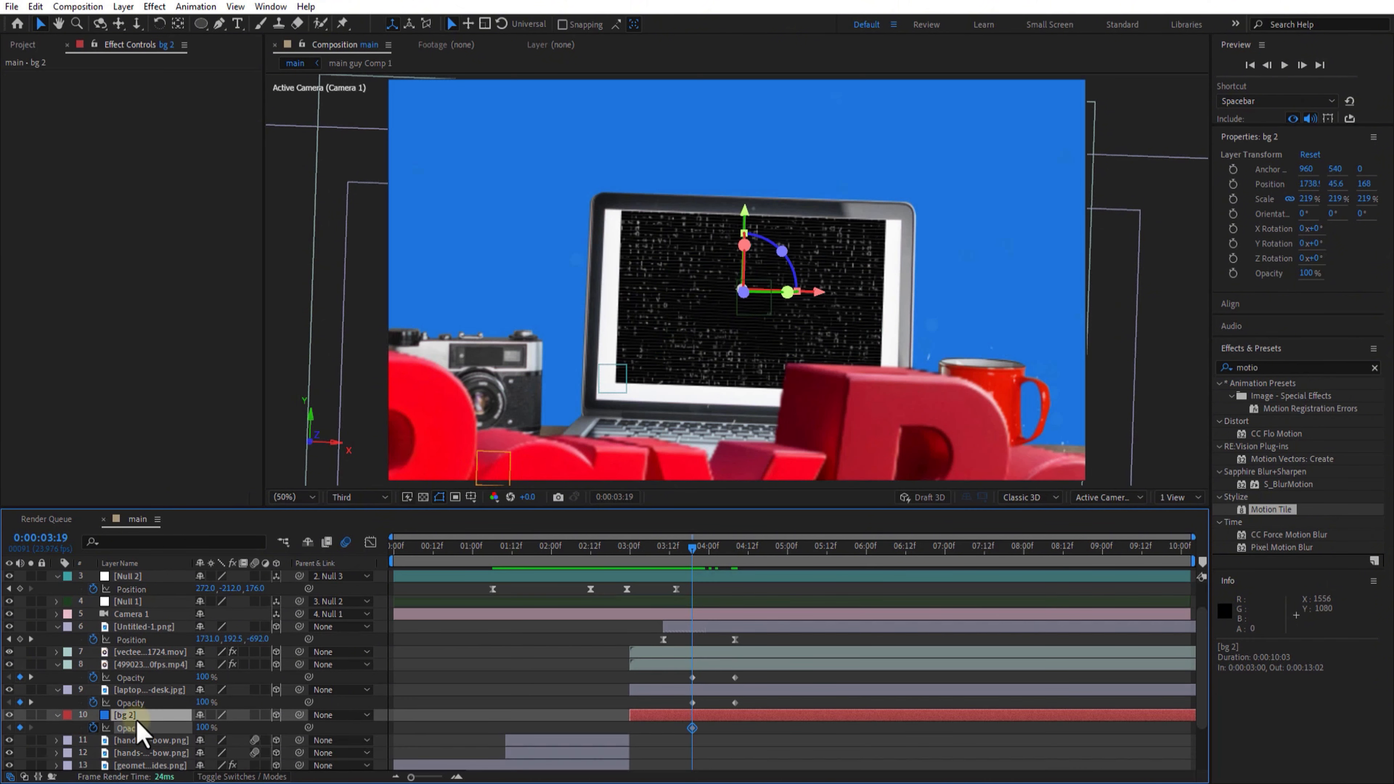
{"action": "left_click_drag", "start_coordinate": [675, 565], "coordinate": [736, 570]}
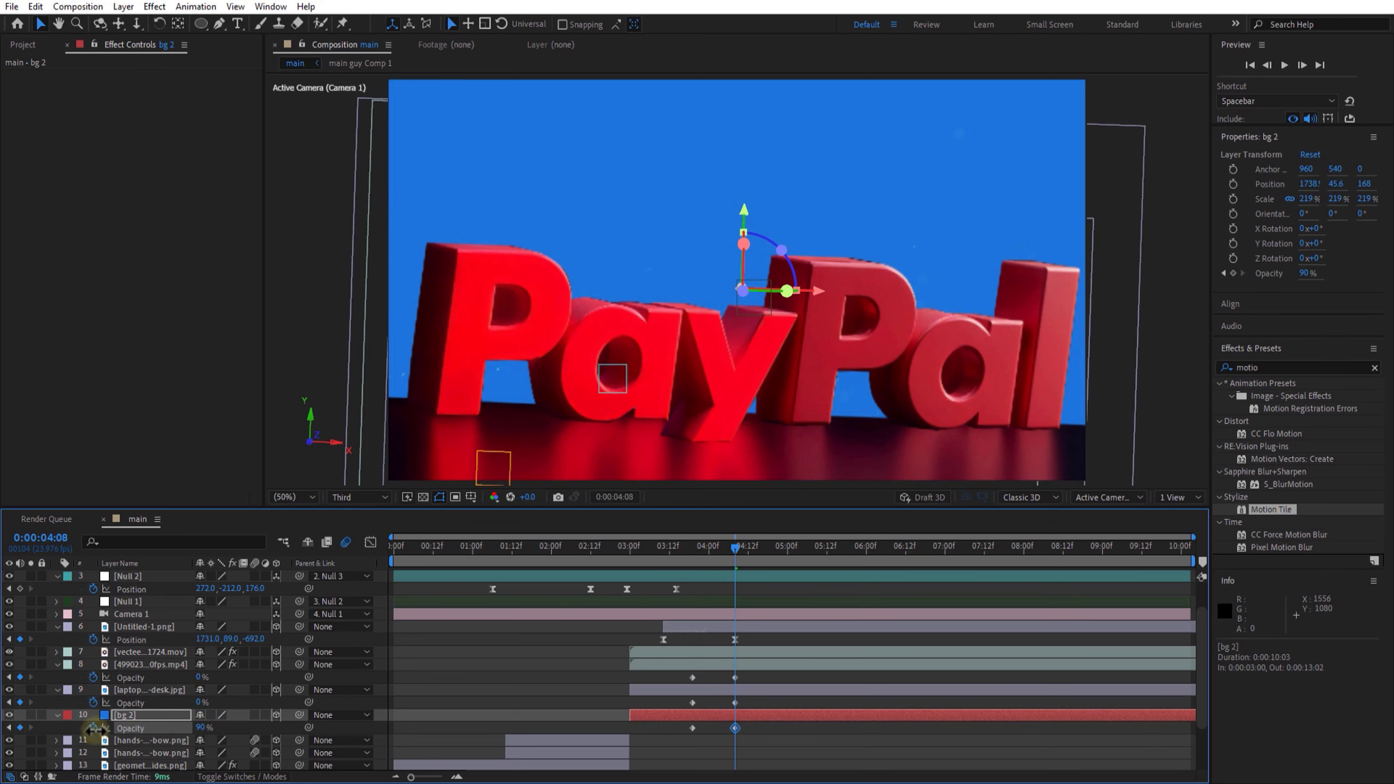
{"action": "left_click_drag", "start_coordinate": [93, 728], "coordinate": [61, 728]}
Collapse the Opacity properties of the screen video, laptop image and bg 2 layers
{"action": "left_click", "coordinate": [57, 664]}
{"action": "left_click", "coordinate": [57, 677]}
{"action": "left_click", "coordinate": [57, 690]}
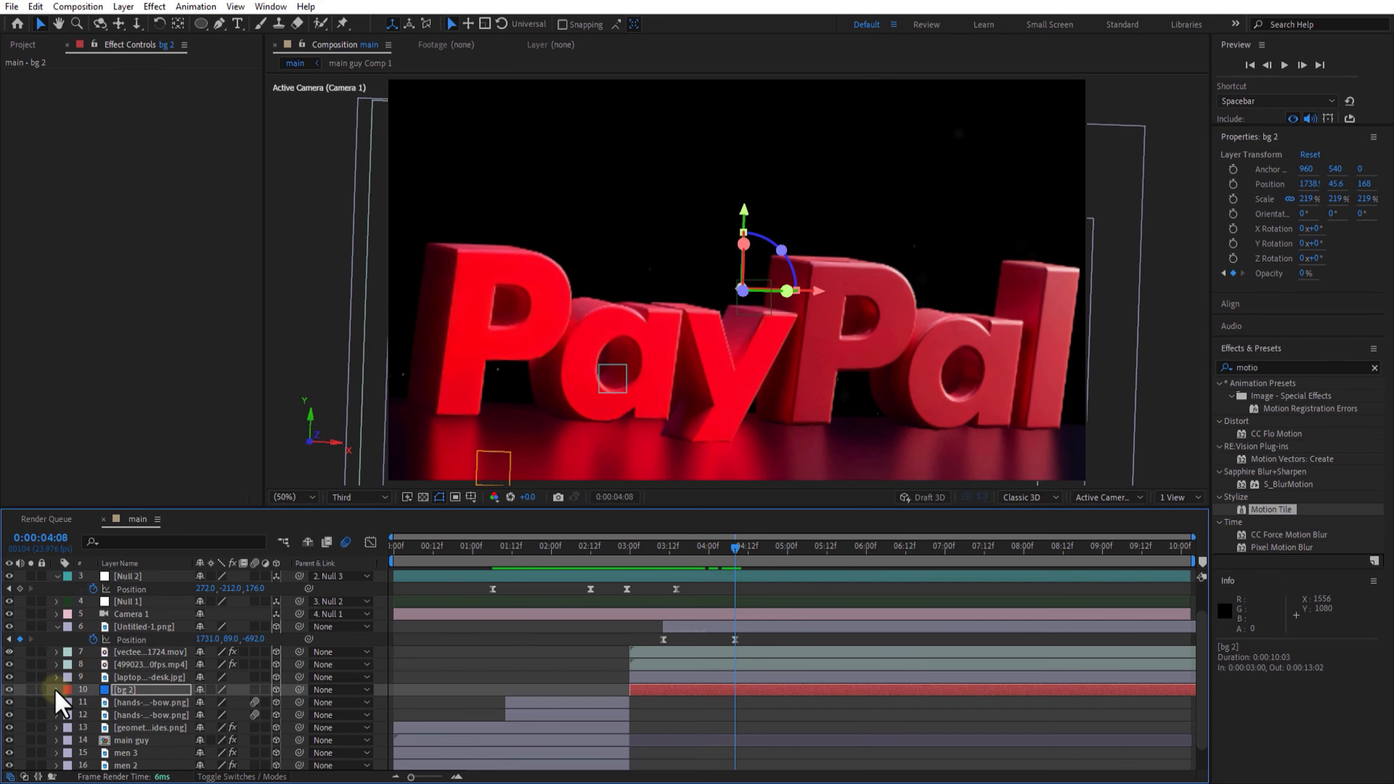
Add the modern office image as a 3D layer directly below the PayPal image, starting at 0:00:03:19
{"action": "left_click", "coordinate": [21, 50]}
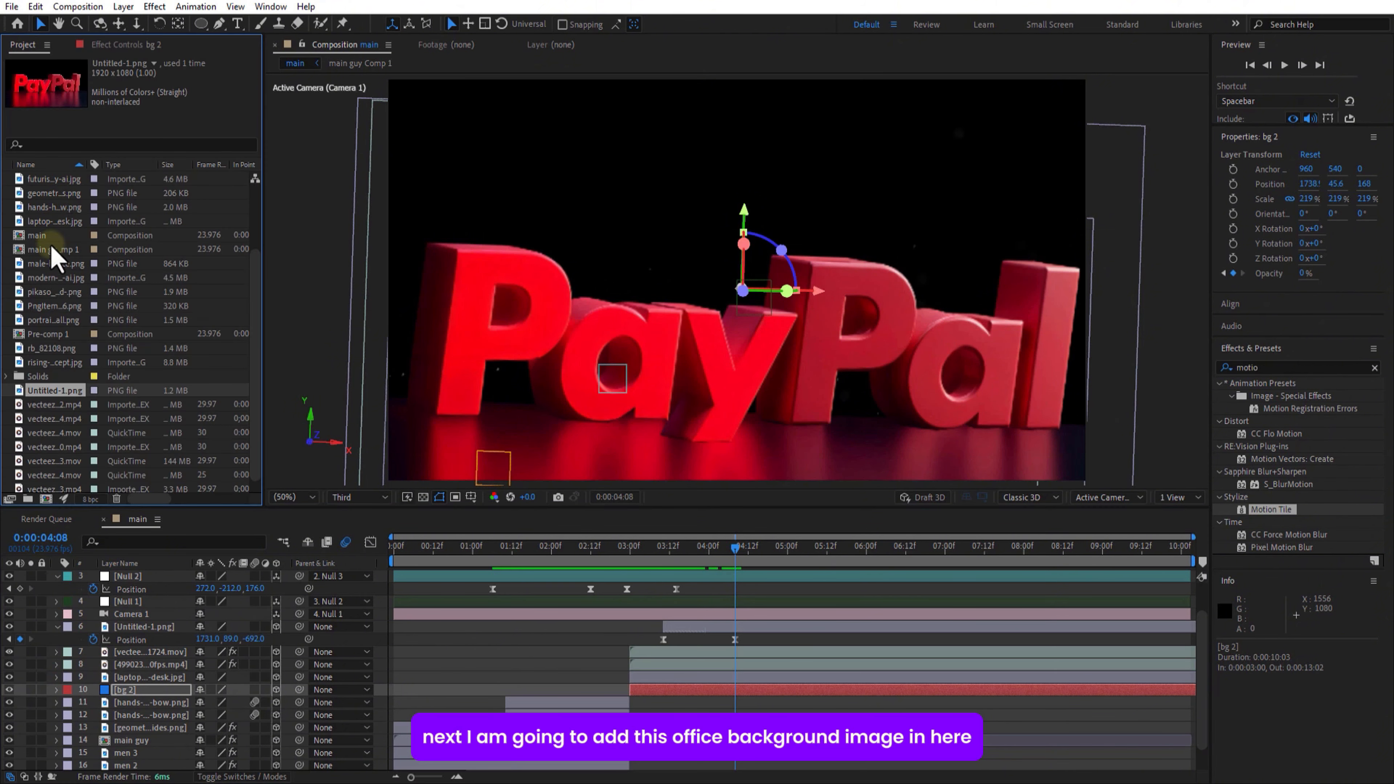
{"action": "left_click_drag", "start_coordinate": [59, 279], "coordinate": [138, 650]}
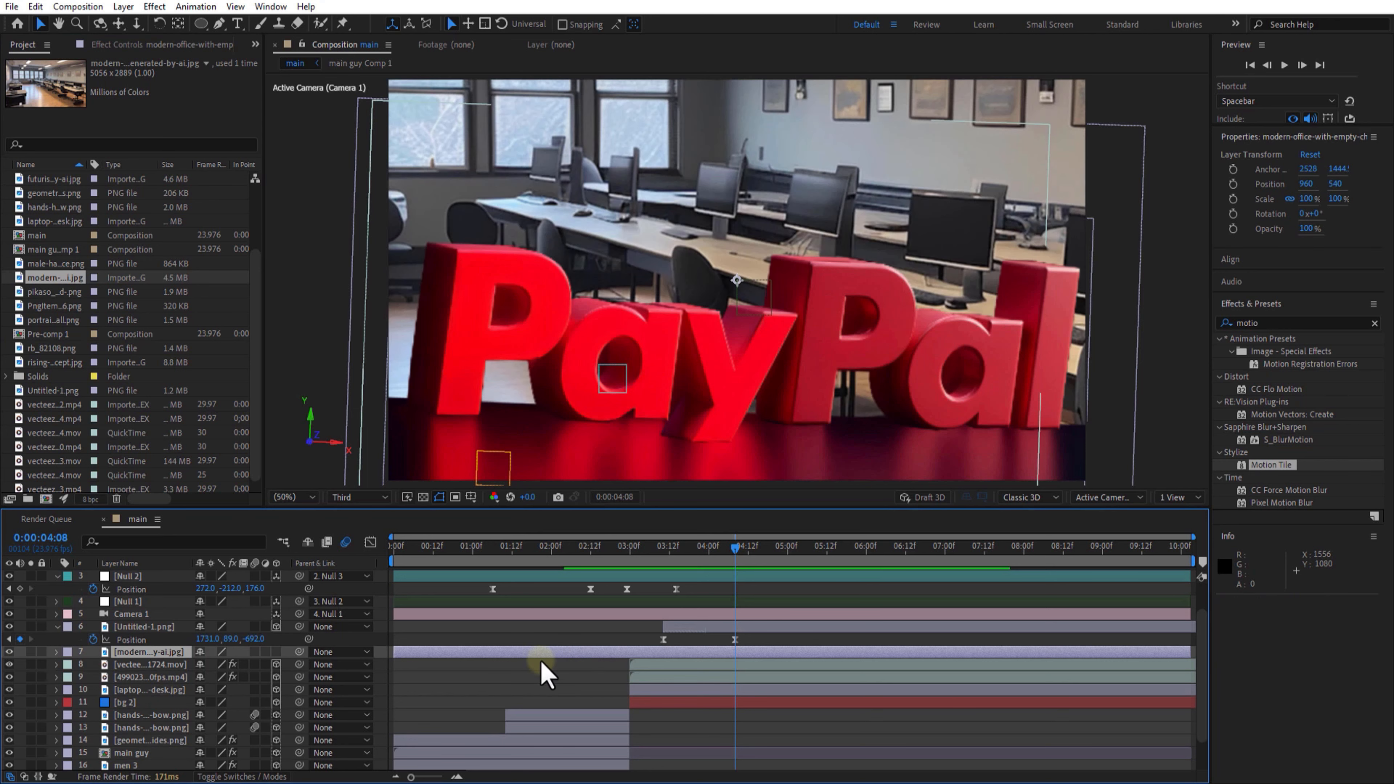
{"action": "left_click_drag", "start_coordinate": [494, 653], "coordinate": [515, 654]}
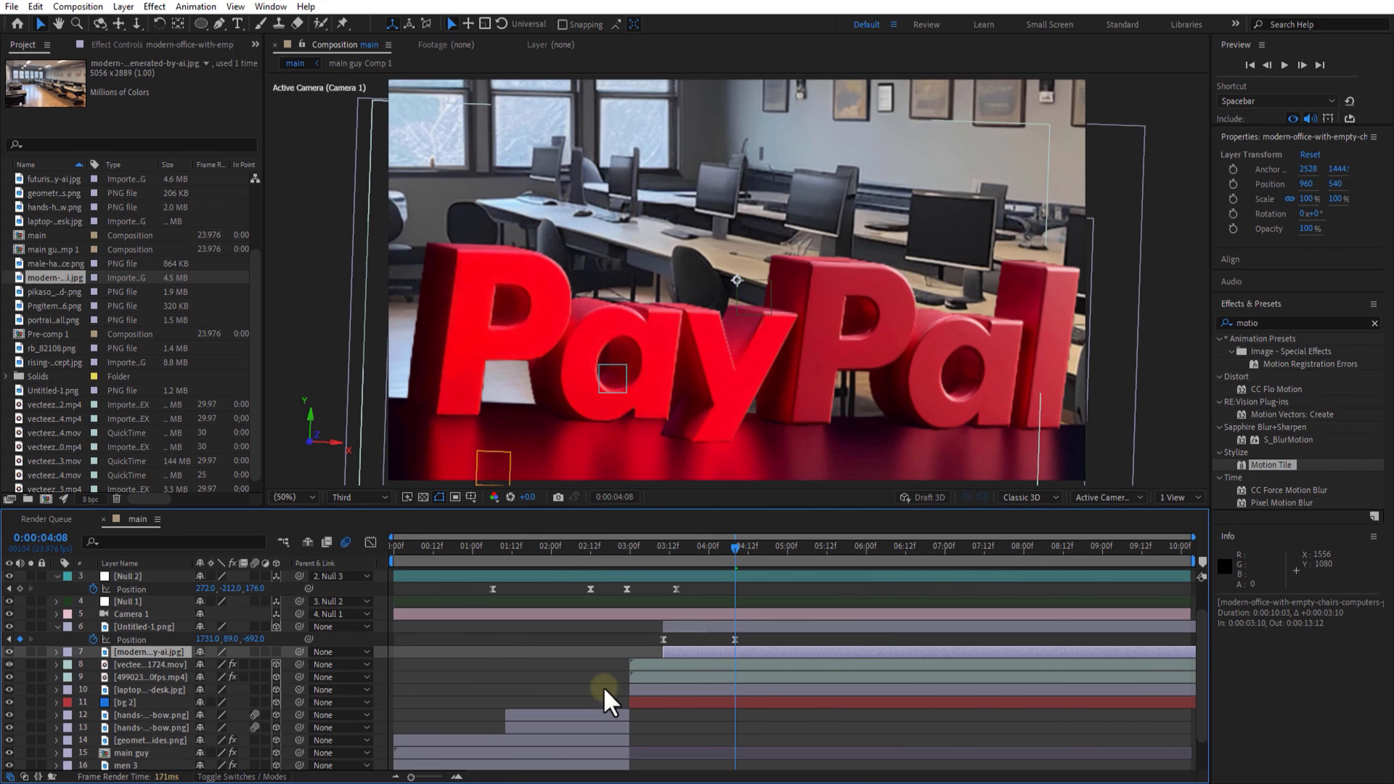
{"action": "left_click_drag", "start_coordinate": [714, 563], "coordinate": [693, 564]}
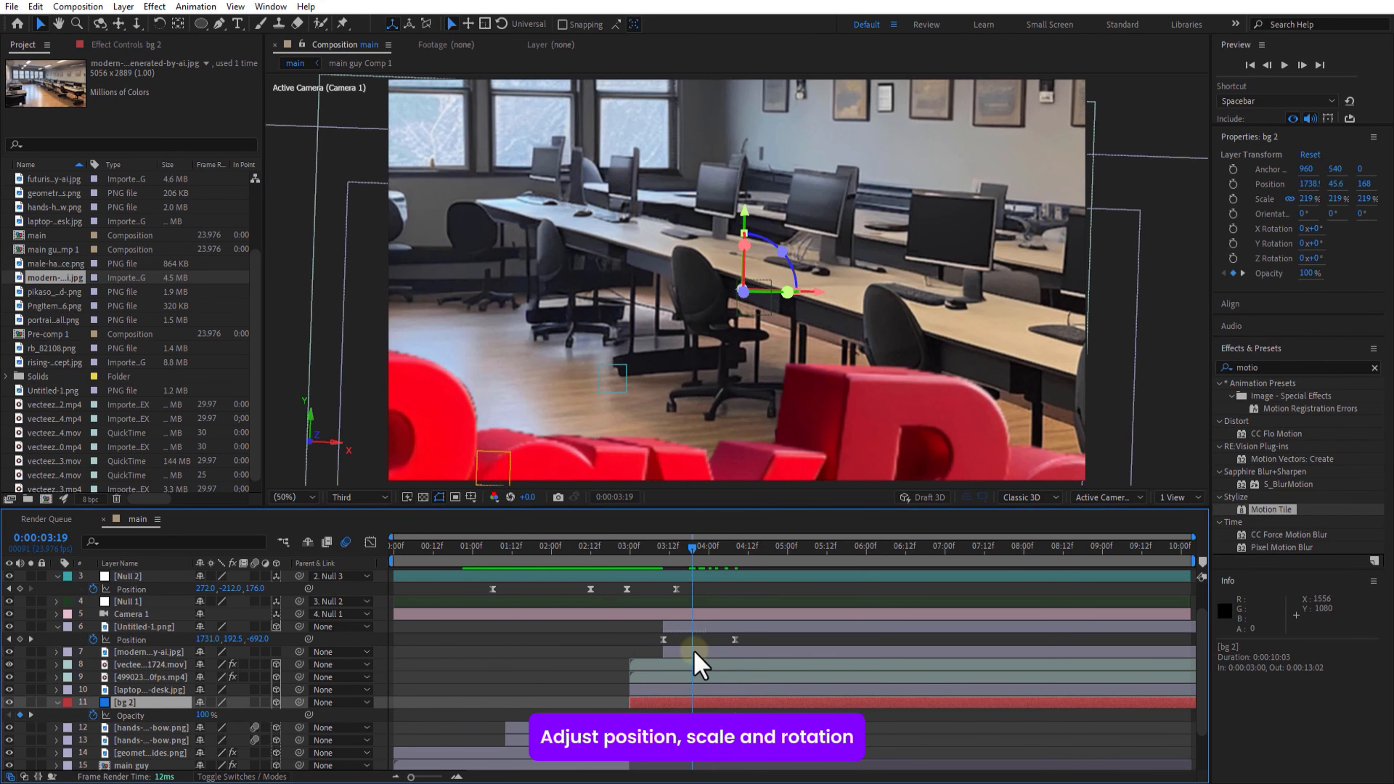
{"action": "left_click_drag", "start_coordinate": [691, 654], "coordinate": [723, 657]}
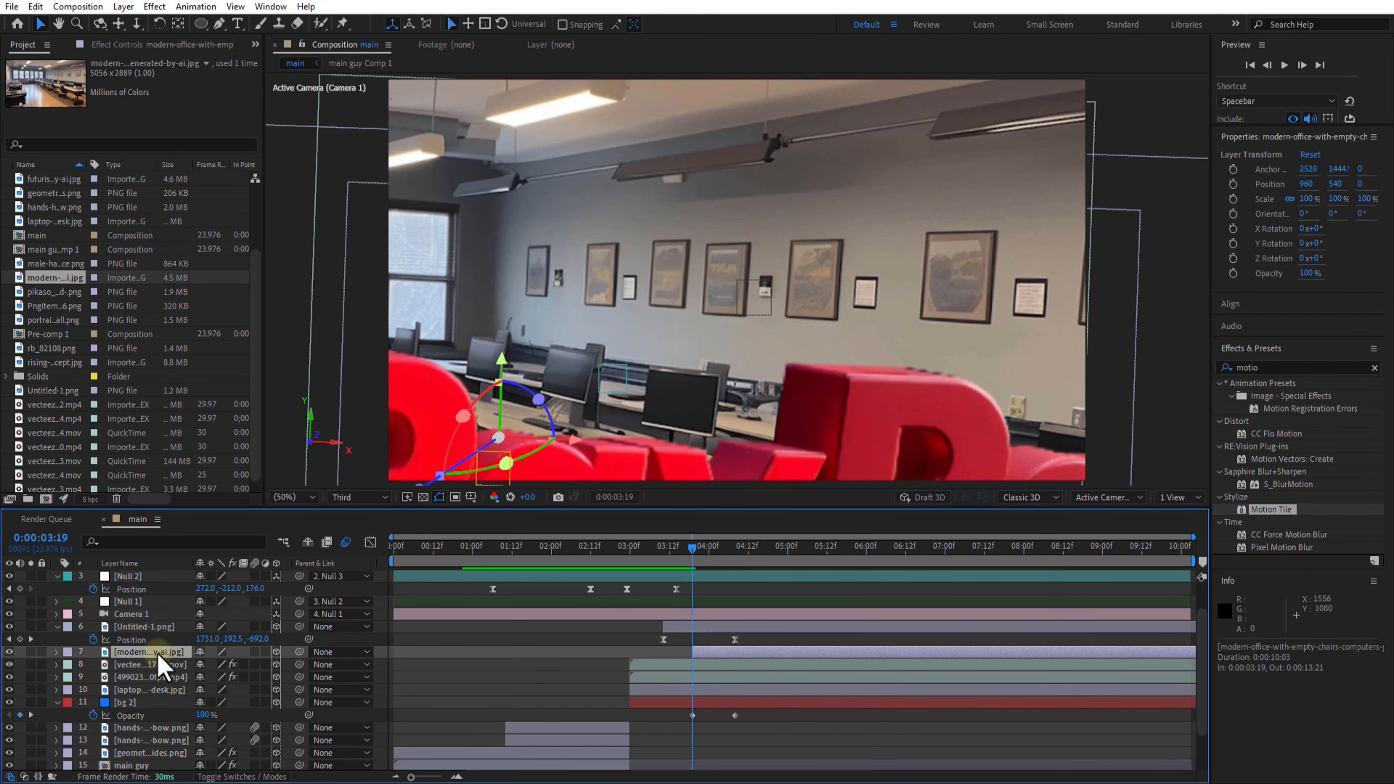
Scale the office image to 56% and position it at X 1556, Y 97 so it fills the frame behind PayPal
{"action": "left_click_drag", "start_coordinate": [422, 646], "coordinate": [522, 637]}
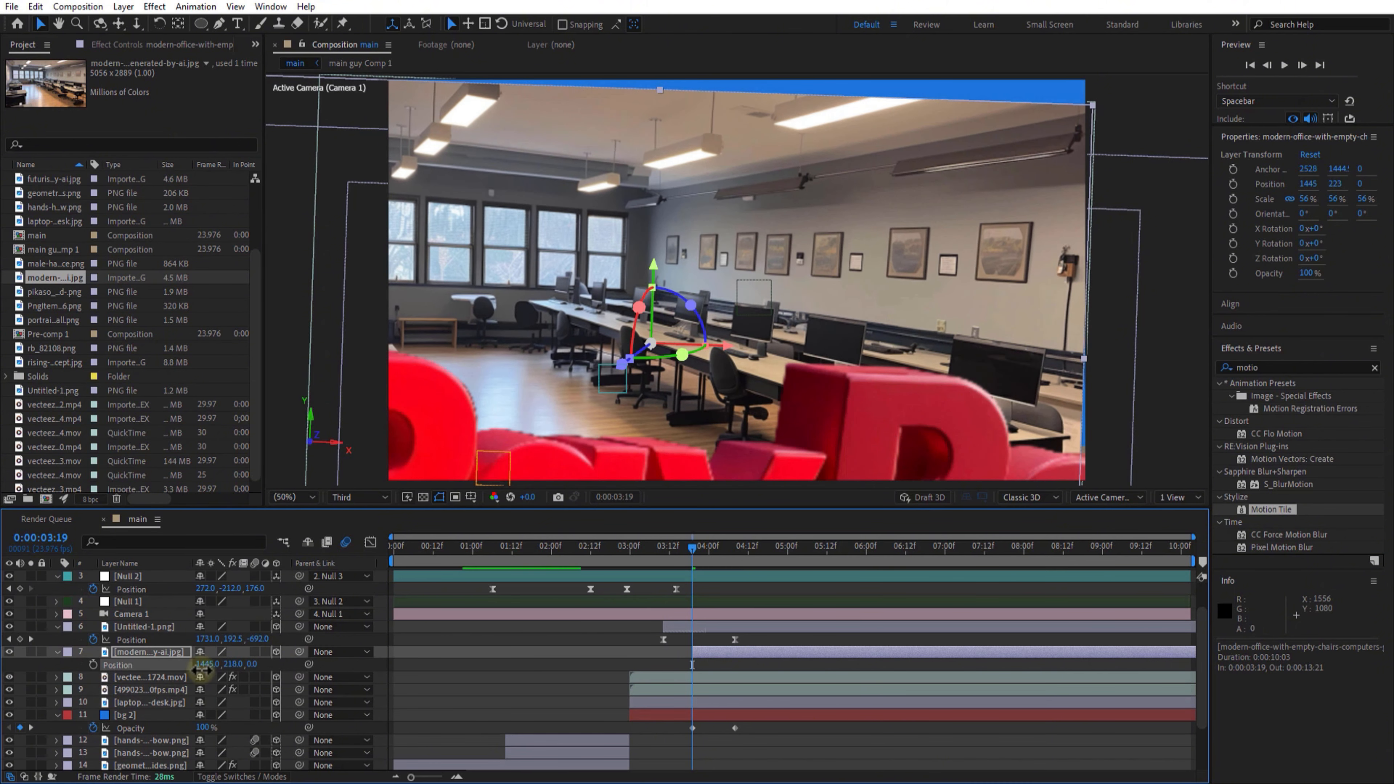
{"action": "left_click_drag", "start_coordinate": [233, 666], "coordinate": [163, 666]}
{"action": "left_click_drag", "start_coordinate": [207, 665], "coordinate": [277, 661]}
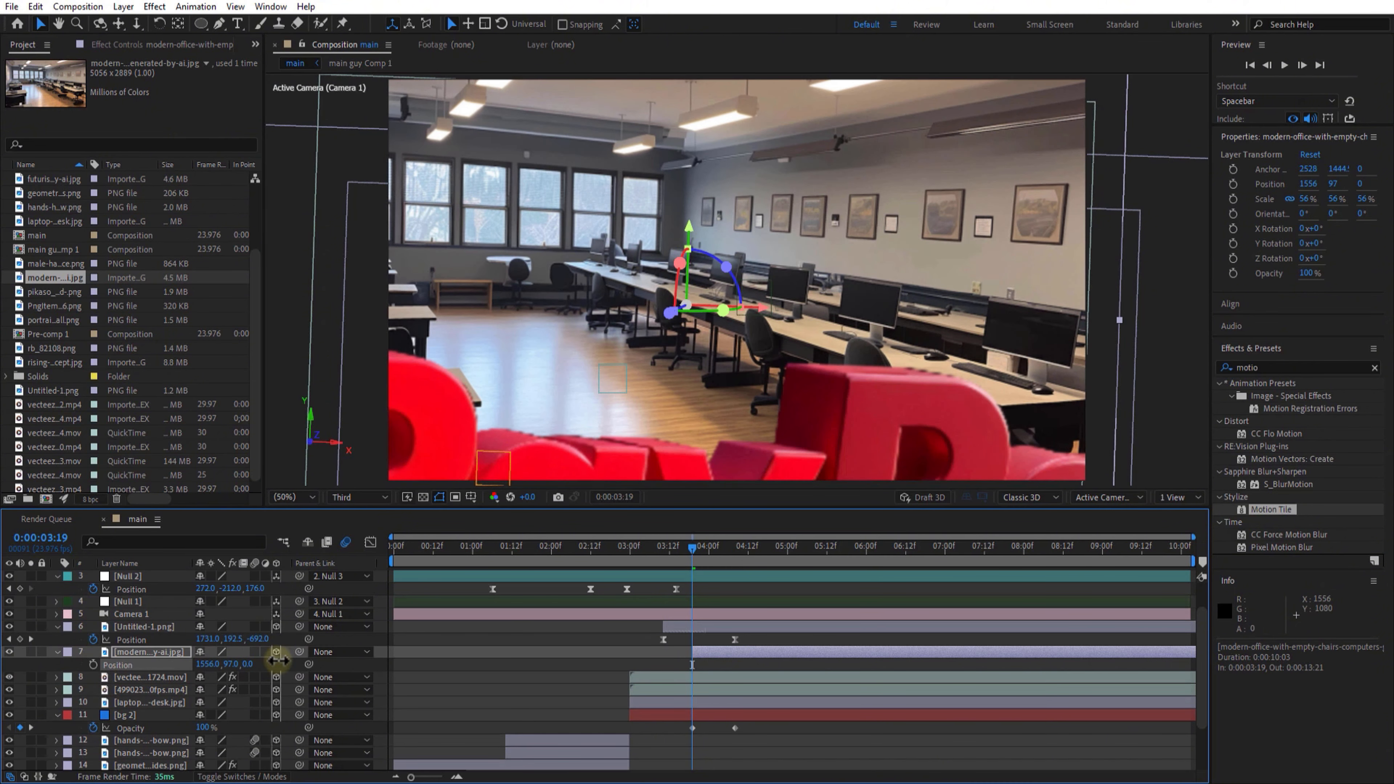
Apply the Tint effect to the office image to turn it black and white
{"action": "left_click", "coordinate": [1281, 367]}
{"action": "key", "text": "BackSpace"}
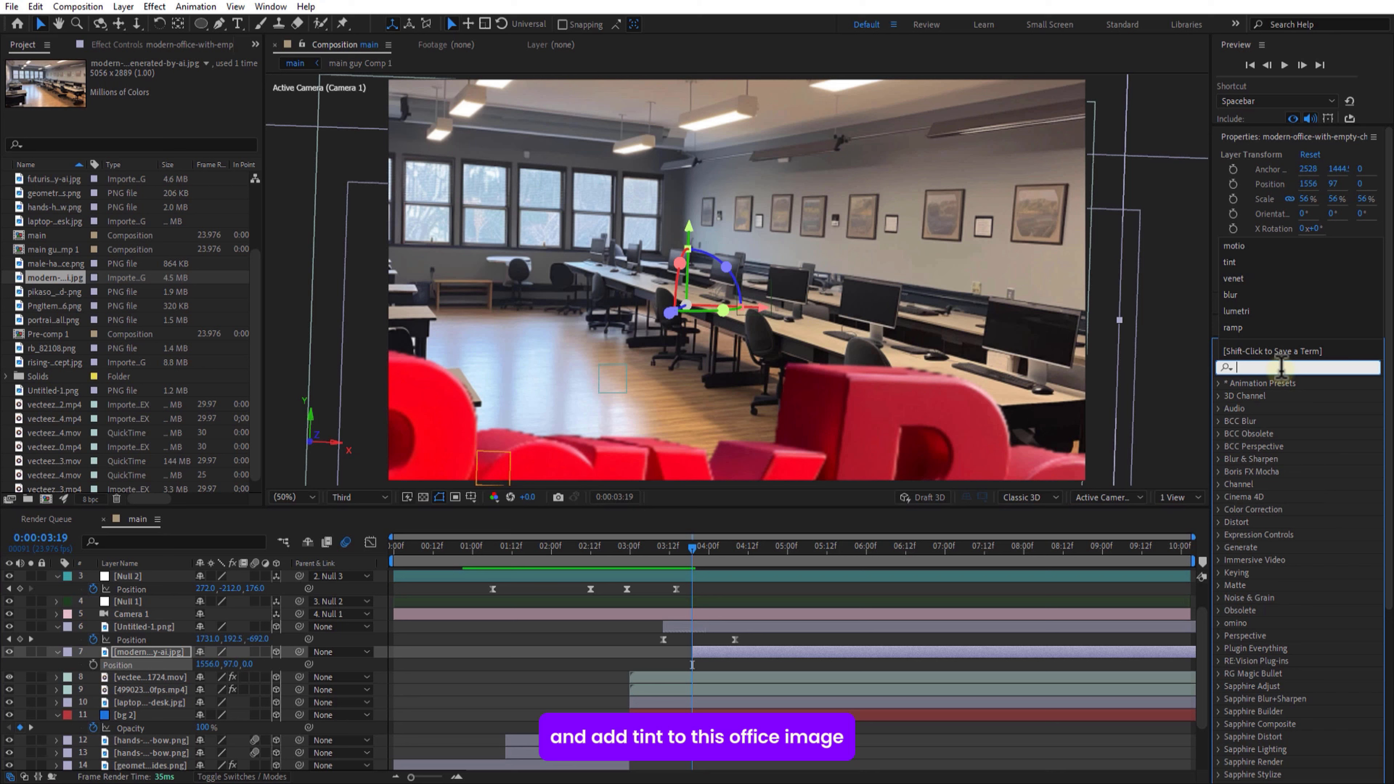
{"action": "type", "text": "tint"}
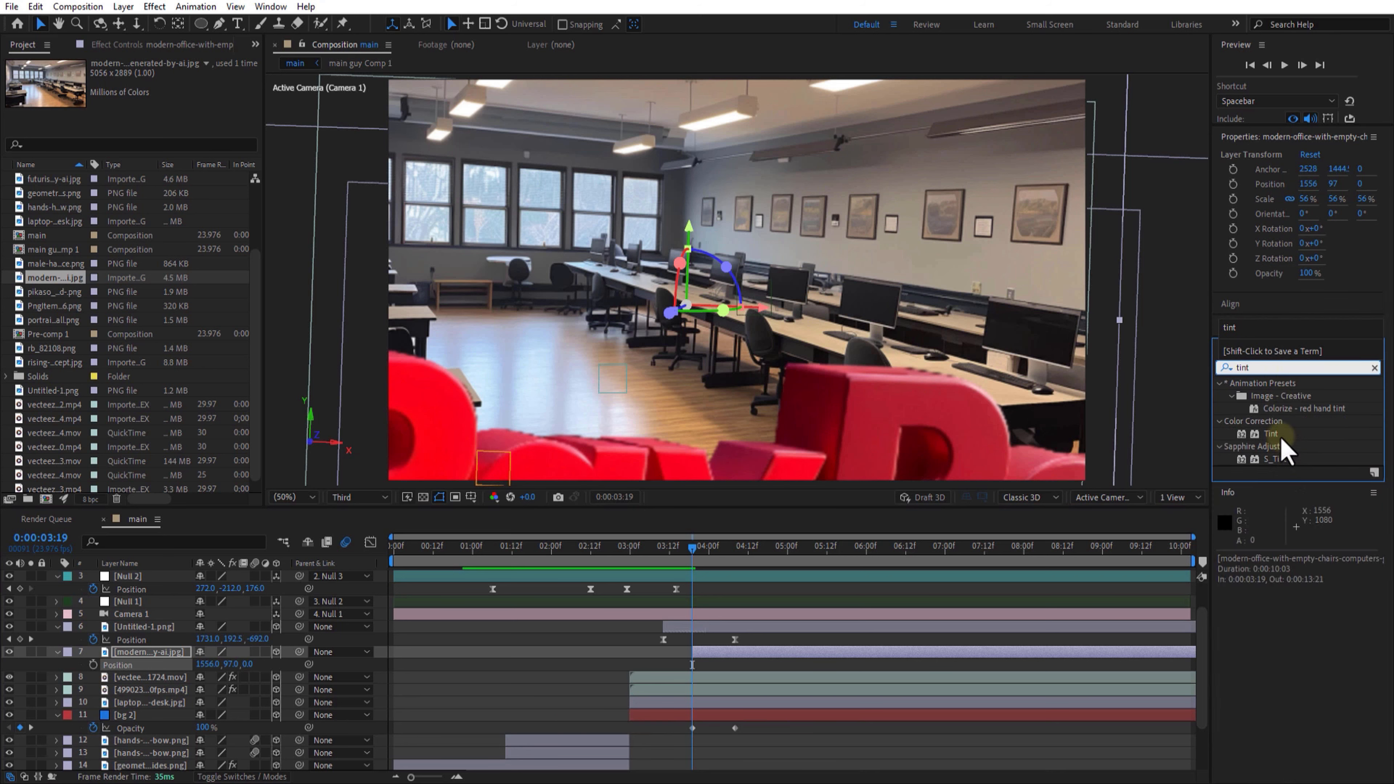
{"action": "left_click_drag", "start_coordinate": [1282, 439], "coordinate": [181, 657]}
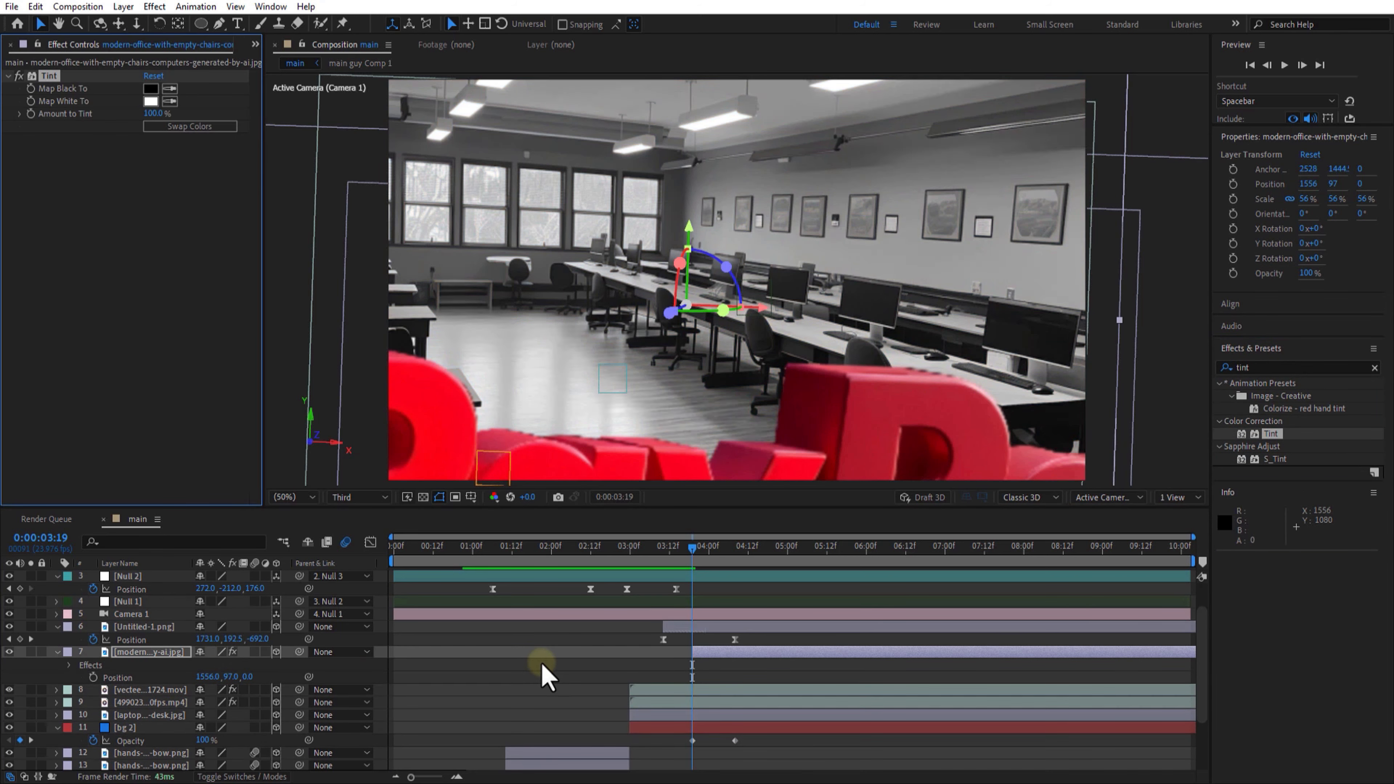
Fade in the office image with Opacity keyframes of 0% at 0:00:03:19 and 100% at 0:00:04:08
{"action": "left_click", "coordinate": [719, 655]}
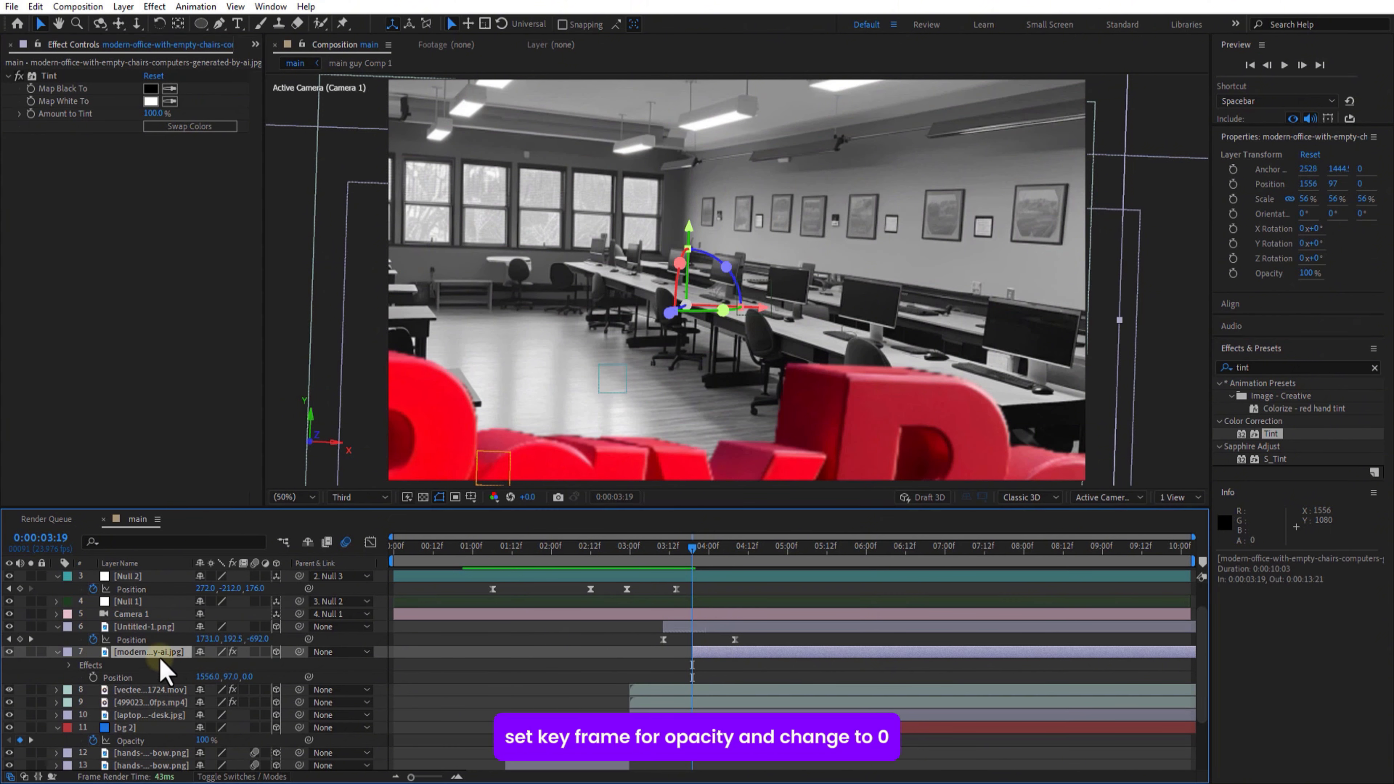
{"action": "key", "text": "t"}
{"action": "left_click", "coordinate": [95, 665]}
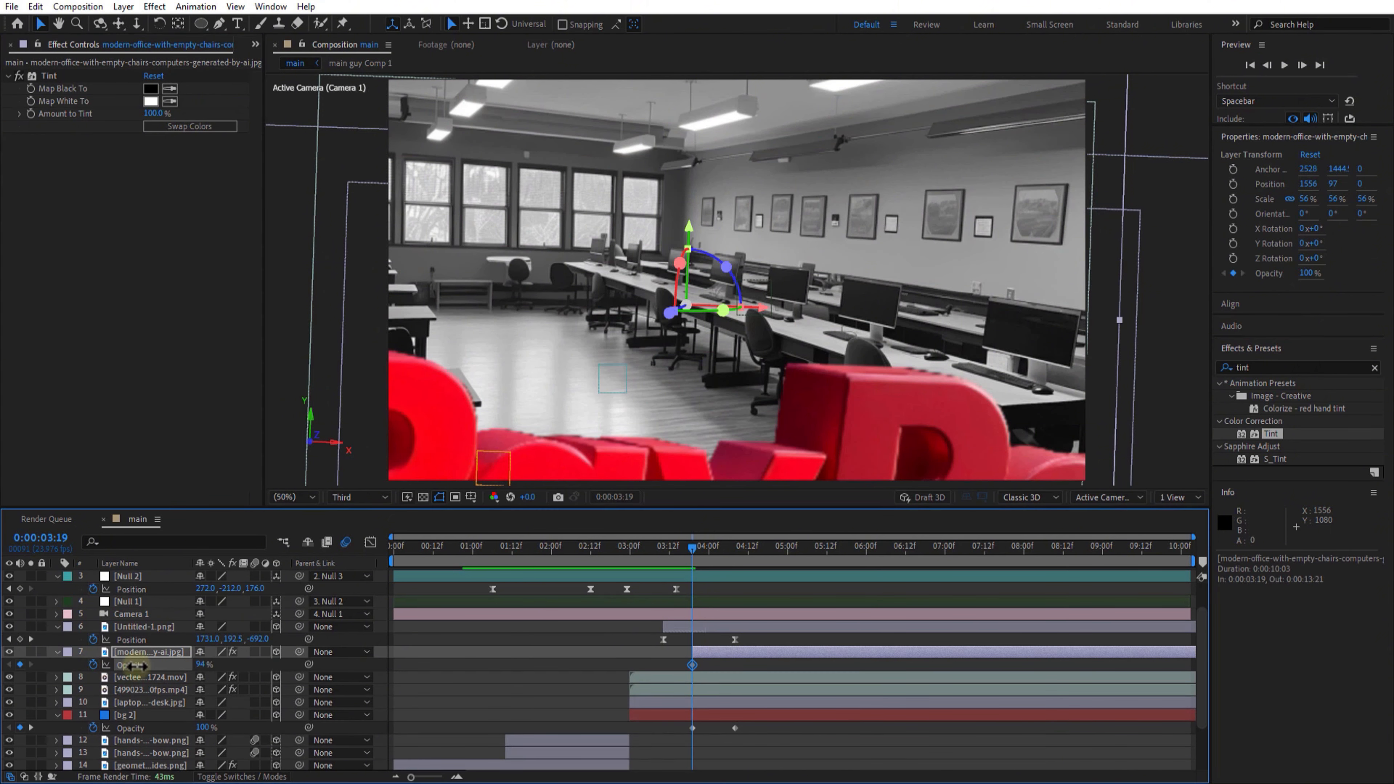
{"action": "left_click_drag", "start_coordinate": [134, 666], "coordinate": [72, 665]}
{"action": "left_click_drag", "start_coordinate": [693, 554], "coordinate": [738, 571]}
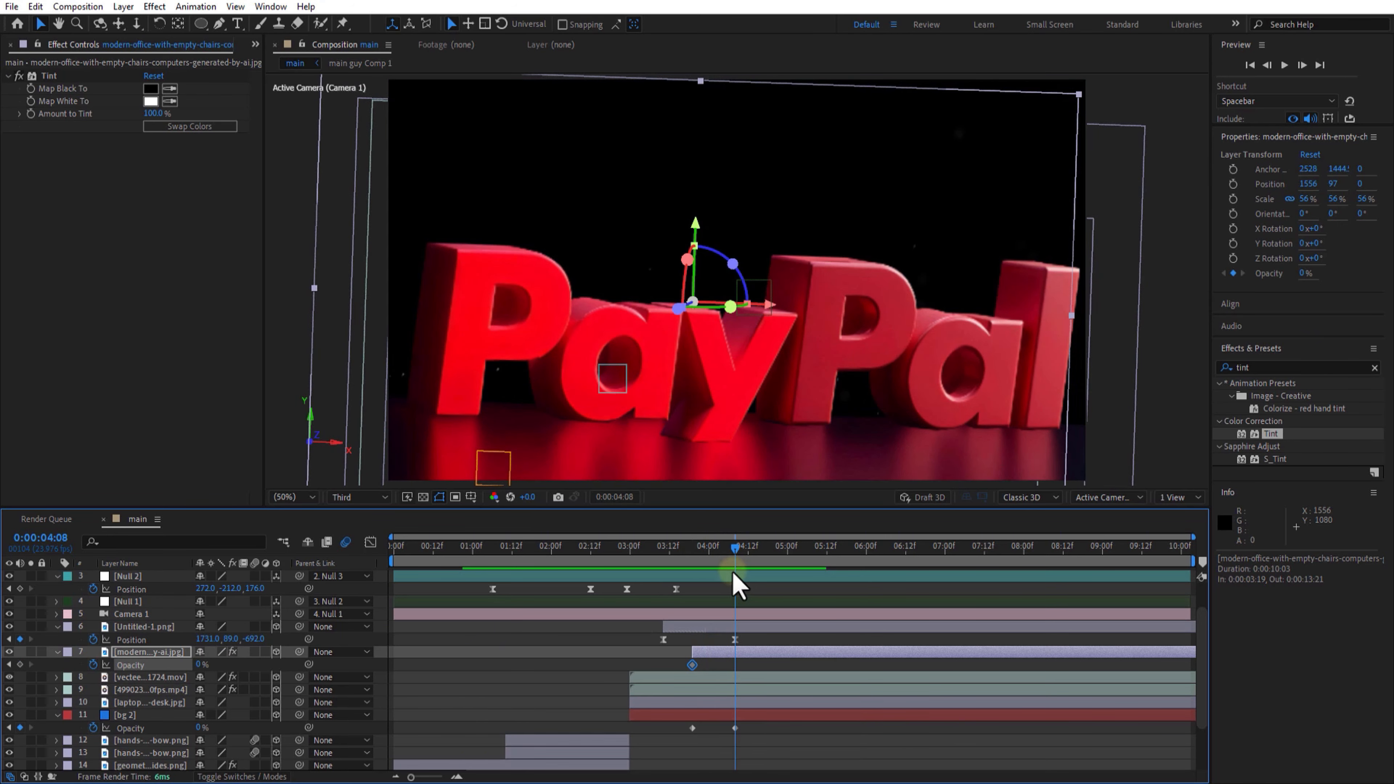
{"action": "left_click_drag", "start_coordinate": [202, 666], "coordinate": [698, 662]}
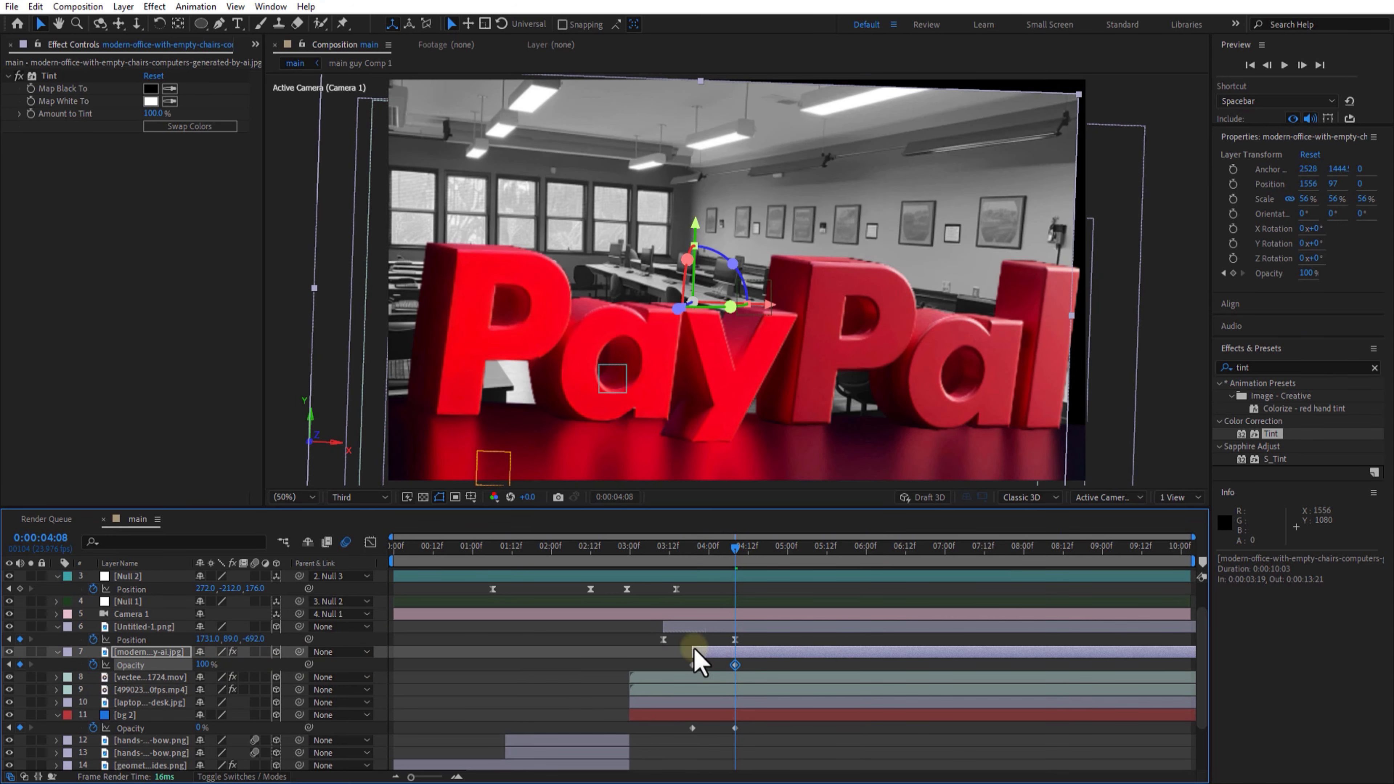
{"action": "mouse_move", "coordinate": [741, 572]}
{"action": "left_mouse_down"}
{"action": "mouse_move", "coordinate": [722, 561]}
{"action": "mouse_move", "coordinate": [754, 574]}
{"action": "mouse_move", "coordinate": [735, 558]}
{"action": "left_mouse_up"}
Reposition the office image to X 1721, Y 30 so it fills the frame behind PayPal at 0:00:04:08
{"action": "left_click", "coordinate": [158, 653]}
{"action": "key", "text": "p"}
{"action": "left_click_drag", "start_coordinate": [204, 664], "coordinate": [324, 663]}
{"action": "left_click_drag", "start_coordinate": [229, 664], "coordinate": [180, 663]}
Darken the office image with a Gradient Ramp using black start and end colours and 18% Blend With Original, and preview the transition
{"action": "left_click", "coordinate": [1275, 367]}
{"action": "type", "text": "ra"}
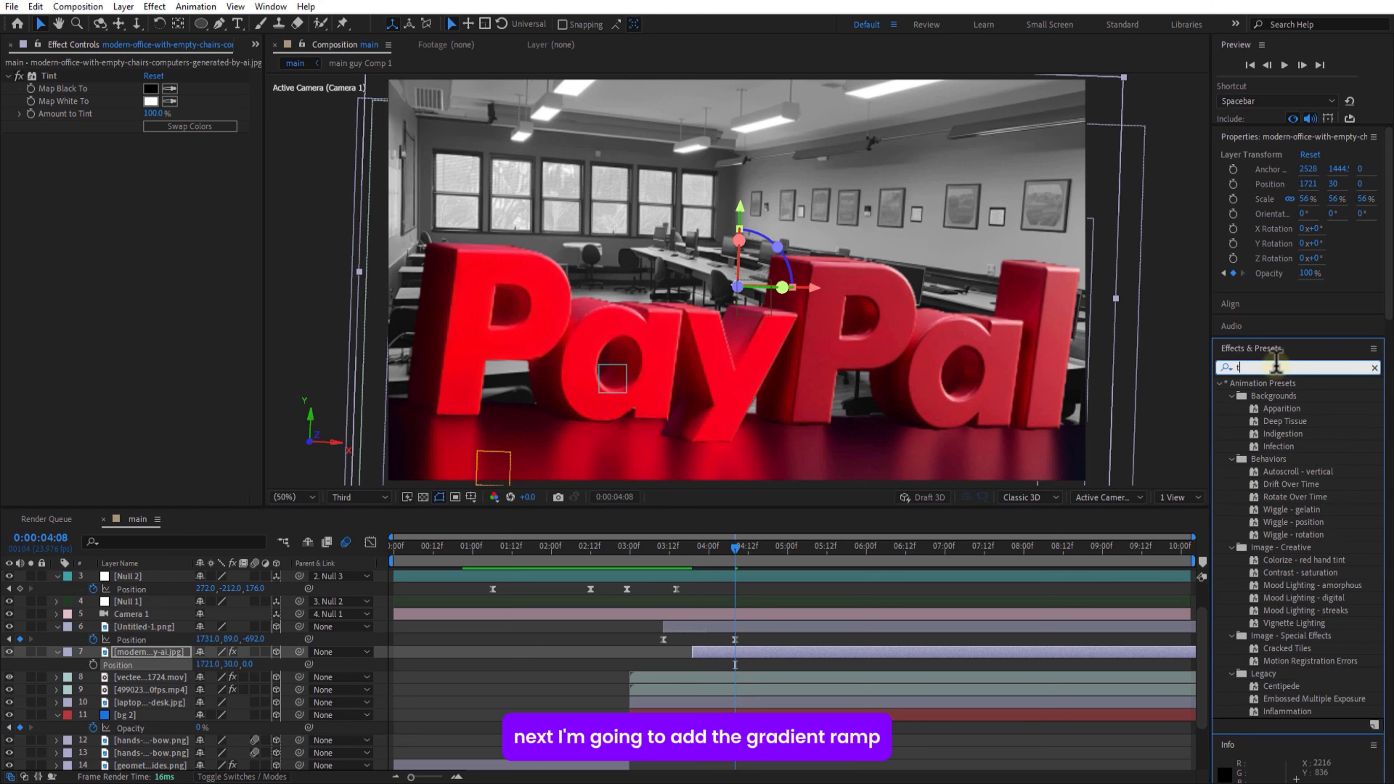
{"action": "type", "text": "mp"}
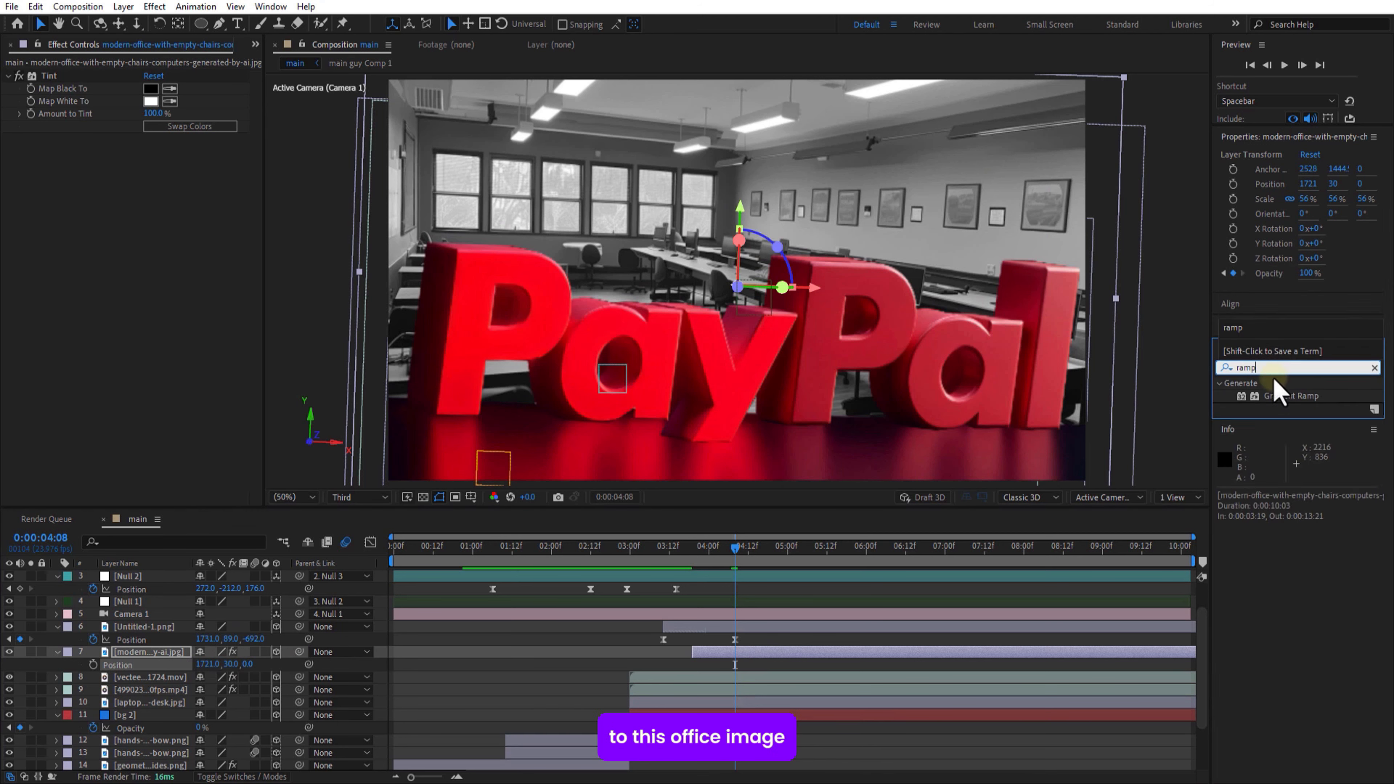
{"action": "left_click", "coordinate": [1277, 398]}
{"action": "left_click_drag", "start_coordinate": [1282, 397], "coordinate": [157, 654]}
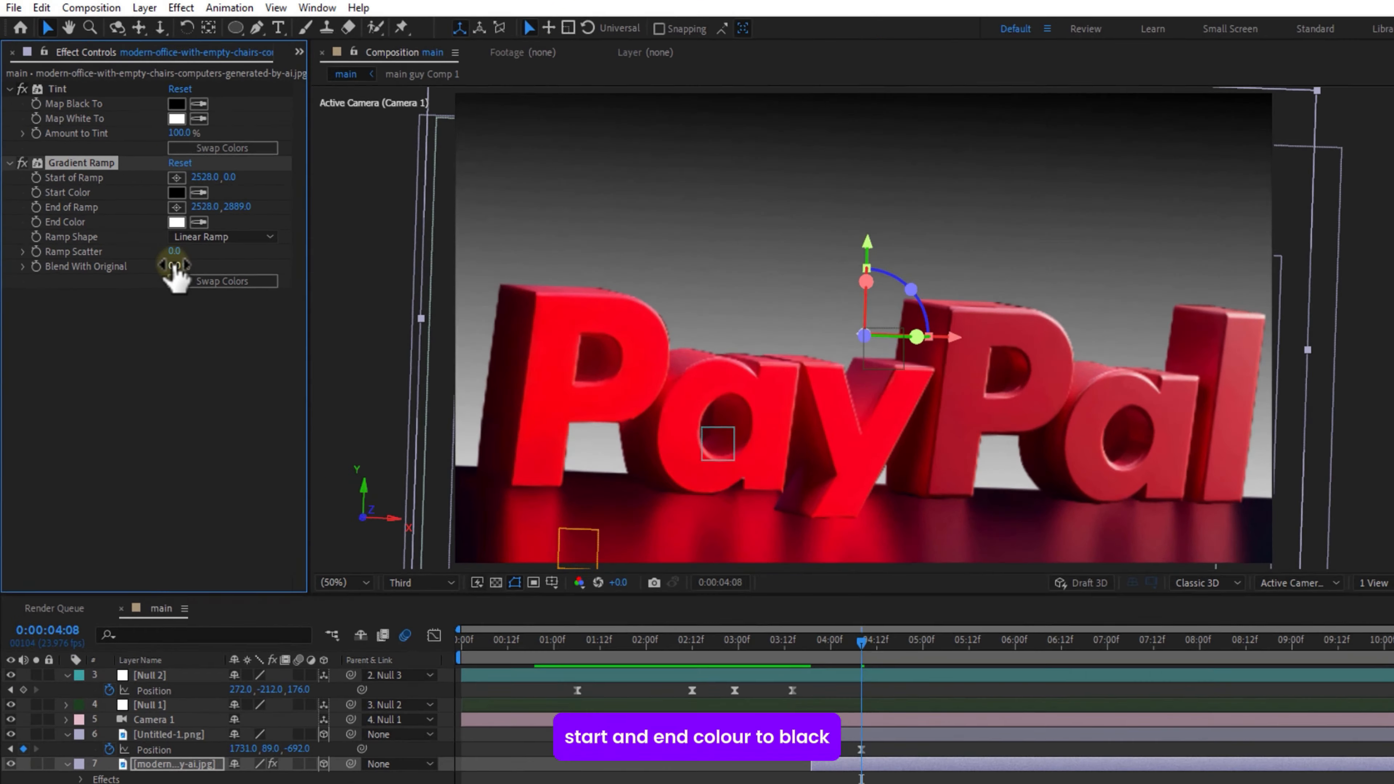
{"action": "mouse_move", "coordinate": [175, 266]}
{"action": "left_mouse_down"}
{"action": "mouse_move", "coordinate": [242, 278]}
{"action": "mouse_move", "coordinate": [185, 296]}
{"action": "mouse_move", "coordinate": [194, 284]}
{"action": "left_mouse_up"}
{"action": "left_click", "coordinate": [229, 255]}
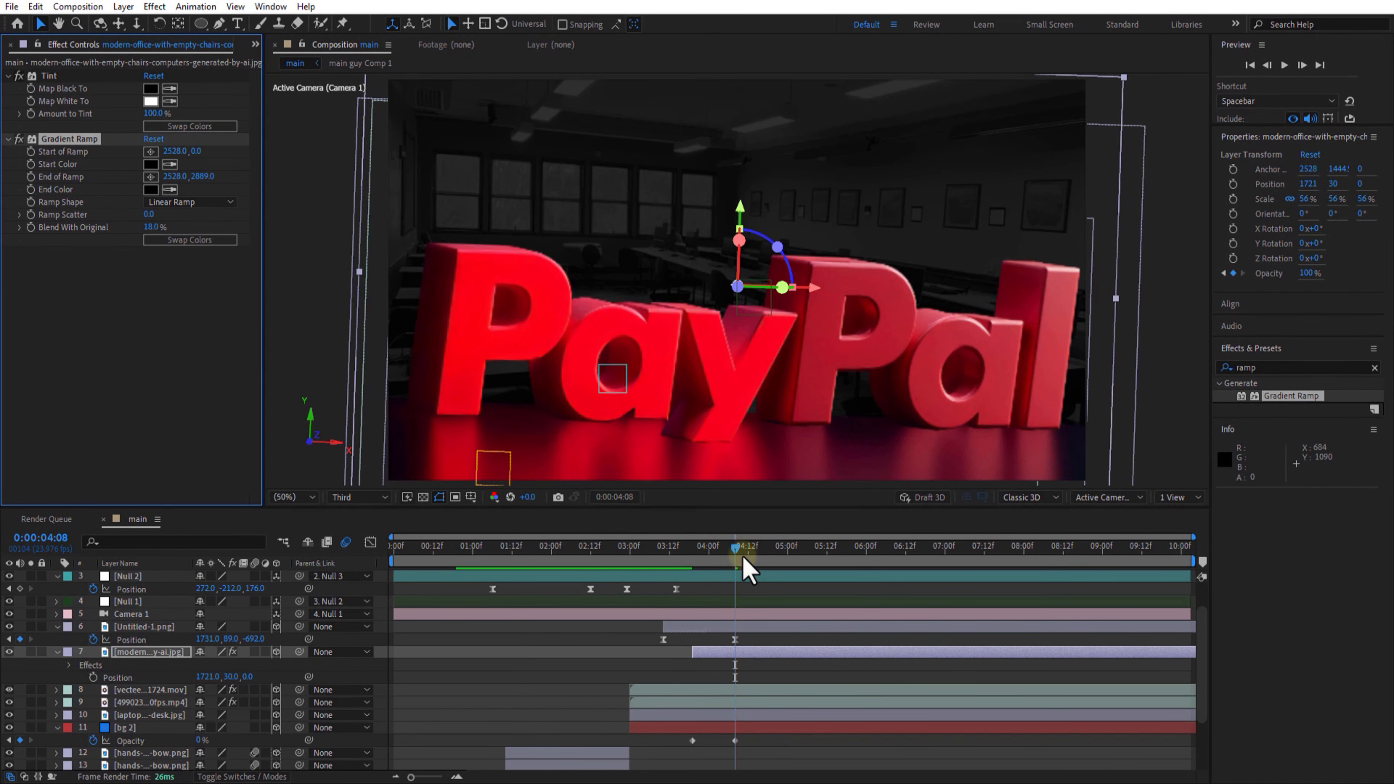
{"action": "left_click_drag", "start_coordinate": [744, 557], "coordinate": [669, 549]}
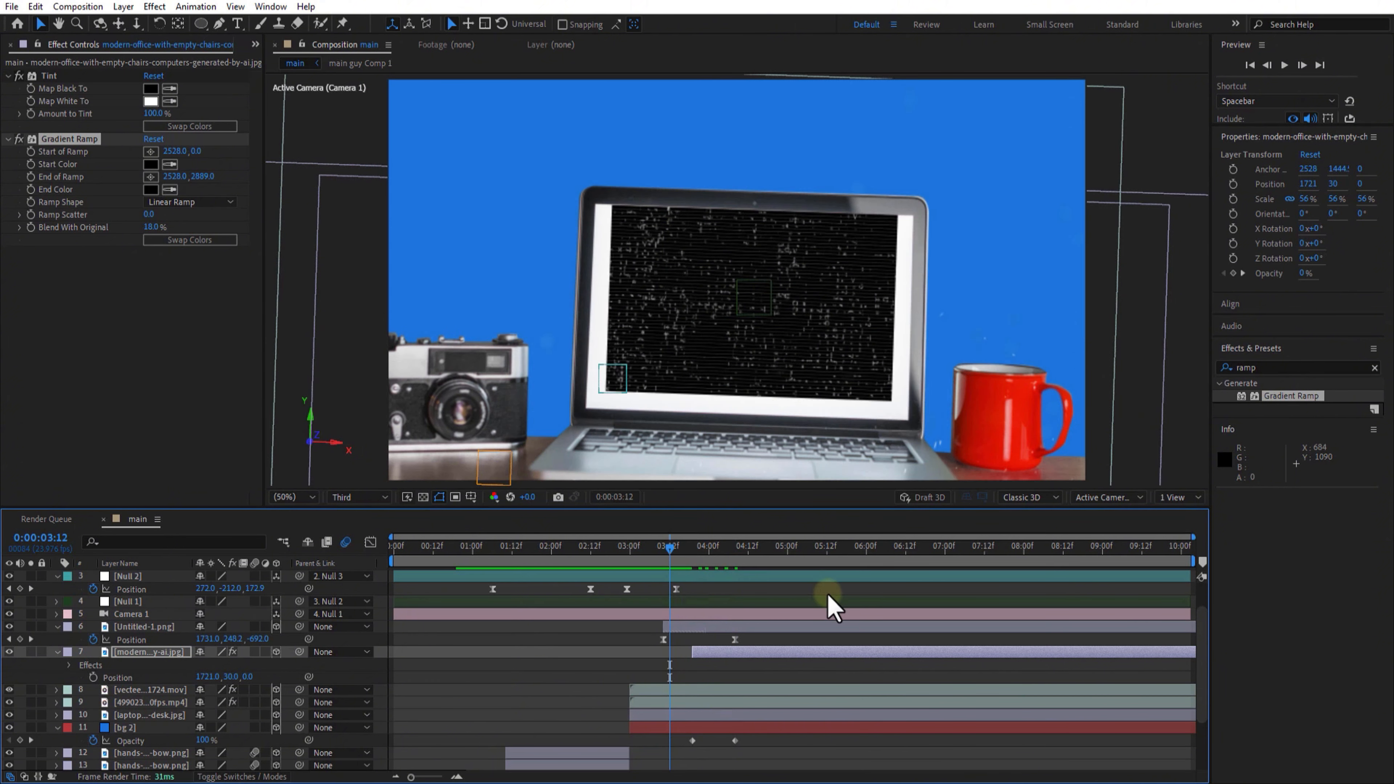
{"action": "key", "text": "space"}
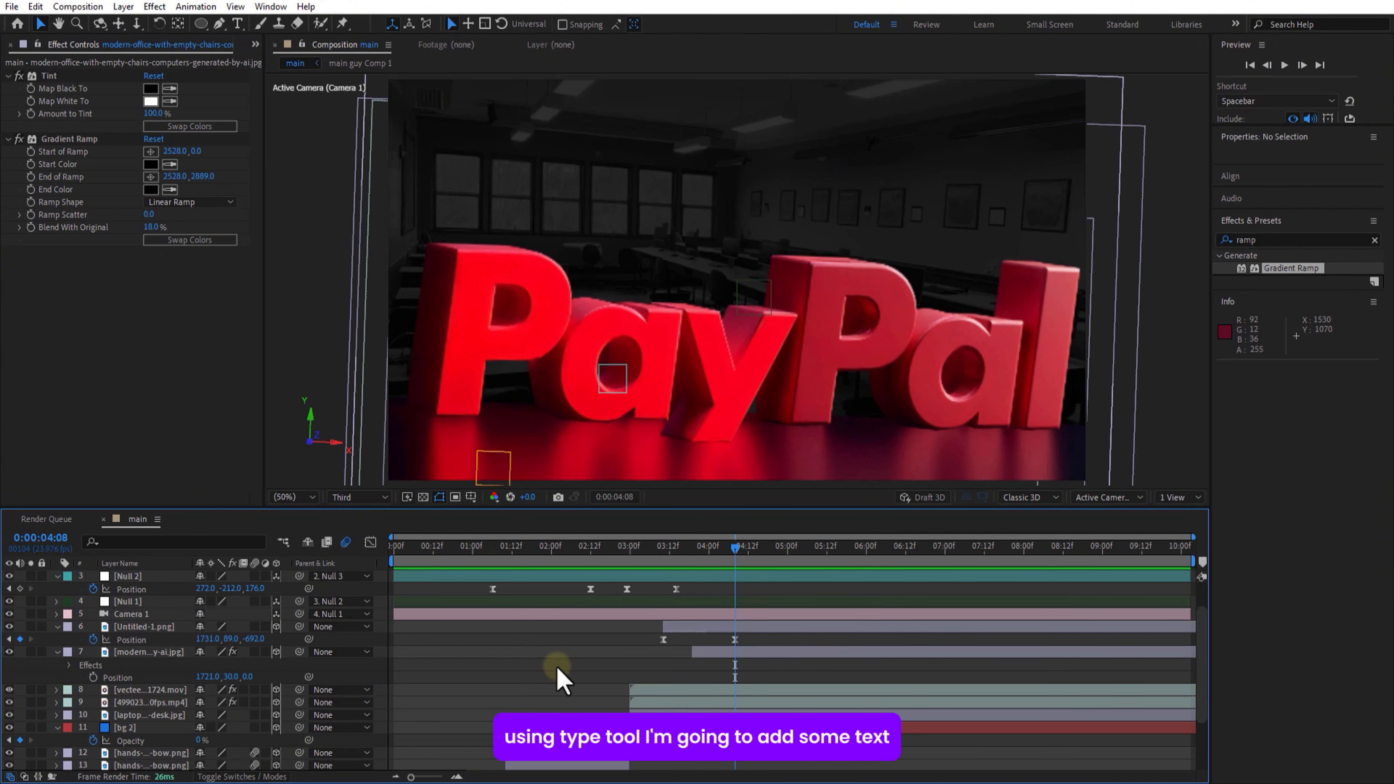
Add the two-line text "DID NOT HAVE PROPER VERIFICATION / AND SCREENING PROCESS TAKE PLACE" in the composition
{"action": "left_click", "coordinate": [240, 26]}
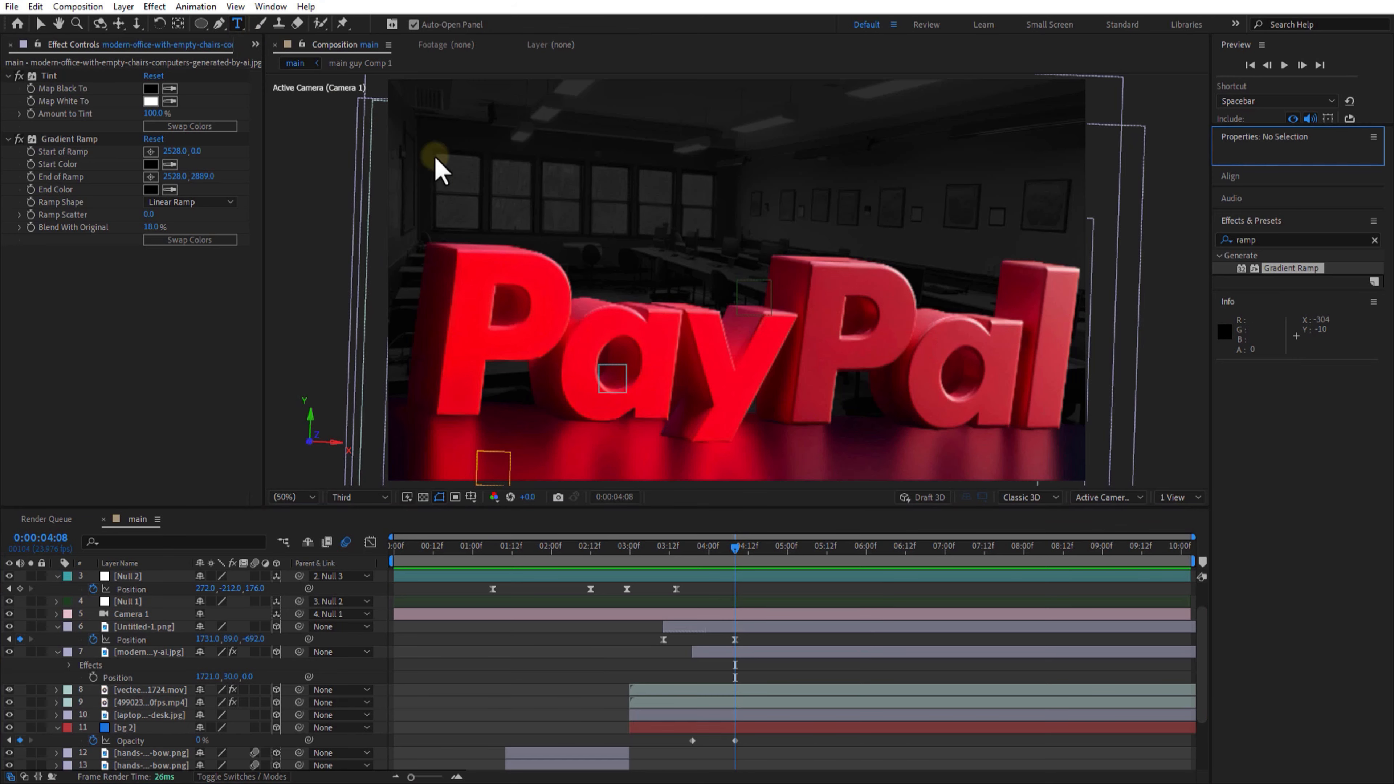
{"action": "left_click", "coordinate": [612, 163]}
{"action": "key", "text": "Caps_Lock"}
{"action": "type", "text": "DID NOT HAVE ANY PROPER VERIFICATION"}
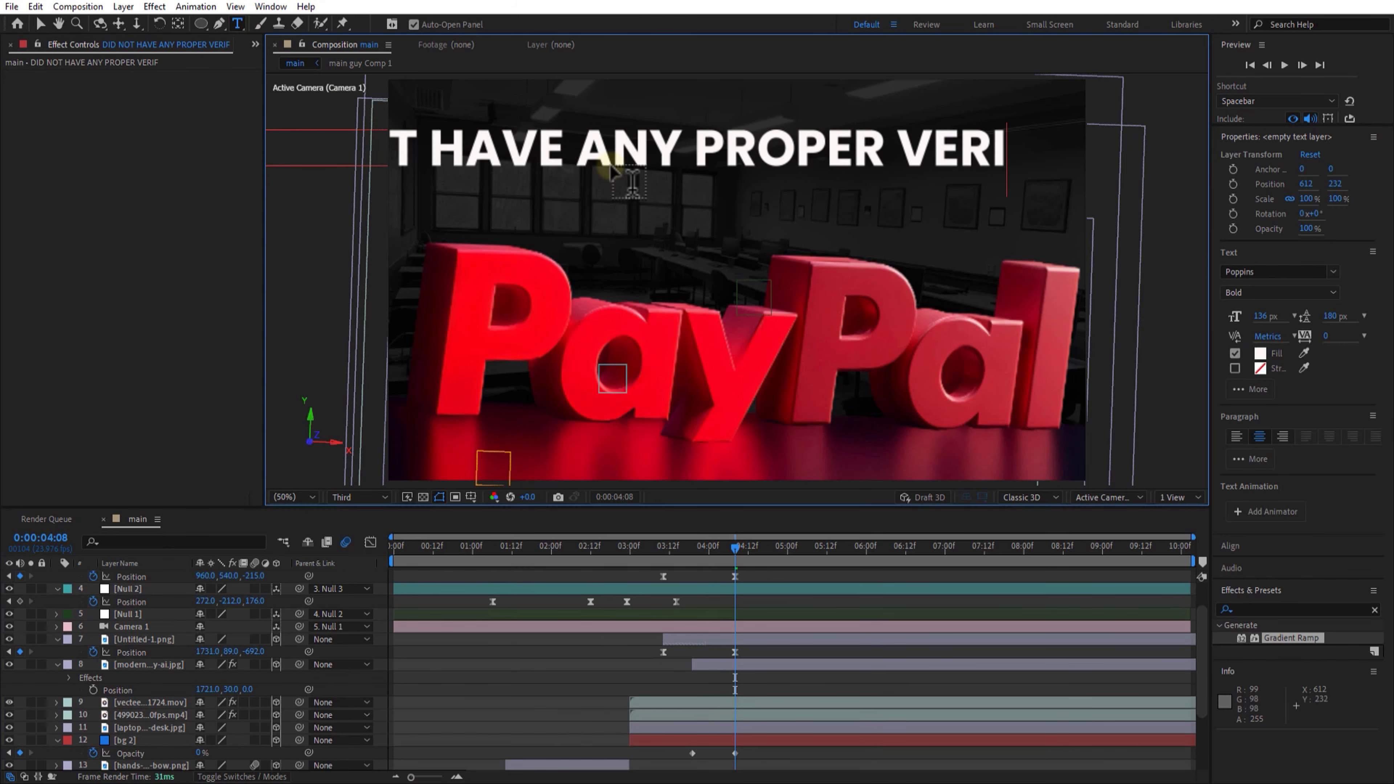
{"action": "key", "text": "Return"}
{"action": "type", "text": "AKE PLACE"}
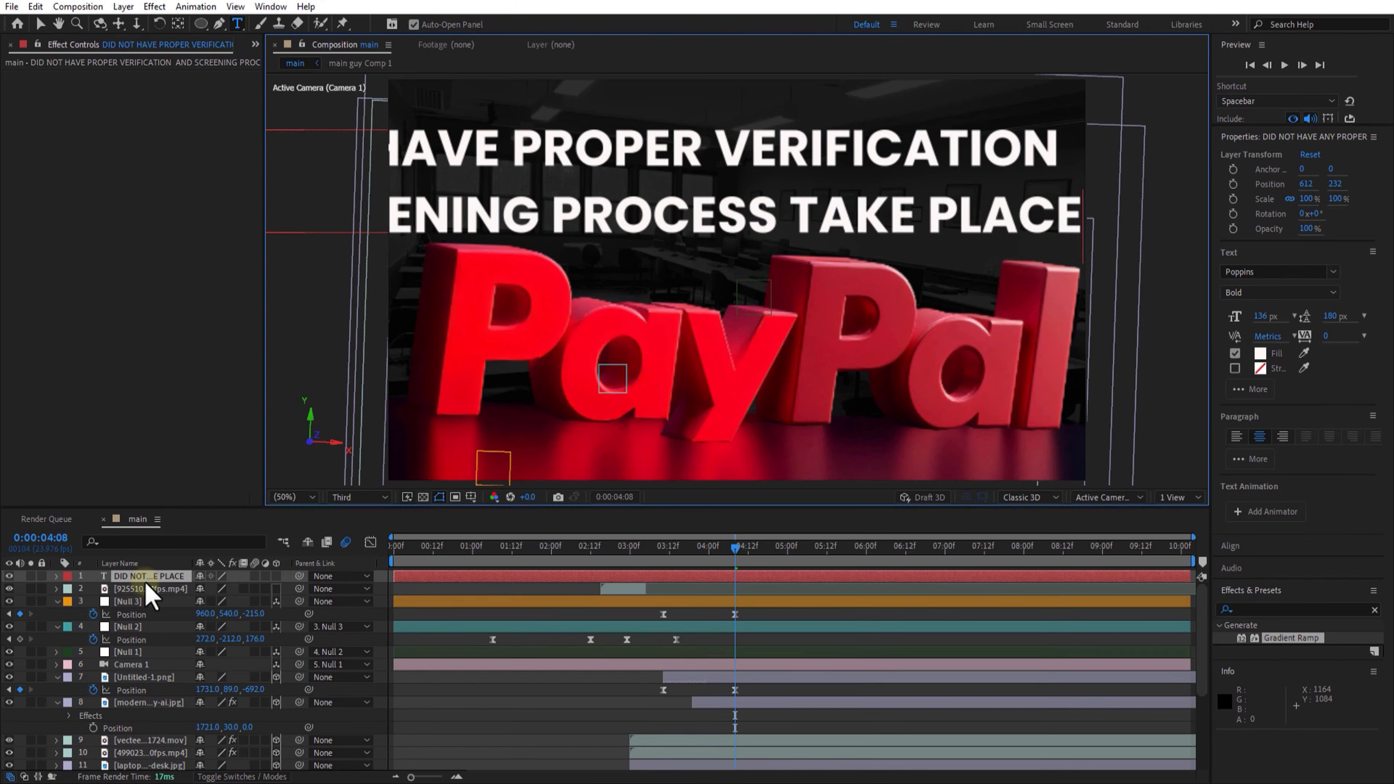
Move the text layer directly above the PayPal image layer and start it at 0:00:03:10
{"action": "left_click_drag", "start_coordinate": [146, 591], "coordinate": [155, 677]}
{"action": "left_click_drag", "start_coordinate": [435, 667], "coordinate": [695, 666]}
{"action": "key", "text": "Caps_Lock"}
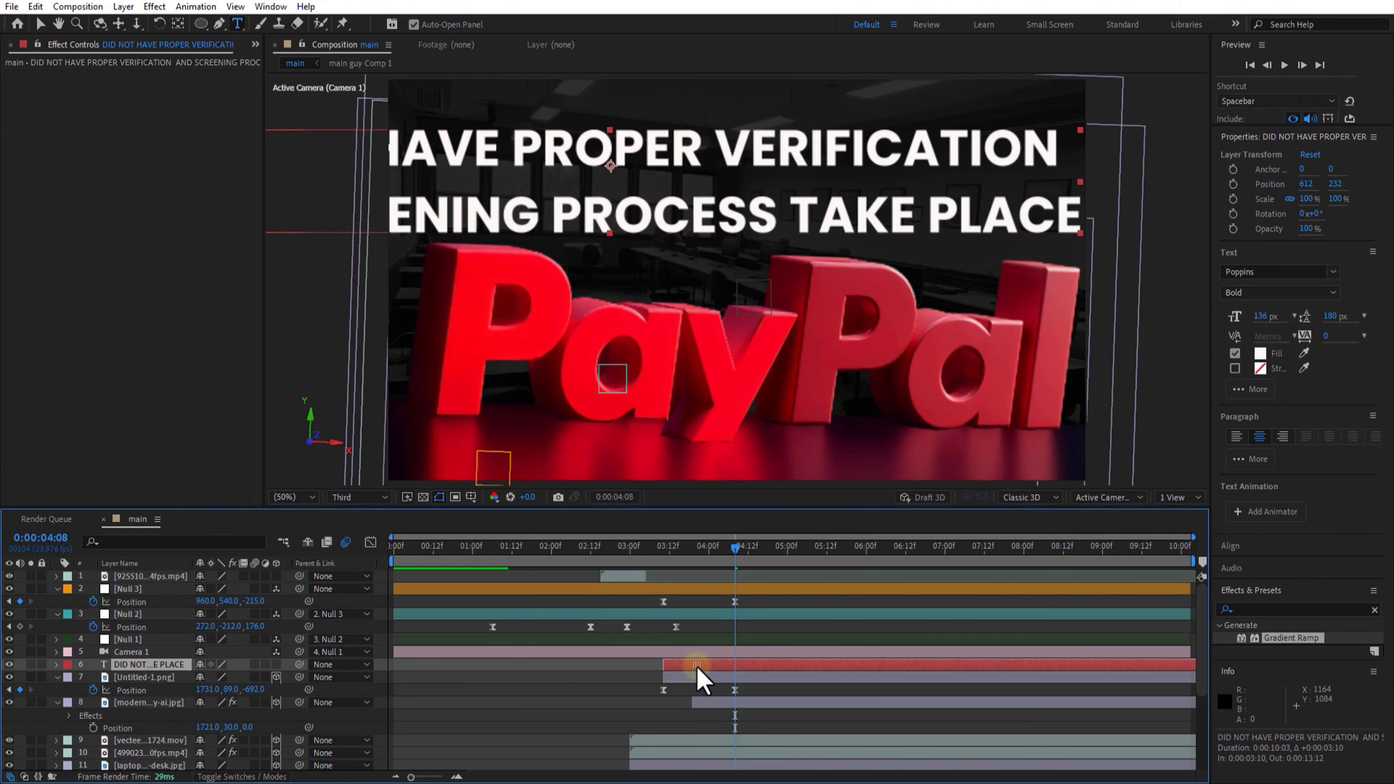
Make the text layer 3D, scale it to 42%, and start it at 0:00:04:06
{"action": "left_click", "coordinate": [679, 550]}
{"action": "key", "text": "s"}
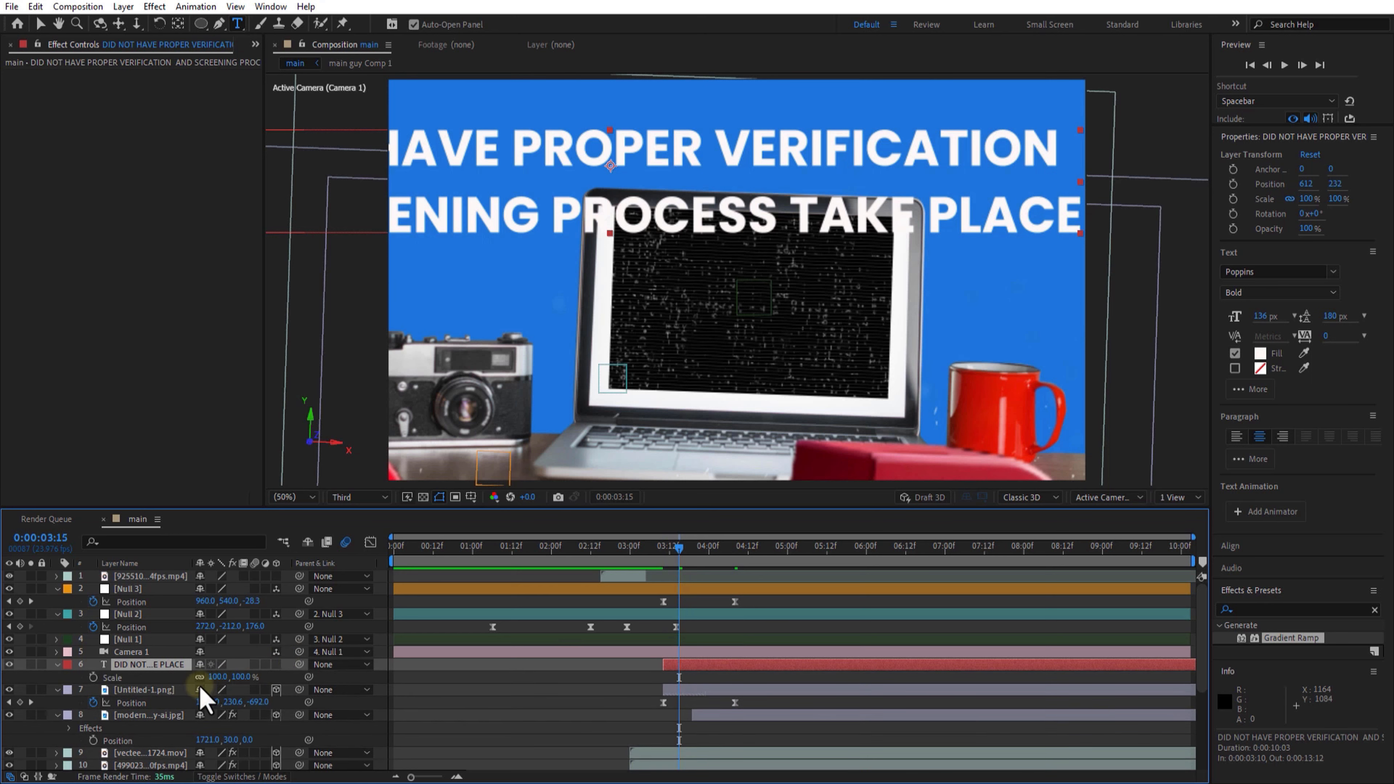
{"action": "left_click", "coordinate": [276, 665]}
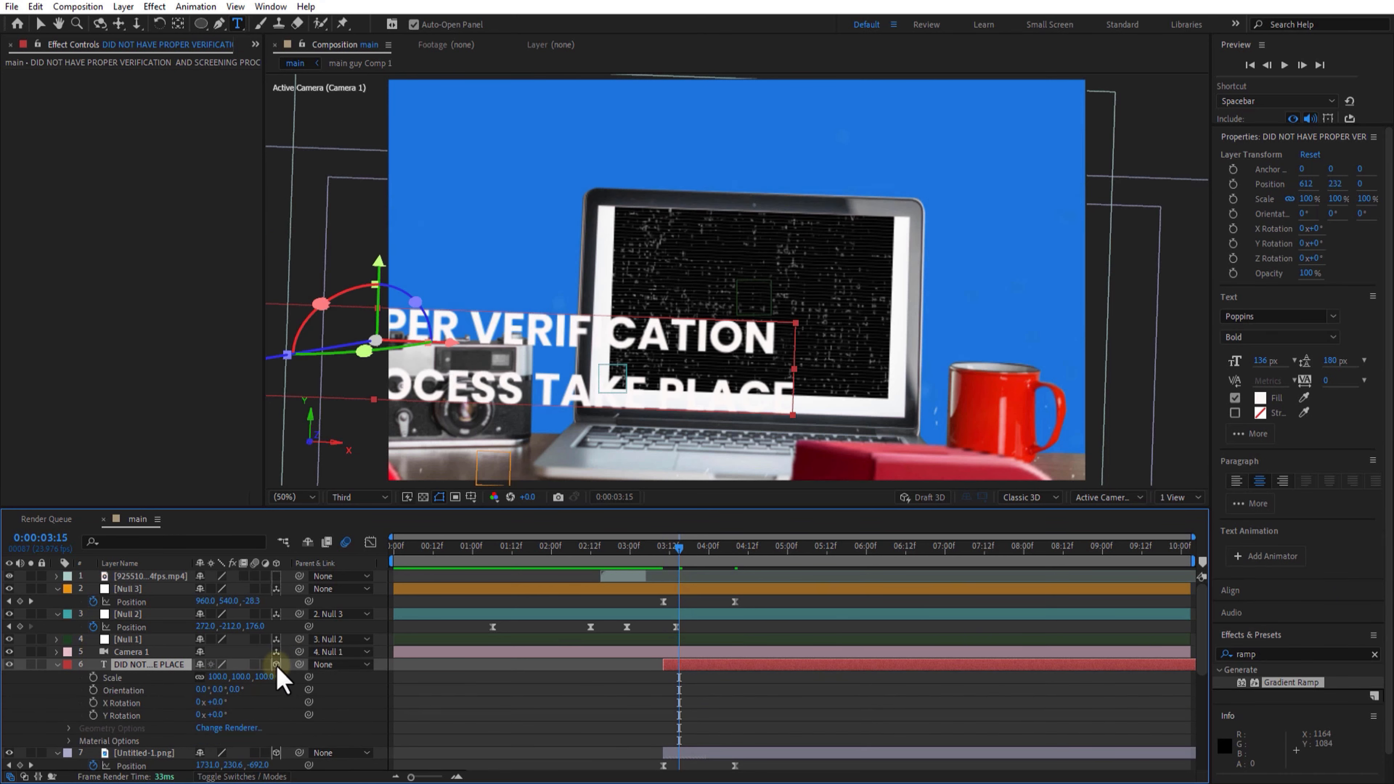
{"action": "left_click_drag", "start_coordinate": [207, 685], "coordinate": [461, 697]}
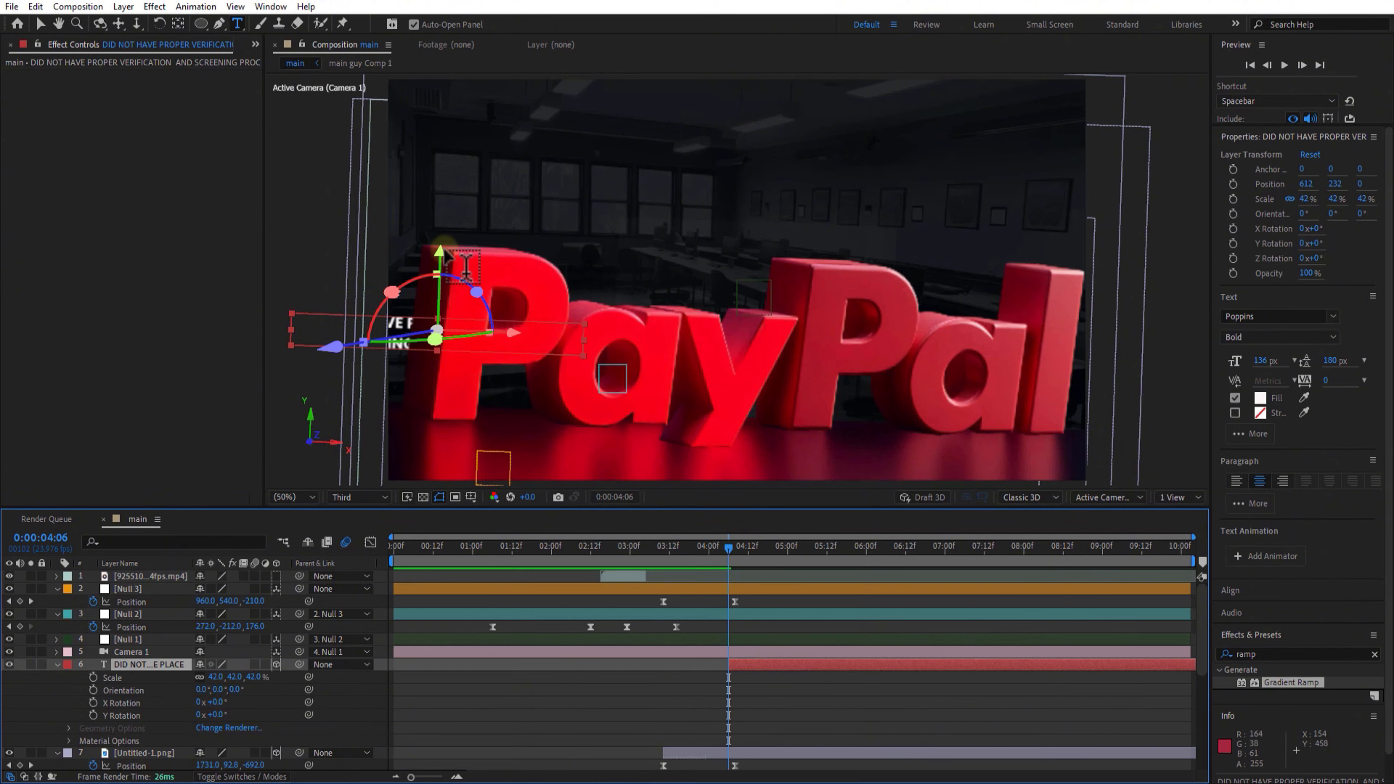
Position the text above the PayPal letters at X 1654.8, Y -346.7 and change its font style to Regular
{"action": "key", "text": "v"}
{"action": "left_click_drag", "start_coordinate": [441, 250], "coordinate": [451, 99]}
{"action": "left_click_drag", "start_coordinate": [524, 177], "coordinate": [764, 183]}
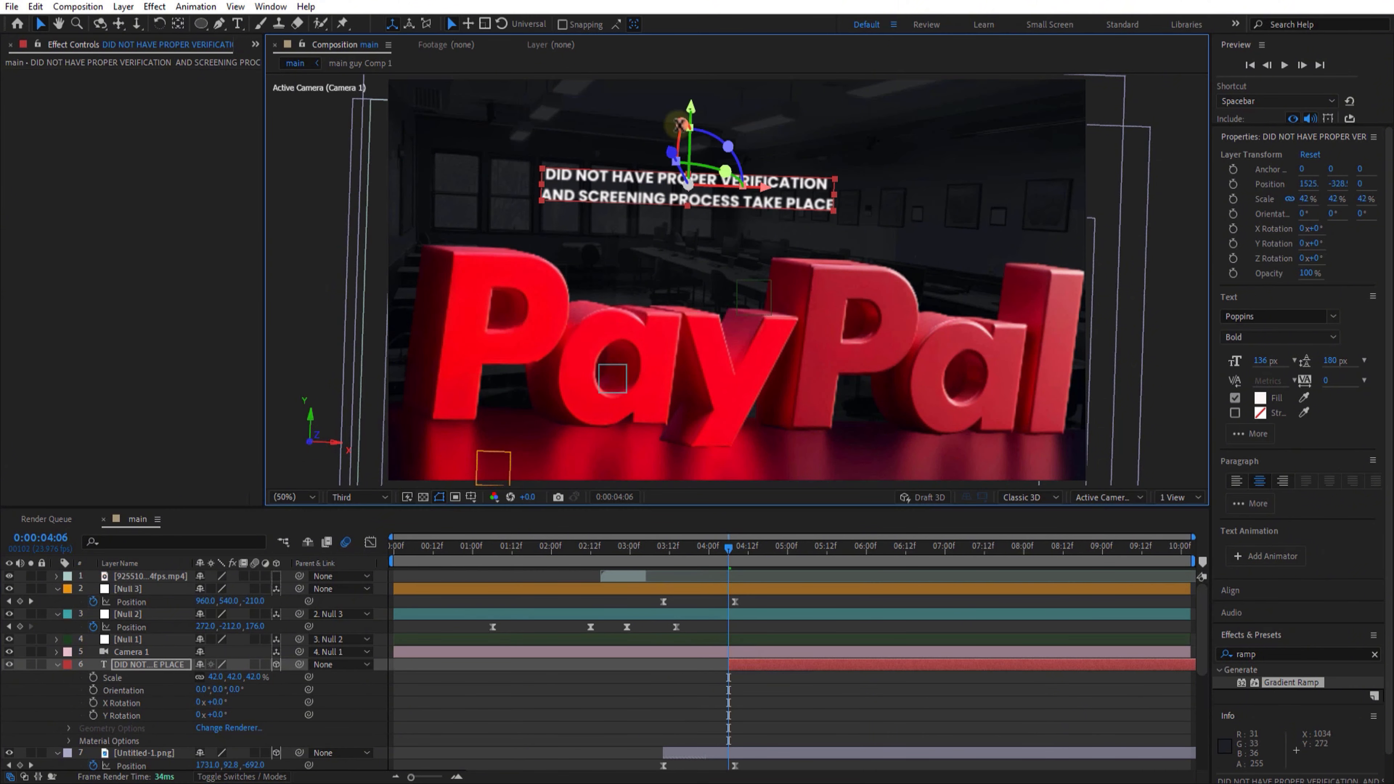
{"action": "left_click_drag", "start_coordinate": [690, 106], "coordinate": [690, 99]}
{"action": "left_click_drag", "start_coordinate": [765, 181], "coordinate": [802, 183]}
{"action": "left_click", "coordinate": [283, 687]}
{"action": "left_click", "coordinate": [1269, 335]}
{"action": "left_click", "coordinate": [1252, 448]}
Check the text at Full preview resolution and return the preview to Third
{"action": "left_click", "coordinate": [358, 497]}
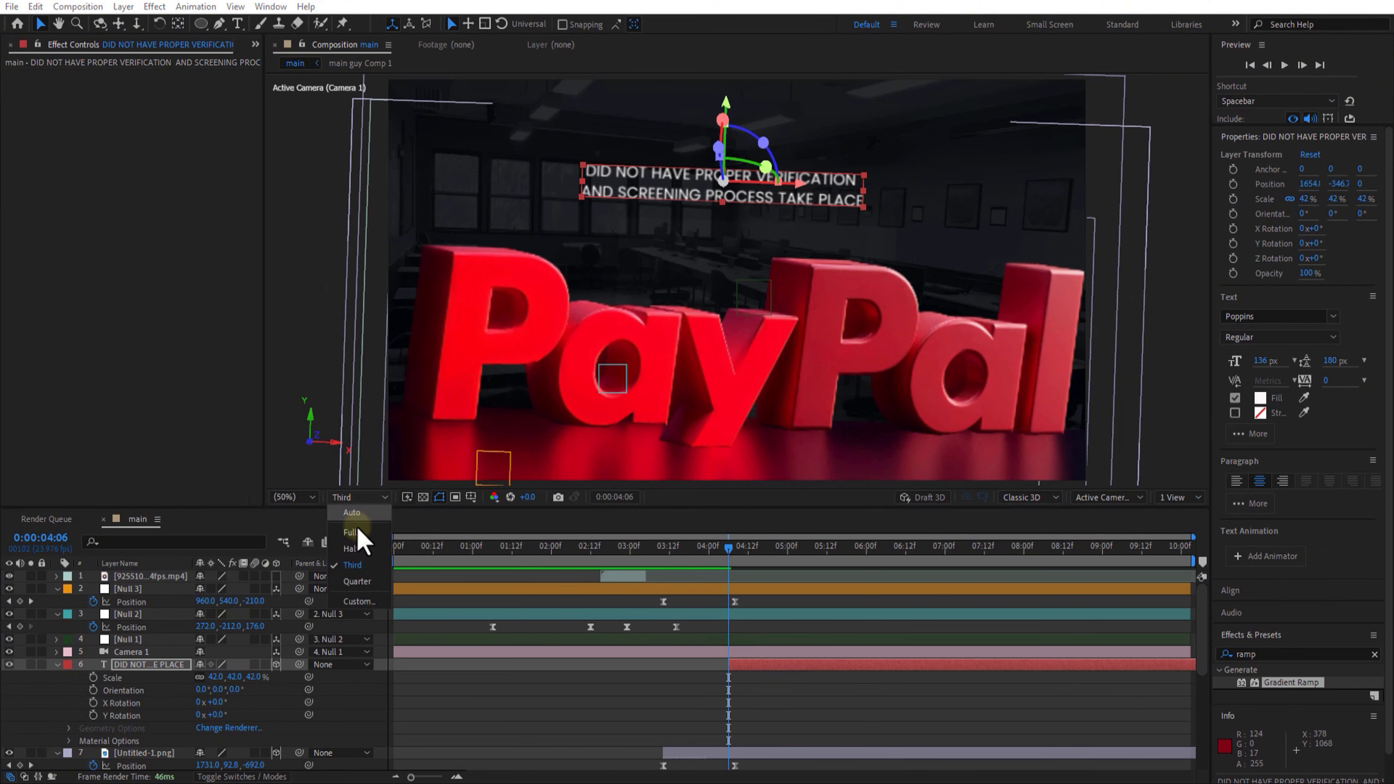
{"action": "left_click", "coordinate": [355, 529]}
{"action": "left_click", "coordinate": [363, 500]}
{"action": "left_click", "coordinate": [356, 557]}
Move the text layer directly below the office image layer and bring it forward to a Z position of -86
{"action": "left_click", "coordinate": [799, 661]}
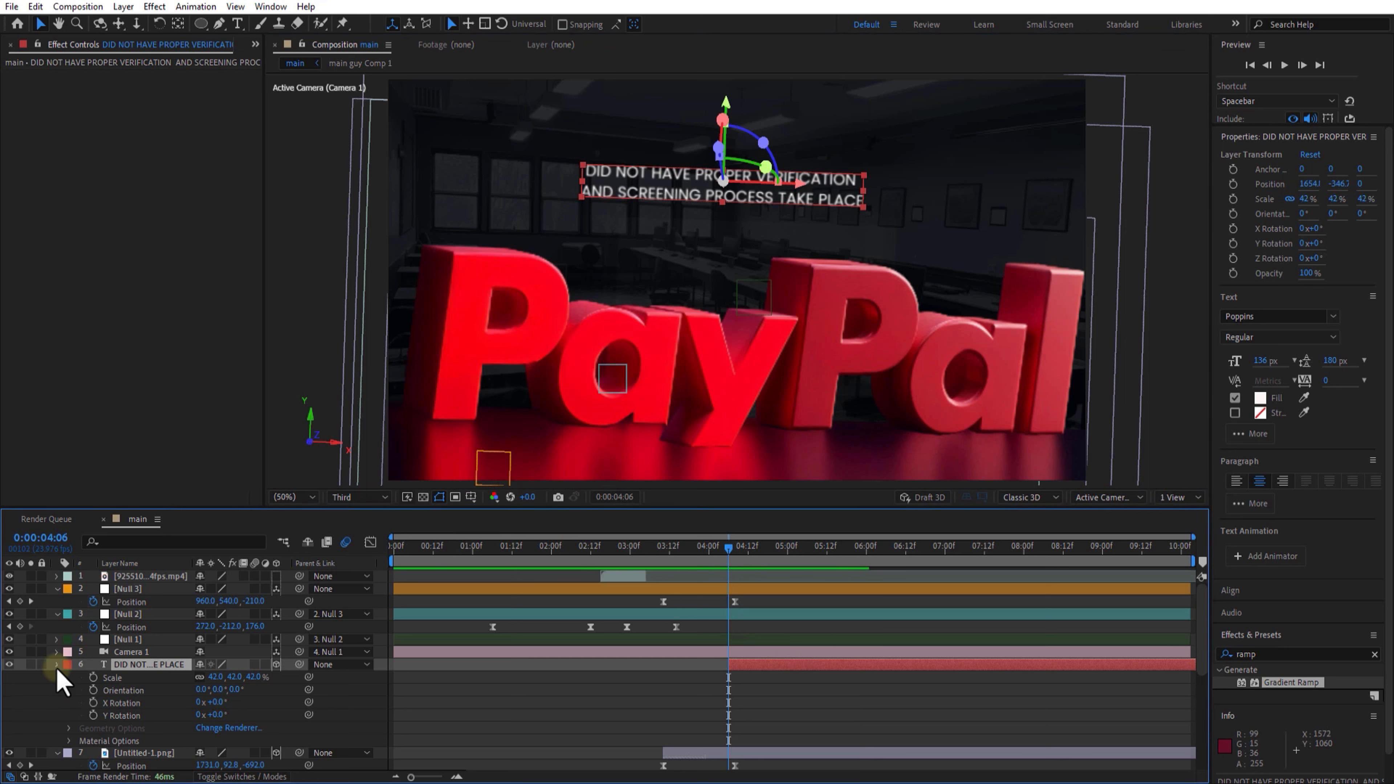
{"action": "left_click", "coordinate": [57, 665]}
{"action": "left_click_drag", "start_coordinate": [151, 667], "coordinate": [186, 738]}
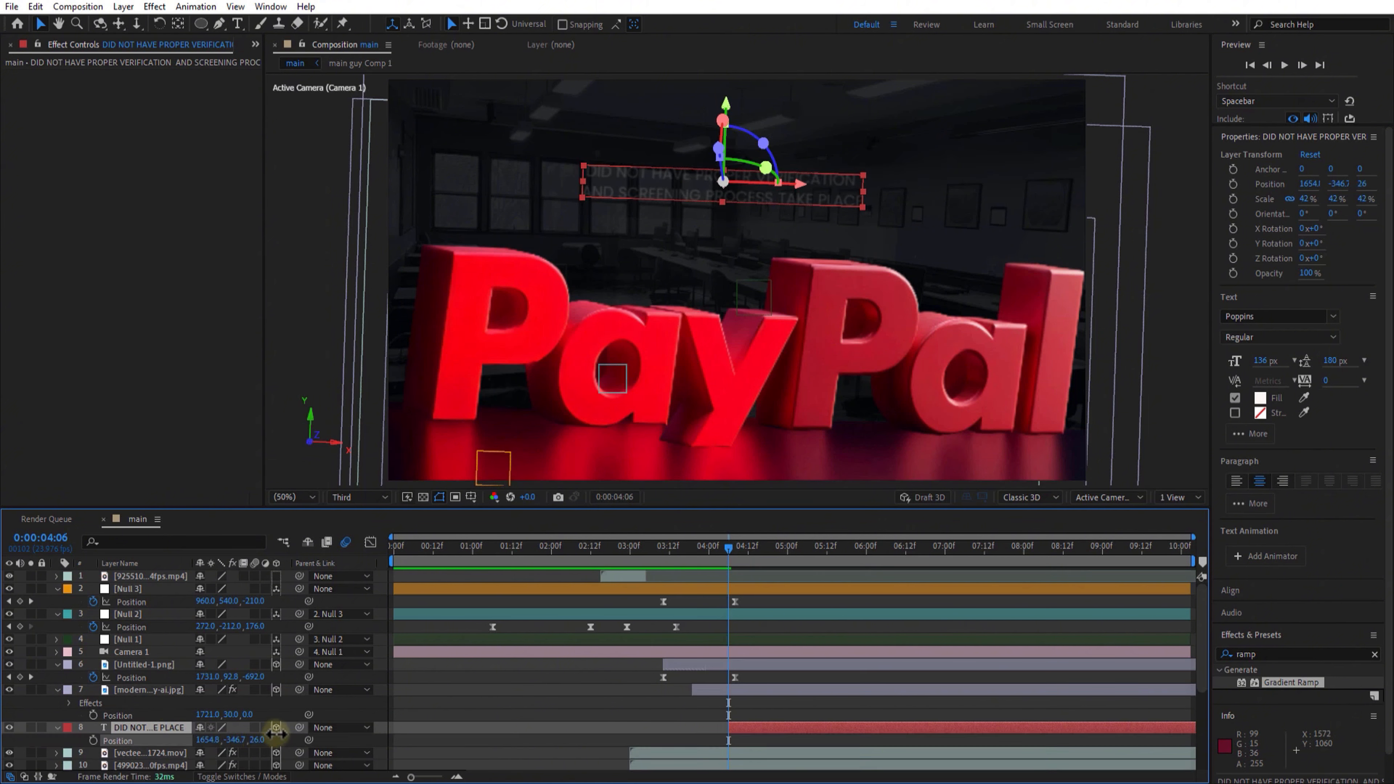
{"action": "left_click_drag", "start_coordinate": [276, 734], "coordinate": [209, 743]}
Tilt the text to a Z orientation of 350.7°, scale it to 55%, and position it at X 1780.3, Y -249.5
{"action": "left_click_drag", "start_coordinate": [721, 101], "coordinate": [814, 215]}
{"action": "left_click", "coordinate": [158, 730]}
{"action": "key", "text": "s"}
{"action": "left_click_drag", "start_coordinate": [218, 741], "coordinate": [175, 737]}
{"action": "key", "text": "p"}
{"action": "left_click_drag", "start_coordinate": [201, 740], "coordinate": [236, 733]}
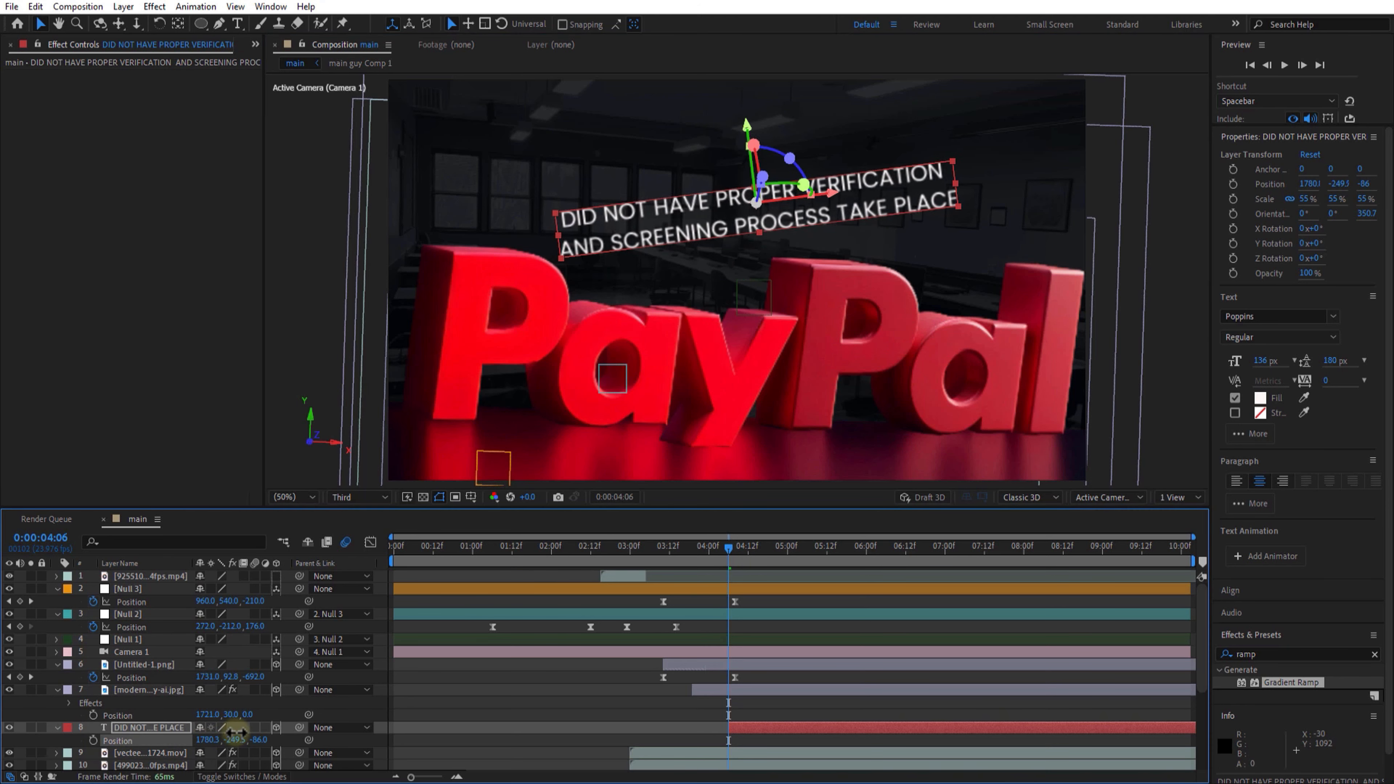
{"action": "left_click", "coordinate": [1016, 653]}
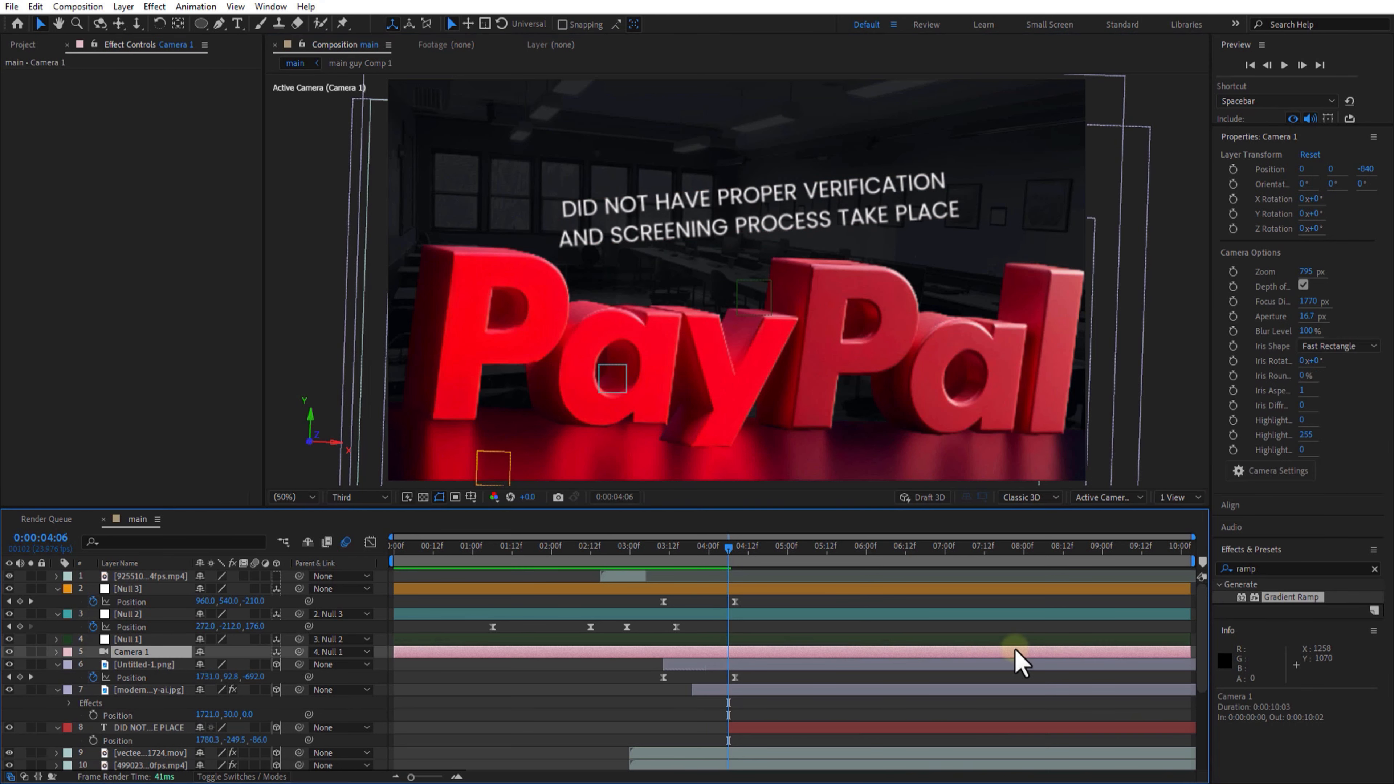
Find the glow effects and apply Deep Glow to the text layer
{"action": "double_click", "coordinate": [1282, 569]}
{"action": "key", "text": "BackSpace"}
{"action": "type", "text": "glow"}
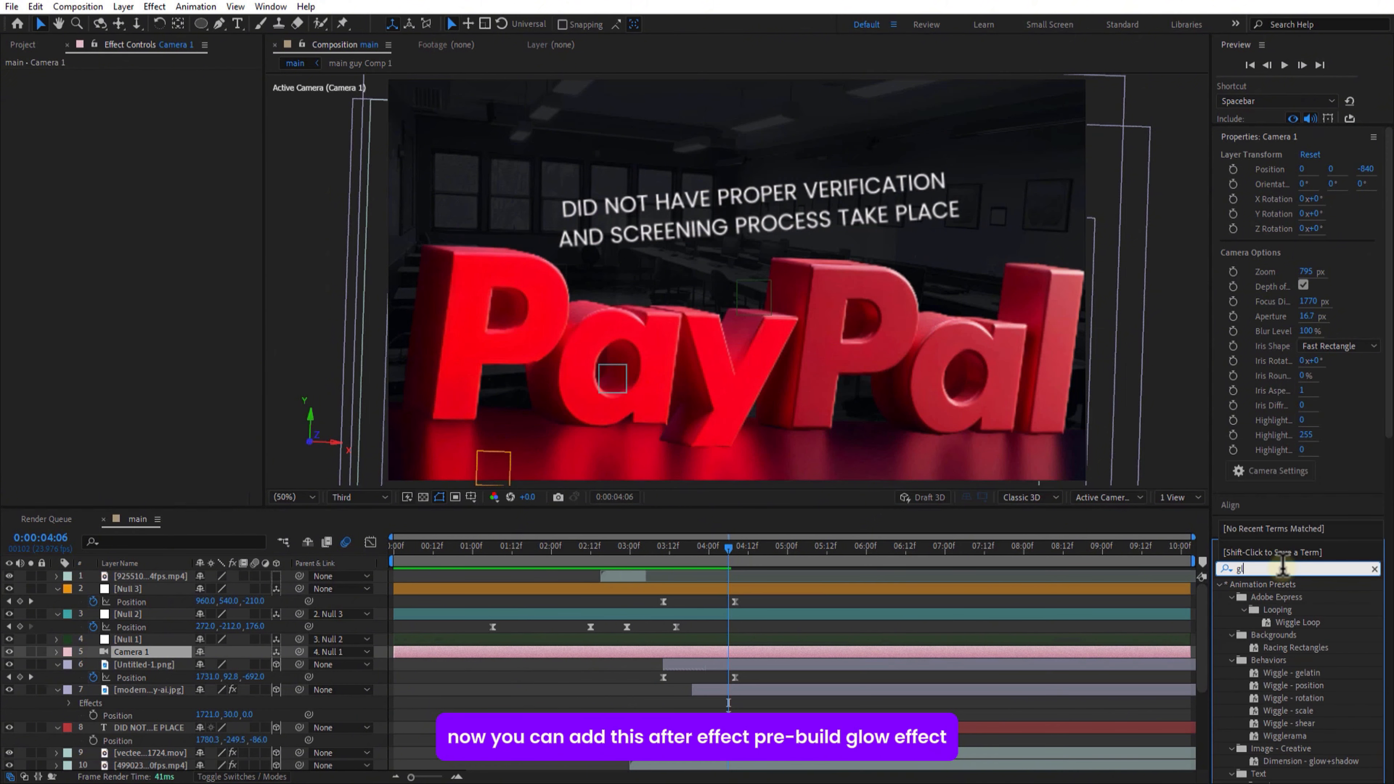
{"action": "scroll", "coordinate": [1368, 654], "scroll_direction": "down", "scroll_amount": 4}
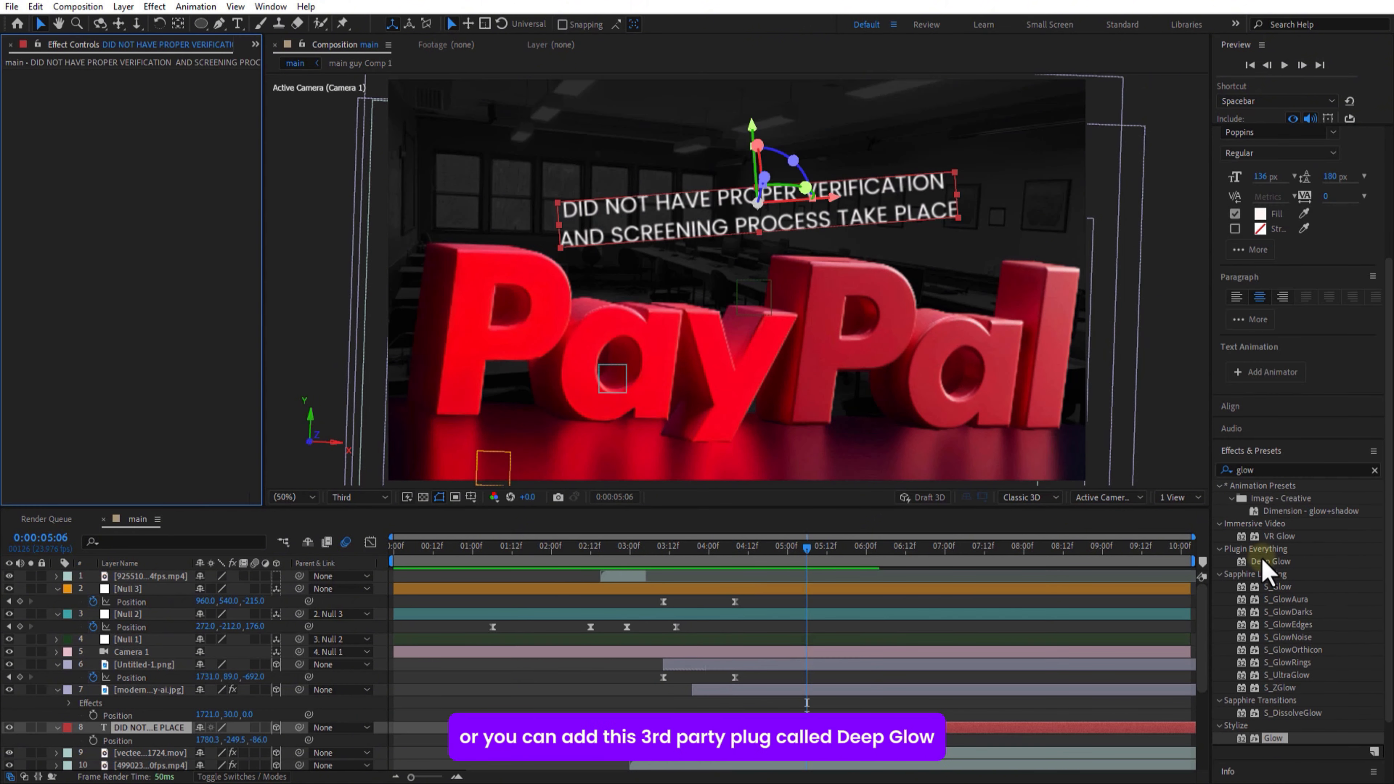
{"action": "left_click_drag", "start_coordinate": [1271, 561], "coordinate": [156, 729]}
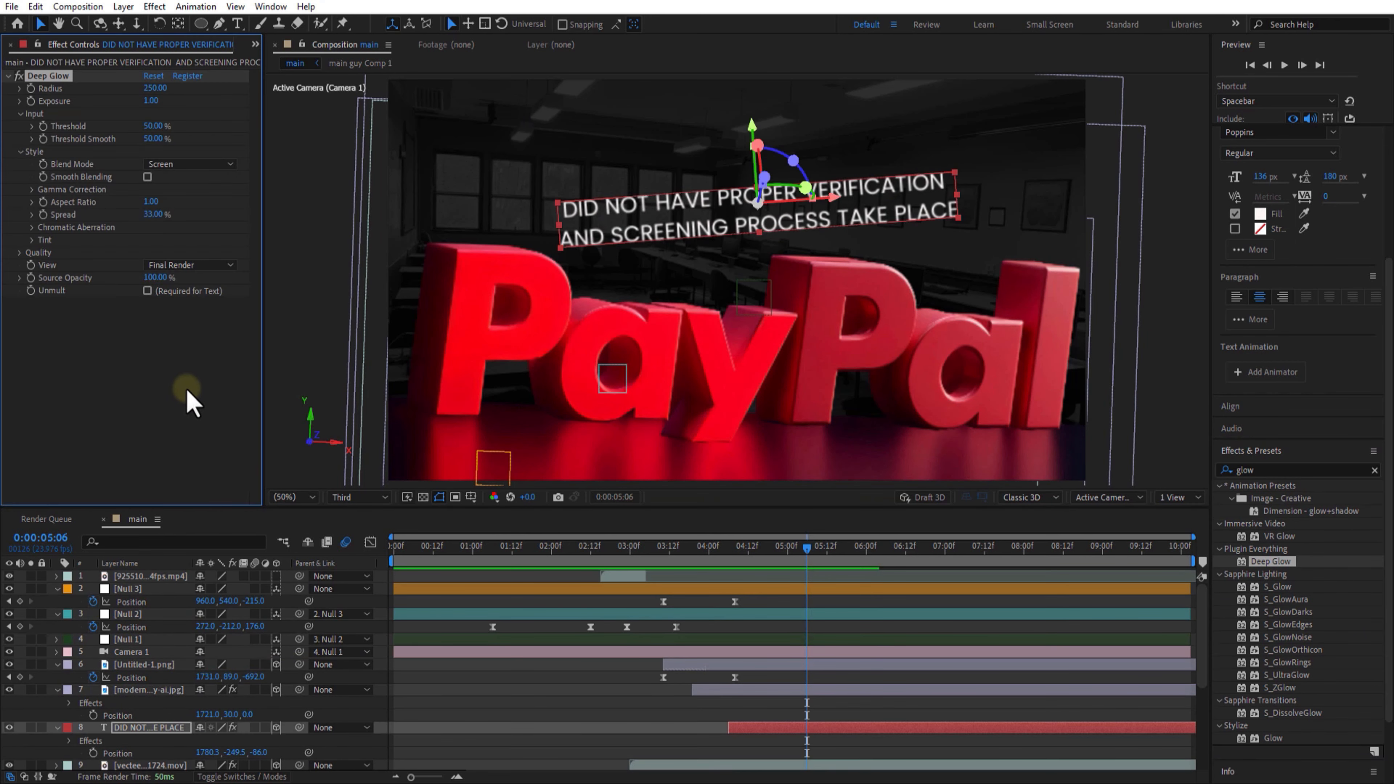
Enable Unmult for the text's Deep Glow and set its Exposure to 0.50
{"action": "left_click", "coordinate": [147, 290]}
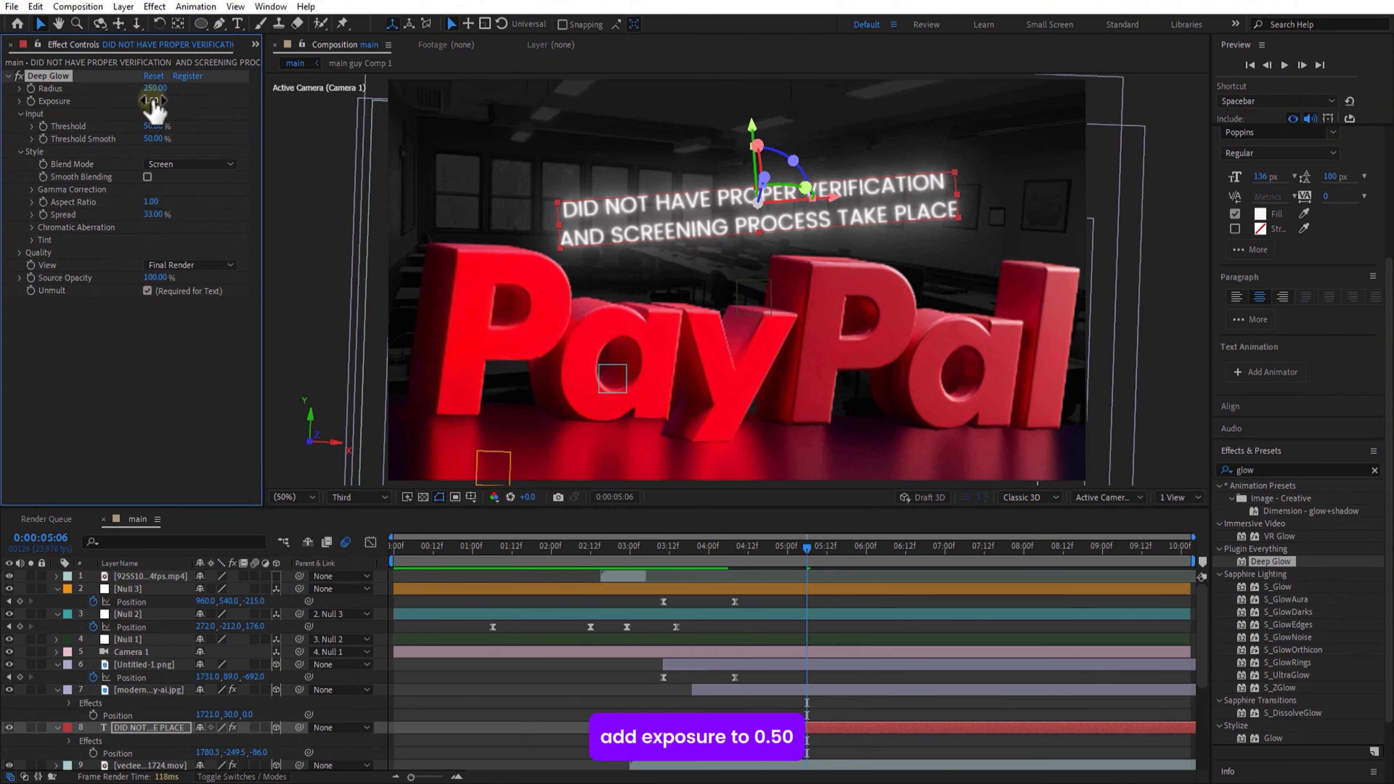
{"action": "type", "text": "0"}
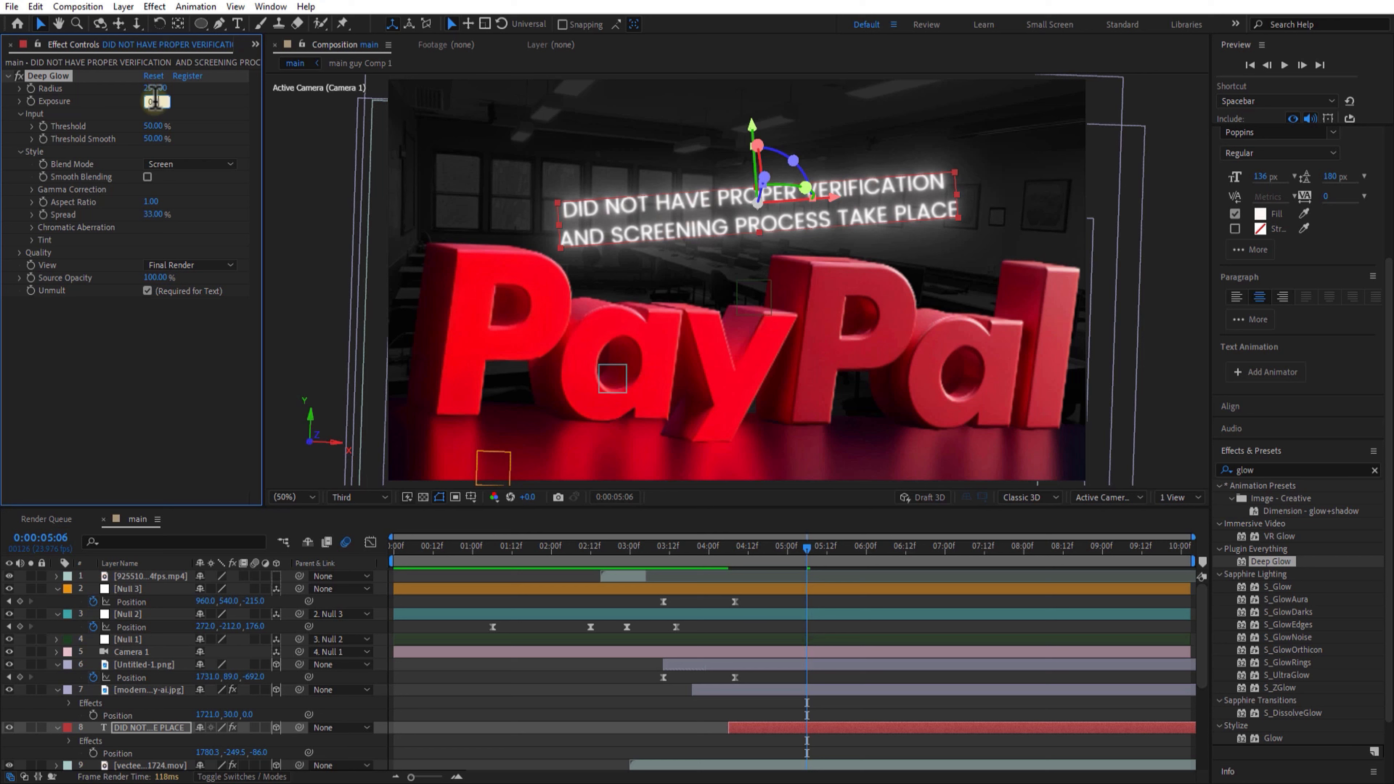
{"action": "left_click", "coordinate": [192, 100]}
Collapse the open properties of the PayPal image, office image, text, Null 3, Null 2 and bg 2 layers
{"action": "left_click", "coordinate": [57, 665]}
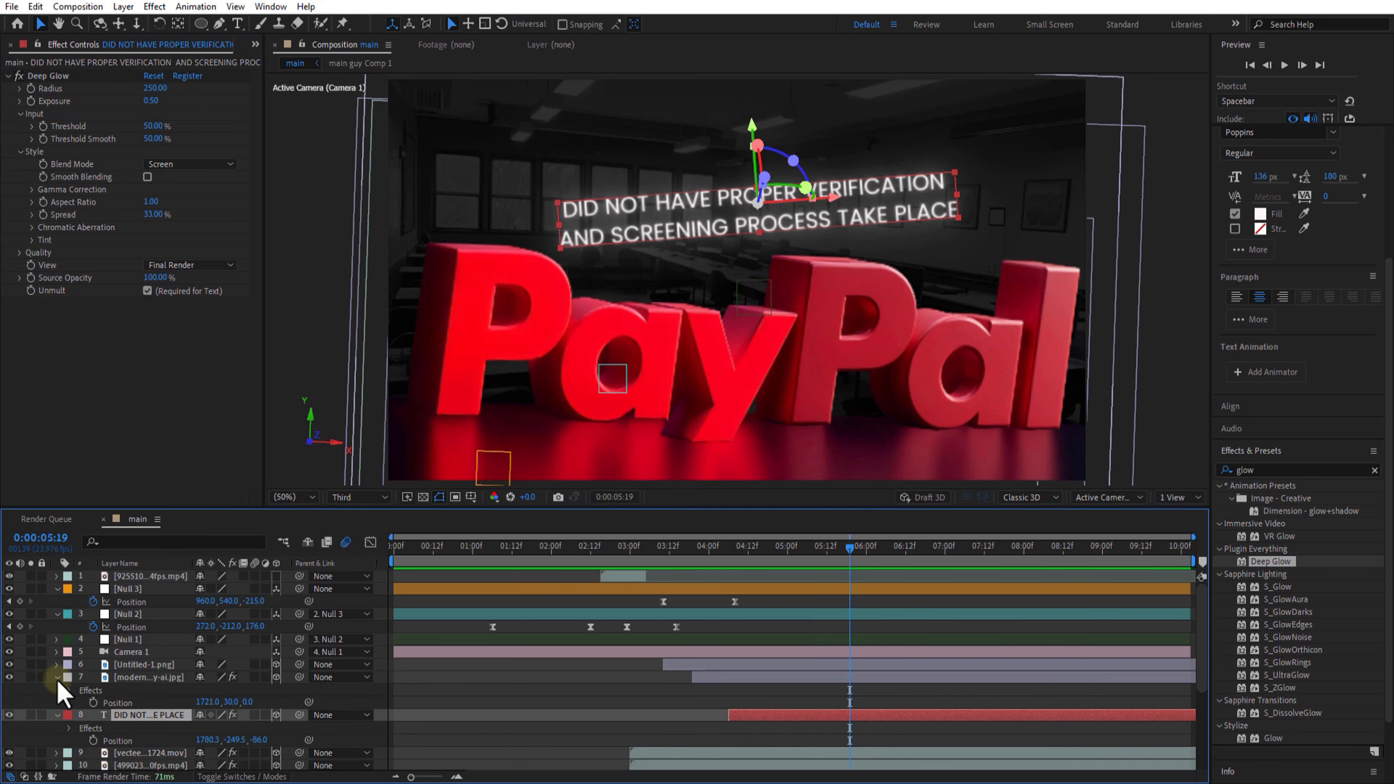
{"action": "left_click", "coordinate": [57, 678]}
{"action": "left_click", "coordinate": [57, 690]}
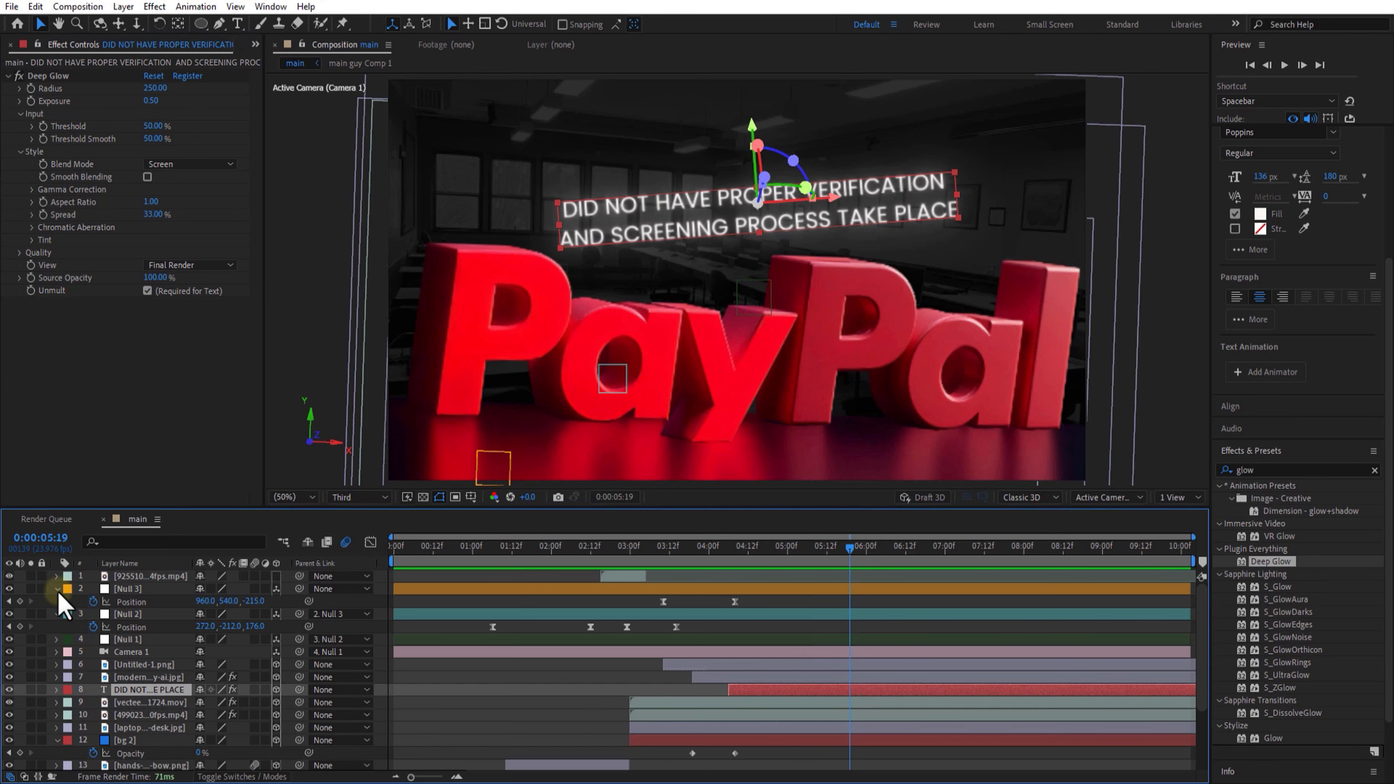
{"action": "left_click", "coordinate": [58, 589]}
{"action": "left_click", "coordinate": [57, 602]}
{"action": "left_click", "coordinate": [57, 716]}
Lower the text closer to the PayPal letters at 0:00:04:06, to X 1749.3, Y -152.5
{"action": "left_click_drag", "start_coordinate": [842, 553], "coordinate": [729, 571]}
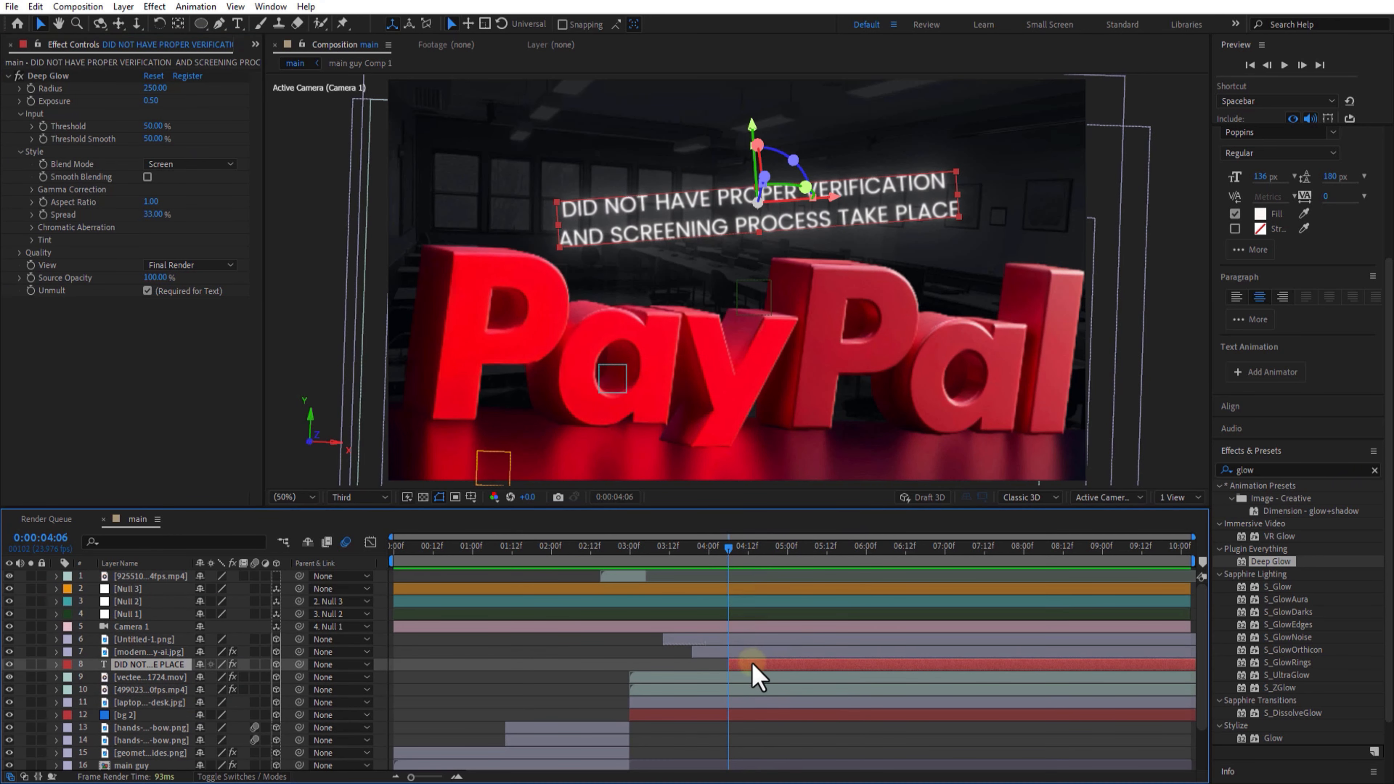
{"action": "key", "text": "p"}
{"action": "mouse_move", "coordinate": [237, 677]}
{"action": "left_mouse_down"}
{"action": "mouse_move", "coordinate": [269, 677]}
{"action": "mouse_move", "coordinate": [246, 677]}
{"action": "left_mouse_up"}
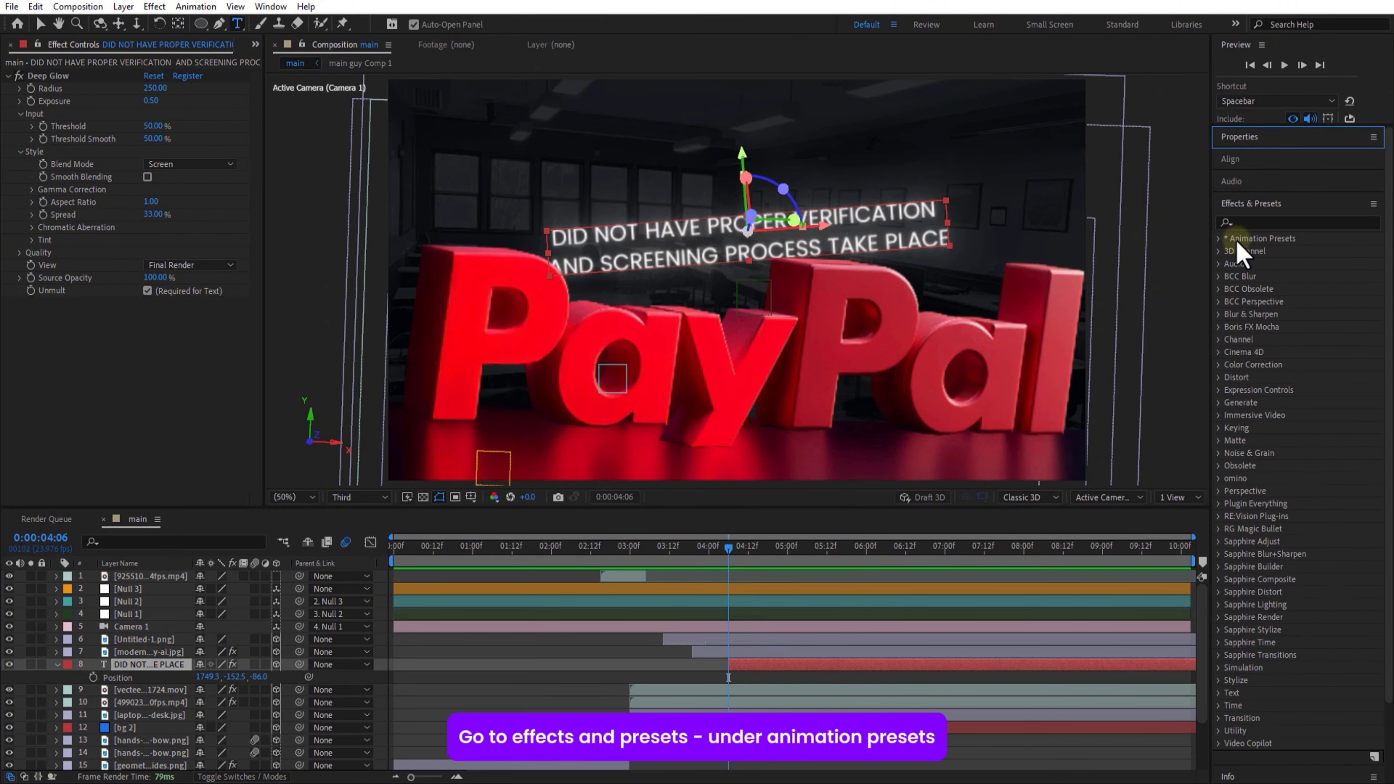
Apply the Fade Up Characters text animation preset to the glowing text layer from 0:00:04:06 and preview the reveal
{"action": "left_click", "coordinate": [1219, 238]}
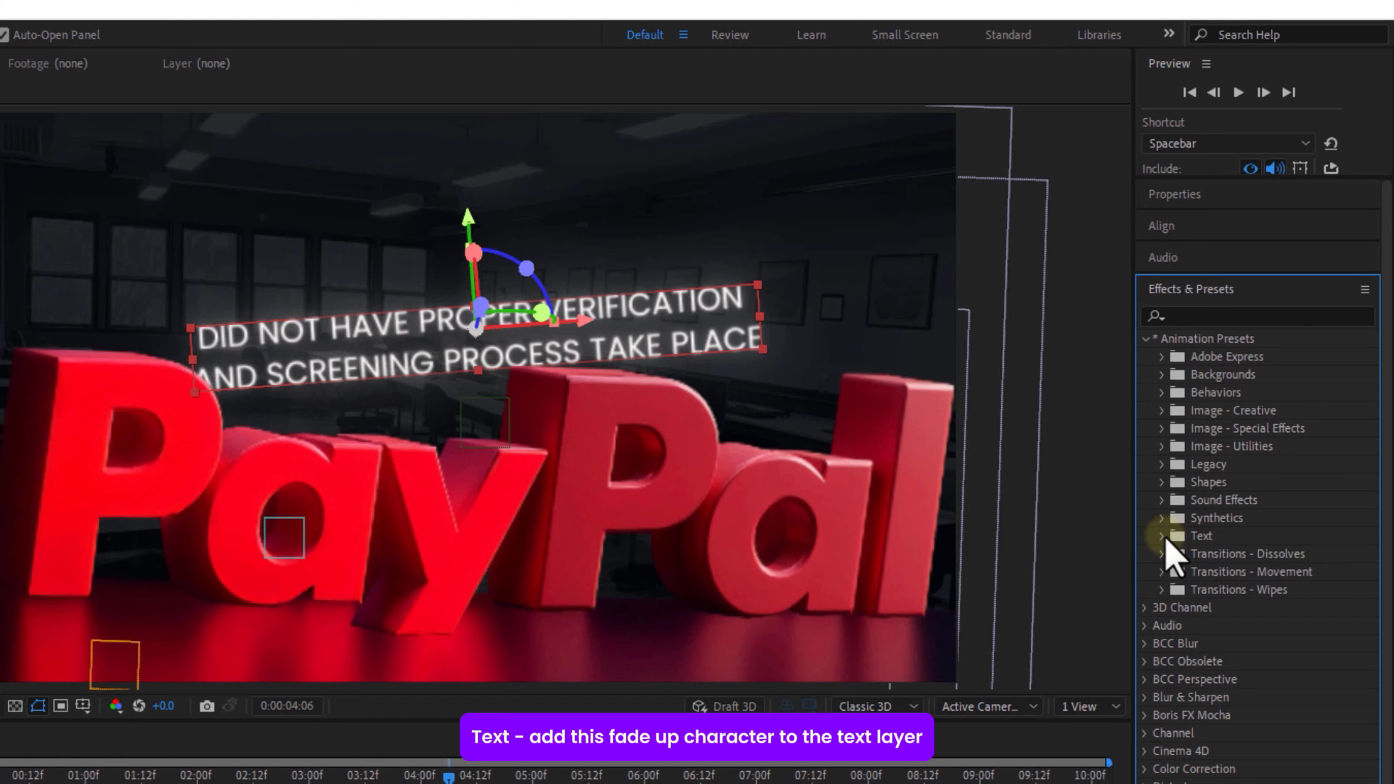
{"action": "left_click", "coordinate": [1163, 536]}
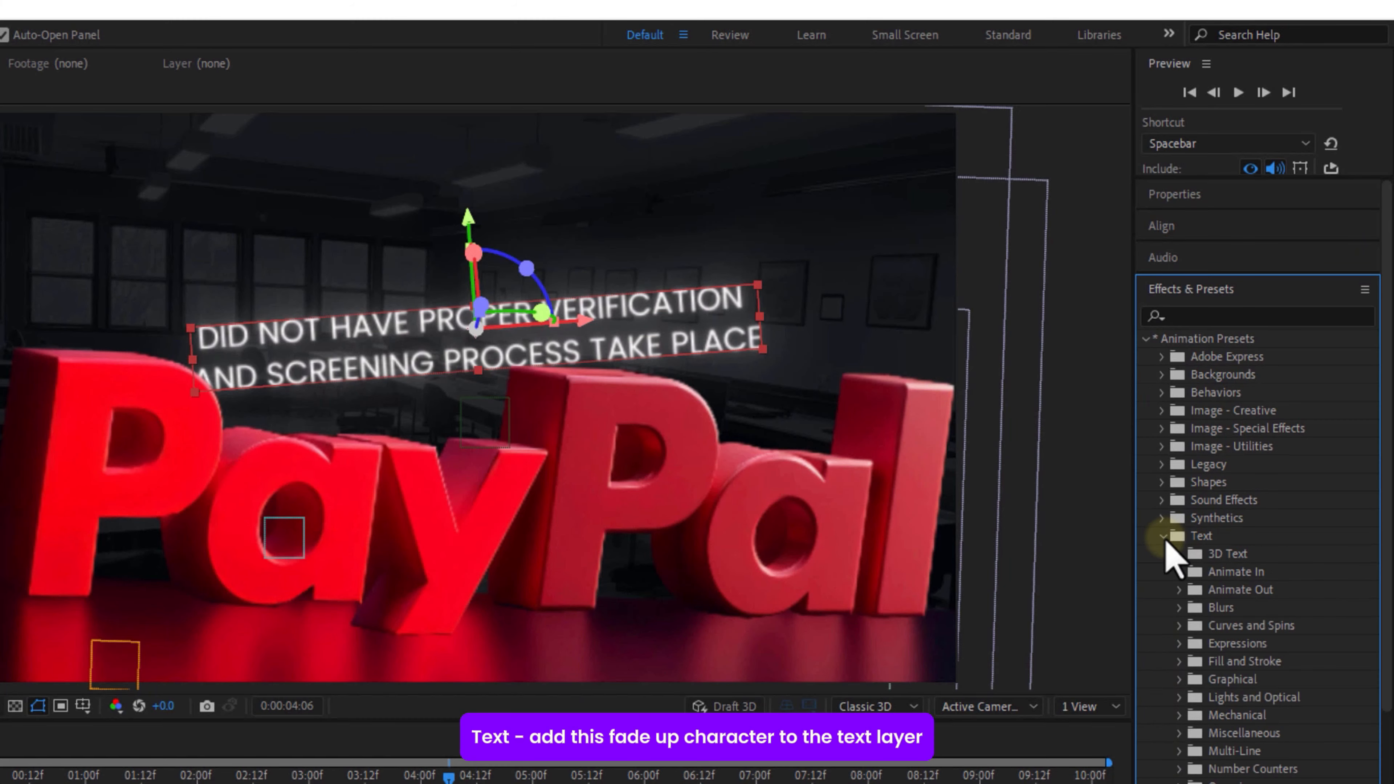
{"action": "left_click", "coordinate": [1179, 572]}
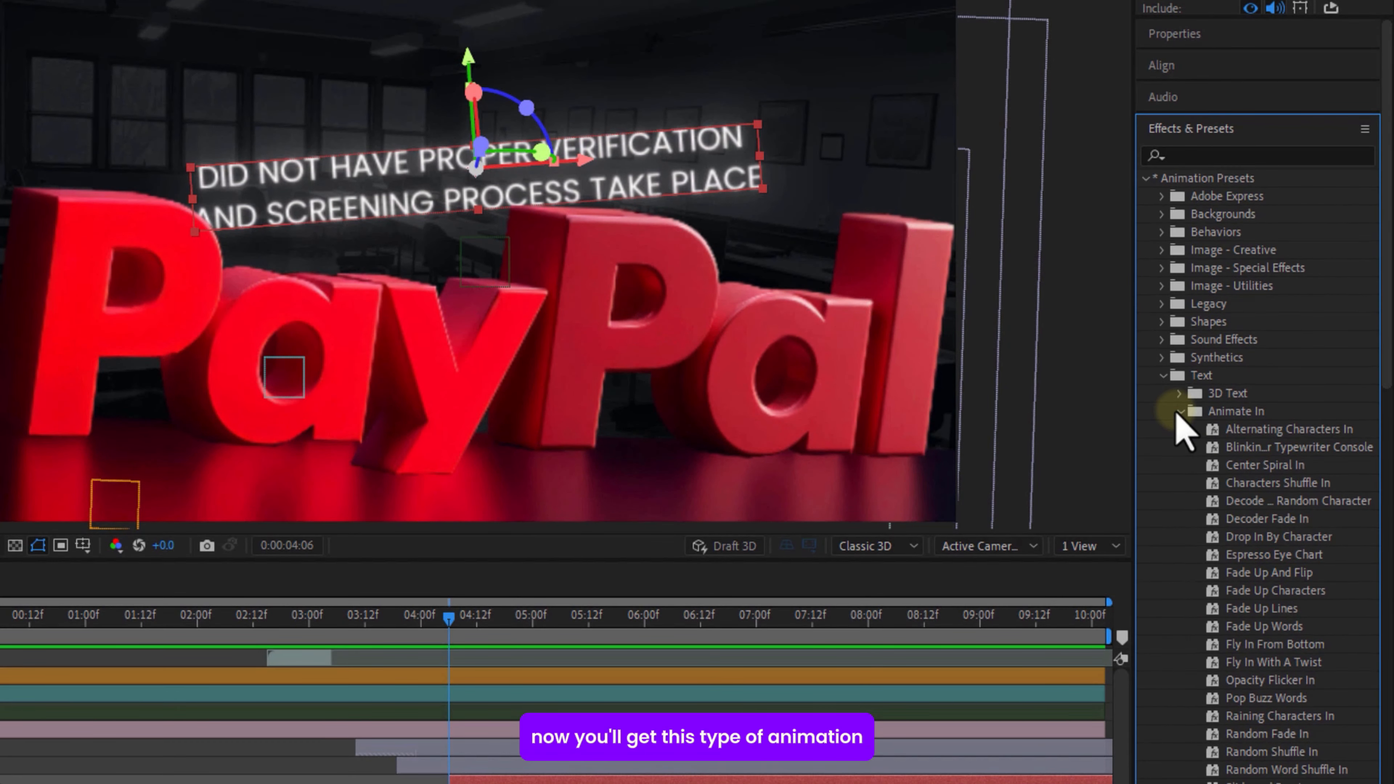
{"action": "left_click_drag", "start_coordinate": [1263, 591], "coordinate": [521, 783]}
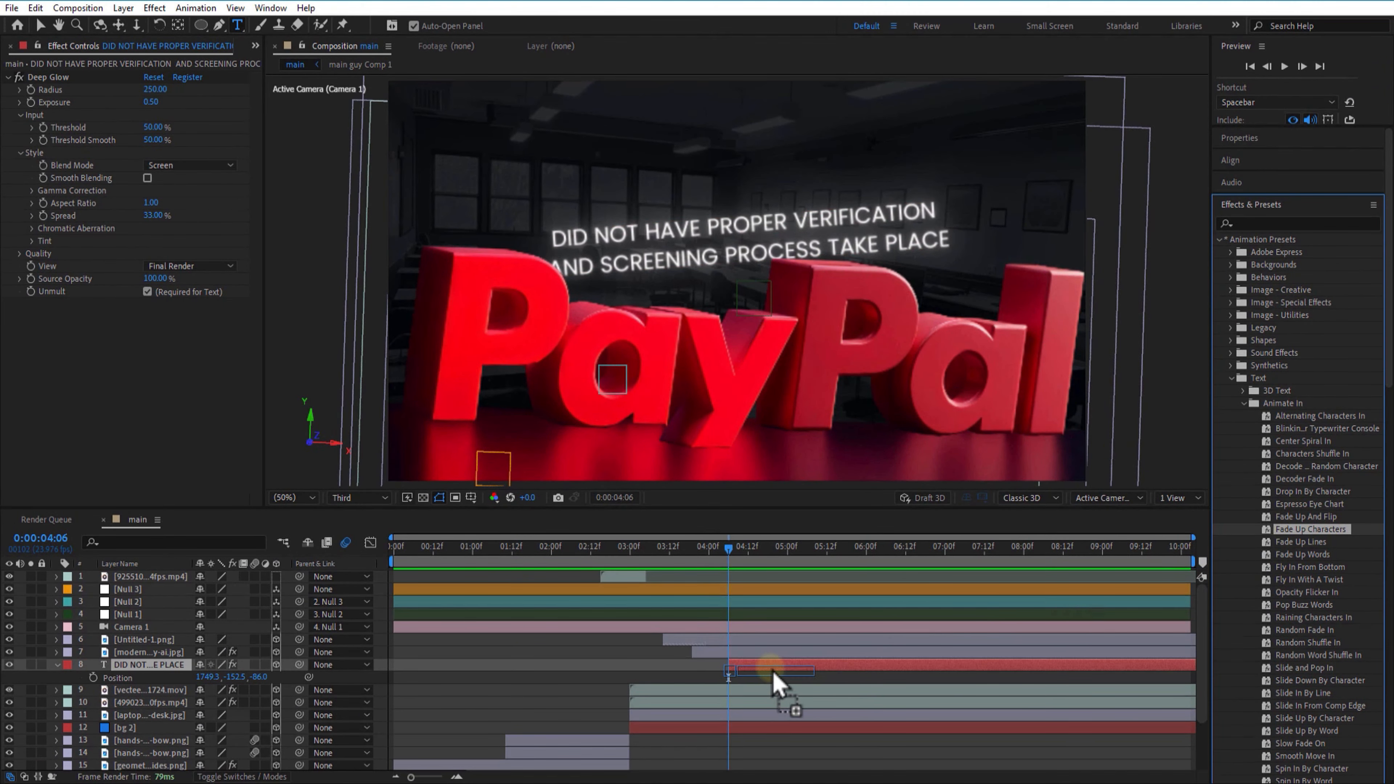
{"action": "left_click_drag", "start_coordinate": [774, 671], "coordinate": [775, 667]}
{"action": "key", "text": "space"}
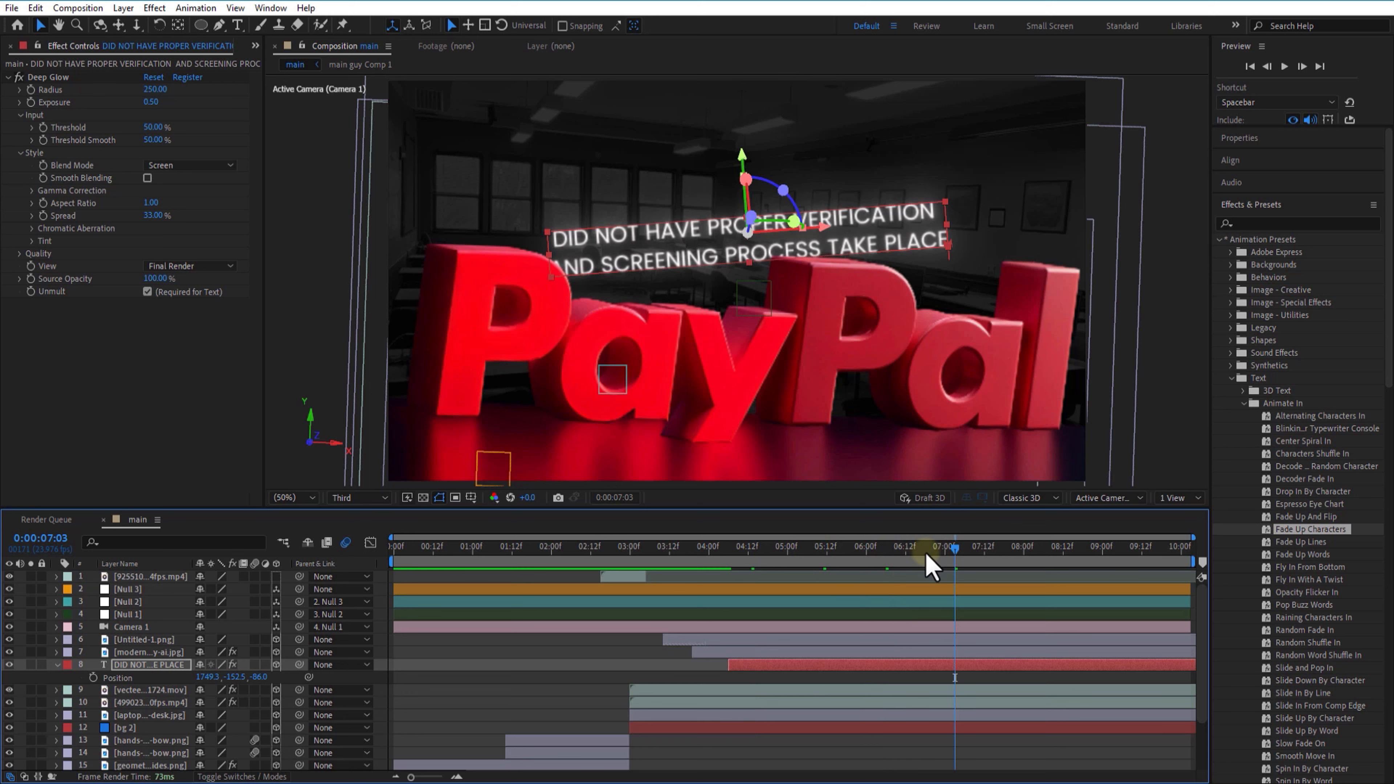
{"action": "key", "text": "space"}
Extend Null 3's position animation with a hold keyframe near 0:00:04:09 and a Z position of -260 at 0:00:06:06
{"action": "left_click", "coordinate": [132, 590]}
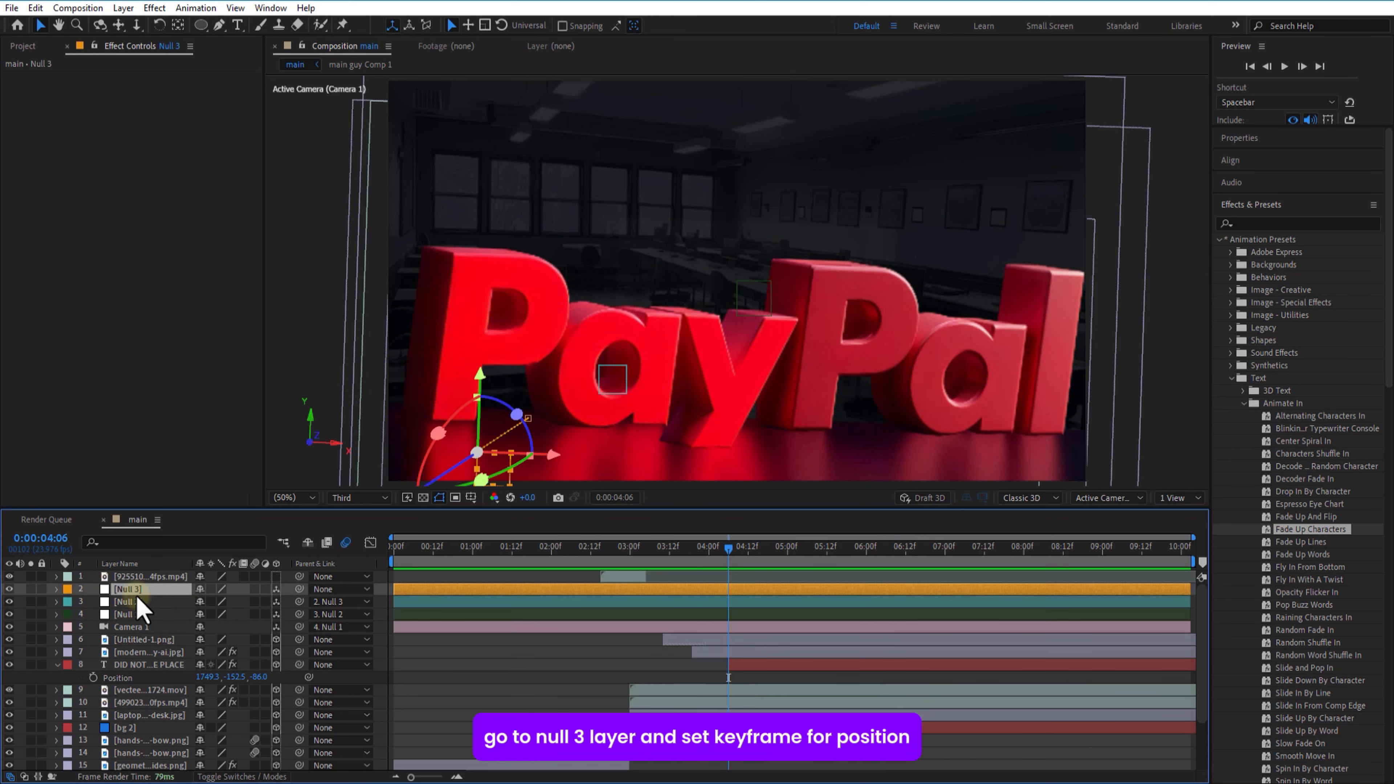
{"action": "key", "text": "p"}
{"action": "left_click_drag", "start_coordinate": [727, 546], "coordinate": [737, 565]}
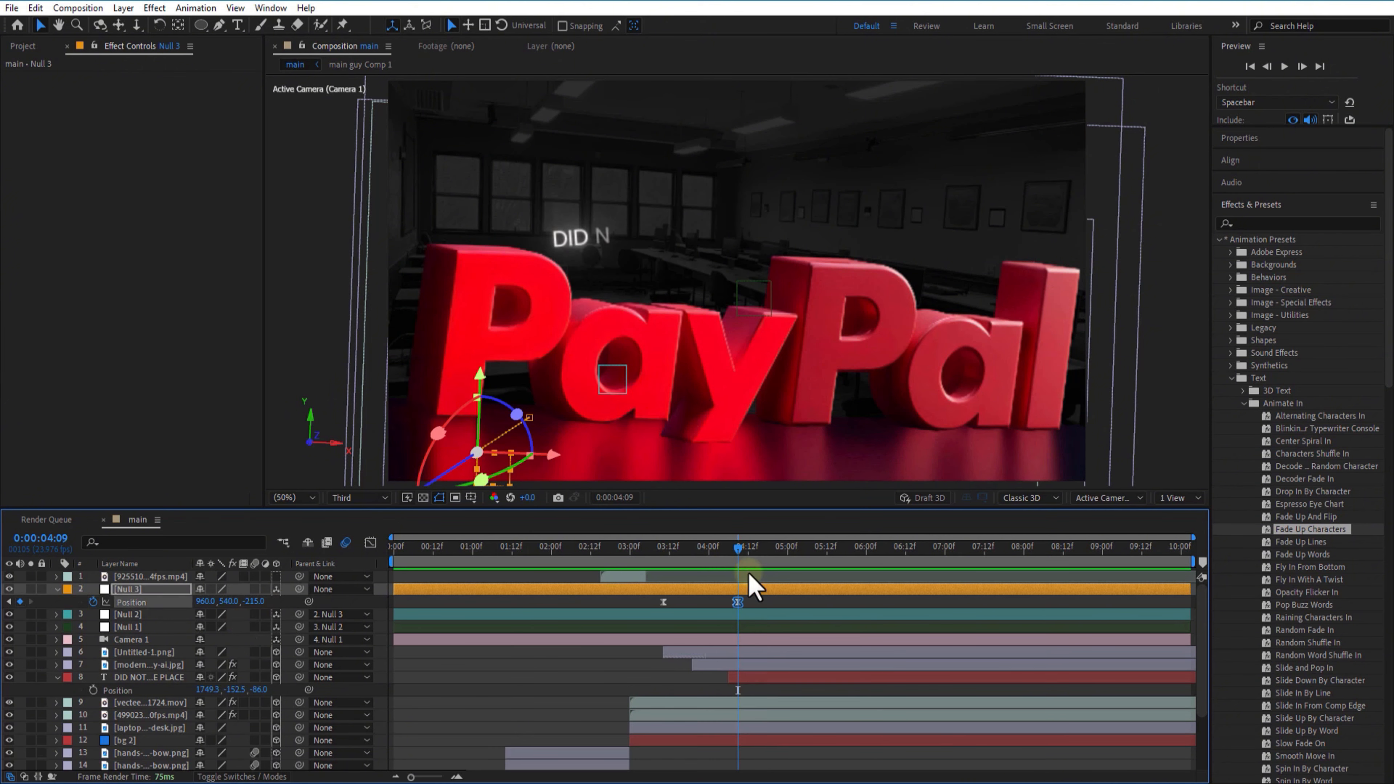
{"action": "key", "text": "Page_Down"}
{"action": "left_click_drag", "start_coordinate": [775, 559], "coordinate": [882, 574]}
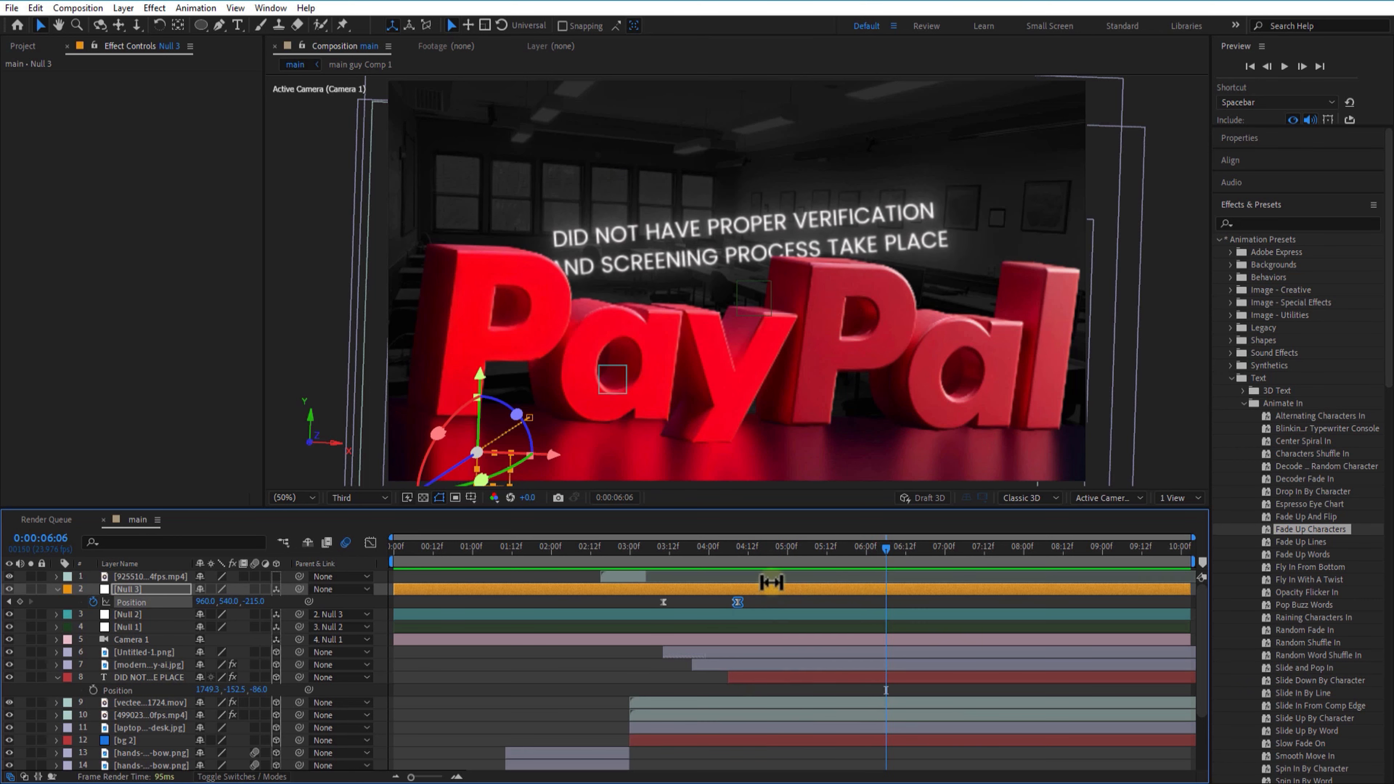
{"action": "left_click_drag", "start_coordinate": [262, 609], "coordinate": [235, 611]}
{"action": "left_click_drag", "start_coordinate": [874, 550], "coordinate": [894, 626]}
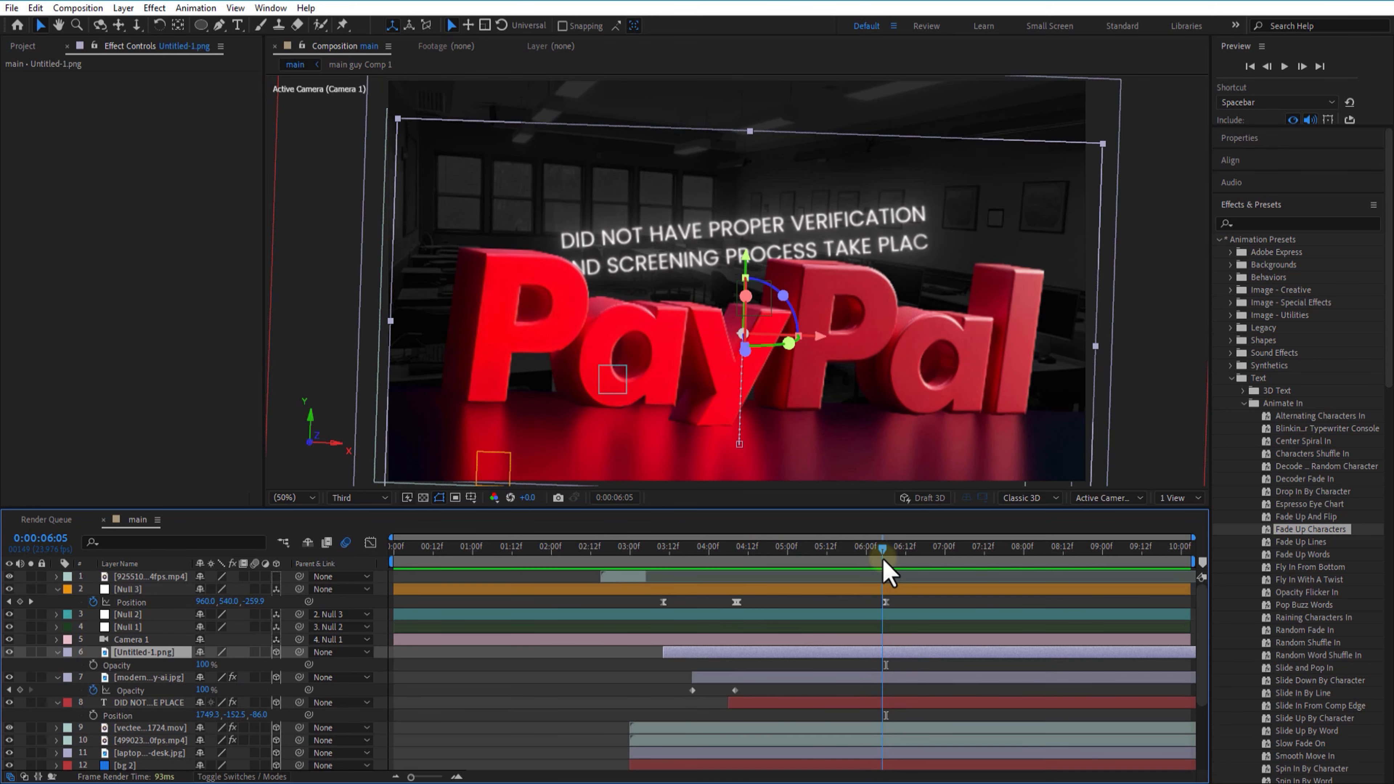
Keyframe Null 3's Z Rotation from 0° at 0:00:06:06 to 60° at 0:00:07:00, and shift both keyframes one frame later
{"action": "left_click", "coordinate": [141, 592]}
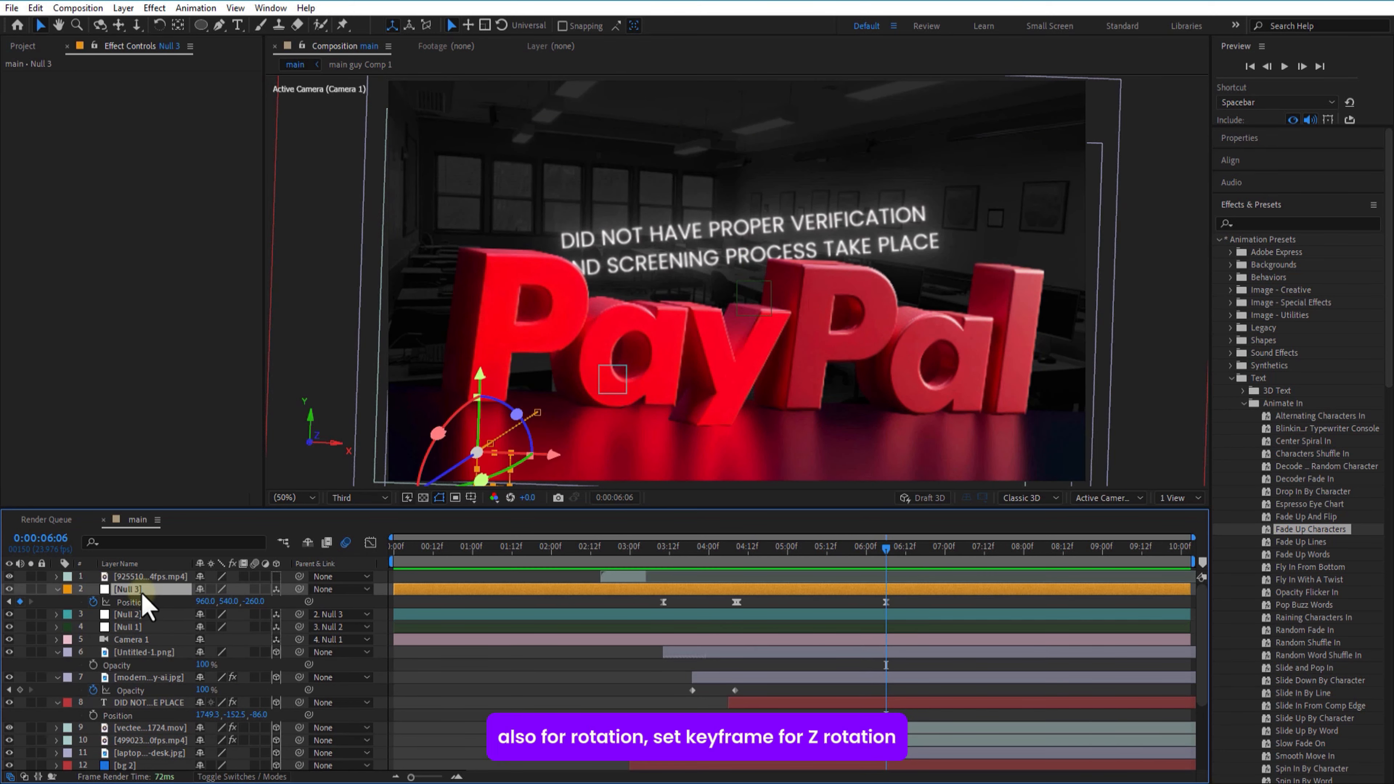
{"action": "key", "text": "r"}
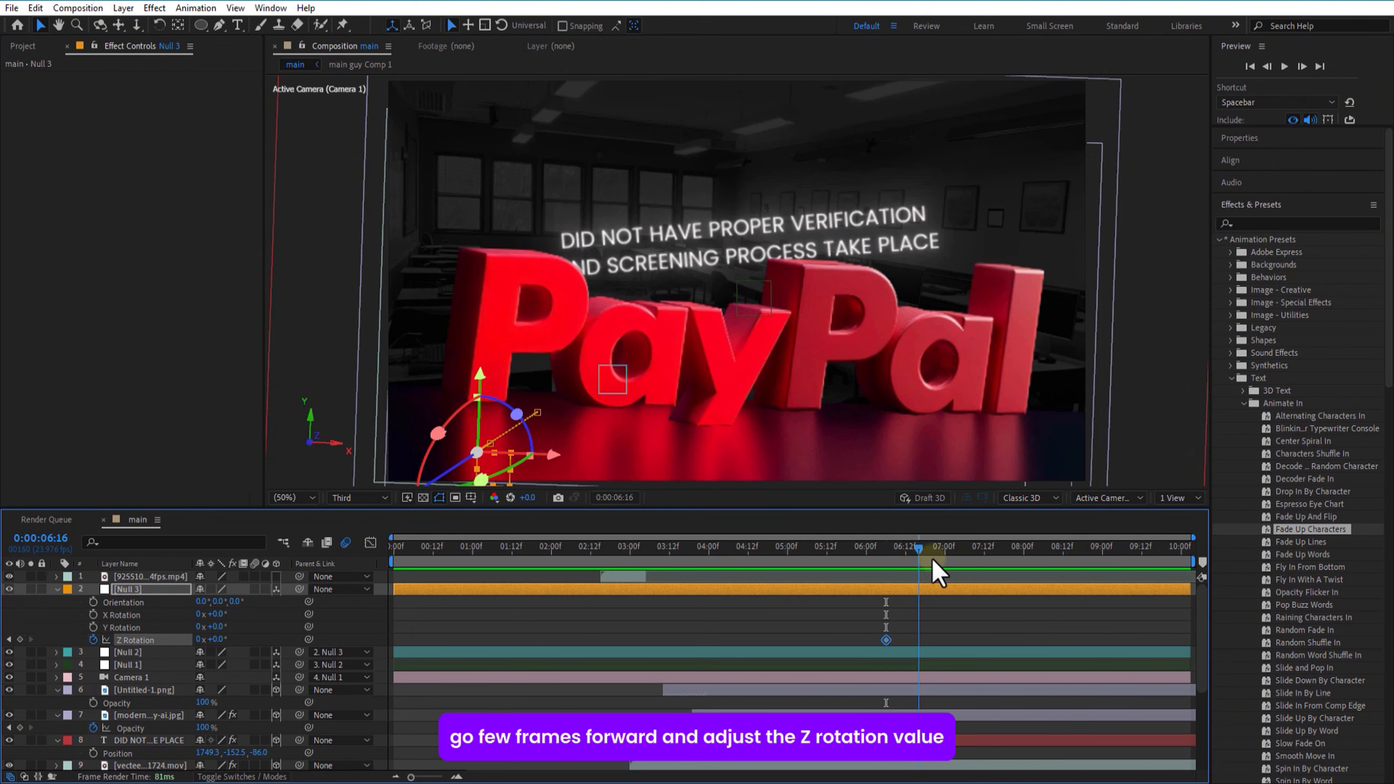
{"action": "left_click_drag", "start_coordinate": [933, 561], "coordinate": [943, 563]}
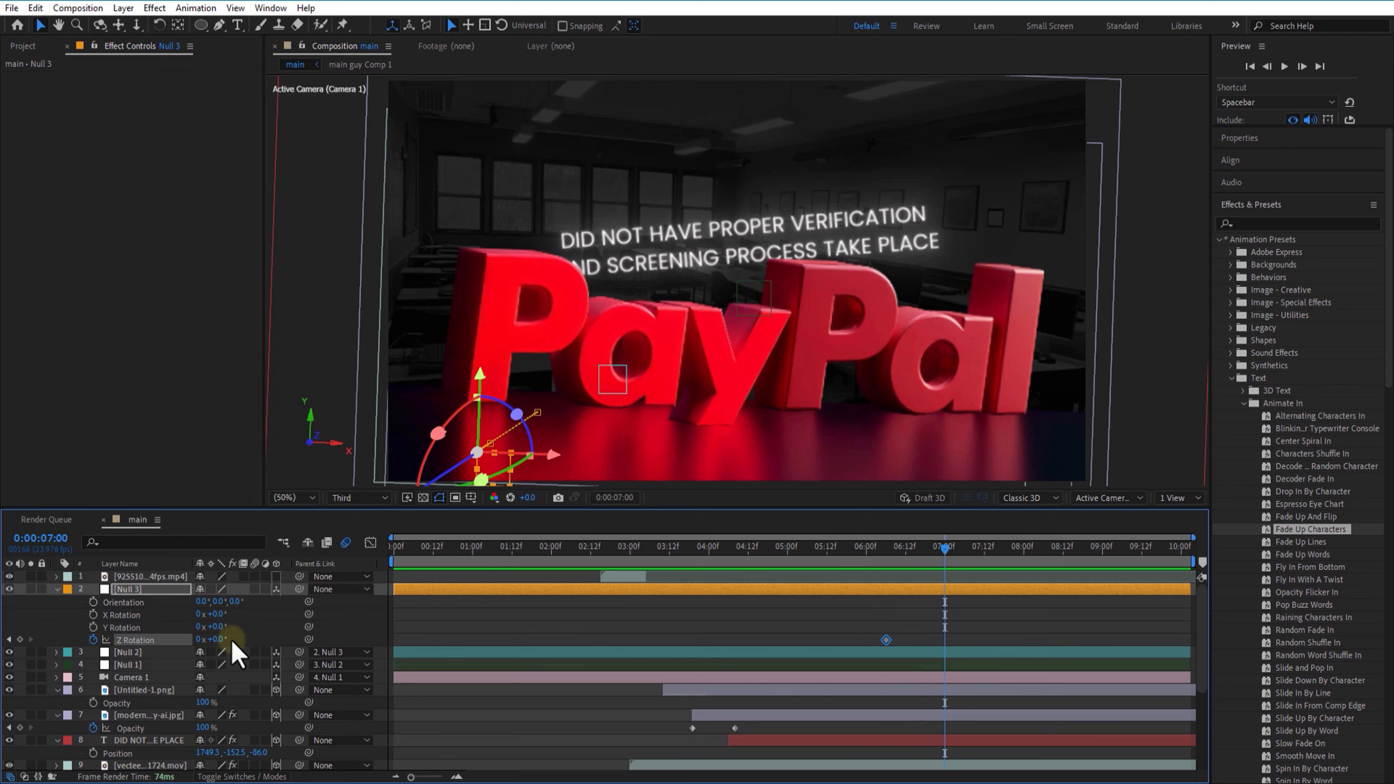
{"action": "left_click_drag", "start_coordinate": [220, 639], "coordinate": [261, 636]}
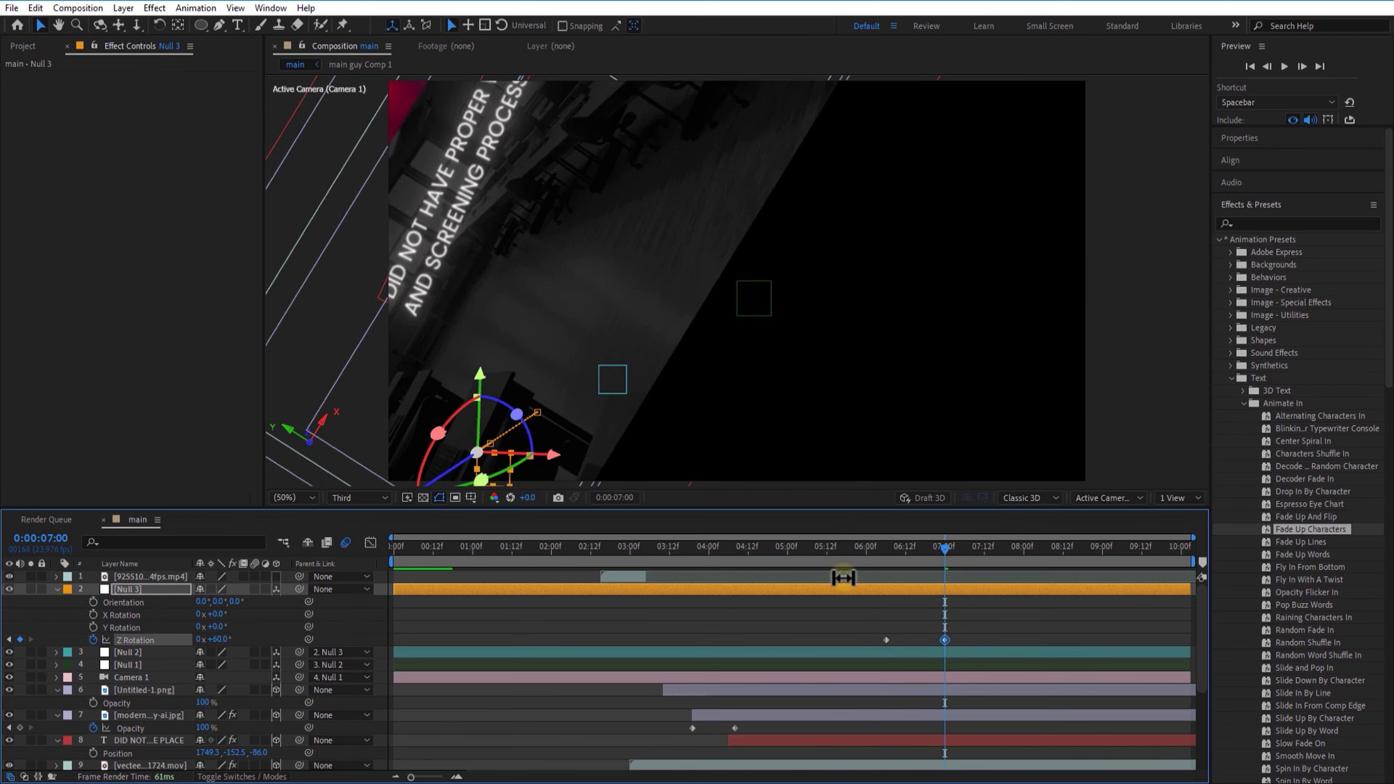
{"action": "left_click_drag", "start_coordinate": [937, 556], "coordinate": [884, 572]}
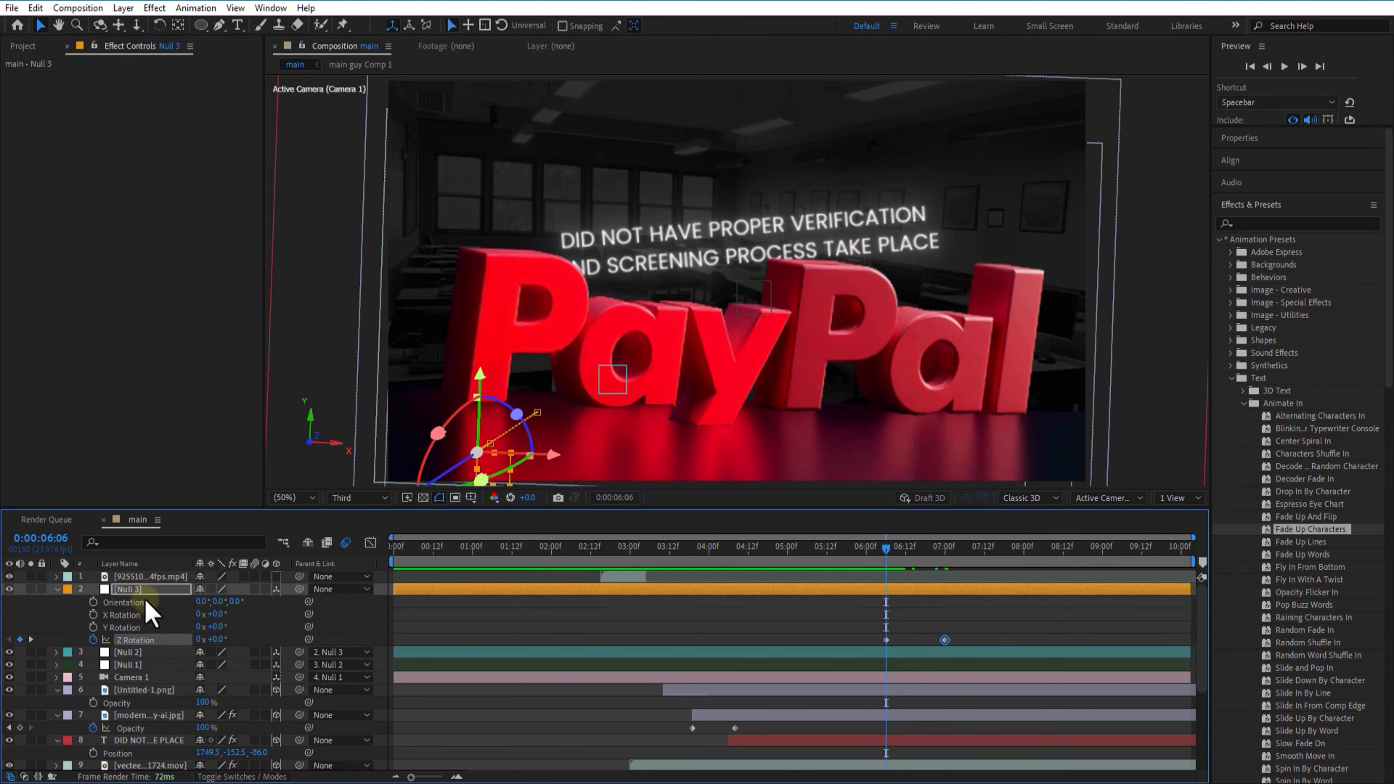
{"action": "key", "text": "u"}
{"action": "left_click", "coordinate": [134, 615]}
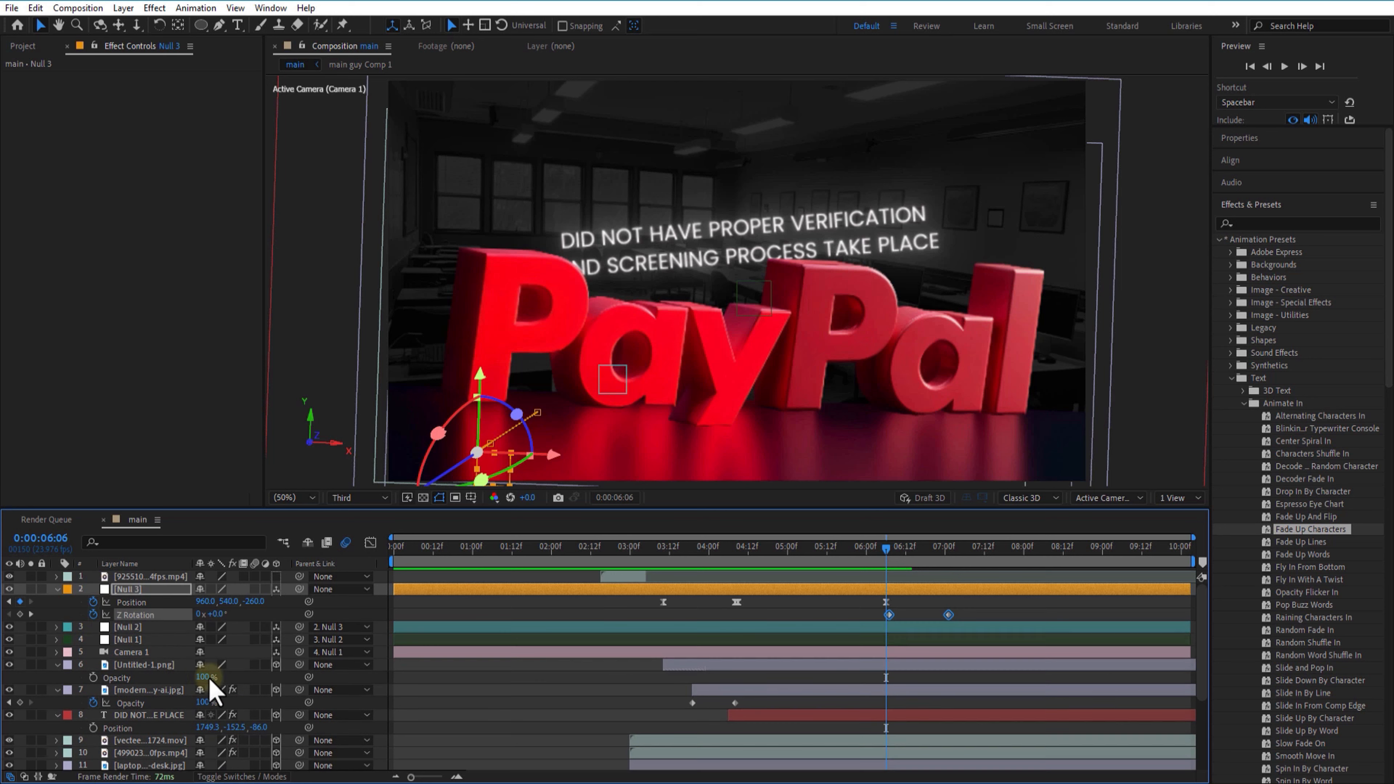
Keyframe the text layer's position from 1749.3, -188.5, -97 at 0:00:05:19 to 1749.3, -188.5, -9 at 0:00:06:07
{"action": "left_click", "coordinate": [149, 715]}
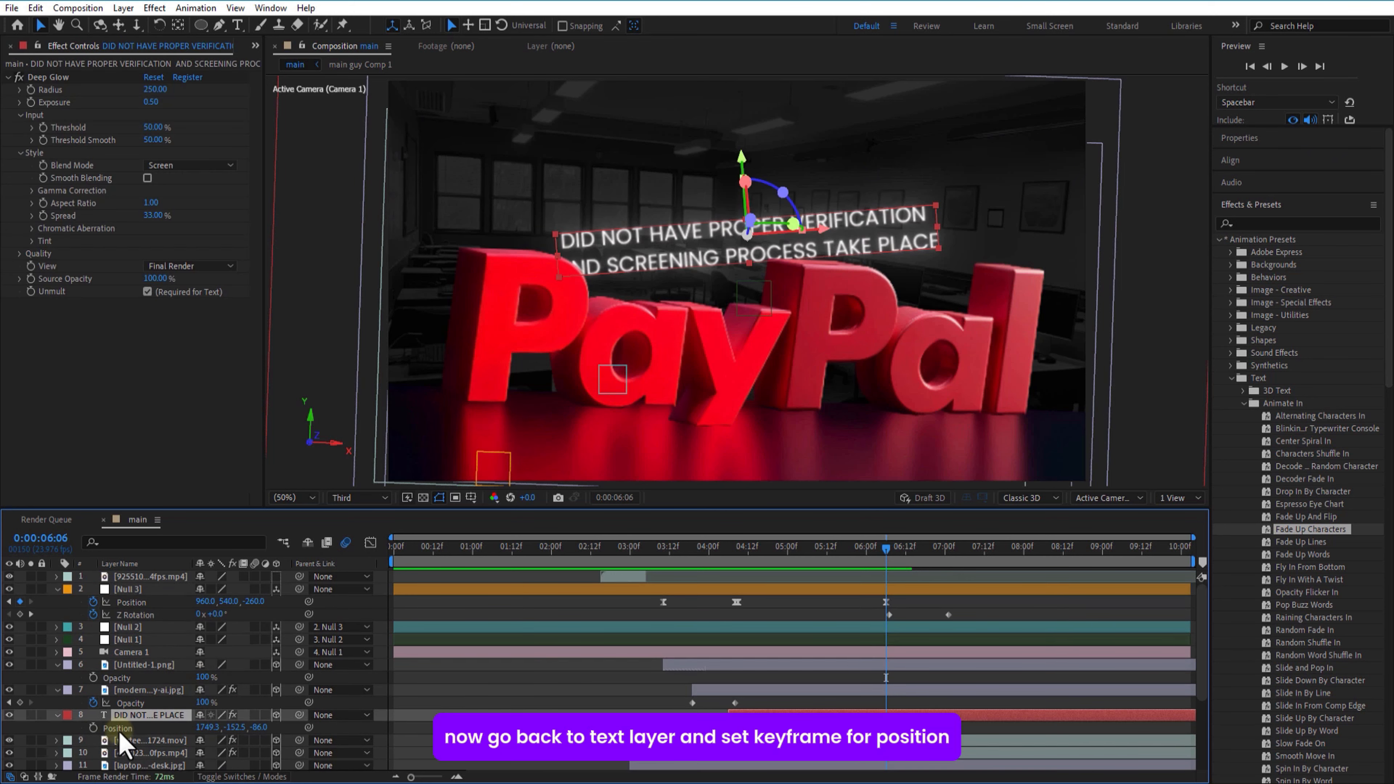
{"action": "left_click", "coordinate": [93, 728]}
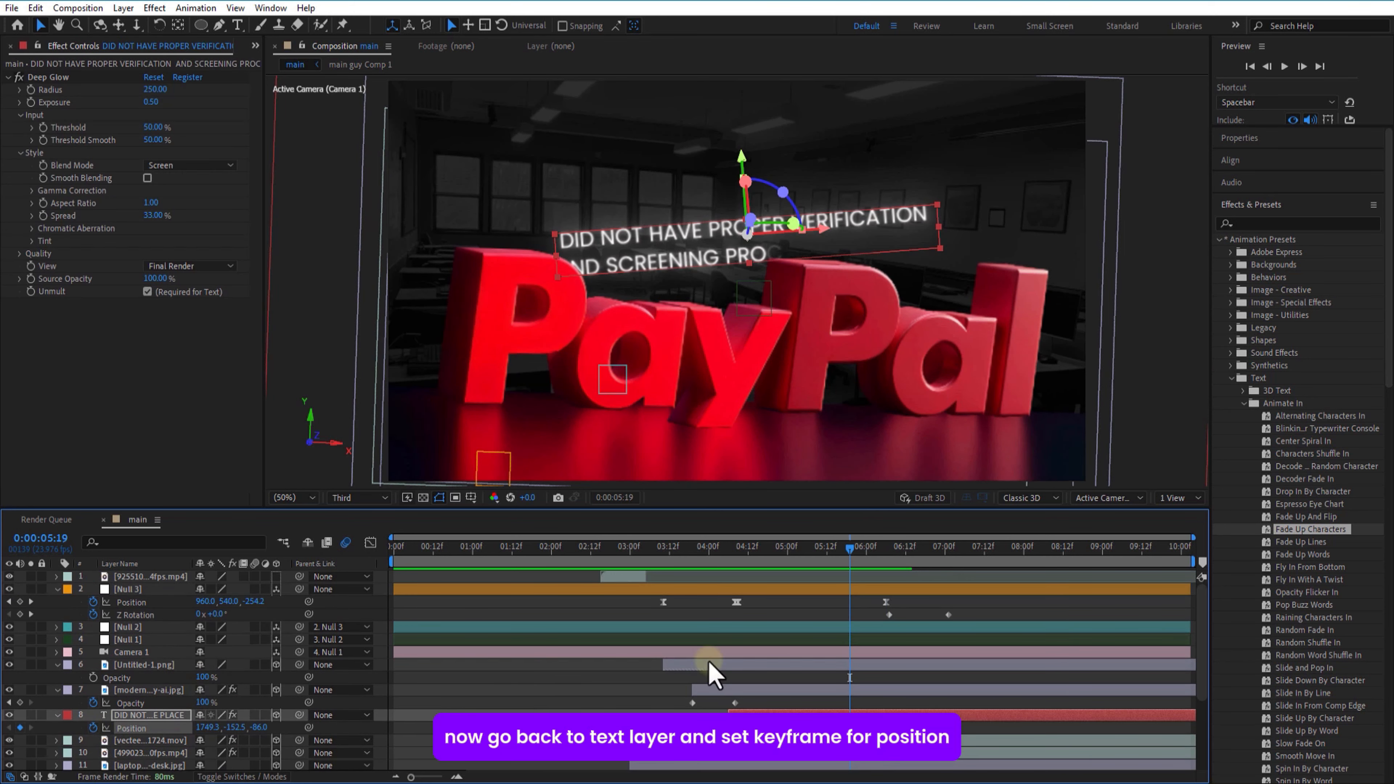
{"action": "left_click", "coordinate": [880, 565]}
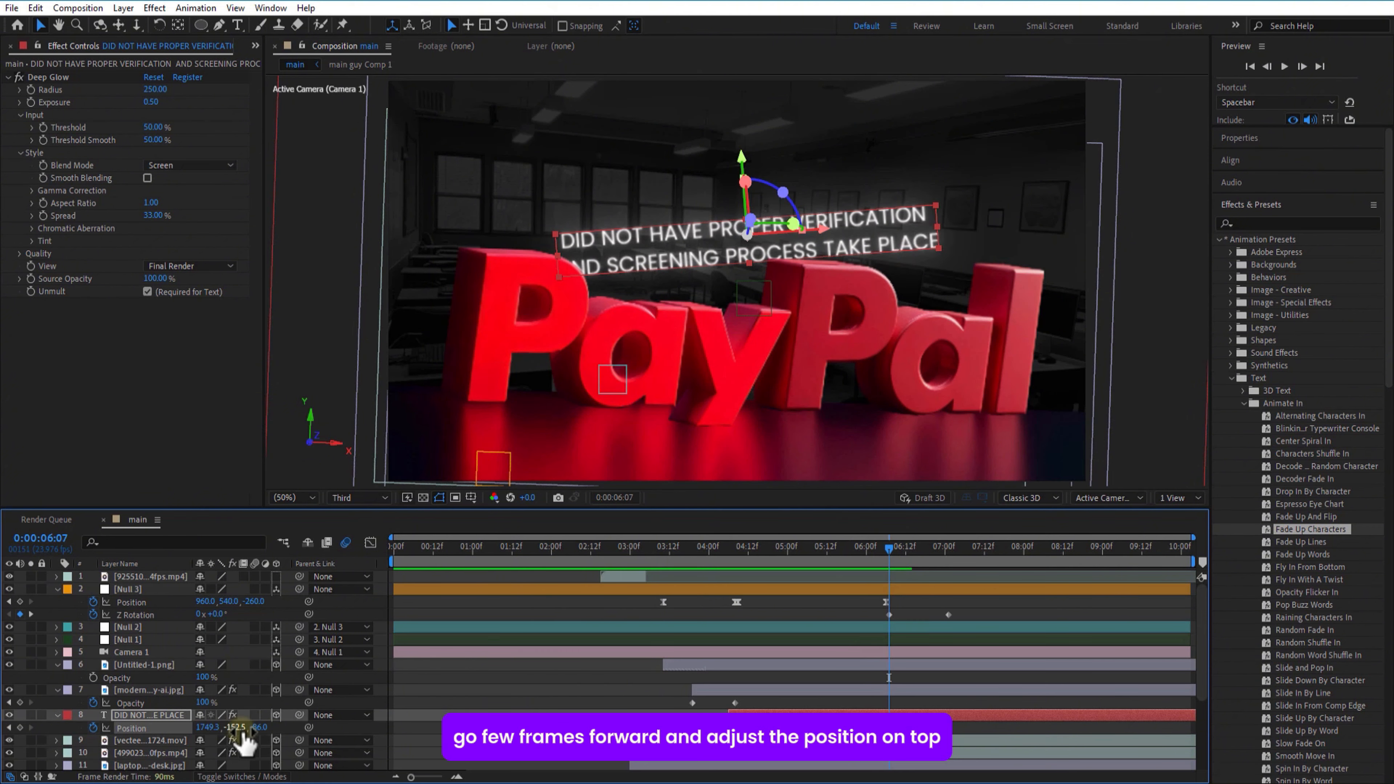
{"action": "left_click_drag", "start_coordinate": [237, 729], "coordinate": [206, 730]}
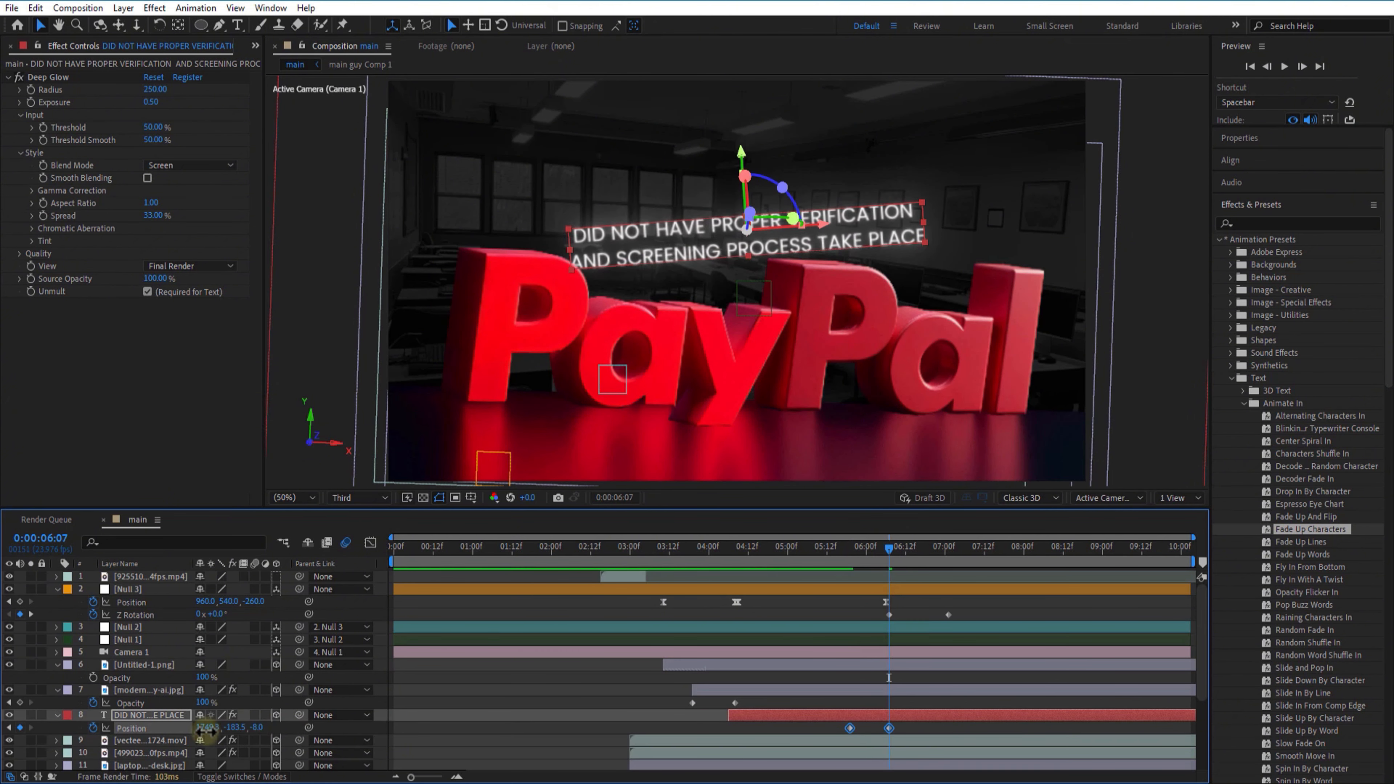
{"action": "left_click_drag", "start_coordinate": [887, 565], "coordinate": [872, 601]}
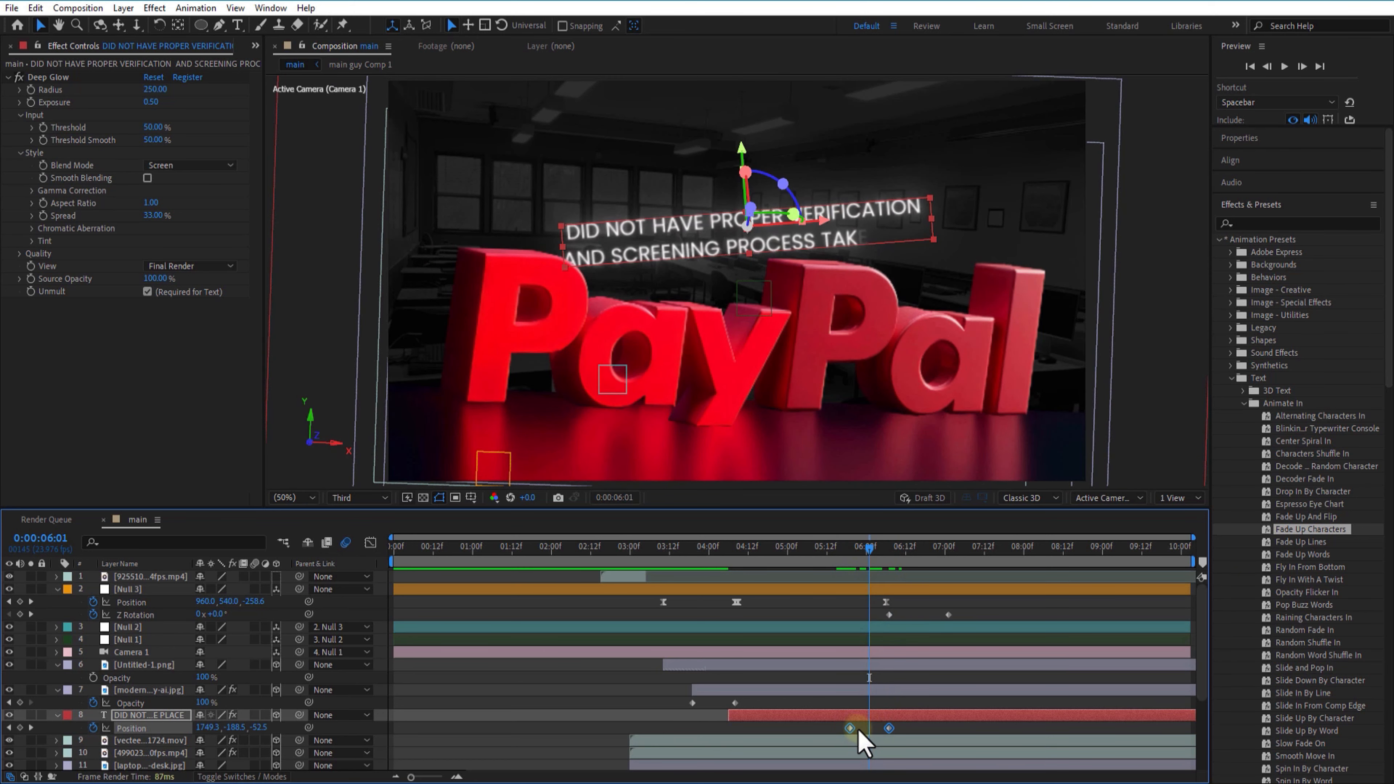
Move the text layer's first position keyframe back to 0:00:04:06 and preview the text motion
{"action": "left_click", "coordinate": [850, 729]}
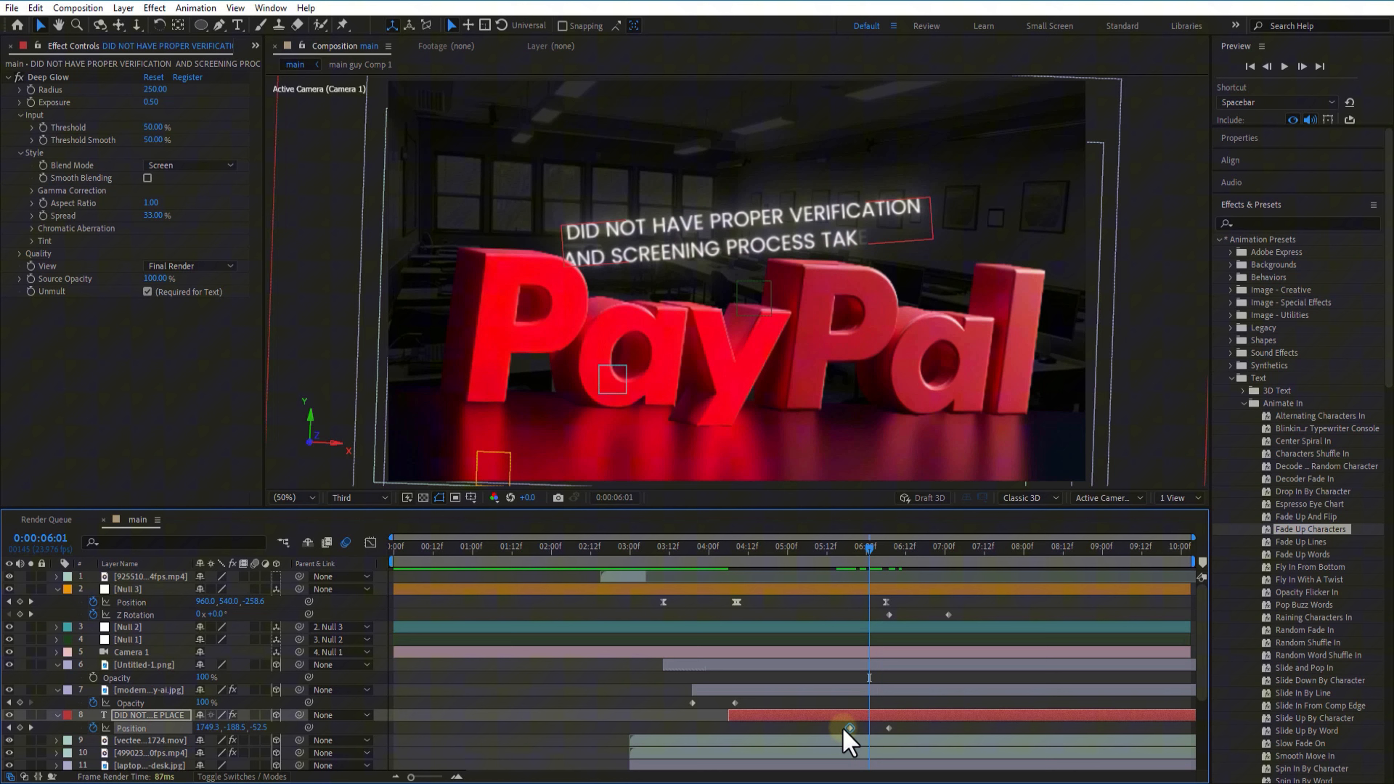
{"action": "left_click", "coordinate": [787, 559]}
{"action": "key", "text": "space"}
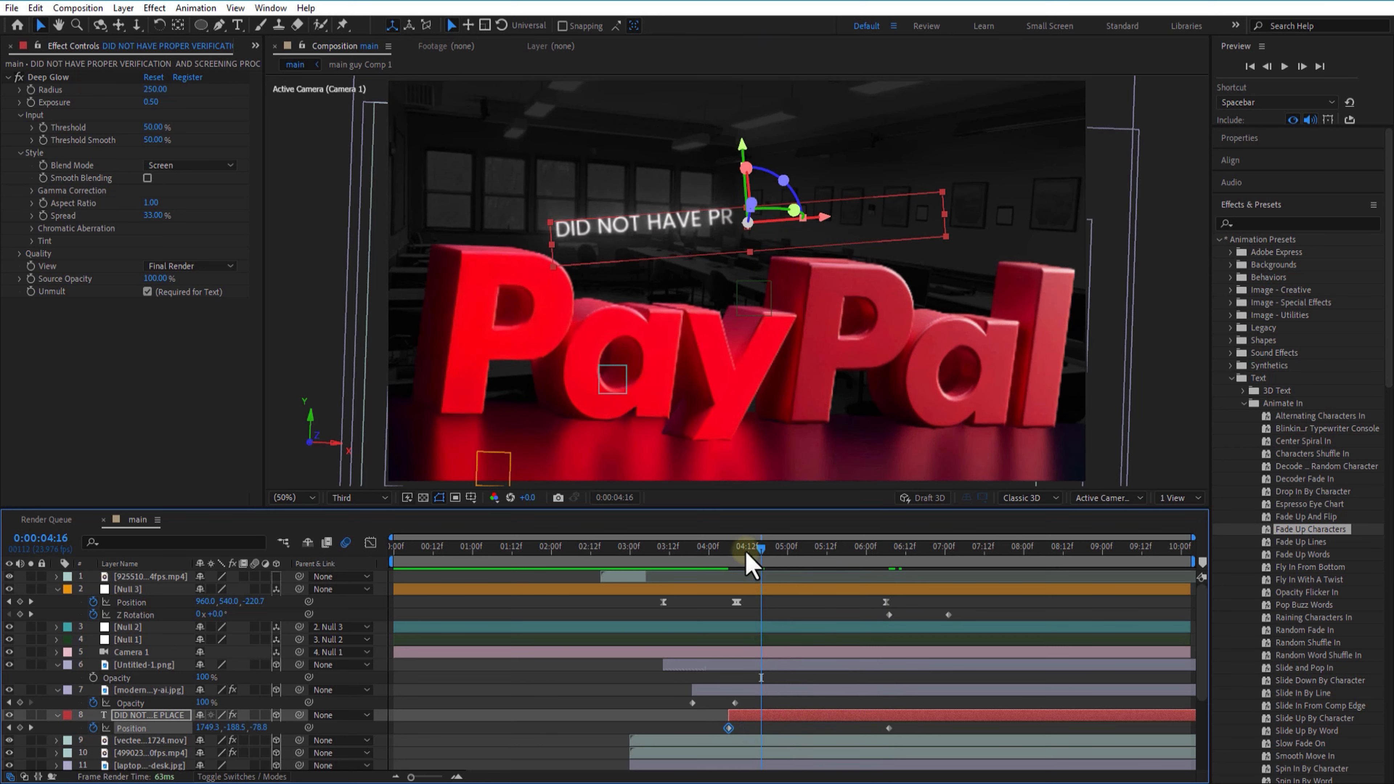
{"action": "left_click_drag", "start_coordinate": [746, 555], "coordinate": [728, 555]}
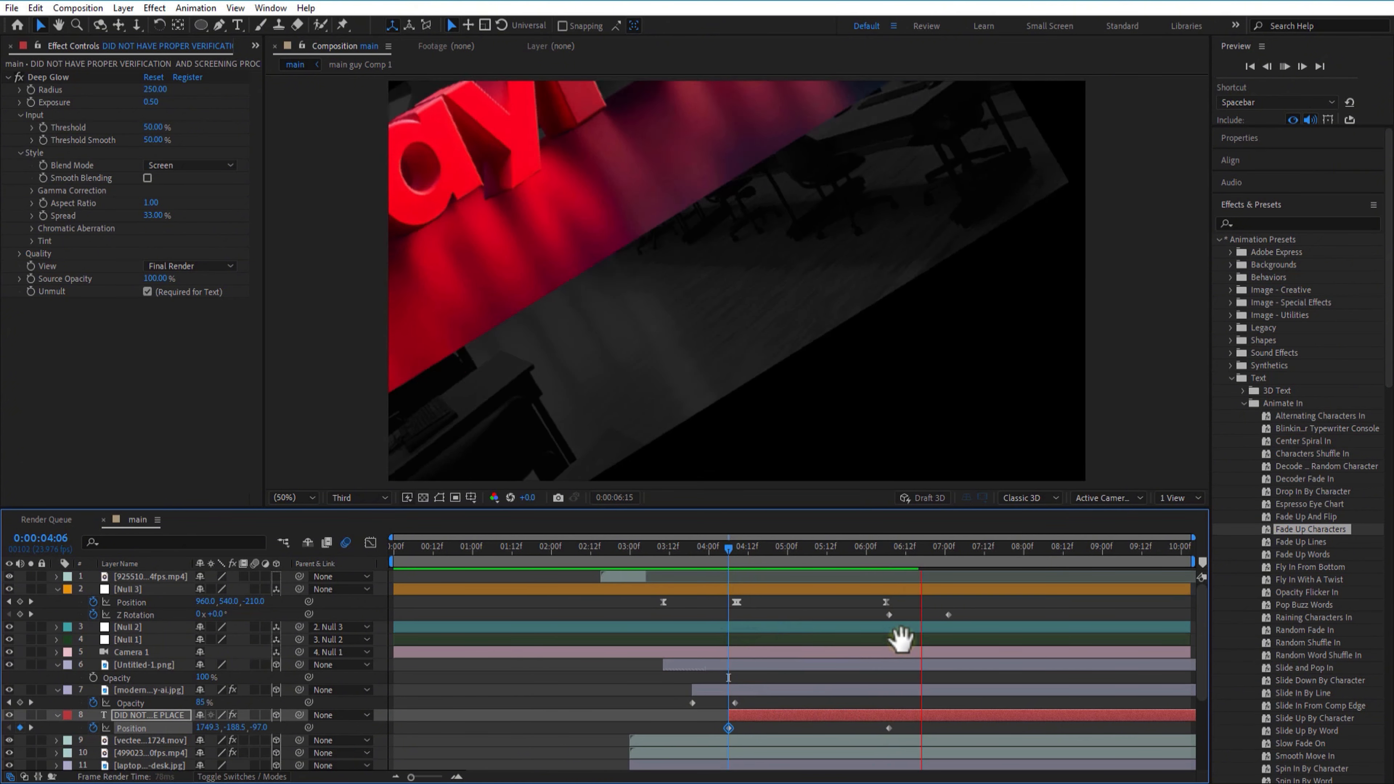
{"action": "left_click", "coordinate": [892, 549]}
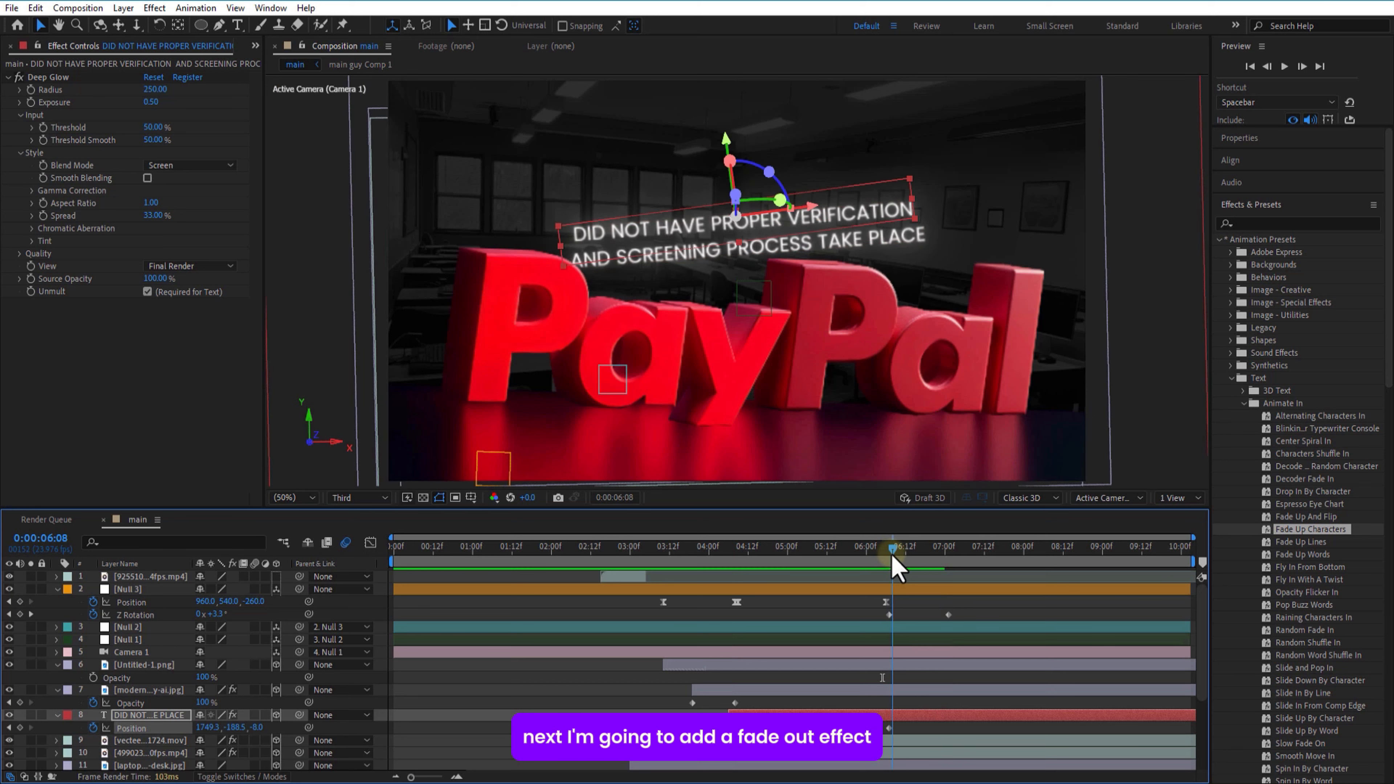
Collapse the open properties of the PayPal image, office image and text layers
{"action": "left_click_drag", "start_coordinate": [895, 558], "coordinate": [897, 559]}
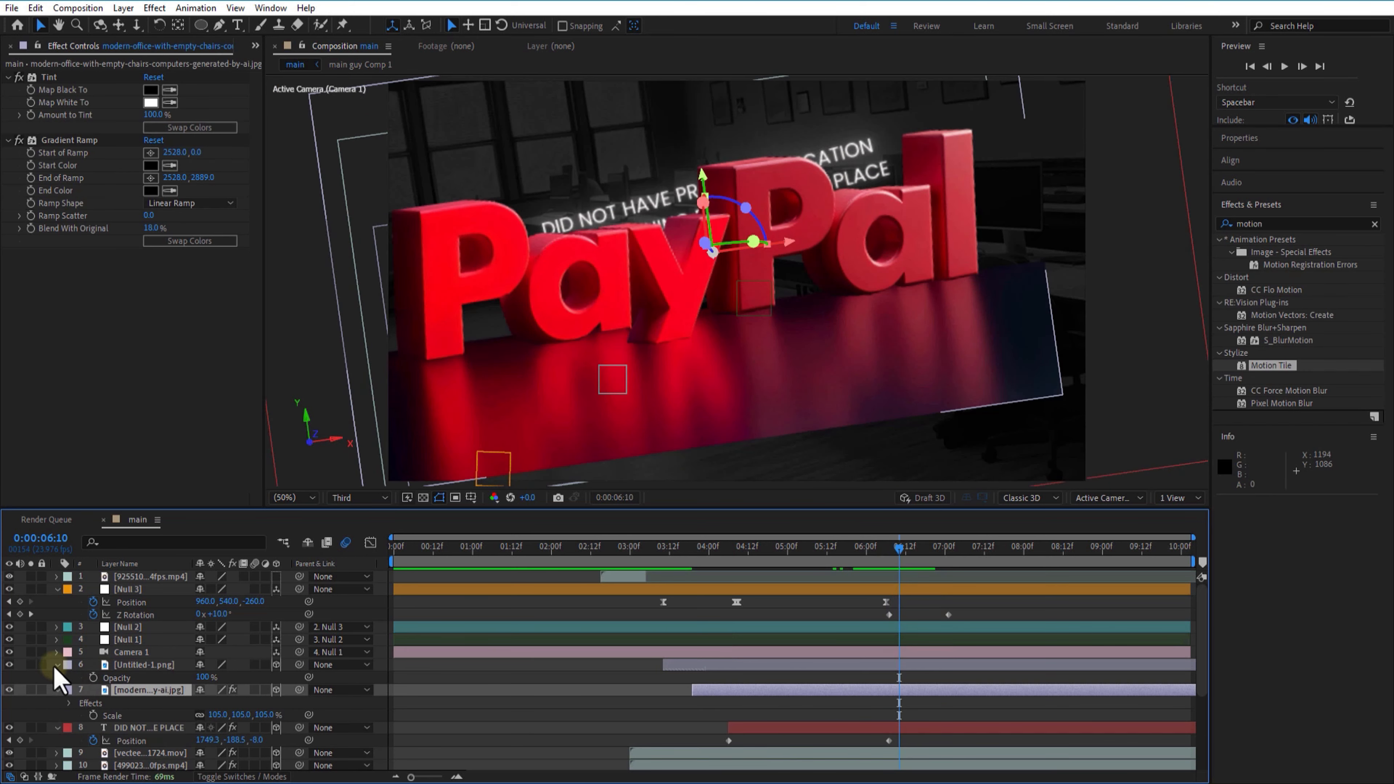
{"action": "left_click", "coordinate": [56, 677]}
{"action": "left_click", "coordinate": [56, 690]}
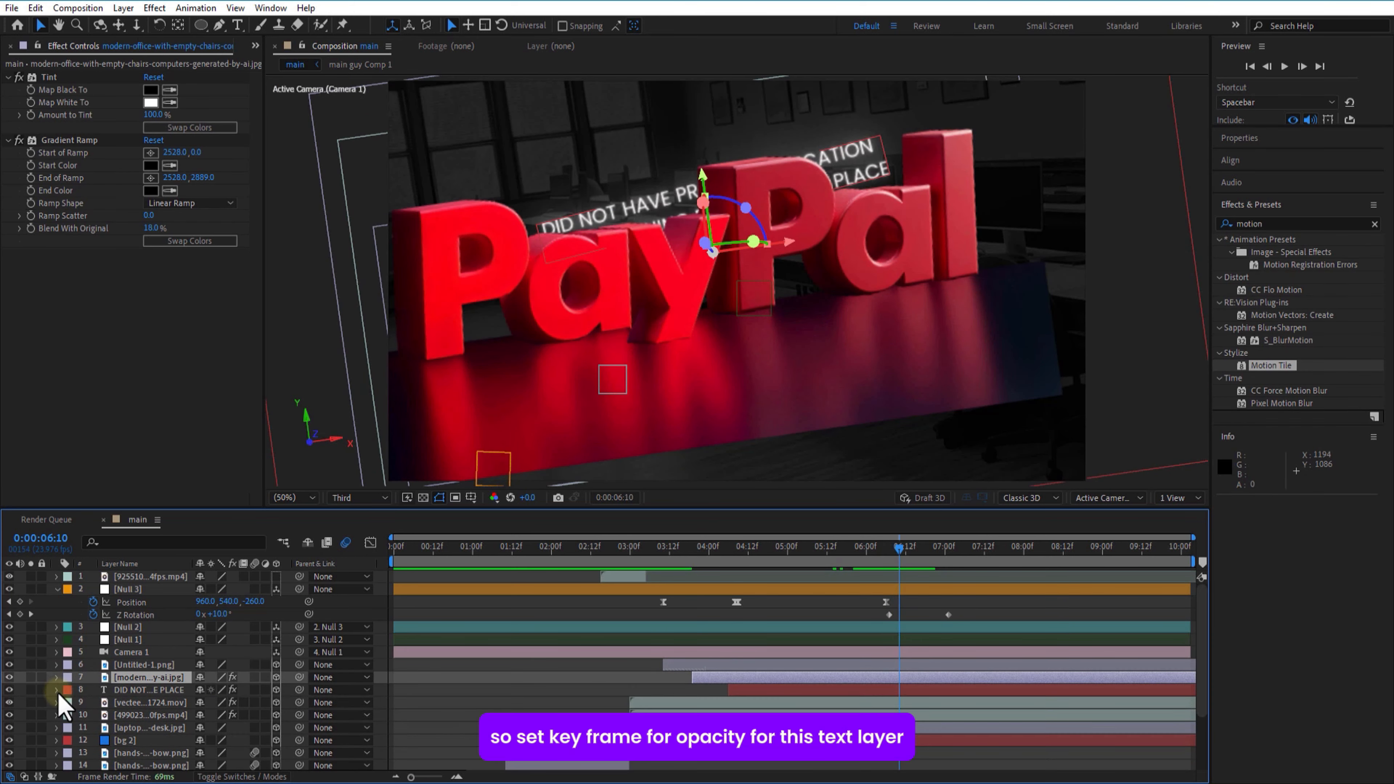
Fade out the PayPal image by keyframing its opacity from 100% at 0:00:06:07 to 0% at 0:00:06:12
{"action": "left_click", "coordinate": [142, 667]}
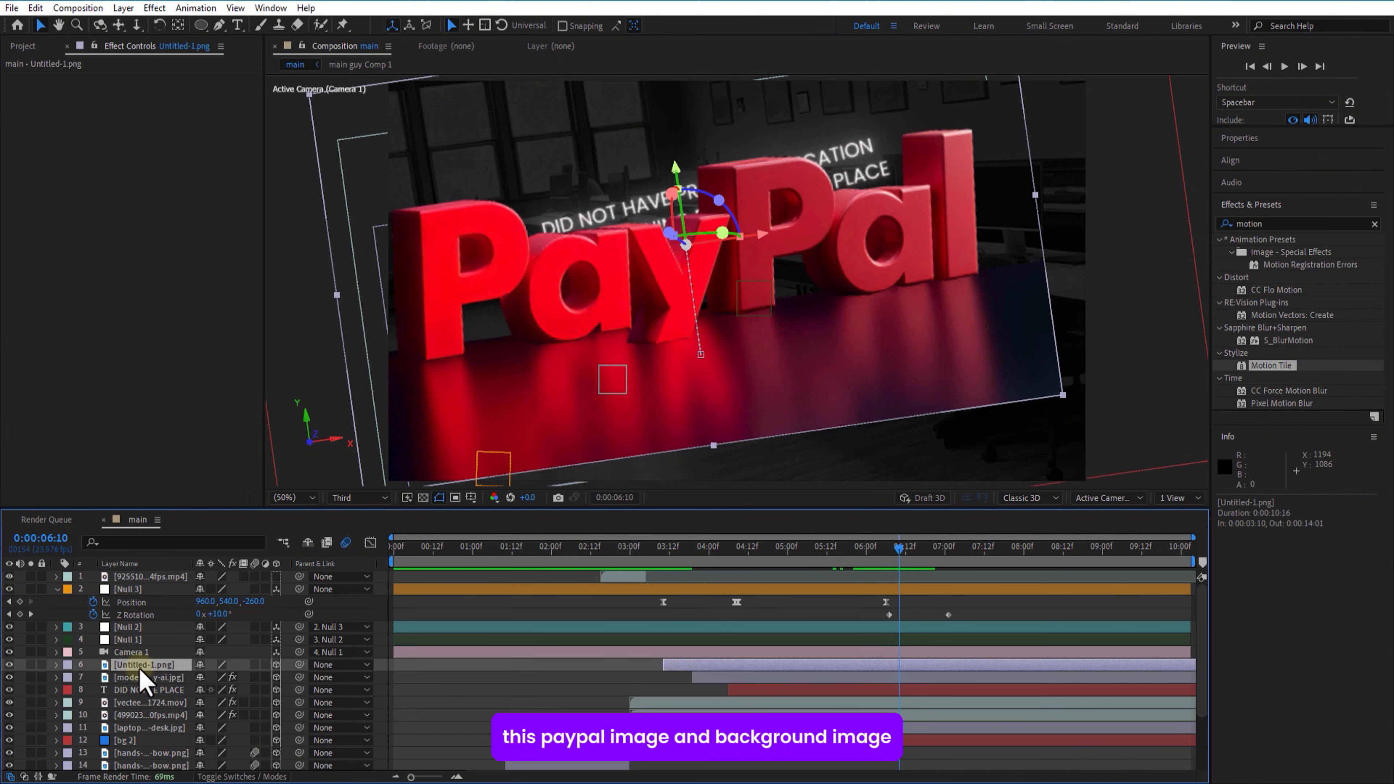
{"action": "key", "text": "t"}
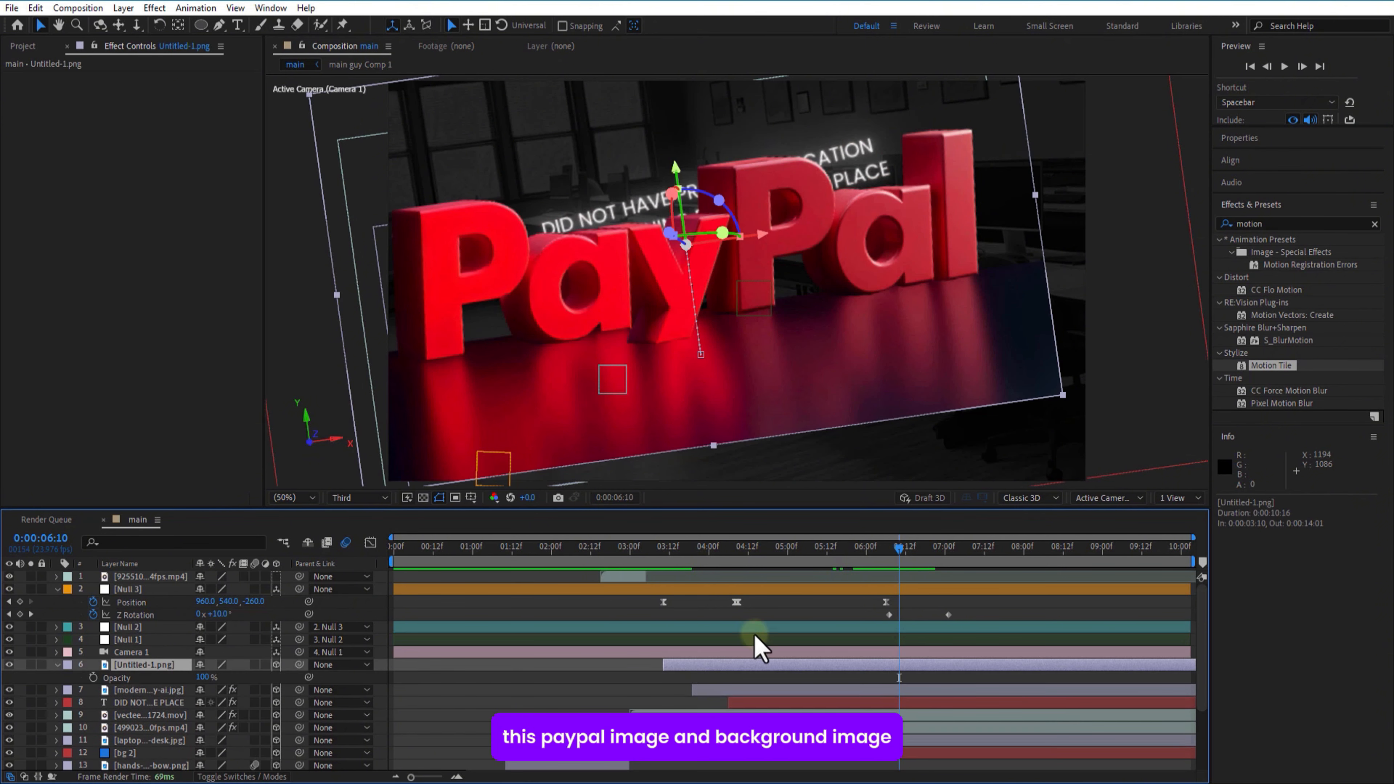
{"action": "left_click", "coordinate": [888, 552]}
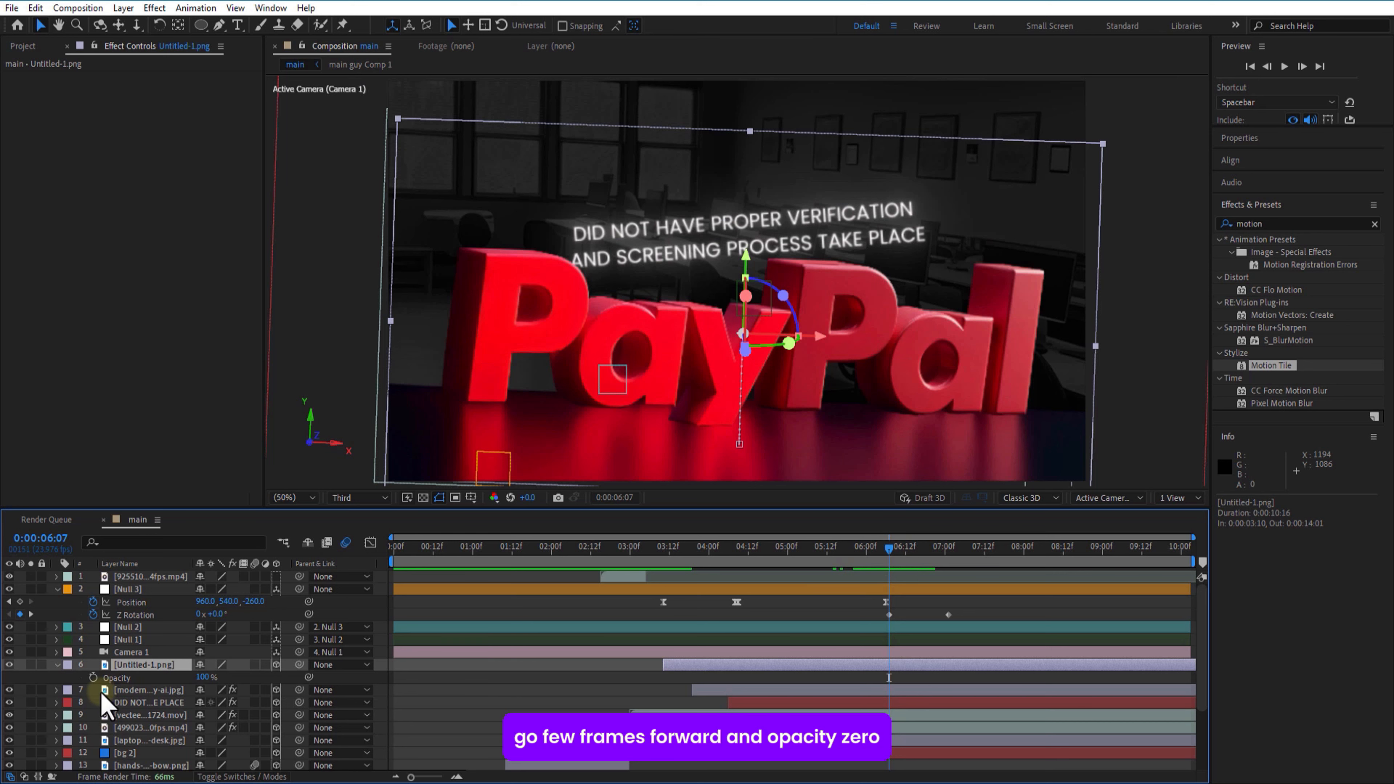
{"action": "left_click", "coordinate": [94, 678]}
{"action": "left_click_drag", "start_coordinate": [890, 551], "coordinate": [906, 552]}
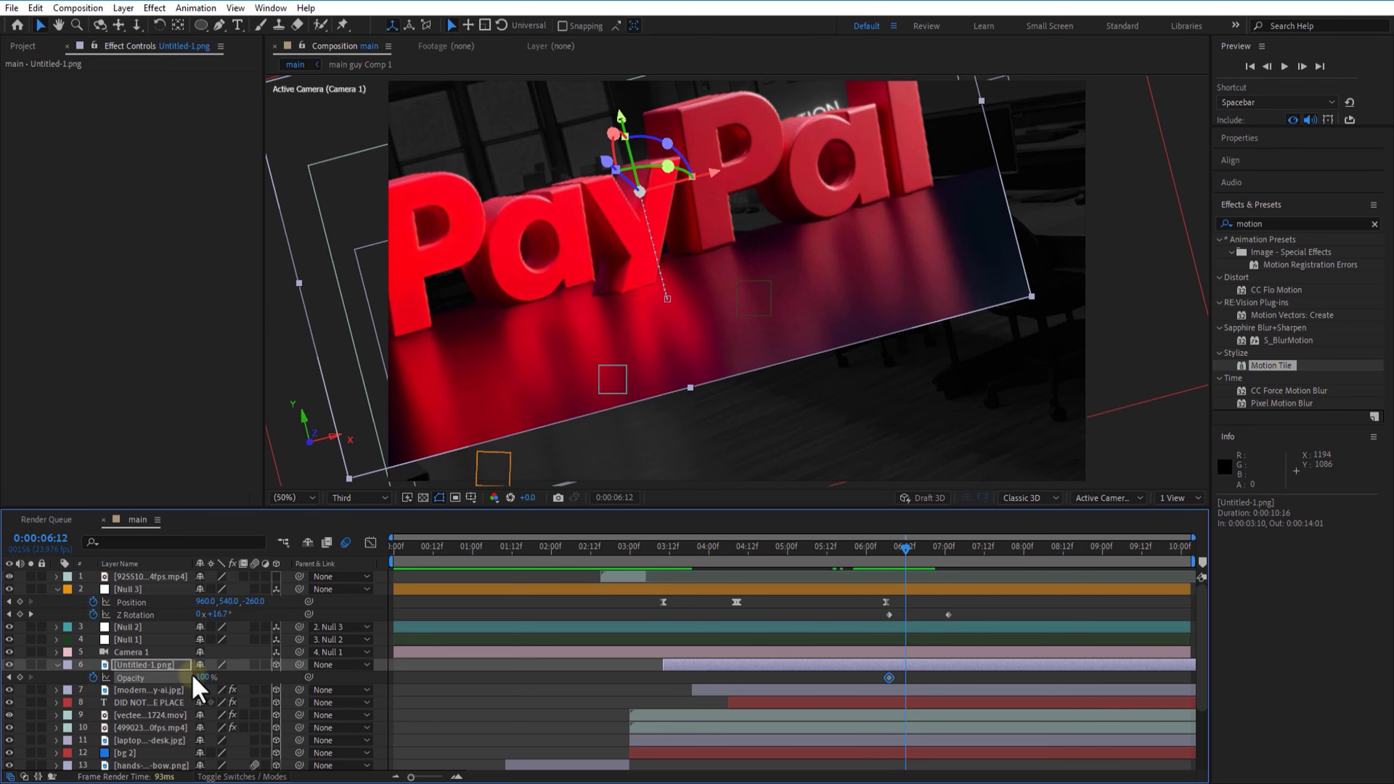
{"action": "left_click_drag", "start_coordinate": [149, 681], "coordinate": [53, 684]}
Fade out the text layer by keyframing its opacity from 100% at 0:00:06:07 to 0% at 0:00:06:14
{"action": "mouse_move", "coordinate": [905, 551]}
{"action": "left_mouse_down"}
{"action": "mouse_move", "coordinate": [890, 550]}
{"action": "mouse_move", "coordinate": [912, 553]}
{"action": "left_mouse_up"}
{"action": "left_click", "coordinate": [161, 693]}
{"action": "left_click", "coordinate": [163, 703]}
{"action": "key", "text": "t"}
{"action": "left_click", "coordinate": [94, 715]}
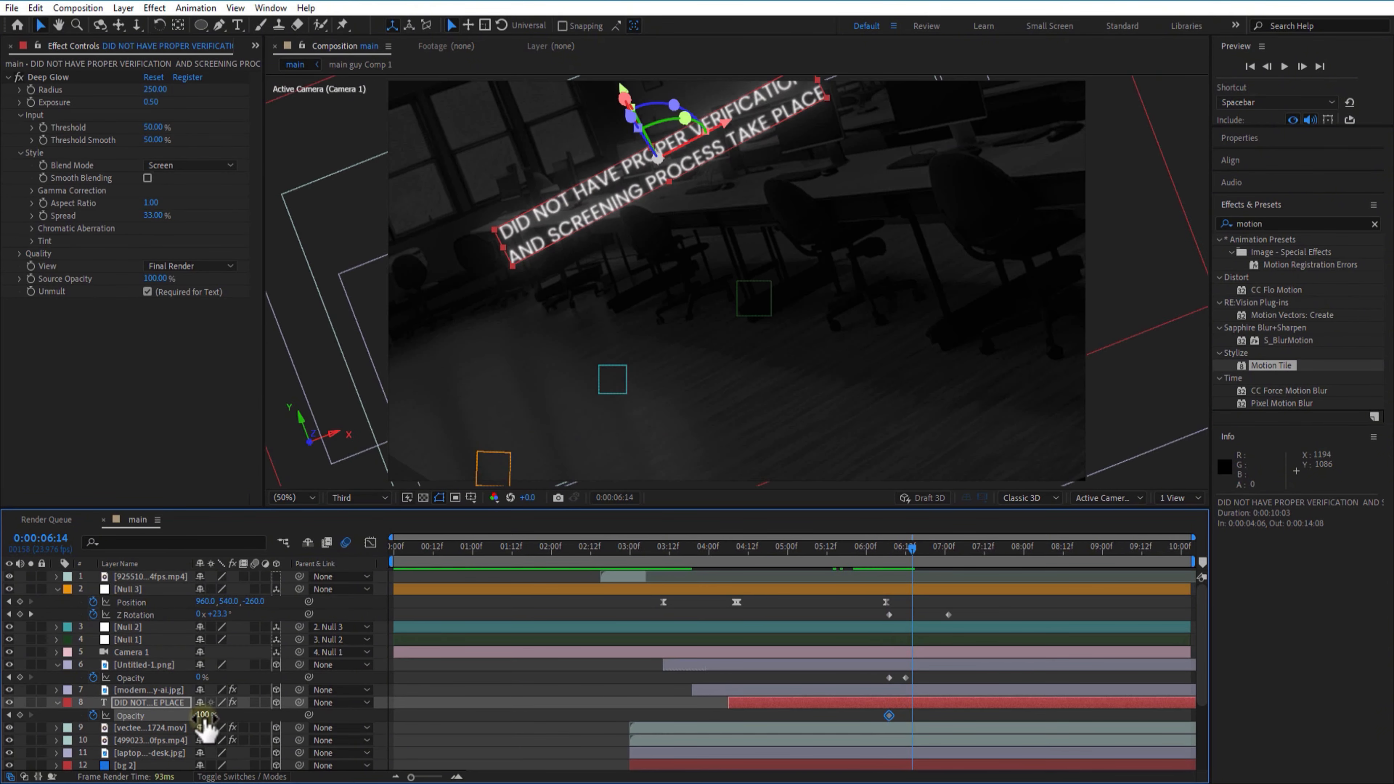
{"action": "left_click_drag", "start_coordinate": [203, 716], "coordinate": [99, 717]}
Fade out the office background image by keyframing its opacity from 100% at 0:00:06:07 to 0% at 0:00:06:16
{"action": "mouse_move", "coordinate": [919, 551]}
{"action": "left_mouse_down"}
{"action": "mouse_move", "coordinate": [896, 557]}
{"action": "mouse_move", "coordinate": [919, 556]}
{"action": "left_mouse_up"}
{"action": "left_click", "coordinate": [159, 692]}
{"action": "key", "text": "t"}
{"action": "left_click", "coordinate": [21, 703]}
{"action": "left_click_drag", "start_coordinate": [203, 703], "coordinate": [153, 708]}
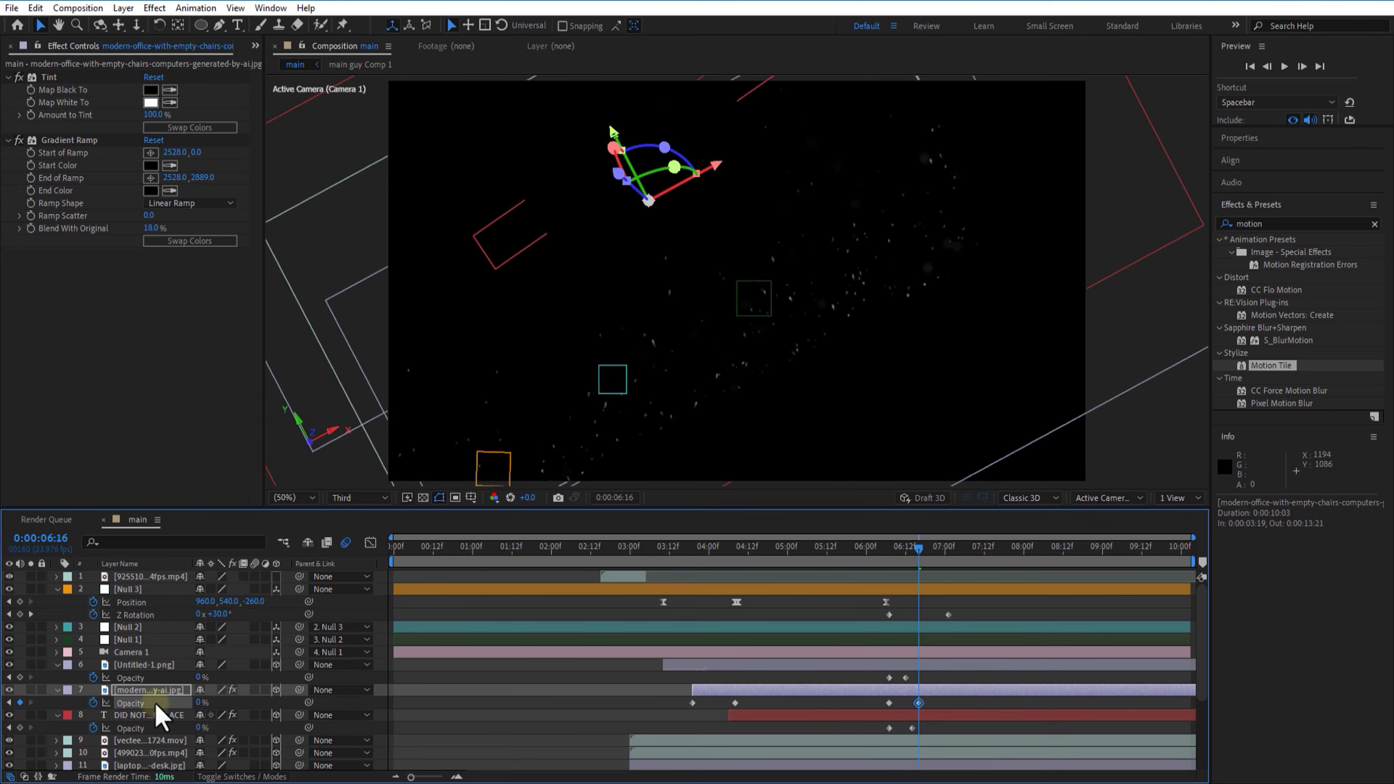
Trim the ends of the spark video, 499023 video, laptop image and bg 2 layers to 0:00:04:15
{"action": "left_click_drag", "start_coordinate": [918, 551], "coordinate": [885, 556]}
{"action": "left_click", "coordinate": [141, 742]}
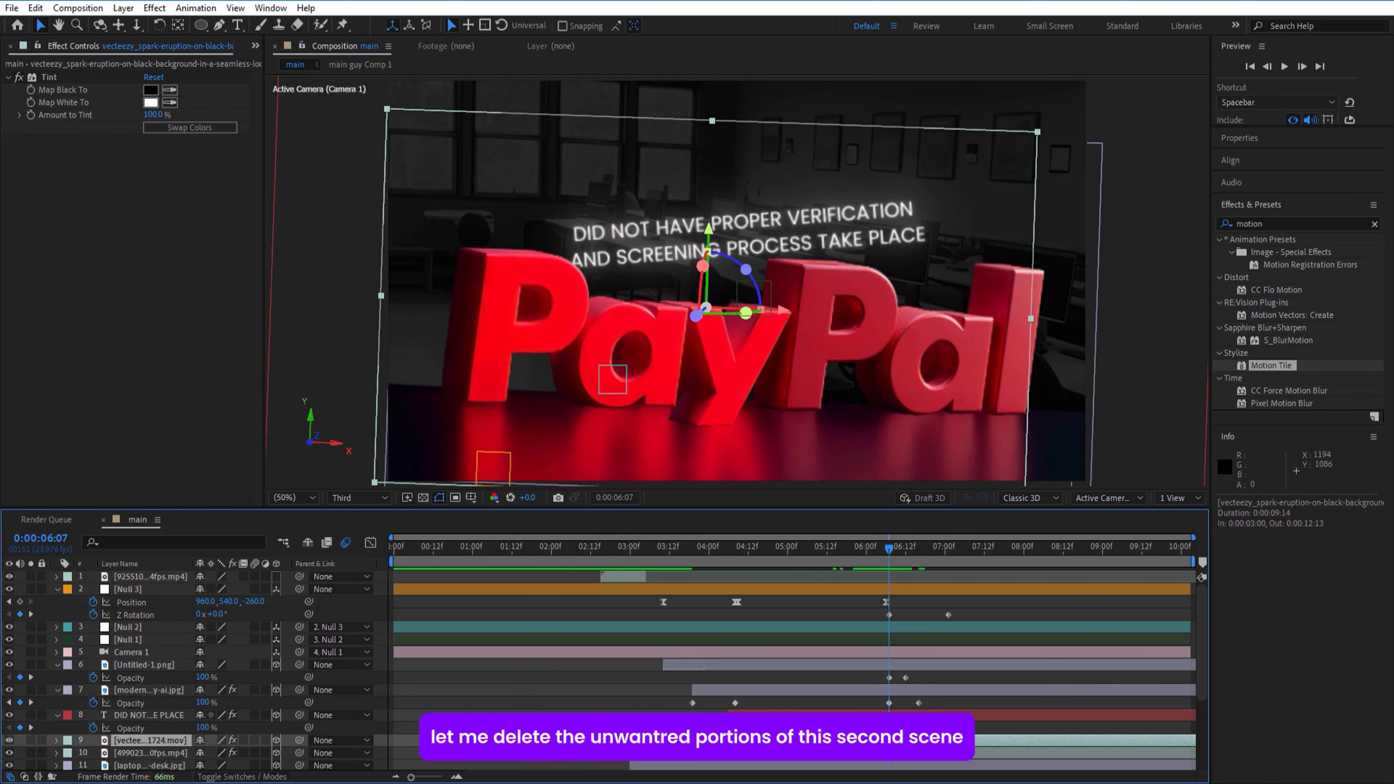
{"action": "scroll", "coordinate": [924, 711], "scroll_direction": "down", "scroll_amount": 5}
{"action": "left_click_drag", "start_coordinate": [893, 552], "coordinate": [760, 565]}
{"action": "left_click", "coordinate": [769, 663]}
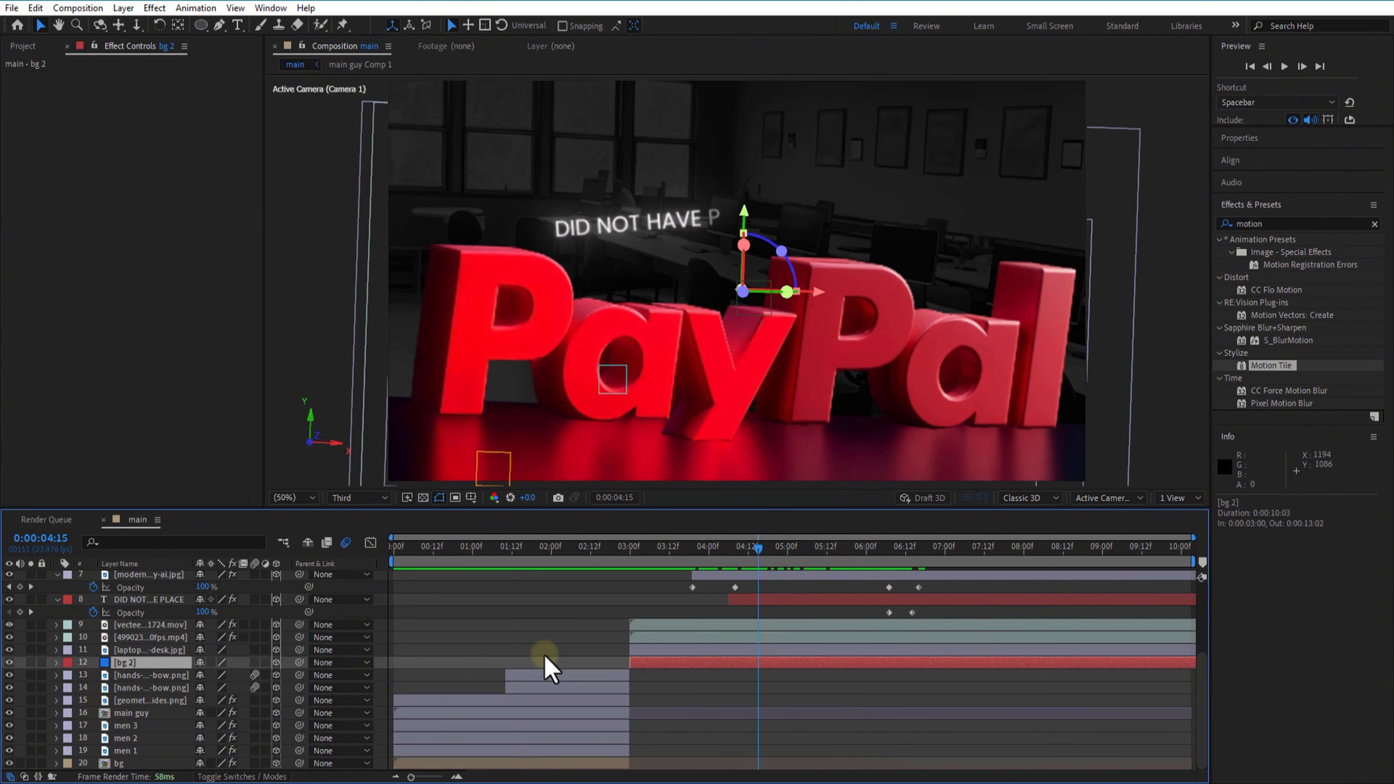
{"action": "left_click", "coordinate": [149, 637], "text": "shift"}
{"action": "left_click", "coordinate": [149, 624], "text": "shift"}
{"action": "key", "text": "alt+bracketright"}
{"action": "left_click", "coordinate": [832, 706]}
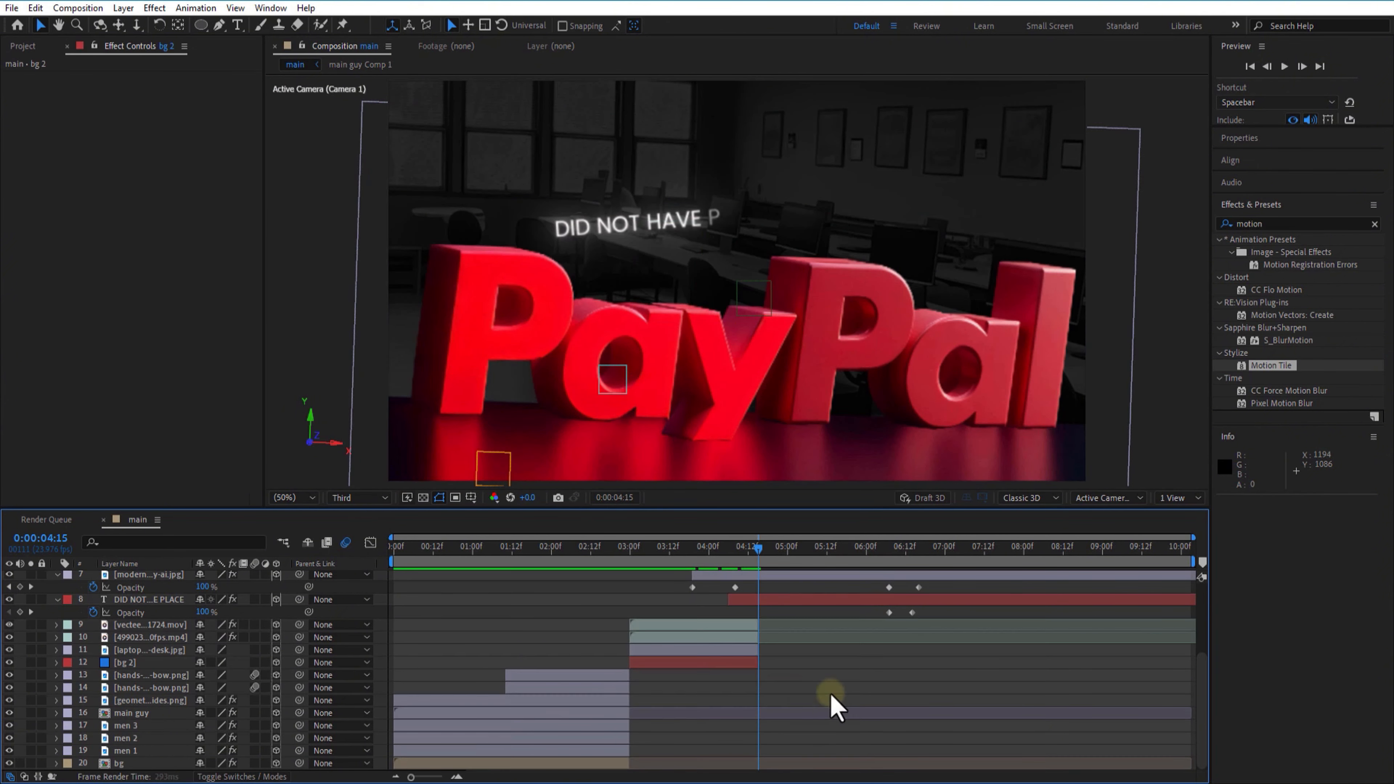
Replace the empty lecture hall layer with the futuristic storage room image below the camera, as a 3D layer starting at 0:00:07:01
{"action": "left_click_drag", "start_coordinate": [758, 548], "coordinate": [928, 598]}
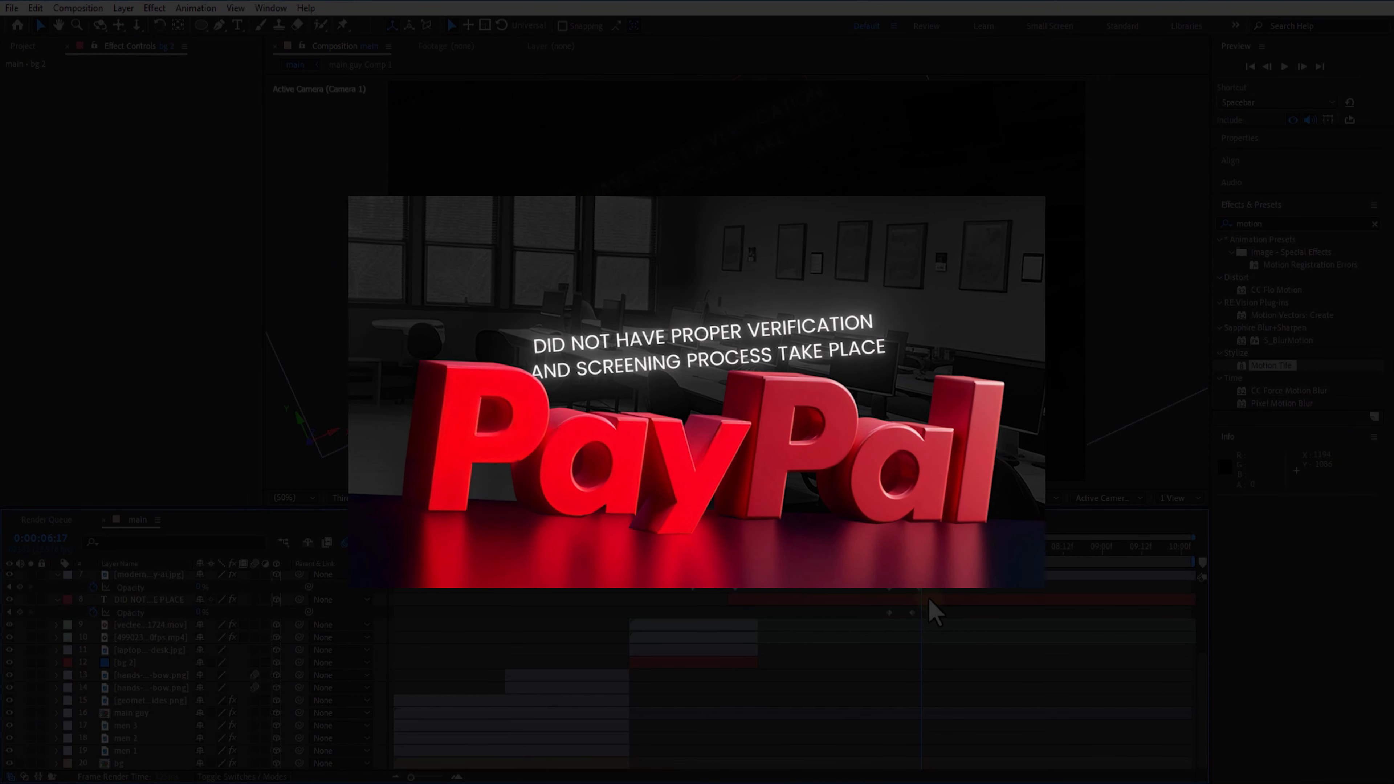
{"action": "left_click_drag", "start_coordinate": [928, 596], "coordinate": [929, 605]}
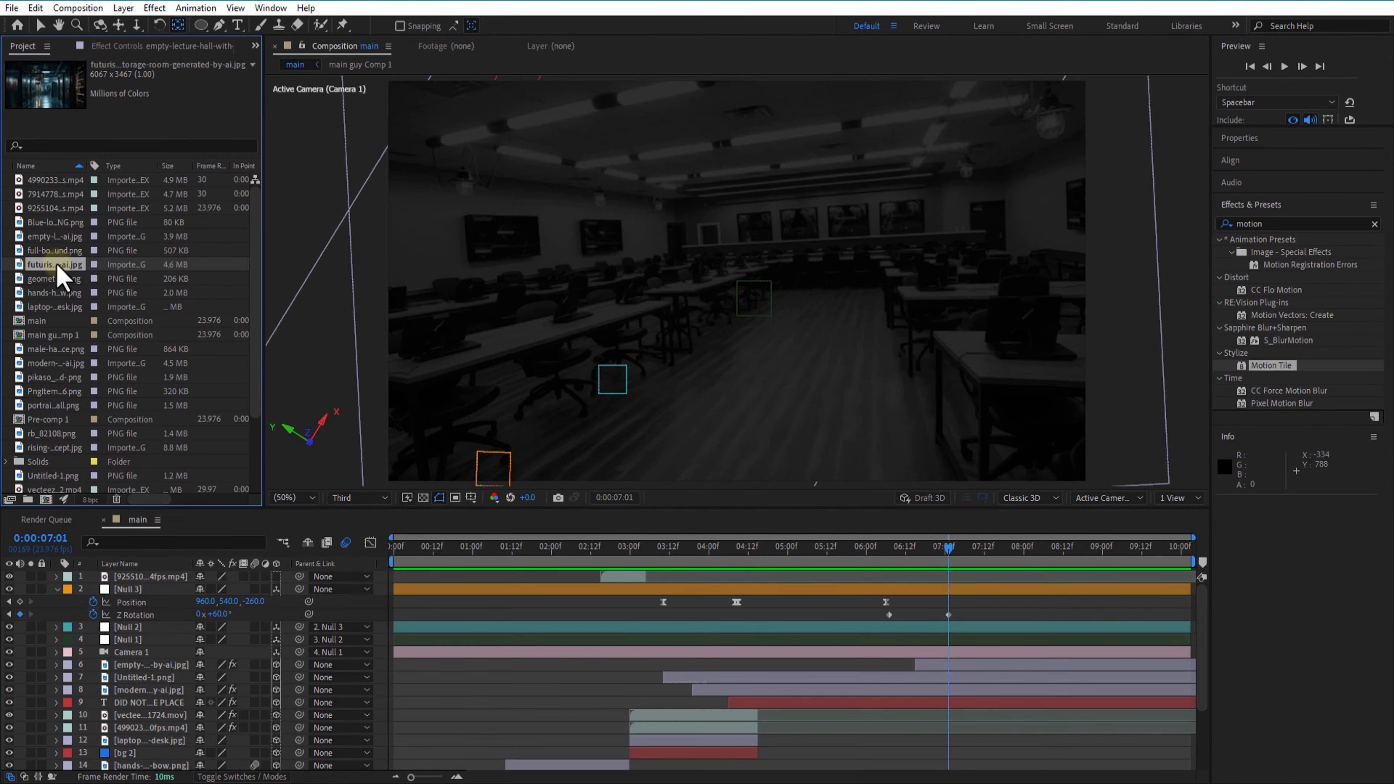
{"action": "left_click_drag", "start_coordinate": [74, 390], "coordinate": [146, 673]}
{"action": "left_click", "coordinate": [933, 677]}
{"action": "key", "text": "Delete"}
{"action": "left_click", "coordinate": [403, 664]}
{"action": "left_click", "coordinate": [42, 26]}
{"action": "left_click_drag", "start_coordinate": [405, 665], "coordinate": [975, 666]}
{"action": "left_click", "coordinate": [276, 666]}
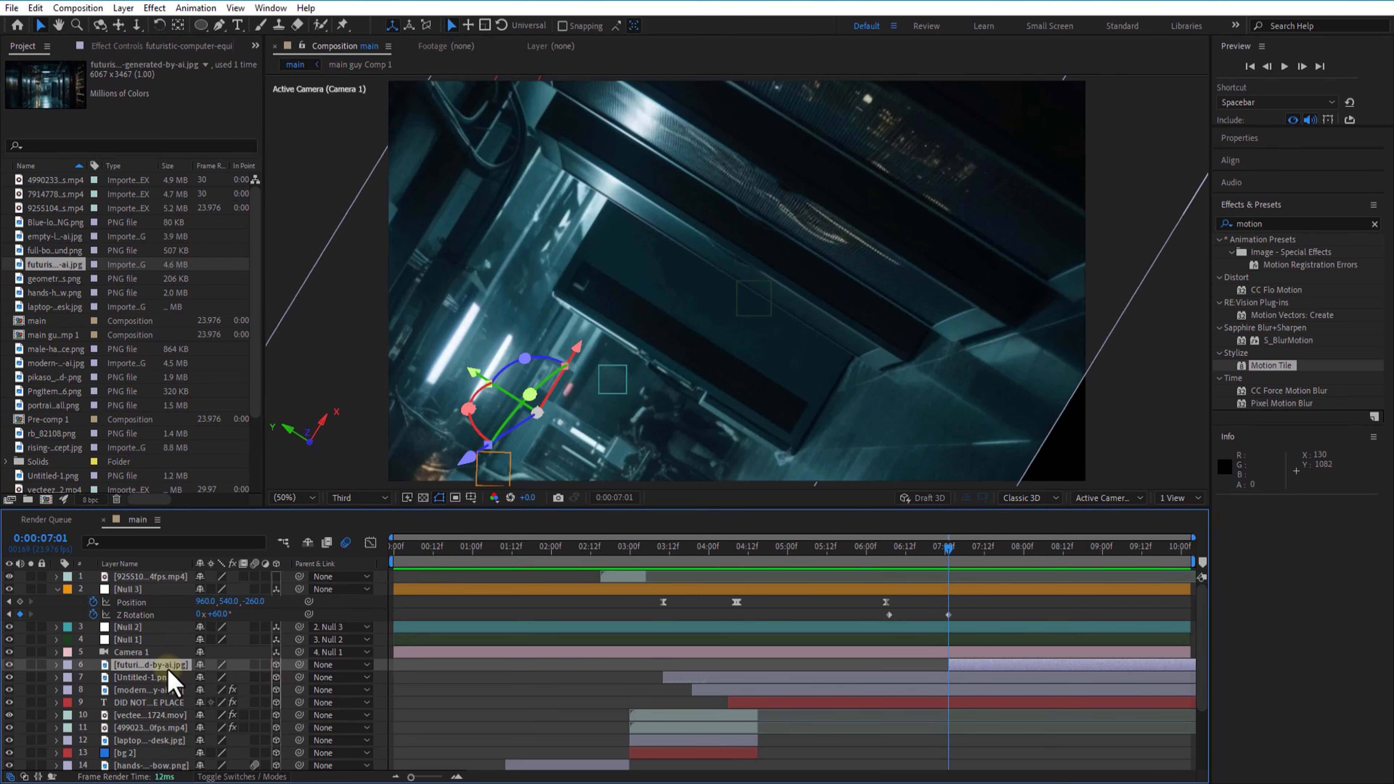
Resize and reposition the storage room image, and bring its layer start forward to 0:00:06:15
{"action": "key", "text": "s"}
{"action": "left_click_drag", "start_coordinate": [221, 682], "coordinate": [412, 681]}
{"action": "key", "text": "p"}
{"action": "left_click_drag", "start_coordinate": [940, 552], "coordinate": [915, 552]}
{"action": "left_click_drag", "start_coordinate": [960, 668], "coordinate": [942, 667]}
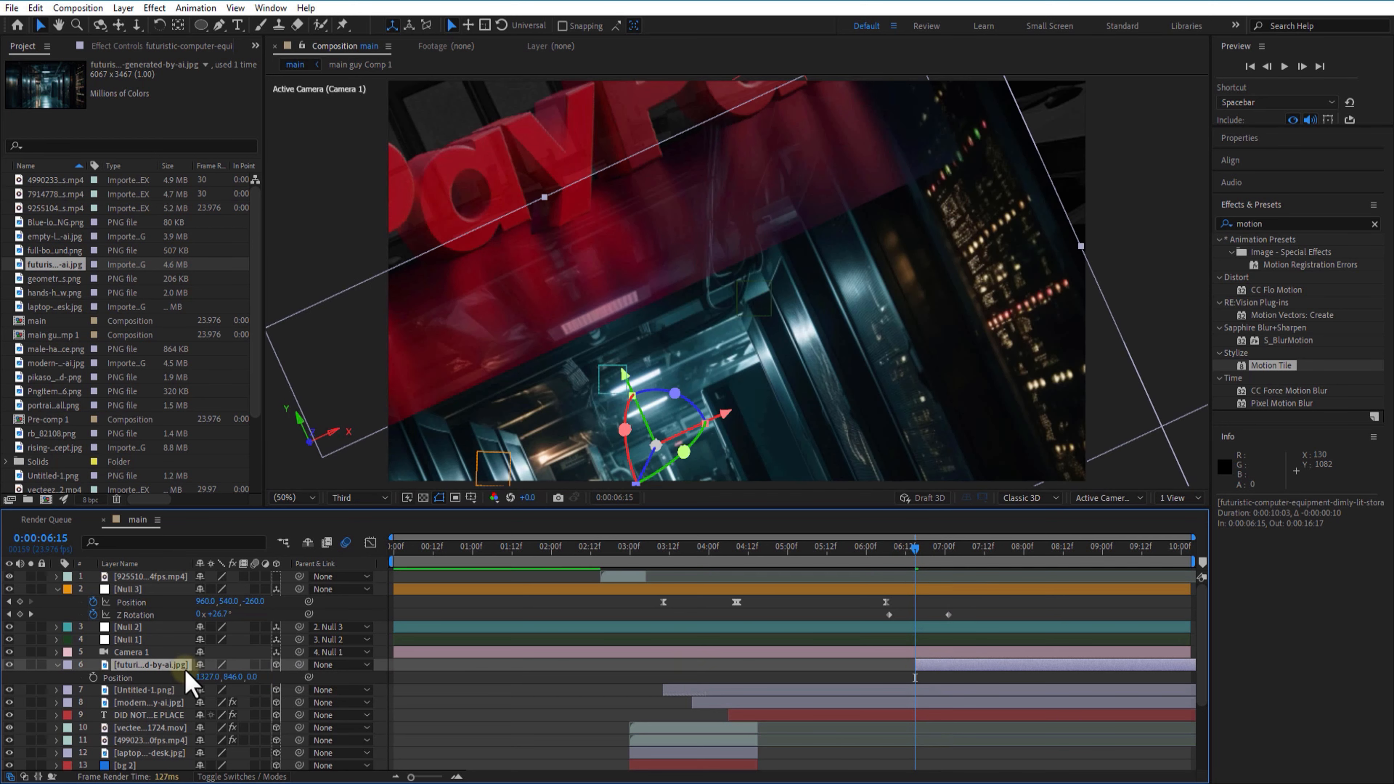
Fade in the storage room image by keyframing its opacity from 0% at 0:00:06:15 to 100% at 0:00:07:01
{"action": "left_click", "coordinate": [93, 678]}
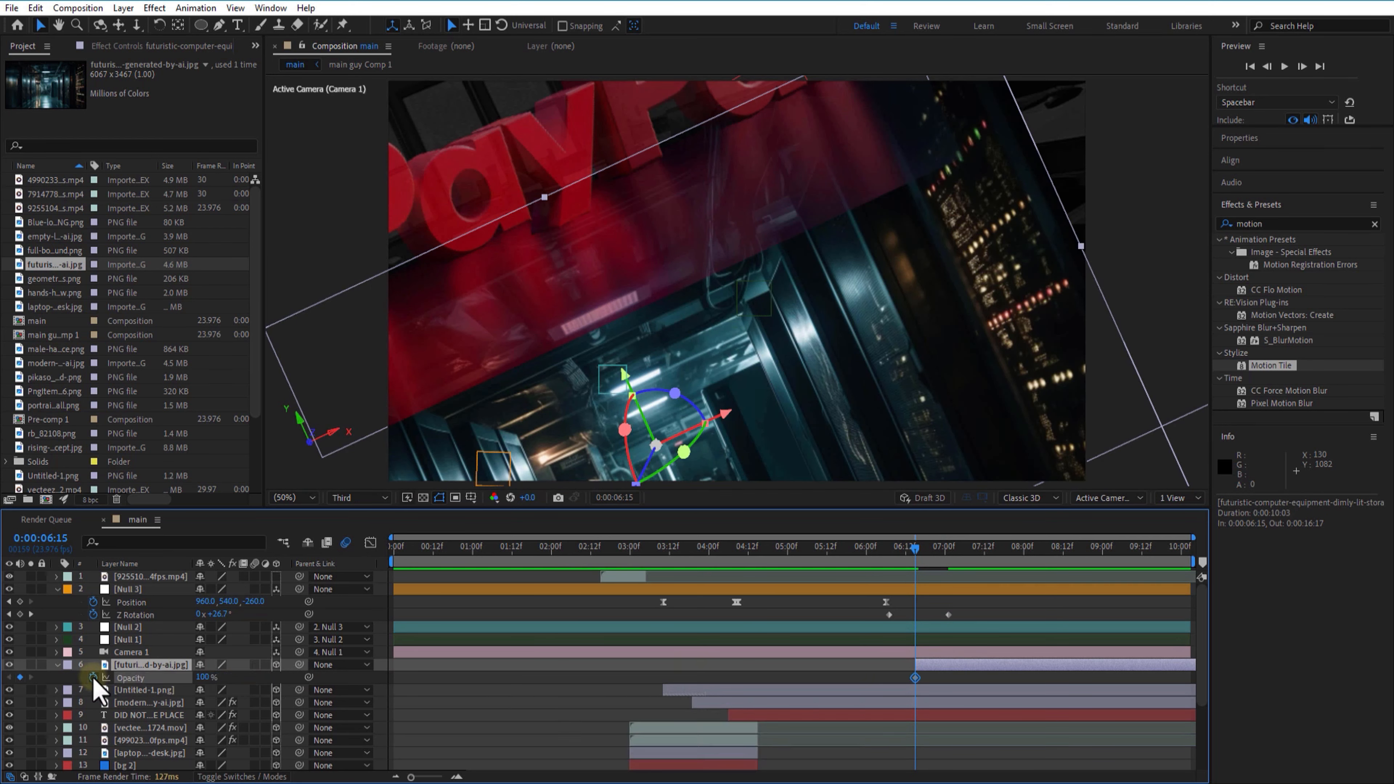
{"action": "left_click_drag", "start_coordinate": [917, 549], "coordinate": [951, 569]}
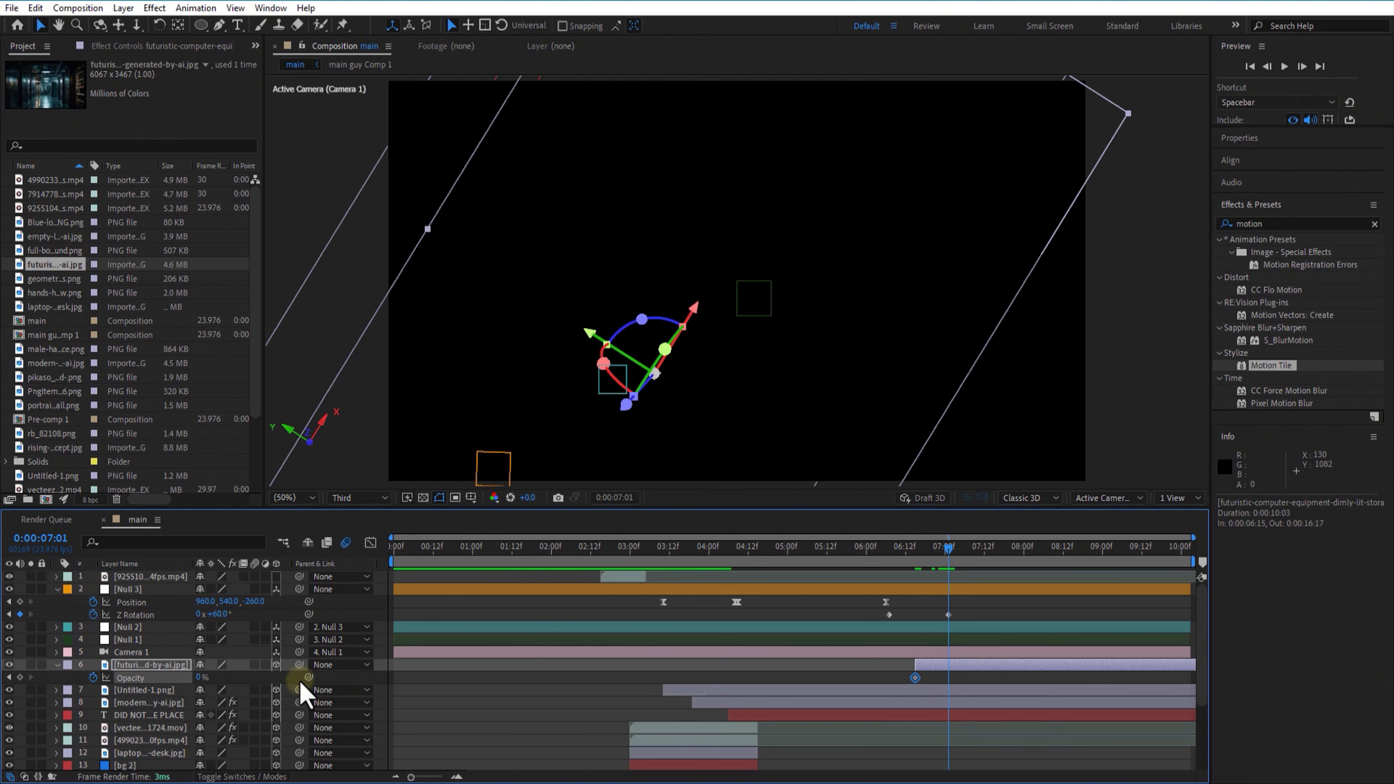
{"action": "left_click_drag", "start_coordinate": [215, 676], "coordinate": [357, 669]}
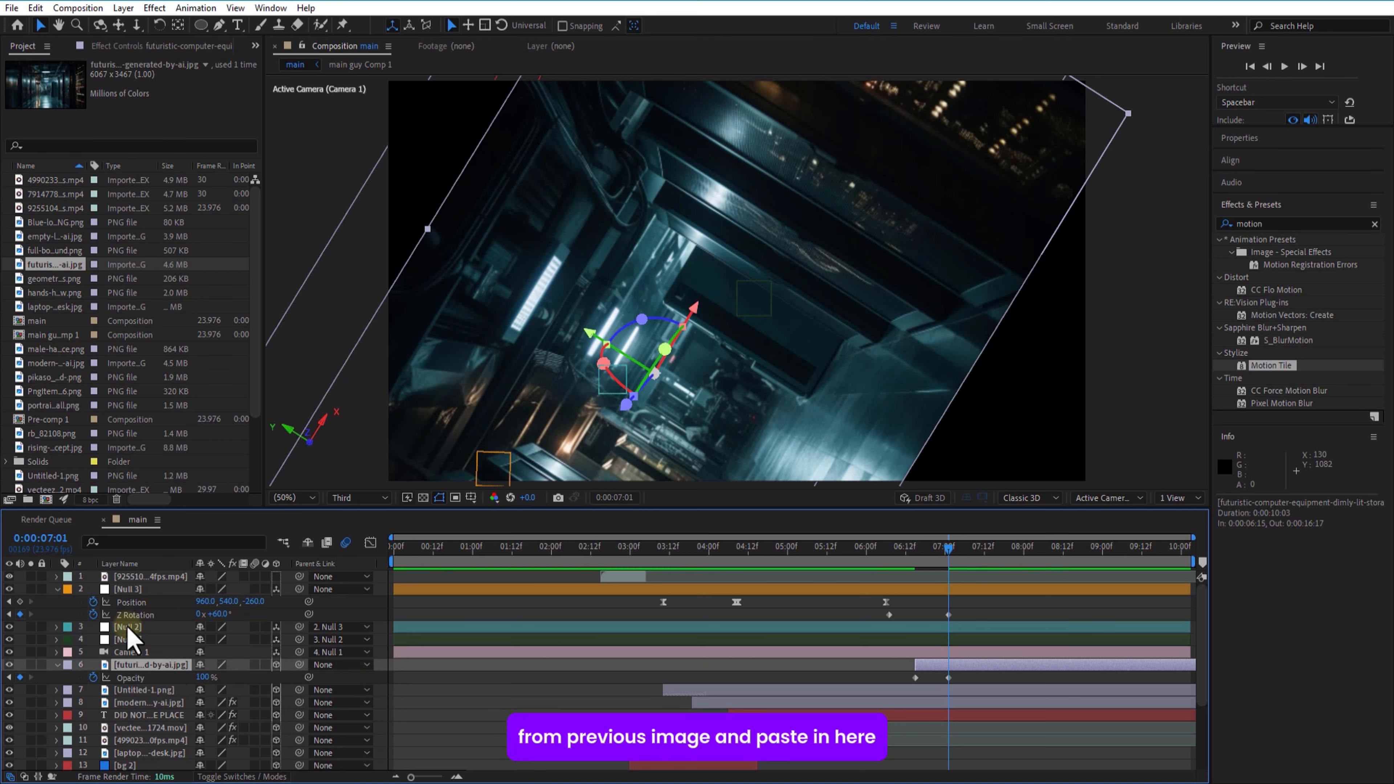
Copy the Tint and Gradient Ramp effects from the modern office layer to the storage room layer
{"action": "left_click", "coordinate": [145, 690]}
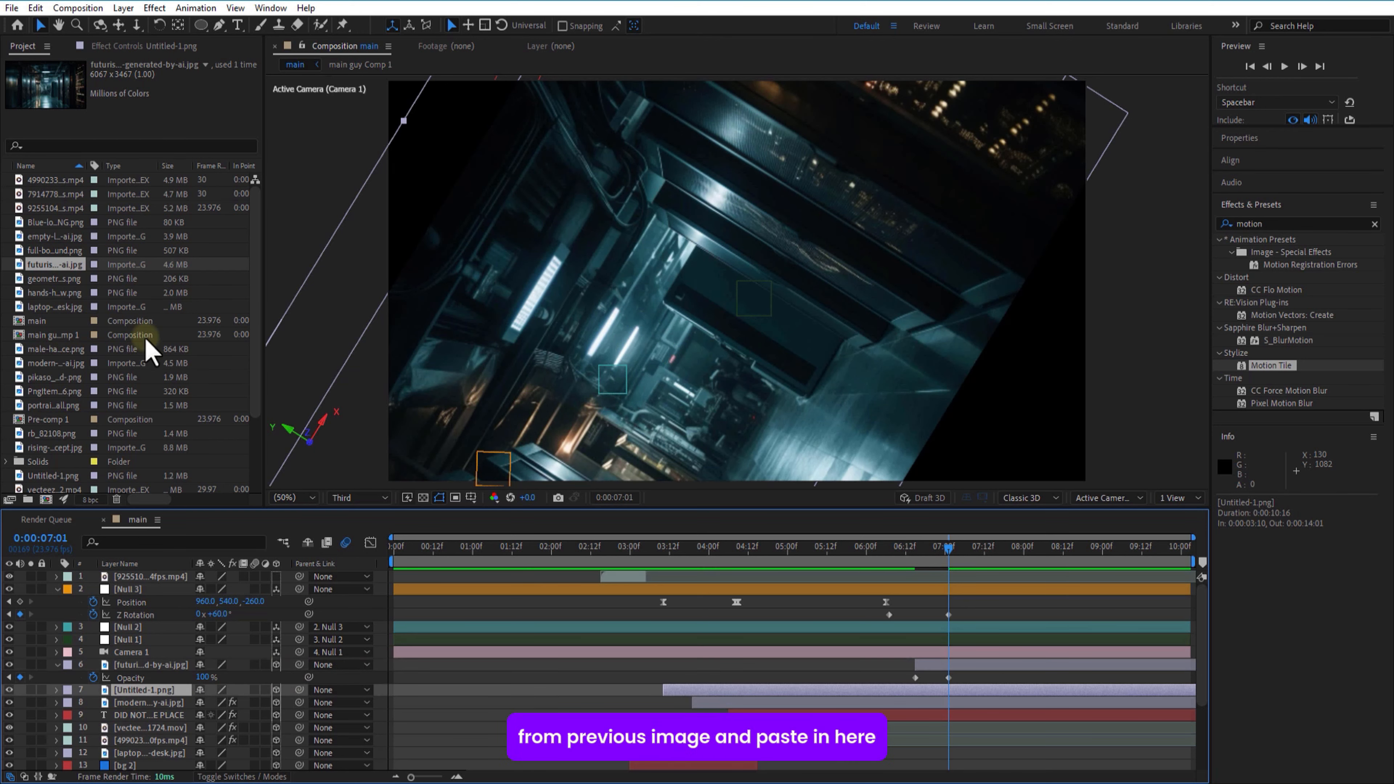
{"action": "left_click", "coordinate": [140, 705]}
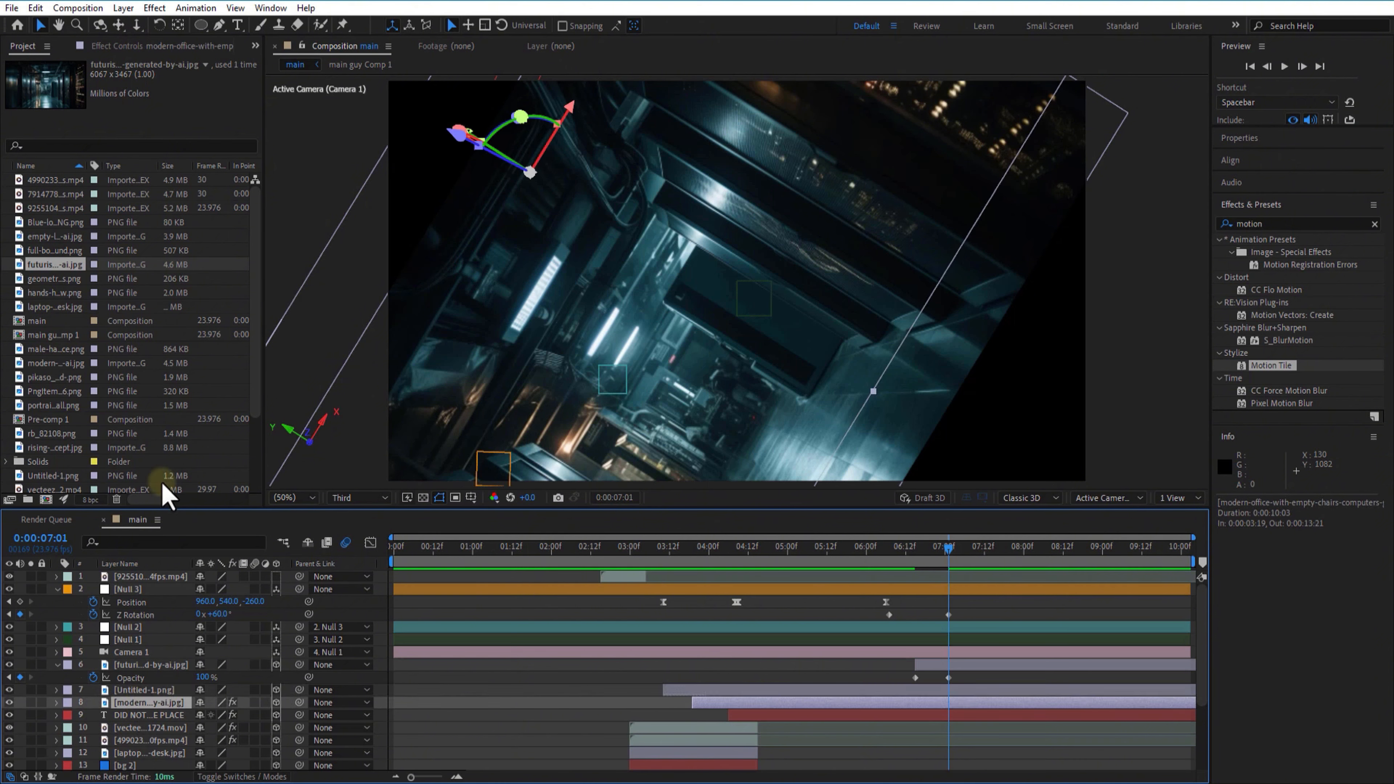
{"action": "left_click", "coordinate": [167, 48]}
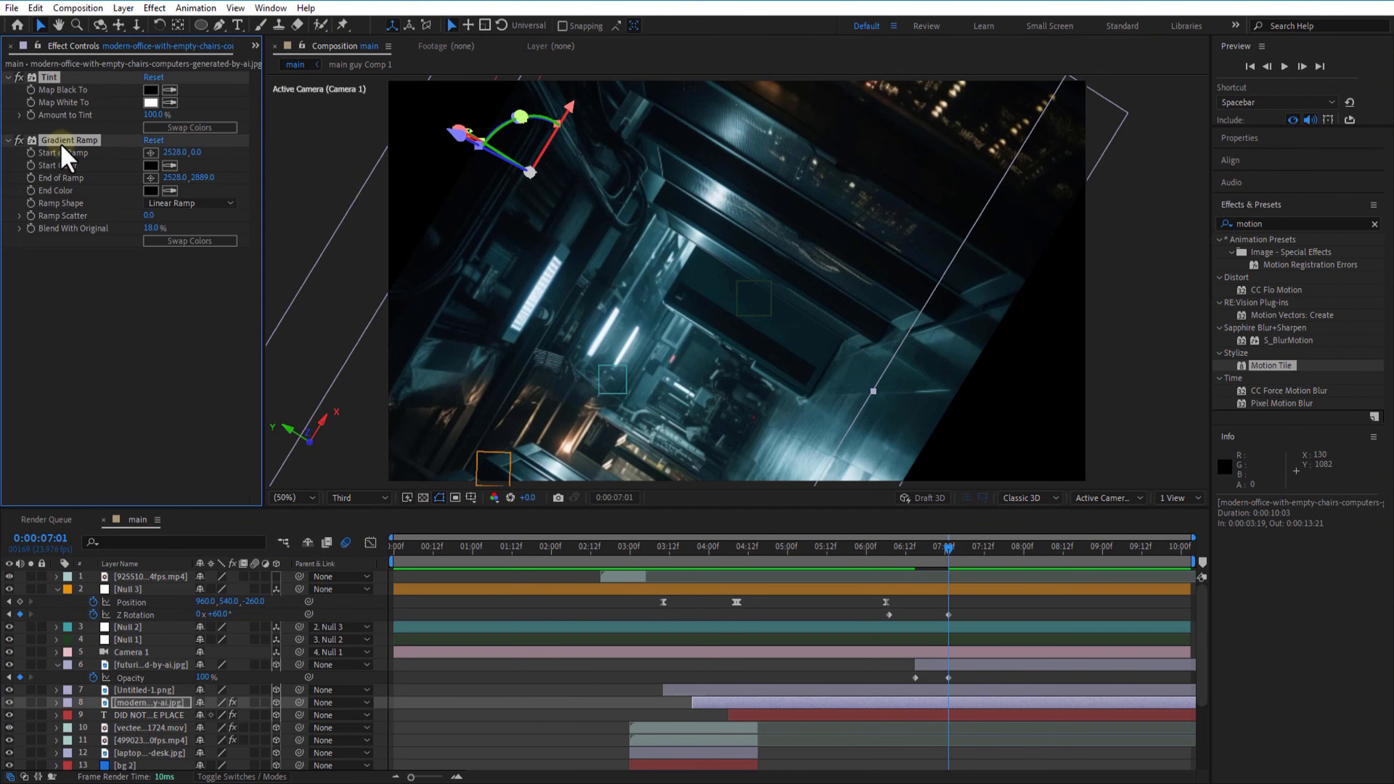
{"action": "left_click", "coordinate": [156, 666]}
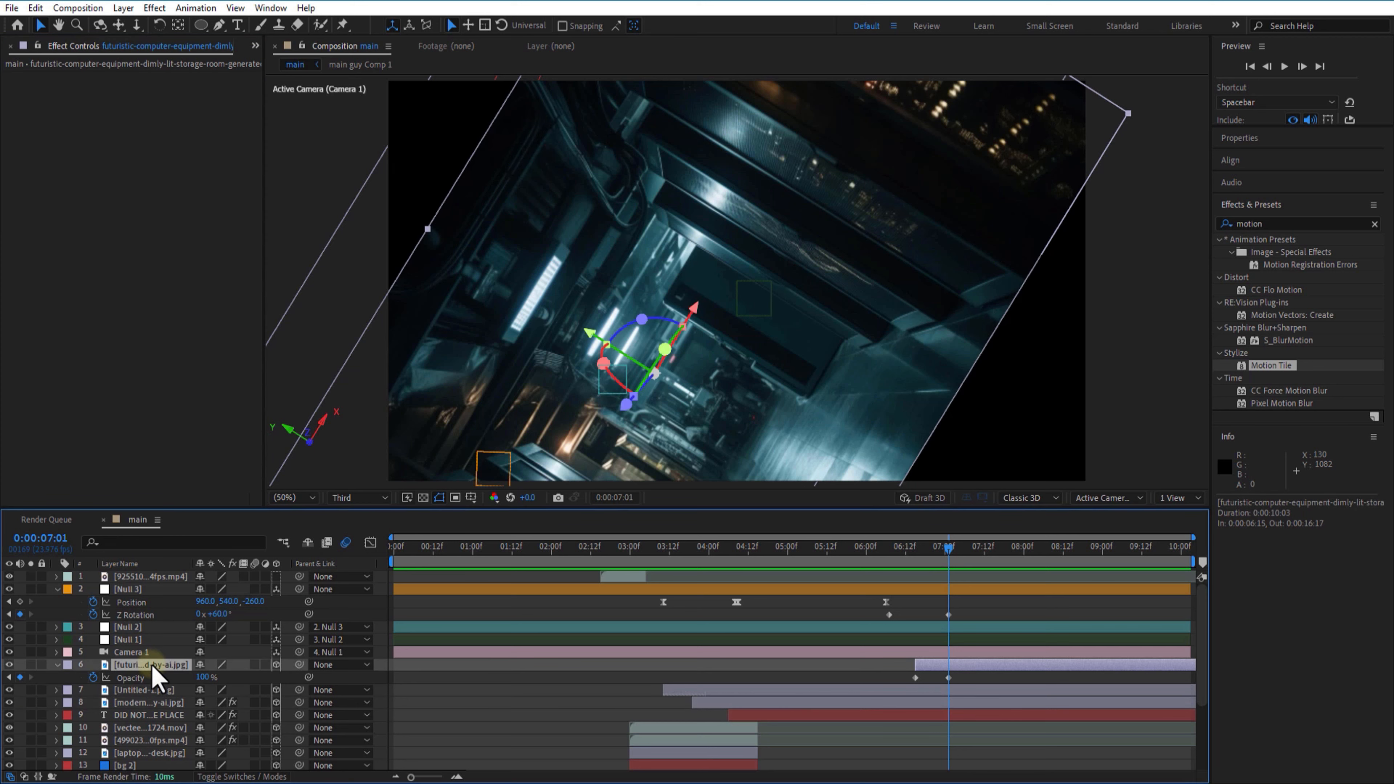
{"action": "key", "text": "ctrl+v"}
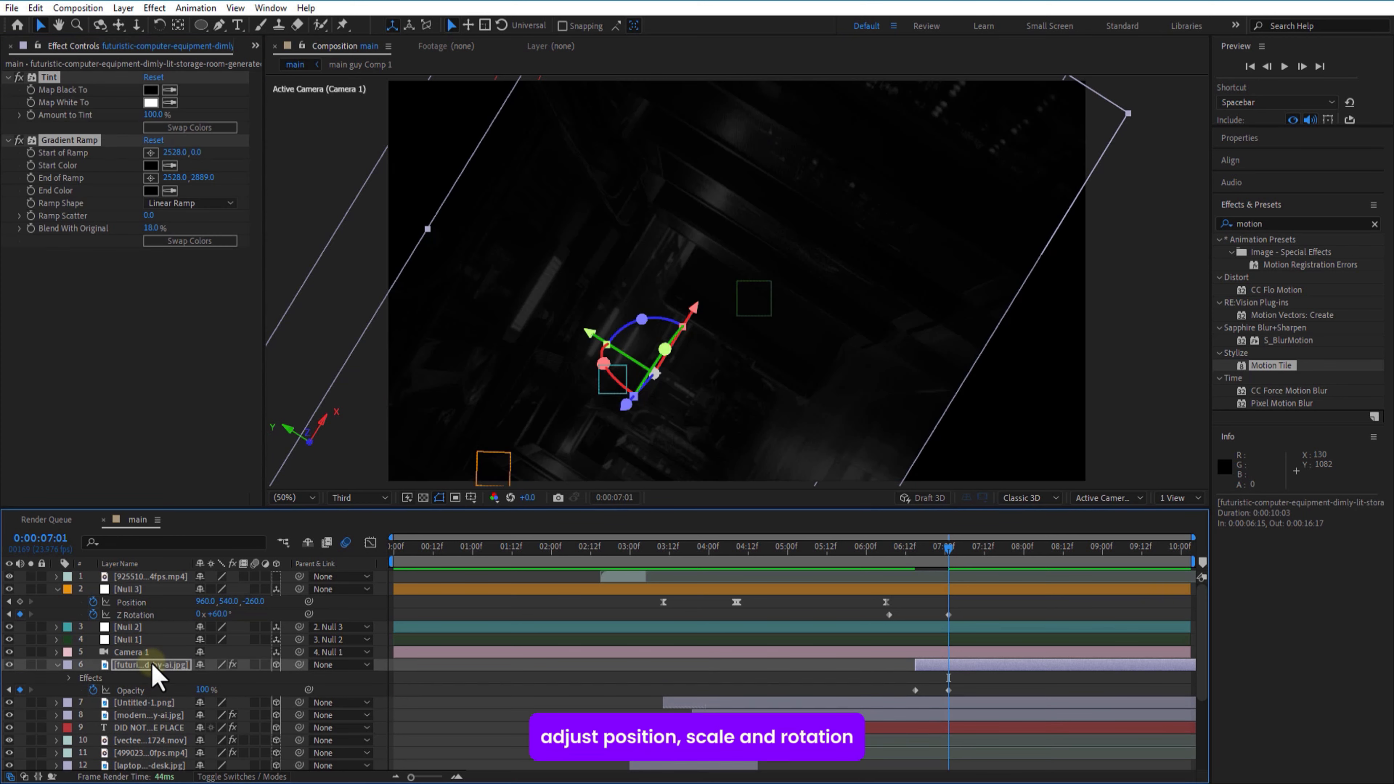
Adjust the storage room image's scale and rotation to stand upright in the frame, with its position at 1681, 830, 0
{"action": "key", "text": "s"}
{"action": "left_click_drag", "start_coordinate": [211, 679], "coordinate": [351, 692]}
{"action": "key", "text": "r"}
{"action": "key", "text": "s"}
{"action": "key", "text": "p"}
{"action": "left_click_drag", "start_coordinate": [207, 678], "coordinate": [530, 716]}
{"action": "key", "text": "r"}
{"action": "left_click_drag", "start_coordinate": [219, 715], "coordinate": [221, 714]}
{"action": "key", "text": "p"}
{"action": "left_click_drag", "start_coordinate": [206, 678], "coordinate": [180, 678]}
{"action": "left_click_drag", "start_coordinate": [232, 678], "coordinate": [121, 693]}
Add the young hacker image above the storage room layer as a 3D layer starting at 0:00:06:15
{"action": "left_click_drag", "start_coordinate": [950, 560], "coordinate": [957, 587]}
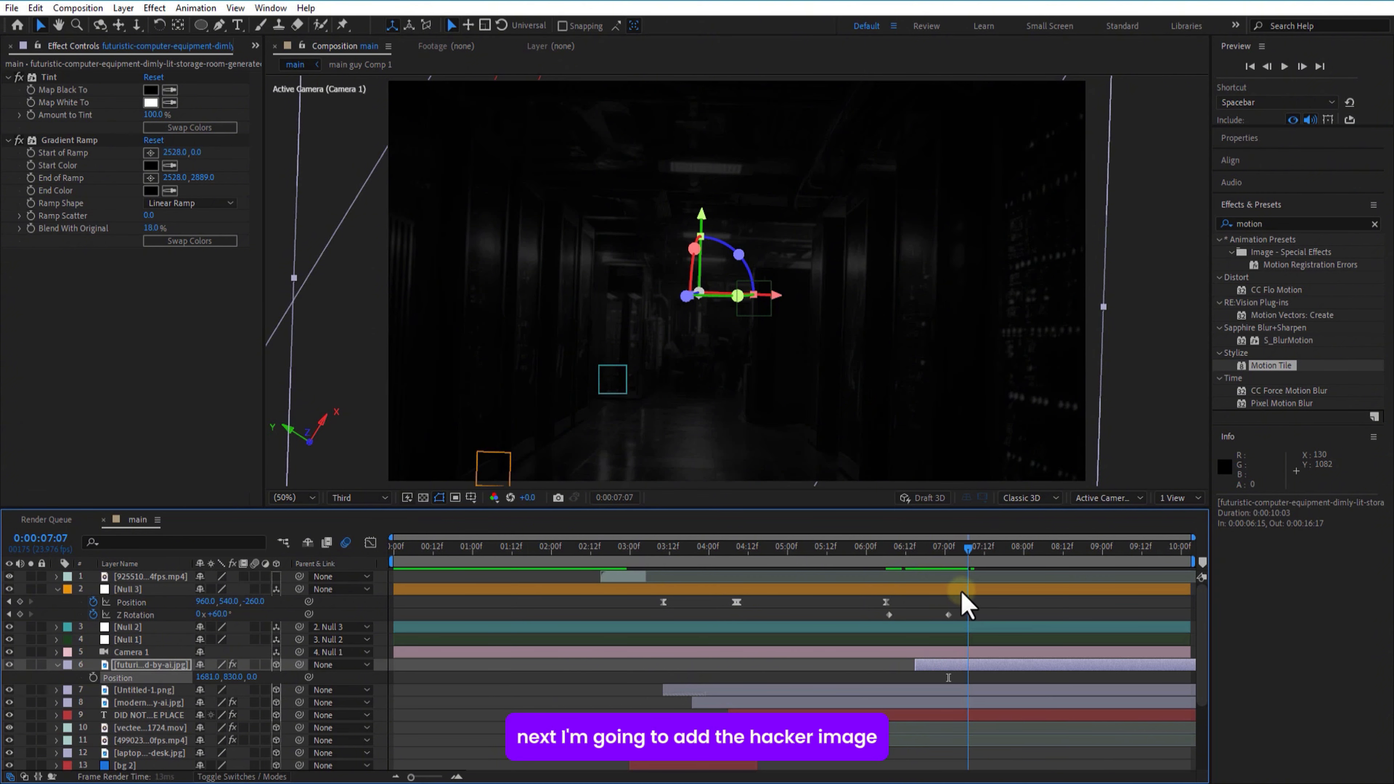
{"action": "left_click", "coordinate": [957, 610]}
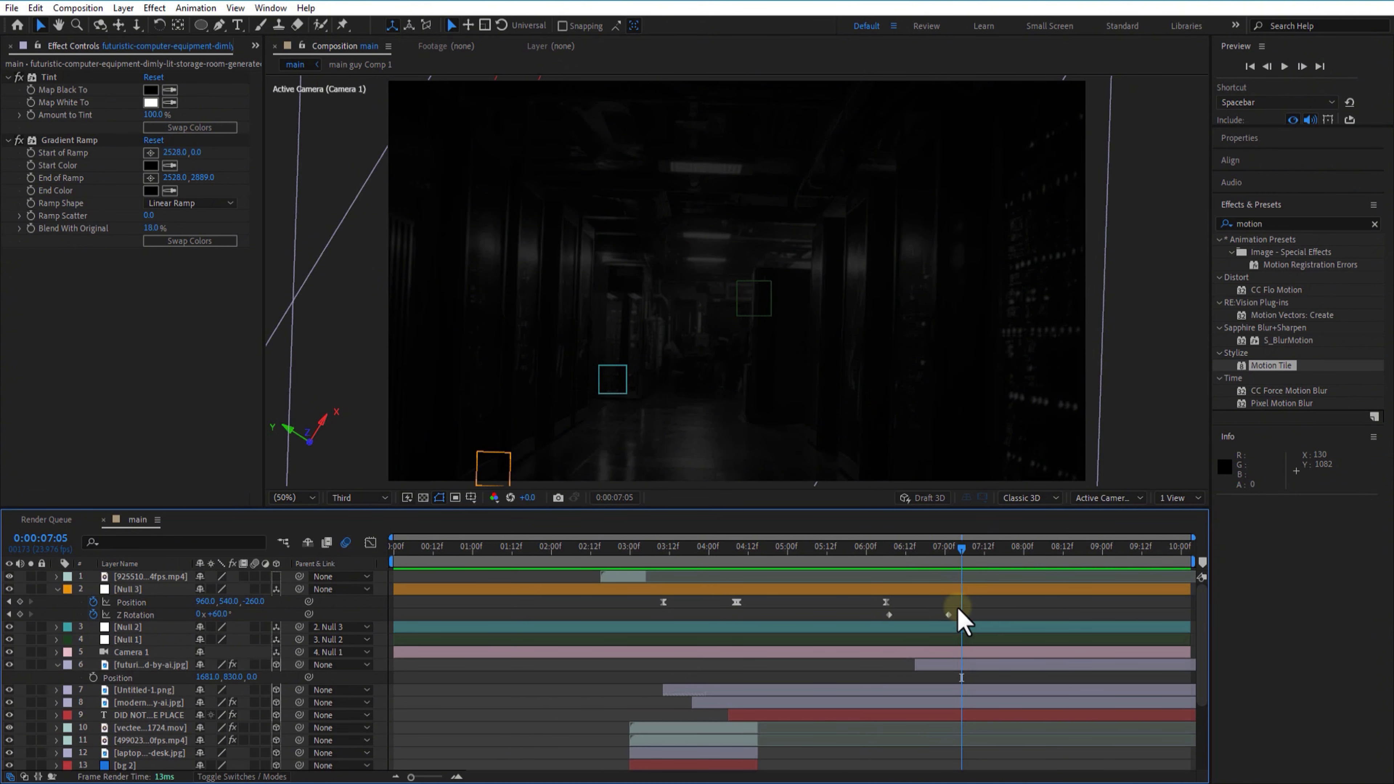
{"action": "left_click", "coordinate": [57, 665]}
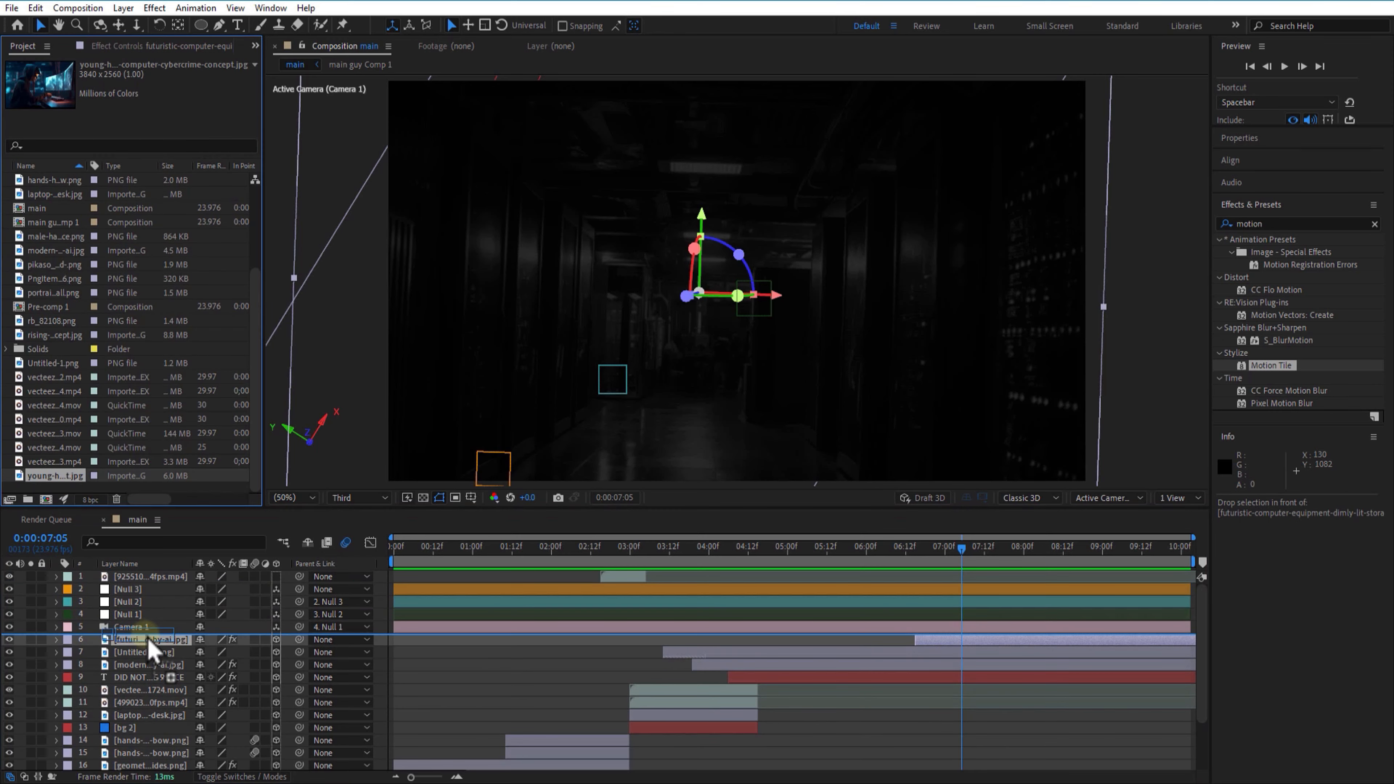
{"action": "left_click_drag", "start_coordinate": [495, 641], "coordinate": [1013, 640]}
{"action": "left_click", "coordinate": [276, 640]}
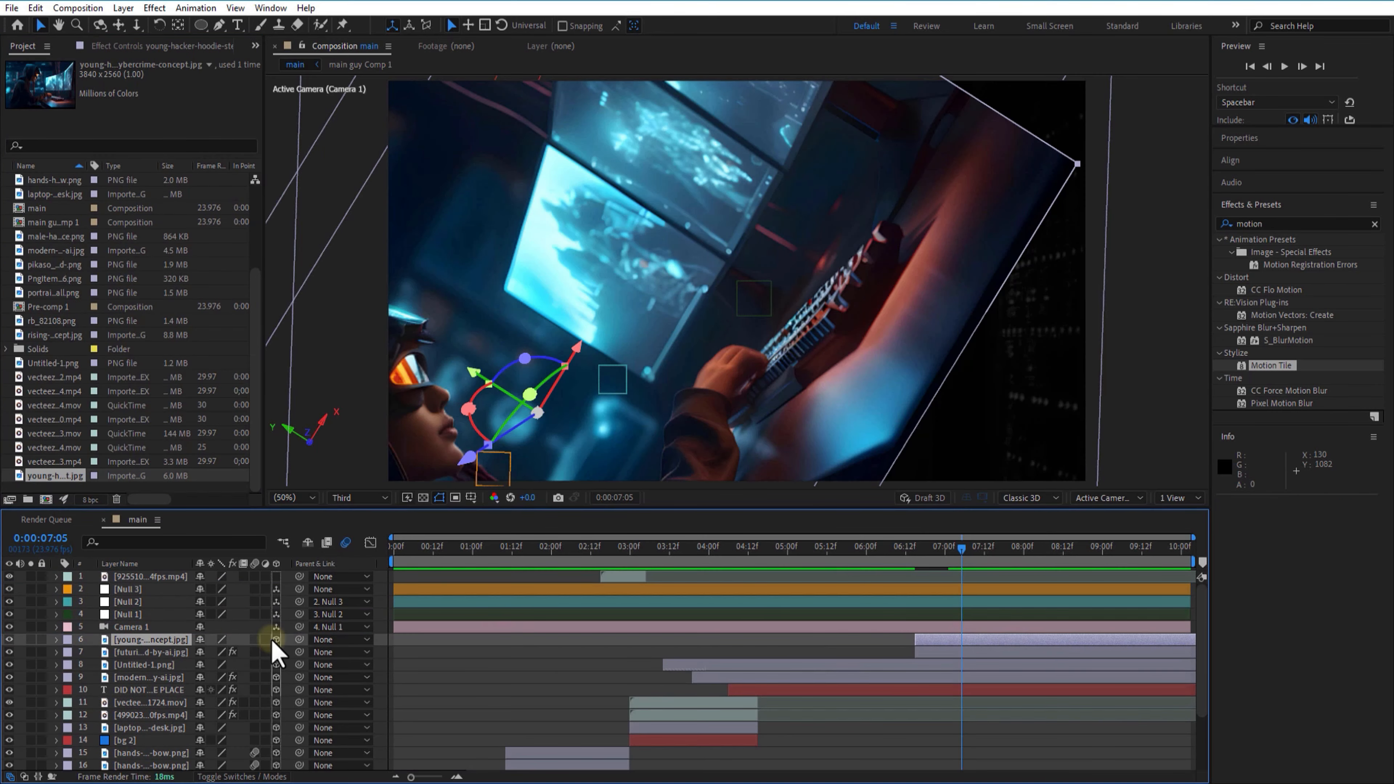
Scale the hacker image to 53%, orient it upright at 58.5° on Z and position it at 1681.5, 910.5, 0
{"action": "key", "text": "s"}
{"action": "left_click_drag", "start_coordinate": [215, 653], "coordinate": [173, 653]}
{"action": "left_click_drag", "start_coordinate": [524, 360], "coordinate": [582, 364]}
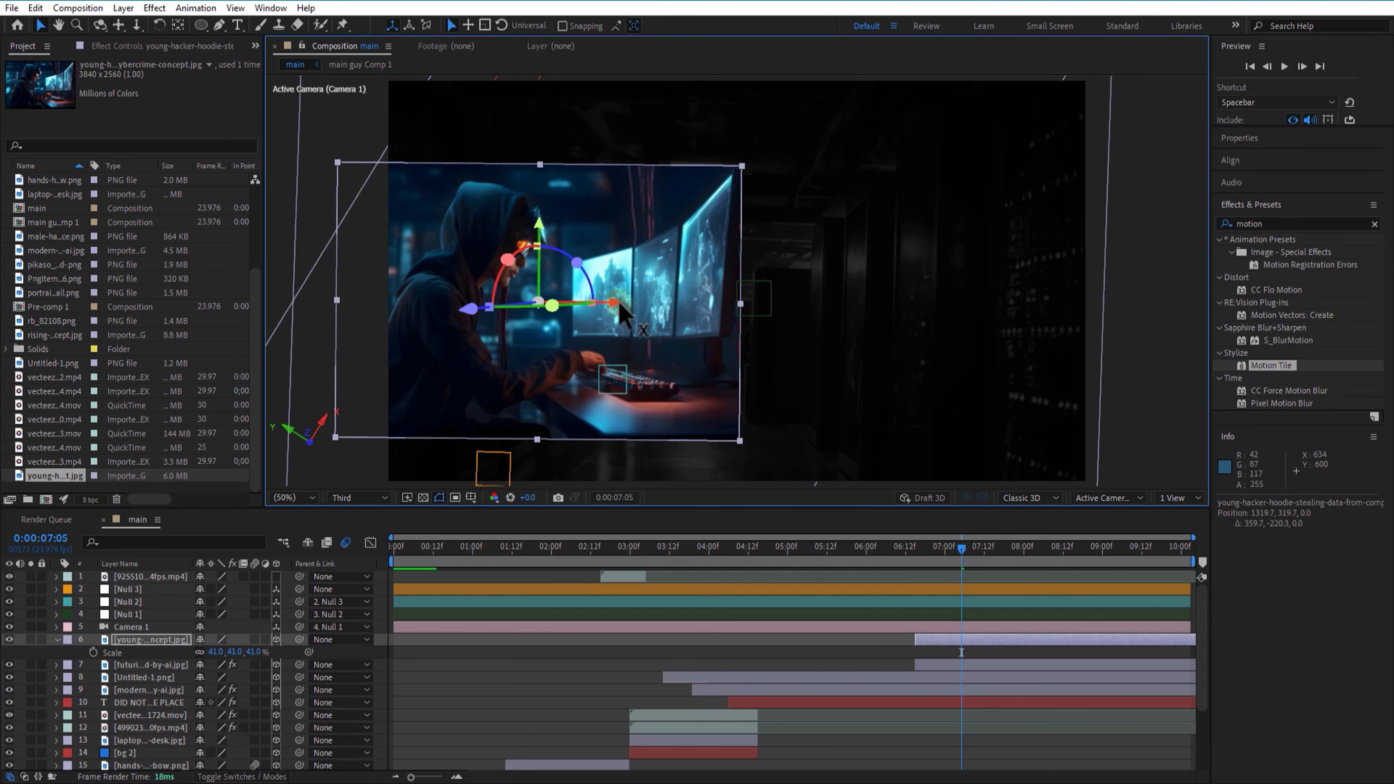
{"action": "mouse_move", "coordinate": [214, 653]}
{"action": "left_mouse_down"}
{"action": "mouse_move", "coordinate": [245, 653]}
{"action": "mouse_move", "coordinate": [226, 652]}
{"action": "left_mouse_up"}
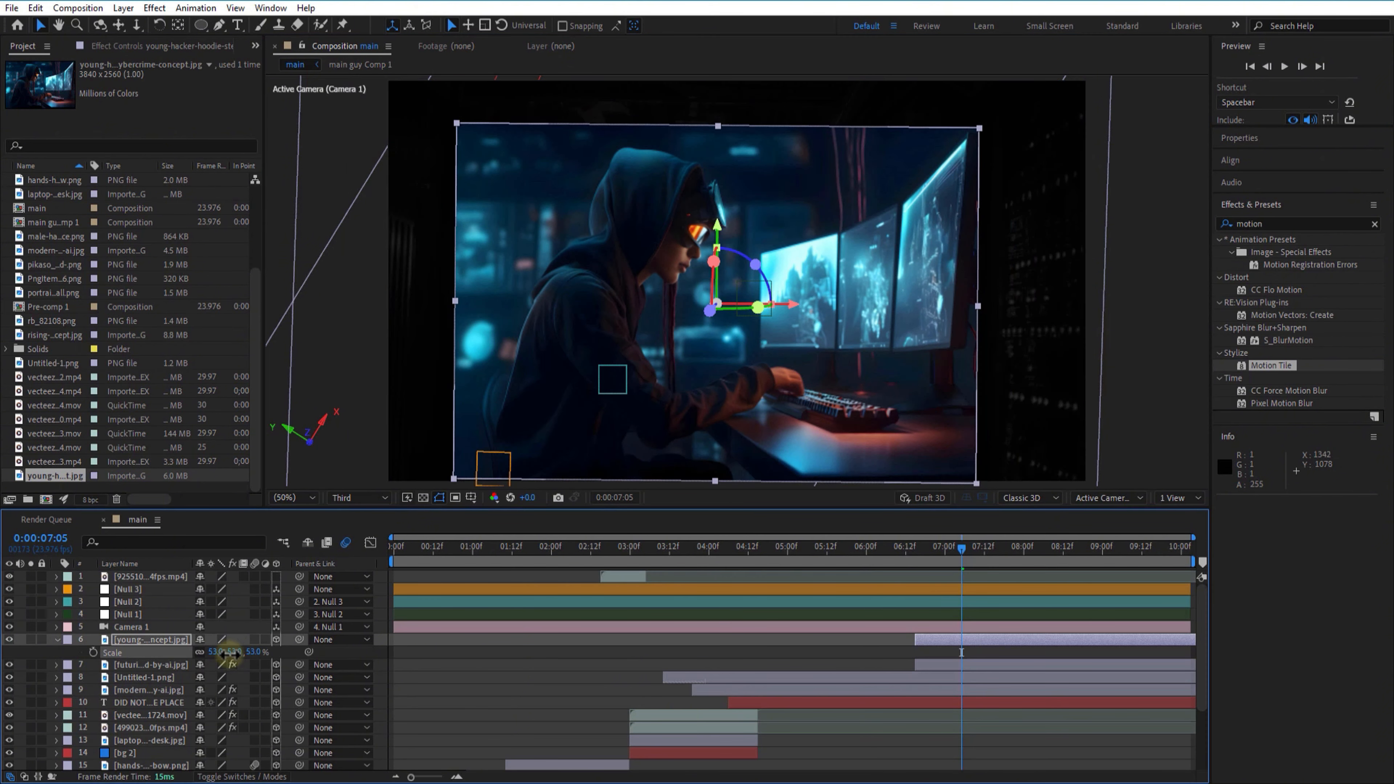
{"action": "scroll", "coordinate": [580, 479], "scroll_direction": "down", "scroll_amount": 2}
{"action": "scroll", "coordinate": [579, 480], "scroll_direction": "up", "scroll_amount": 2}
{"action": "left_click", "coordinate": [559, 690]}
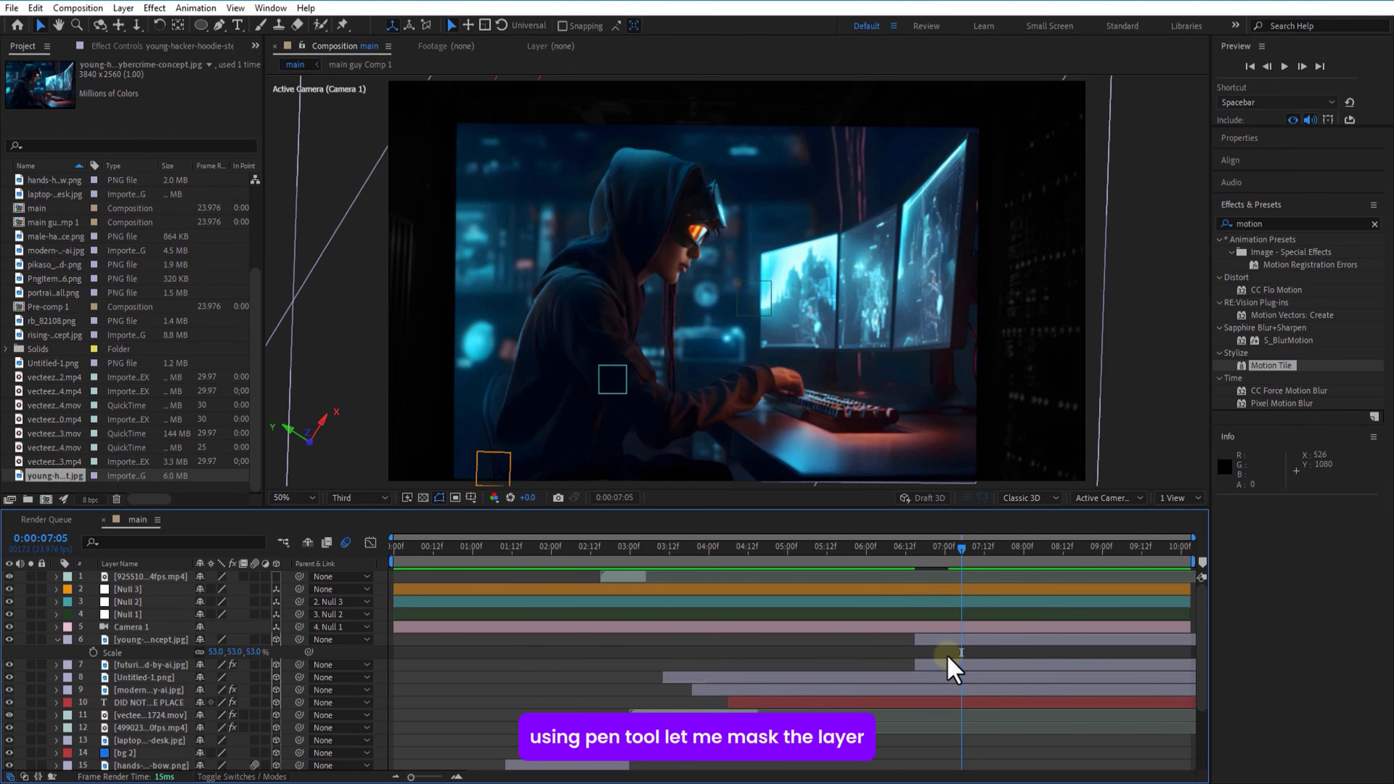
Mask the hacker, chair, desk and monitors out of the image background with the Pen tool
{"action": "left_click", "coordinate": [219, 25]}
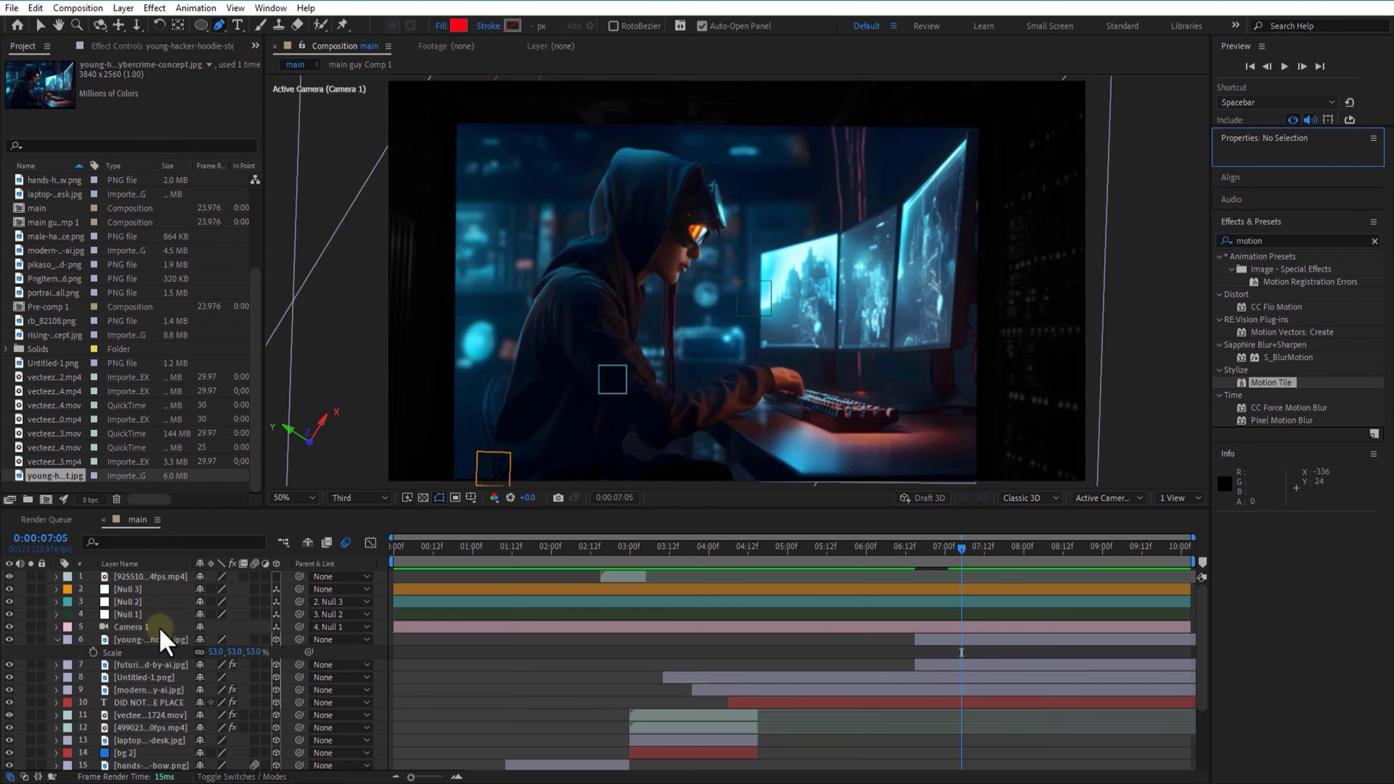
{"action": "left_click", "coordinate": [165, 641]}
{"action": "left_click", "coordinate": [562, 269]}
{"action": "scroll", "coordinate": [631, 164], "scroll_direction": "up", "scroll_amount": 2}
{"action": "left_click", "coordinate": [799, 404]}
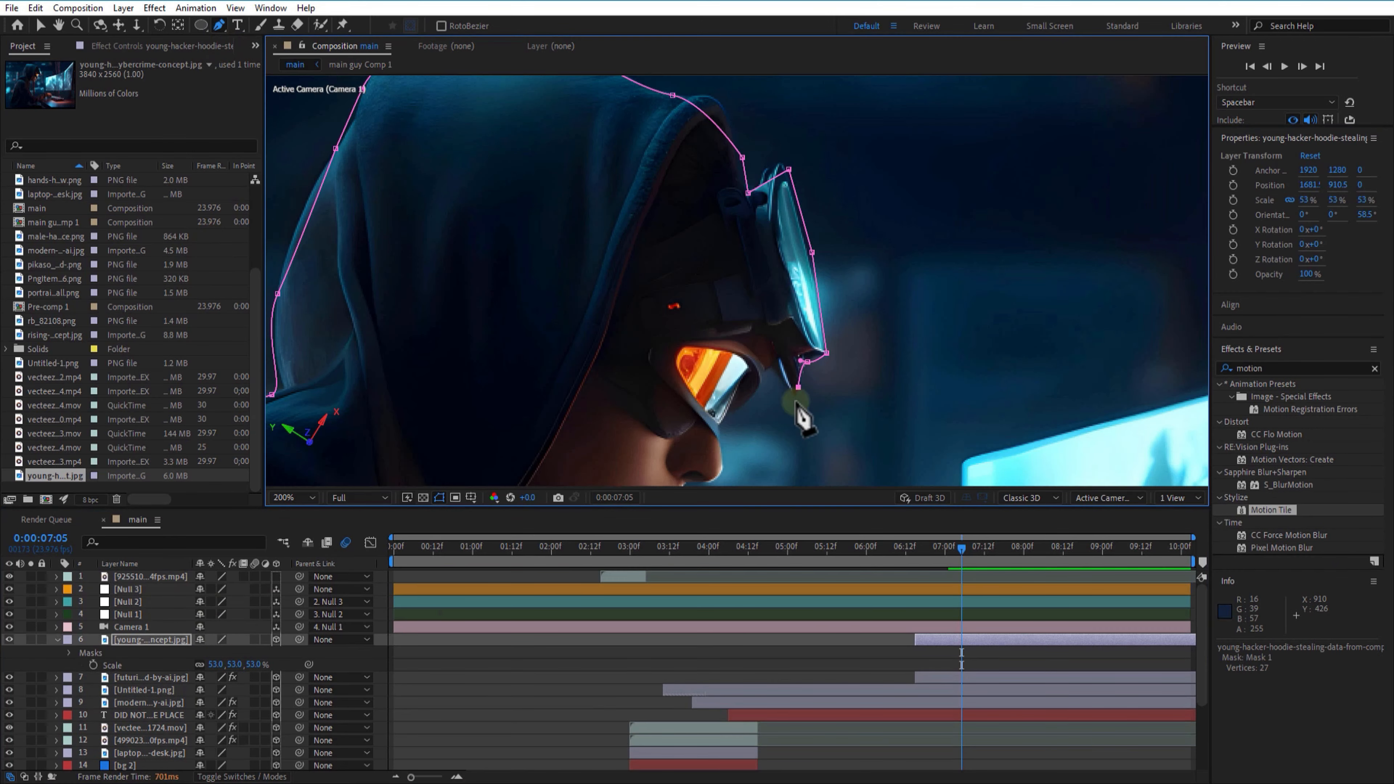
{"action": "scroll", "coordinate": [769, 329], "scroll_direction": "up", "scroll_amount": 1}
{"action": "left_click", "coordinate": [425, 384]}
{"action": "left_click_drag", "start_coordinate": [838, 379], "coordinate": [853, 374]}
{"action": "left_click", "coordinate": [871, 366]}
{"action": "scroll", "coordinate": [871, 324], "scroll_direction": "down", "scroll_amount": 2}
{"action": "scroll", "coordinate": [947, 284], "scroll_direction": "up", "scroll_amount": 1}
{"action": "left_click", "coordinate": [946, 284]}
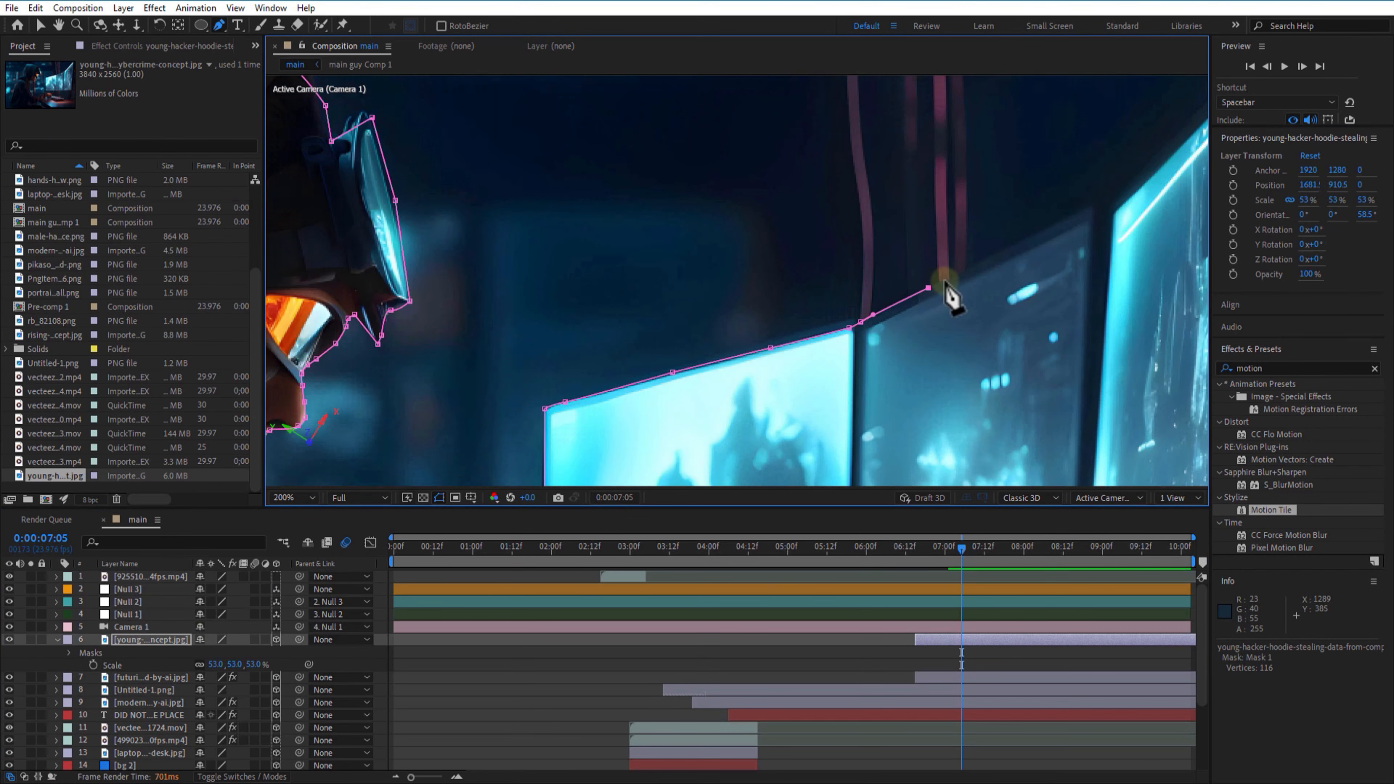
{"action": "left_click", "coordinate": [1088, 294]}
{"action": "left_click", "coordinate": [473, 261]}
{"action": "scroll", "coordinate": [554, 311], "scroll_direction": "down", "scroll_amount": 2}
{"action": "scroll", "coordinate": [554, 312], "scroll_direction": "up", "scroll_amount": 2}
{"action": "left_click", "coordinate": [572, 300]}
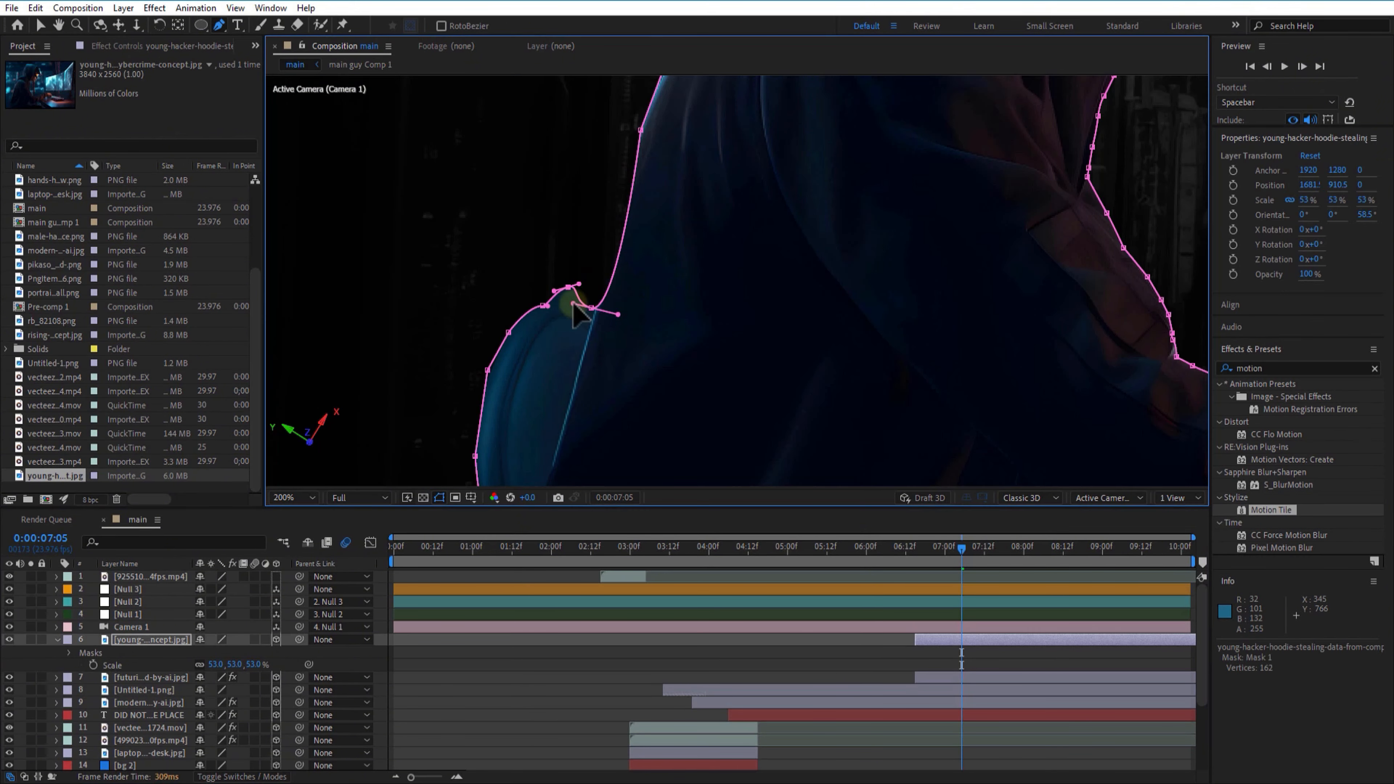
{"action": "scroll", "coordinate": [572, 300], "scroll_direction": "down", "scroll_amount": 2}
{"action": "left_click", "coordinate": [845, 660]}
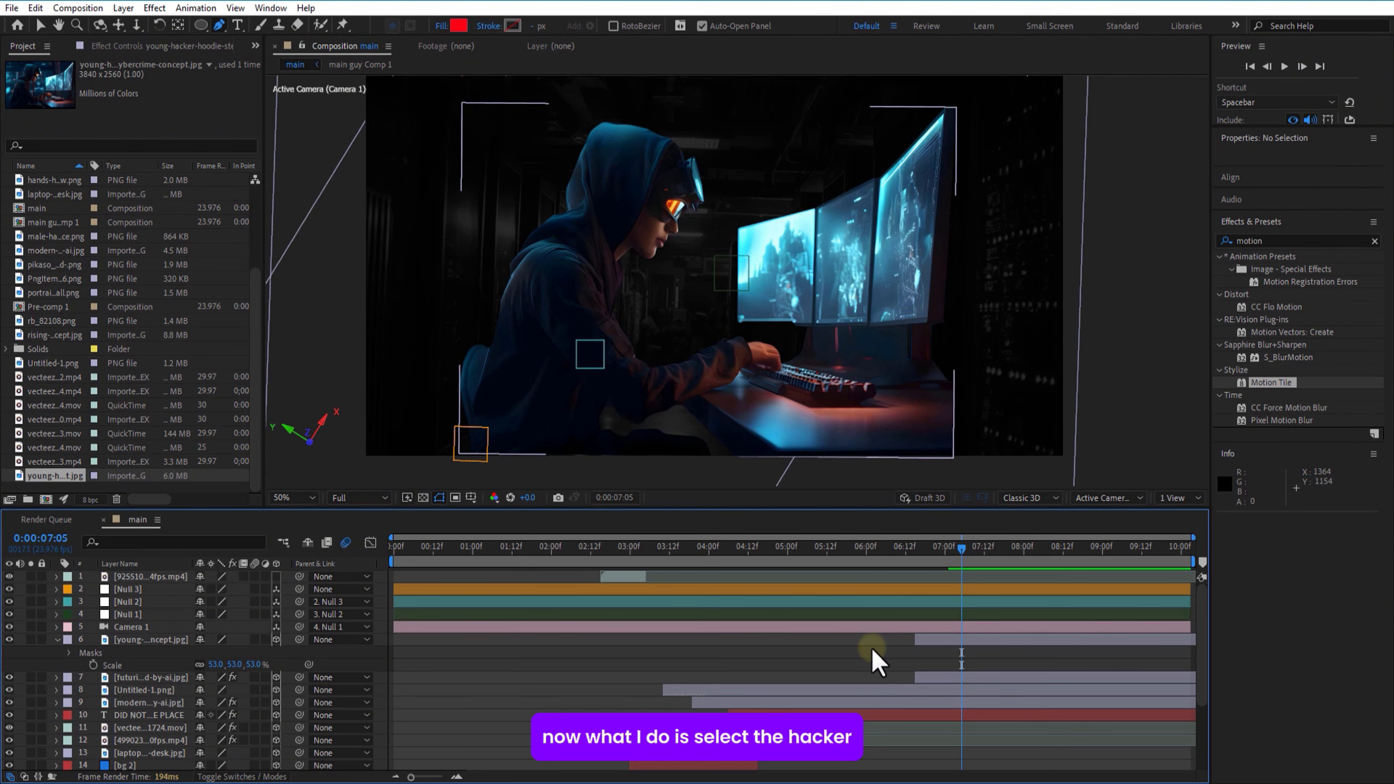
Keyframe the hacker image's position at 0:00:06:15 with values 1681.5, 910.5, -830
{"action": "left_click", "coordinate": [159, 640]}
{"action": "key", "text": "p"}
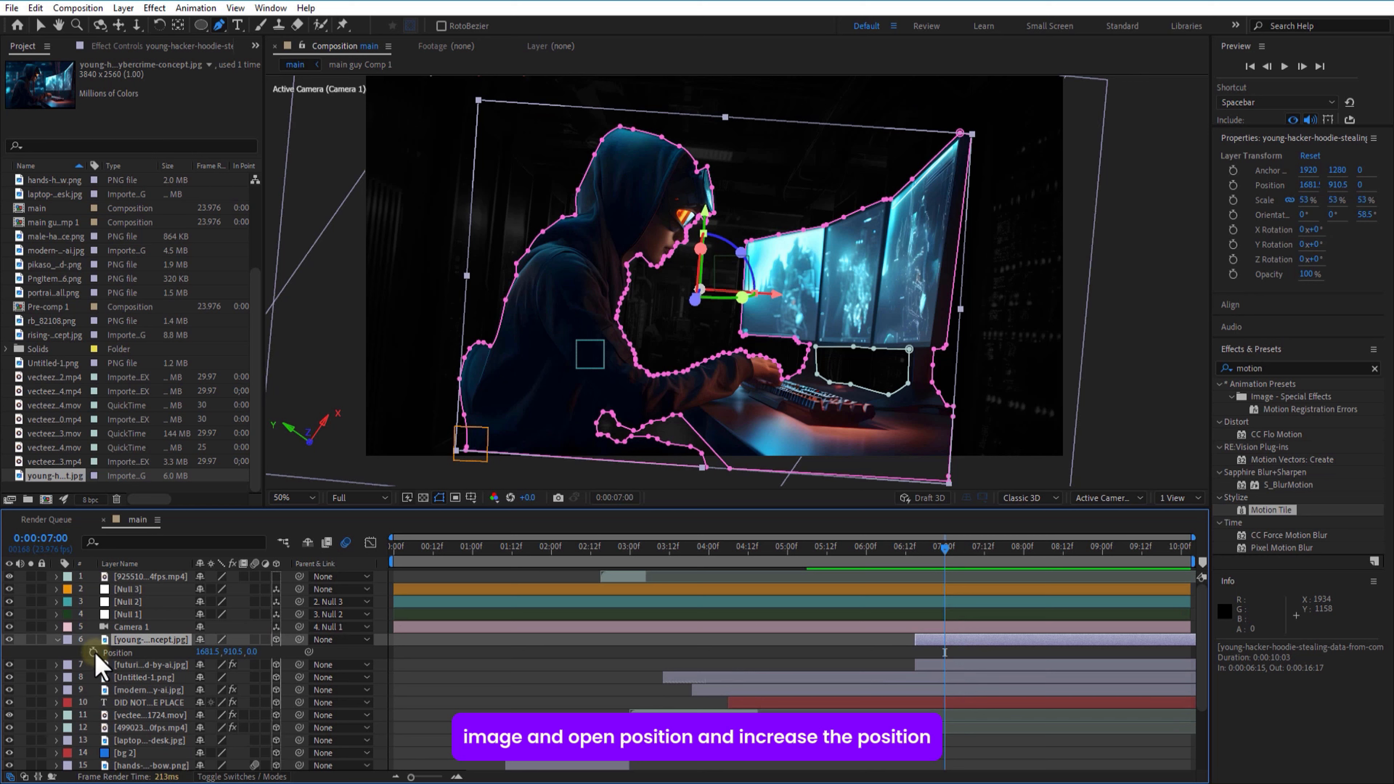
{"action": "left_click_drag", "start_coordinate": [250, 655], "coordinate": [126, 678]}
{"action": "left_click_drag", "start_coordinate": [260, 654], "coordinate": [148, 665]}
{"action": "key", "text": "ctrl+z"}
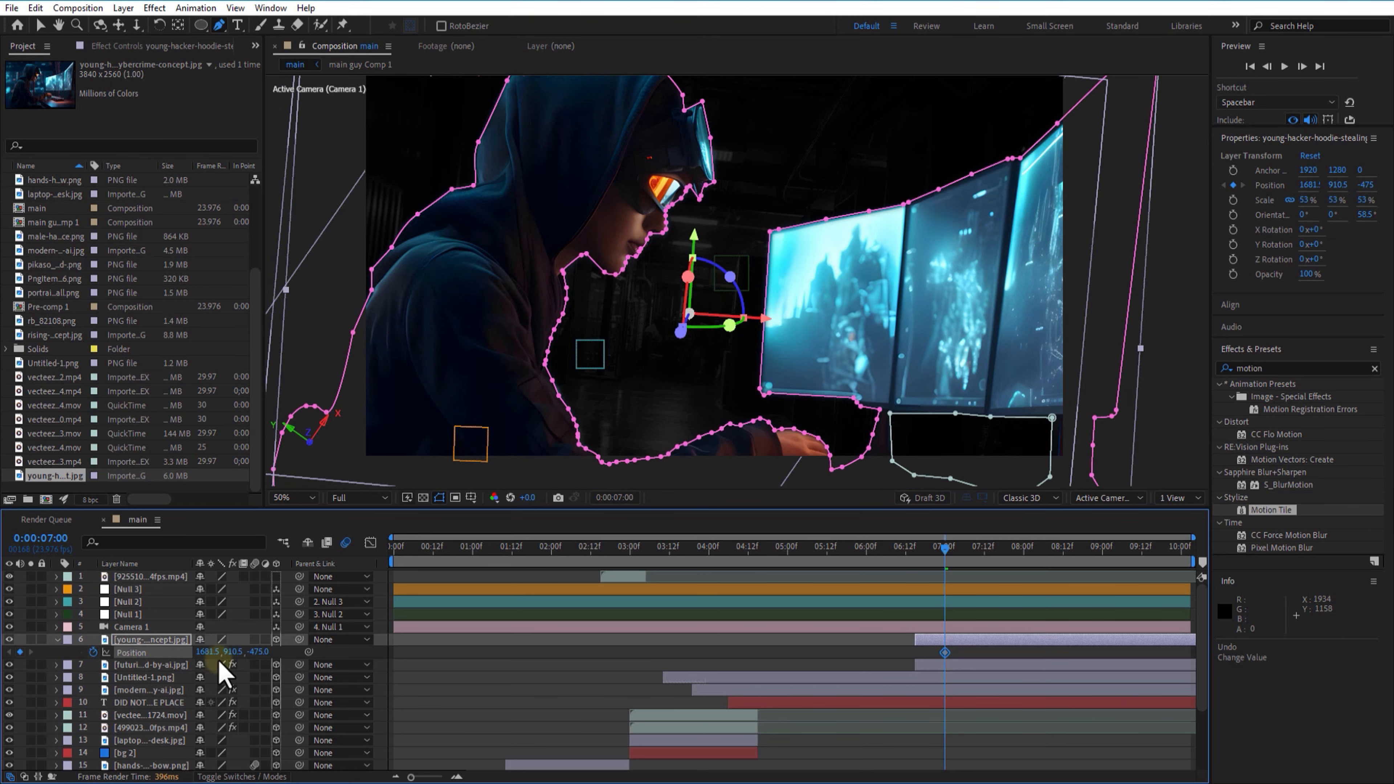
{"action": "left_click_drag", "start_coordinate": [234, 663], "coordinate": [265, 659]}
{"action": "left_click_drag", "start_coordinate": [957, 563], "coordinate": [918, 576]}
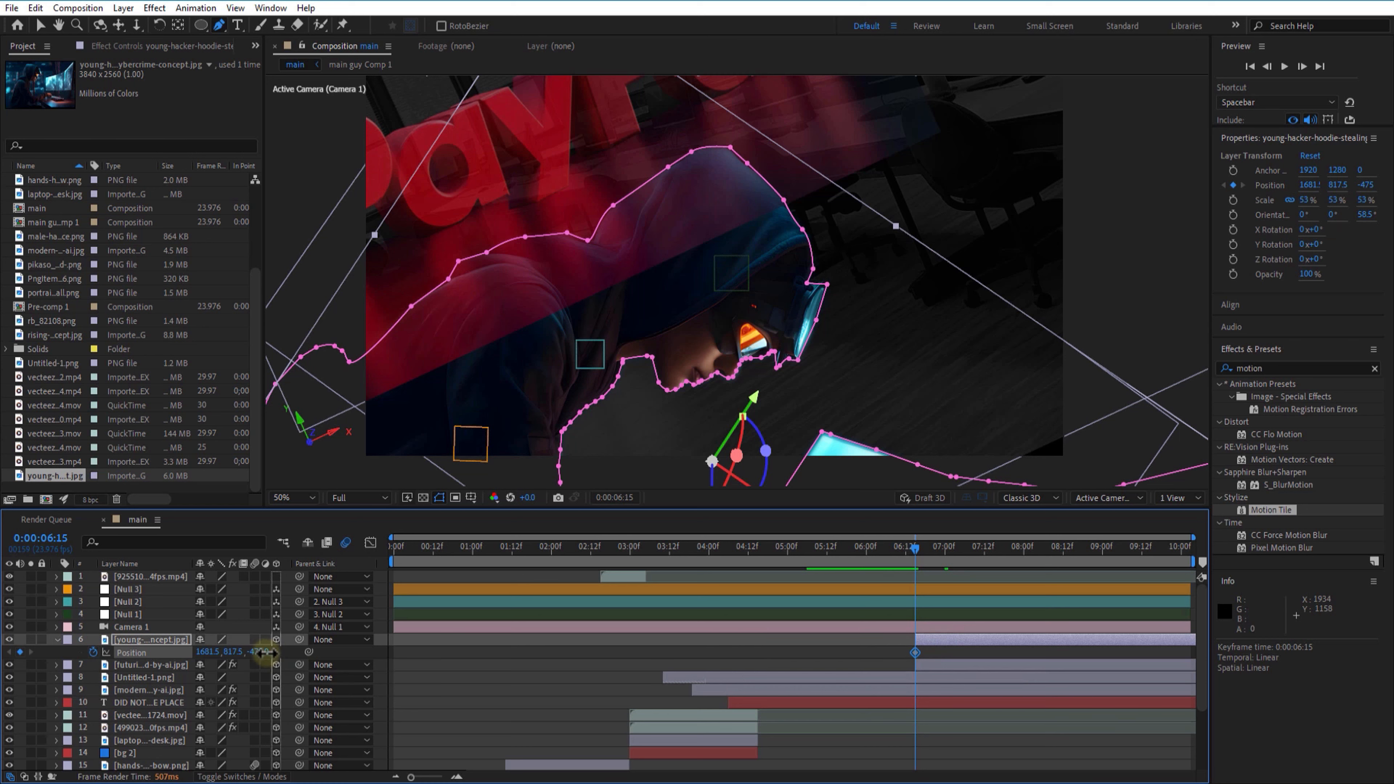
{"action": "left_click_drag", "start_coordinate": [265, 654], "coordinate": [234, 657]}
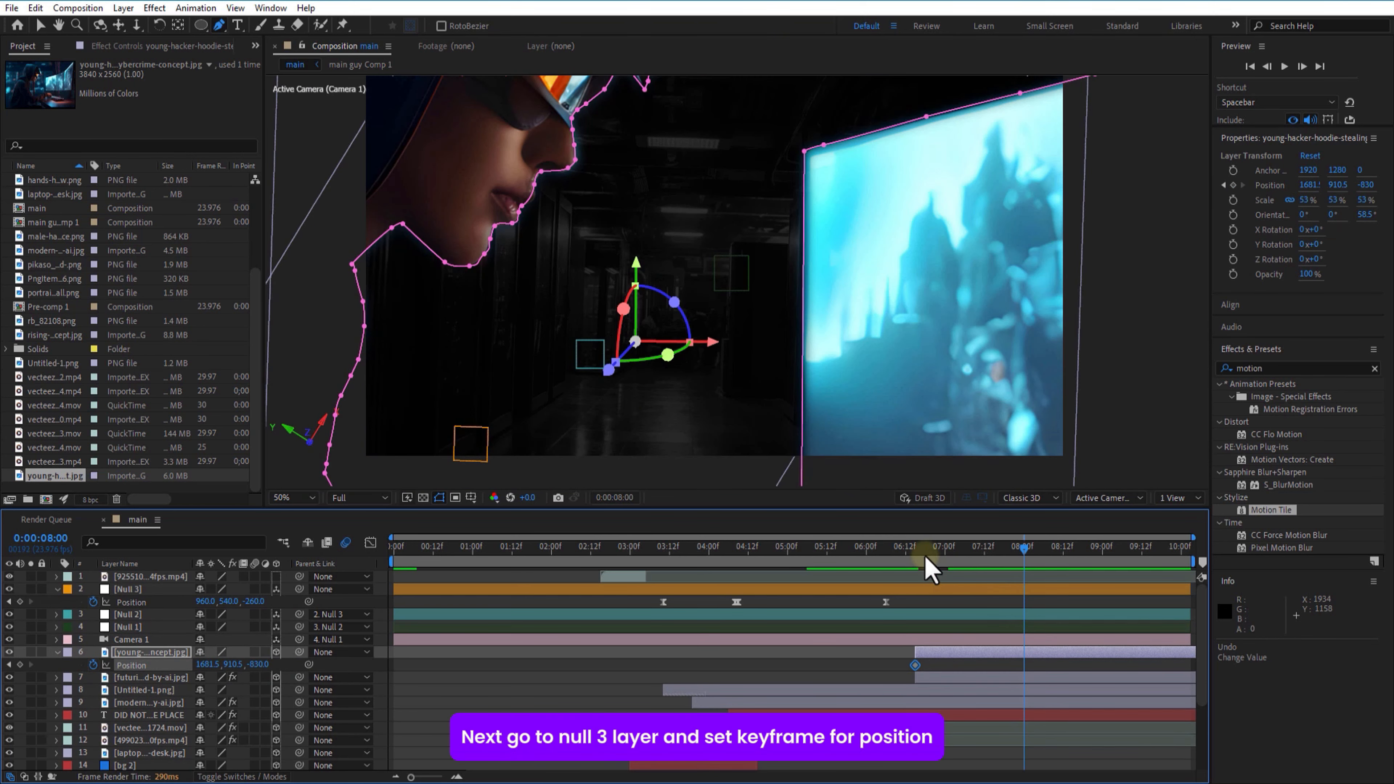
Keyframe Null 3's position at 960, 540, -260 at 0:00:06:15, add a pulled-back Z keyframe around 0:00:08:12 and preview the move
{"action": "left_click_drag", "start_coordinate": [926, 557], "coordinate": [916, 558]}
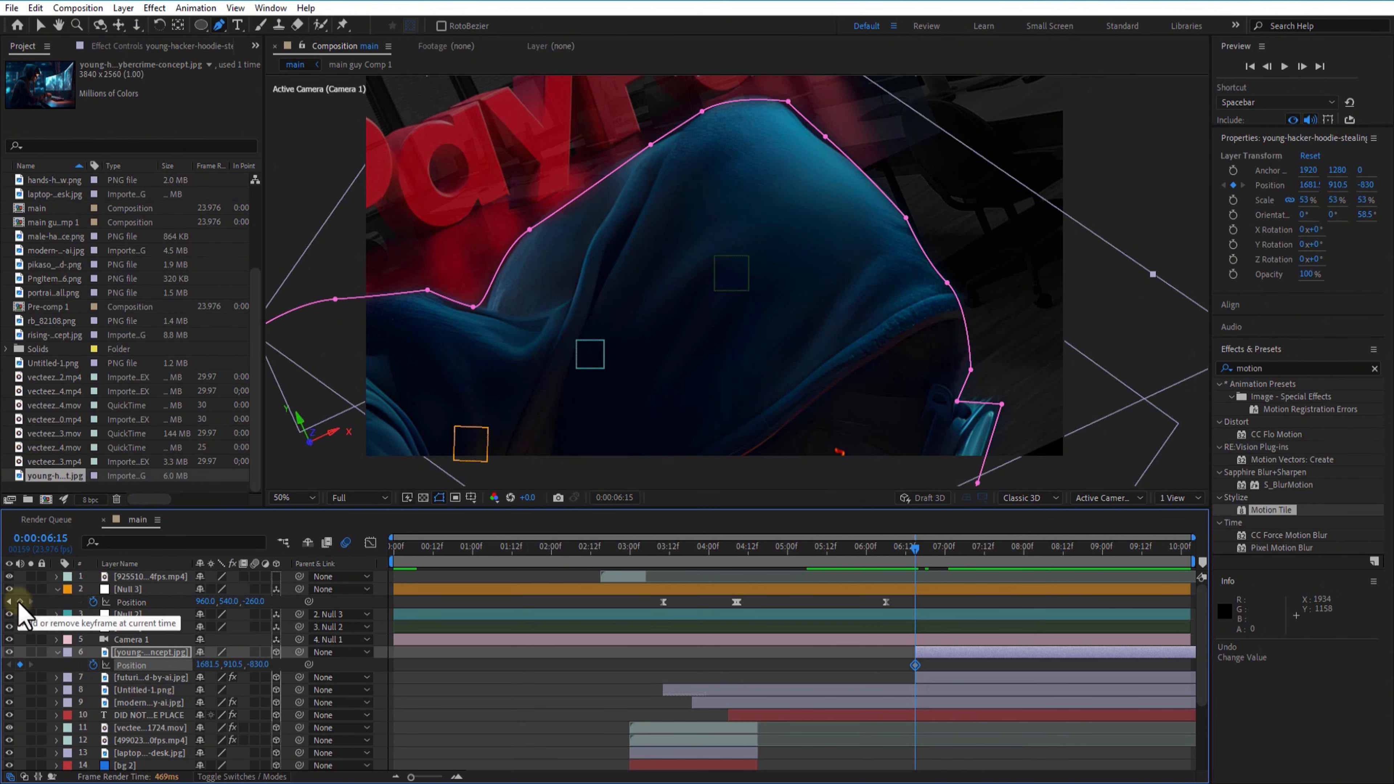
{"action": "left_click", "coordinate": [19, 602]}
{"action": "left_click_drag", "start_coordinate": [923, 556], "coordinate": [1002, 570]}
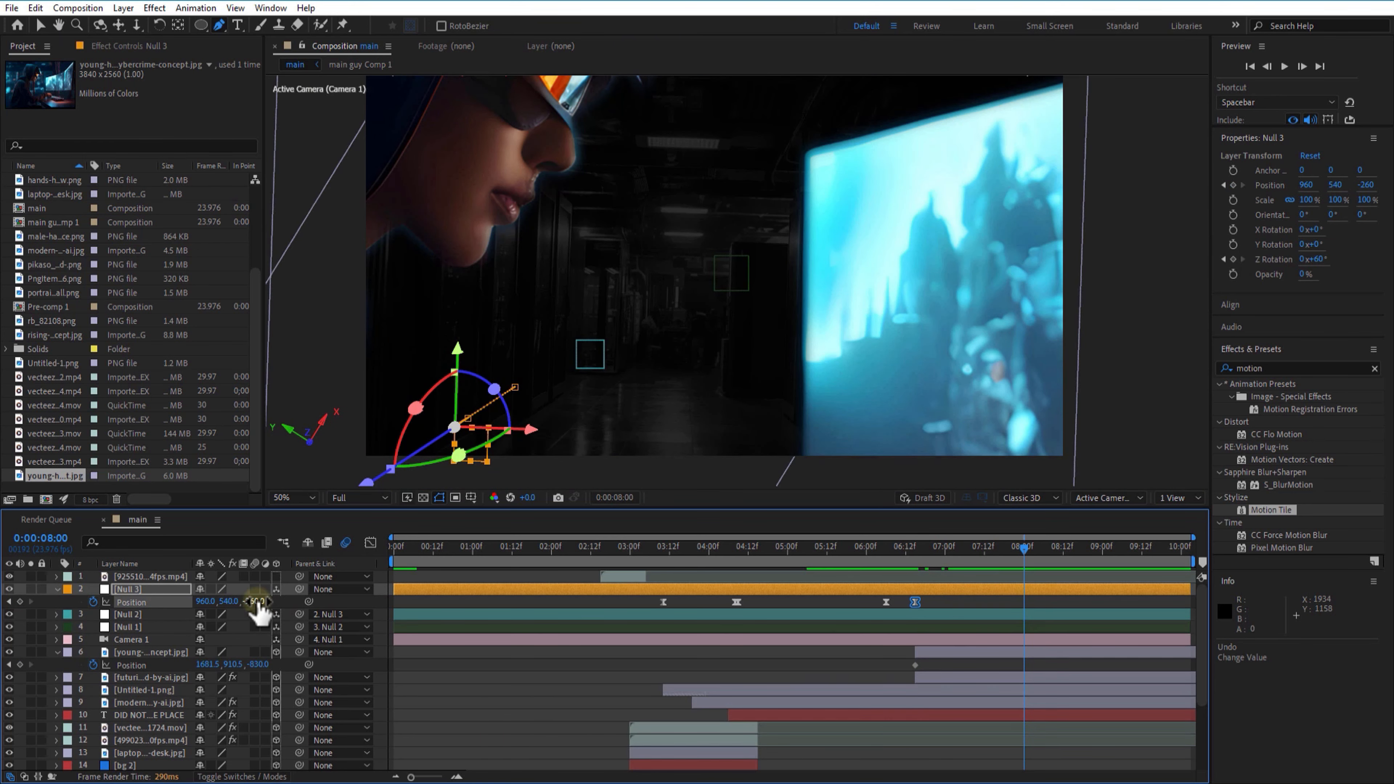
{"action": "left_click_drag", "start_coordinate": [260, 603], "coordinate": [62, 659]}
{"action": "left_click_drag", "start_coordinate": [217, 606], "coordinate": [180, 609]}
{"action": "left_click_drag", "start_coordinate": [999, 556], "coordinate": [912, 569]}
{"action": "key", "text": "space"}
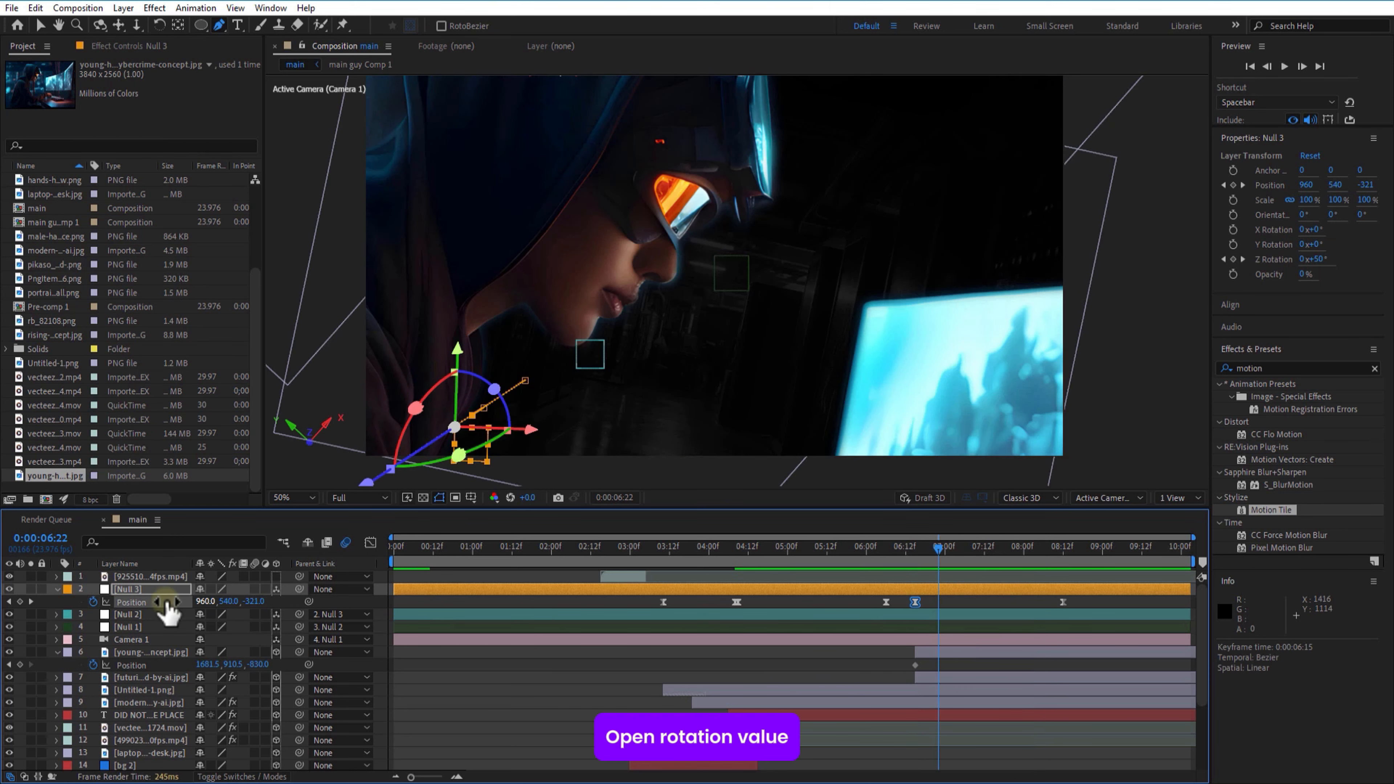
Move Null 3's ending Z Rotation keyframe to 0:00:08:10 and preview the camera rotation
{"action": "left_click", "coordinate": [133, 591]}
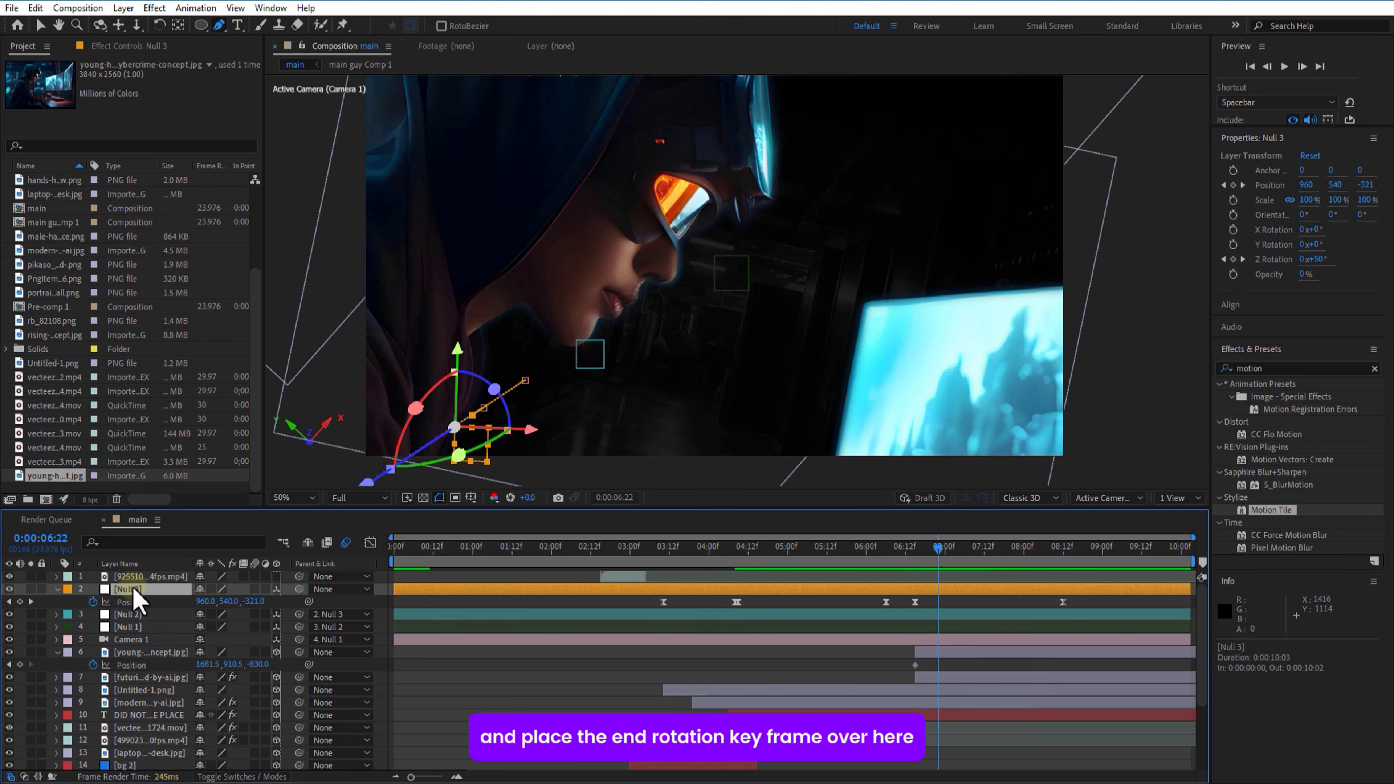
{"action": "key", "text": "r"}
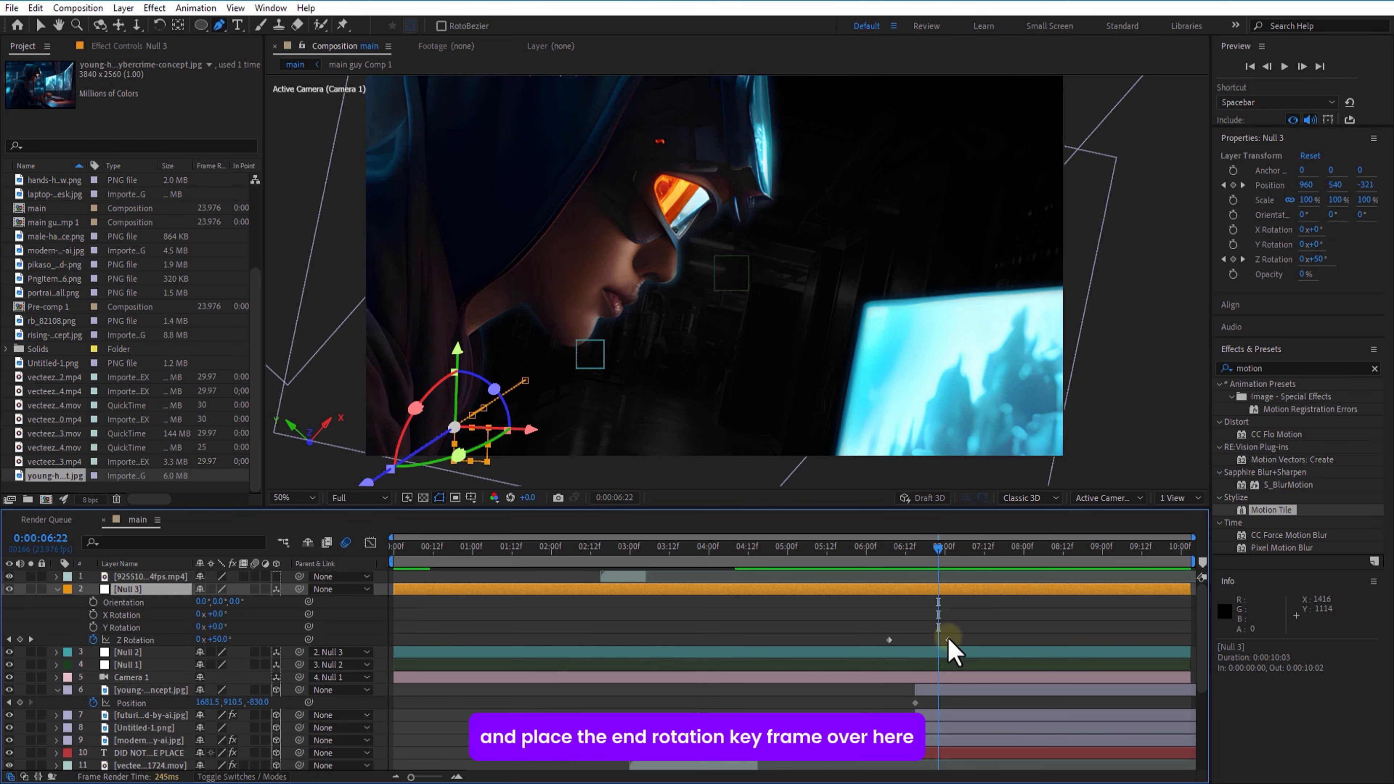
{"action": "left_click_drag", "start_coordinate": [949, 640], "coordinate": [988, 658]}
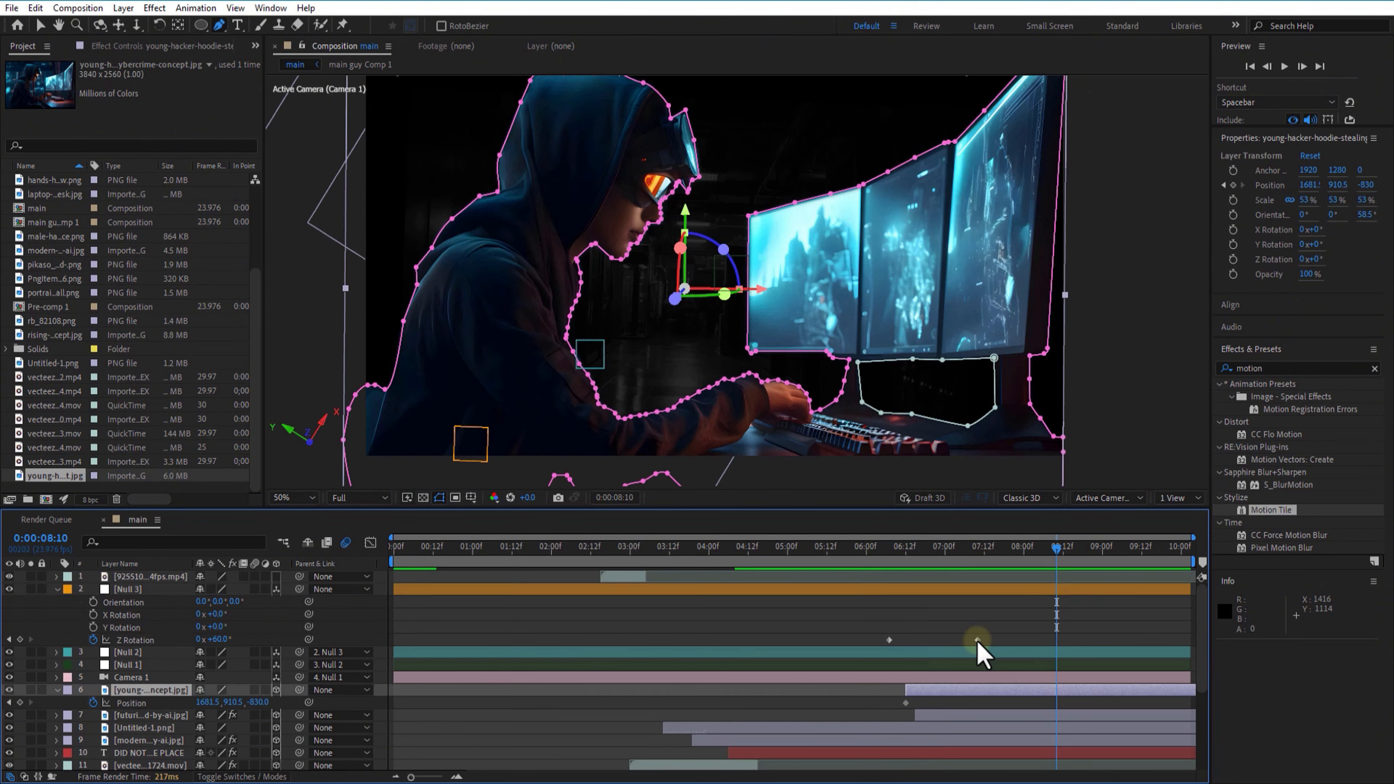
{"action": "left_click", "coordinate": [977, 640]}
{"action": "key", "text": "space"}
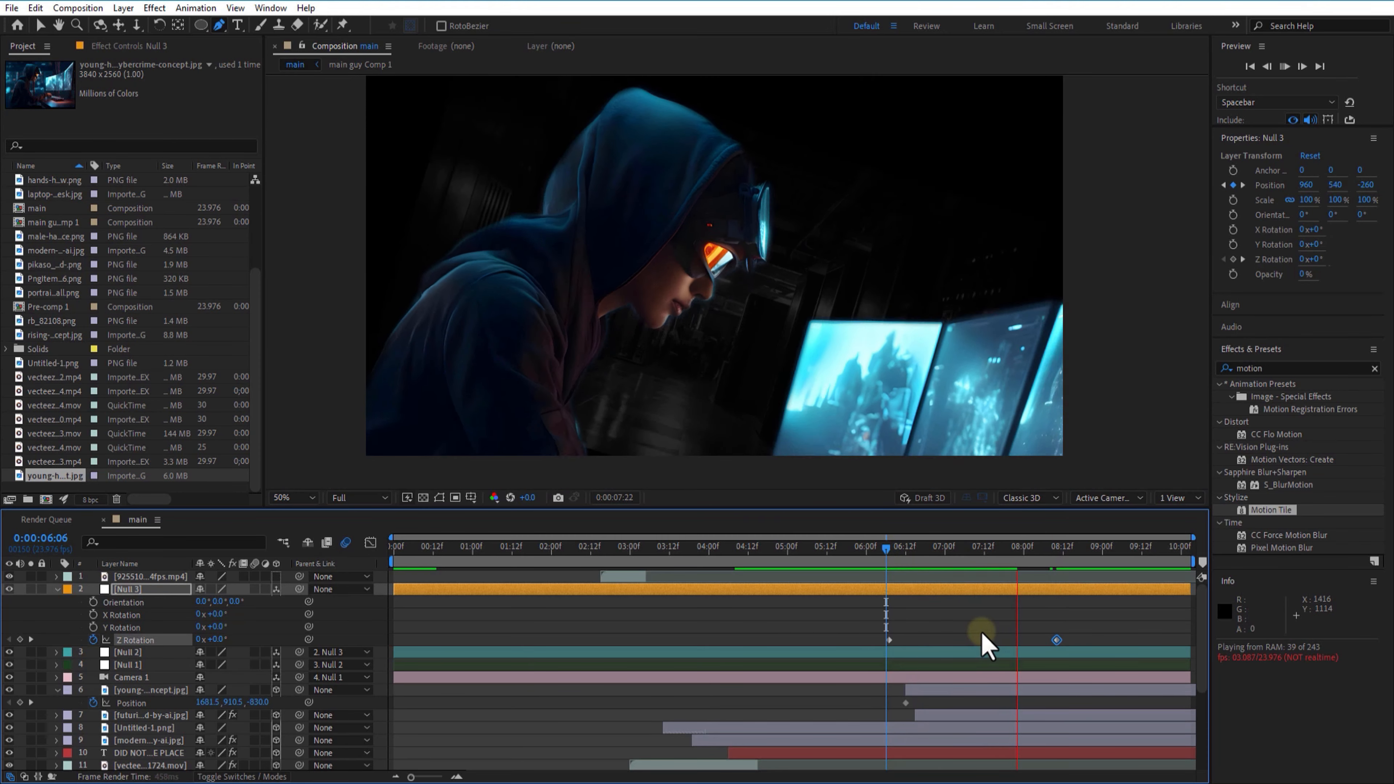
Add the animated red wavy particles background video to the composition, directly below the hacker image layer
{"action": "left_click", "coordinate": [1061, 554]}
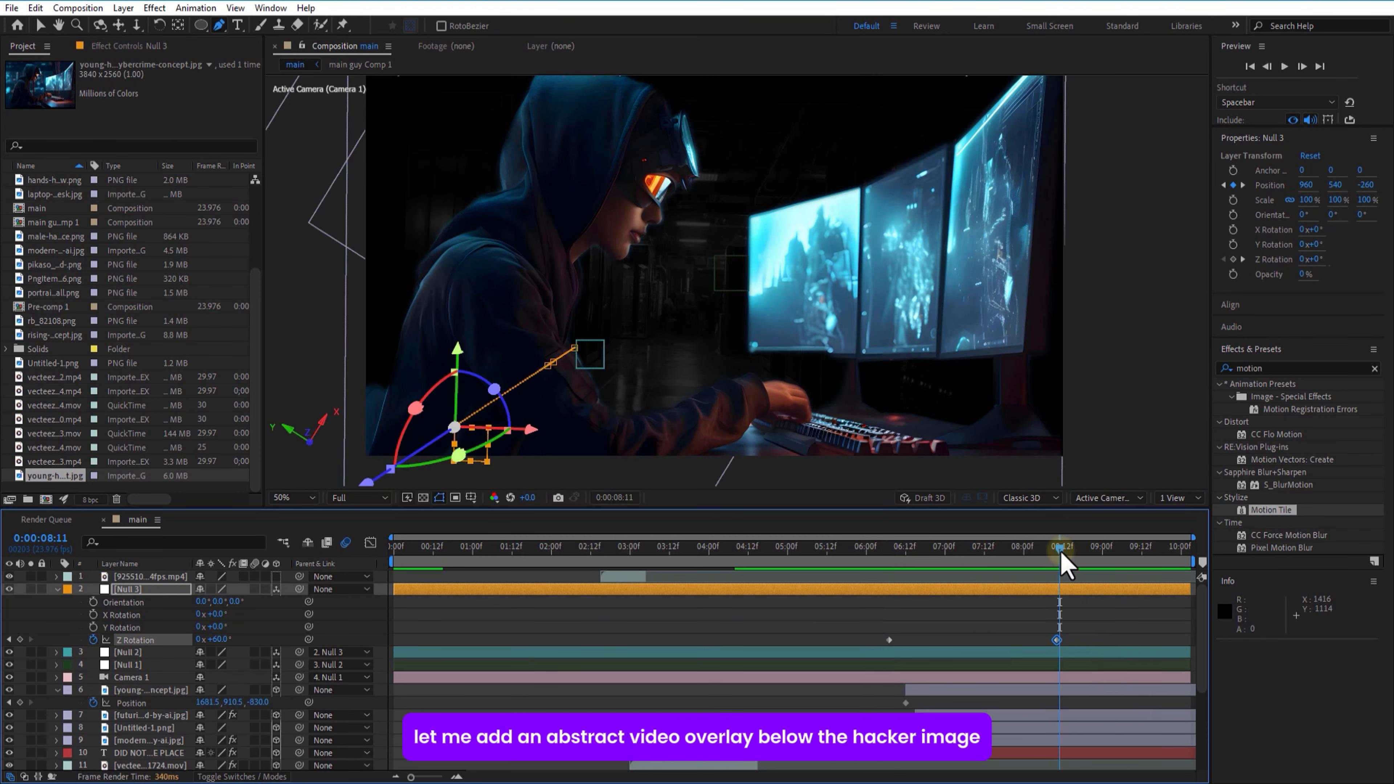
{"action": "left_click", "coordinate": [57, 589]}
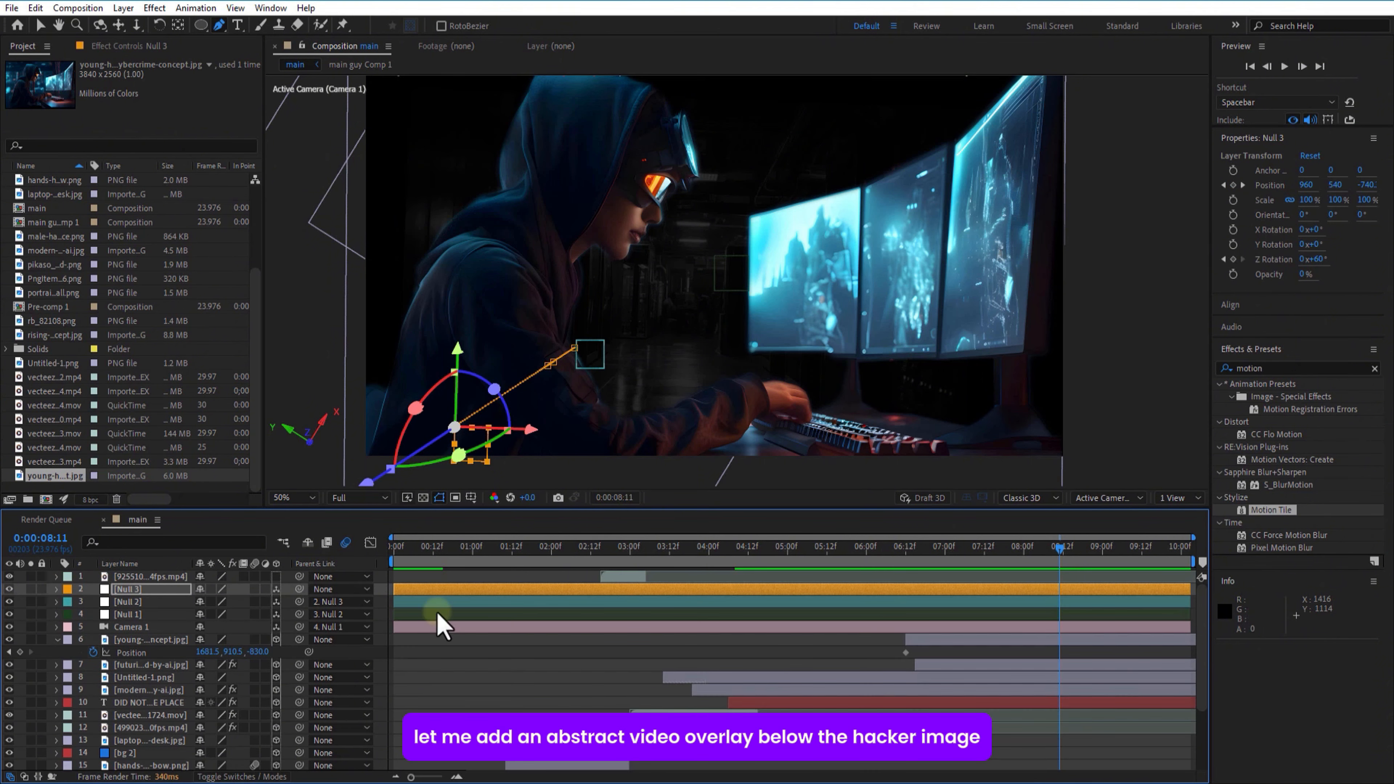
{"action": "left_click", "coordinate": [65, 378]}
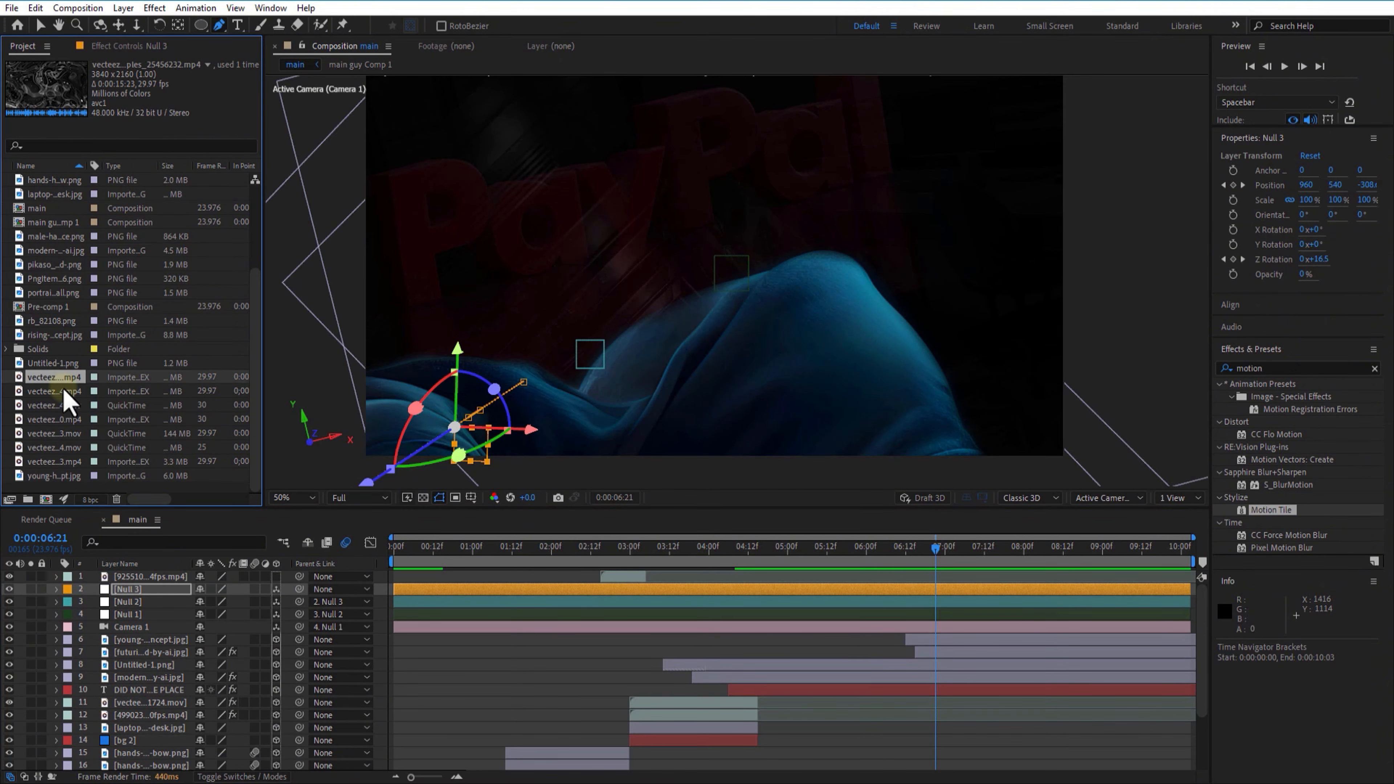
{"action": "left_click", "coordinate": [65, 391]}
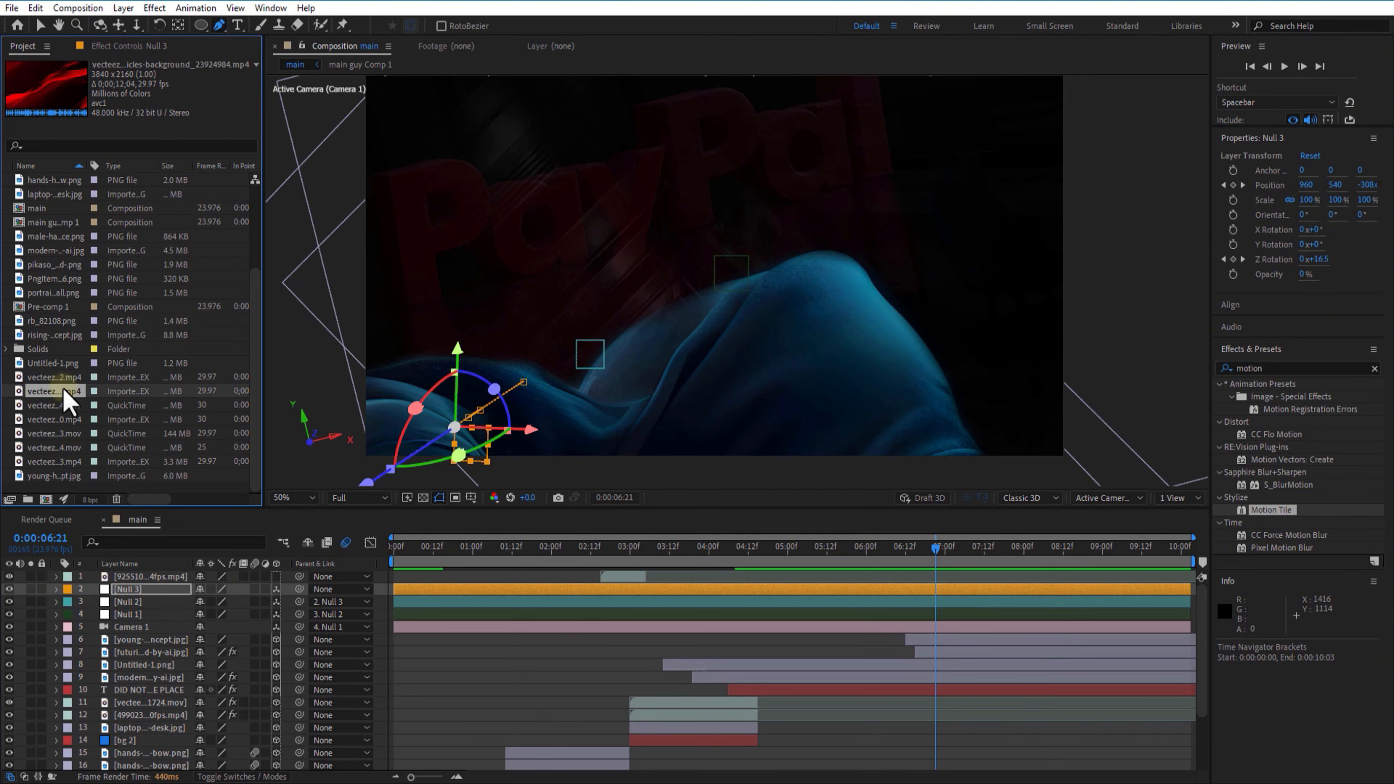
{"action": "left_click_drag", "start_coordinate": [66, 404], "coordinate": [166, 643]}
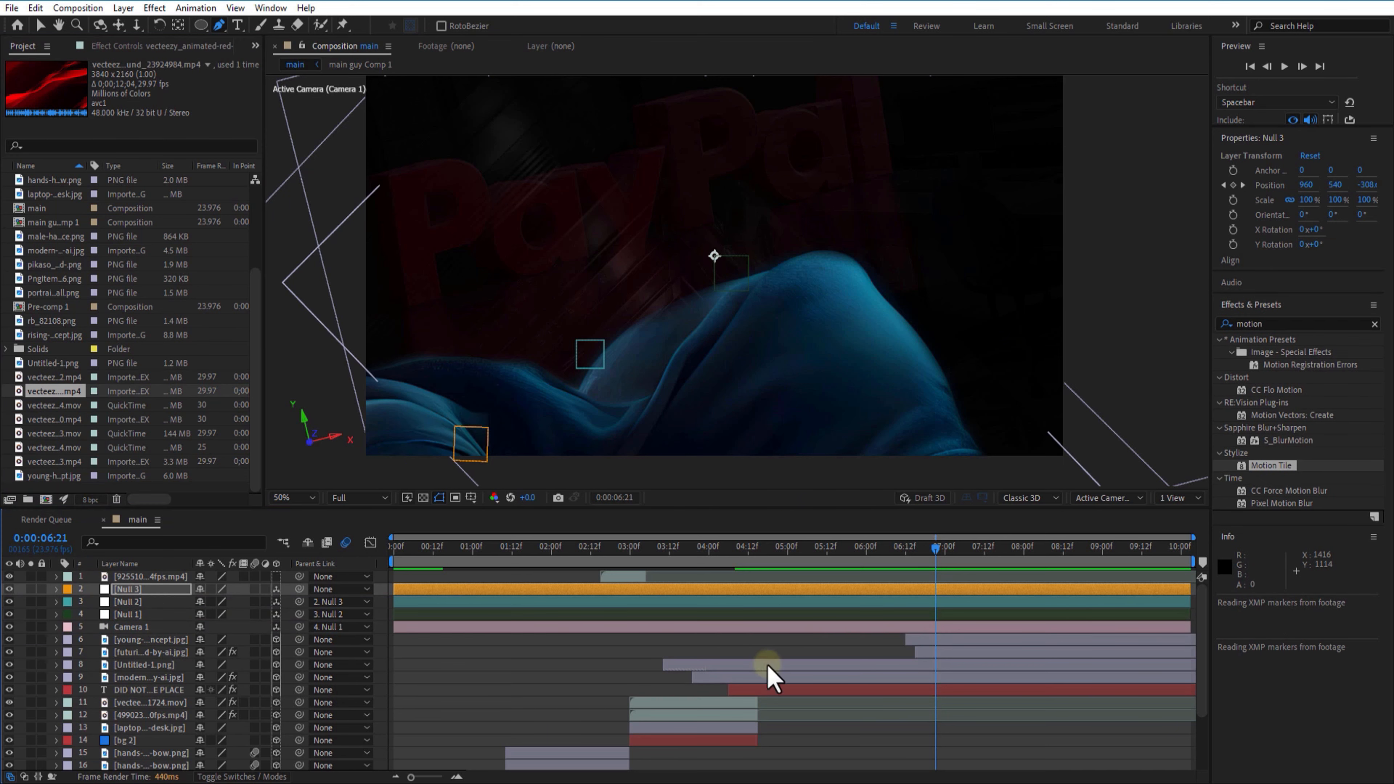
Make the red wave video 3D, scale it to 113%, rotate it 58° on Z and position it behind the hacker at 1646, 990.2
{"action": "left_click_drag", "start_coordinate": [576, 650], "coordinate": [1098, 648]}
{"action": "left_click", "coordinate": [276, 653]}
{"action": "key", "text": "s"}
{"action": "left_click_drag", "start_coordinate": [209, 680], "coordinate": [268, 667]}
{"action": "key", "text": "r"}
{"action": "key", "text": "s"}
{"action": "key", "text": "p"}
{"action": "left_click_drag", "start_coordinate": [233, 666], "coordinate": [177, 665]}
{"action": "key", "text": "v"}
{"action": "left_click_drag", "start_coordinate": [552, 285], "coordinate": [785, 284]}
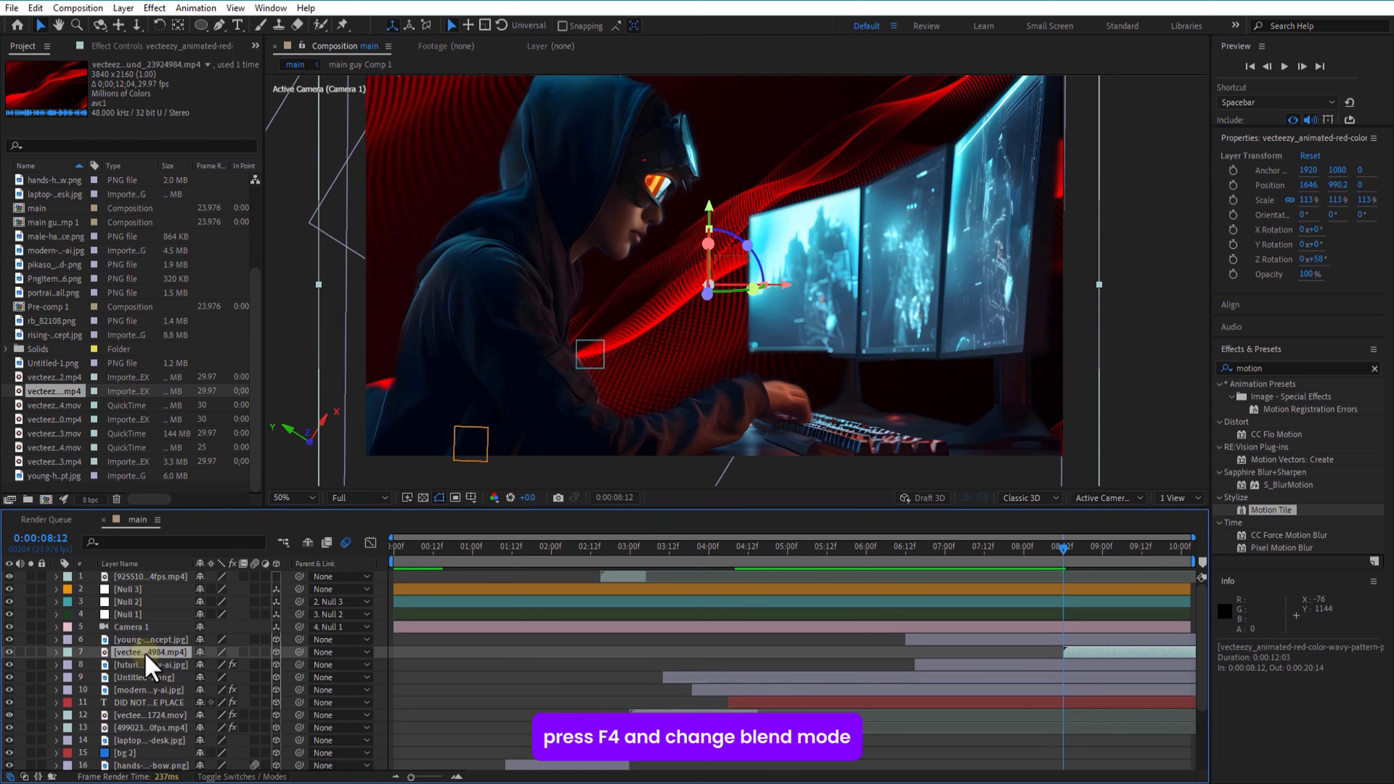
Set the red wave video's blend mode to Screen and its opacity to 35%
{"action": "key", "text": "F4"}
{"action": "left_click", "coordinate": [217, 653]}
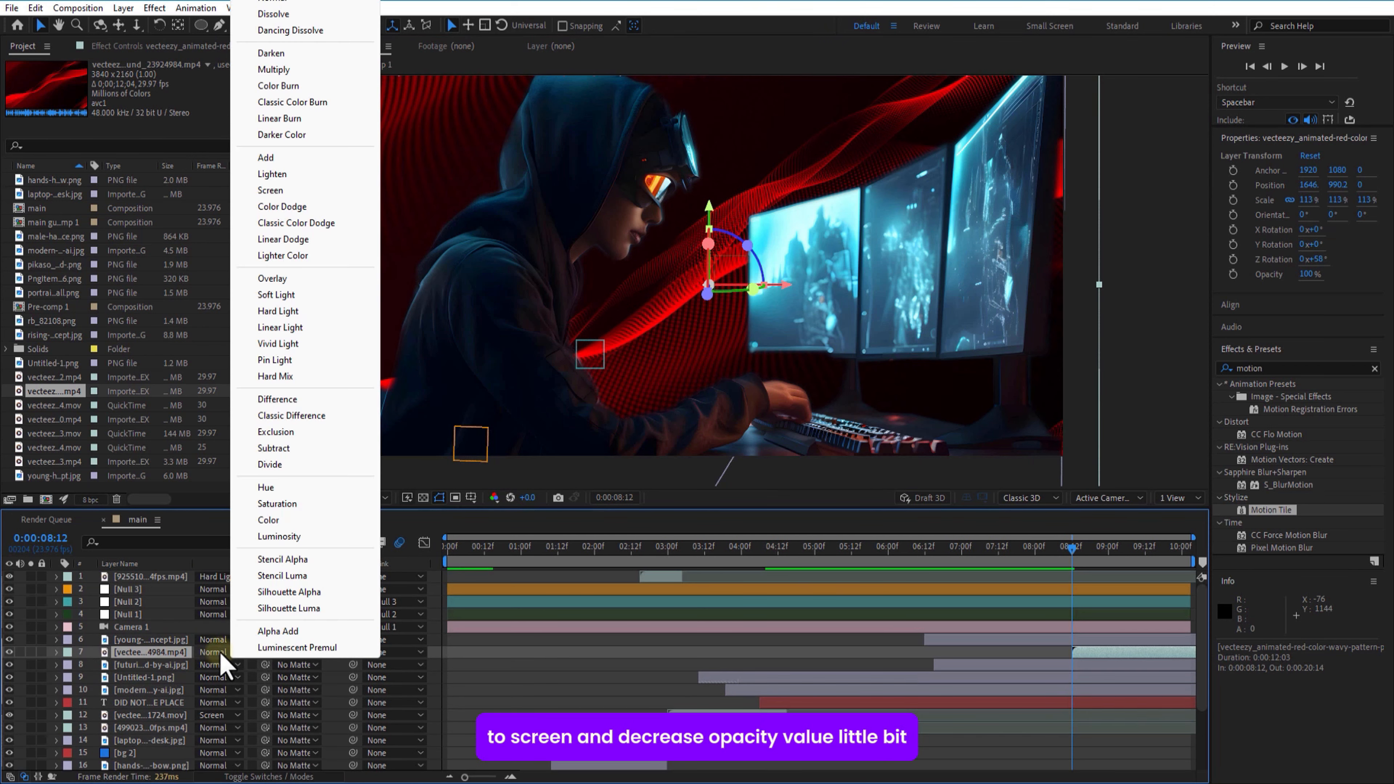
{"action": "left_click", "coordinate": [271, 190]}
{"action": "key", "text": "t"}
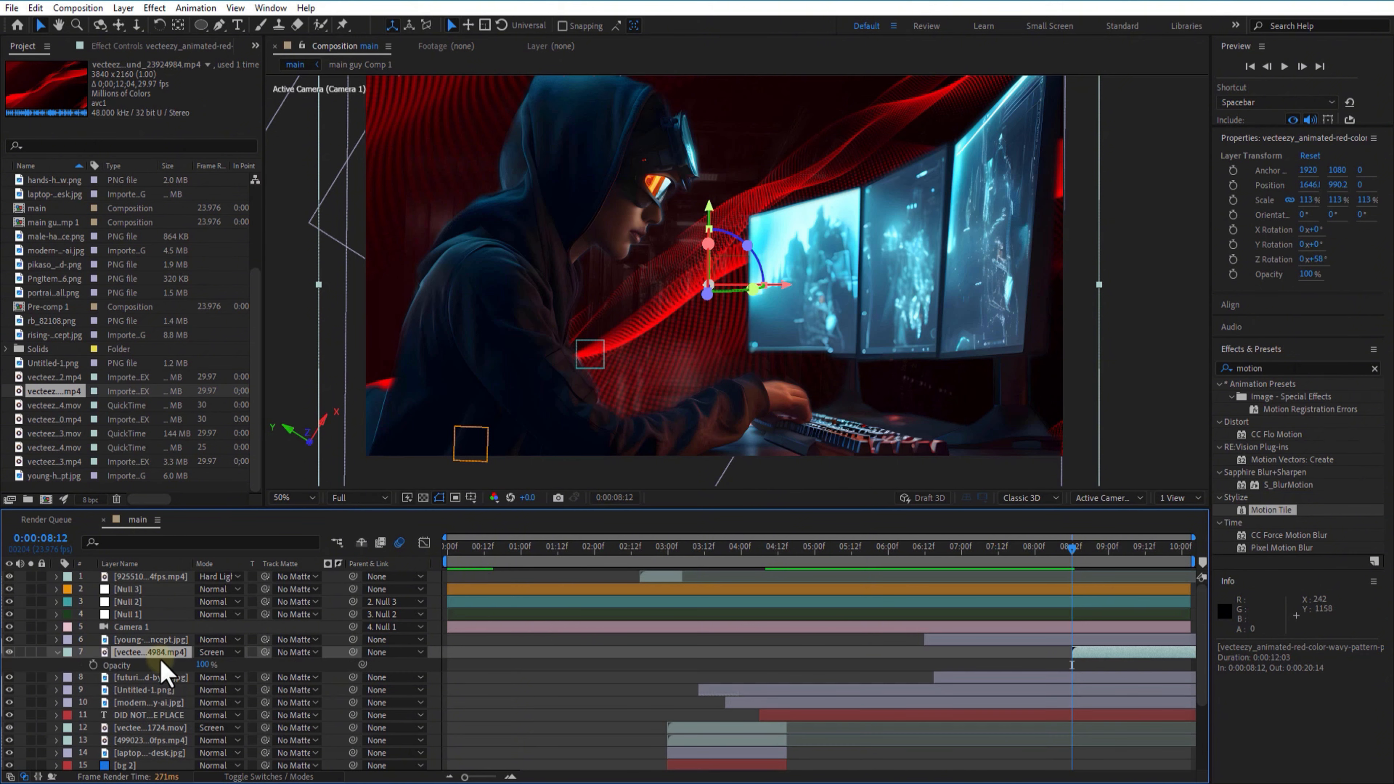
{"action": "left_click_drag", "start_coordinate": [203, 665], "coordinate": [163, 671]}
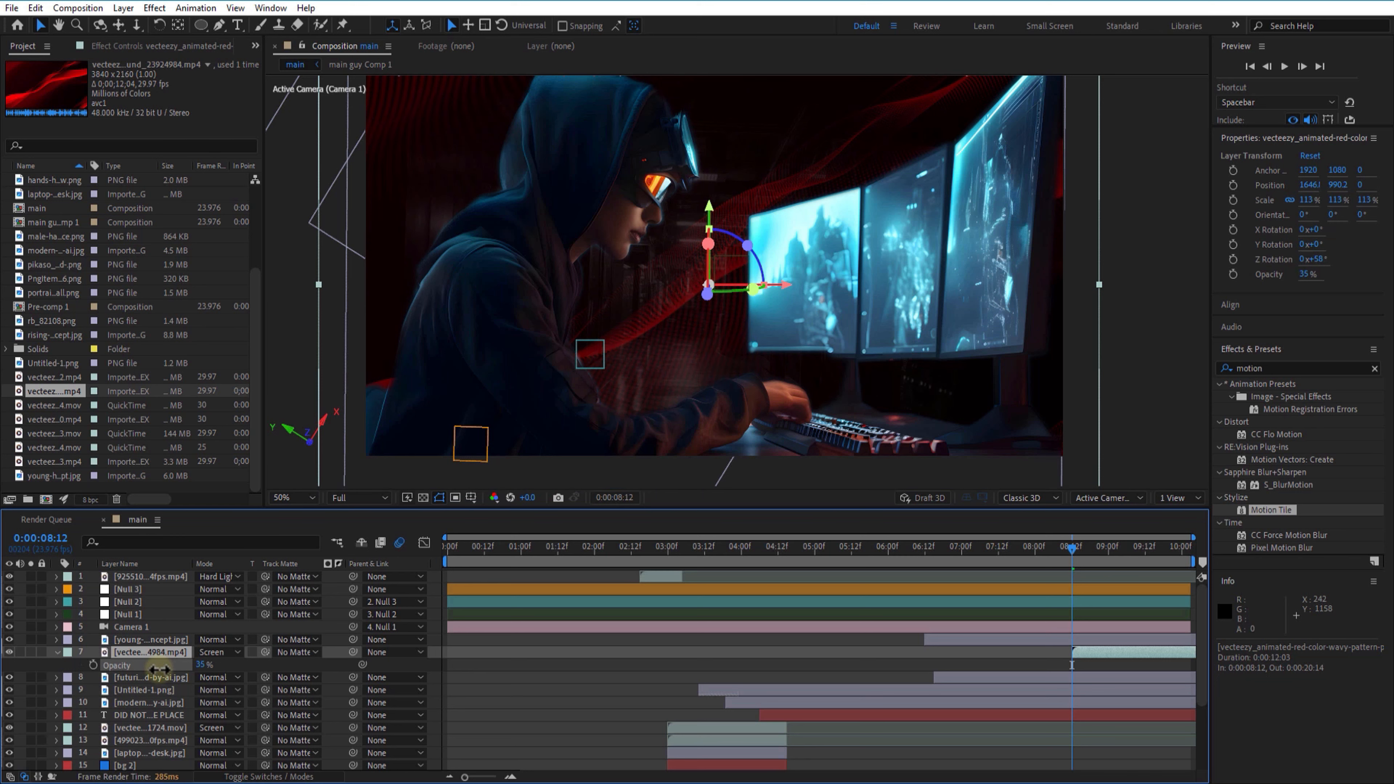
Shift the red wave video earlier so that it starts at 0:00:06:21
{"action": "left_click_drag", "start_coordinate": [884, 543], "coordinate": [1048, 548]}
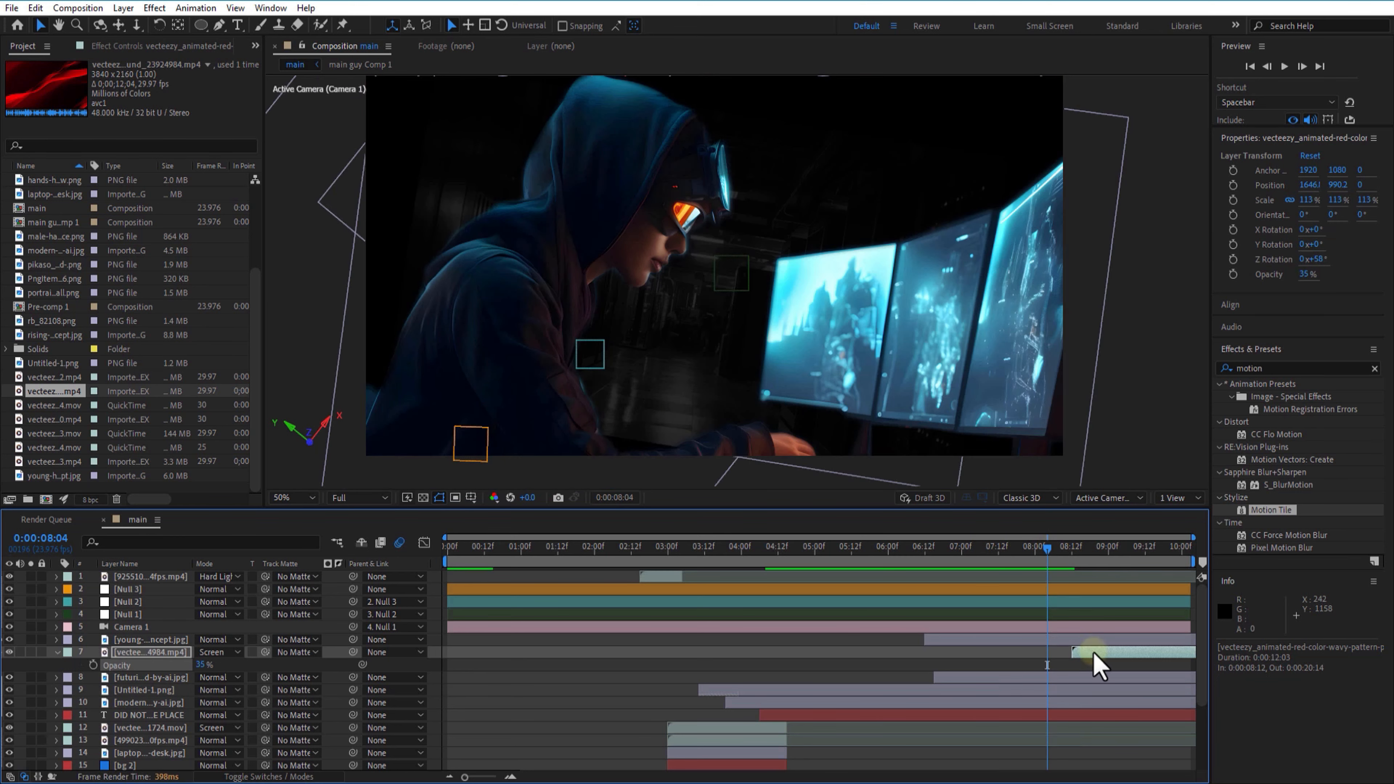
{"action": "left_click_drag", "start_coordinate": [1094, 653], "coordinate": [1068, 642]}
{"action": "left_click_drag", "start_coordinate": [1048, 548], "coordinate": [974, 577]}
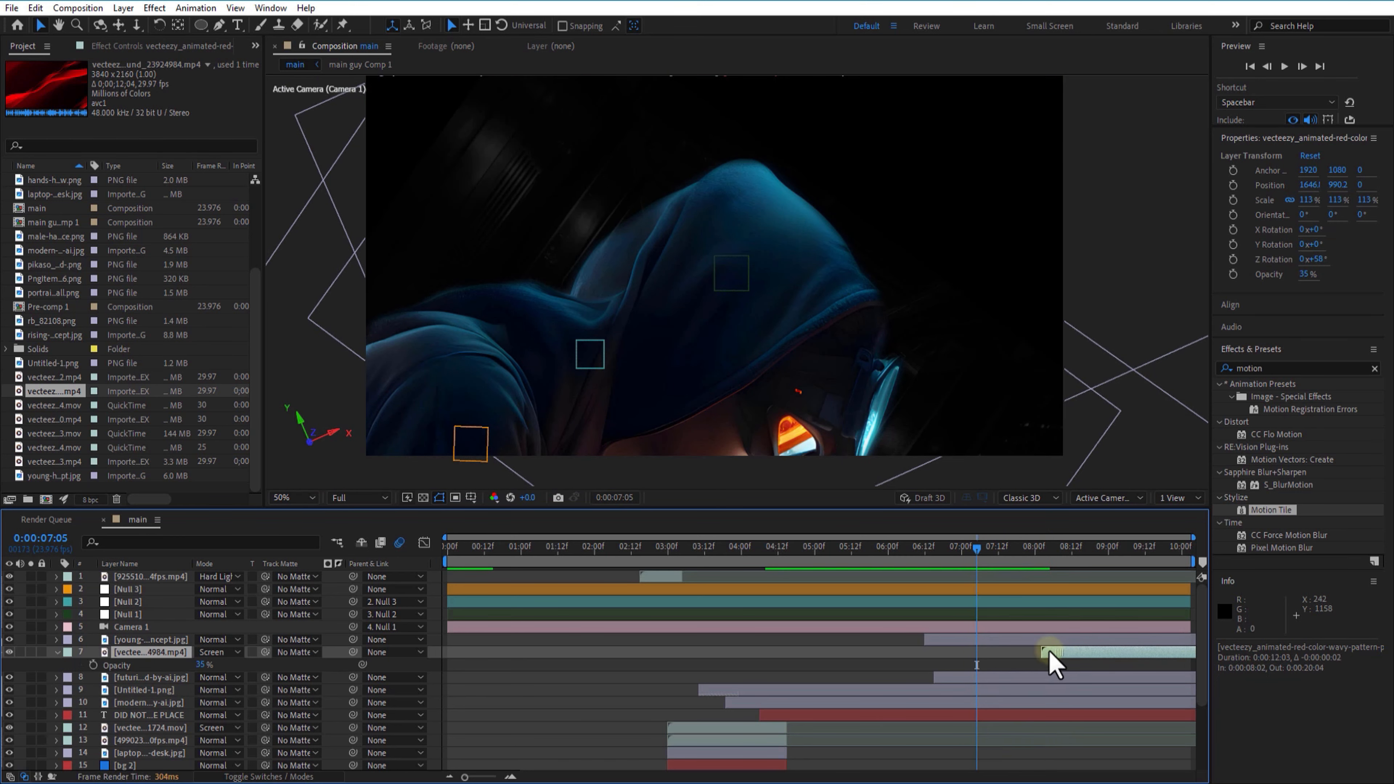
{"action": "left_click_drag", "start_coordinate": [1052, 660], "coordinate": [982, 659]}
{"action": "left_click_drag", "start_coordinate": [988, 560], "coordinate": [951, 570]}
{"action": "left_click_drag", "start_coordinate": [1032, 654], "coordinate": [1010, 678]}
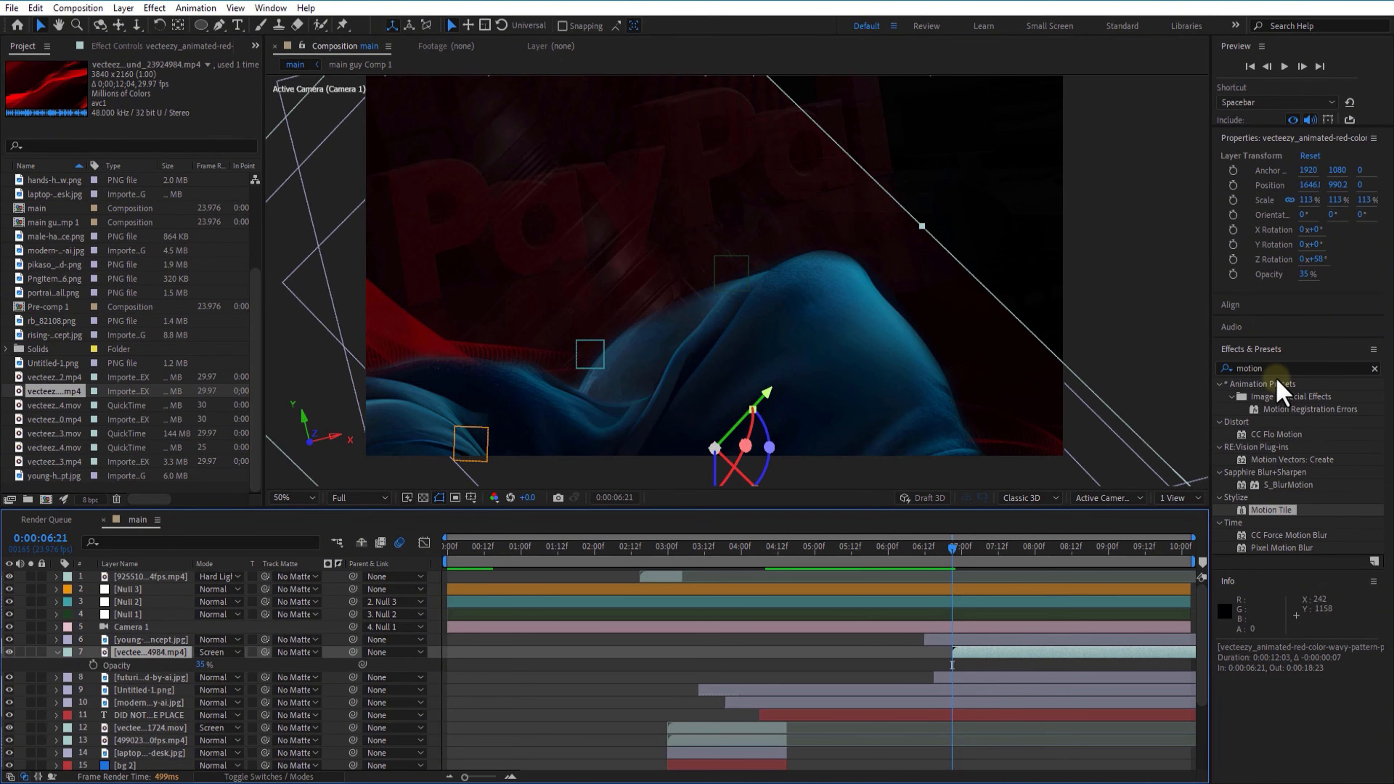
Apply Motion Tile to the red wave video with Mirror Edges on and output width and height of 500, and check the transition
{"action": "left_click_drag", "start_coordinate": [1274, 514], "coordinate": [176, 659]}
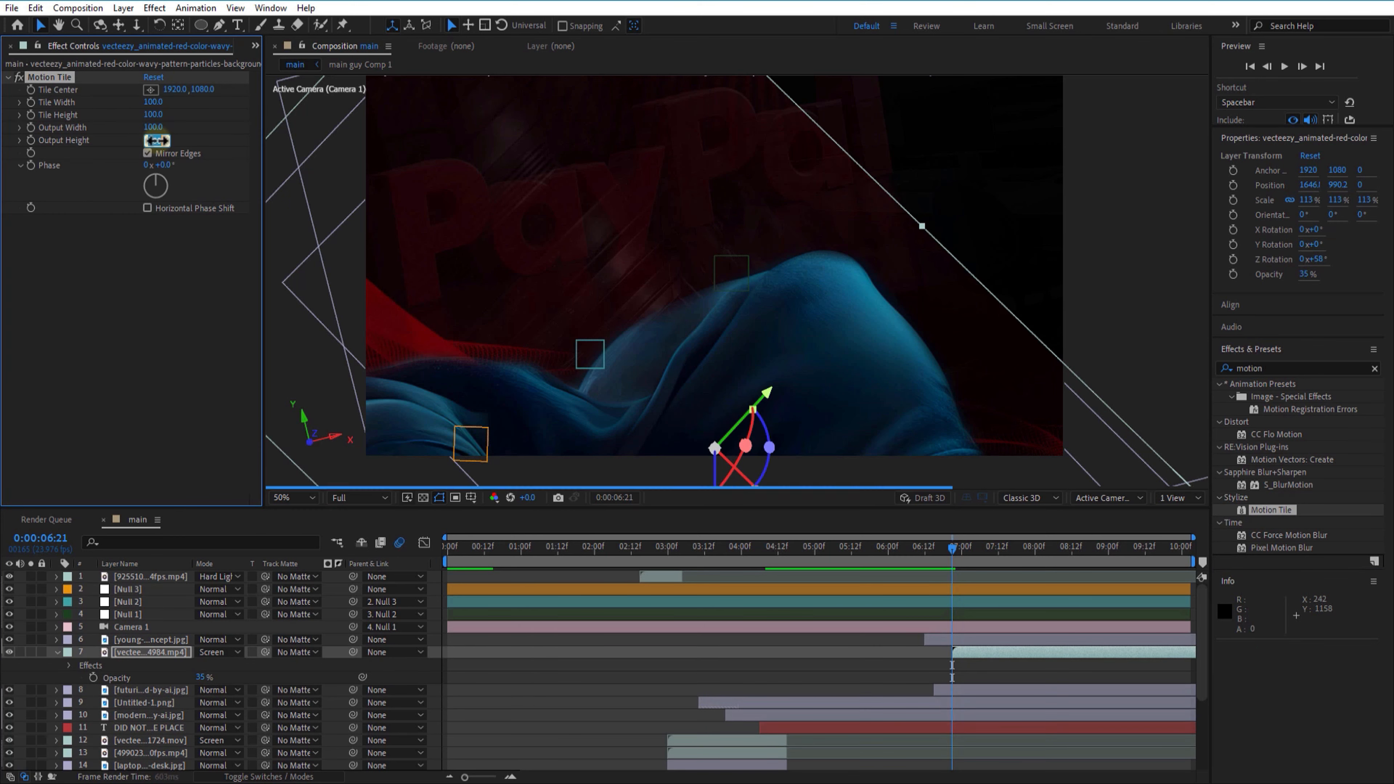
{"action": "key", "text": "Return"}
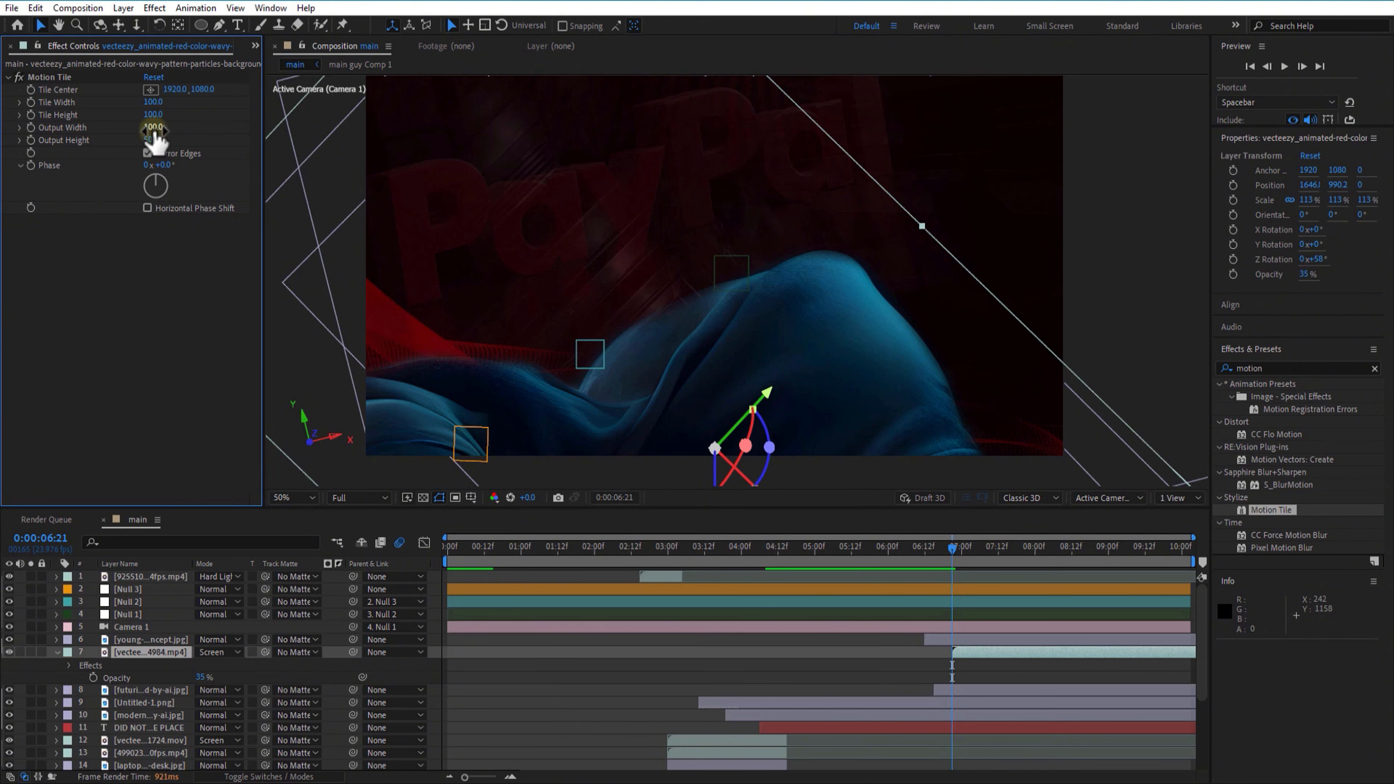
{"action": "type", "text": "500"}
{"action": "key", "text": "Return"}
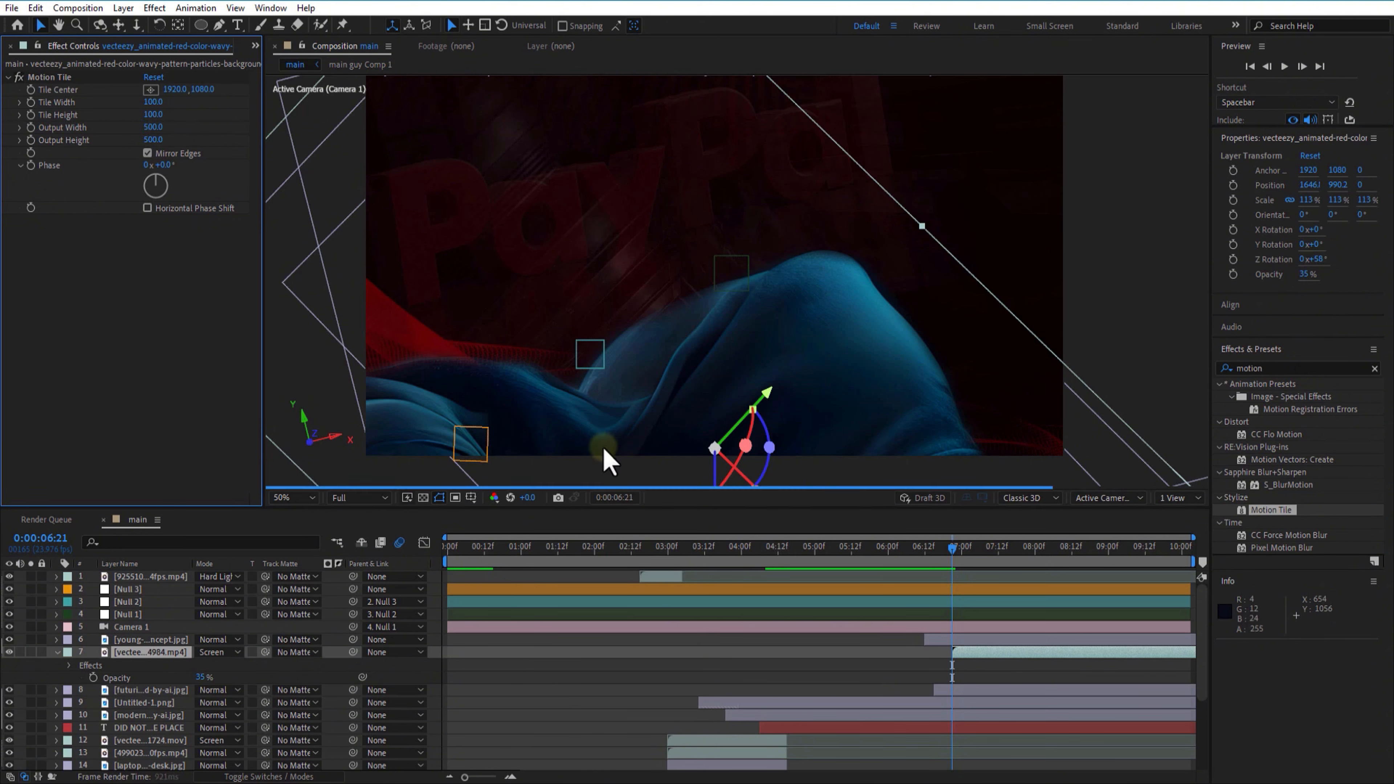
{"action": "left_click", "coordinate": [923, 548]}
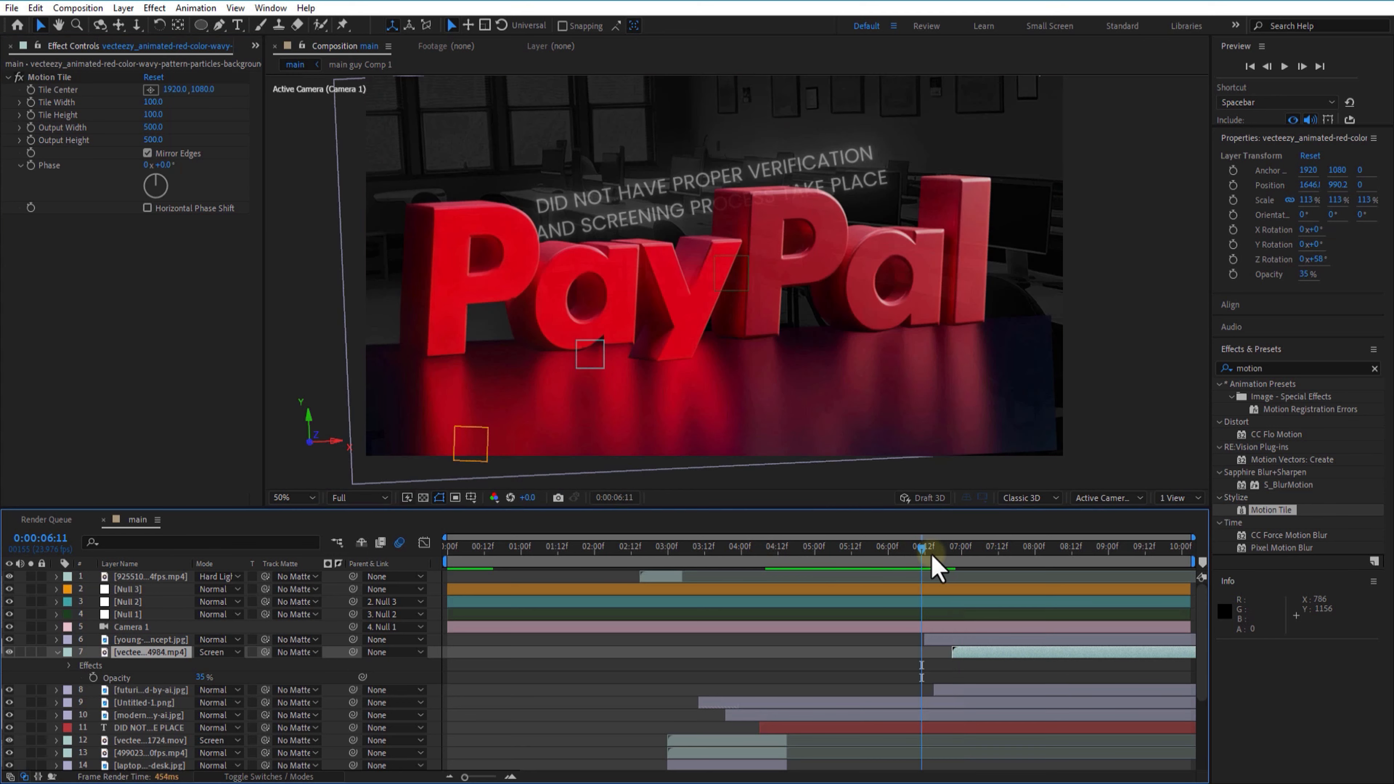
{"action": "left_click_drag", "start_coordinate": [933, 553], "coordinate": [1150, 554]}
Apply the Tint effect to the red wave video and sample Map White To from the light blue of the monitor
{"action": "left_click", "coordinate": [1277, 367]}
{"action": "key", "text": "BackSpace"}
{"action": "key", "text": "BackSpace"}
{"action": "key", "text": "BackSpace"}
{"action": "key", "text": "BackSpace"}
{"action": "key", "text": "BackSpace"}
{"action": "key", "text": "BackSpace"}
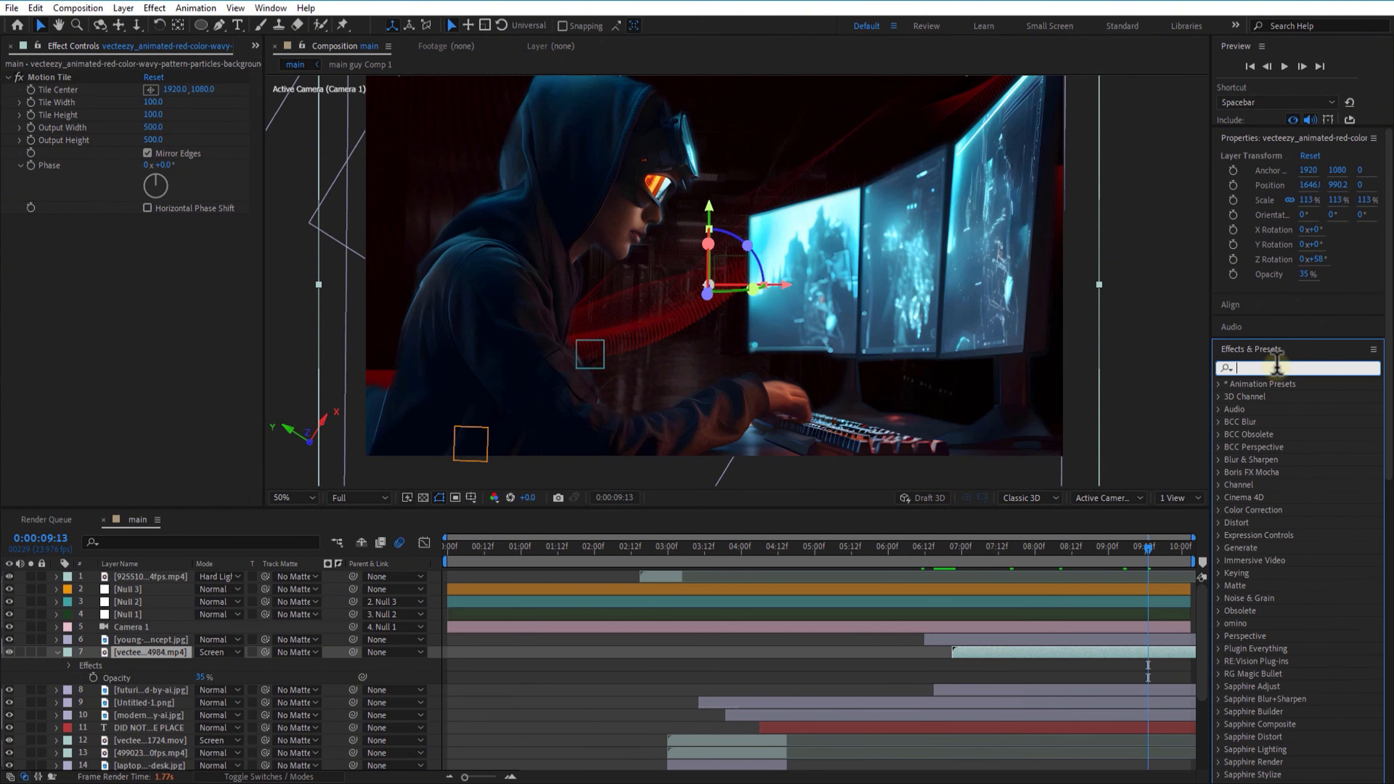
{"action": "type", "text": "tin"}
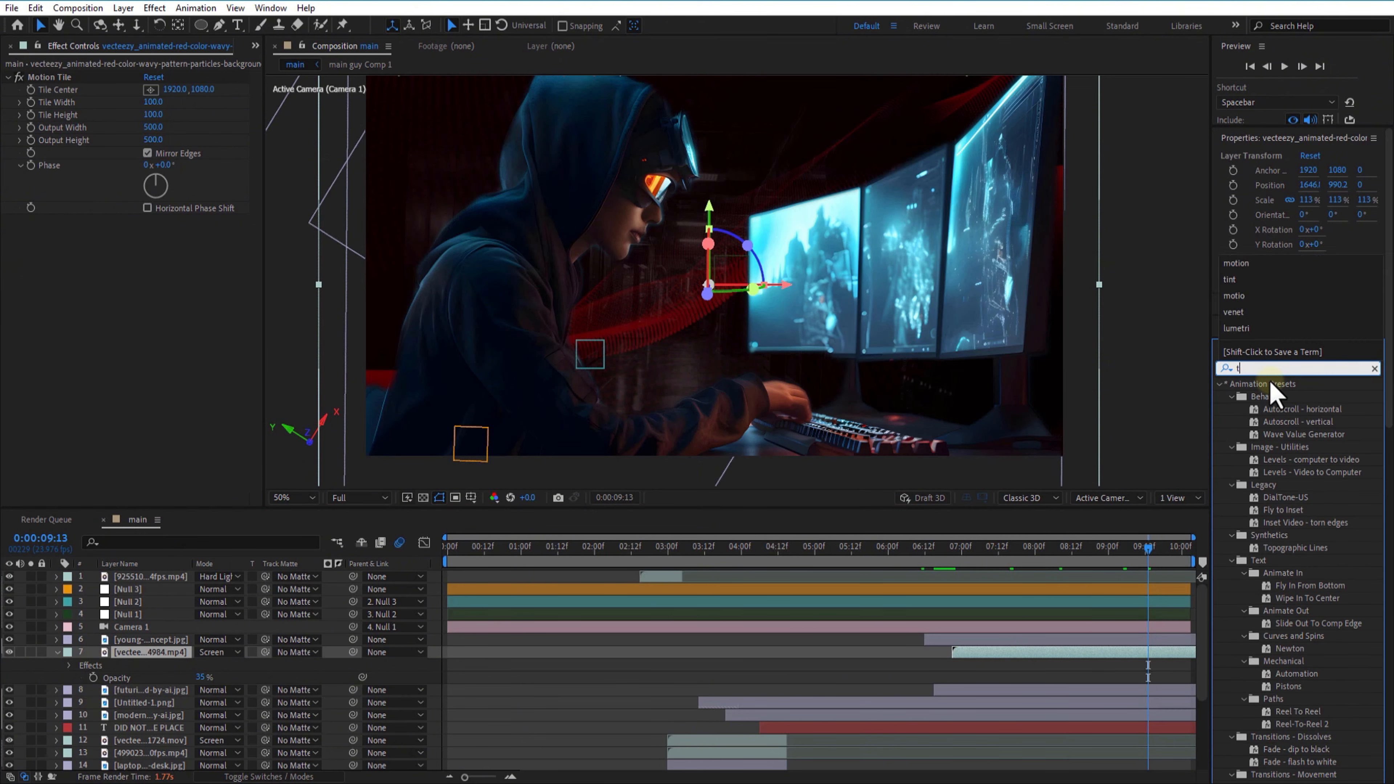
{"action": "type", "text": "t"}
{"action": "left_click_drag", "start_coordinate": [1270, 434], "coordinate": [155, 658]}
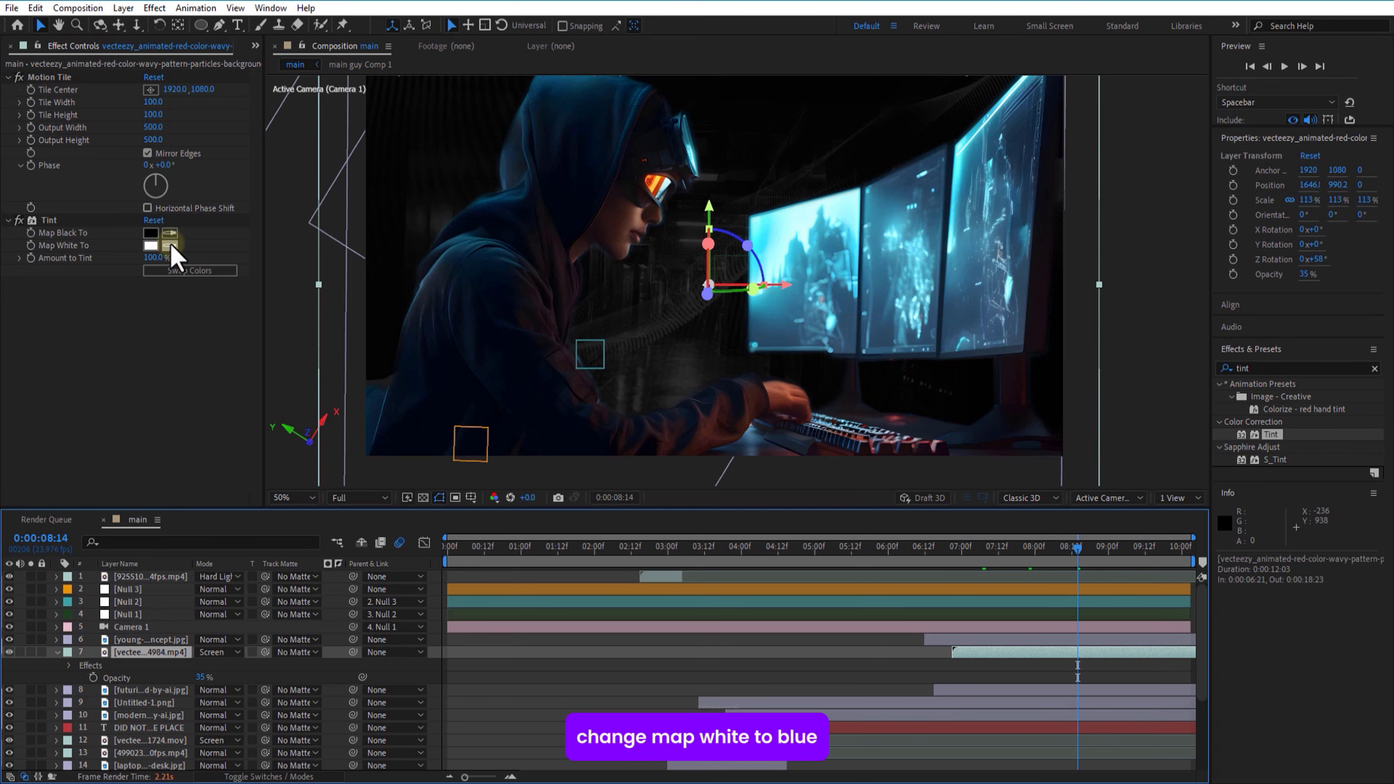
{"action": "left_click", "coordinate": [170, 246]}
{"action": "left_click", "coordinate": [807, 219]}
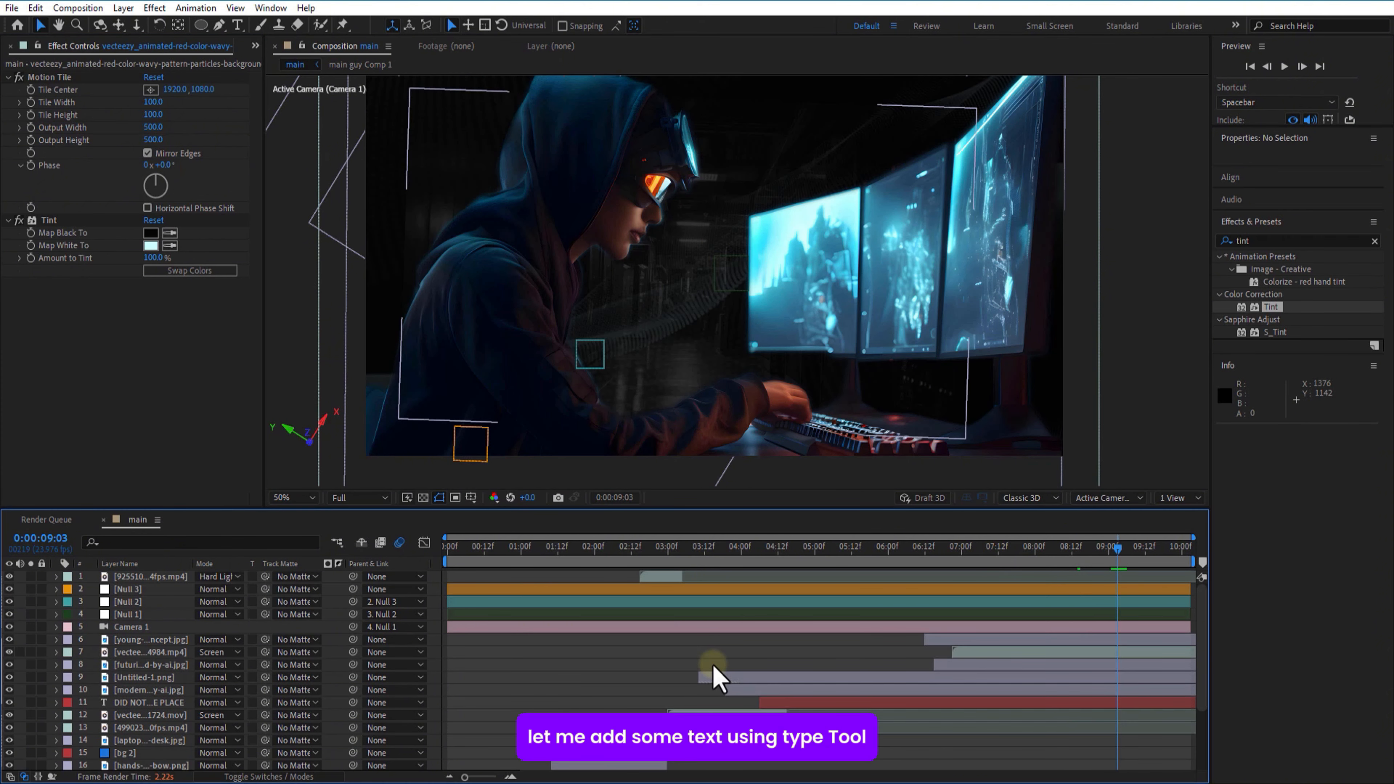
Add a two-line text layer reading "INSANE AMOUNT OF SCAMES AND FRAUD" over the hacker scene
{"action": "left_click", "coordinate": [237, 25]}
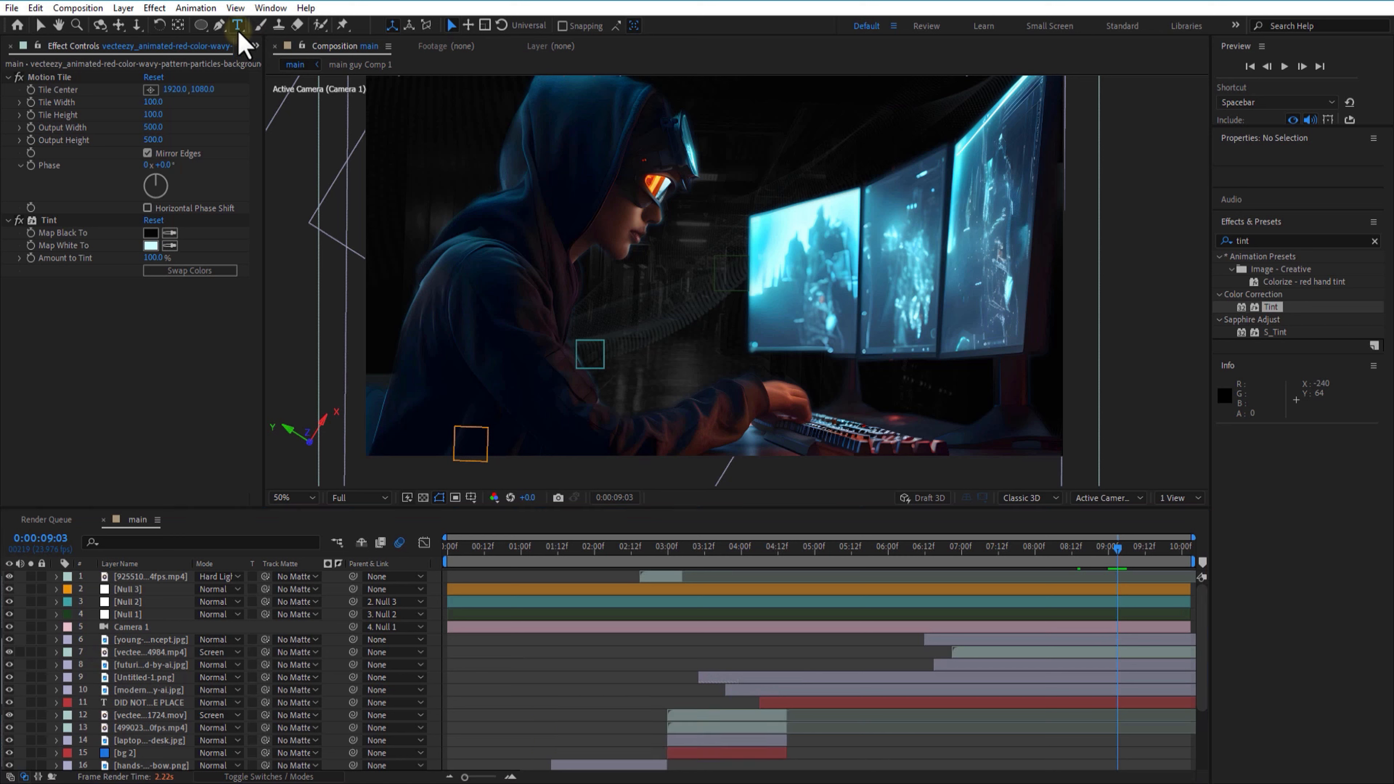
{"action": "left_click", "coordinate": [789, 391]}
{"action": "key", "text": "Caps_Lock"}
{"action": "type", "text": "INSANE AMOUNTOF"}
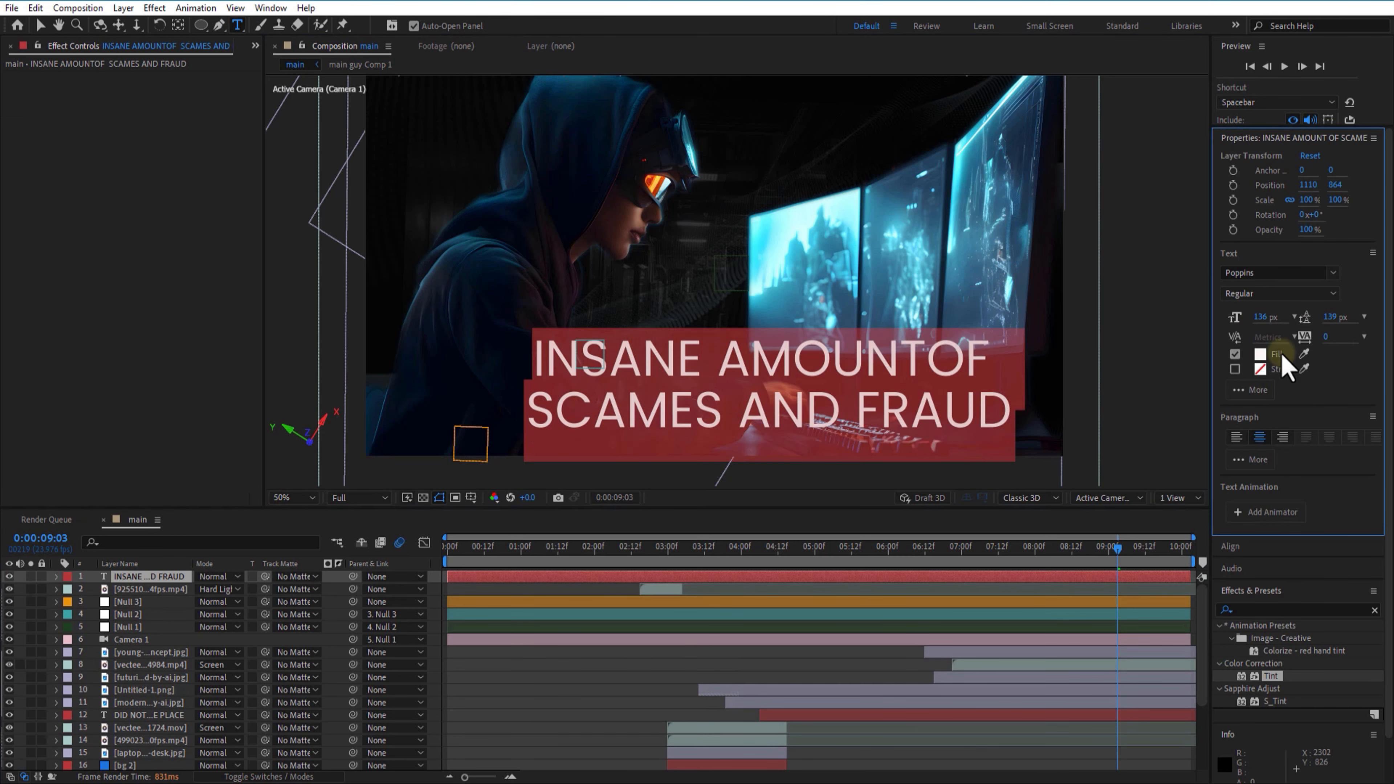
Scale the new text to 61%, set its X position to 1274 and place its layer below Camera 1
{"action": "key", "text": "s"}
{"action": "key", "text": "Caps_Lock"}
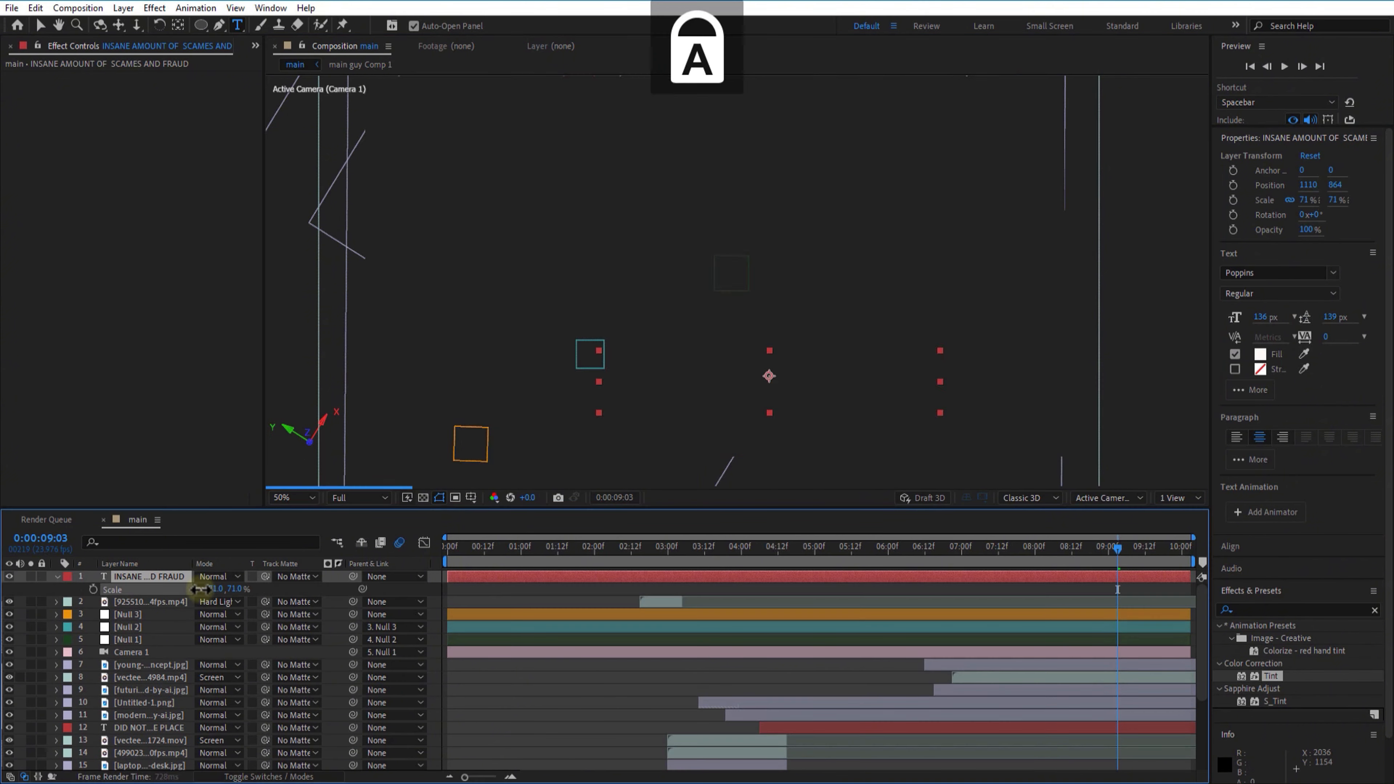
{"action": "key", "text": "Caps_Lock"}
{"action": "left_click_drag", "start_coordinate": [203, 586], "coordinate": [181, 662]}
{"action": "key", "text": "p"}
{"action": "key", "text": "p"}
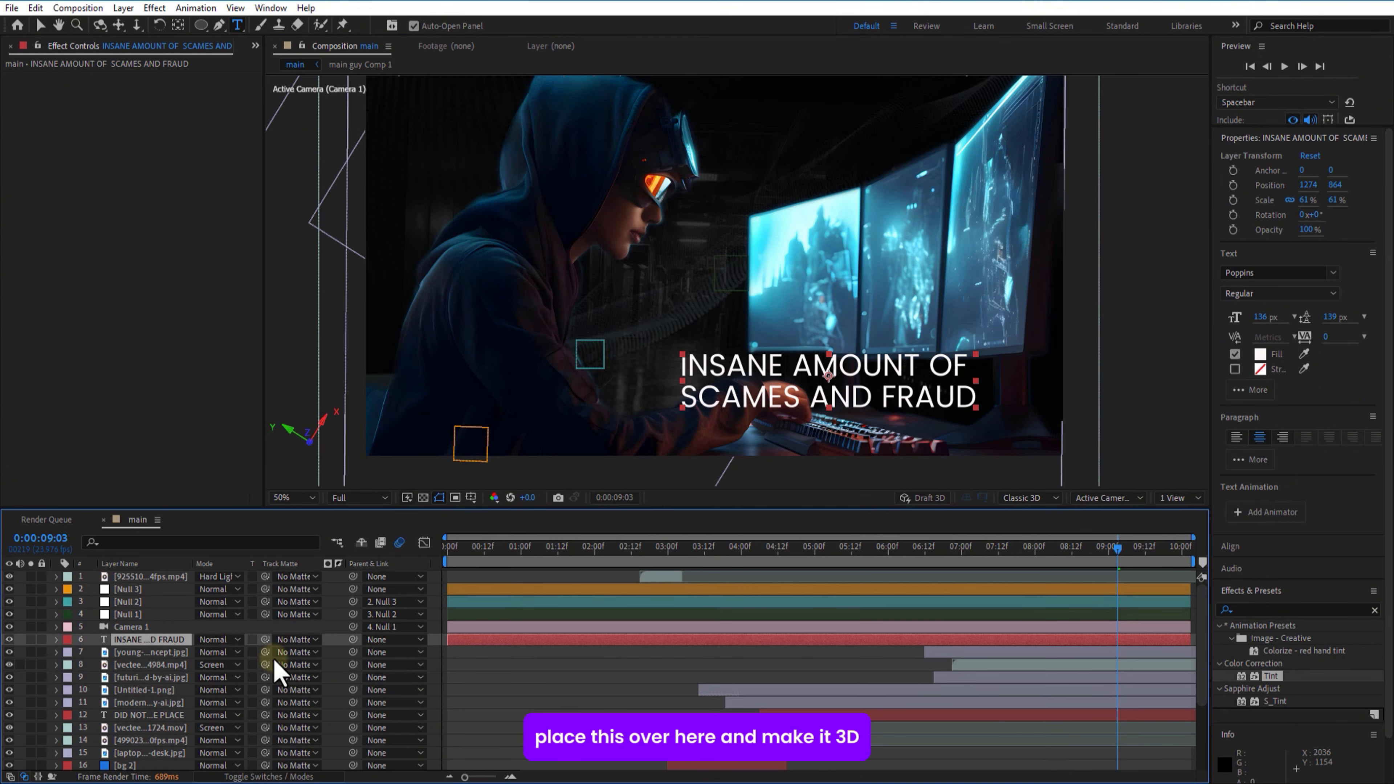
Make the "INSANE AMOUNT OF" text layer 3D and start it at about 0:00:08:12
{"action": "key", "text": "F4"}
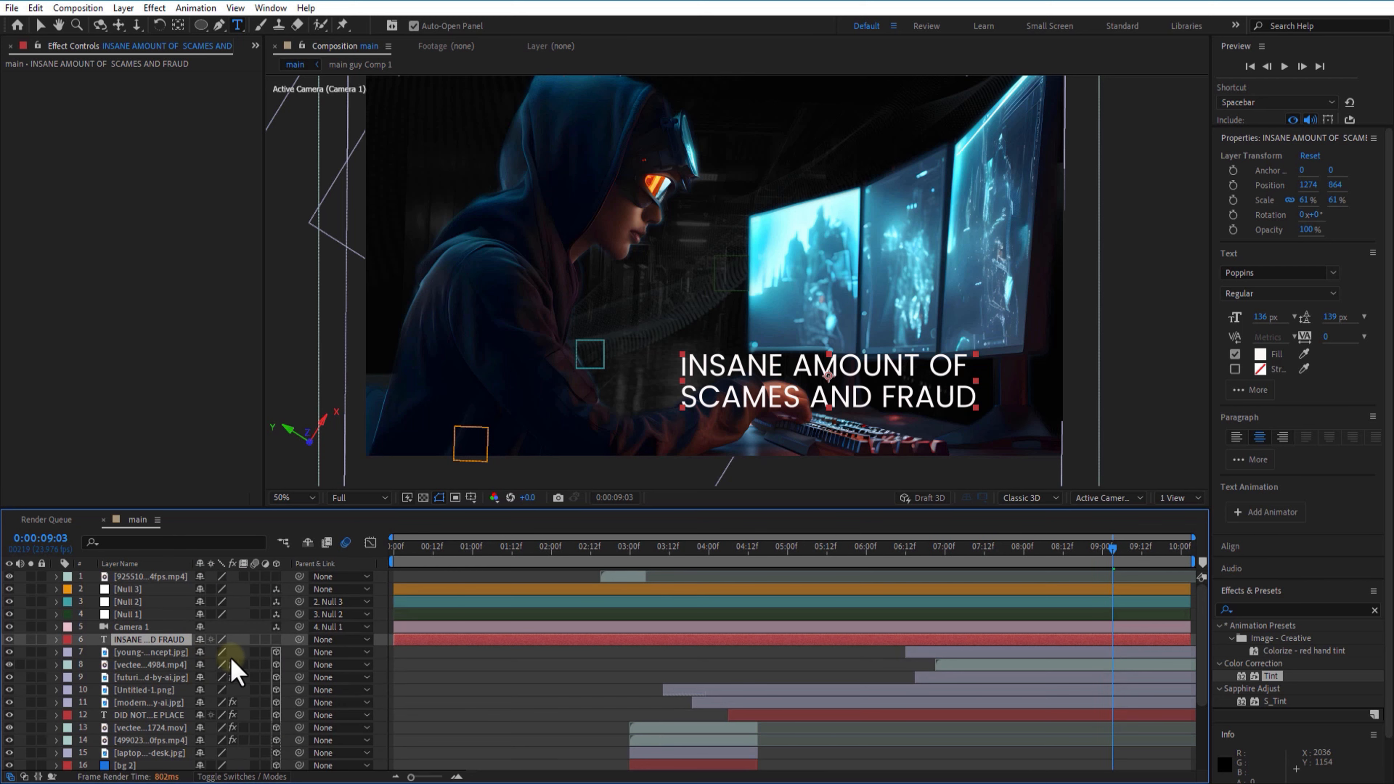
{"action": "left_click", "coordinate": [276, 640]}
{"action": "left_click_drag", "start_coordinate": [508, 640], "coordinate": [1017, 639]}
{"action": "left_click_drag", "start_coordinate": [907, 547], "coordinate": [1064, 548]}
{"action": "left_click_drag", "start_coordinate": [907, 640], "coordinate": [1066, 645]}
{"action": "left_click", "coordinate": [1090, 548]}
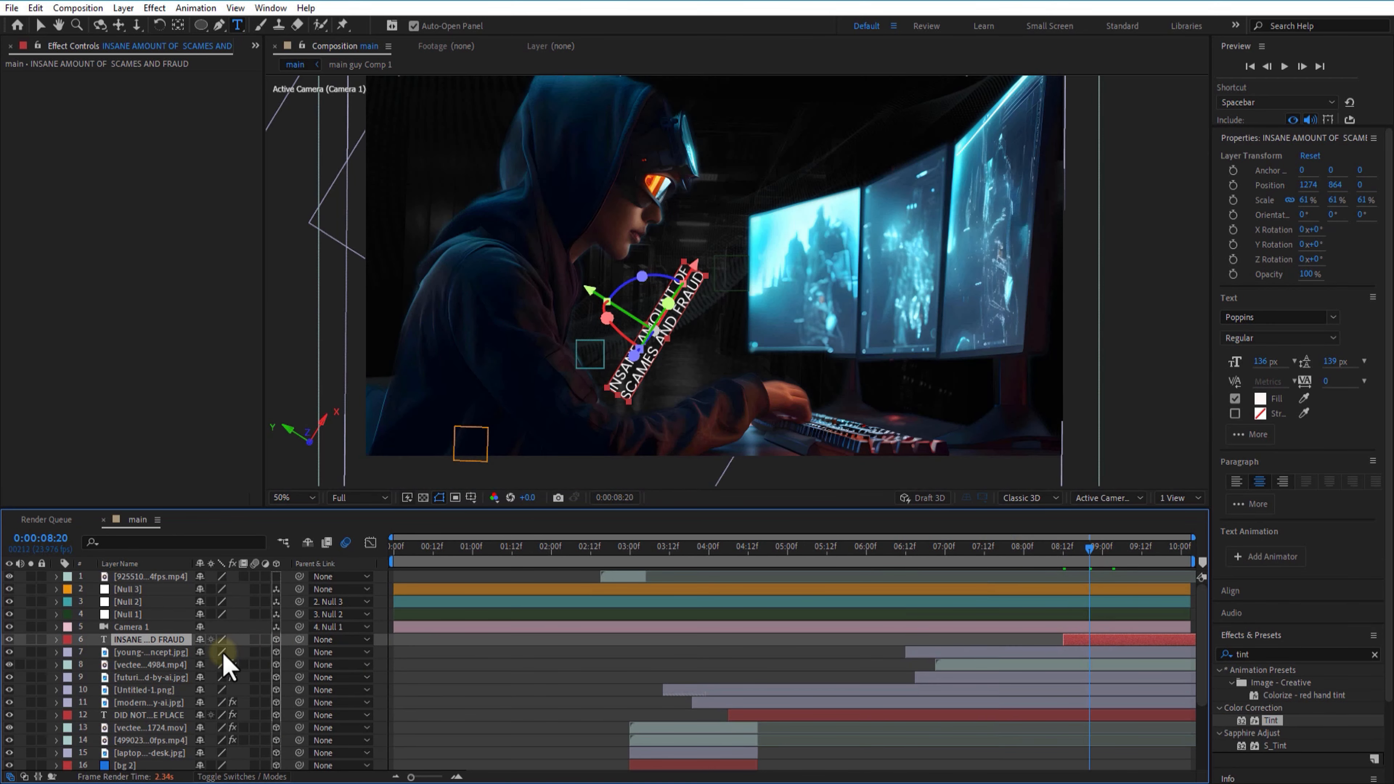
Rotate the text to a Z Rotation of 54° and a Z orientation of about 4.1° so it reads level in the camera view
{"action": "key", "text": "r"}
{"action": "left_click_drag", "start_coordinate": [222, 689], "coordinate": [253, 685]}
{"action": "left_click", "coordinate": [258, 681]}
{"action": "key", "text": "v"}
{"action": "left_click", "coordinate": [674, 337]}
{"action": "left_click_drag", "start_coordinate": [695, 292], "coordinate": [860, 269]}
Bring the text in front of the hacker image and place it over the keyboard at about 1711, 1370, -944
{"action": "key", "text": "p"}
{"action": "left_click_drag", "start_coordinate": [839, 209], "coordinate": [843, 312]}
{"action": "left_click_drag", "start_coordinate": [258, 652], "coordinate": [8, 673]}
{"action": "left_click_drag", "start_coordinate": [880, 351], "coordinate": [882, 288]}
{"action": "left_click_drag", "start_coordinate": [261, 652], "coordinate": [3, 659]}
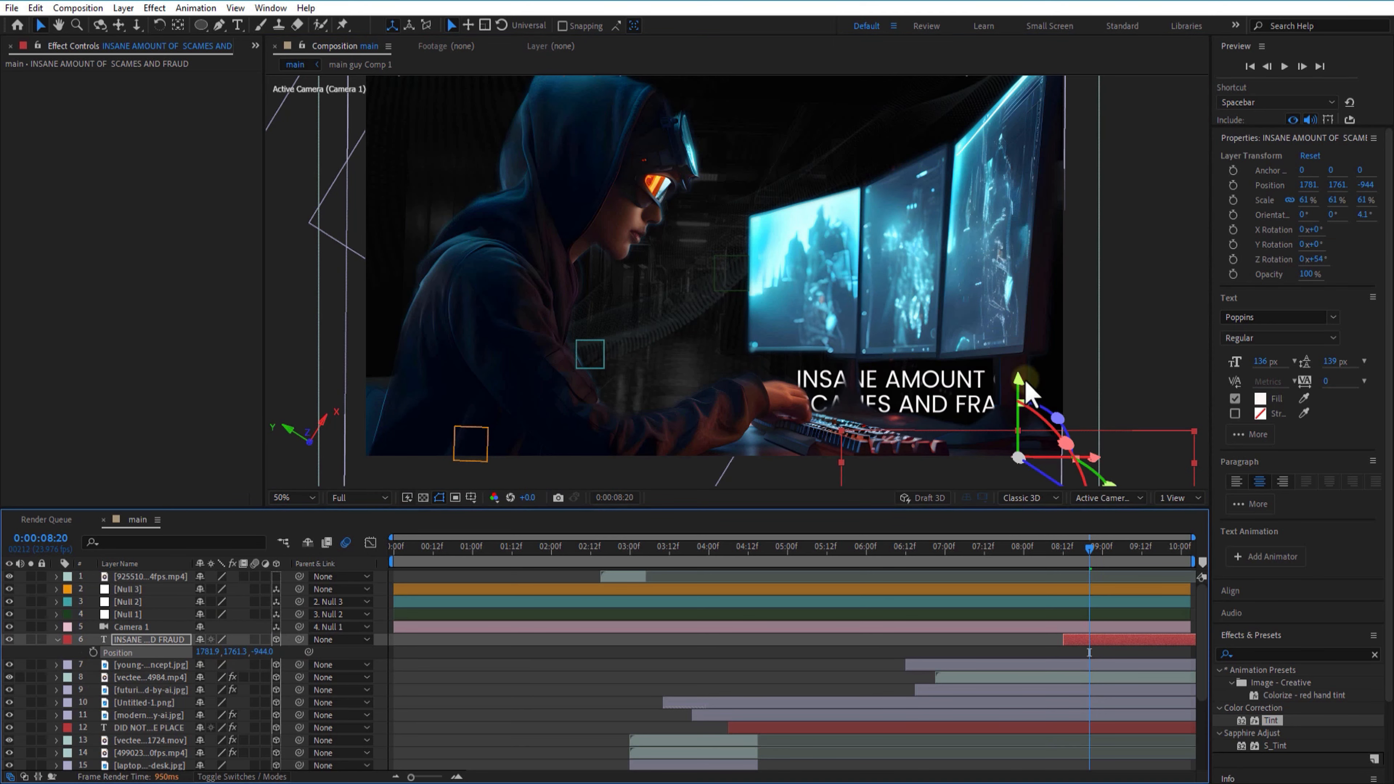
{"action": "left_click_drag", "start_coordinate": [1022, 383], "coordinate": [1023, 319]}
{"action": "left_click_drag", "start_coordinate": [1090, 395], "coordinate": [929, 400]}
Scale the "INSANE AMOUNT OF" text down to 41% and deselect it
{"action": "left_click", "coordinate": [165, 641]}
{"action": "key", "text": "s"}
{"action": "left_click_drag", "start_coordinate": [215, 651], "coordinate": [203, 653]}
{"action": "left_click", "coordinate": [777, 640]}
Apply the Deep Glow effect to the "INSANE AMOUNT OF" text layer with an exposure of 0.30
{"action": "left_click", "coordinate": [1285, 241]}
{"action": "key", "text": "BackSpace"}
{"action": "key", "text": "BackSpace"}
{"action": "key", "text": "BackSpace"}
{"action": "key", "text": "BackSpace"}
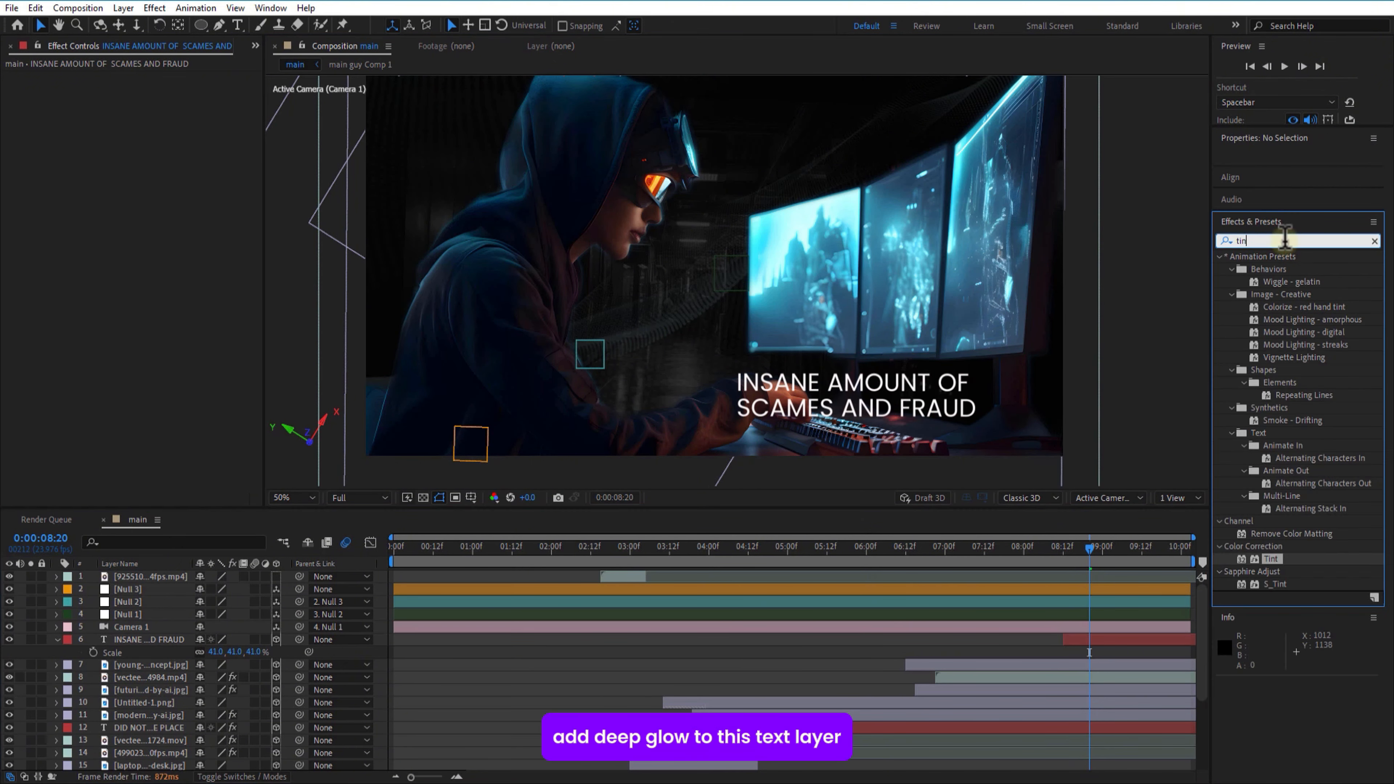
{"action": "type", "text": "glow"}
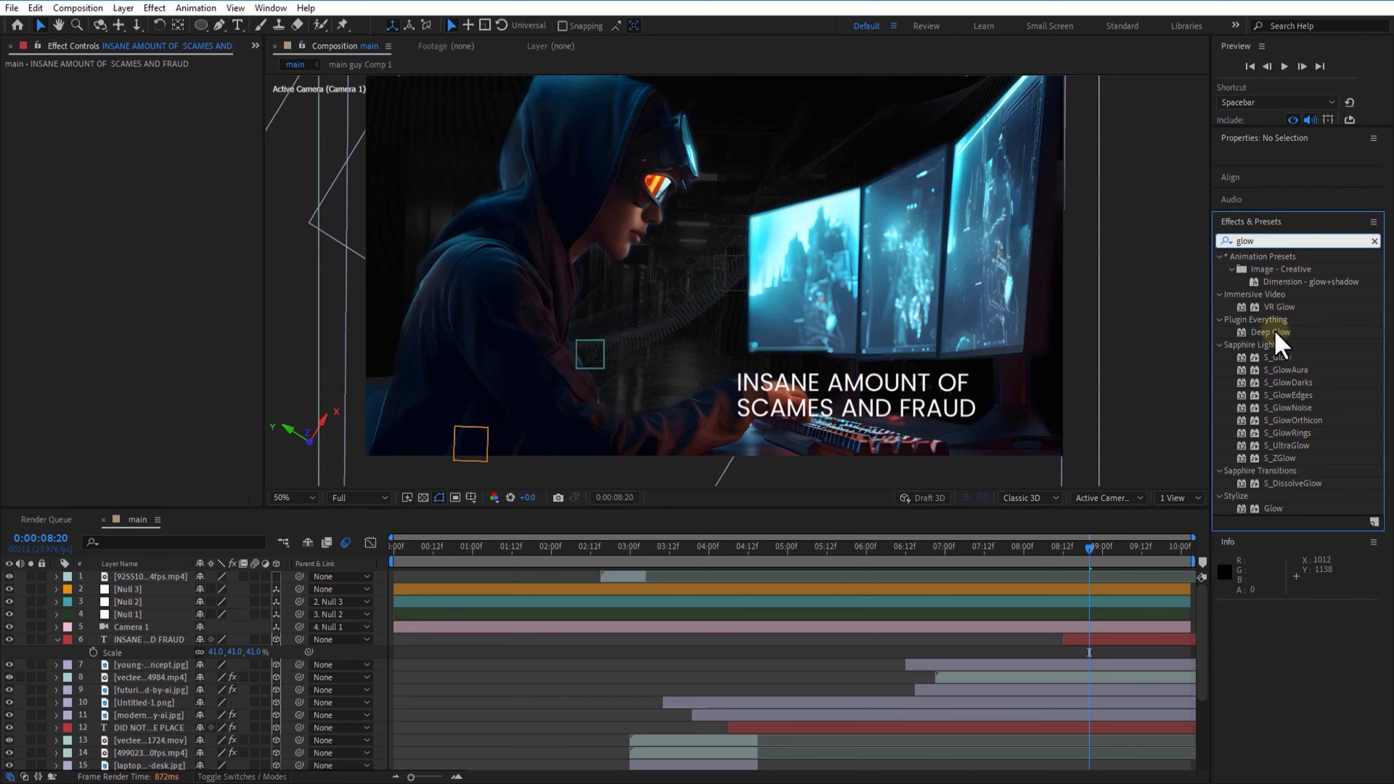
{"action": "left_click_drag", "start_coordinate": [1274, 335], "coordinate": [176, 648]}
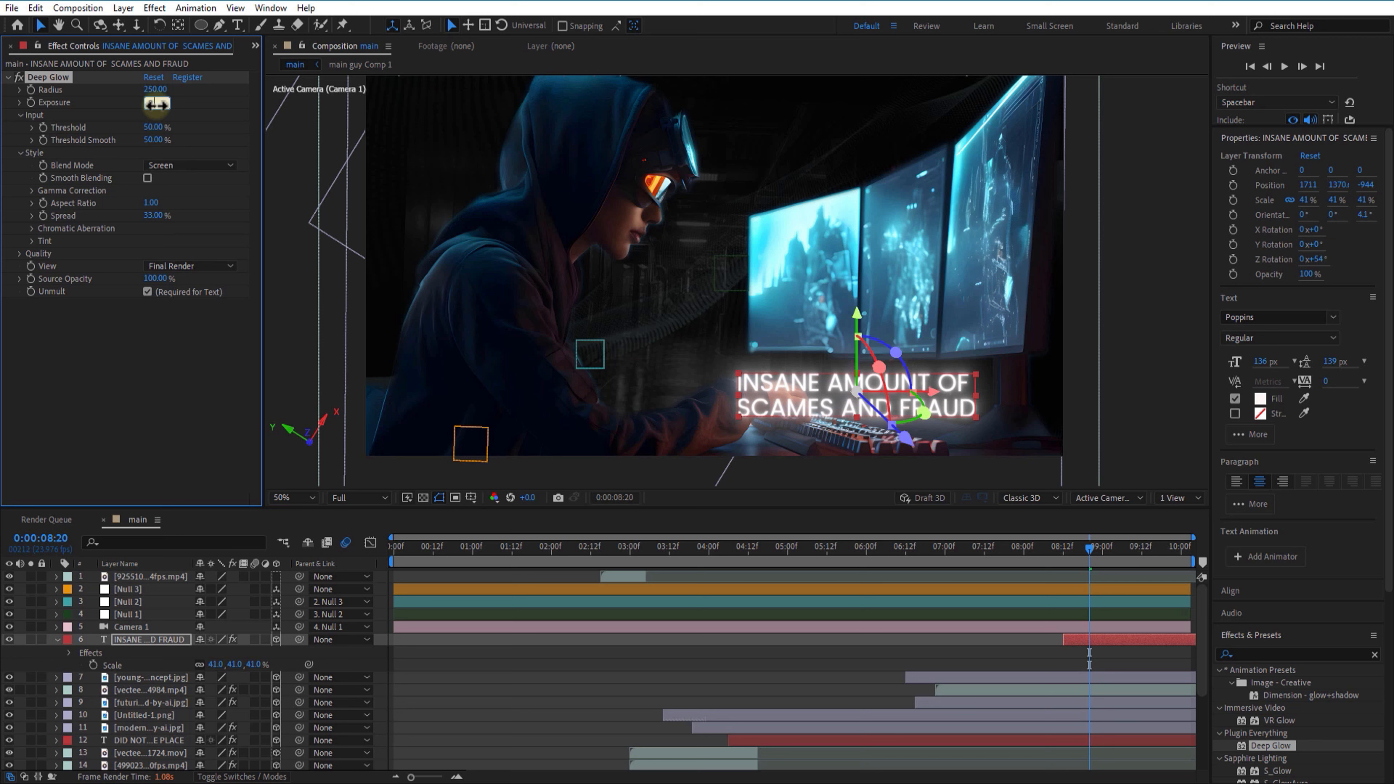
{"action": "left_click", "coordinate": [204, 108]}
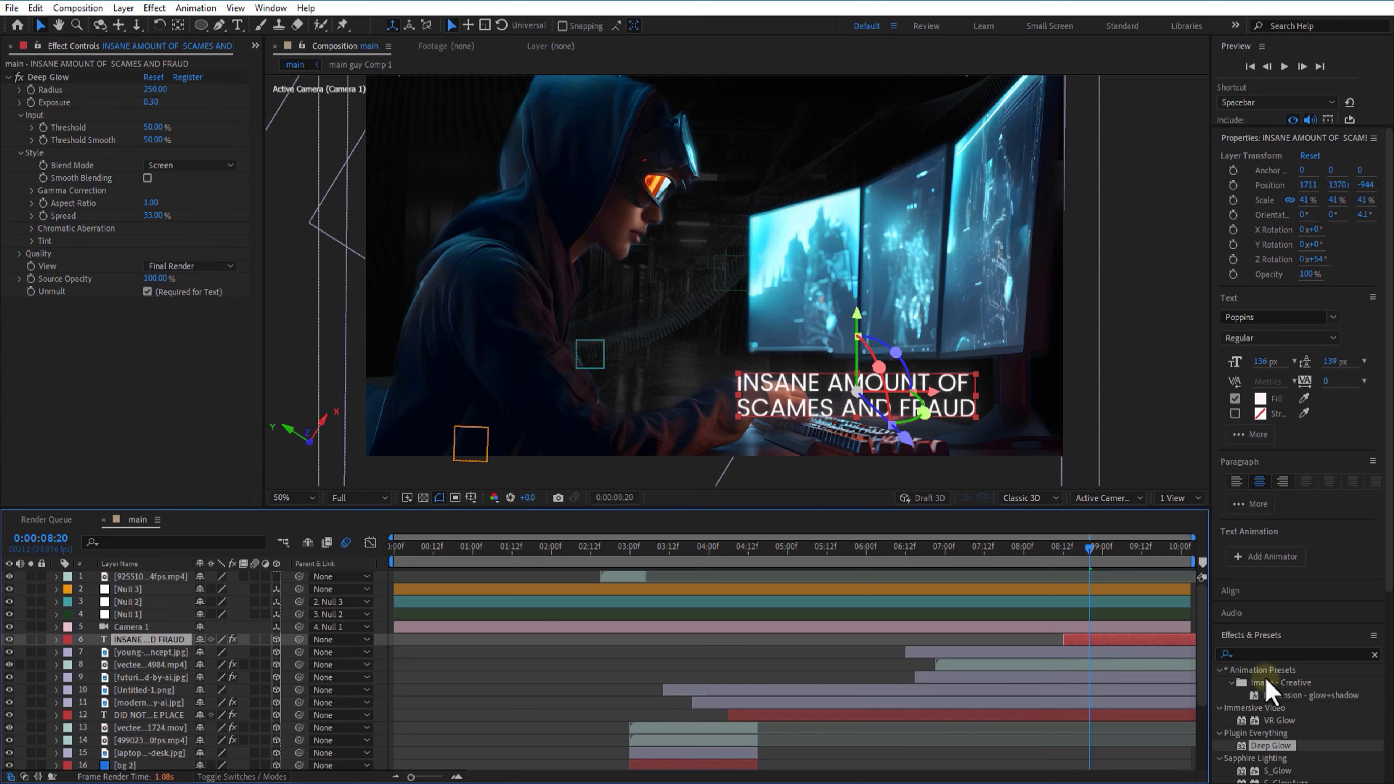
Apply the Fade Up Words text animation preset to the "INSANE AMOUNT OF SCAMES AND FRAUD" text layer
{"action": "left_click", "coordinate": [1239, 145]}
{"action": "left_click", "coordinate": [1272, 225]}
{"action": "key", "text": "BackSpace"}
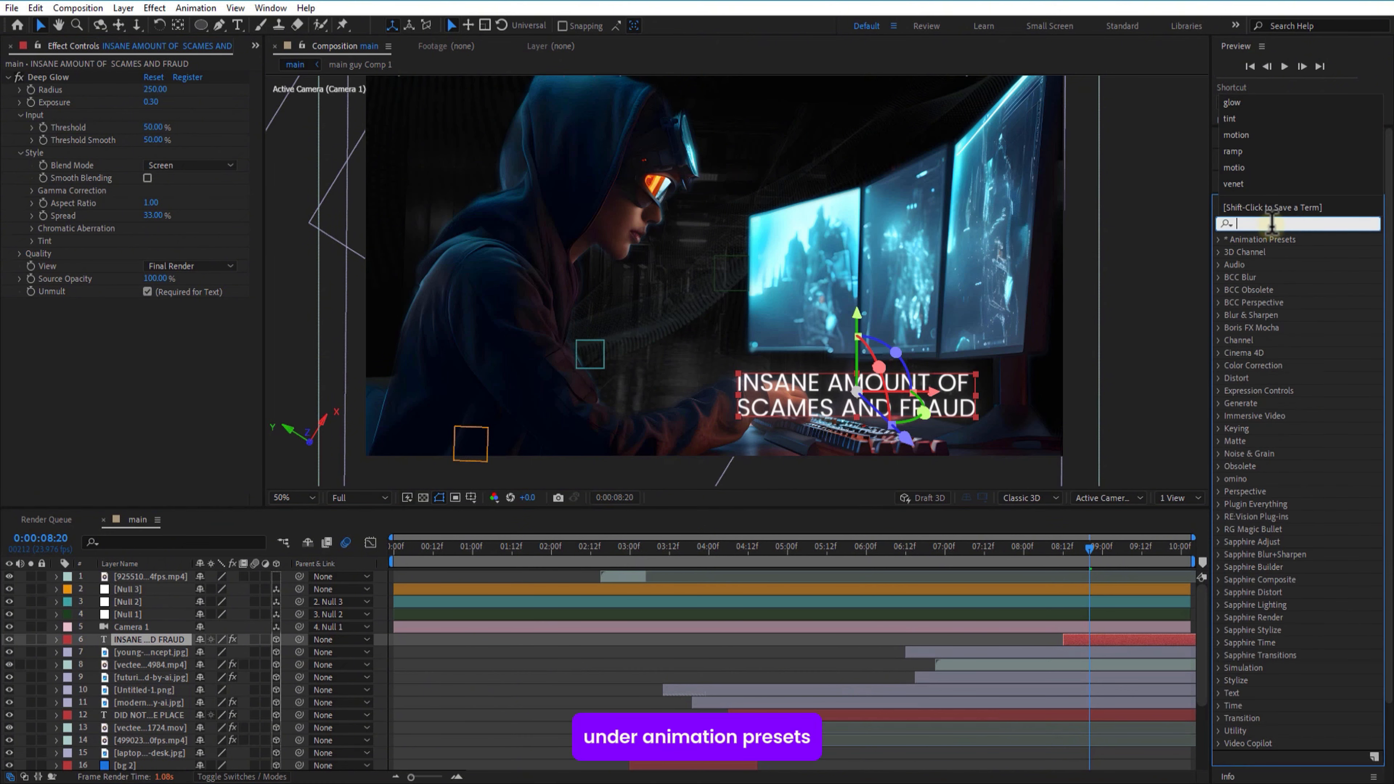
{"action": "left_click", "coordinate": [1218, 239]}
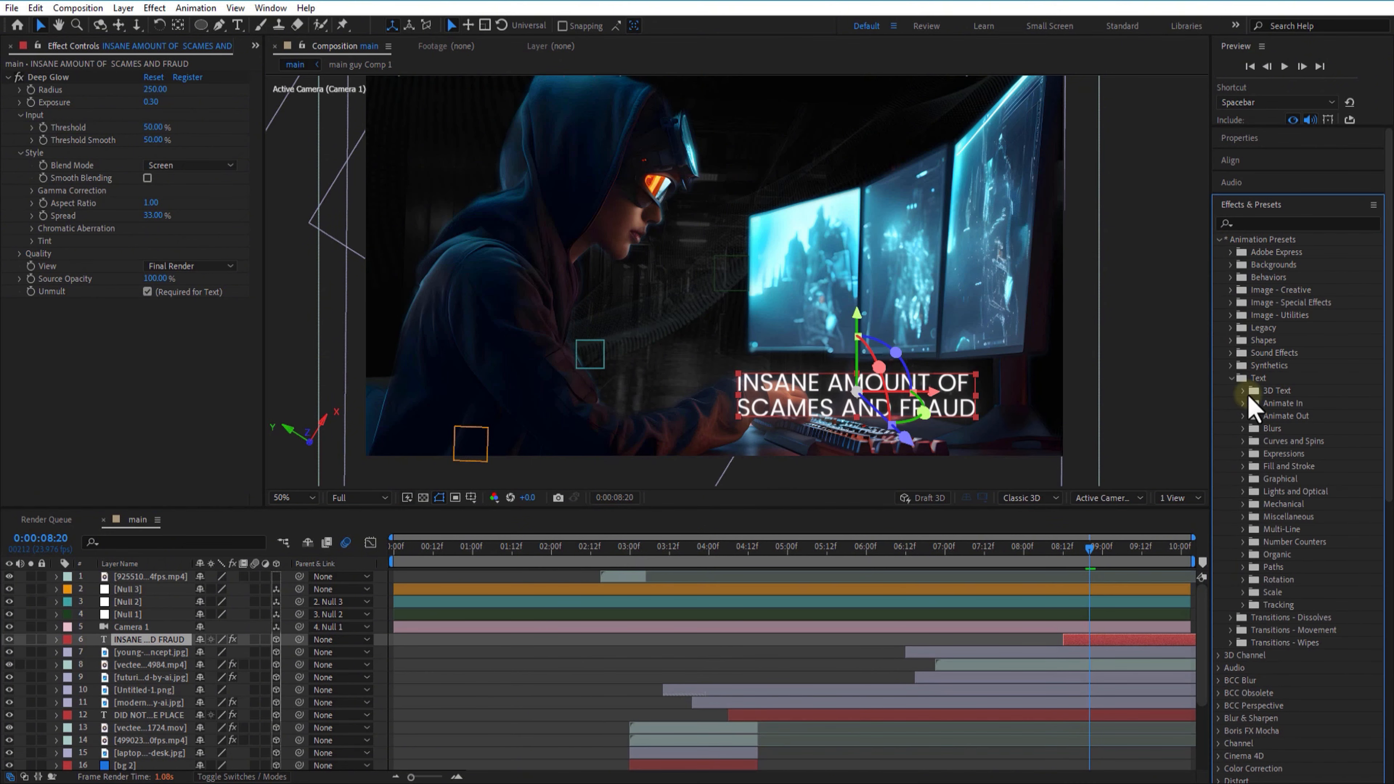
{"action": "left_click", "coordinate": [1230, 378]}
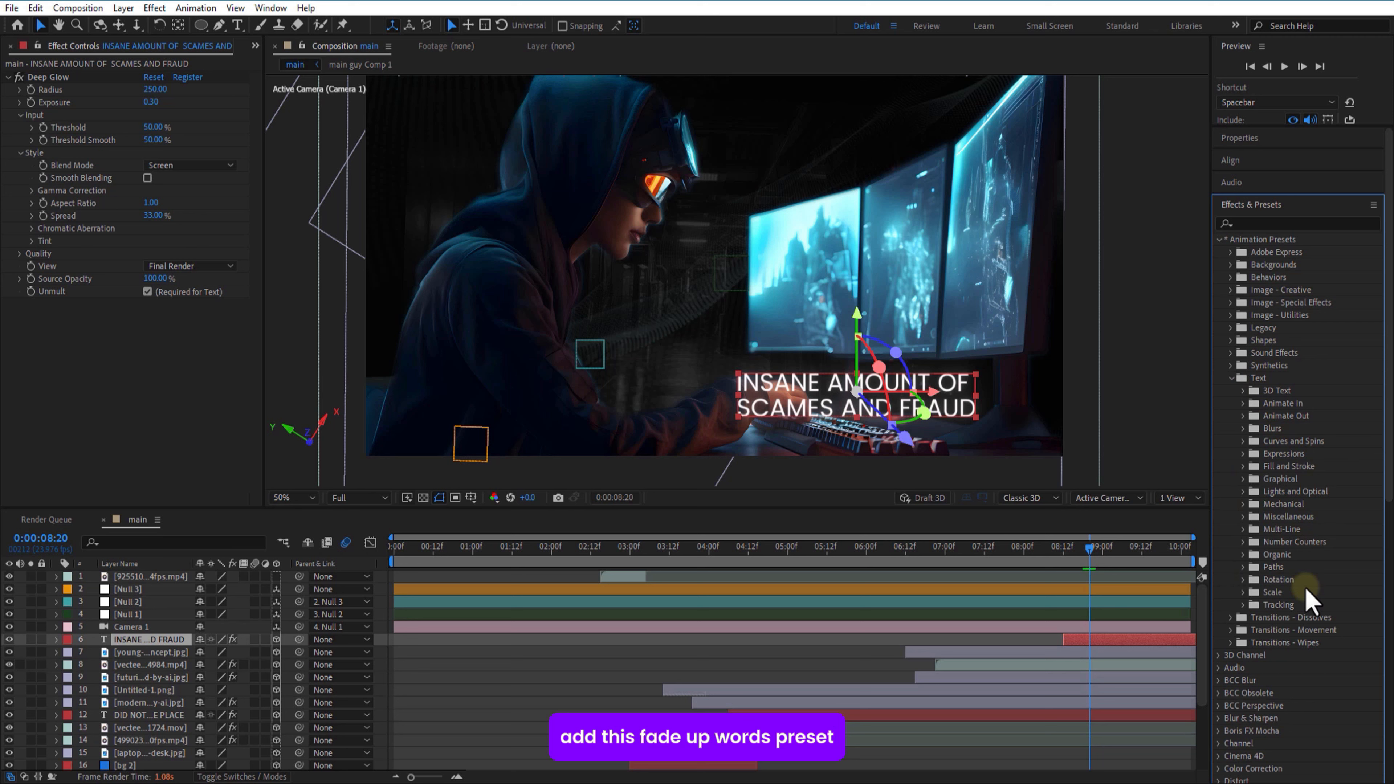
{"action": "left_click", "coordinate": [1243, 404]}
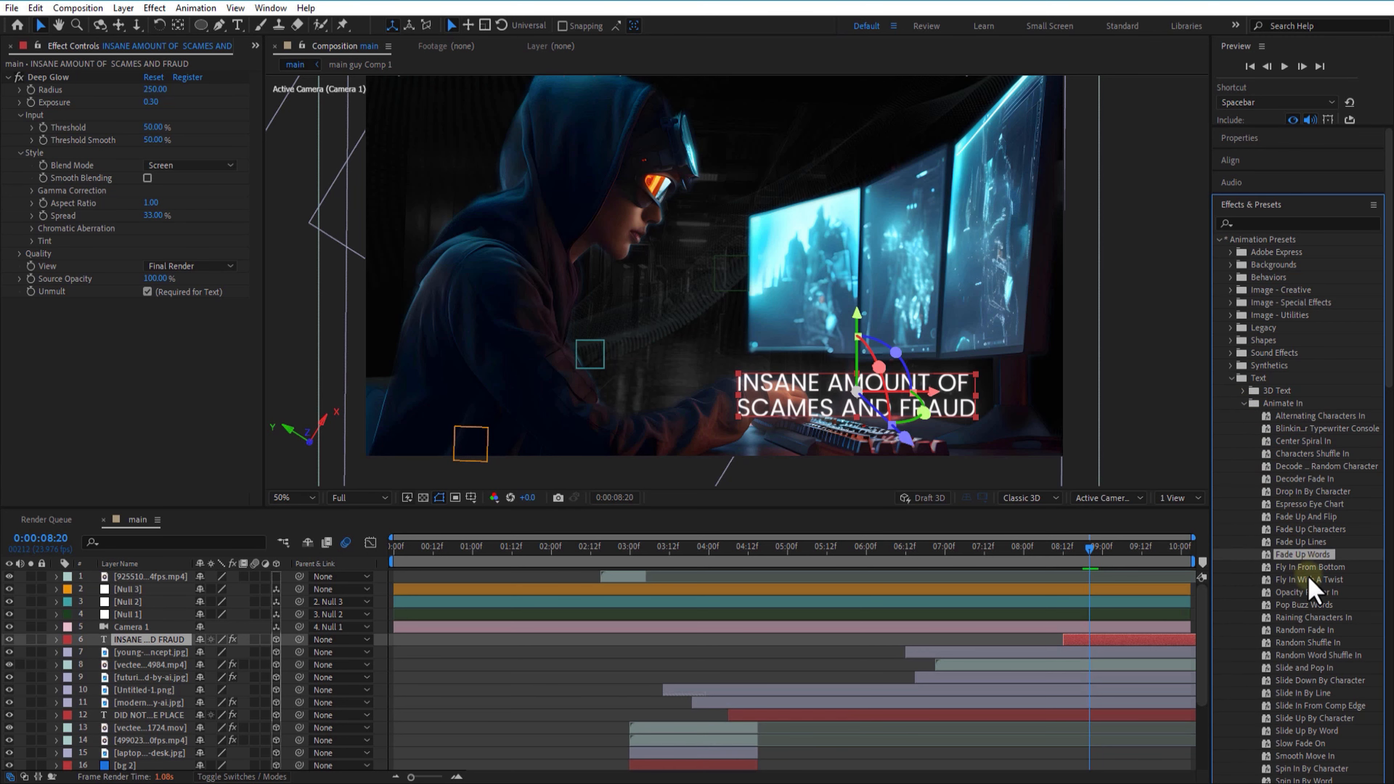
{"action": "left_click_drag", "start_coordinate": [1098, 650], "coordinate": [1096, 646]}
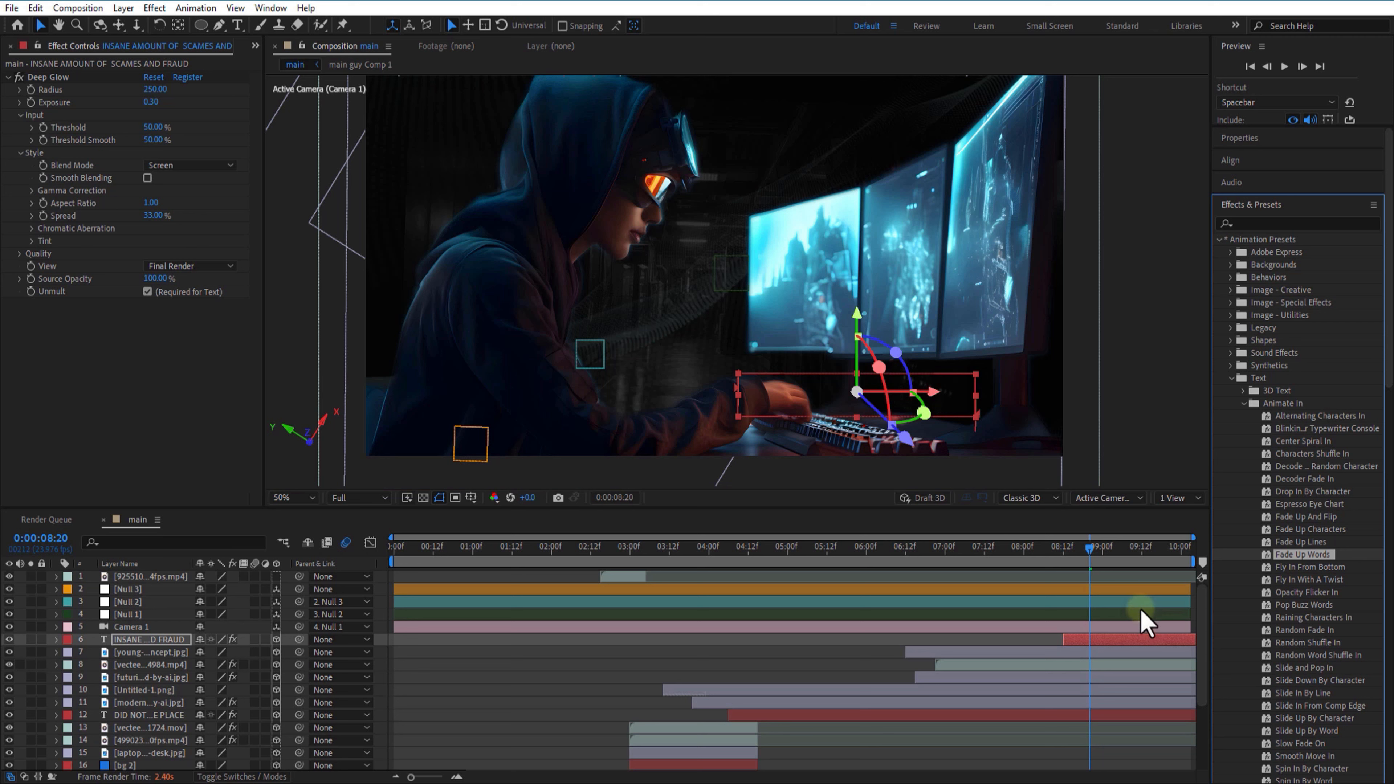
Set the main composition's duration to 0:00:20:03
{"action": "right_click", "coordinate": [140, 533]}
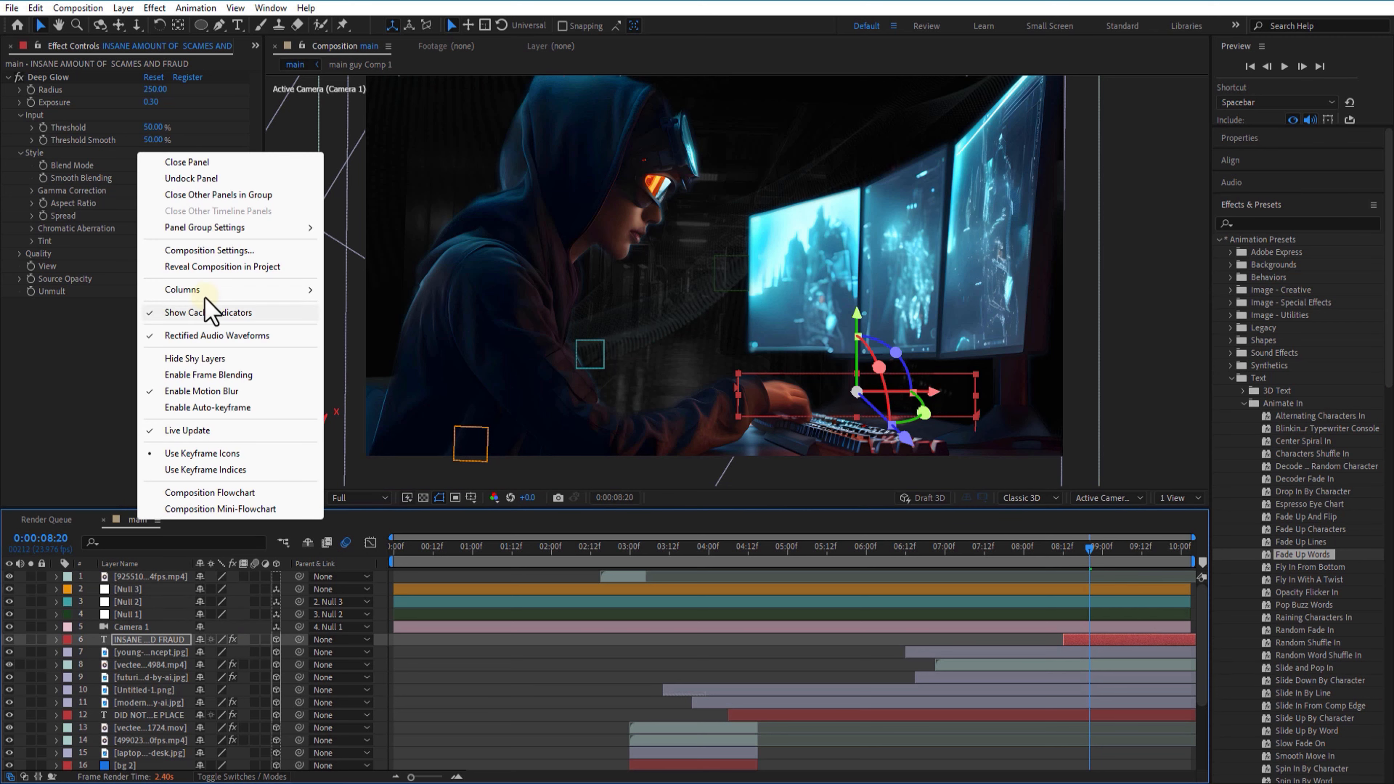
{"action": "left_click", "coordinate": [206, 249]}
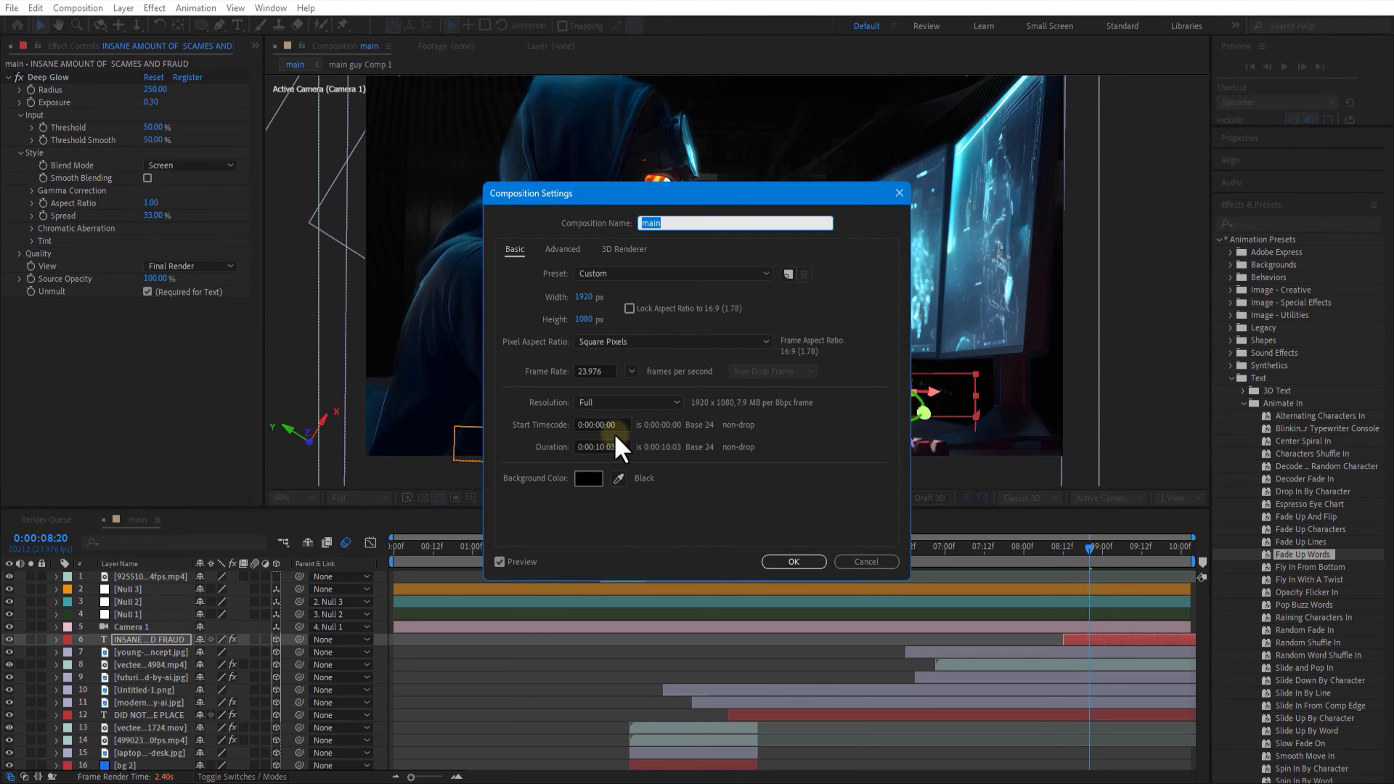
{"action": "left_click", "coordinate": [606, 445]}
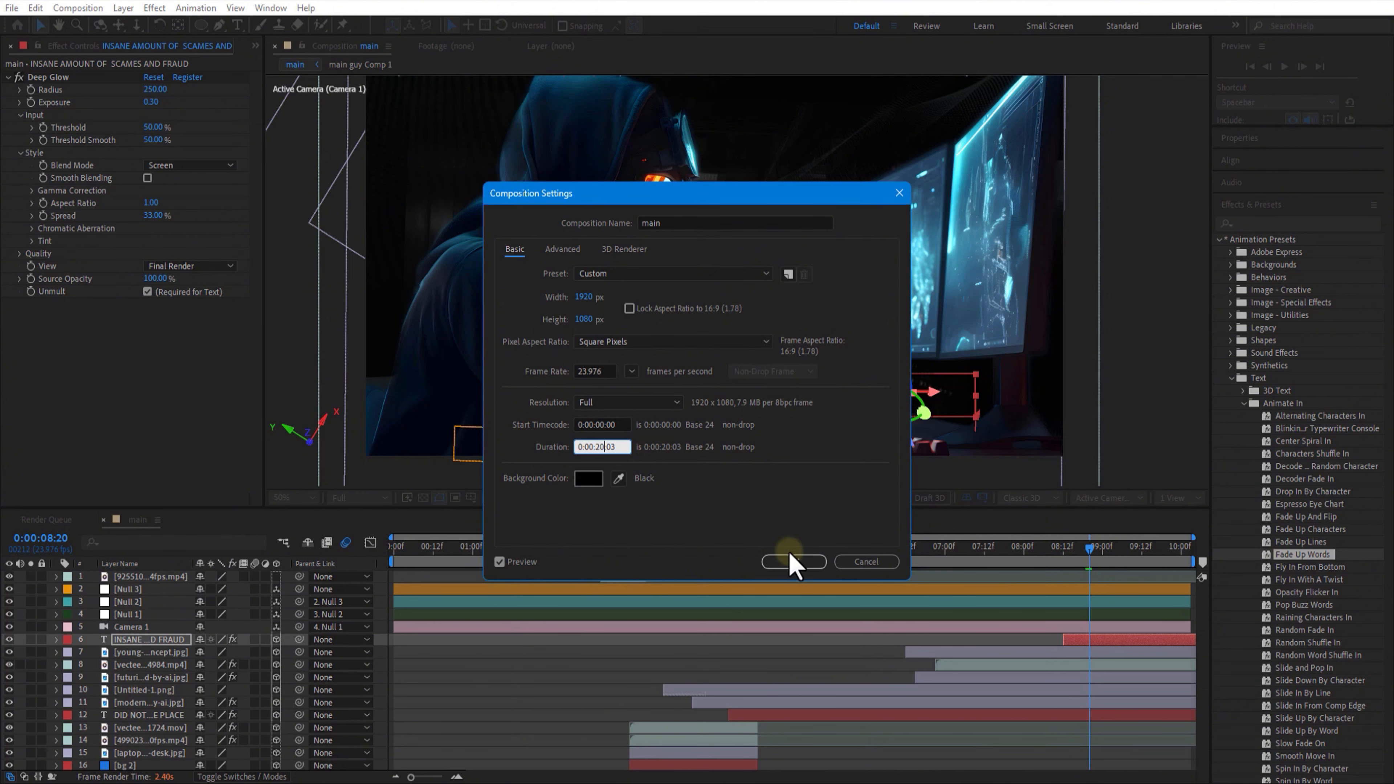
{"action": "key", "text": "Return"}
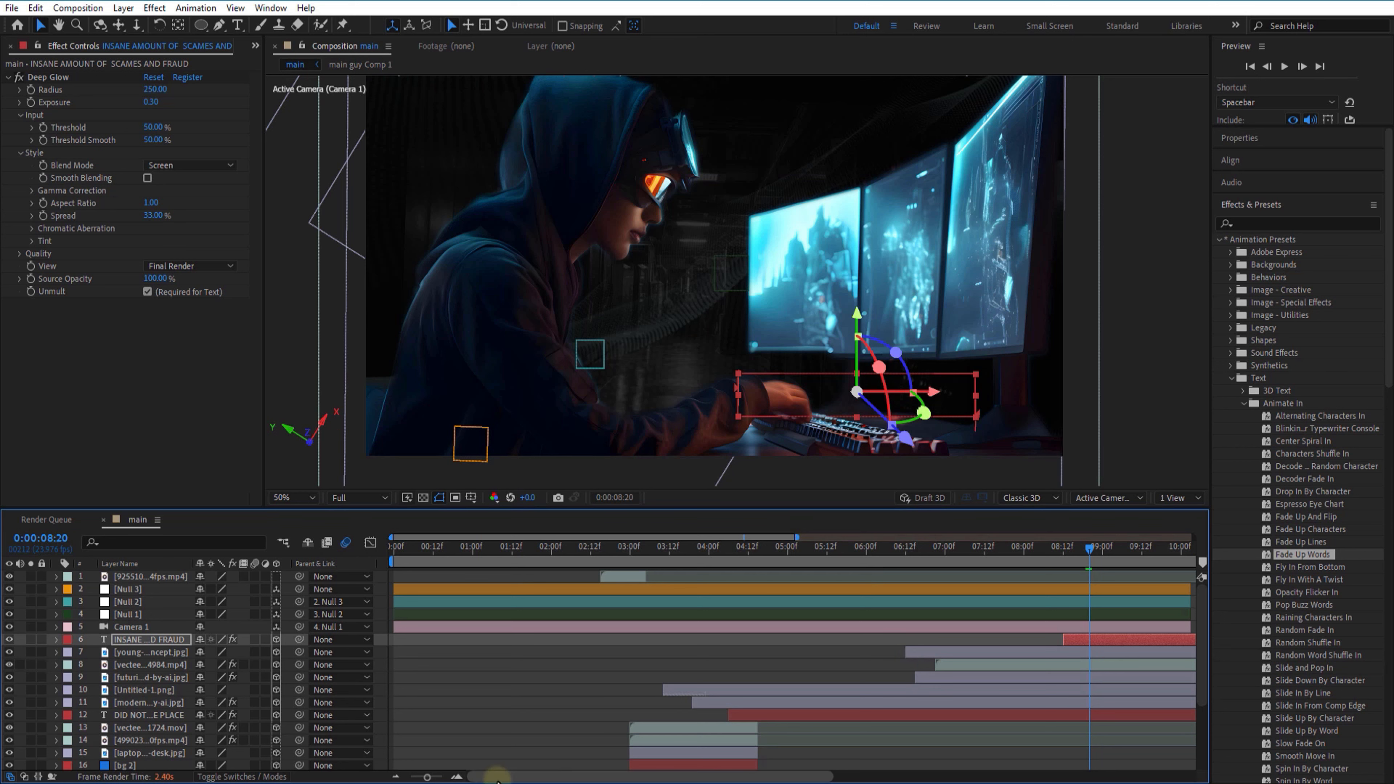
Extend the camera and null layers to the end of the lengthened composition
{"action": "left_click_drag", "start_coordinate": [428, 777], "coordinate": [417, 777]}
{"action": "left_click_drag", "start_coordinate": [860, 628], "coordinate": [1246, 627]}
{"action": "left_click_drag", "start_coordinate": [695, 615], "coordinate": [1246, 602]}
{"action": "left_click_drag", "start_coordinate": [695, 589], "coordinate": [1246, 589]}
{"action": "mouse_move", "coordinate": [632, 549]}
{"action": "left_mouse_down"}
{"action": "mouse_move", "coordinate": [614, 552]}
{"action": "mouse_move", "coordinate": [642, 550]}
{"action": "left_mouse_up"}
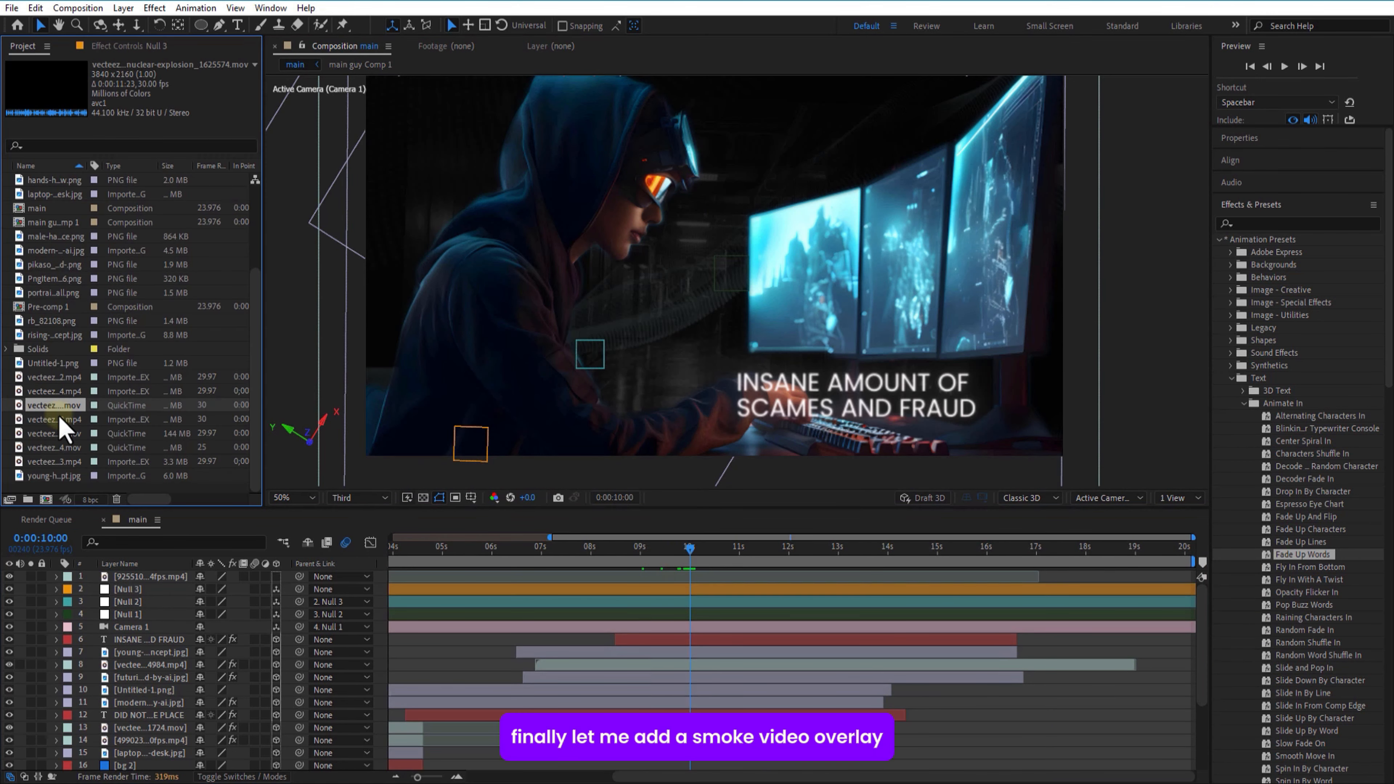
Add the smoke fog overlay video as the first layer of the main composition, starting at about 7 seconds
{"action": "left_click", "coordinate": [55, 419]}
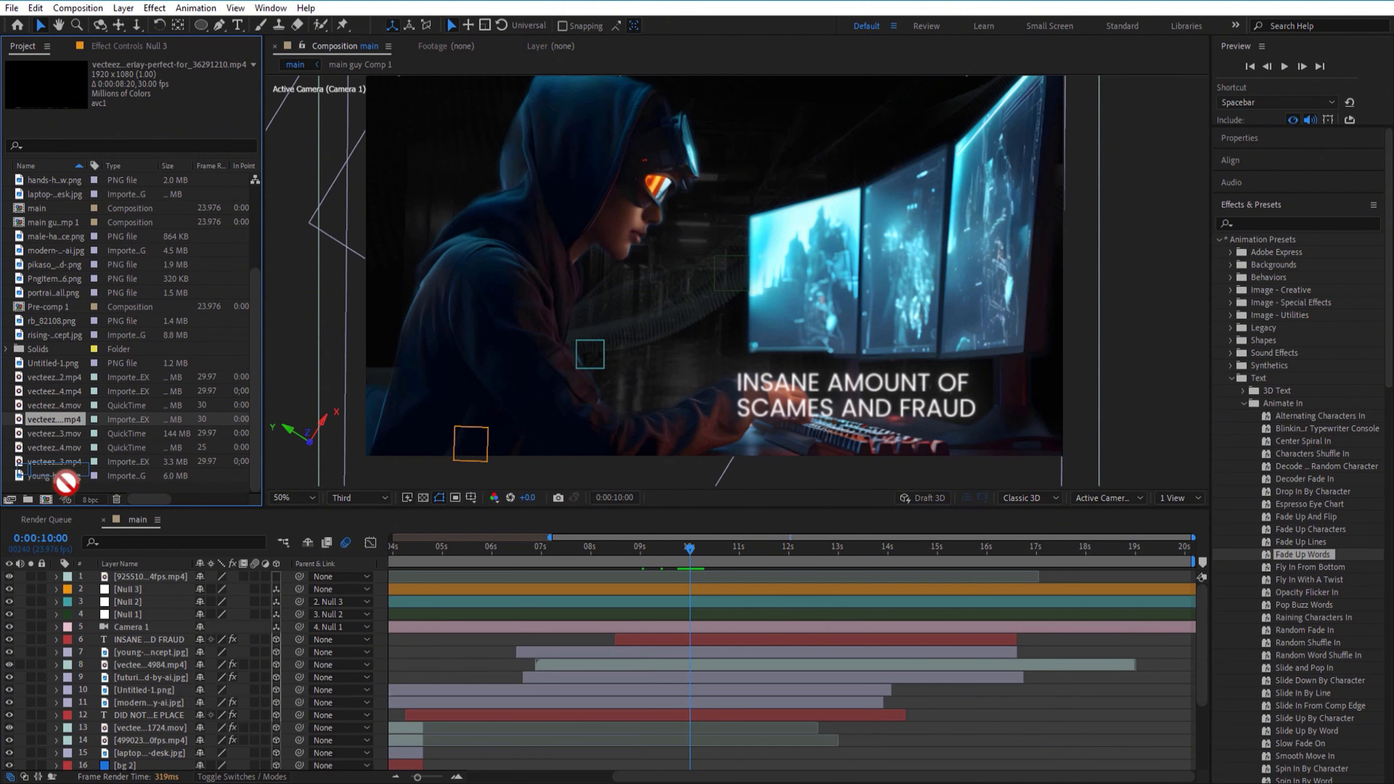
{"action": "left_click_drag", "start_coordinate": [65, 482], "coordinate": [399, 605]}
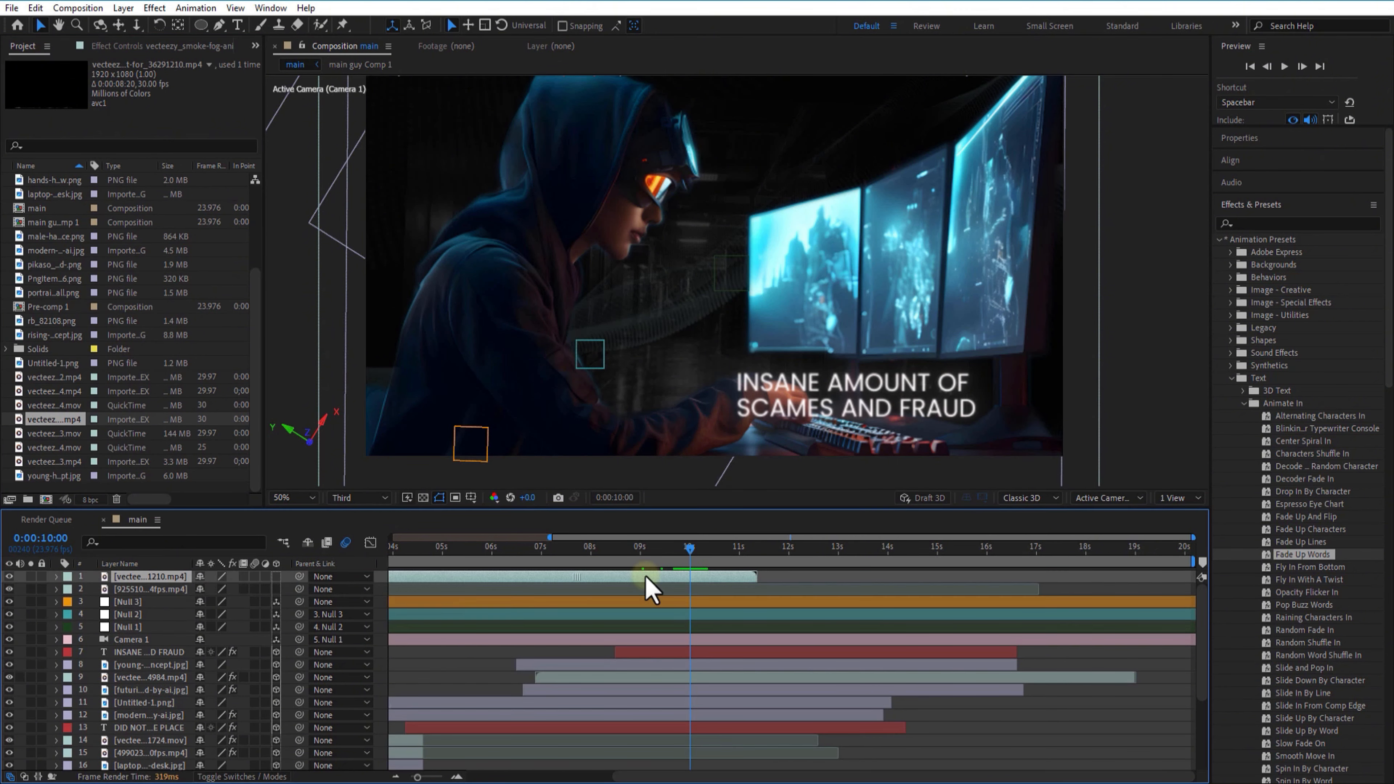
{"action": "left_click_drag", "start_coordinate": [646, 577], "coordinate": [558, 575]}
{"action": "left_click", "coordinate": [551, 549]}
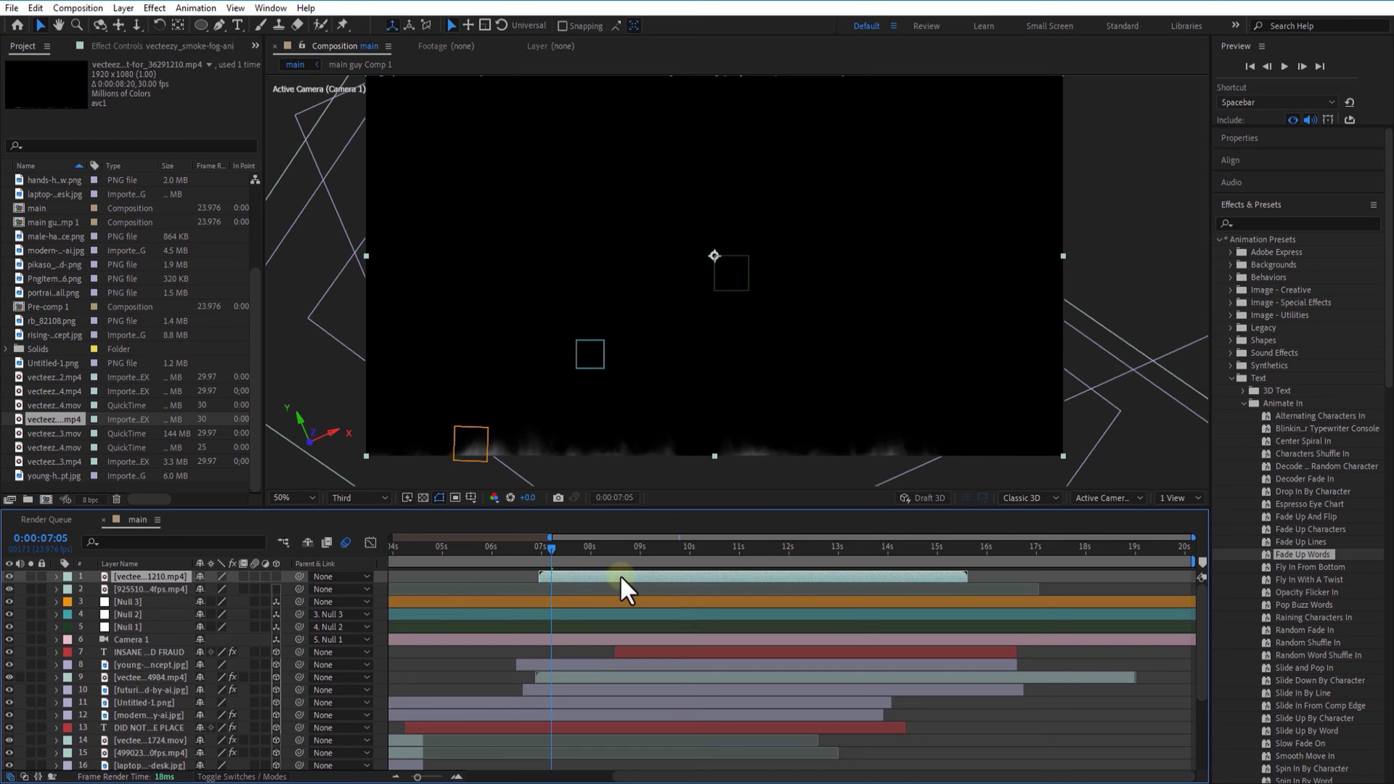
Set the smoke overlay layer's blend mode to Lighten
{"action": "key", "text": "F4"}
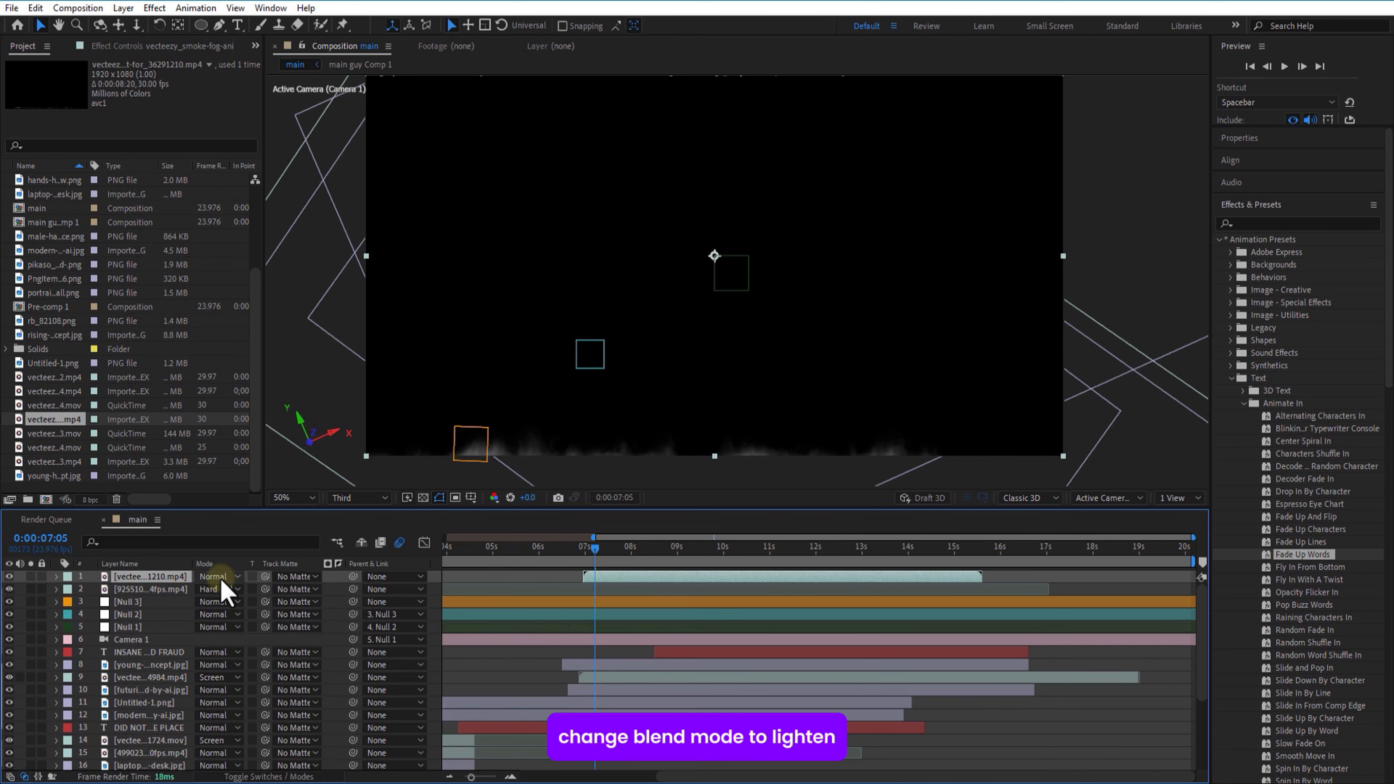
{"action": "left_click", "coordinate": [222, 578]}
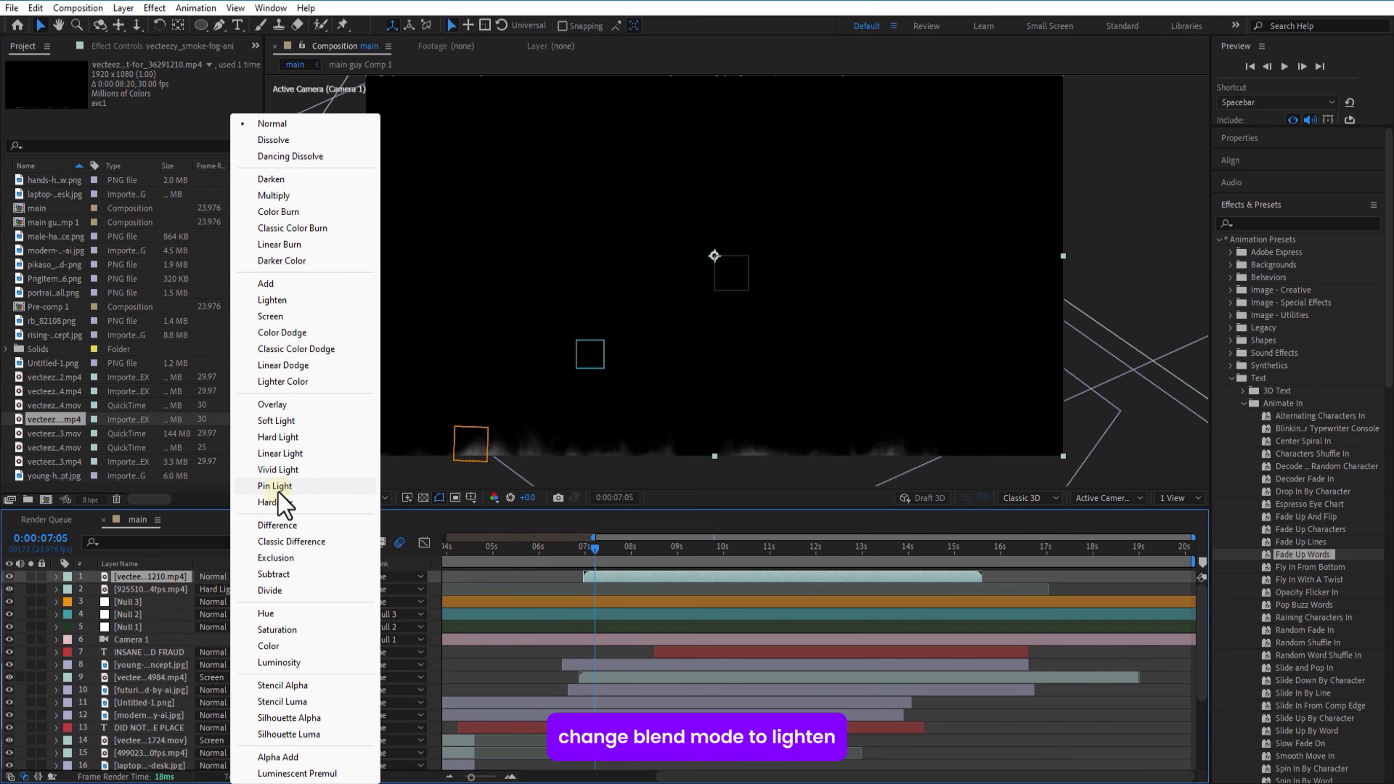
{"action": "left_click", "coordinate": [284, 302]}
Lower the smoke overlay in the frame to position 960, 885 and check it across the hacker scene
{"action": "left_click", "coordinate": [642, 548]}
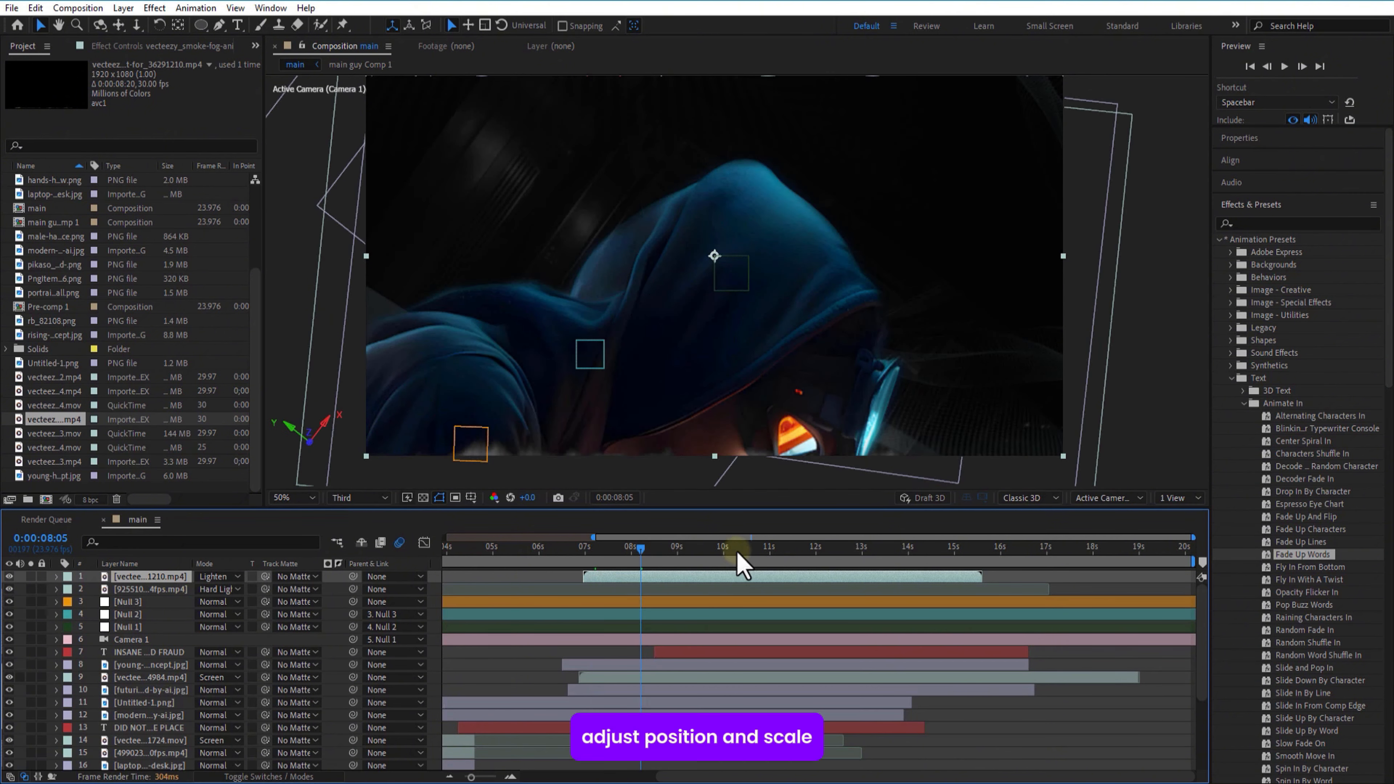
{"action": "left_click", "coordinate": [777, 551]}
{"action": "key", "text": "t"}
{"action": "mouse_move", "coordinate": [200, 590]}
{"action": "left_mouse_down"}
{"action": "mouse_move", "coordinate": [159, 585]}
{"action": "mouse_move", "coordinate": [174, 593]}
{"action": "left_mouse_up"}
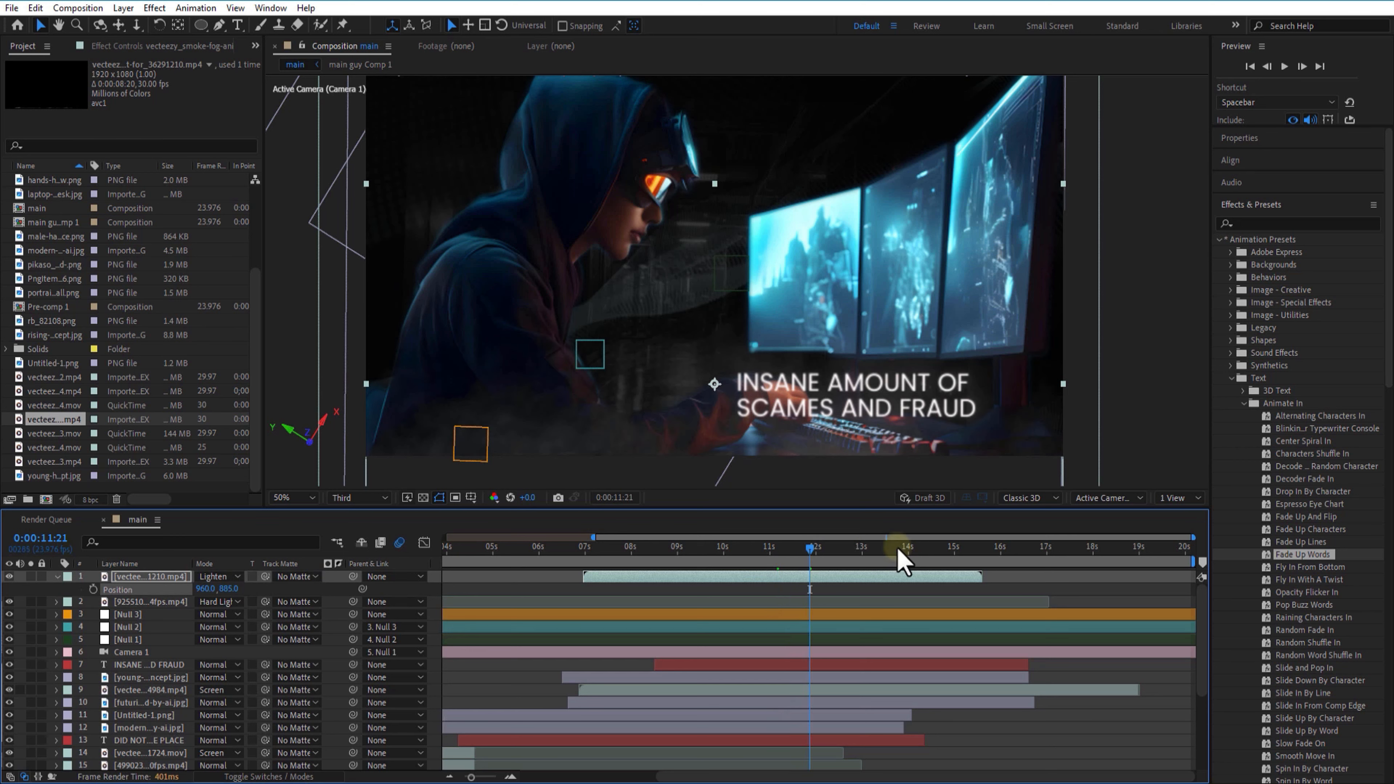
{"action": "left_click_drag", "start_coordinate": [902, 560], "coordinate": [723, 571]}
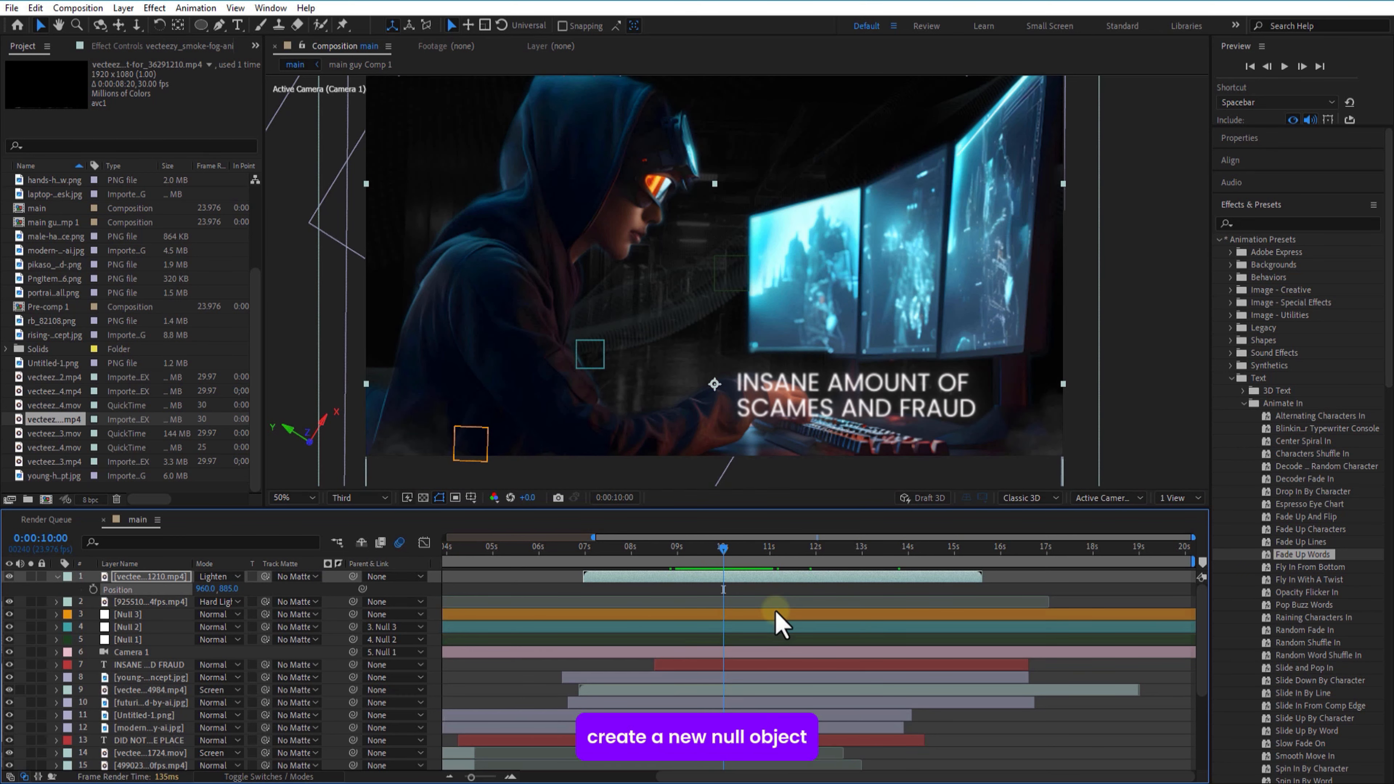
Create a new null object directly above Null 3 and parent Null 3 to it
{"action": "left_click", "coordinate": [775, 611]}
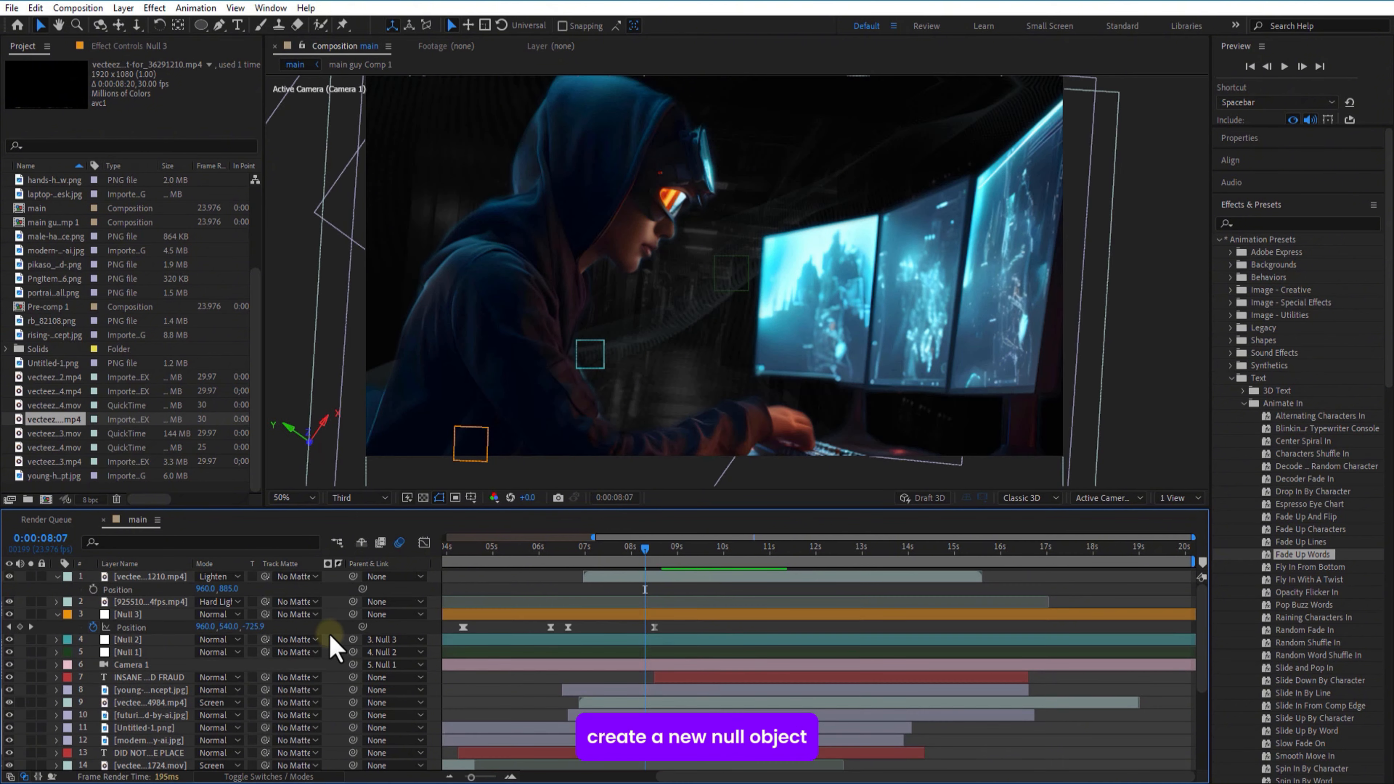
{"action": "right_click", "coordinate": [333, 631]}
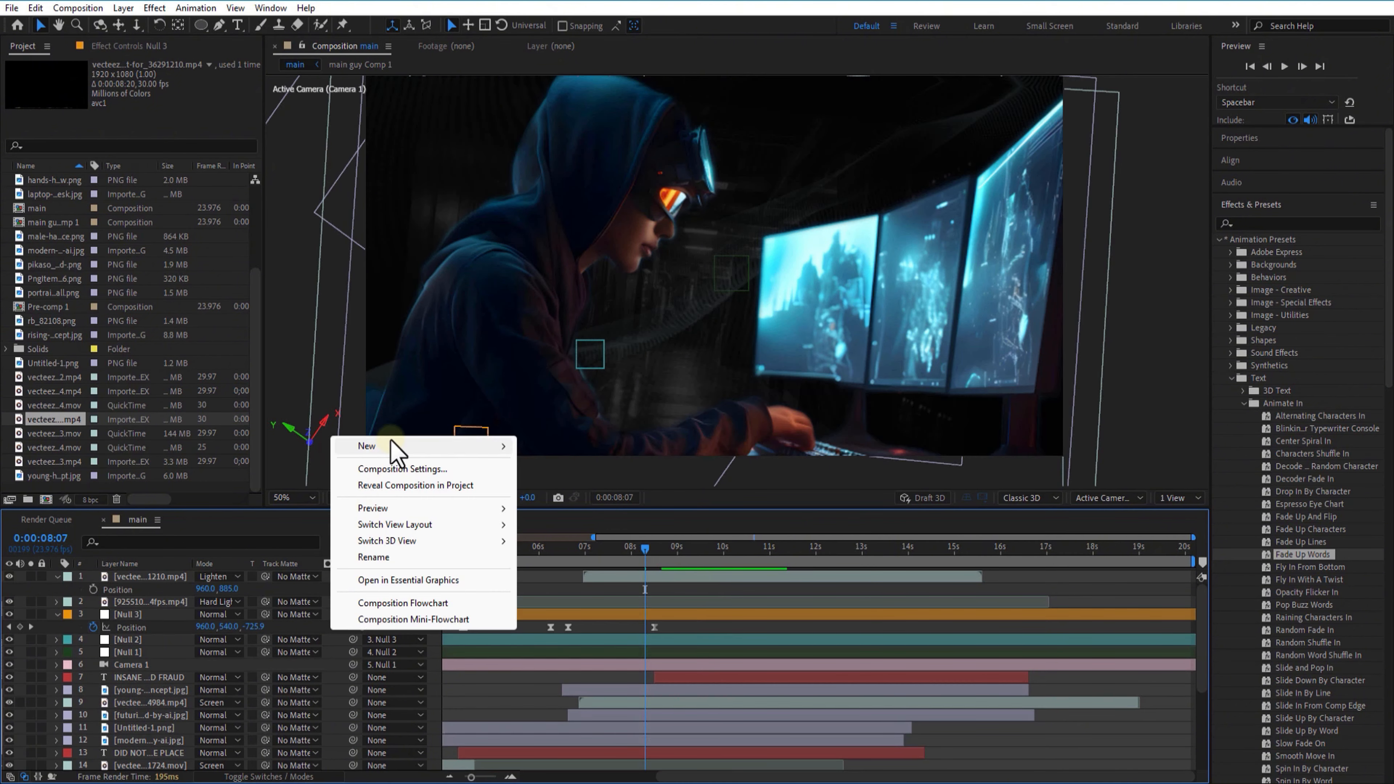
{"action": "mouse_move", "coordinate": [395, 447]}
{"action": "left_click", "coordinate": [556, 535]}
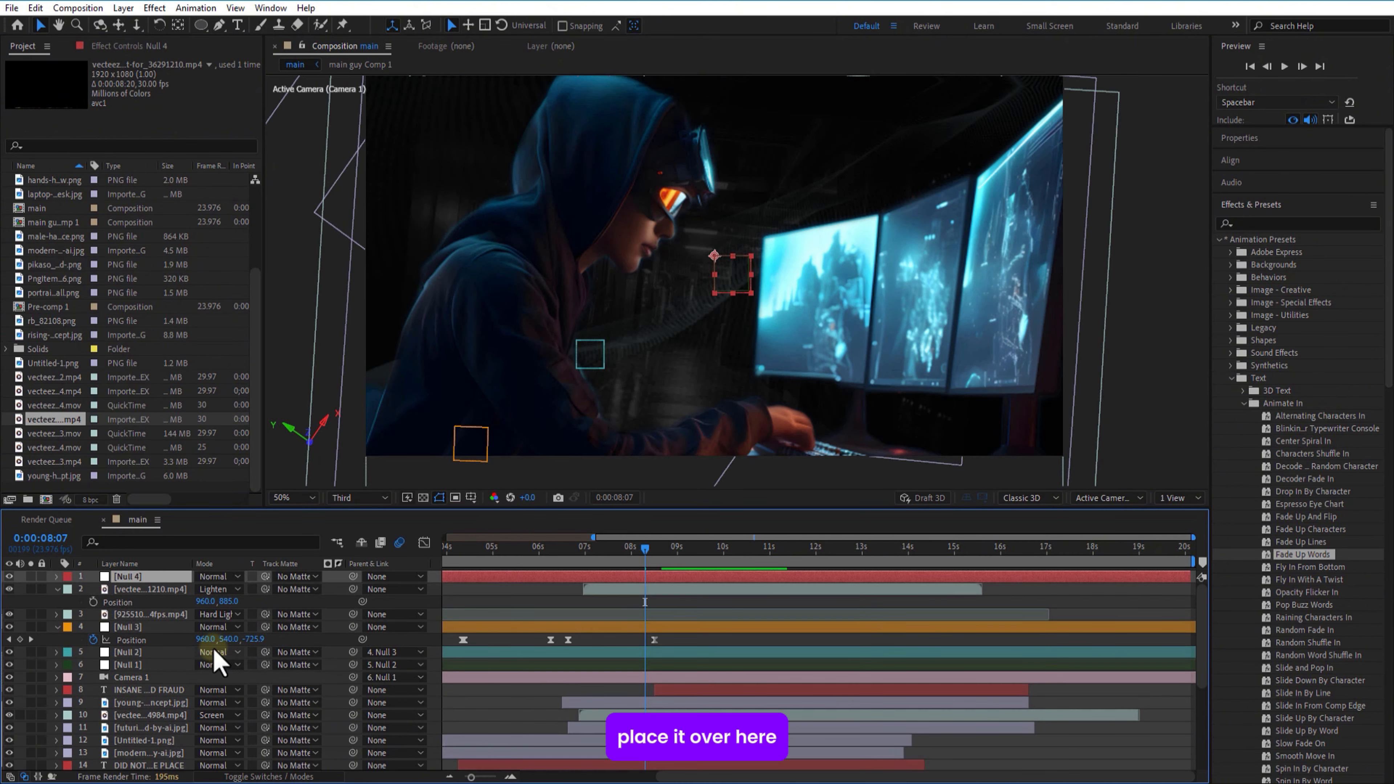
{"action": "left_click_drag", "start_coordinate": [152, 579], "coordinate": [188, 644]}
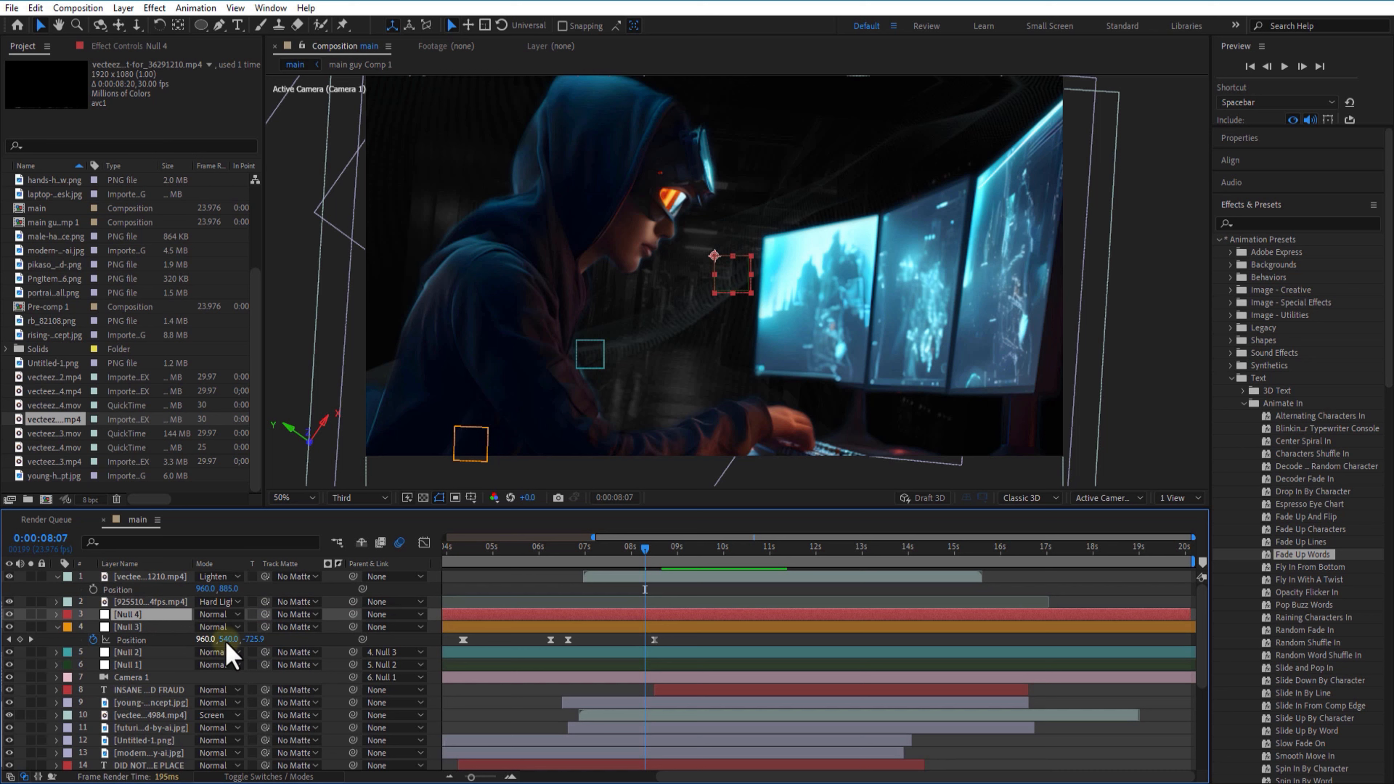
{"action": "left_click_drag", "start_coordinate": [353, 627], "coordinate": [146, 624]}
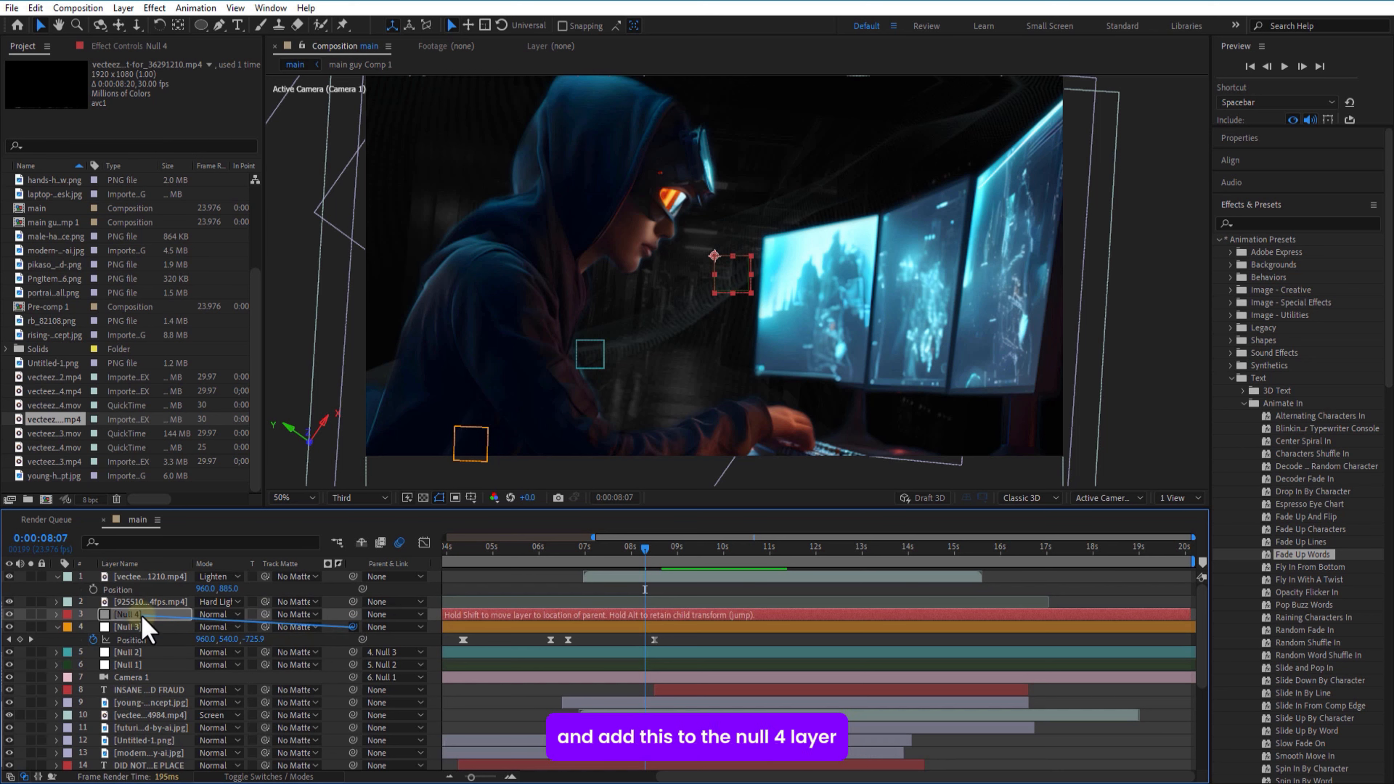
{"action": "left_click_drag", "start_coordinate": [143, 619], "coordinate": [143, 621]}
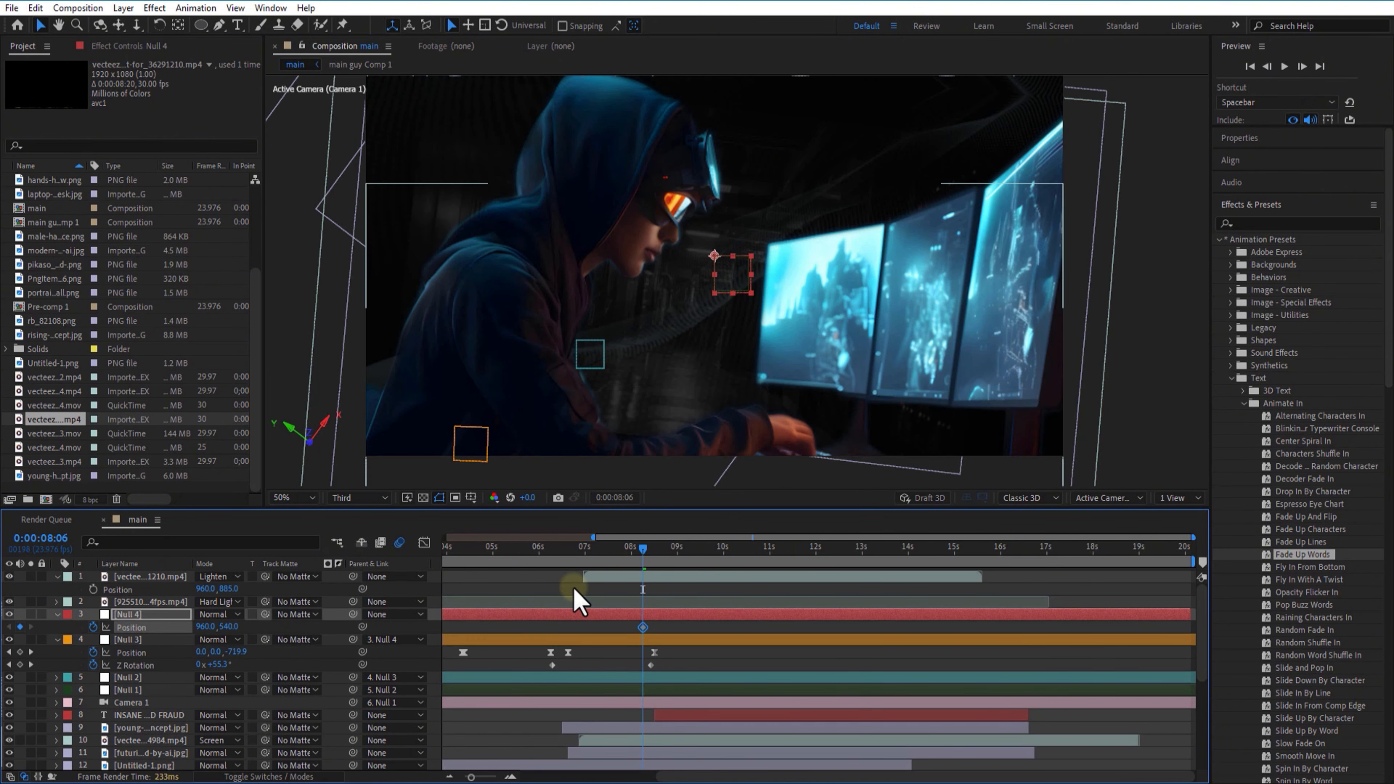
Add a position keyframe to Null 3 at 0:00:10:00 with a Z value of -783
{"action": "left_click", "coordinate": [151, 577]}
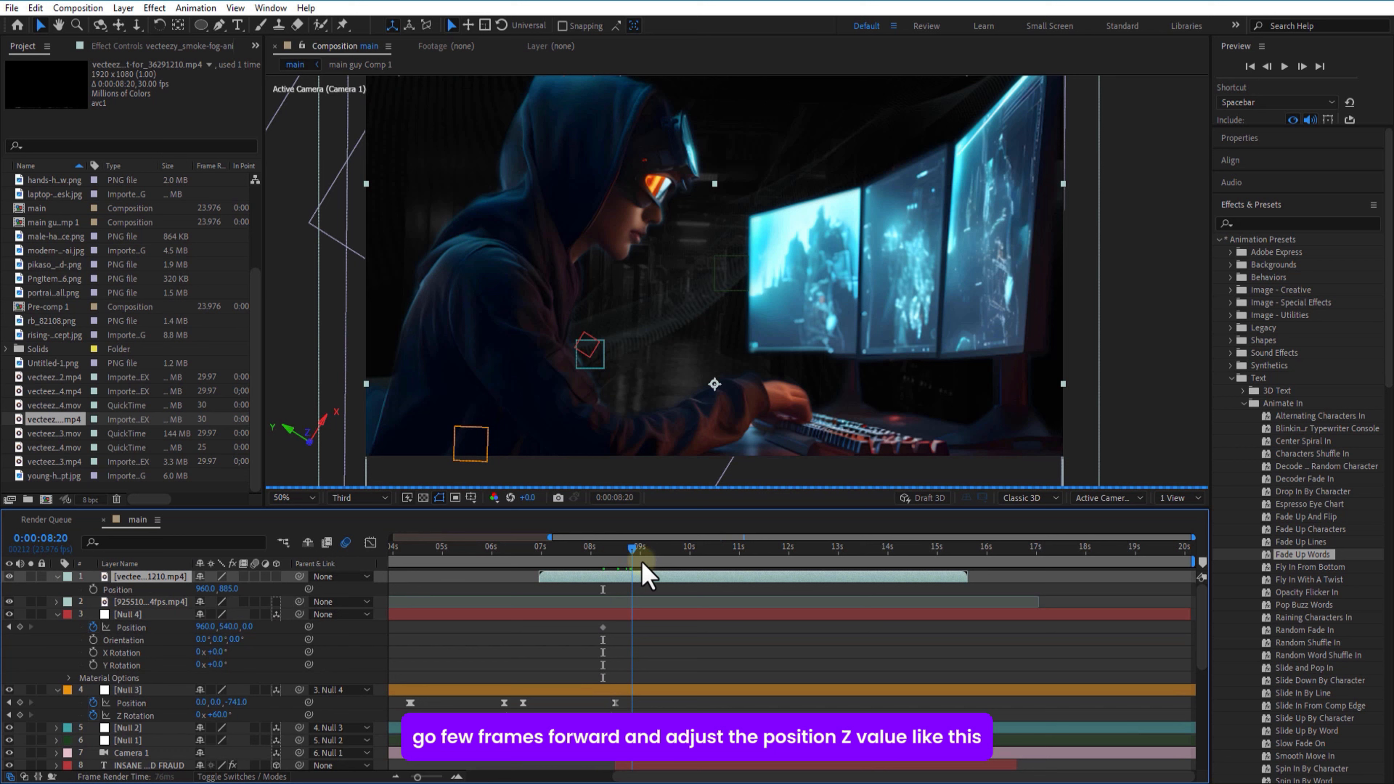
{"action": "left_click_drag", "start_coordinate": [642, 564], "coordinate": [737, 553]}
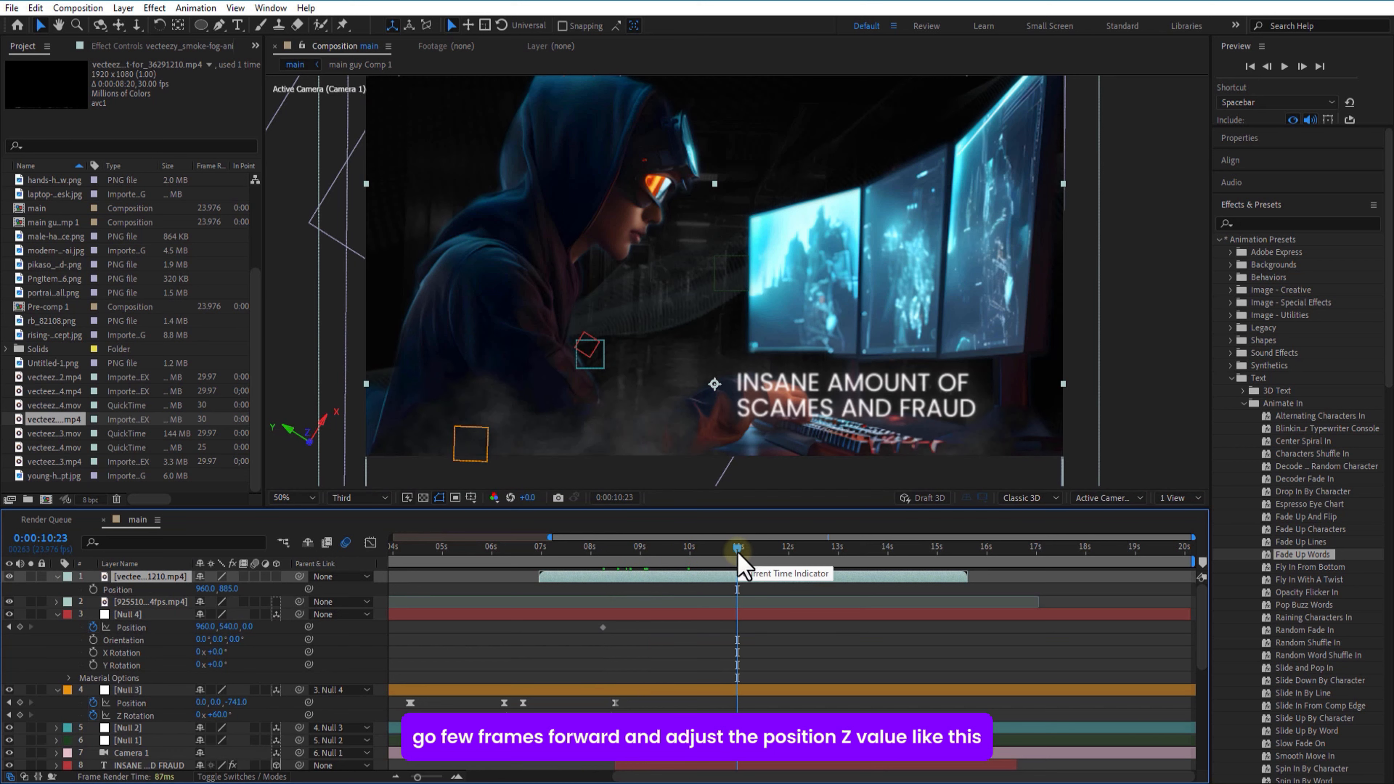
{"action": "left_click", "coordinate": [689, 556]}
{"action": "left_click_drag", "start_coordinate": [242, 704], "coordinate": [221, 706]}
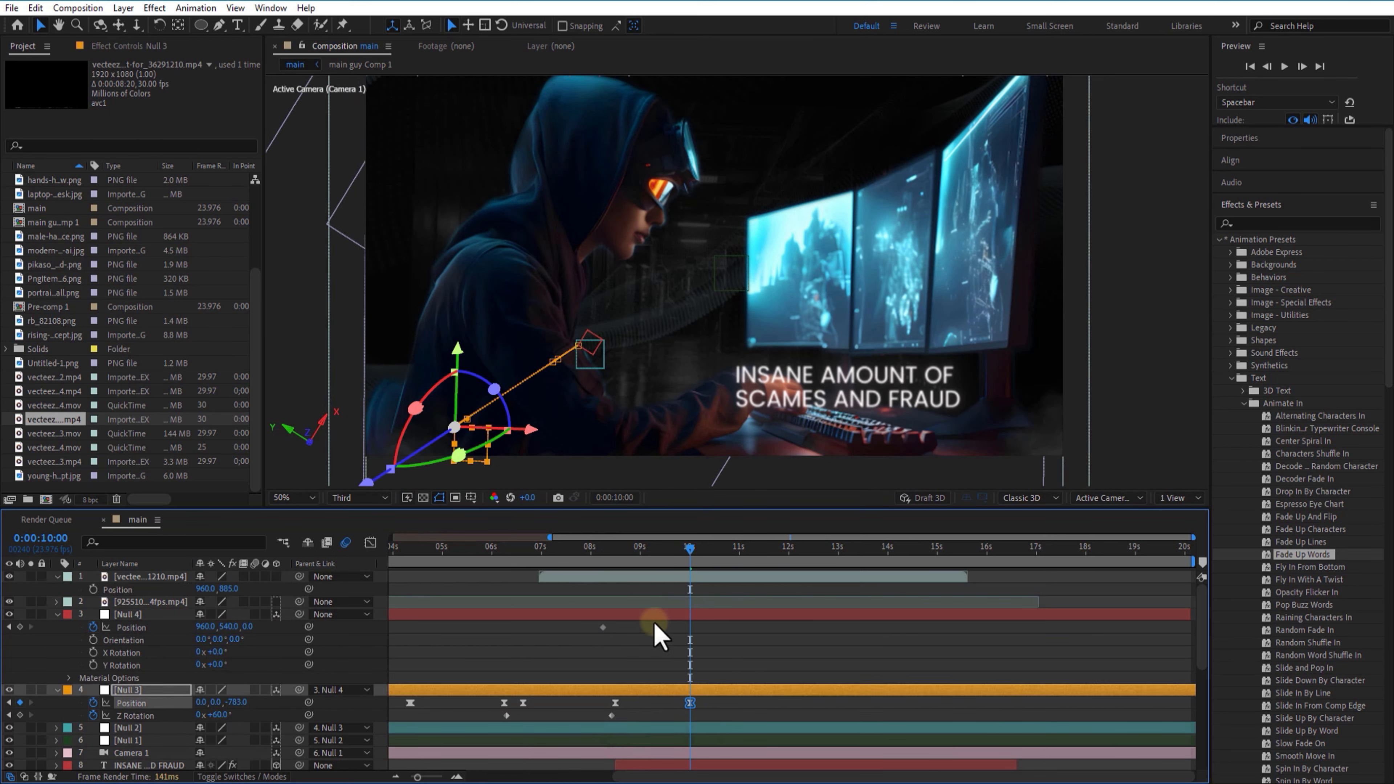
Animate Null 4's Z position to pull the camera back, with keyframes at about 9:17 and just before 11 seconds
{"action": "left_click_drag", "start_coordinate": [602, 627], "coordinate": [674, 627]}
{"action": "left_click_drag", "start_coordinate": [690, 551], "coordinate": [789, 582]}
{"action": "left_click_drag", "start_coordinate": [248, 627], "coordinate": [72, 688]}
{"action": "left_click", "coordinate": [786, 627]}
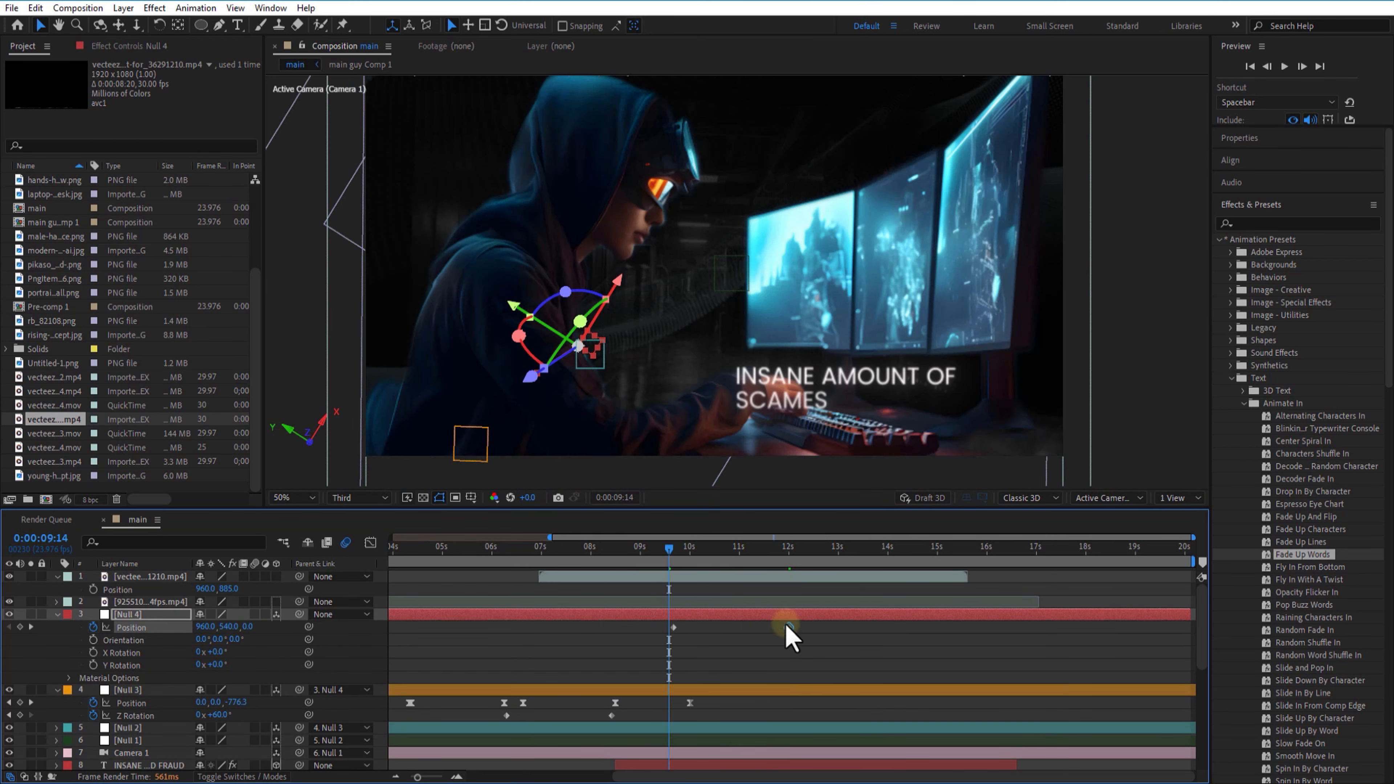
{"action": "left_click_drag", "start_coordinate": [665, 555], "coordinate": [612, 560]}
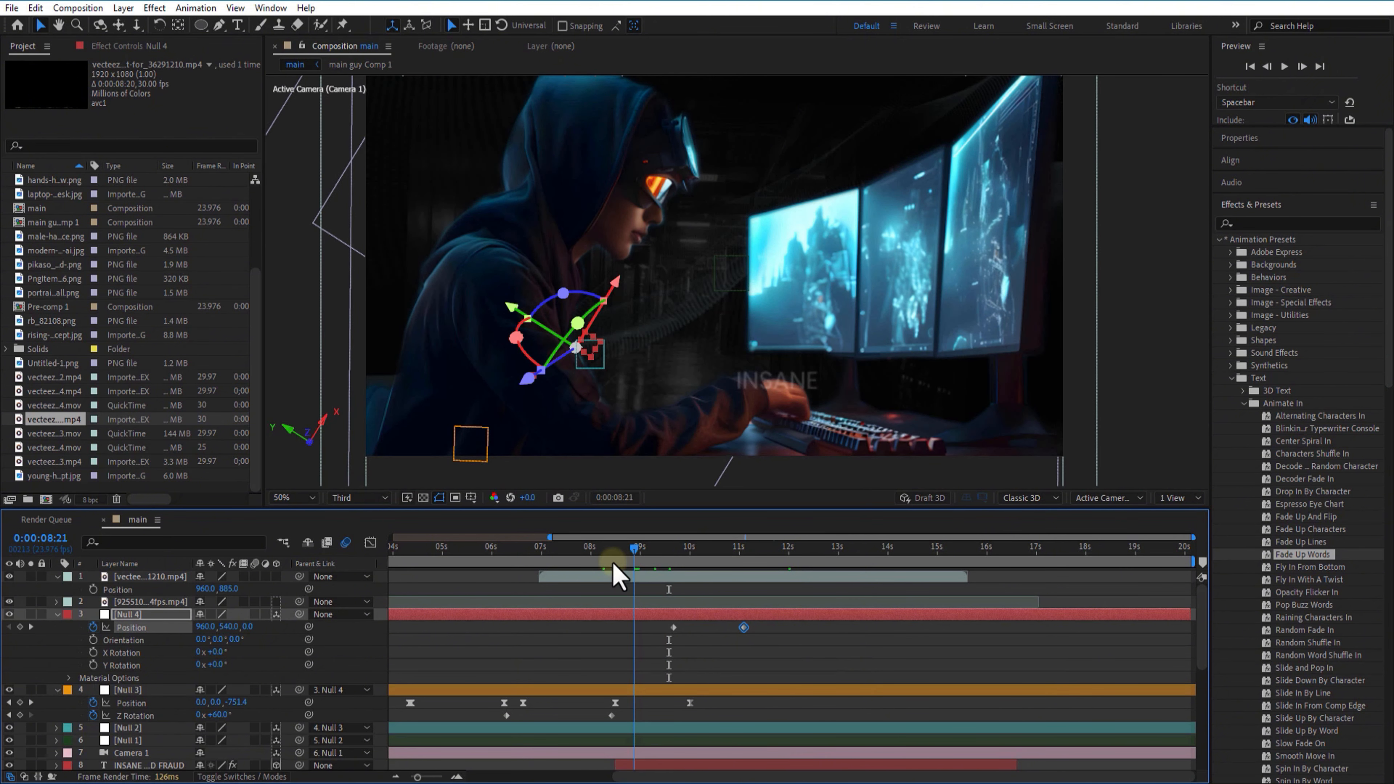
{"action": "left_click", "coordinate": [712, 630]}
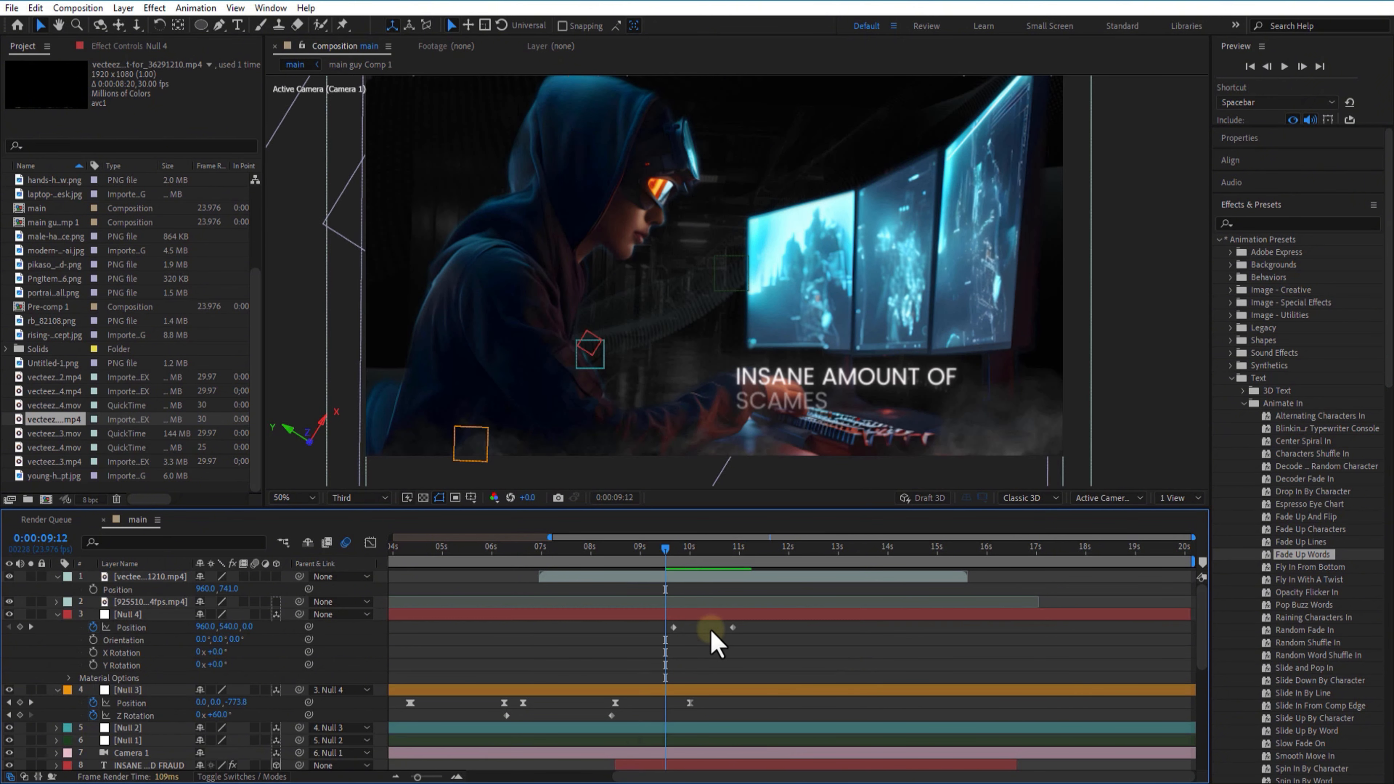
{"action": "left_click_drag", "start_coordinate": [752, 634], "coordinate": [670, 628]}
Apply Easy Ease to Null 4's position keyframes
{"action": "right_click", "coordinate": [674, 627]}
{"action": "mouse_move", "coordinate": [727, 619]}
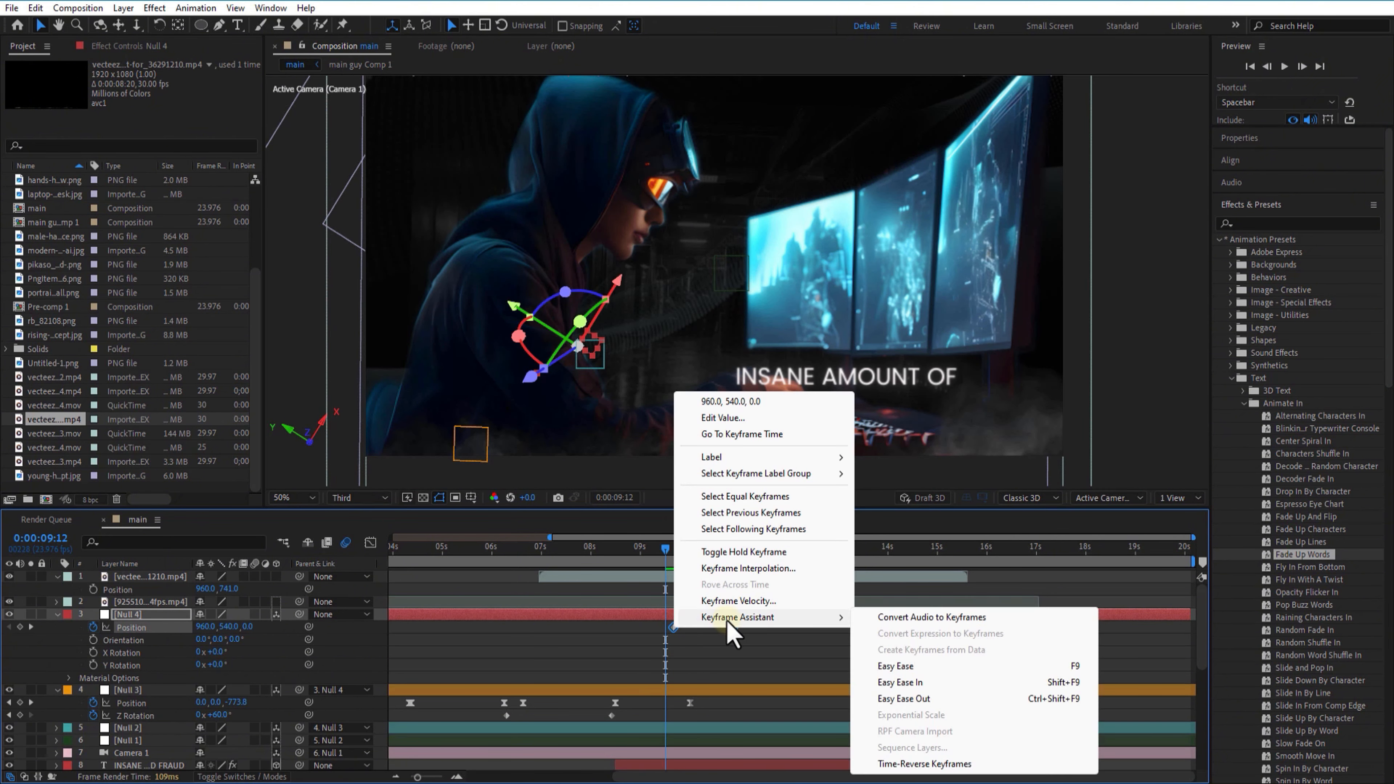
{"action": "left_click", "coordinate": [895, 666]}
Add the stressed man photo below the camera layer, start it at 0:00:10:16 and make it a 3D layer
{"action": "left_click_drag", "start_coordinate": [666, 554], "coordinate": [723, 562]}
{"action": "left_click", "coordinate": [57, 614]}
{"action": "left_click", "coordinate": [57, 577]}
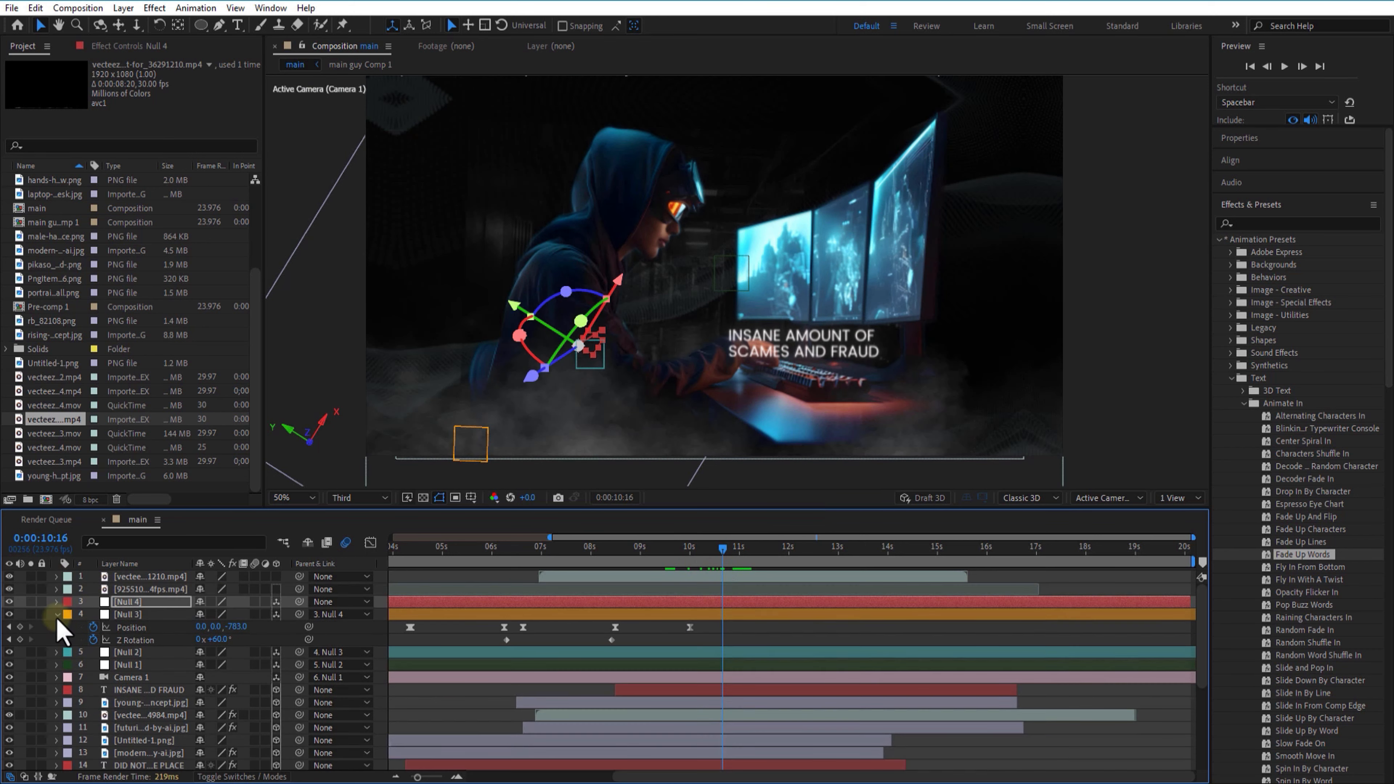
{"action": "left_click", "coordinate": [57, 615]}
{"action": "left_click_drag", "start_coordinate": [48, 337], "coordinate": [149, 667]}
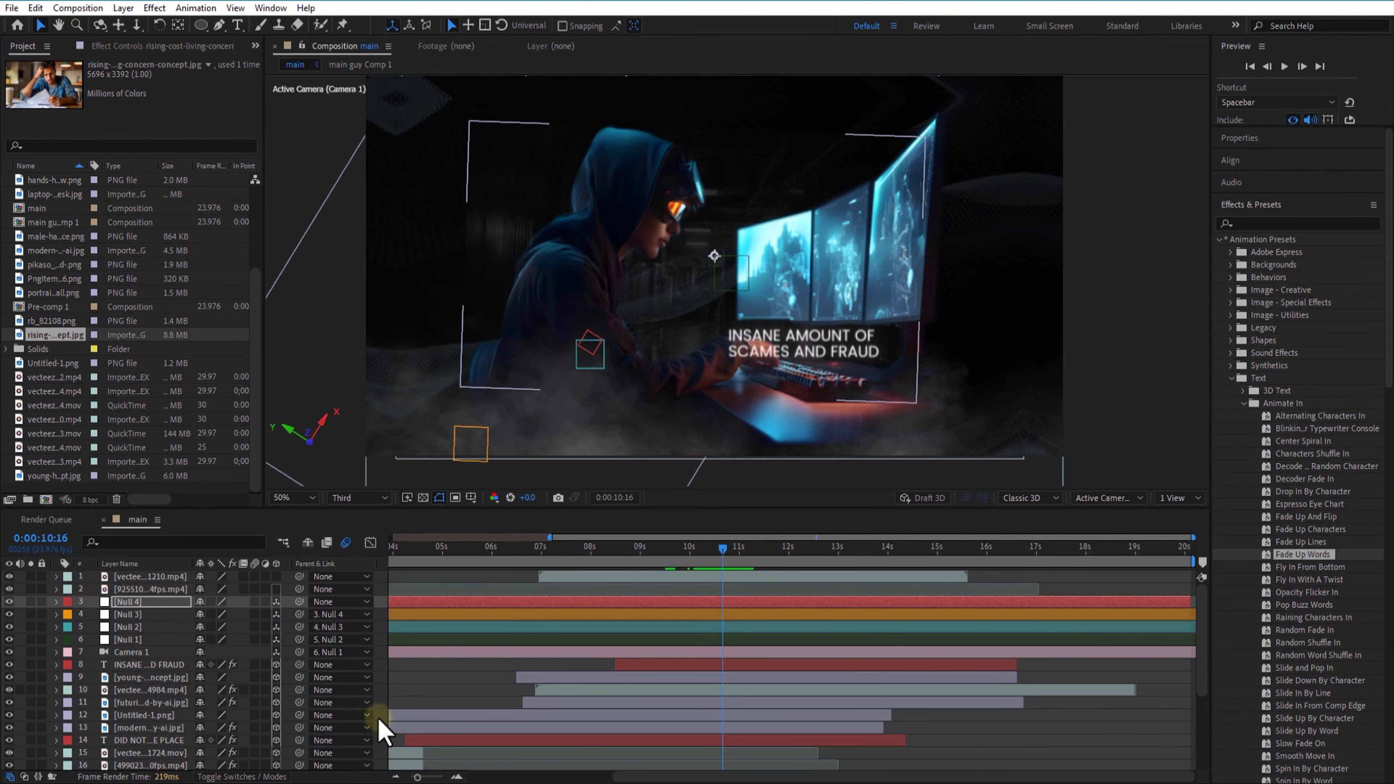
{"action": "left_click_drag", "start_coordinate": [434, 666], "coordinate": [812, 670]}
{"action": "left_click", "coordinate": [276, 666]}
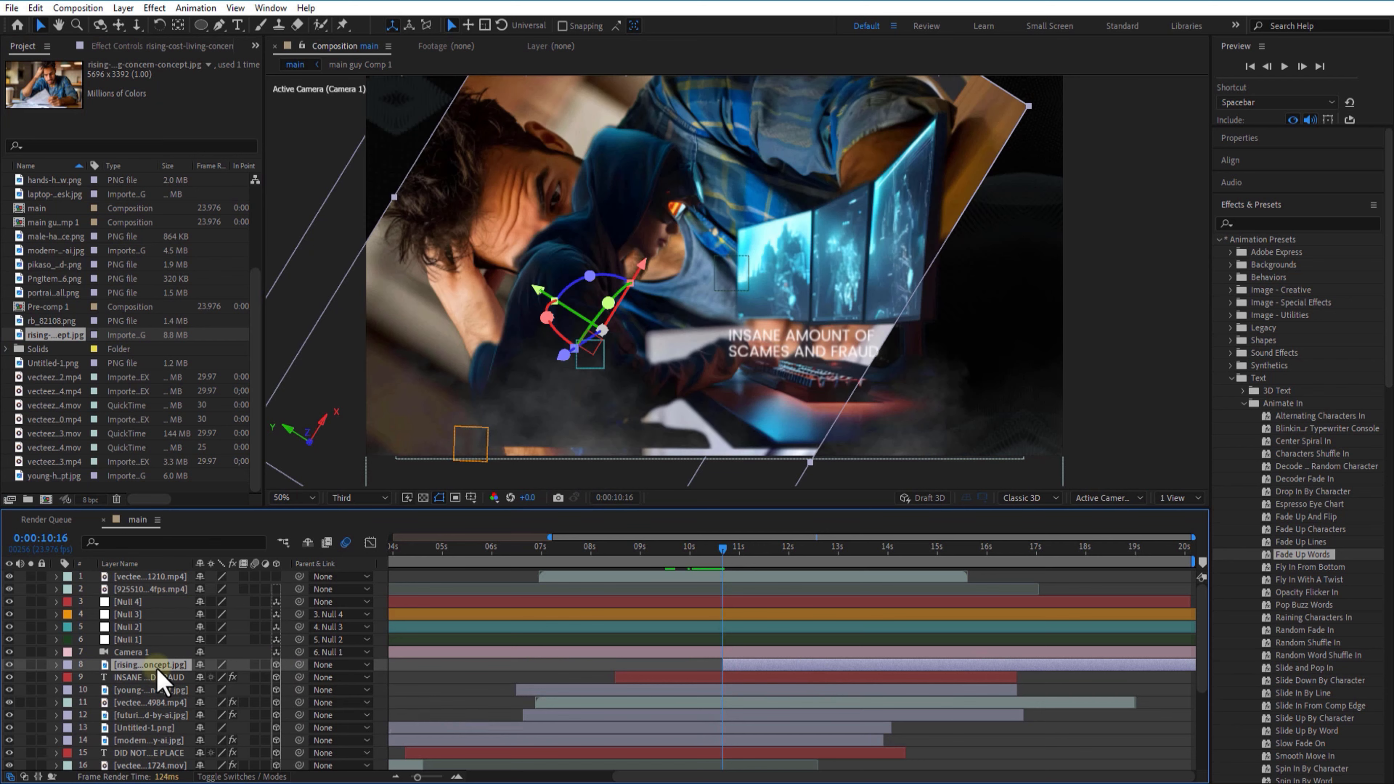
Rotate the stressed man photo so it reads level in the camera view, and adjust its position and scale
{"action": "key", "text": "r"}
{"action": "left_click_drag", "start_coordinate": [217, 716], "coordinate": [258, 716]}
{"action": "left_click", "coordinate": [154, 669]}
{"action": "key", "text": "p"}
{"action": "left_click_drag", "start_coordinate": [208, 678], "coordinate": [789, 685]}
{"action": "key", "text": "s"}
Move the stressed man photo to the top of the layer stack and position it at 1655, 920, 0
{"action": "left_click_drag", "start_coordinate": [148, 665], "coordinate": [194, 589]}
{"action": "key", "text": "p"}
{"action": "left_click_drag", "start_coordinate": [233, 589], "coordinate": [551, 581]}
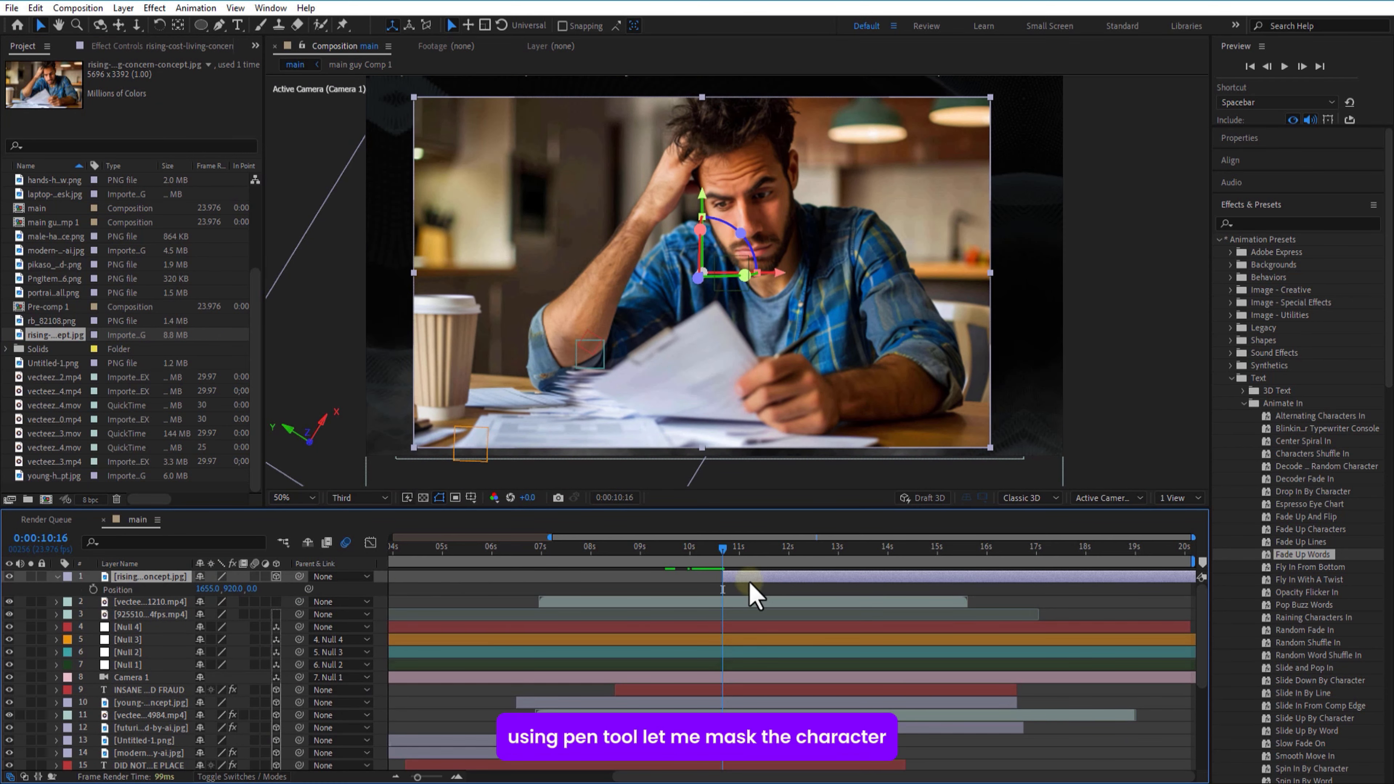
Mask the stressed man, his desk papers and the coffee cup out of the photo's background with the Pen tool
{"action": "left_click", "coordinate": [218, 25]}
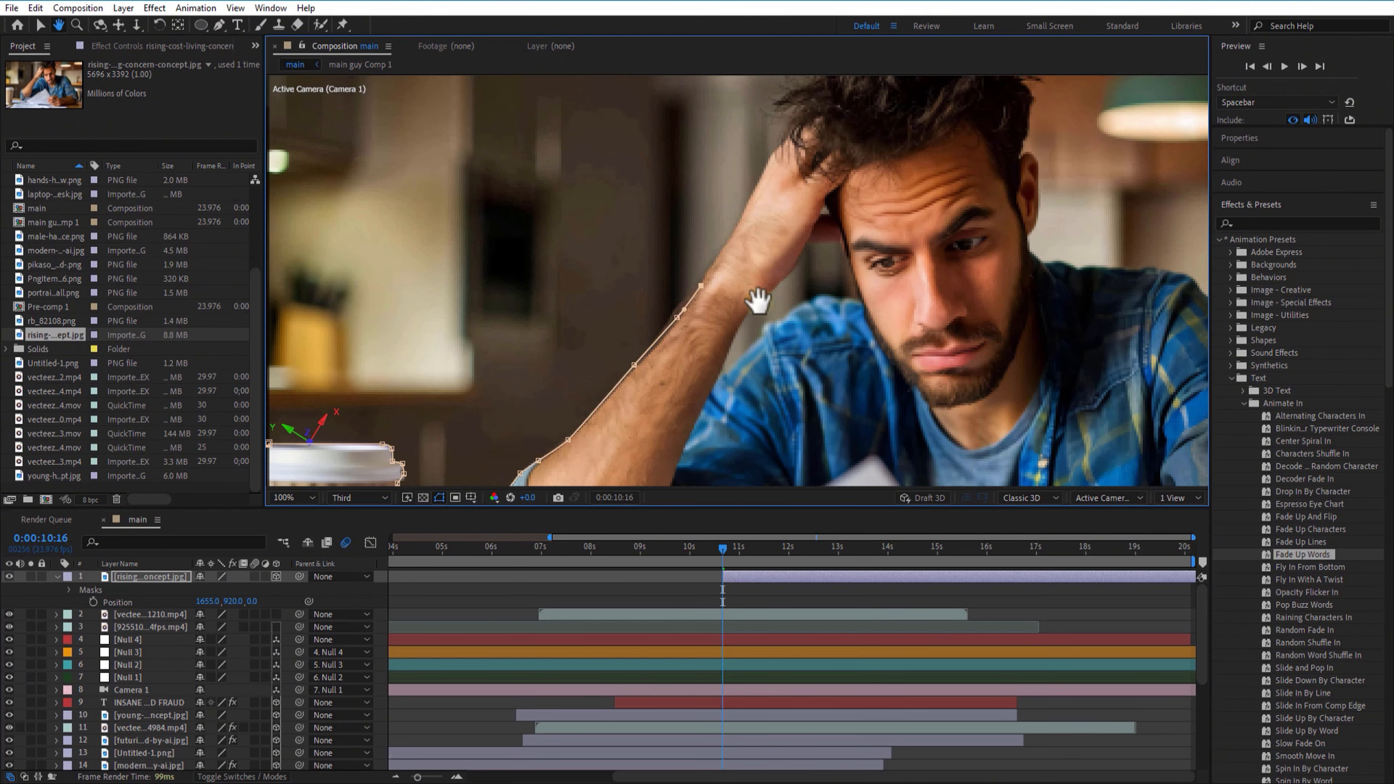
{"action": "left_click", "coordinate": [700, 286]}
{"action": "left_click", "coordinate": [737, 225]}
{"action": "left_click", "coordinate": [771, 156]}
{"action": "left_click", "coordinate": [795, 115]}
{"action": "left_click", "coordinate": [810, 84]}
{"action": "left_click", "coordinate": [830, 77]}
{"action": "left_click", "coordinate": [1016, 77]}
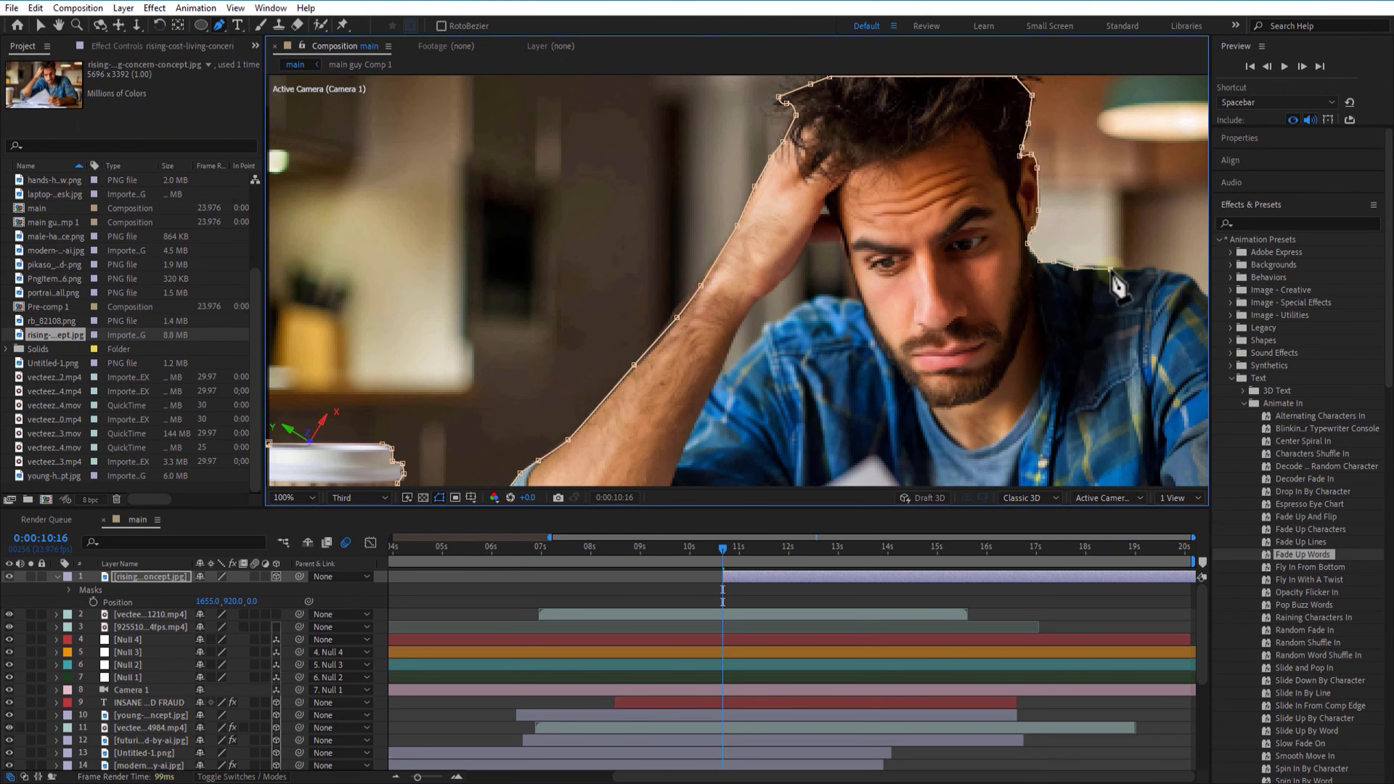
{"action": "scroll", "coordinate": [691, 389], "scroll_direction": "down", "scroll_amount": 10}
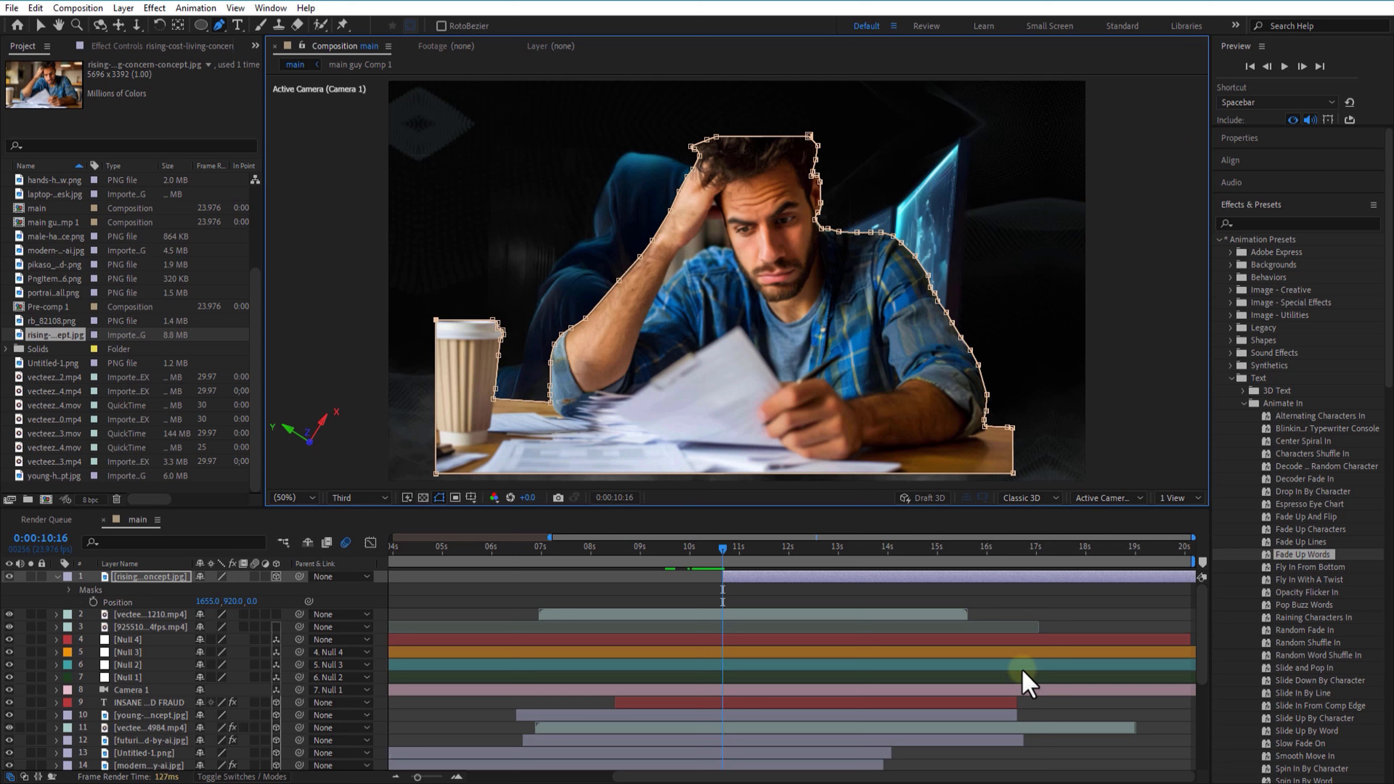
Place the masked photo layer directly below Camera 1, starting at 0:00:10:00, and show the composition in two views with Top
{"action": "left_click", "coordinate": [724, 227]}
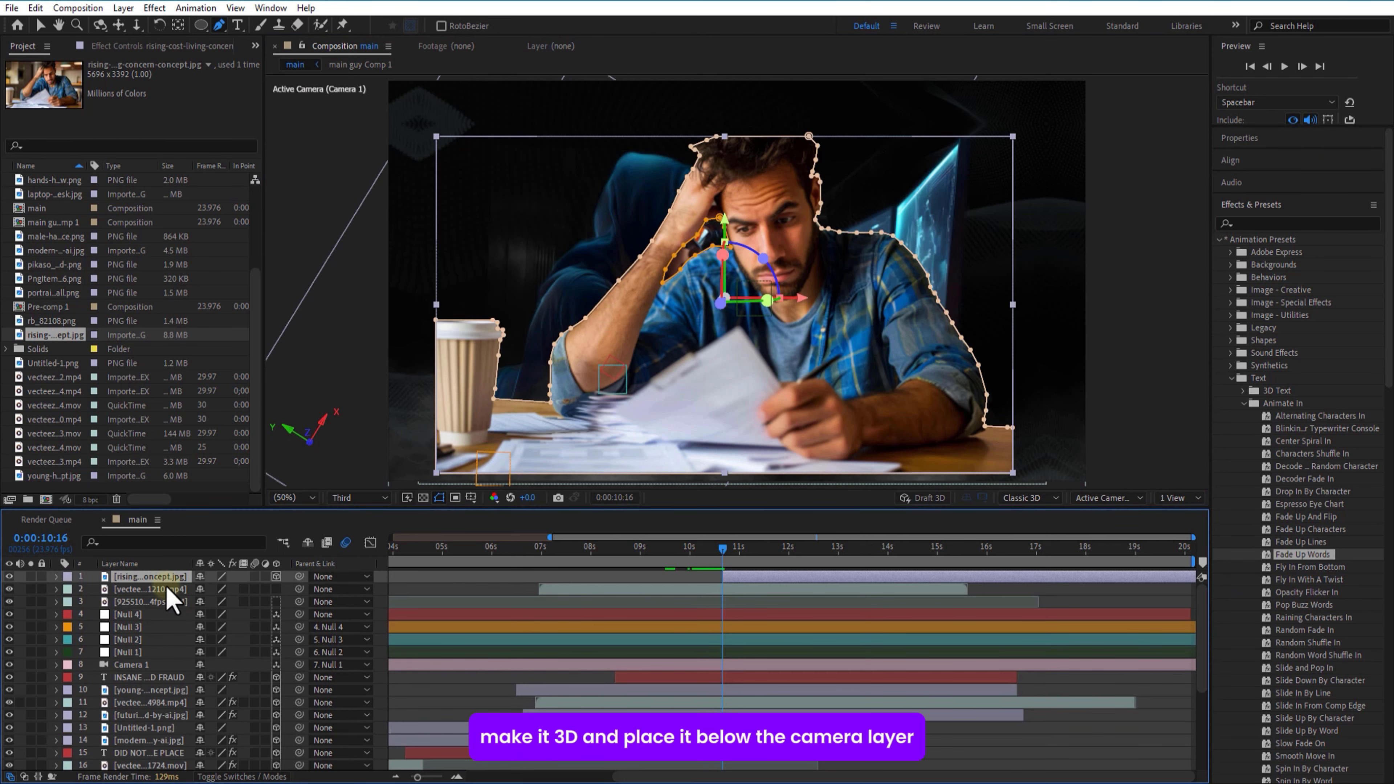
{"action": "left_click_drag", "start_coordinate": [171, 576], "coordinate": [165, 671]}
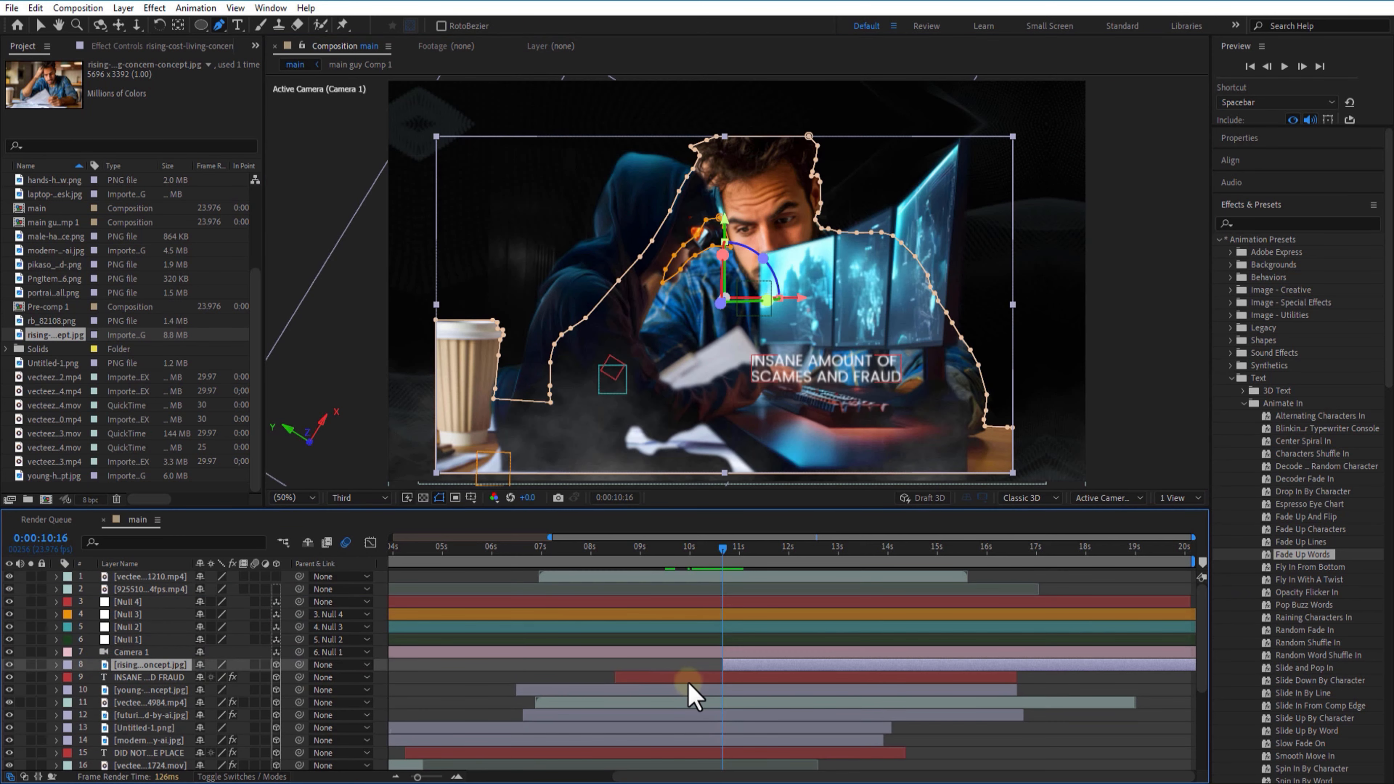
{"action": "left_click", "coordinate": [1180, 497]}
{"action": "left_click", "coordinate": [1186, 535]}
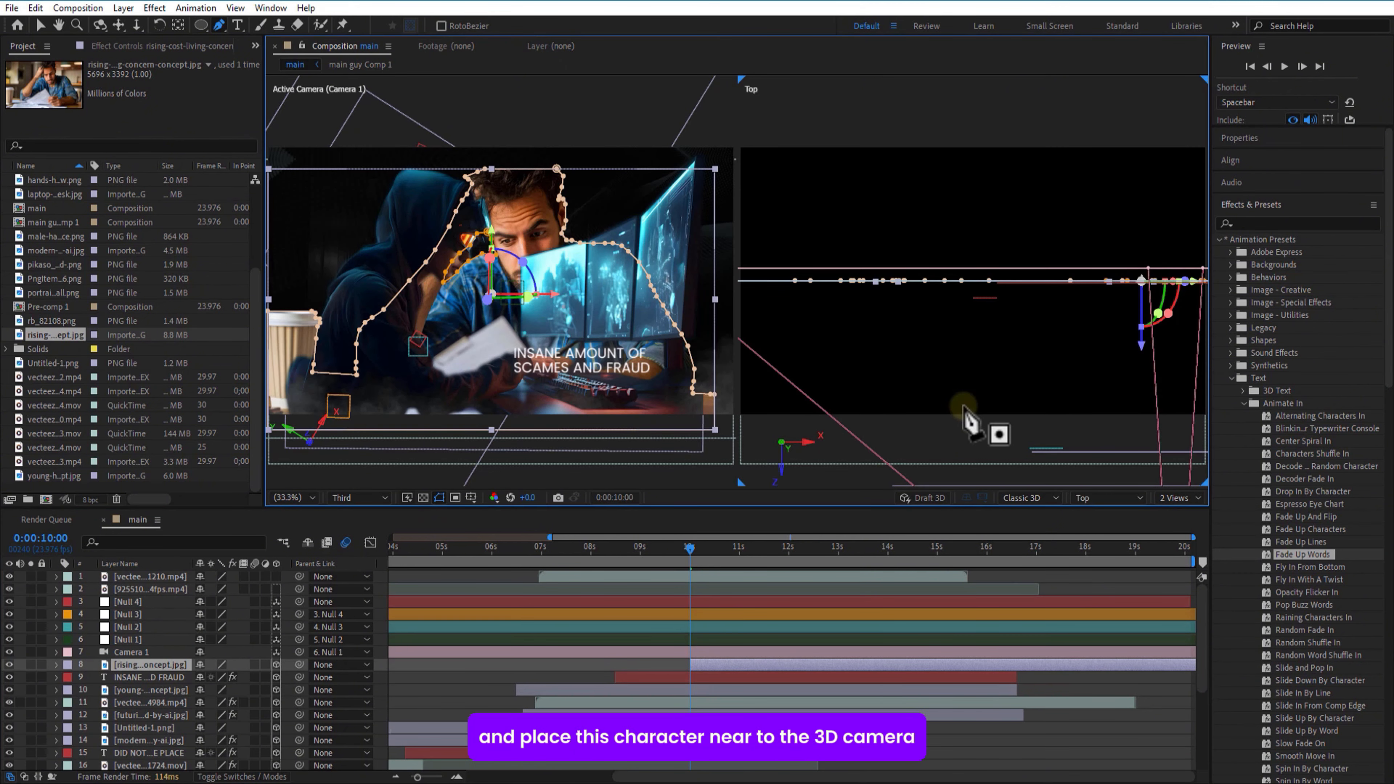
Move the masked man layer along Z up to the 3D camera, to a Z position of -1740
{"action": "scroll", "coordinate": [969, 414], "scroll_direction": "down", "scroll_amount": 4}
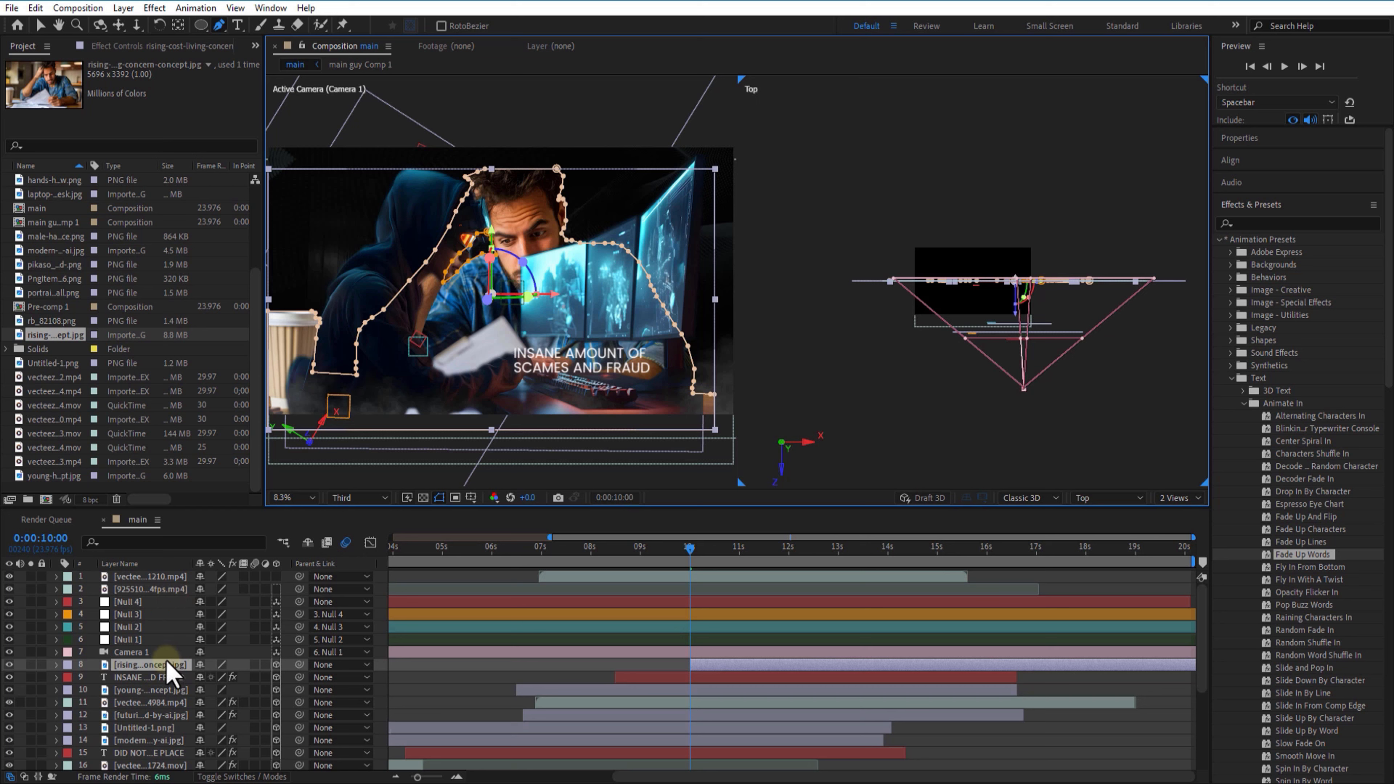
{"action": "left_click", "coordinate": [149, 678]}
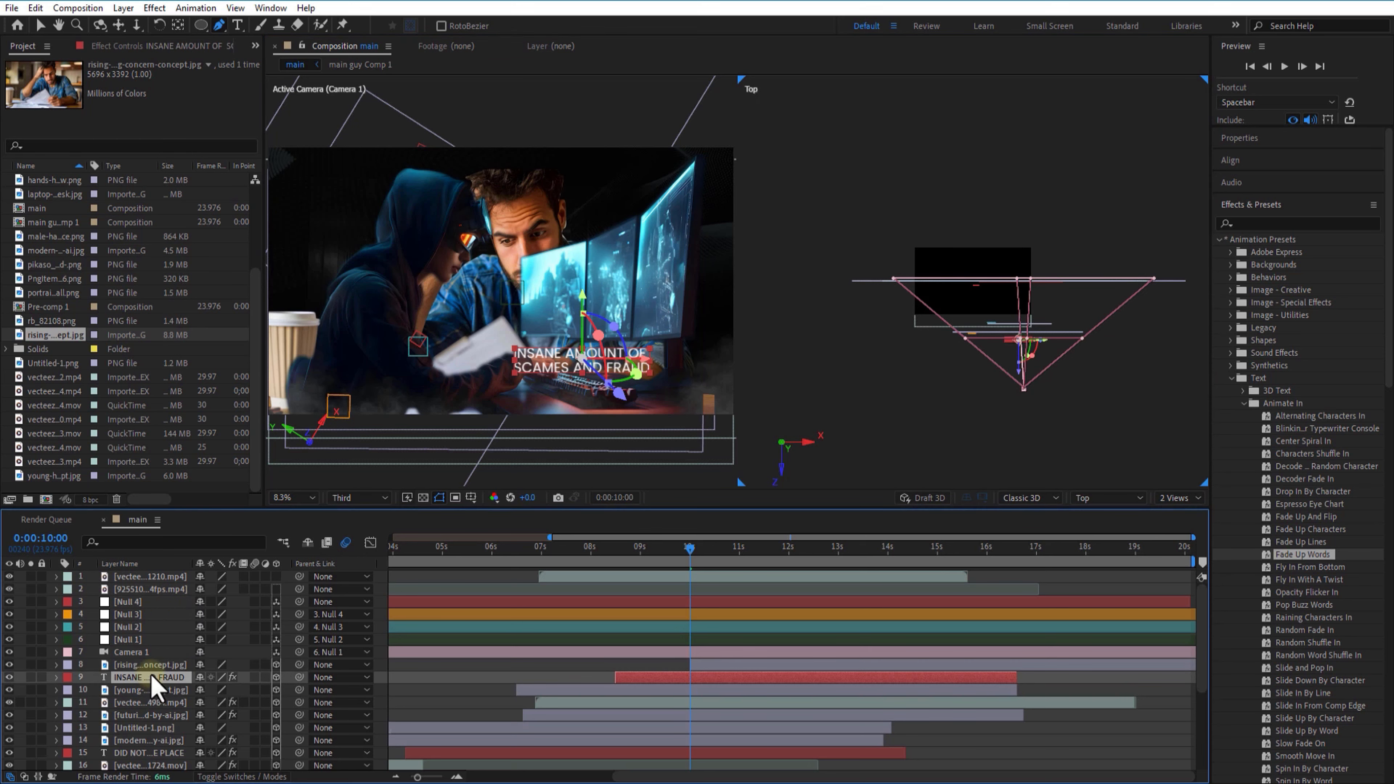
{"action": "left_click", "coordinate": [150, 665]}
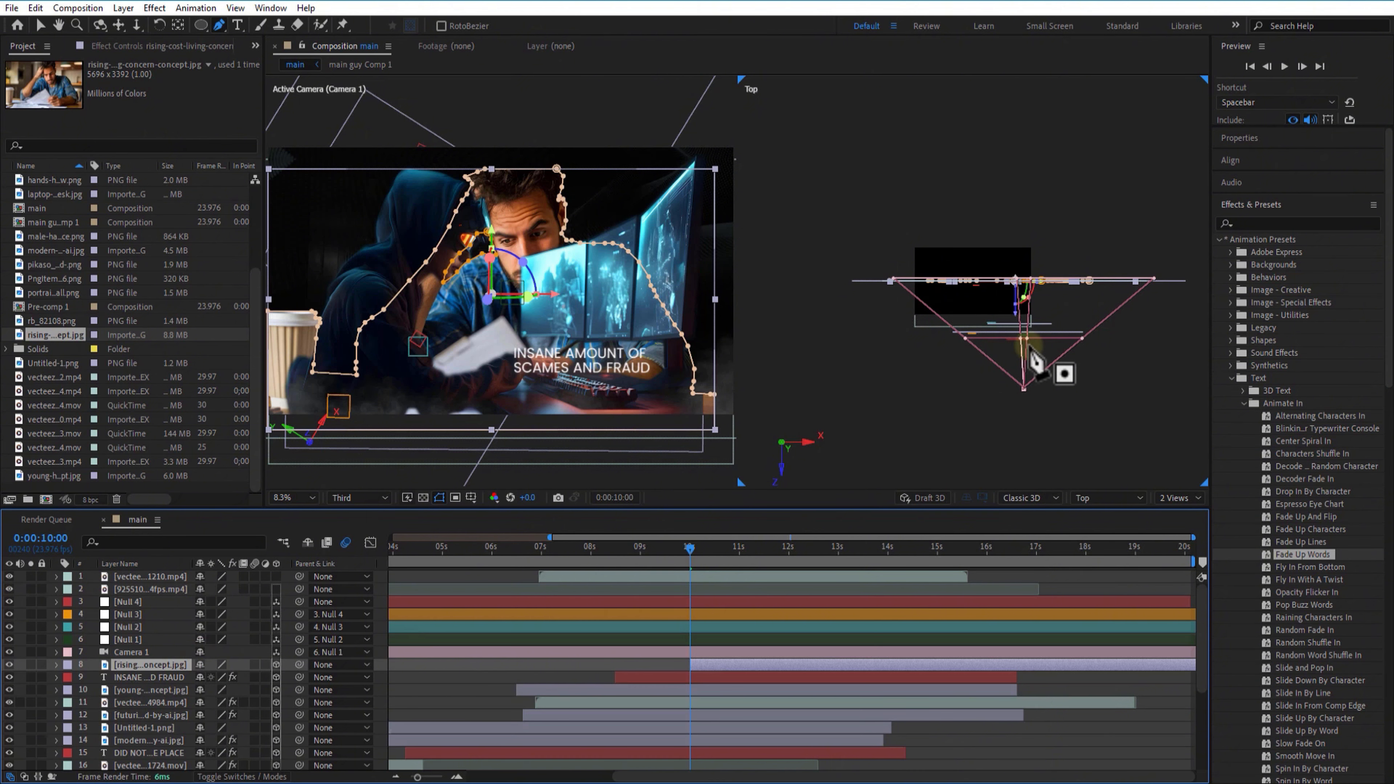
{"action": "left_click_drag", "start_coordinate": [1017, 324], "coordinate": [1033, 433]}
Keyframe the man layer's Z position from -1740 at 0:00:10:00 to -838 at 0:00:11:11
{"action": "key", "text": "p"}
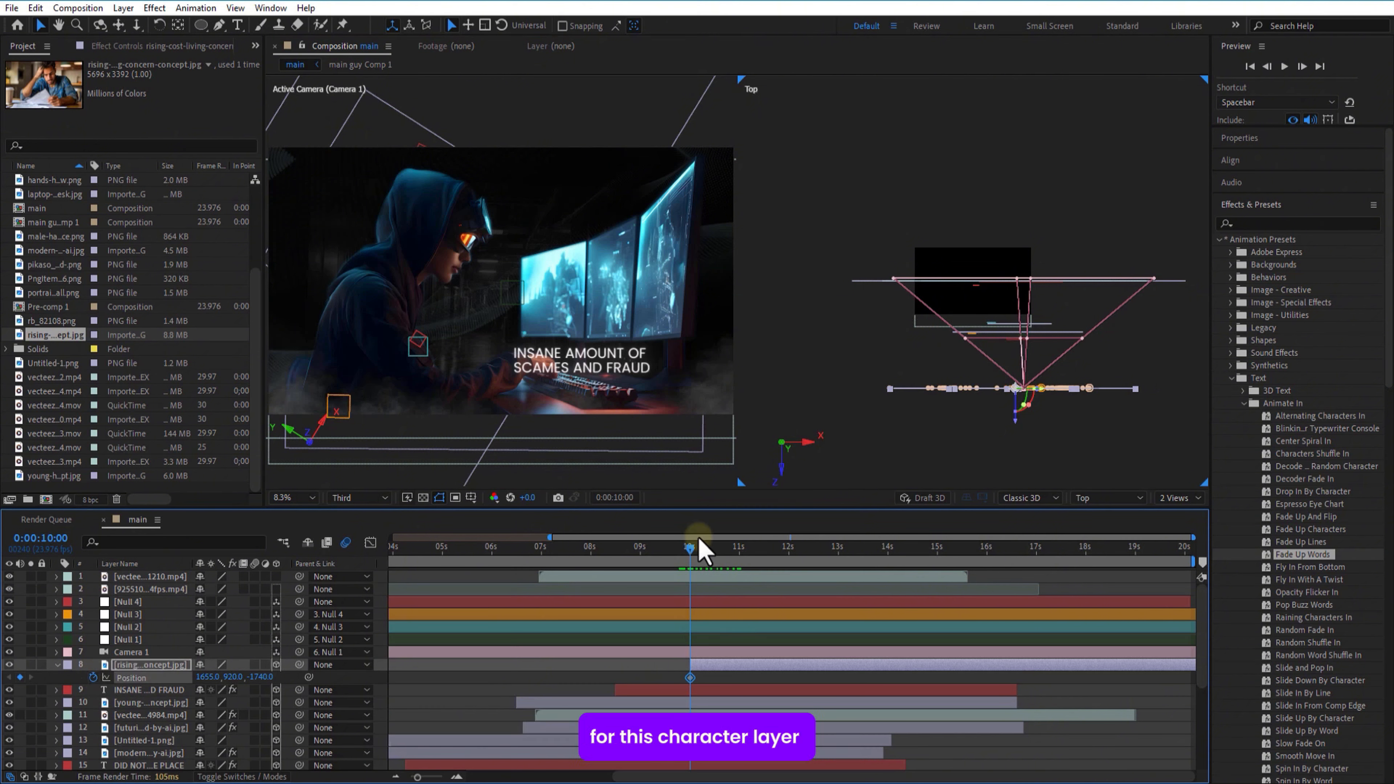
{"action": "left_click_drag", "start_coordinate": [700, 560], "coordinate": [761, 575]}
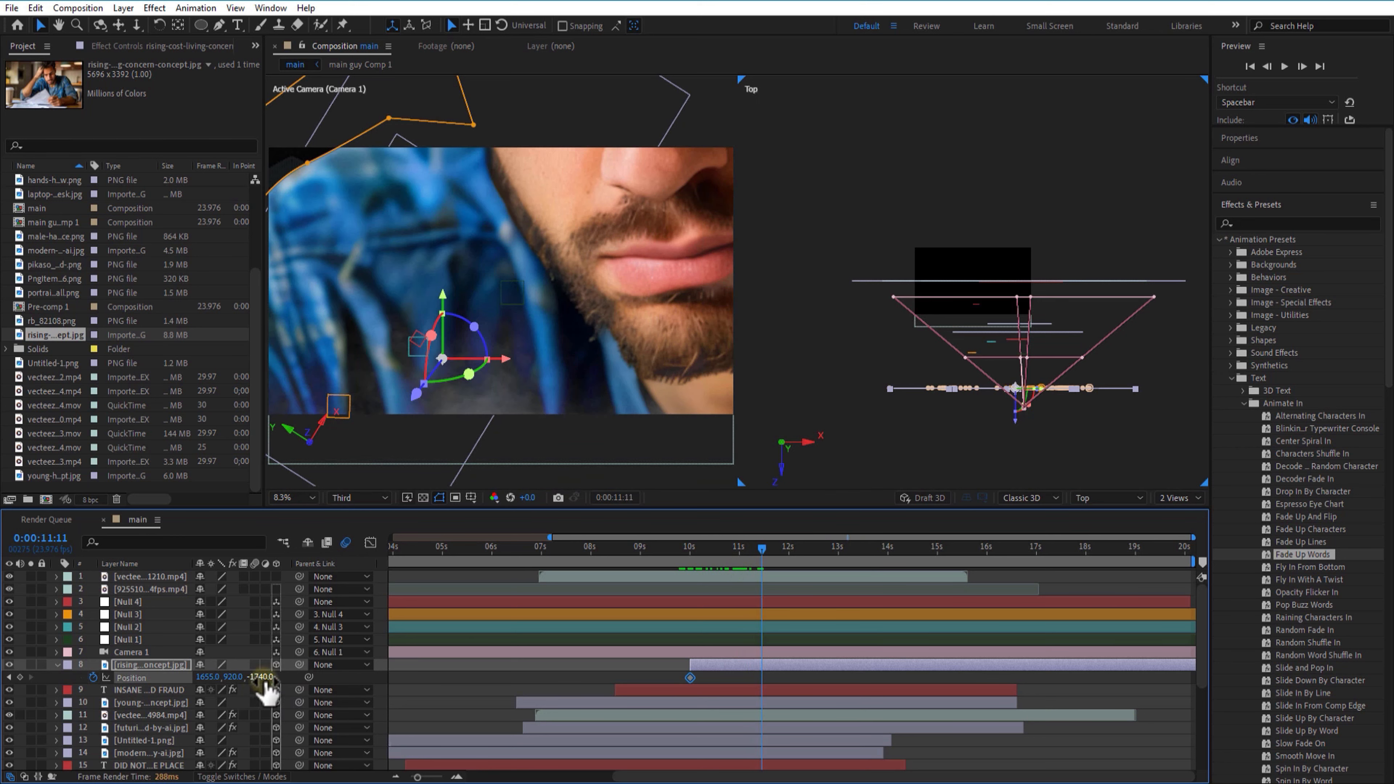
{"action": "left_click_drag", "start_coordinate": [264, 681], "coordinate": [845, 610]}
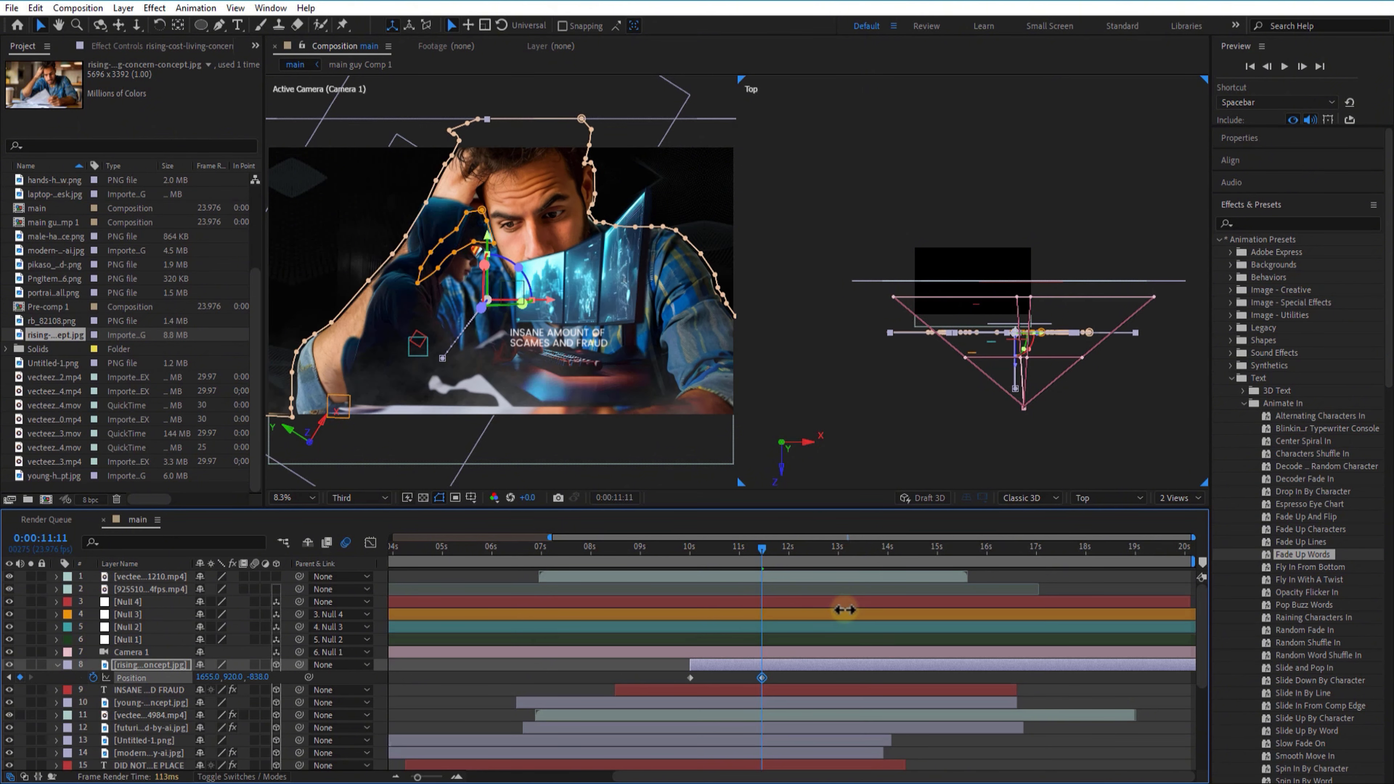
Split the INSANE AMOUNT OF SCAMES AND FRAUD text layer at 0:00:10:09 and delete the part after the cut
{"action": "left_click", "coordinate": [809, 690]}
{"action": "left_click_drag", "start_coordinate": [762, 549], "coordinate": [725, 549]}
{"action": "left_click", "coordinate": [708, 560]}
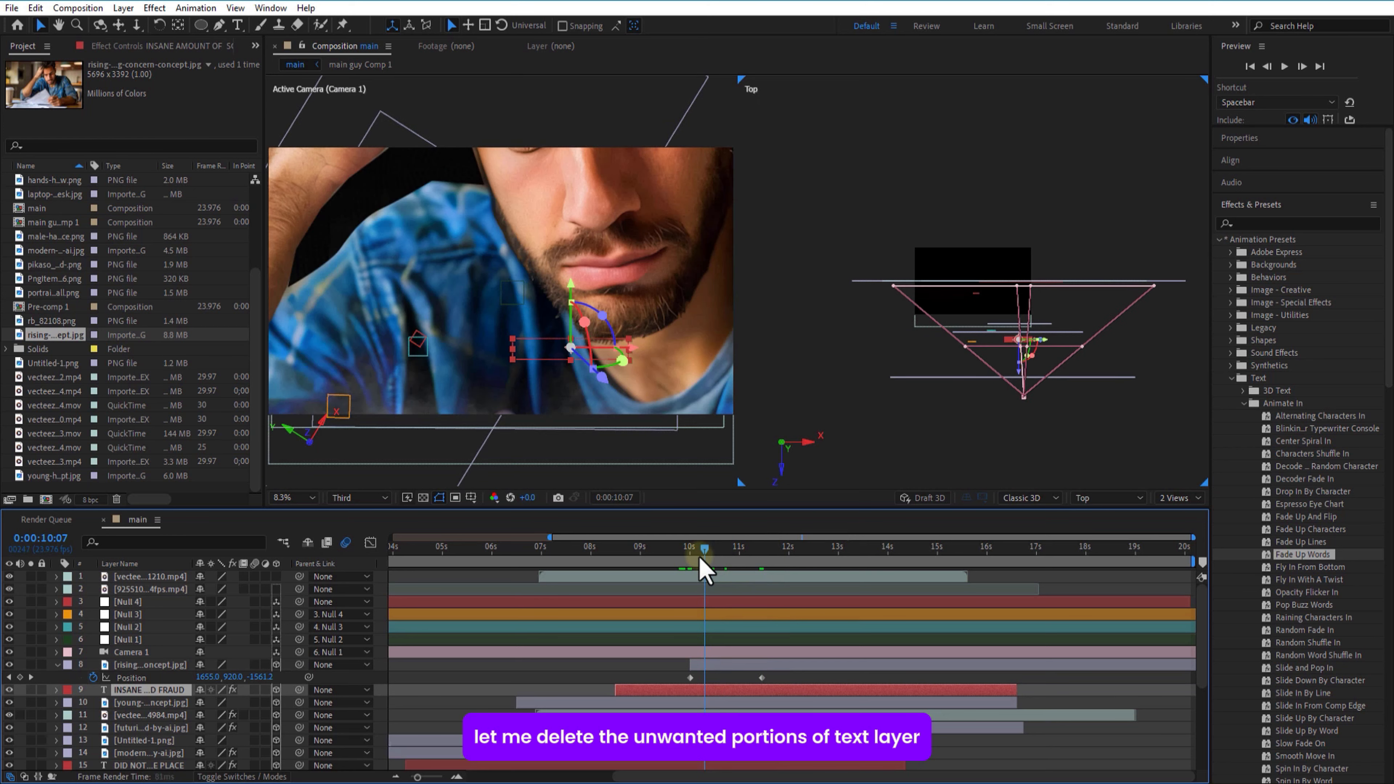
{"action": "left_click", "coordinate": [731, 692]}
{"action": "key", "text": "ctrl+shift+d"}
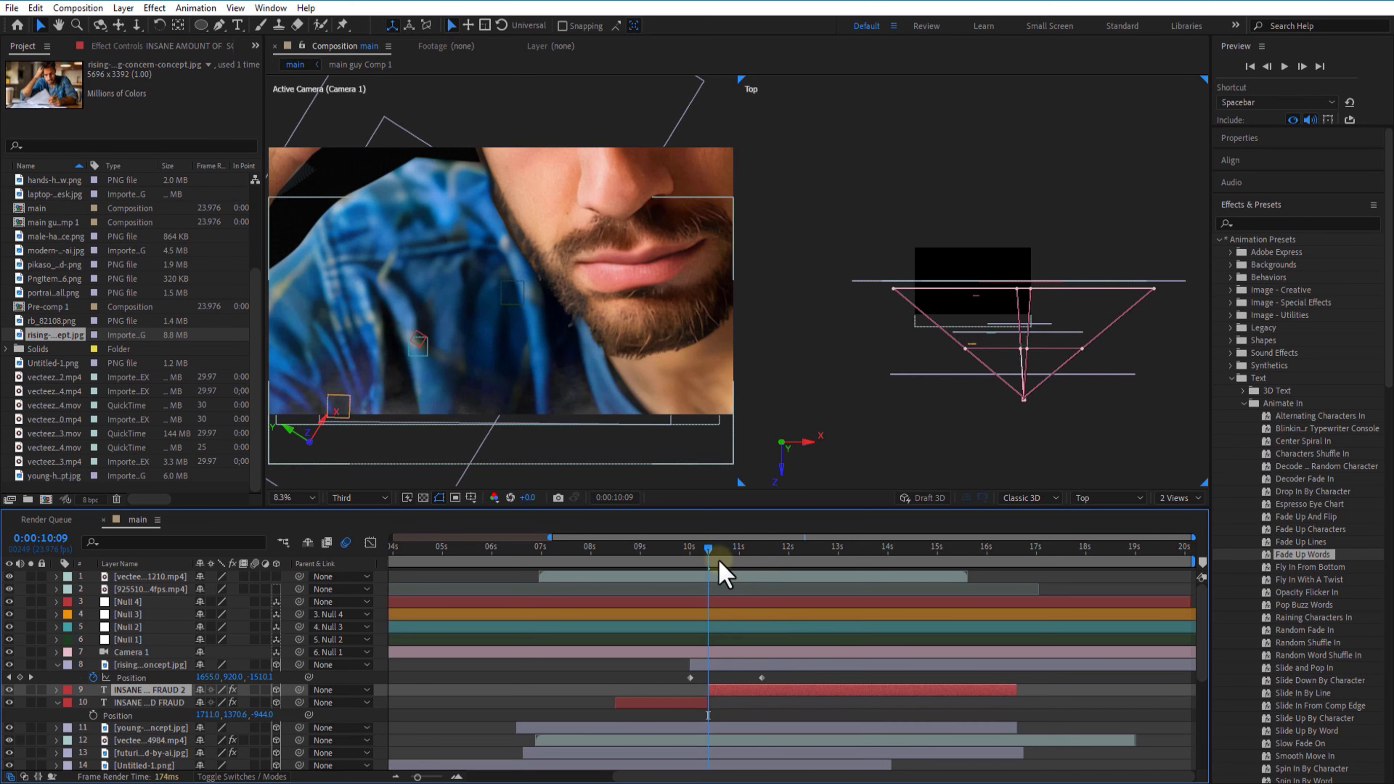
{"action": "key", "text": "Delete"}
{"action": "left_click", "coordinate": [725, 550]}
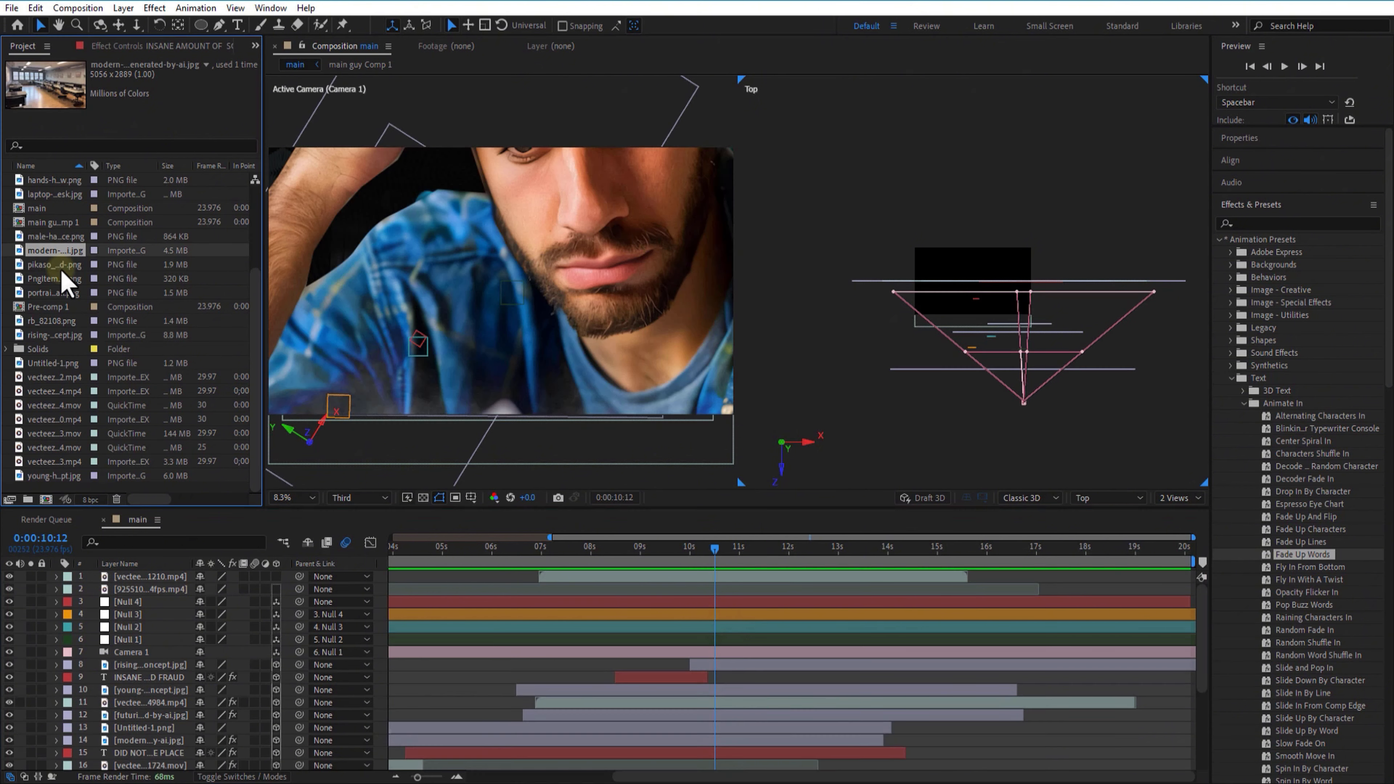
Add the modern office image below the stressed man layer, start it at 0:00:10:00 and make it a 3D layer
{"action": "left_click_drag", "start_coordinate": [55, 251], "coordinate": [125, 679]}
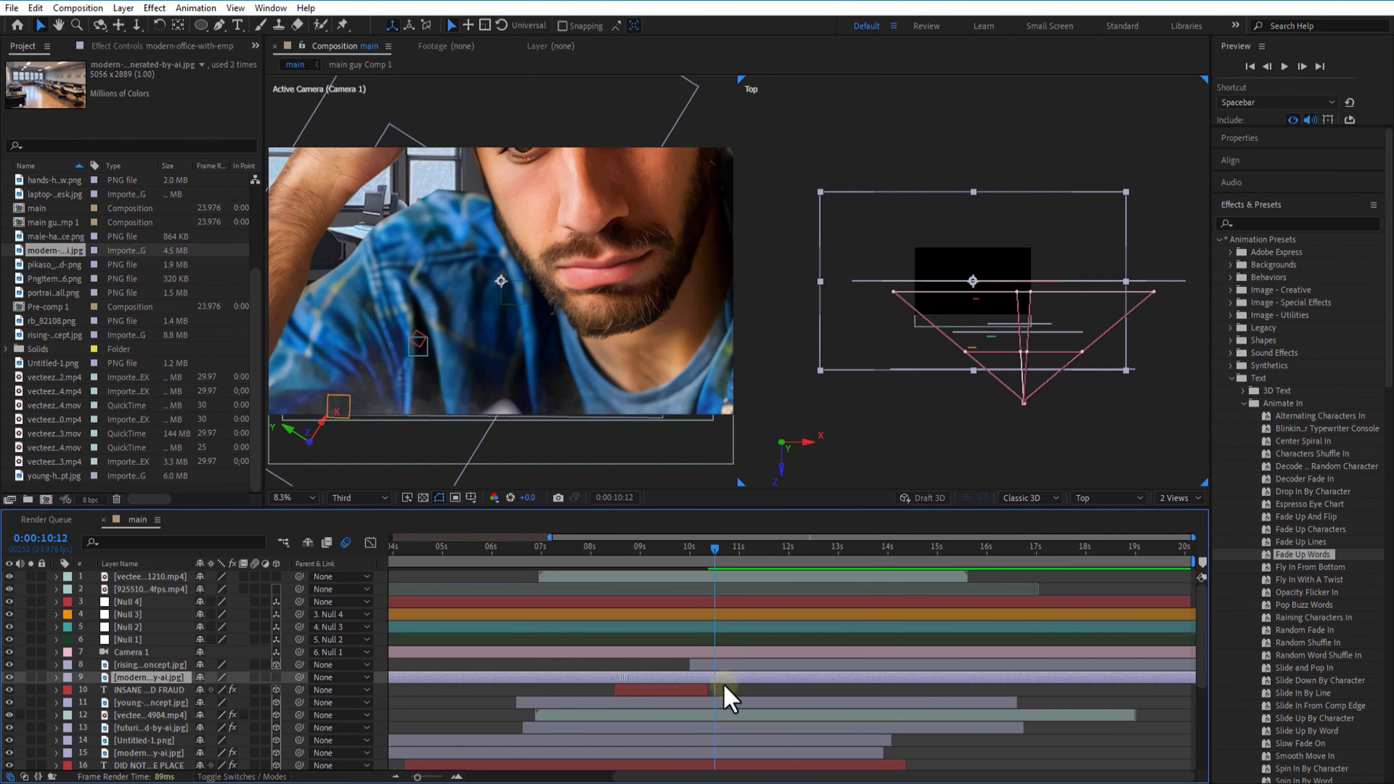
{"action": "left_click_drag", "start_coordinate": [728, 681], "coordinate": [858, 681]}
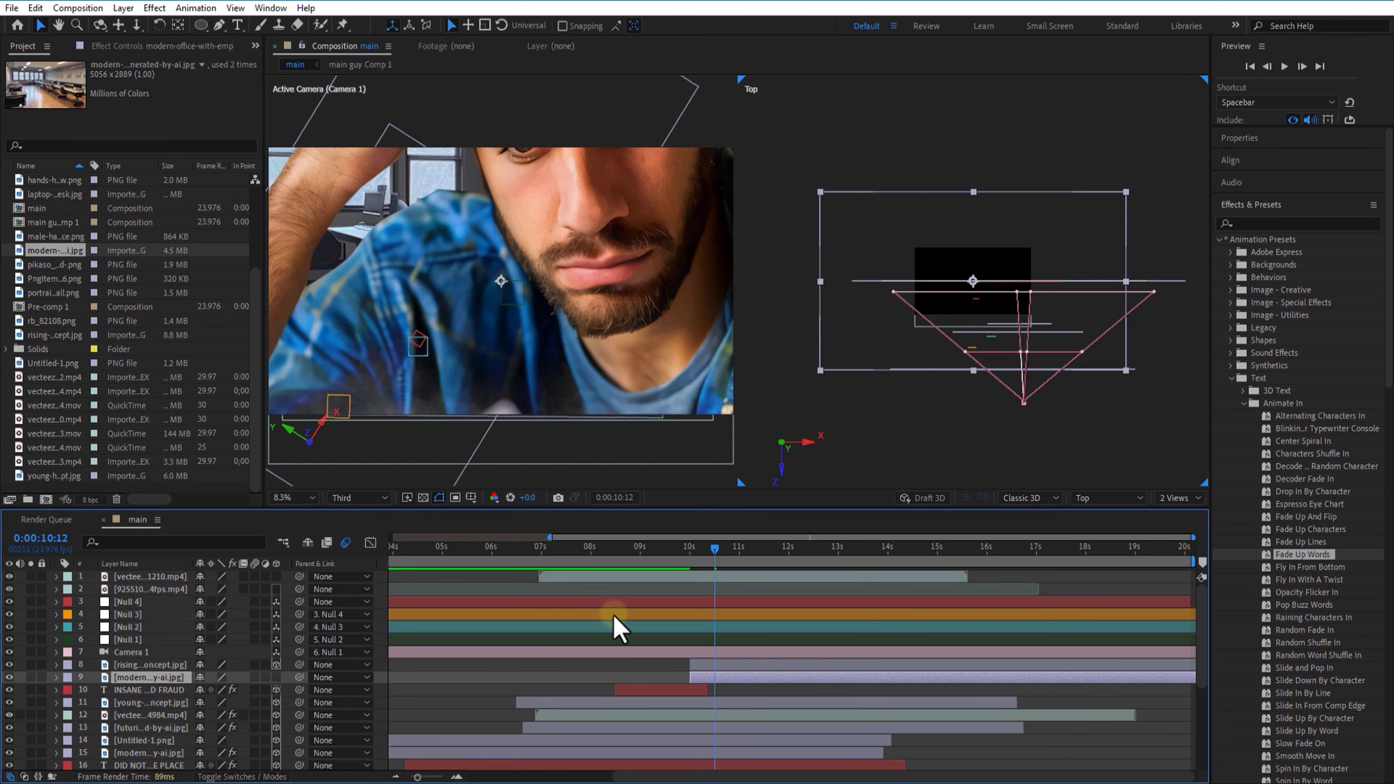
{"action": "left_click", "coordinate": [276, 678]}
Rotate the office image on Z so it sits level in the camera view, and enlarge it
{"action": "key", "text": "r"}
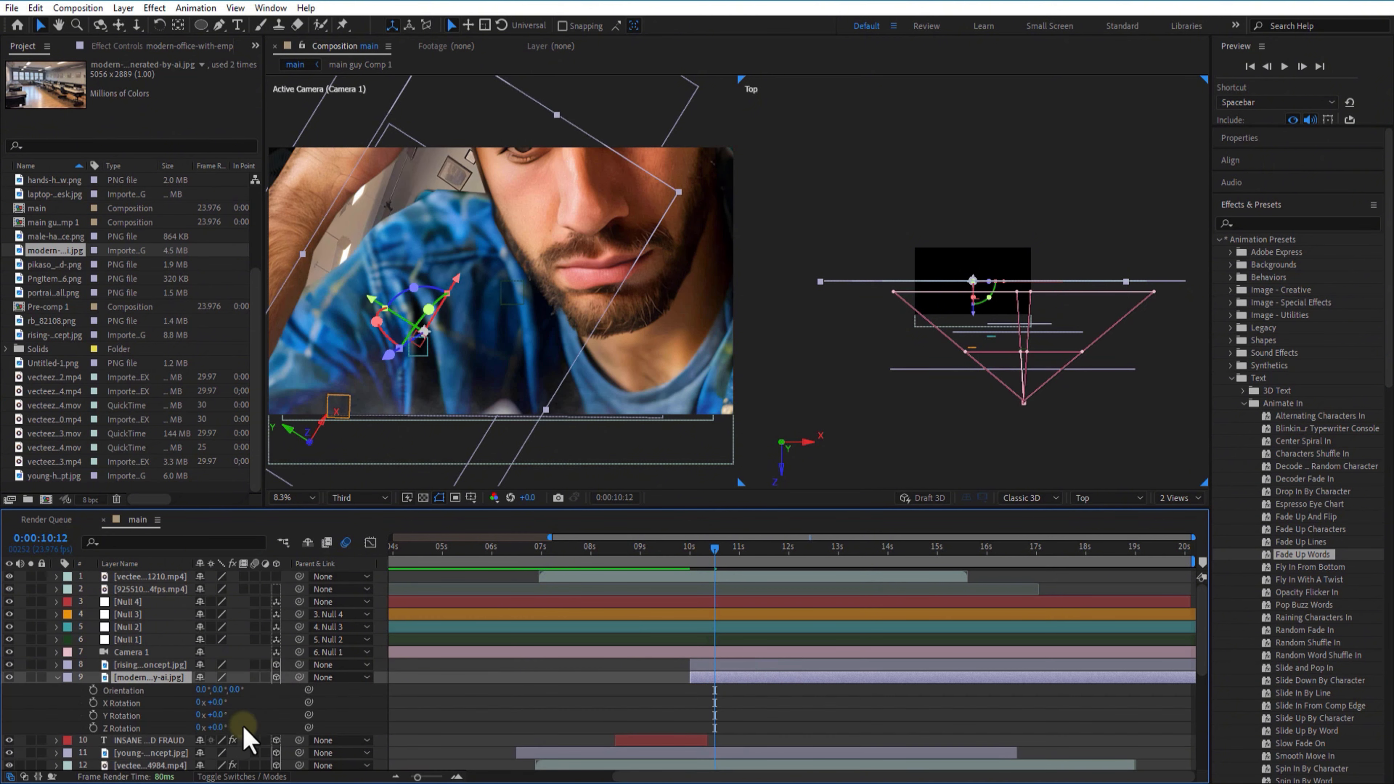
{"action": "left_click_drag", "start_coordinate": [219, 727], "coordinate": [246, 690]}
{"action": "key", "text": "s"}
Keyframe the office image's opacity from 0% at 0:00:10:00 to 100% about one second further on
{"action": "left_click", "coordinate": [165, 677]}
{"action": "left_click_drag", "start_coordinate": [715, 549], "coordinate": [689, 556]}
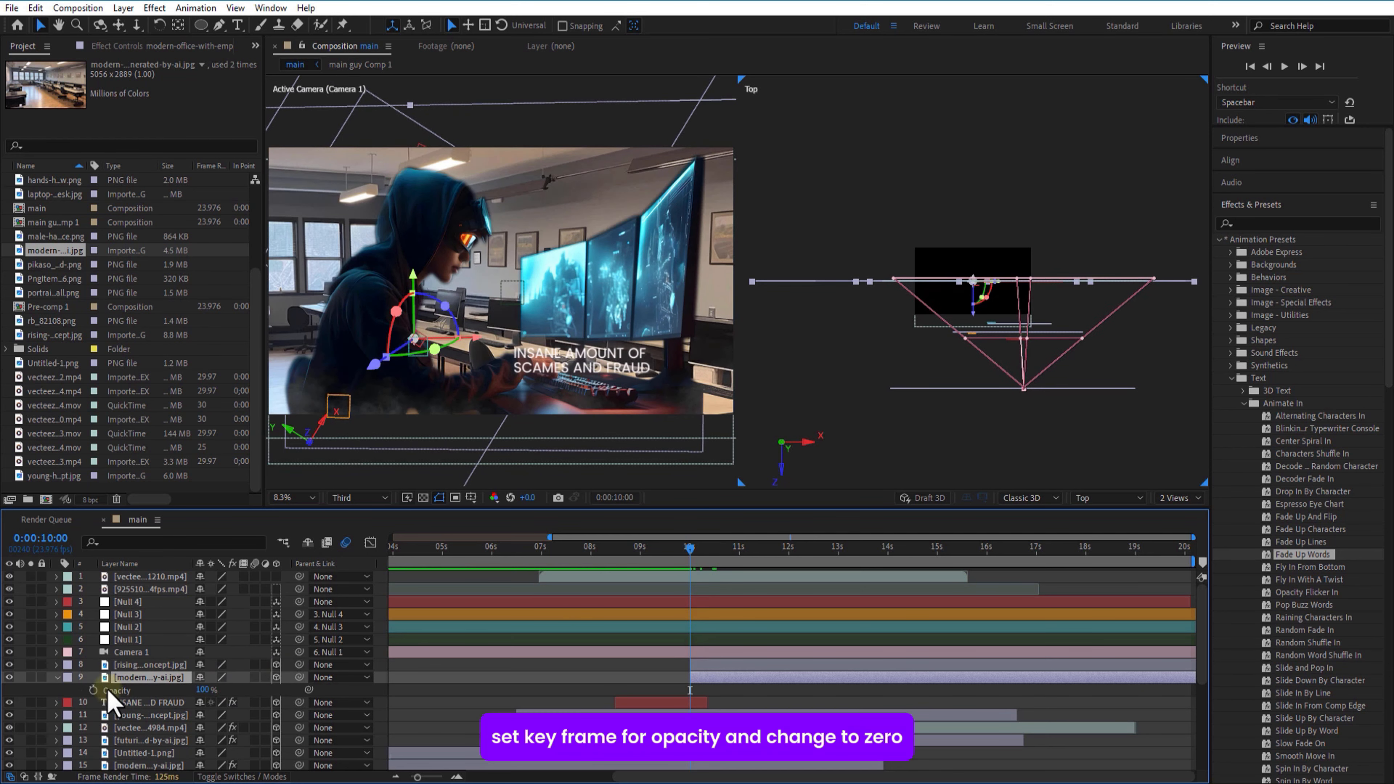
{"action": "type", "text": "0"}
{"action": "key", "text": "Return"}
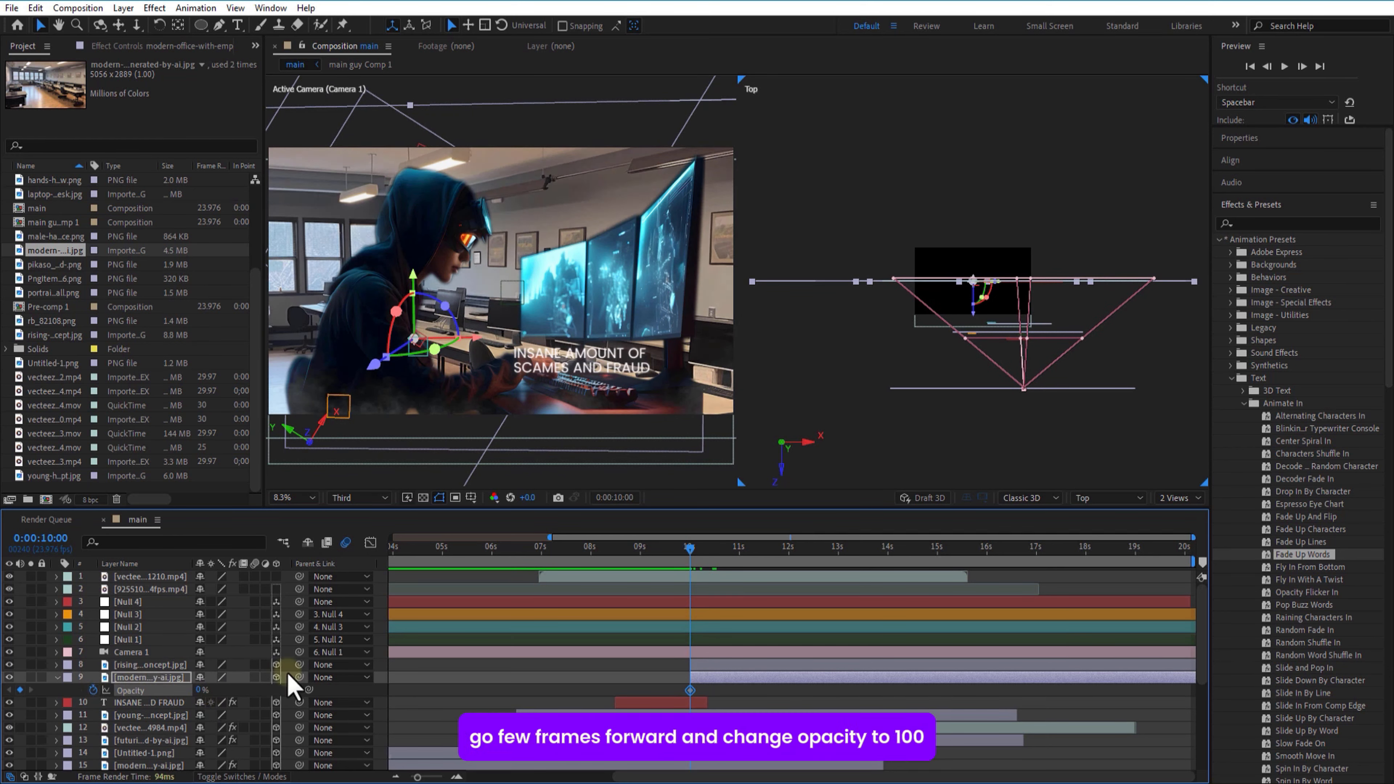
{"action": "left_click_drag", "start_coordinate": [691, 555], "coordinate": [748, 567]}
{"action": "left_click_drag", "start_coordinate": [199, 690], "coordinate": [703, 686]}
Position the office image at 1197, 540, -838 behind the man and adjust its scale to fill the frame
{"action": "key", "text": "p"}
{"action": "left_click_drag", "start_coordinate": [248, 690], "coordinate": [17, 706]}
{"action": "left_click_drag", "start_coordinate": [255, 690], "coordinate": [393, 683]}
{"action": "left_click", "coordinate": [129, 681]}
{"action": "key", "text": "s"}
{"action": "left_click", "coordinate": [137, 680]}
{"action": "key", "text": "p"}
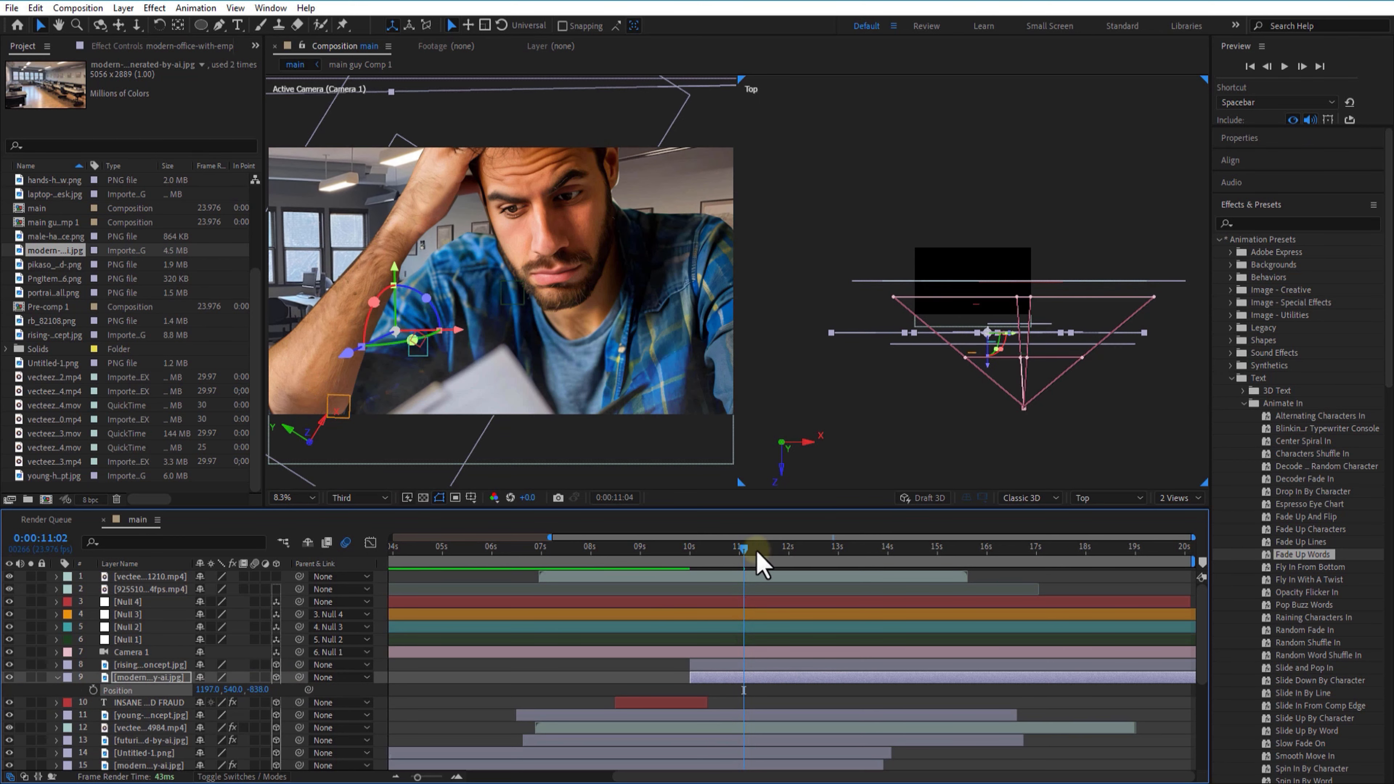
Return the composition viewer to a single Active Camera view at 50% magnification, with the office layer selected at 0:00:11:09
{"action": "left_click", "coordinate": [757, 549]}
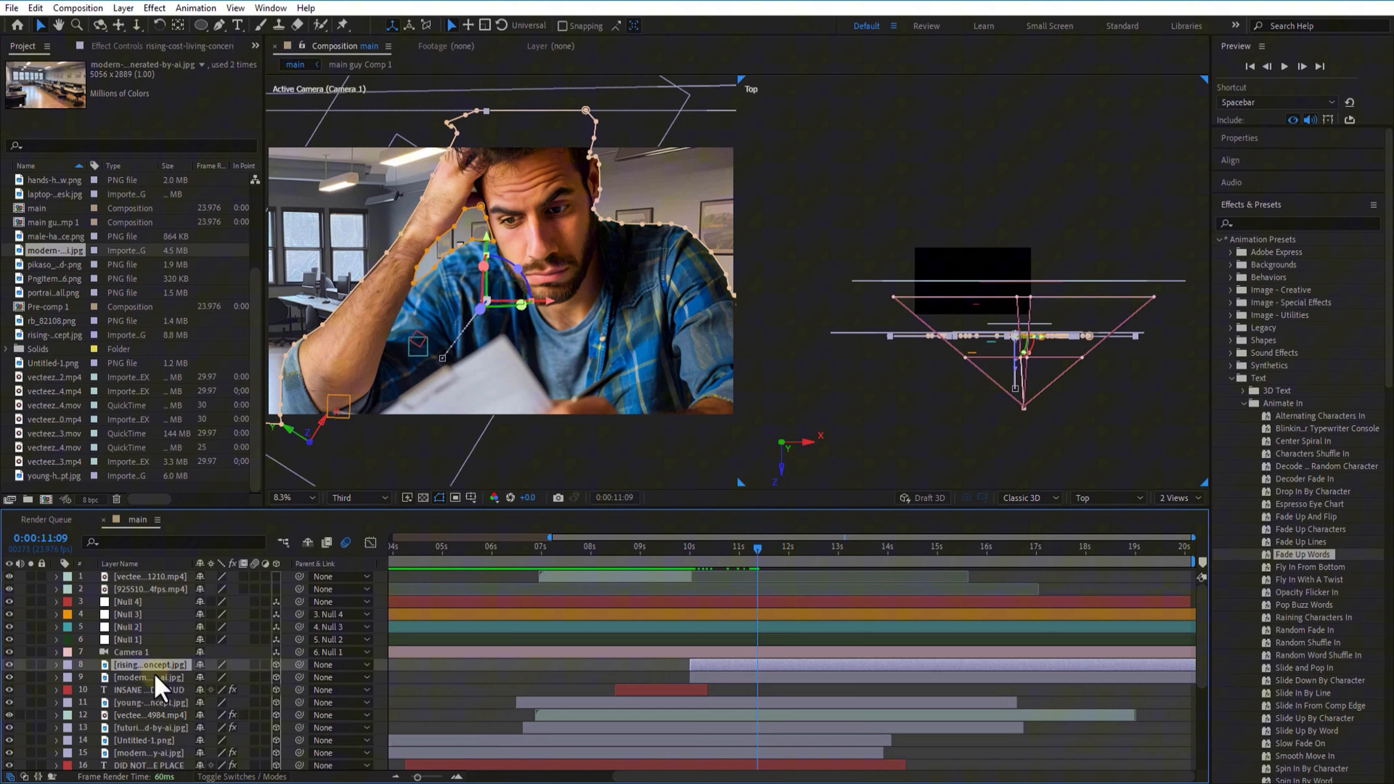
{"action": "left_click", "coordinate": [156, 678]}
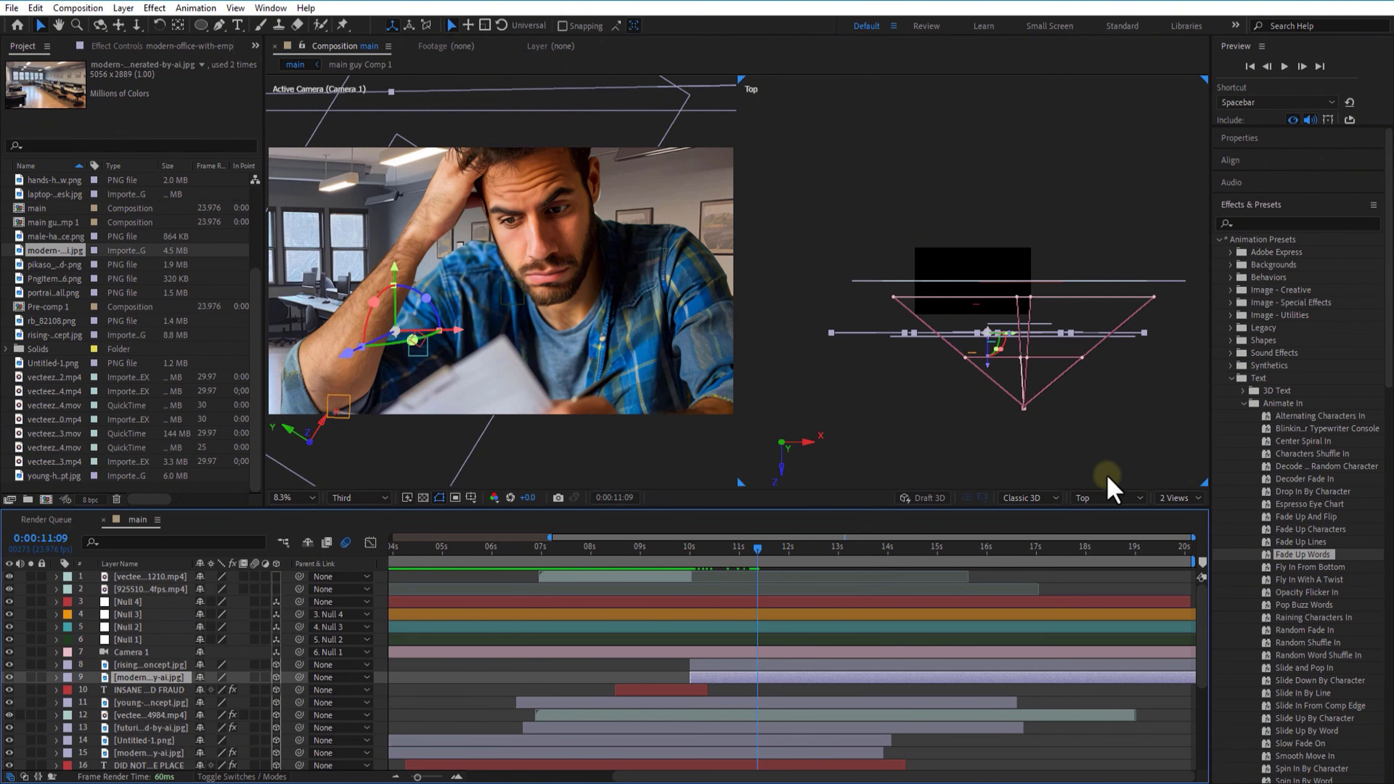
{"action": "left_click", "coordinate": [1163, 499]}
{"action": "left_click", "coordinate": [1177, 516]}
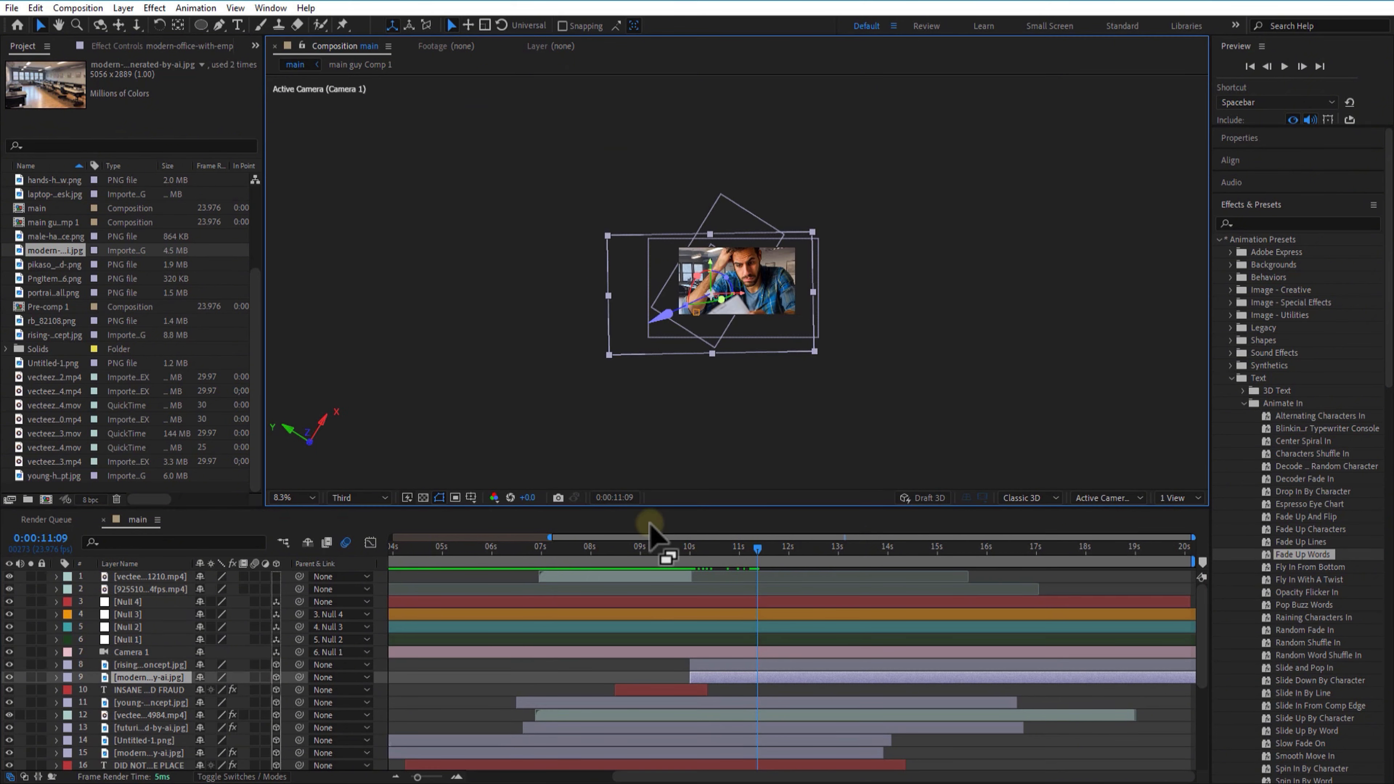
{"action": "left_click", "coordinate": [296, 498]}
{"action": "left_click", "coordinate": [307, 516]}
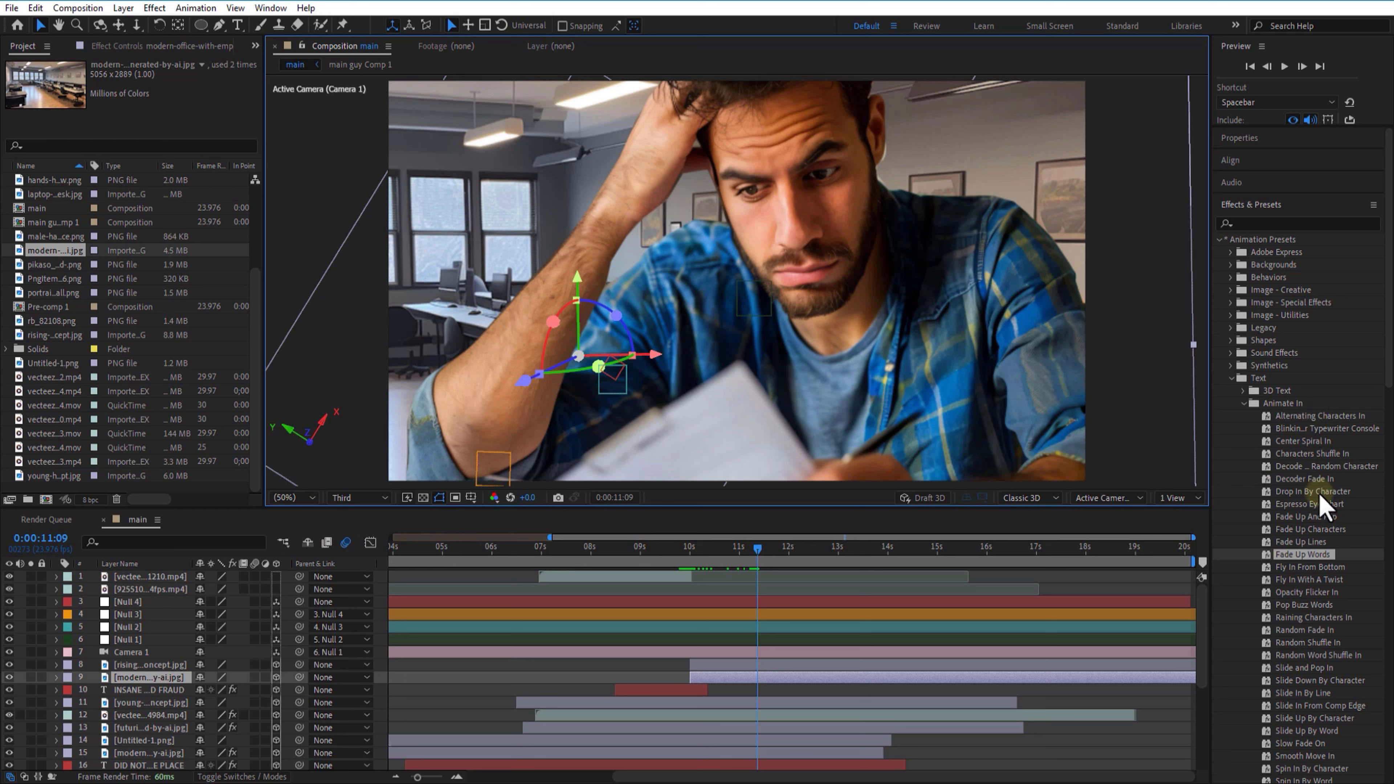
Apply the Tint effect to the office image and set Map White To to a bright cyan blue
{"action": "left_click", "coordinate": [1284, 224]}
{"action": "type", "text": "tint"}
{"action": "left_click_drag", "start_coordinate": [1271, 289], "coordinate": [140, 679]}
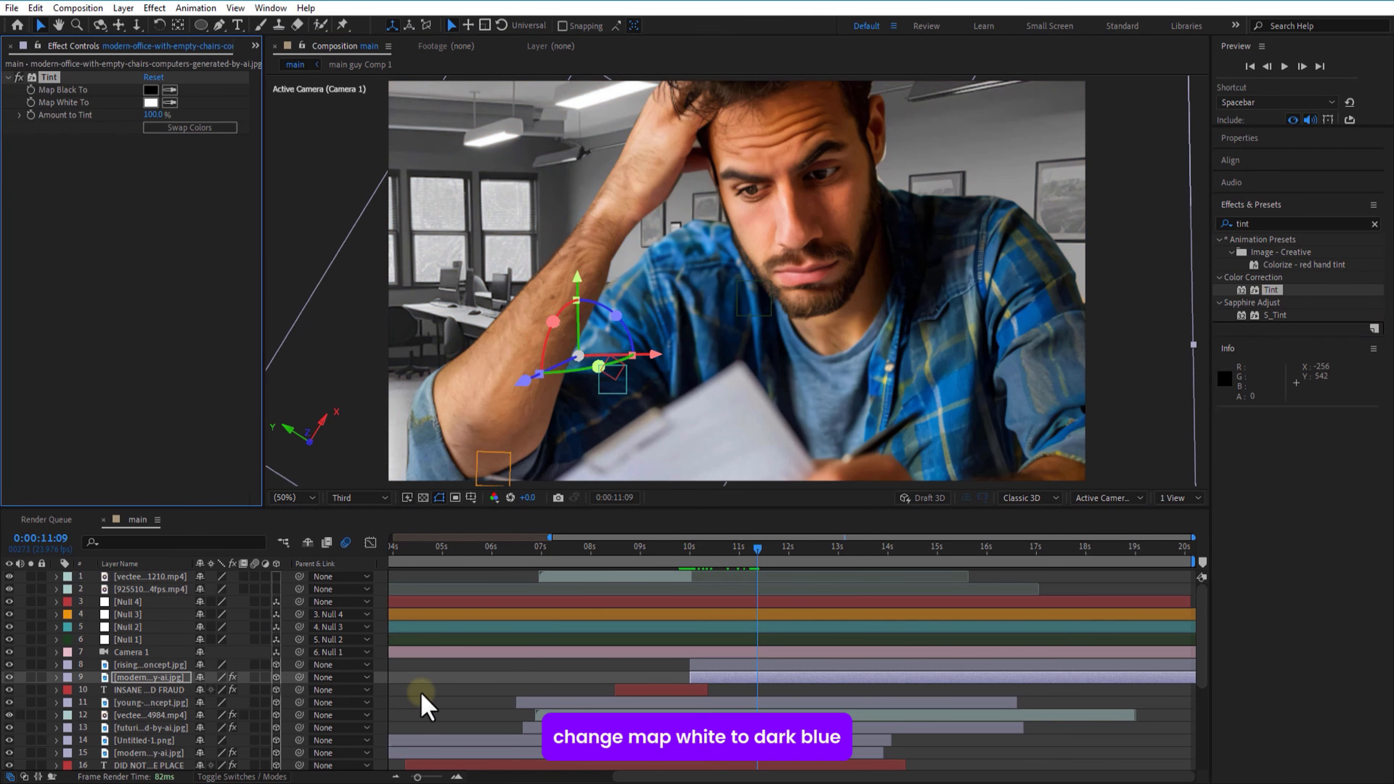
{"action": "left_click", "coordinate": [149, 102]}
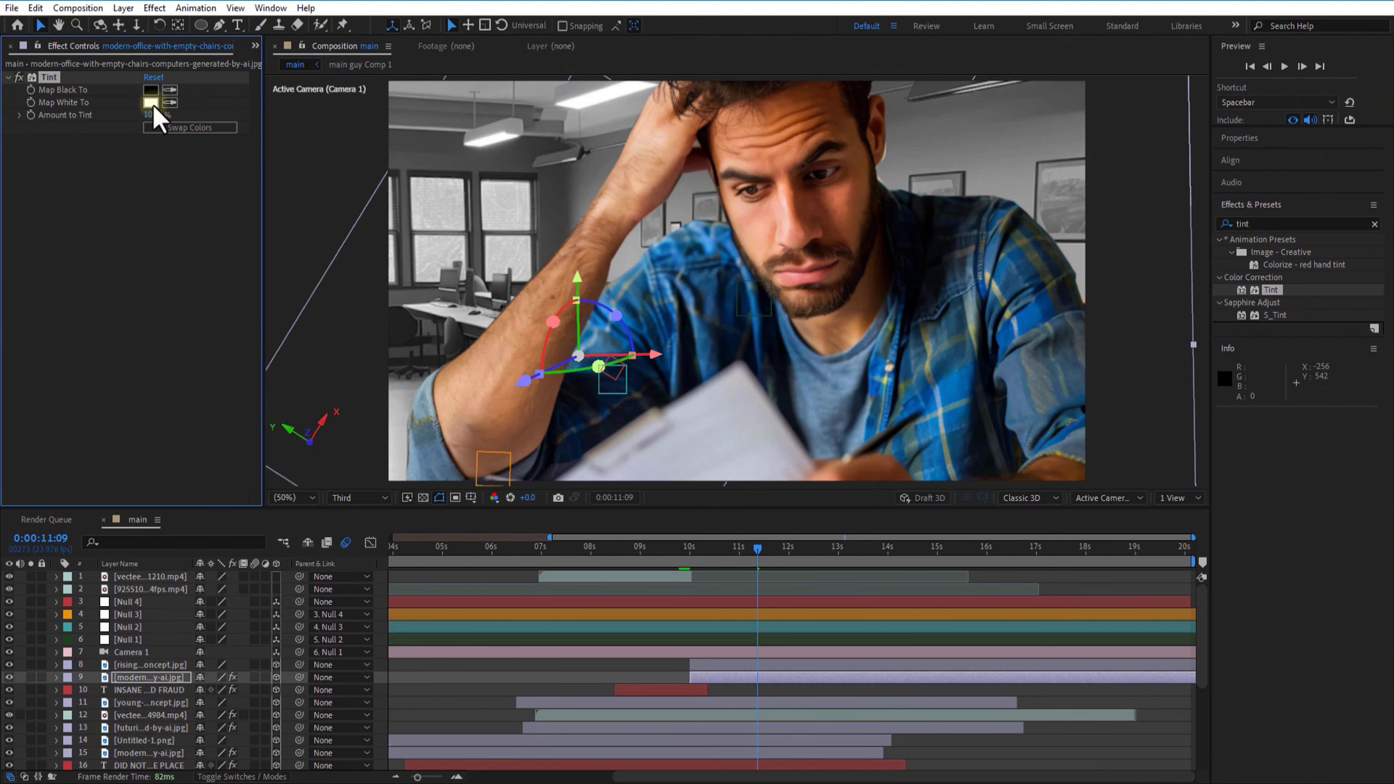
{"action": "left_click", "coordinate": [387, 383]}
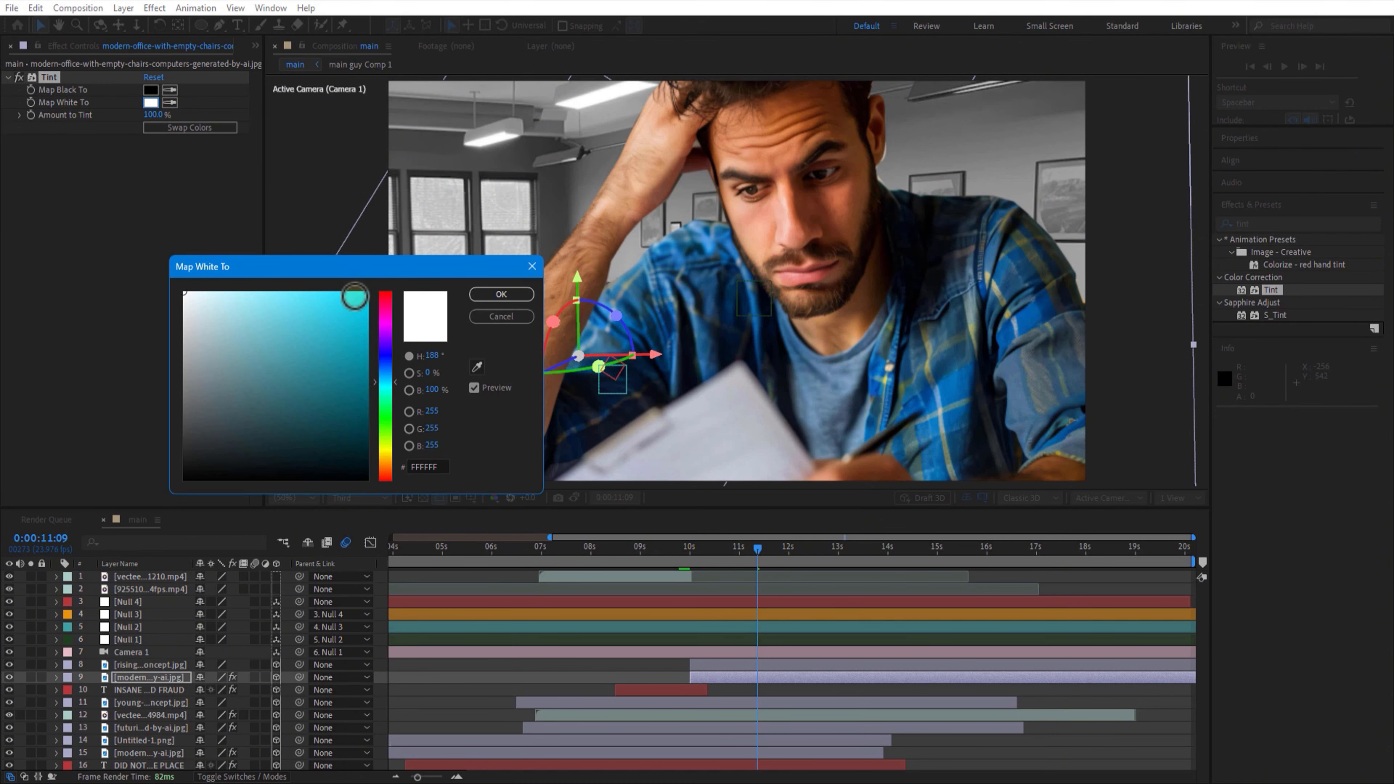
{"action": "left_click", "coordinate": [355, 297]}
{"action": "left_click", "coordinate": [501, 294]}
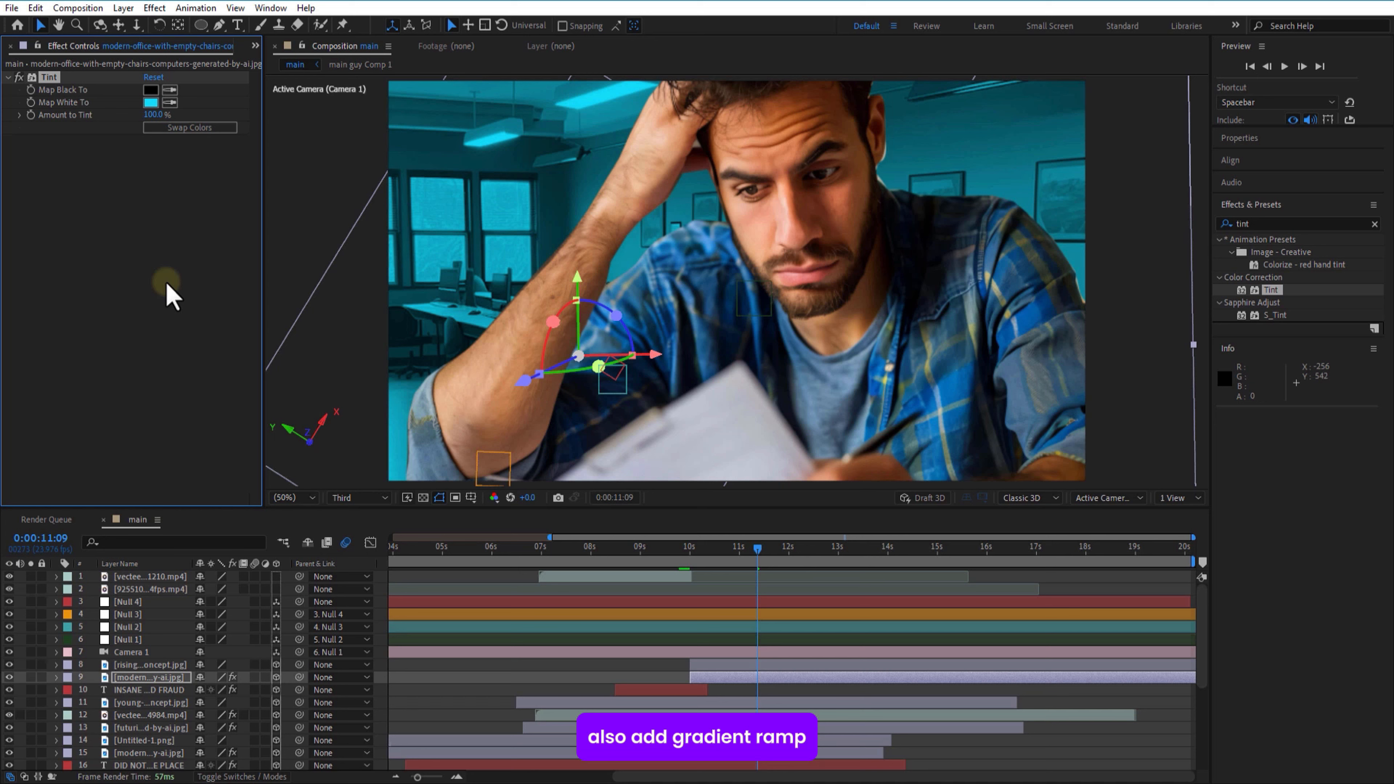
Apply the Gradient Ramp effect to the office image
{"action": "left_click", "coordinate": [1266, 225]}
{"action": "key", "text": "BackSpace"}
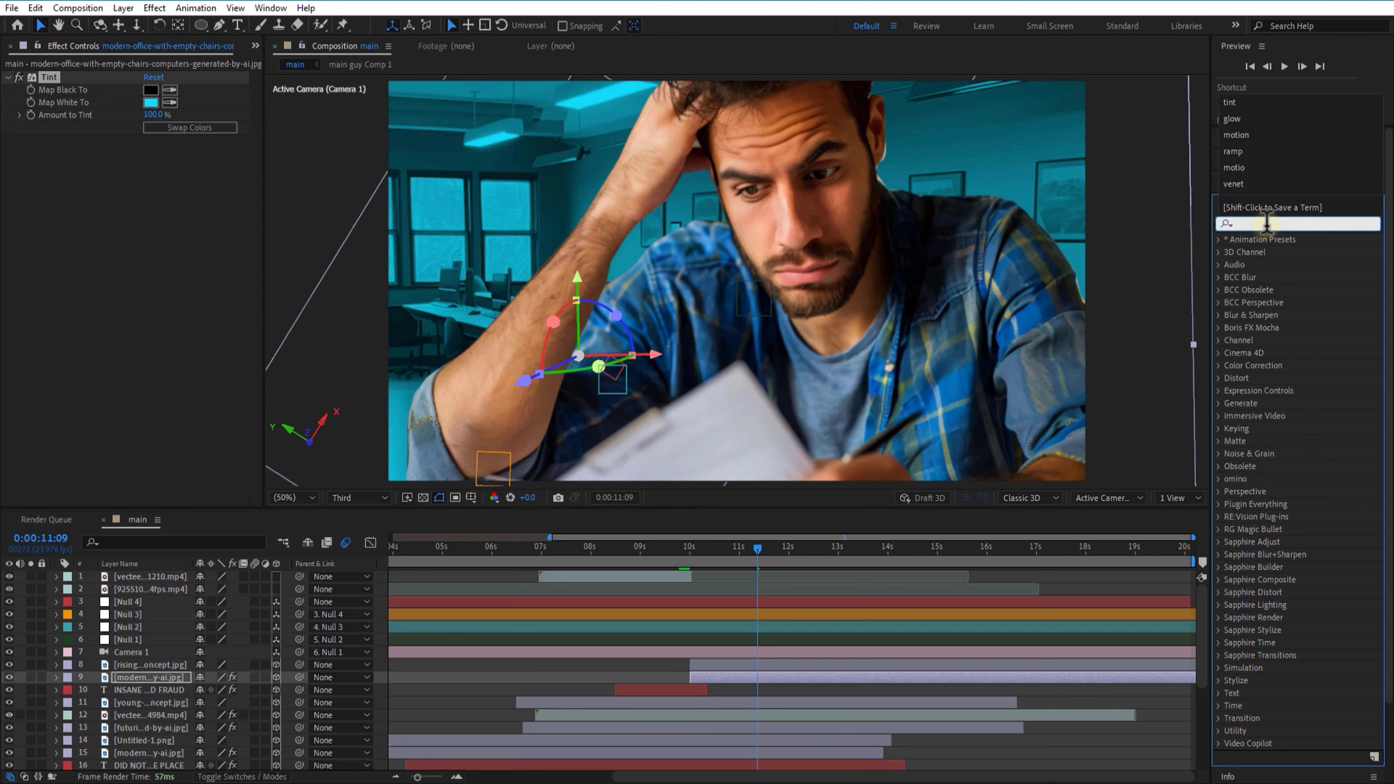
{"action": "type", "text": "ramp"}
{"action": "left_click_drag", "start_coordinate": [1282, 266], "coordinate": [159, 680]}
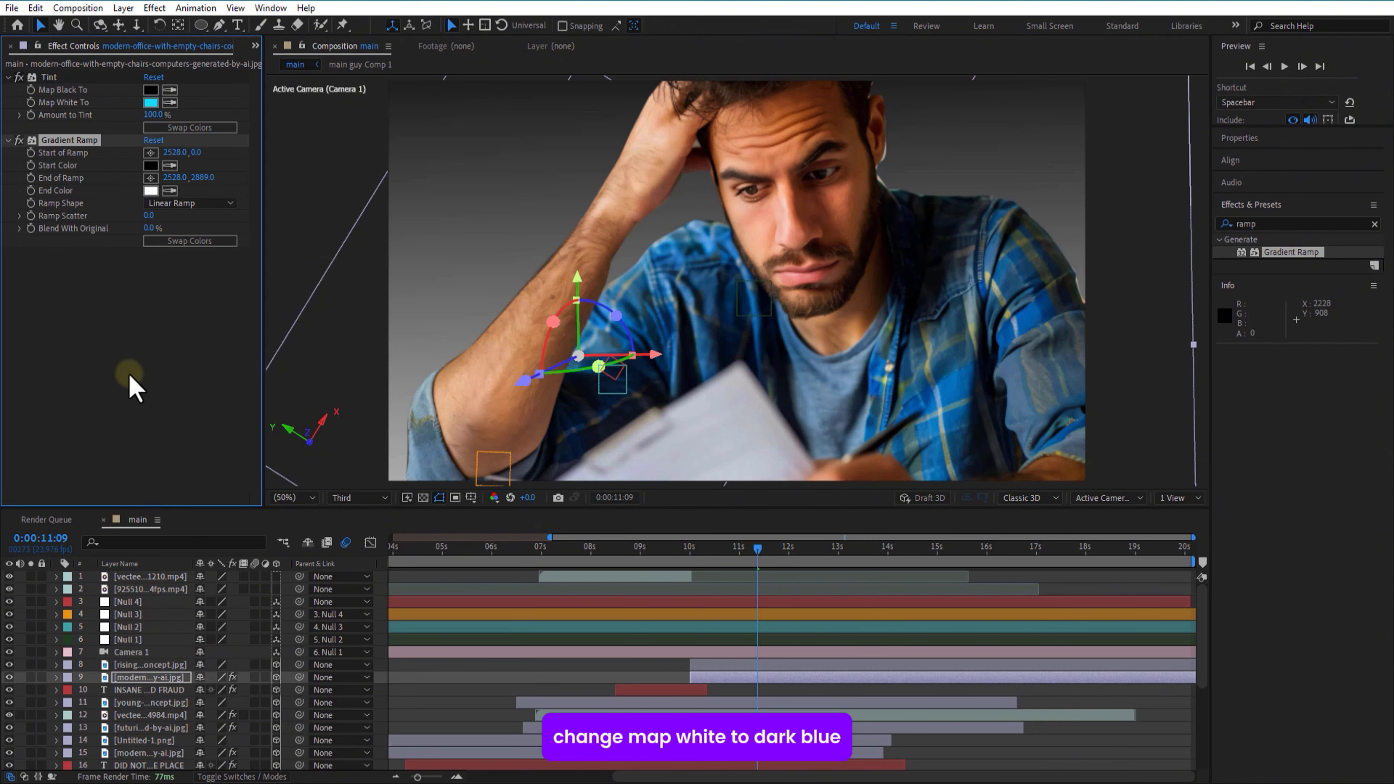
Set the Gradient Ramp's Blend With Original to 24% and its End Color to a dark teal
{"action": "left_click_drag", "start_coordinate": [149, 229], "coordinate": [177, 231]}
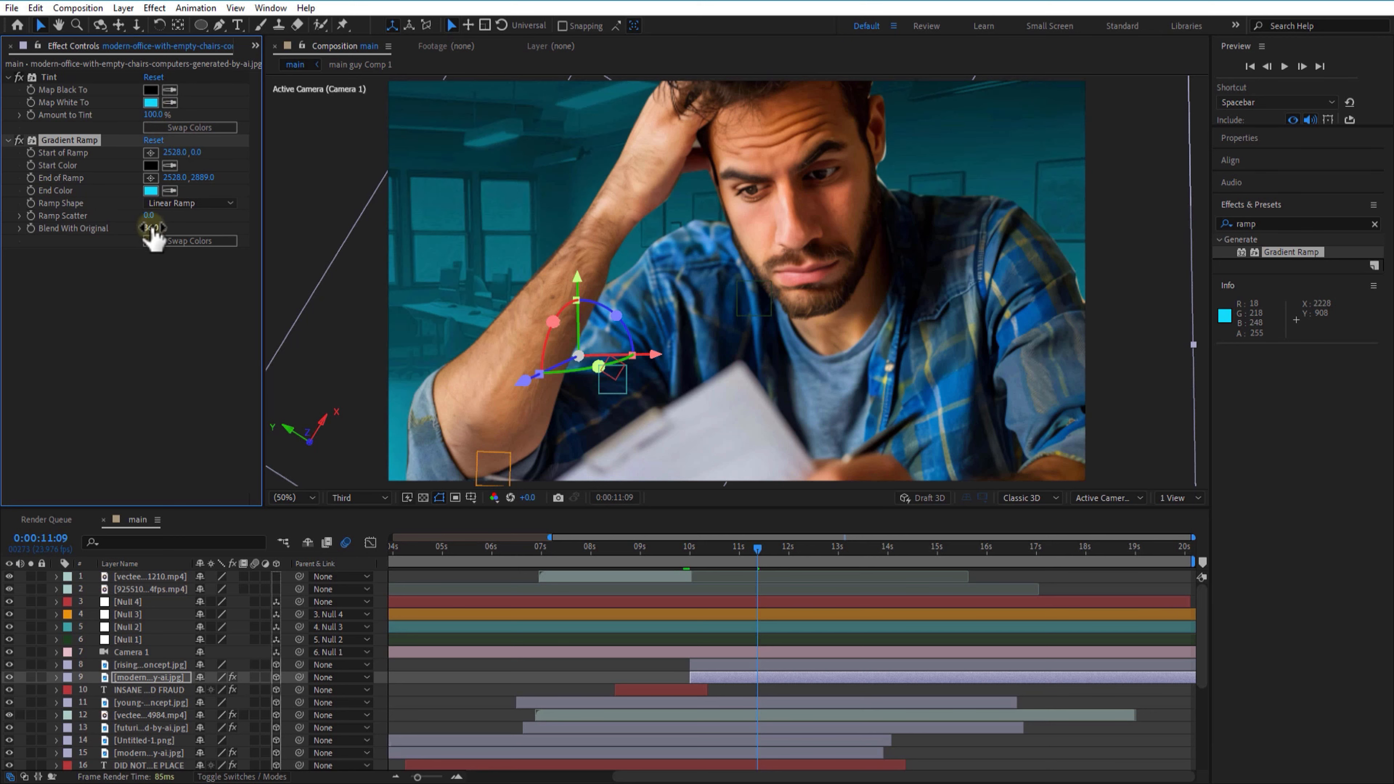
{"action": "mouse_move", "coordinate": [154, 228]}
{"action": "left_mouse_down"}
{"action": "mouse_move", "coordinate": [126, 228]}
{"action": "mouse_move", "coordinate": [155, 226]}
{"action": "left_mouse_up"}
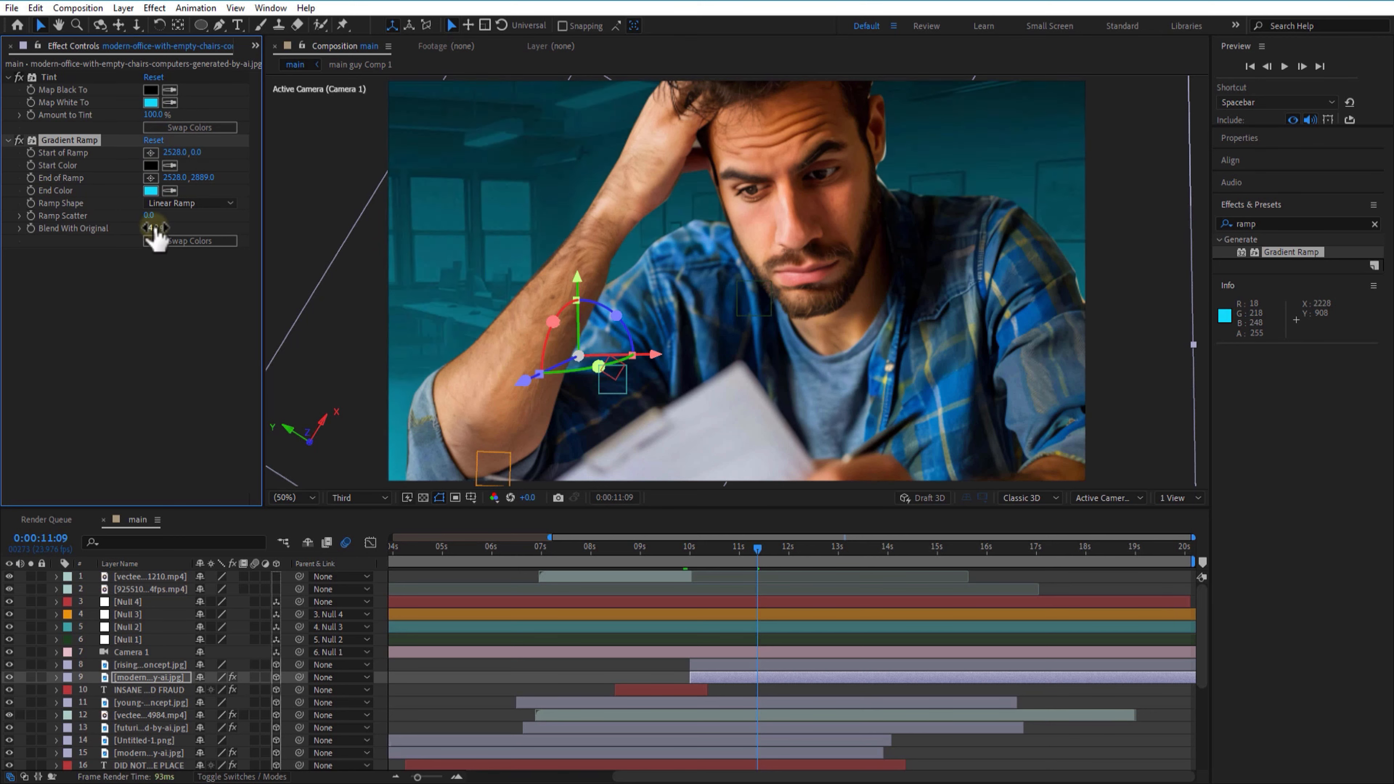
{"action": "left_click", "coordinate": [151, 191]}
{"action": "left_click", "coordinate": [351, 376]}
{"action": "left_click", "coordinate": [496, 296]}
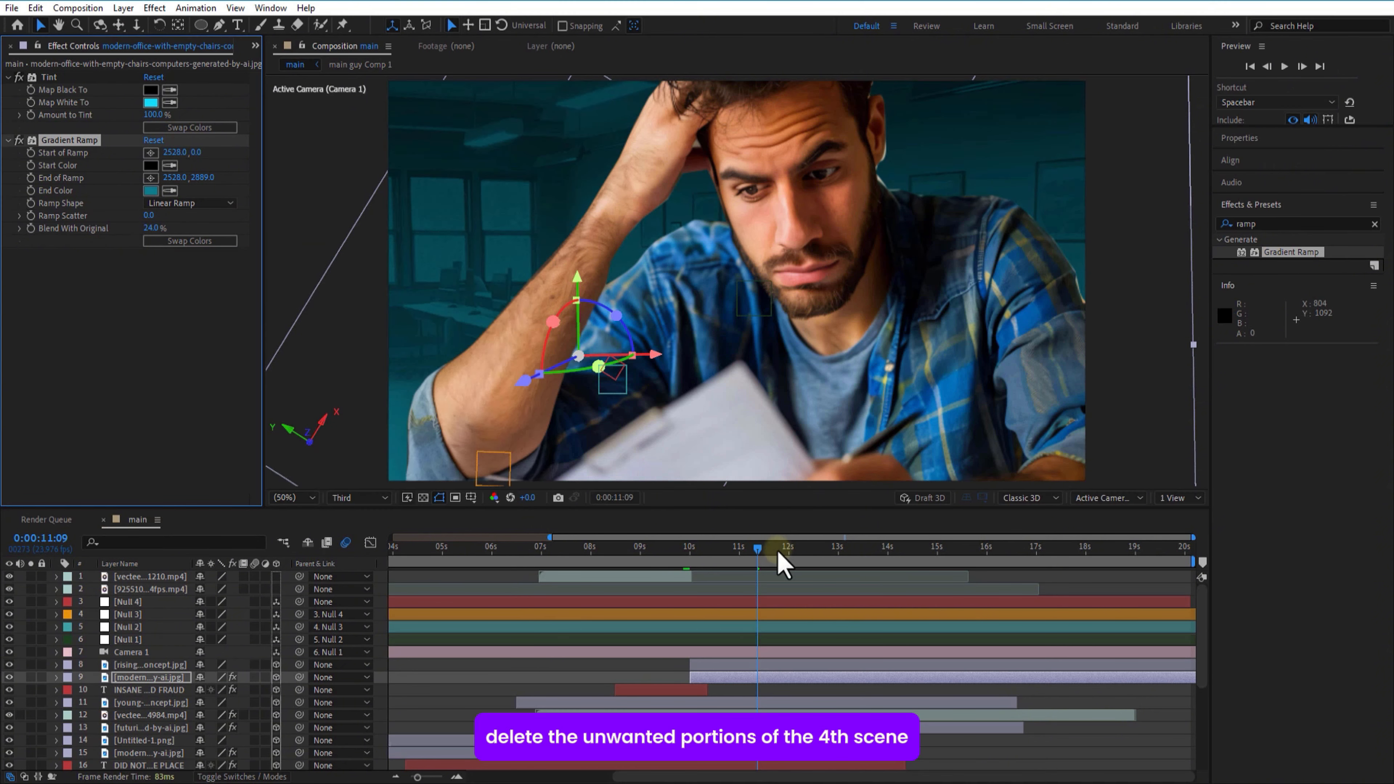
Cut off everything after 0:00:10:09 on the fourth scene's layers, from the young hacker image down to the "DID NOT" text
{"action": "left_click_drag", "start_coordinate": [779, 556], "coordinate": [849, 560]}
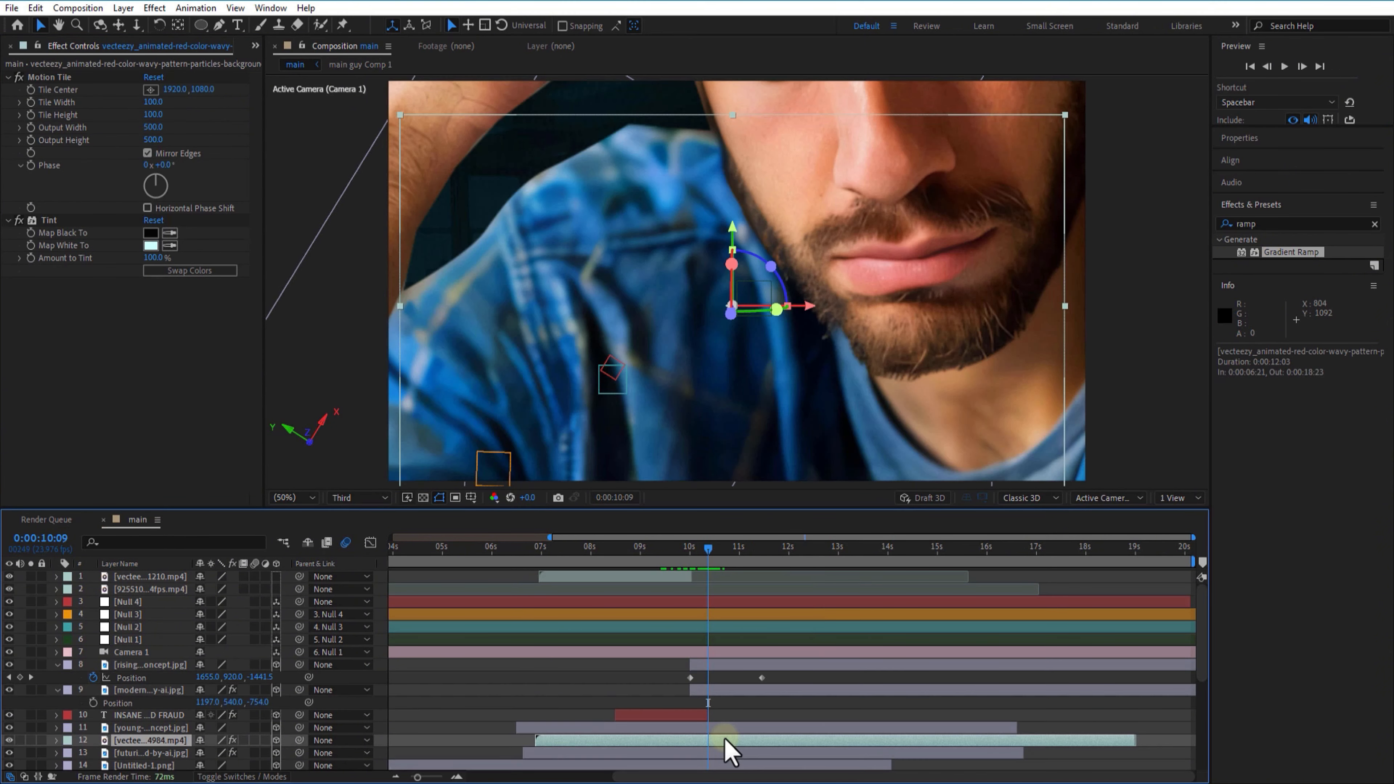
{"action": "scroll", "coordinate": [730, 754], "scroll_direction": "down", "scroll_amount": 3}
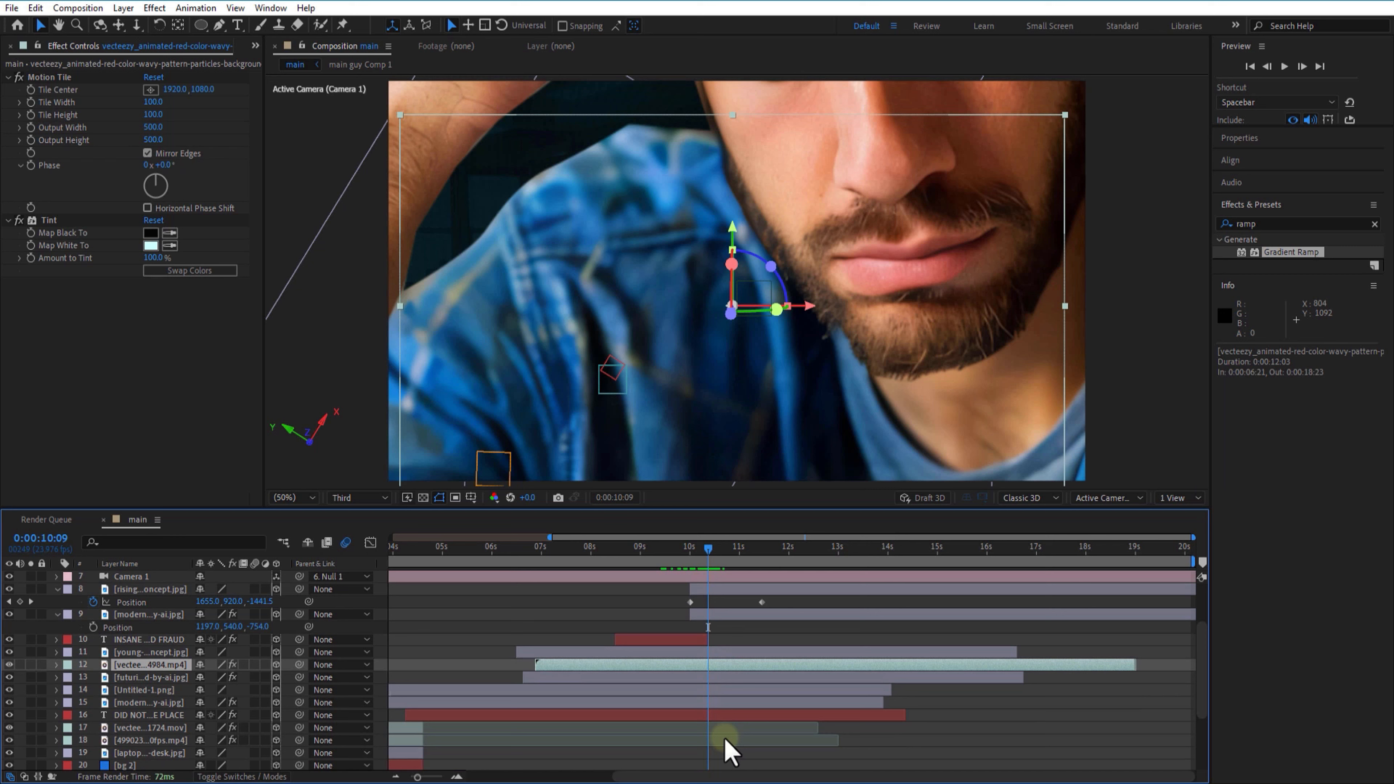
{"action": "left_click", "coordinate": [715, 678], "text": "ctrl"}
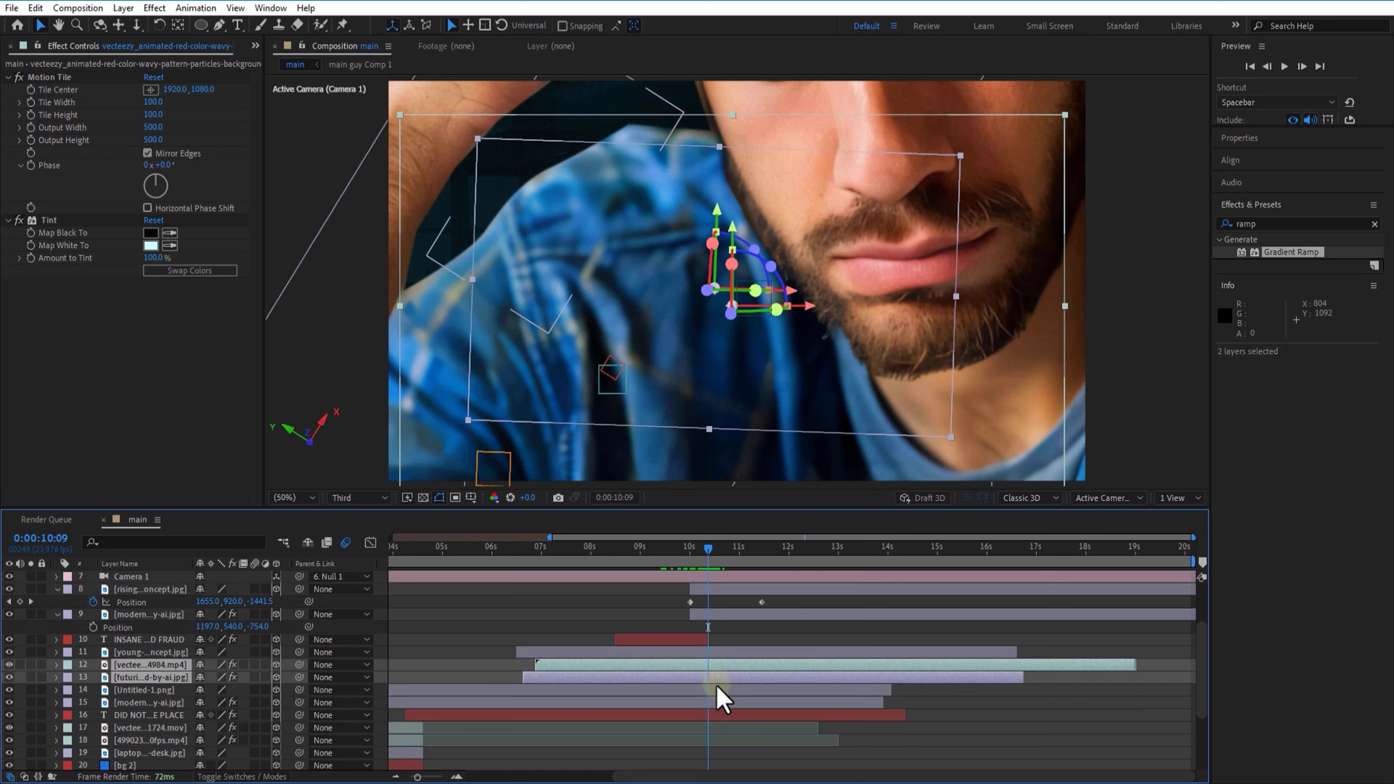
{"action": "left_click", "coordinate": [716, 691], "text": "ctrl"}
{"action": "left_click", "coordinate": [716, 704], "text": "ctrl"}
{"action": "left_click", "coordinate": [717, 715], "text": "ctrl"}
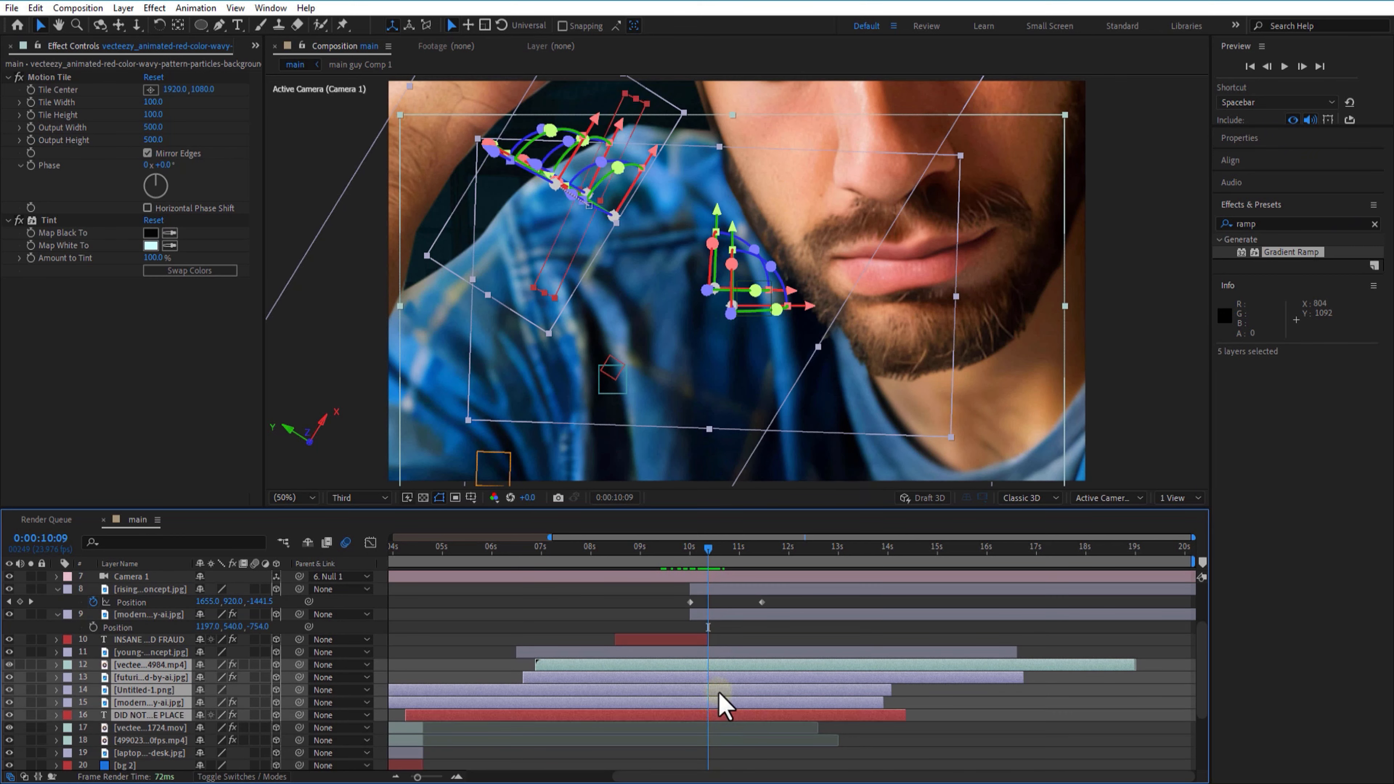
{"action": "left_click", "coordinate": [720, 655], "text": "ctrl"}
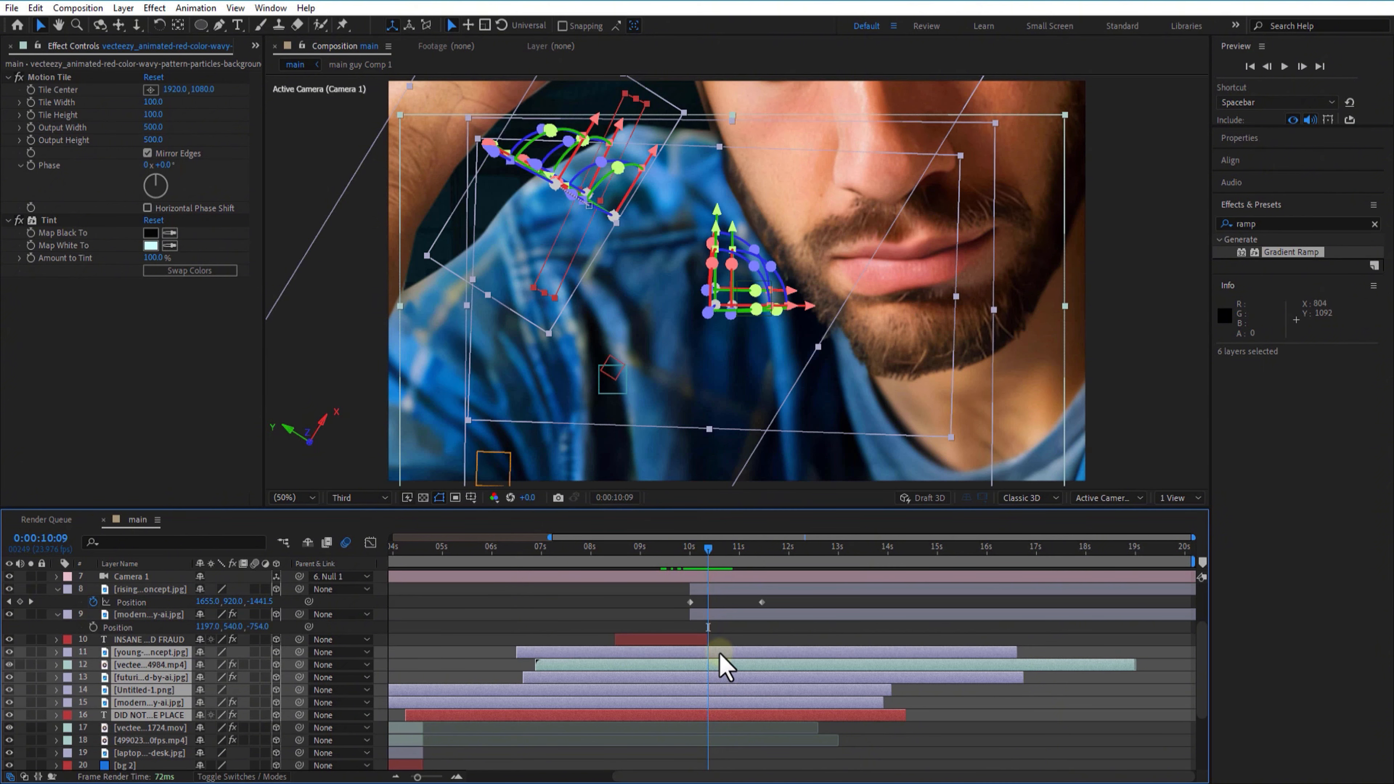
{"action": "key", "text": "ctrl+shift+d"}
{"action": "key", "text": "Delete"}
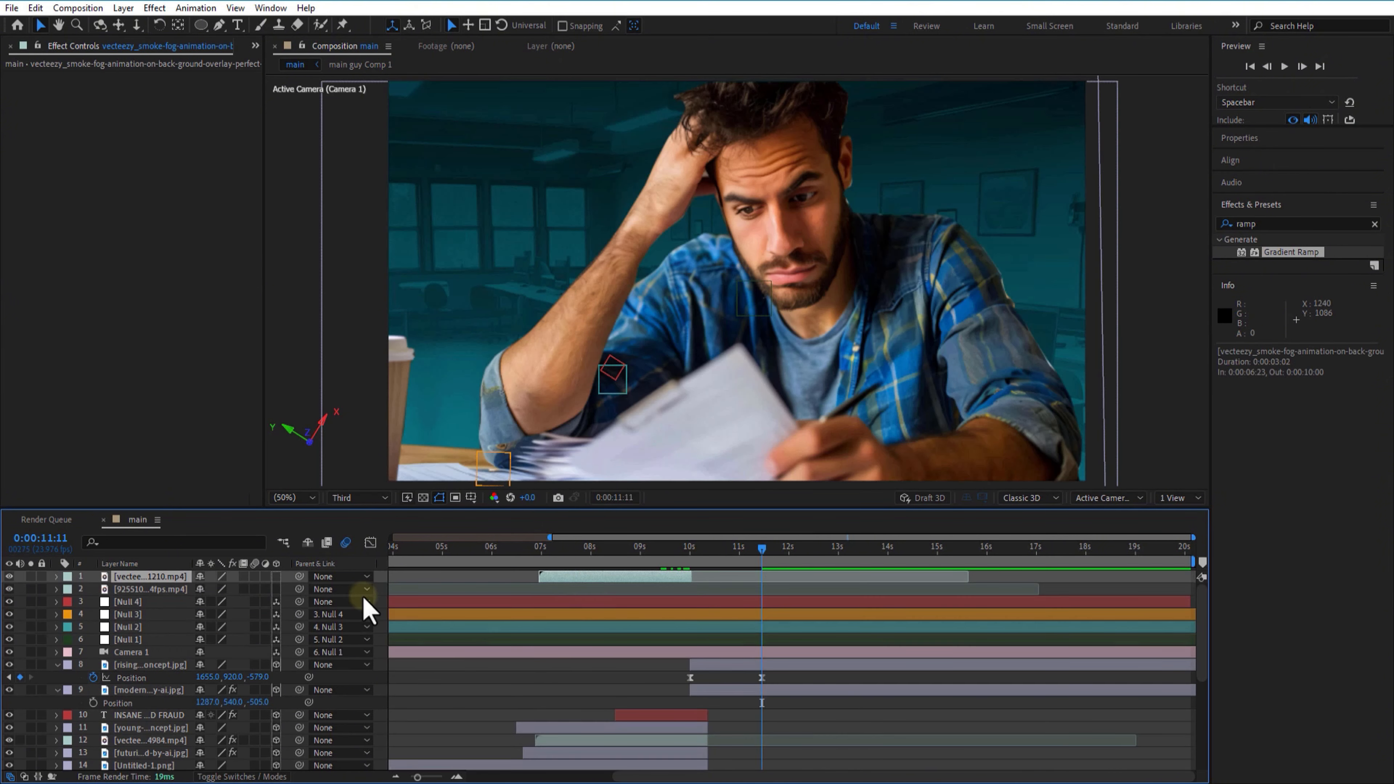
Duplicate the smoke overlay video, place the copy directly below the stressed man image, and shift it to start at about 0:00:09:16
{"action": "key", "text": "ctrl+d"}
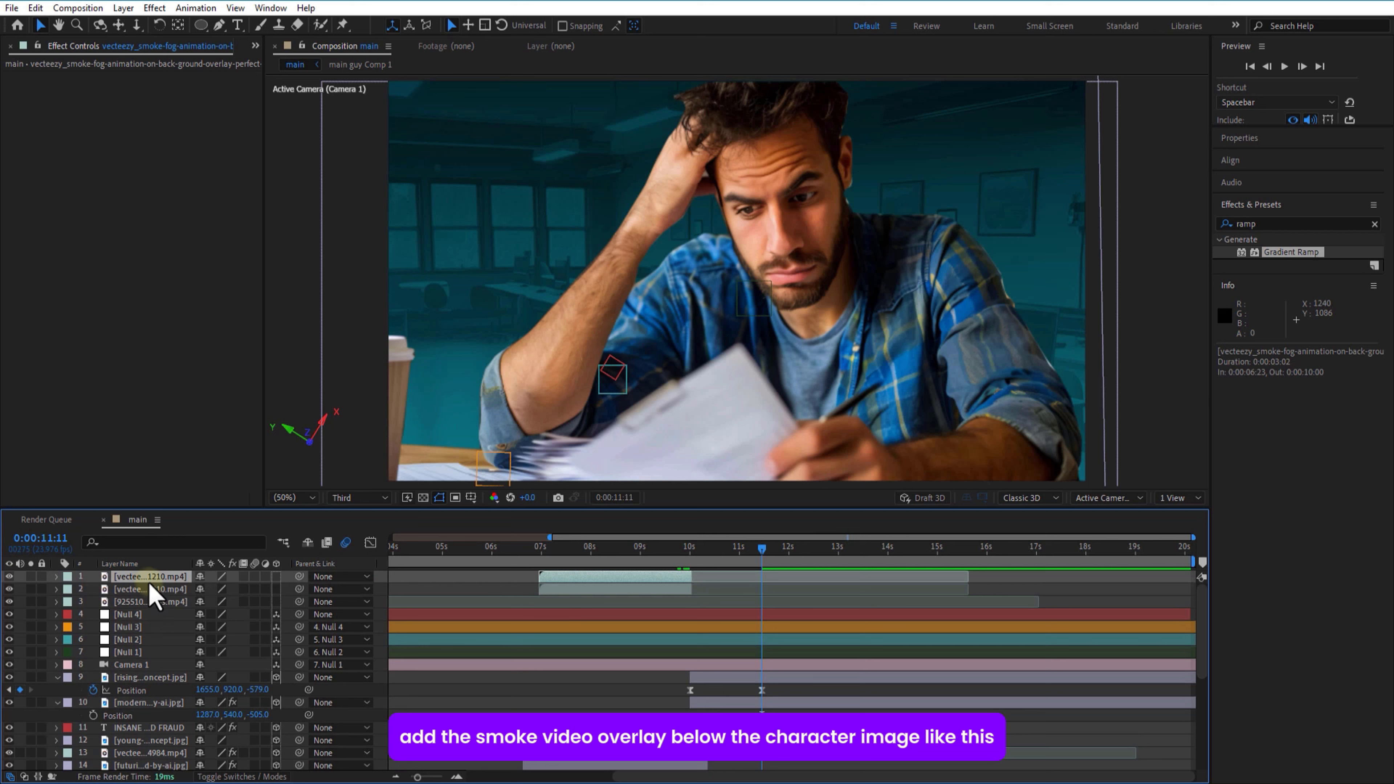
{"action": "left_click_drag", "start_coordinate": [155, 596], "coordinate": [162, 693]}
{"action": "left_click_drag", "start_coordinate": [620, 693], "coordinate": [756, 695]}
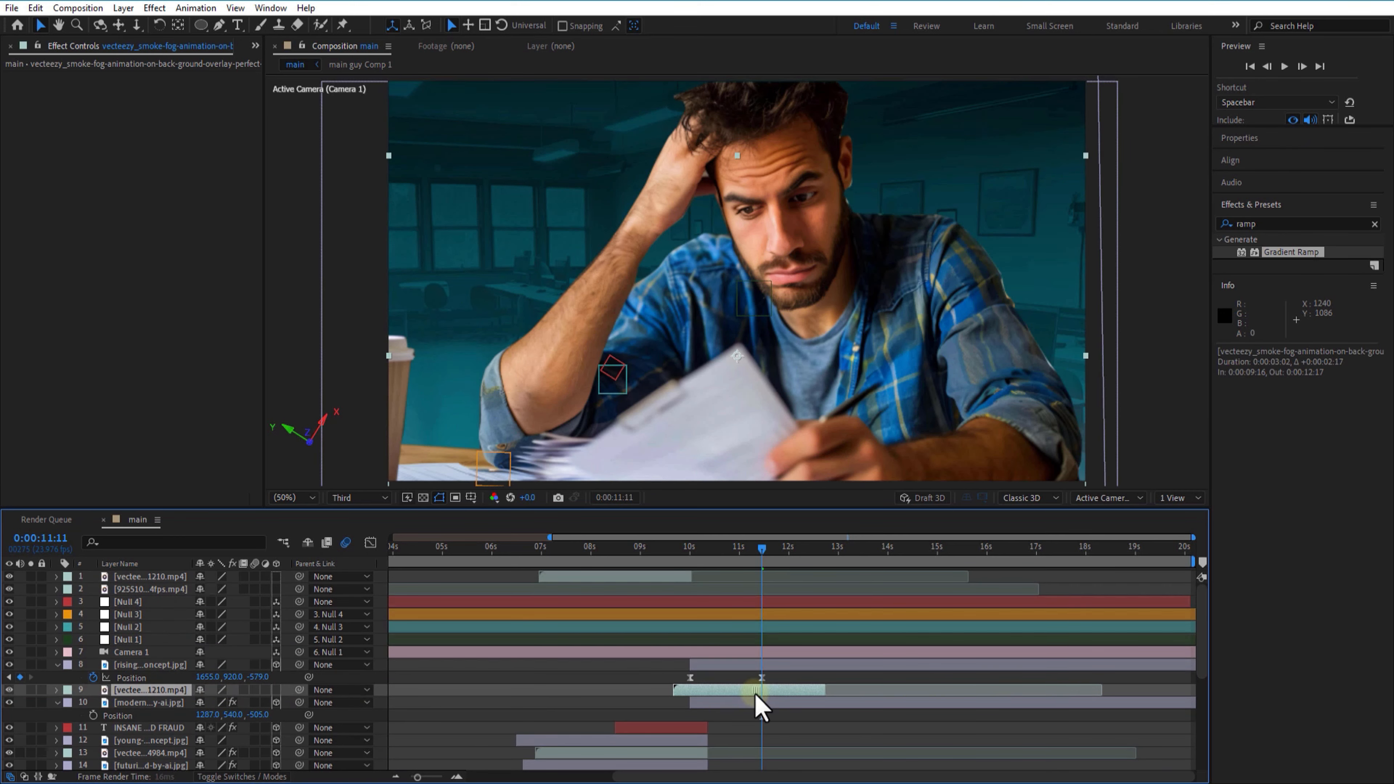